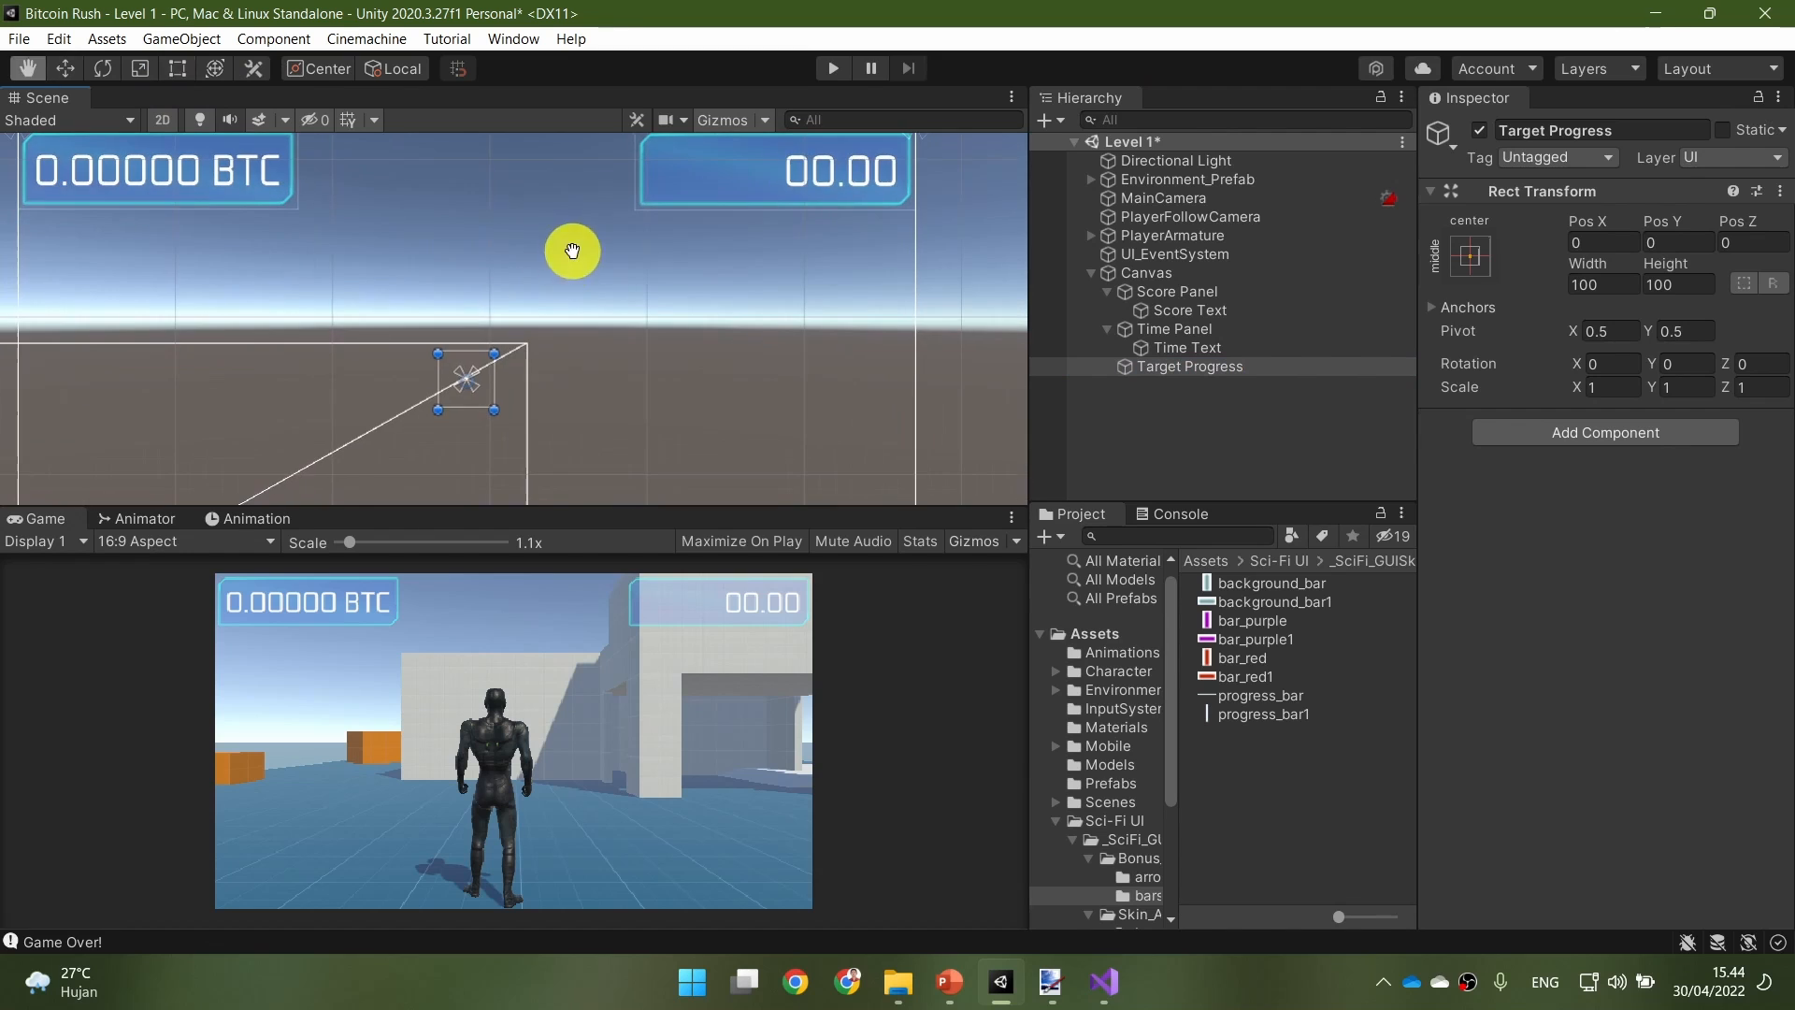
Step: Move the Target Progress rectangle directly below the score panel, flush with the canvas's left edge, at about X -750, Y 251
middle_click_drag(430, 290, 605, 364)
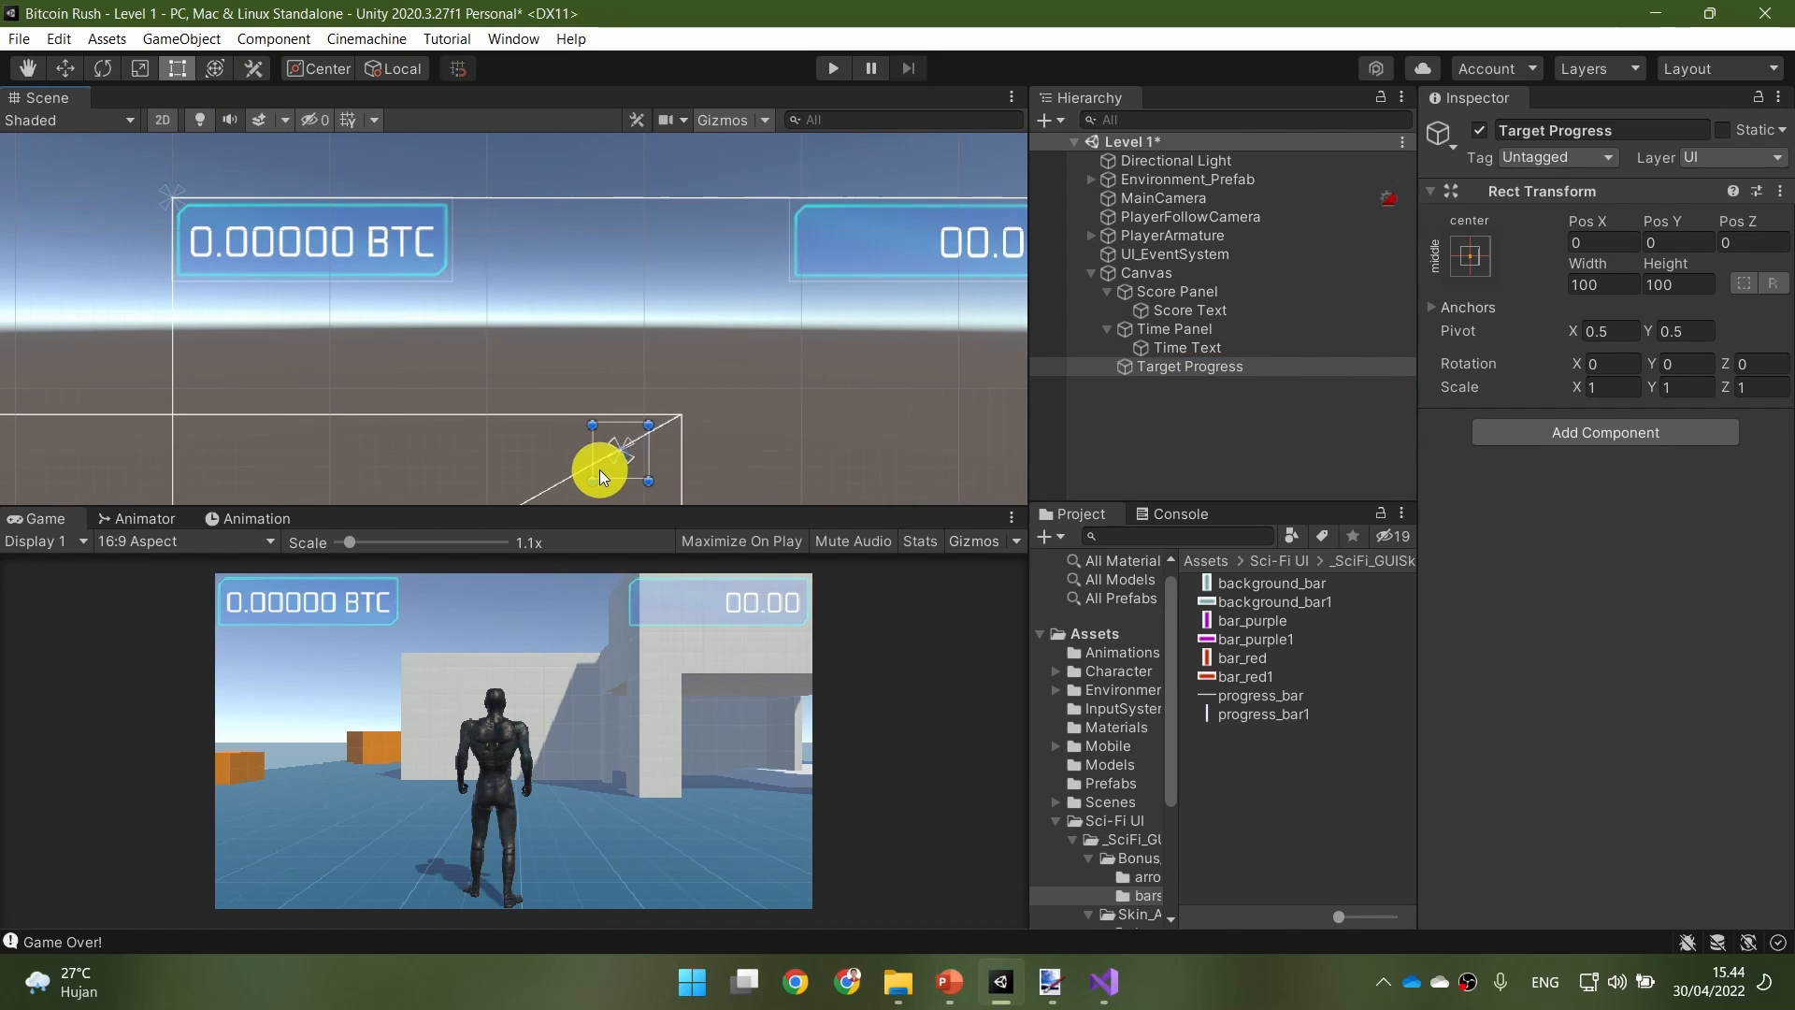
left_click_drag(610, 469, 214, 328)
scroll(317, 301, "up", 5)
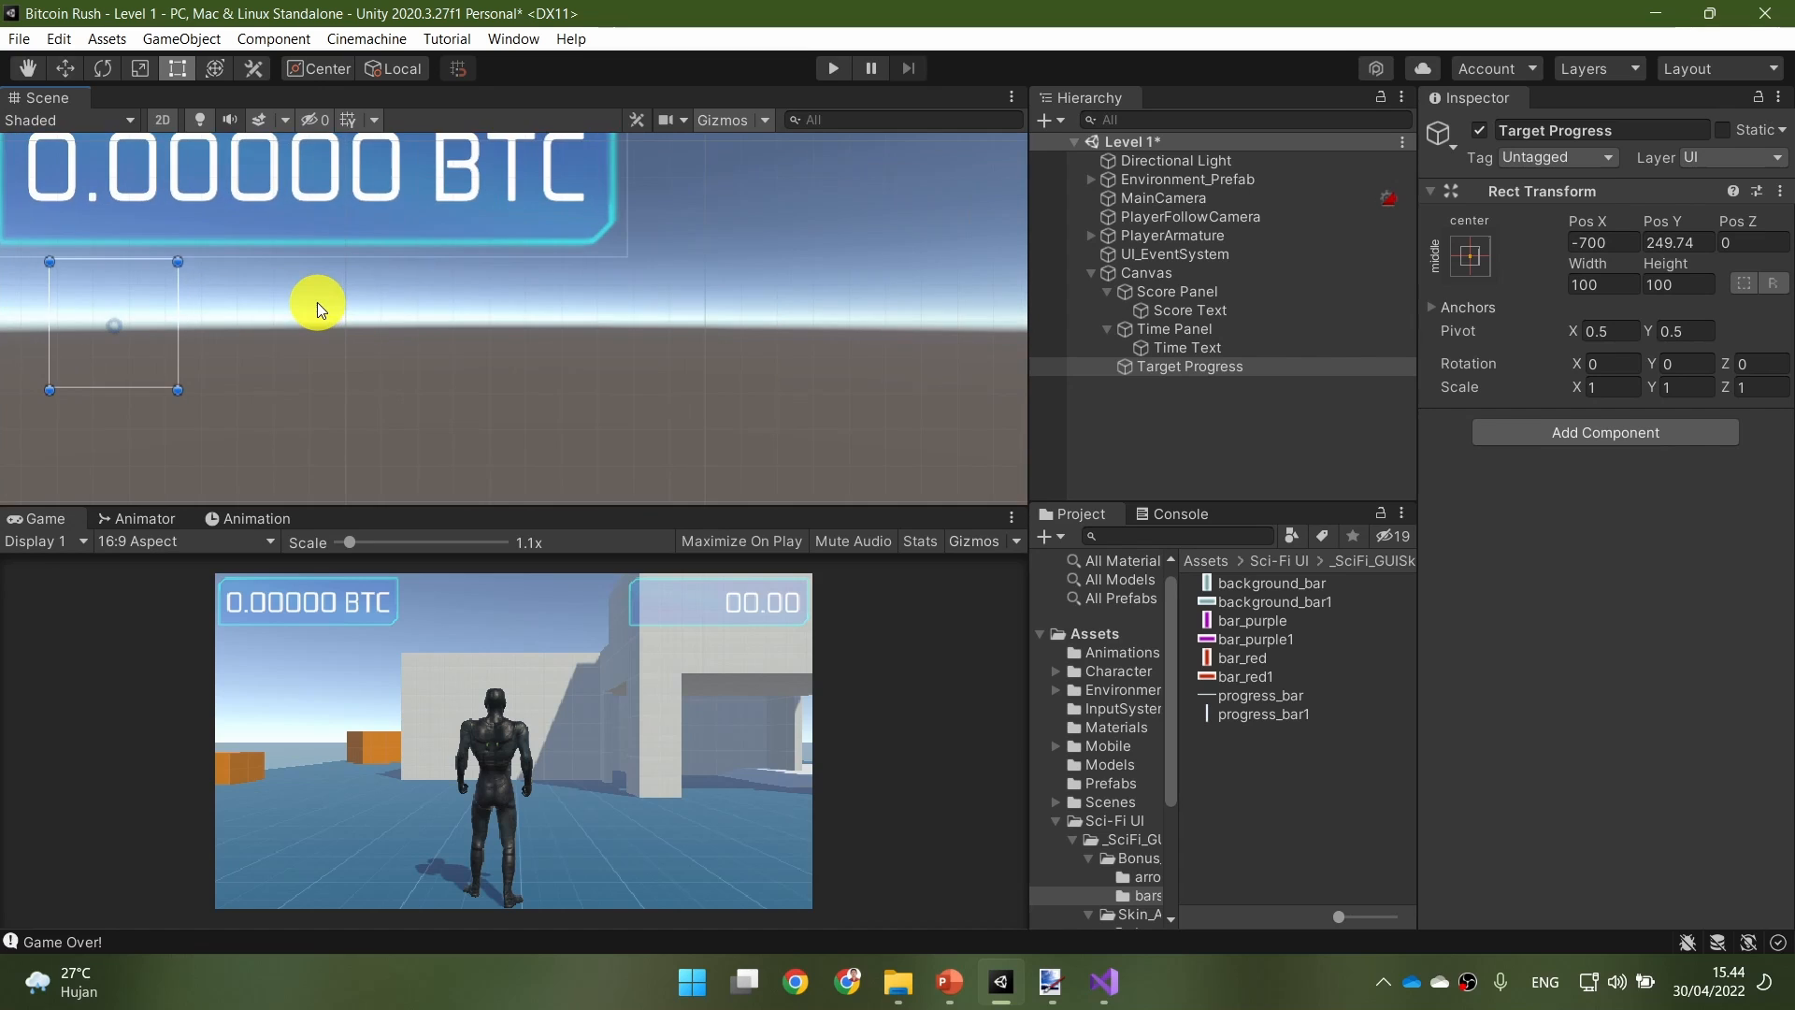
middle_click_drag(321, 322, 486, 422)
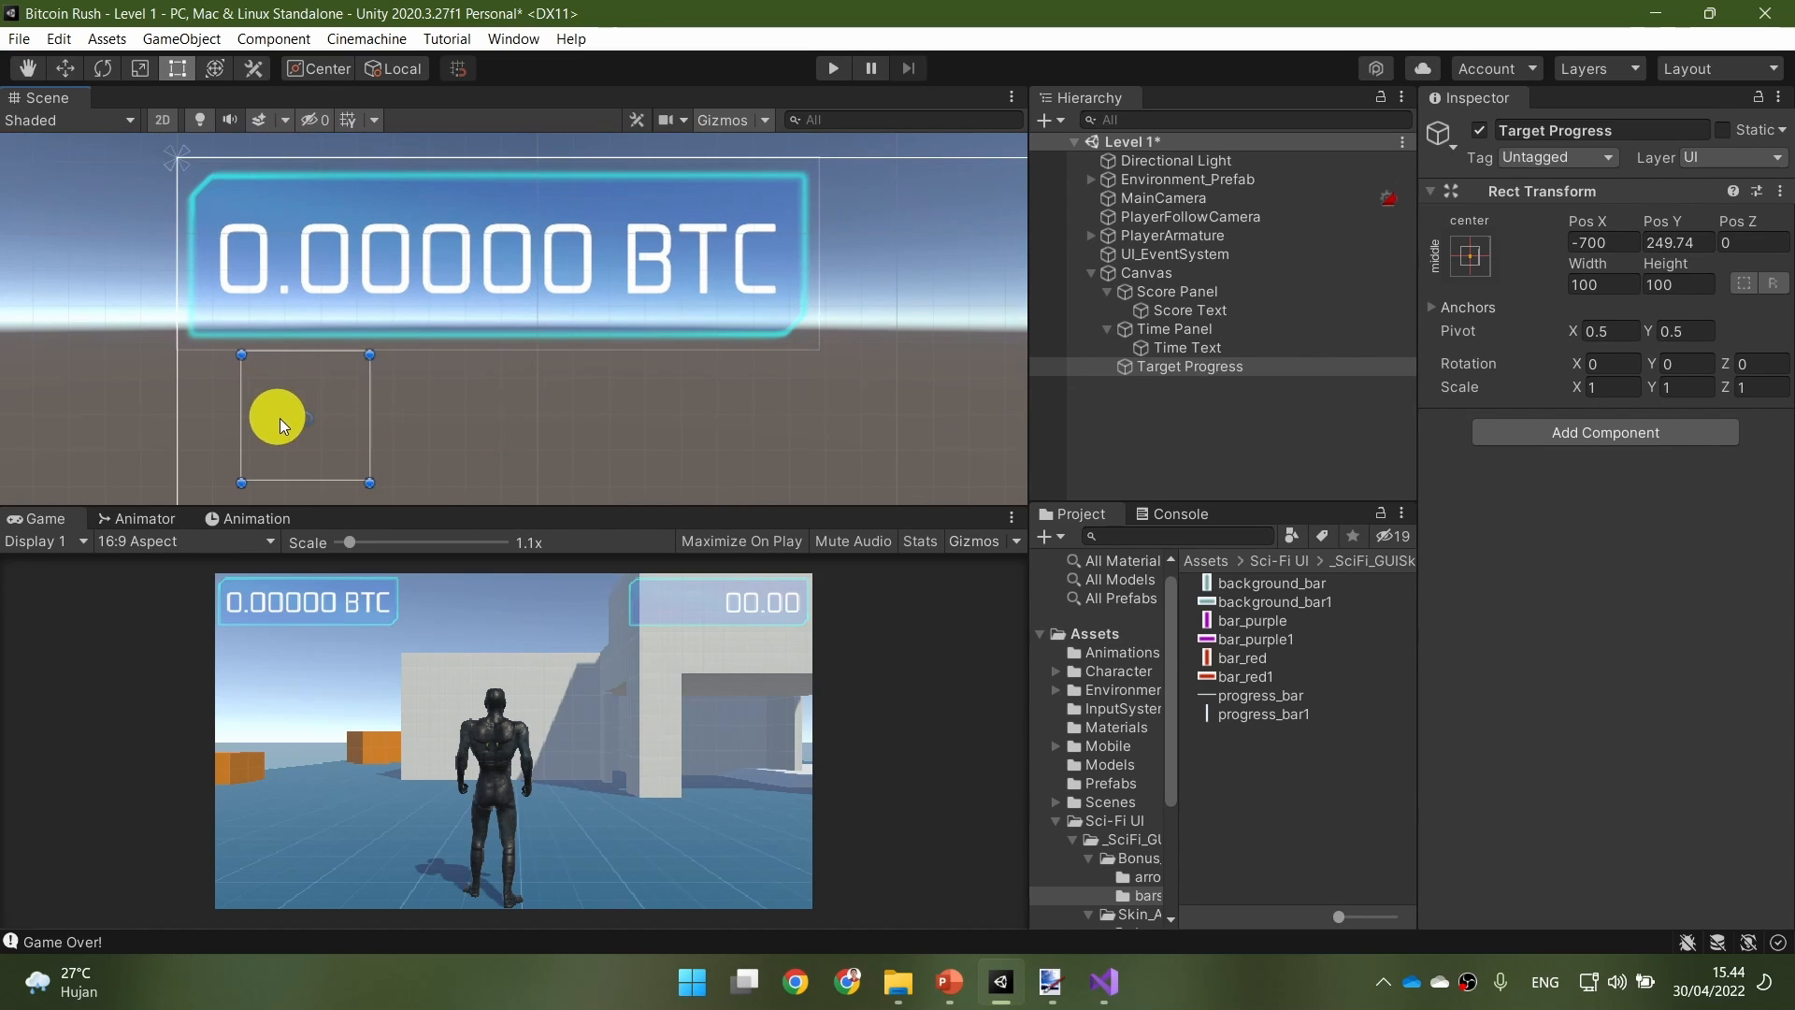
left_click_drag(278, 418, 262, 409)
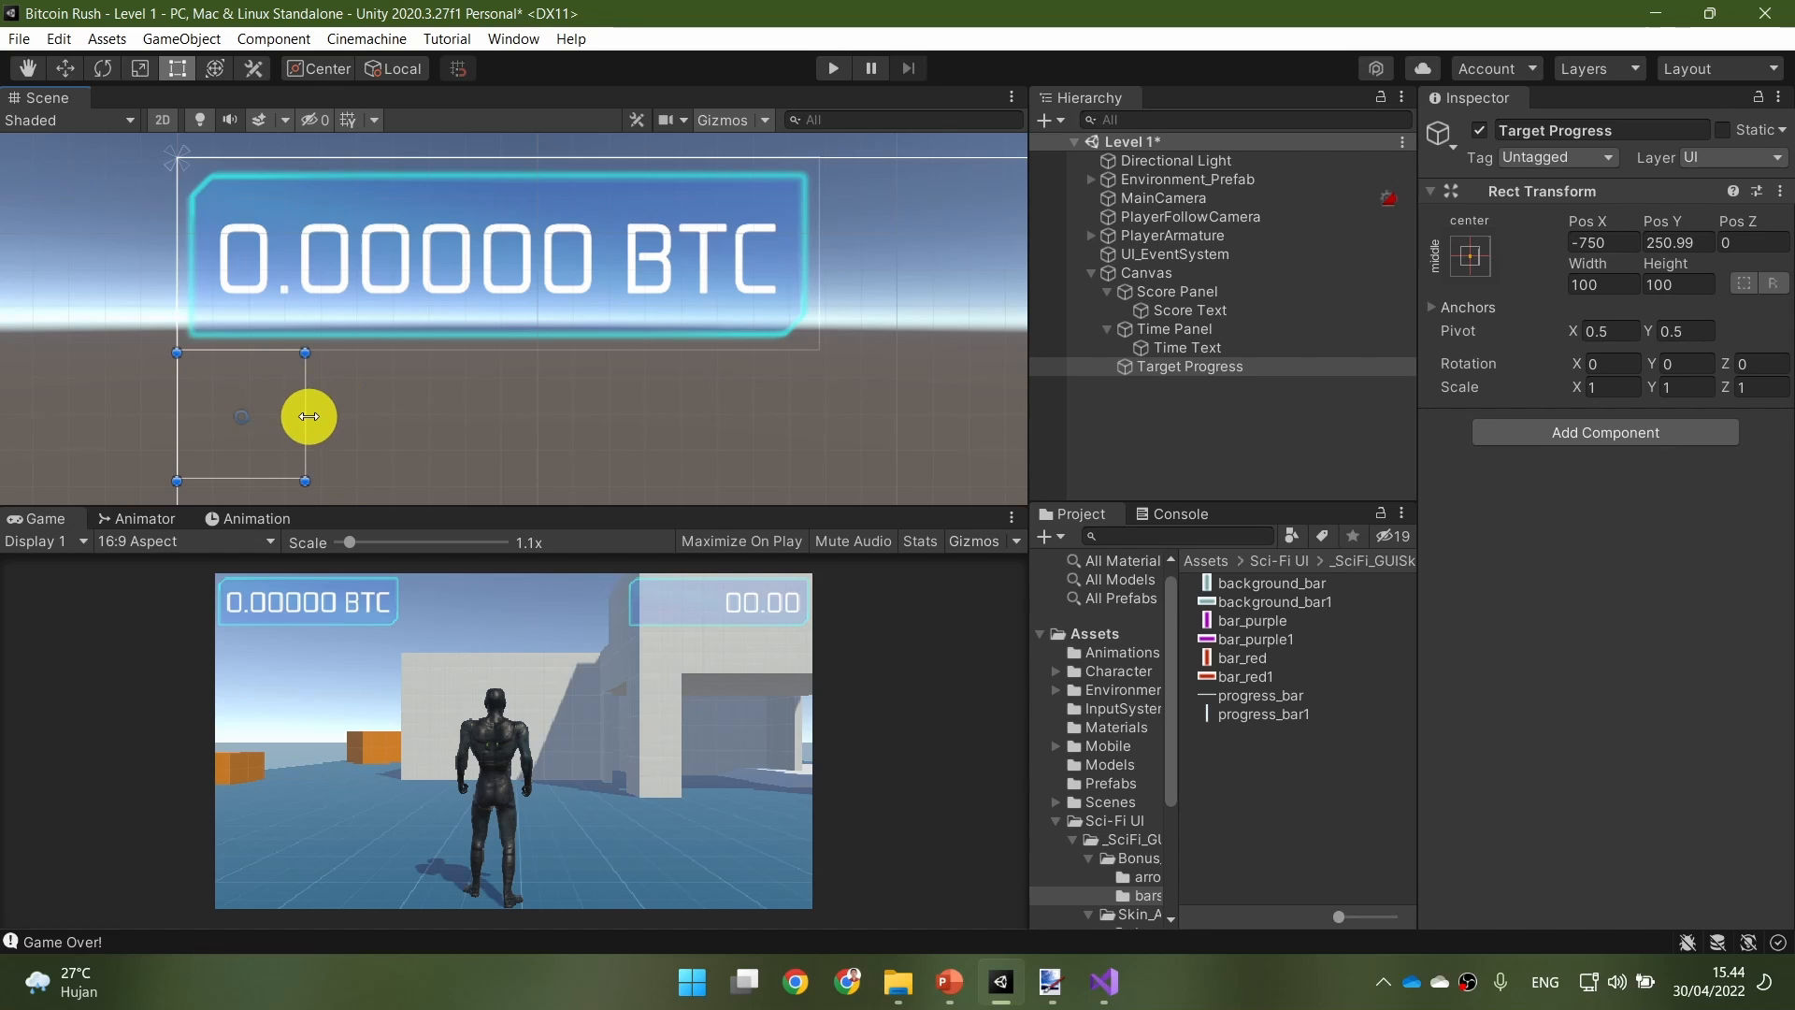
Step: Widen the Target Progress rectangle to match the score panel and set its width to exactly 500
left_click_drag(309, 416, 820, 418)
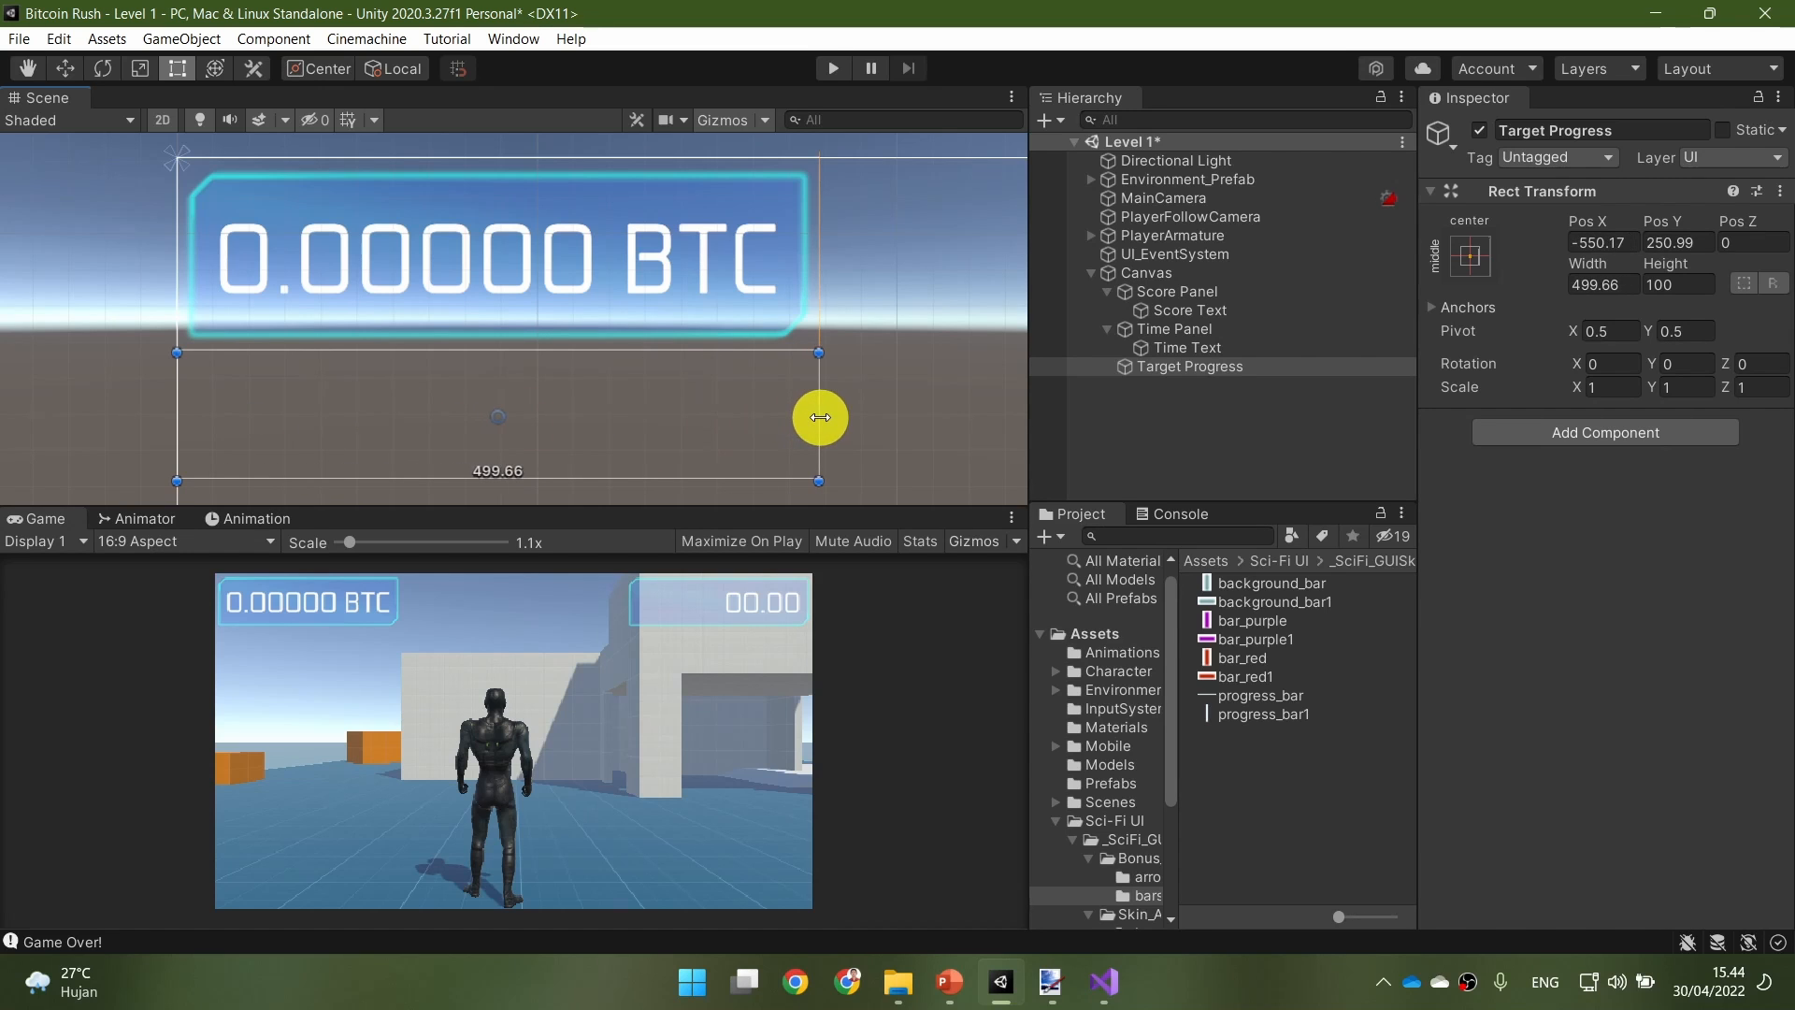
left_click(1602, 282)
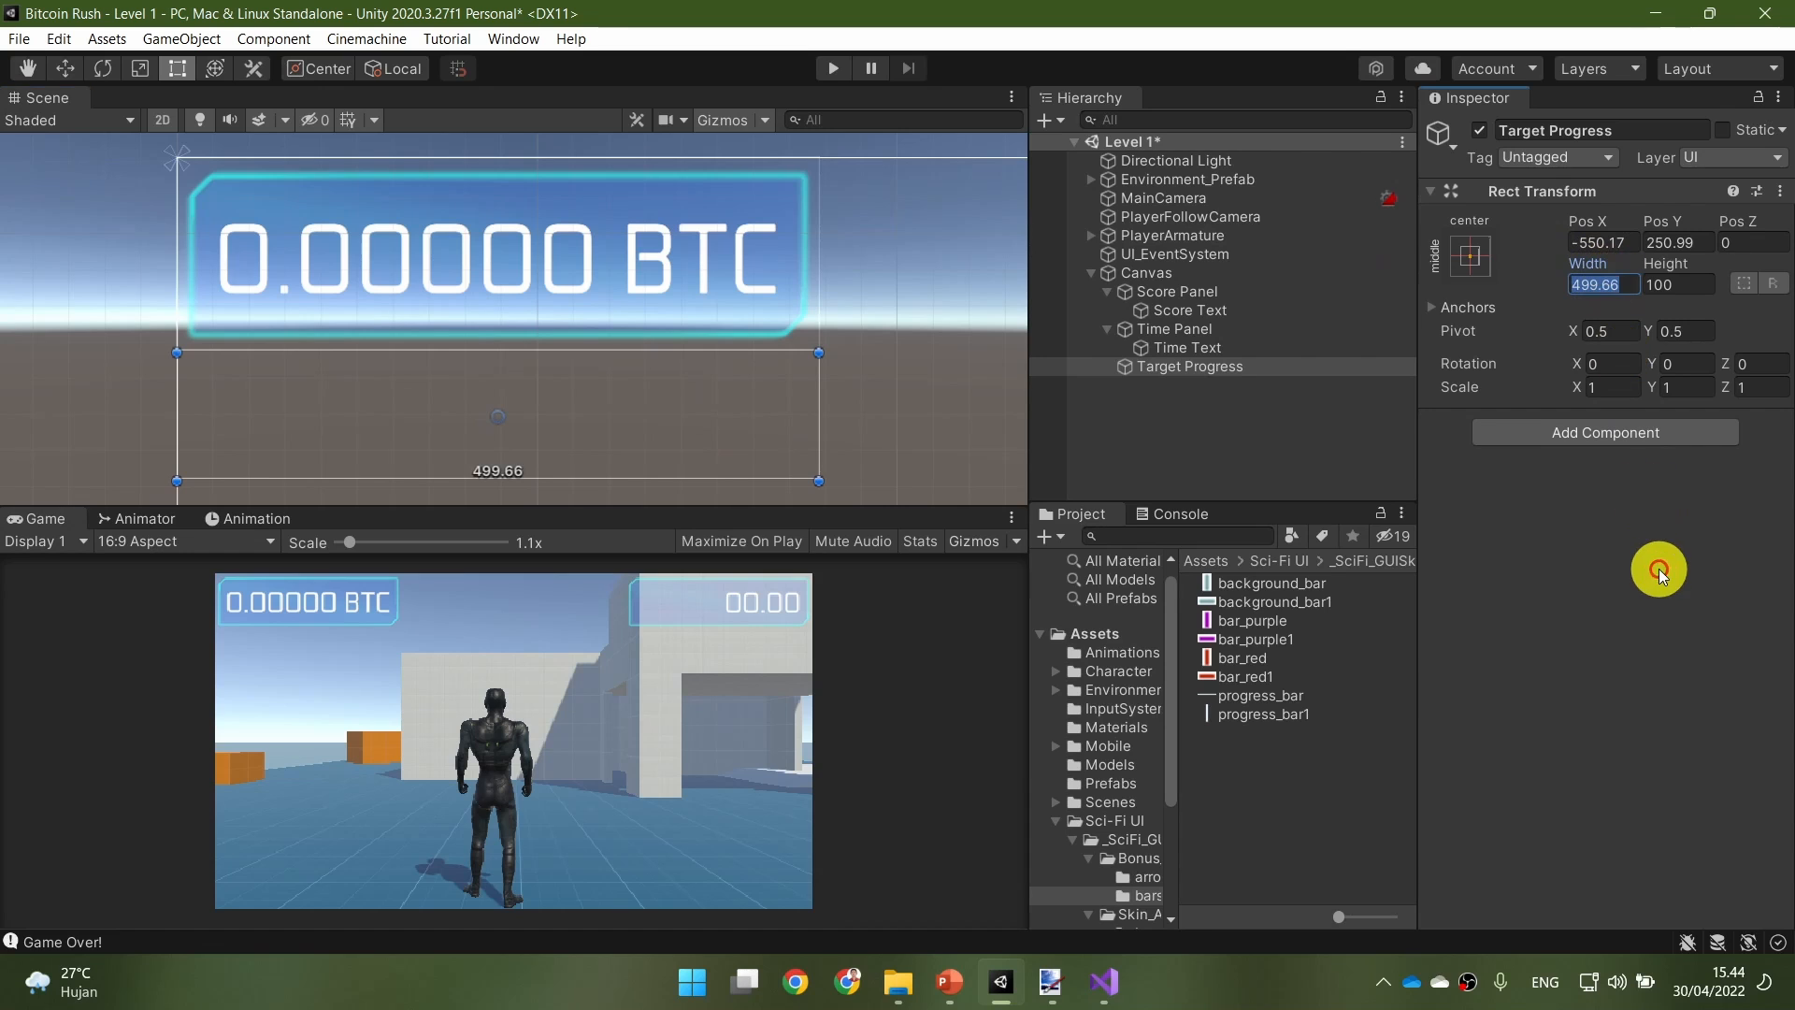
type("500")
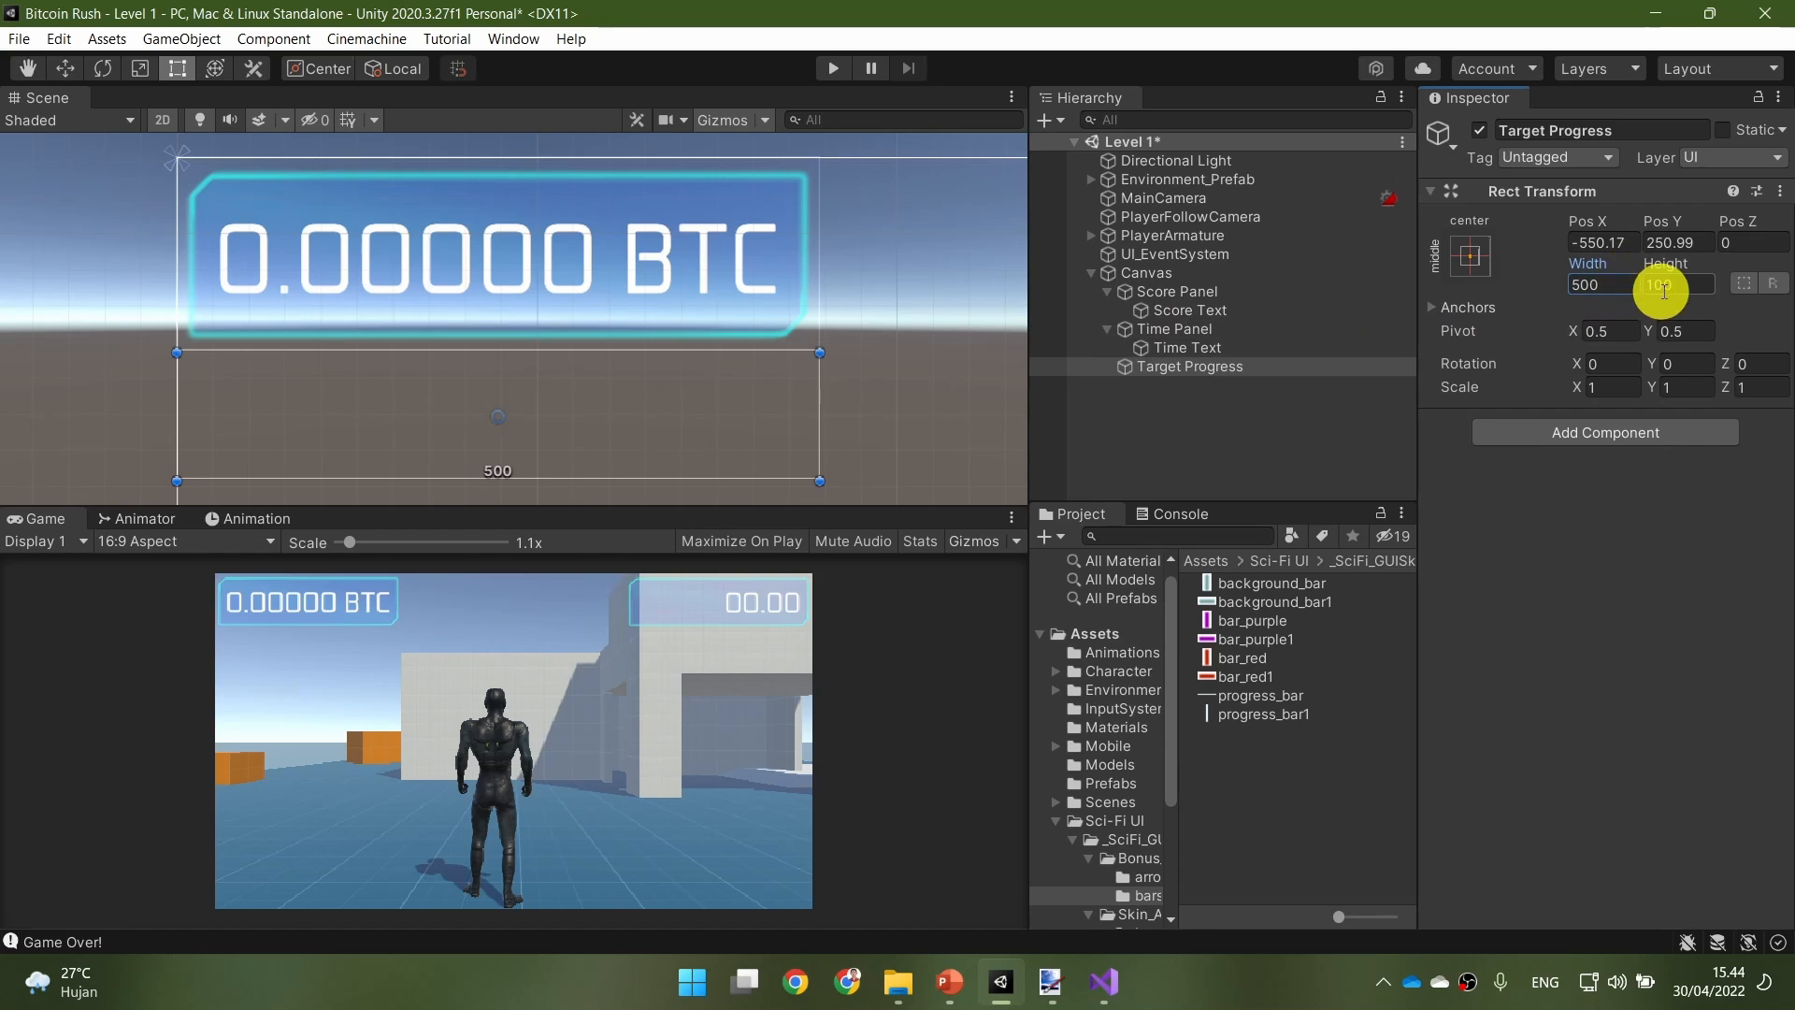
Step: Change the anchor preset of Target Progress to top left, keeping its current place on the canvas
left_click(1467, 255)
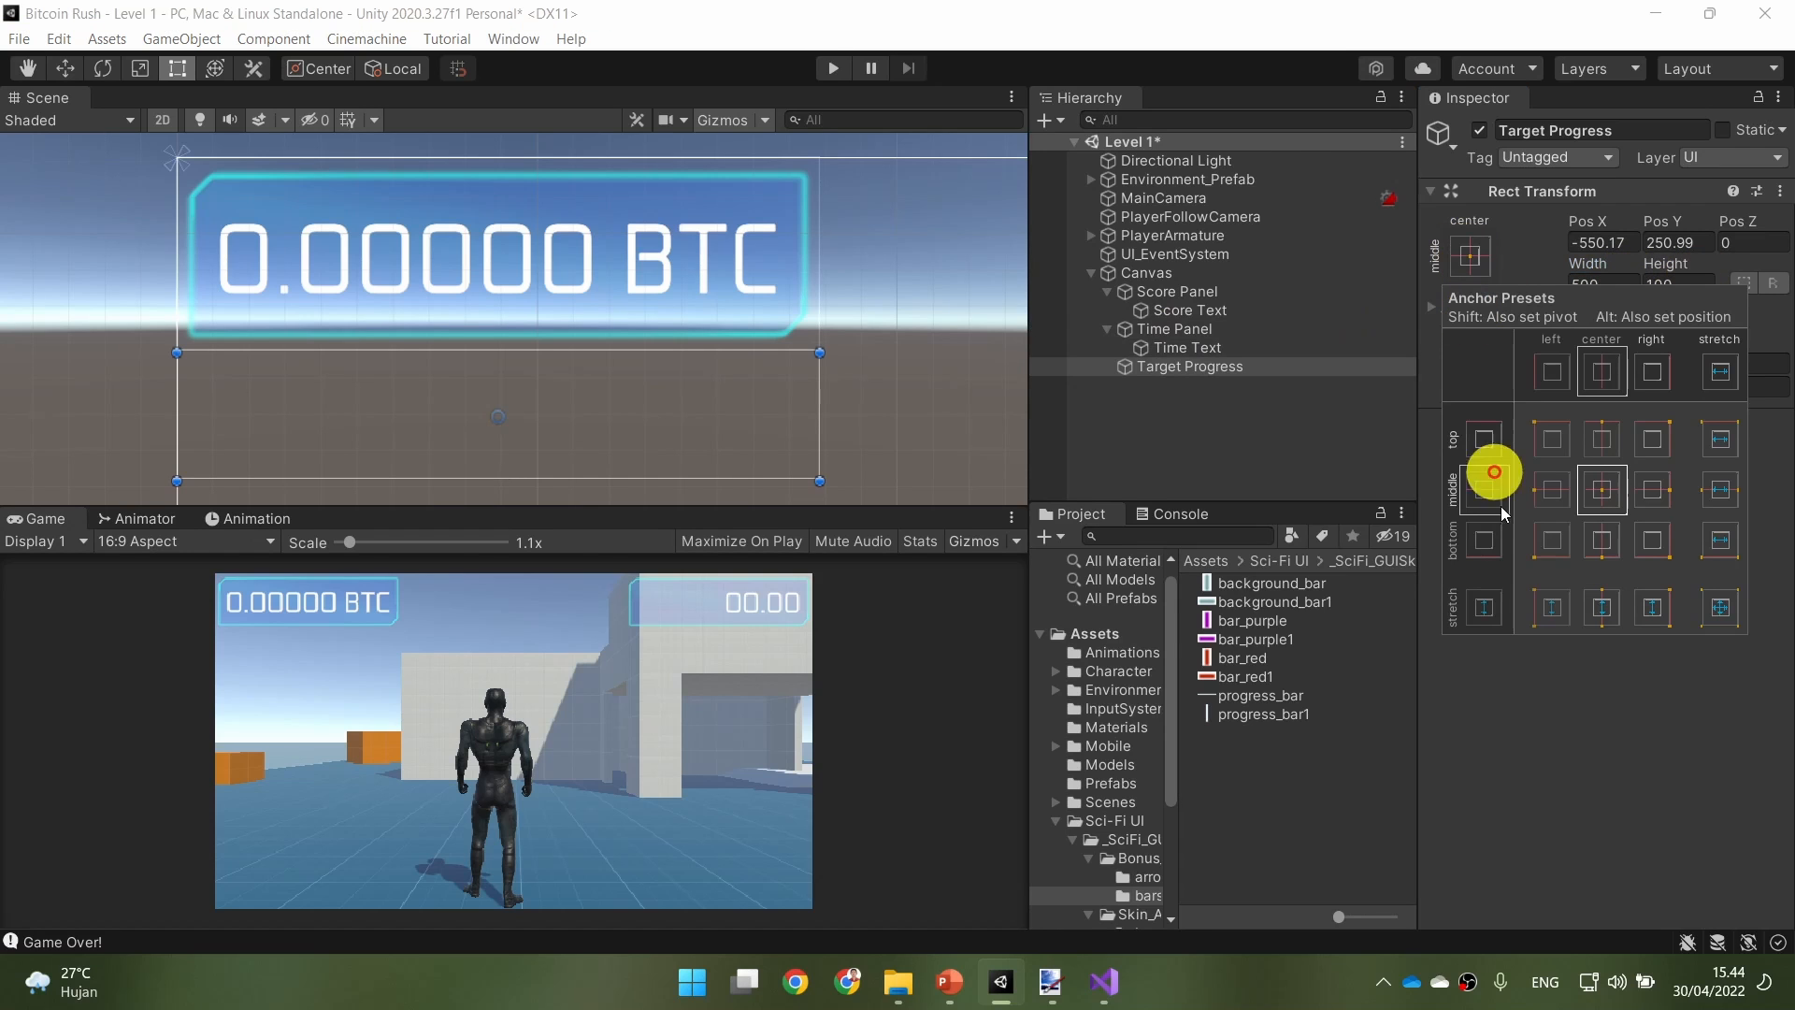
left_click(1554, 369)
left_click(1554, 440)
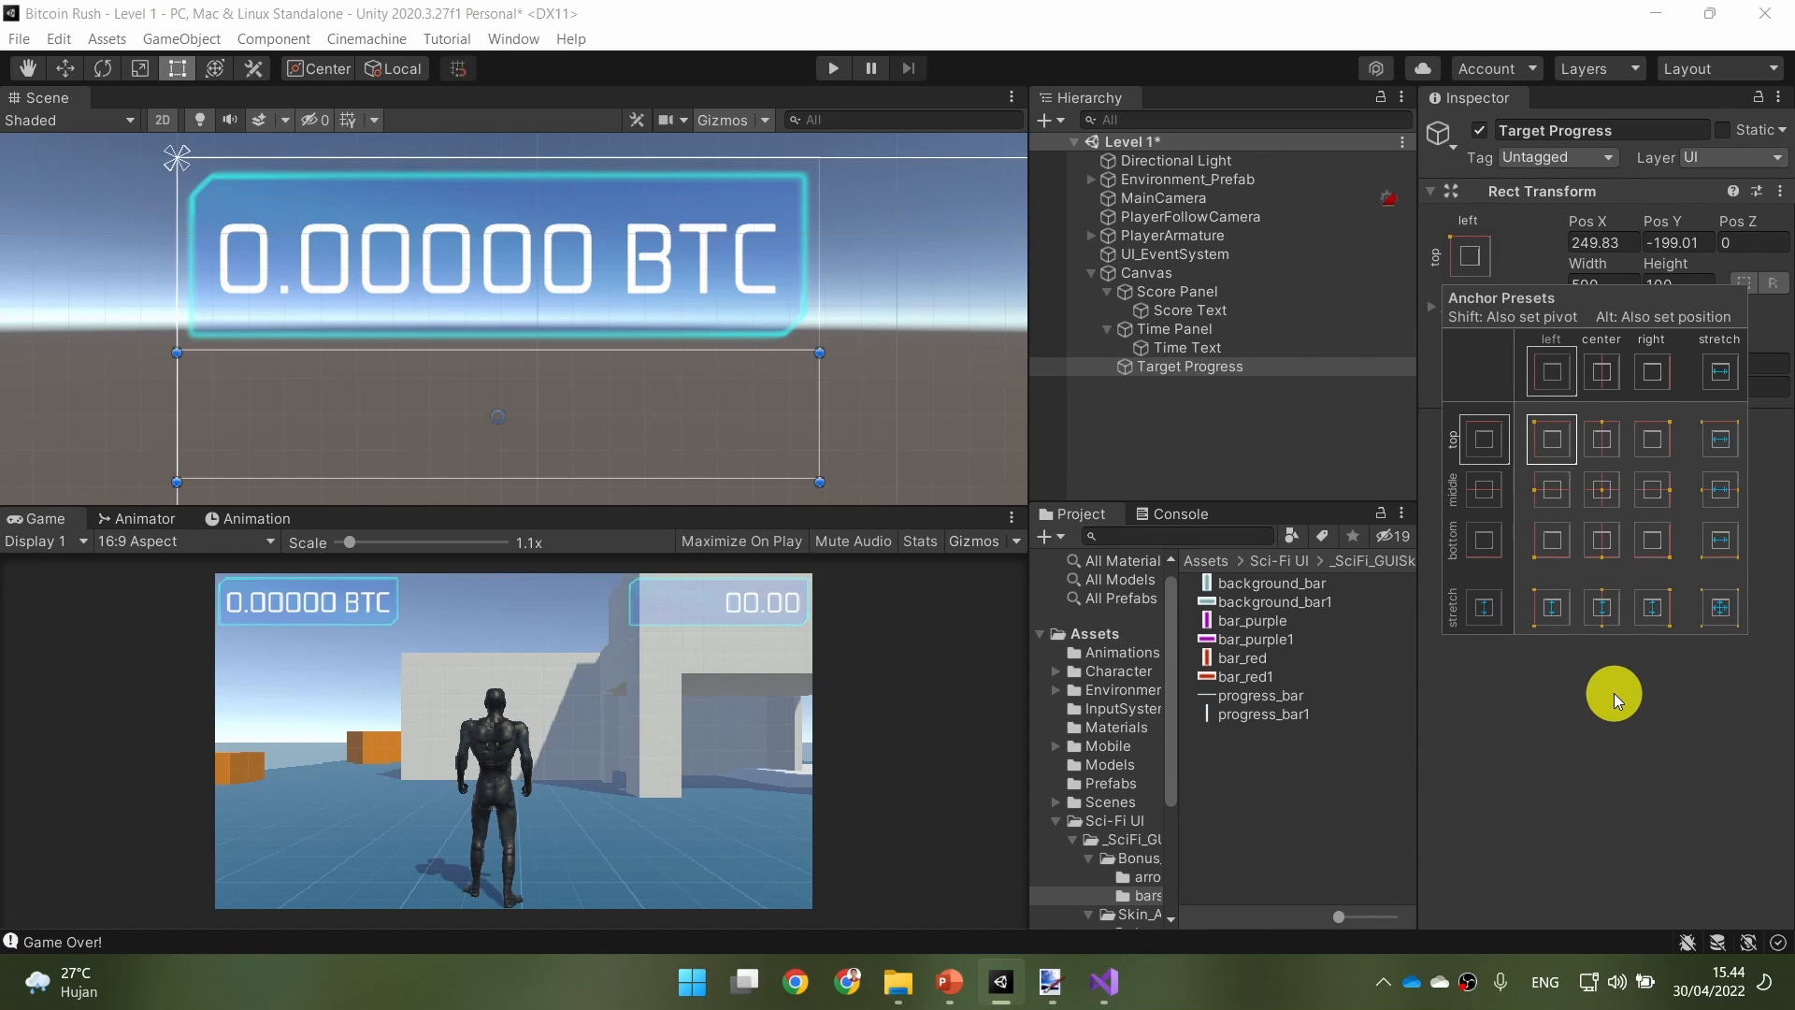
scroll(860, 408, "down", 5)
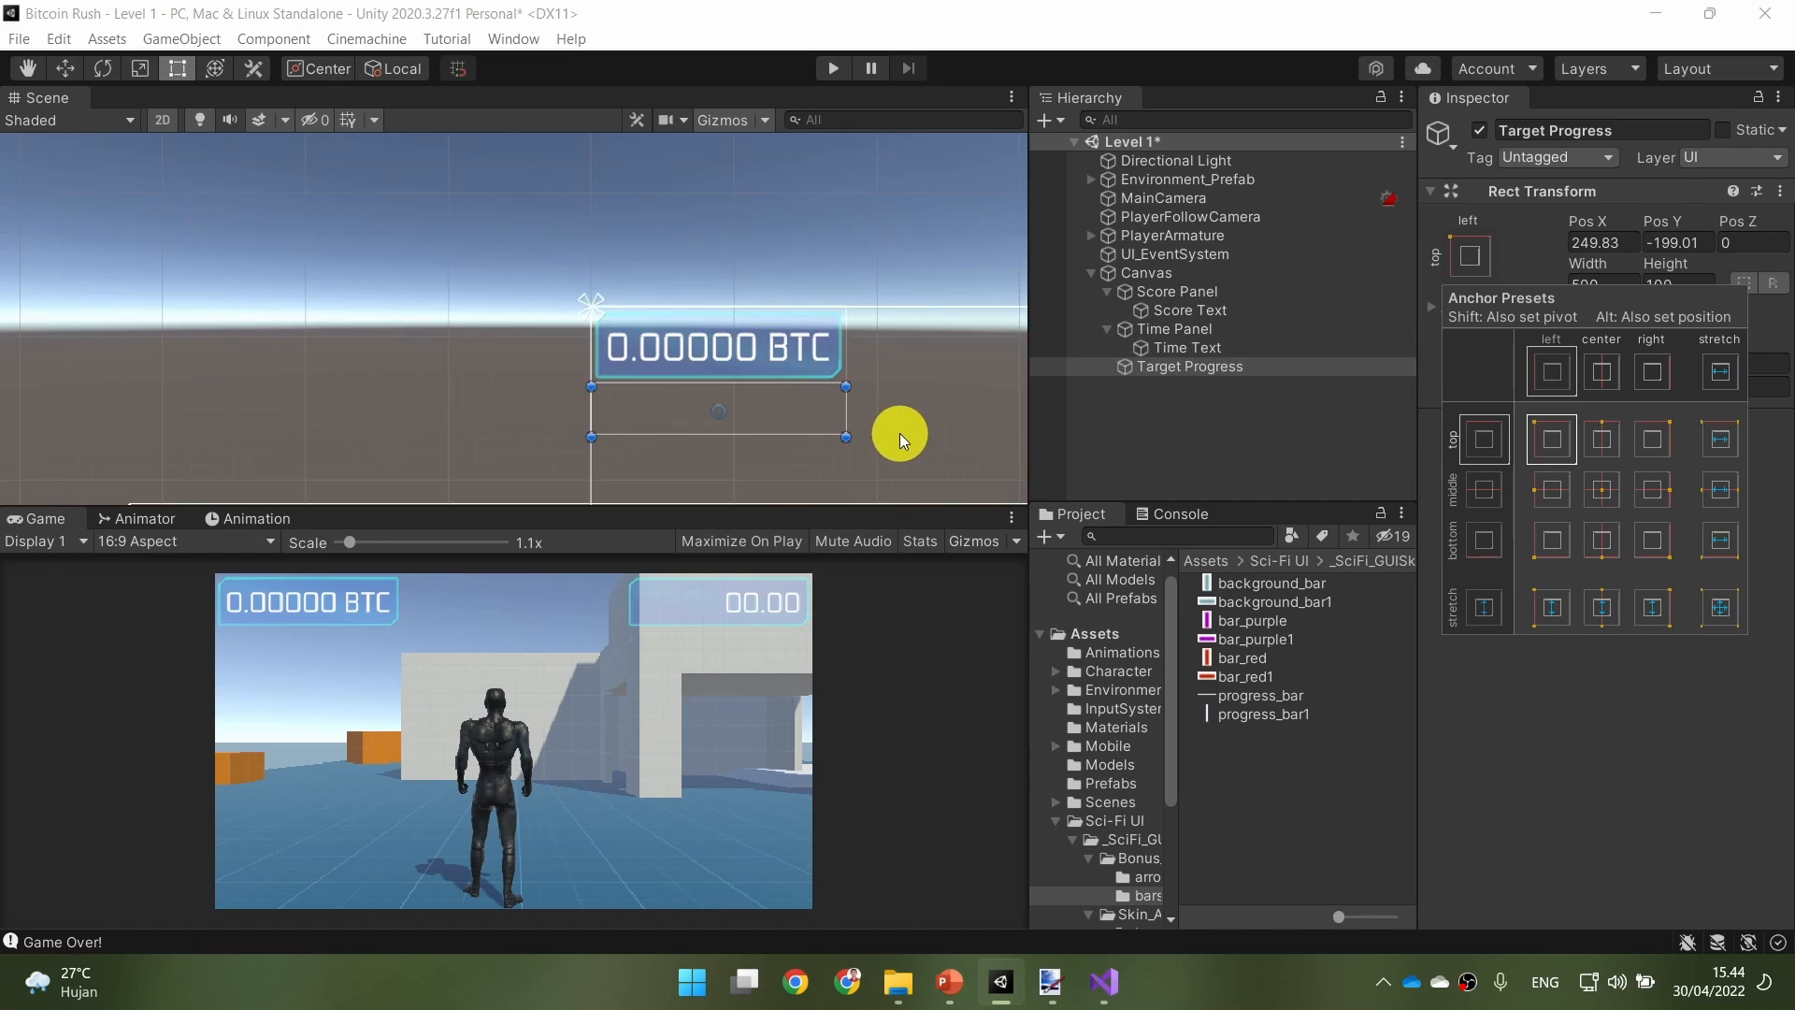
middle_click_drag(900, 434, 603, 273)
middle_click_drag(856, 351, 625, 358)
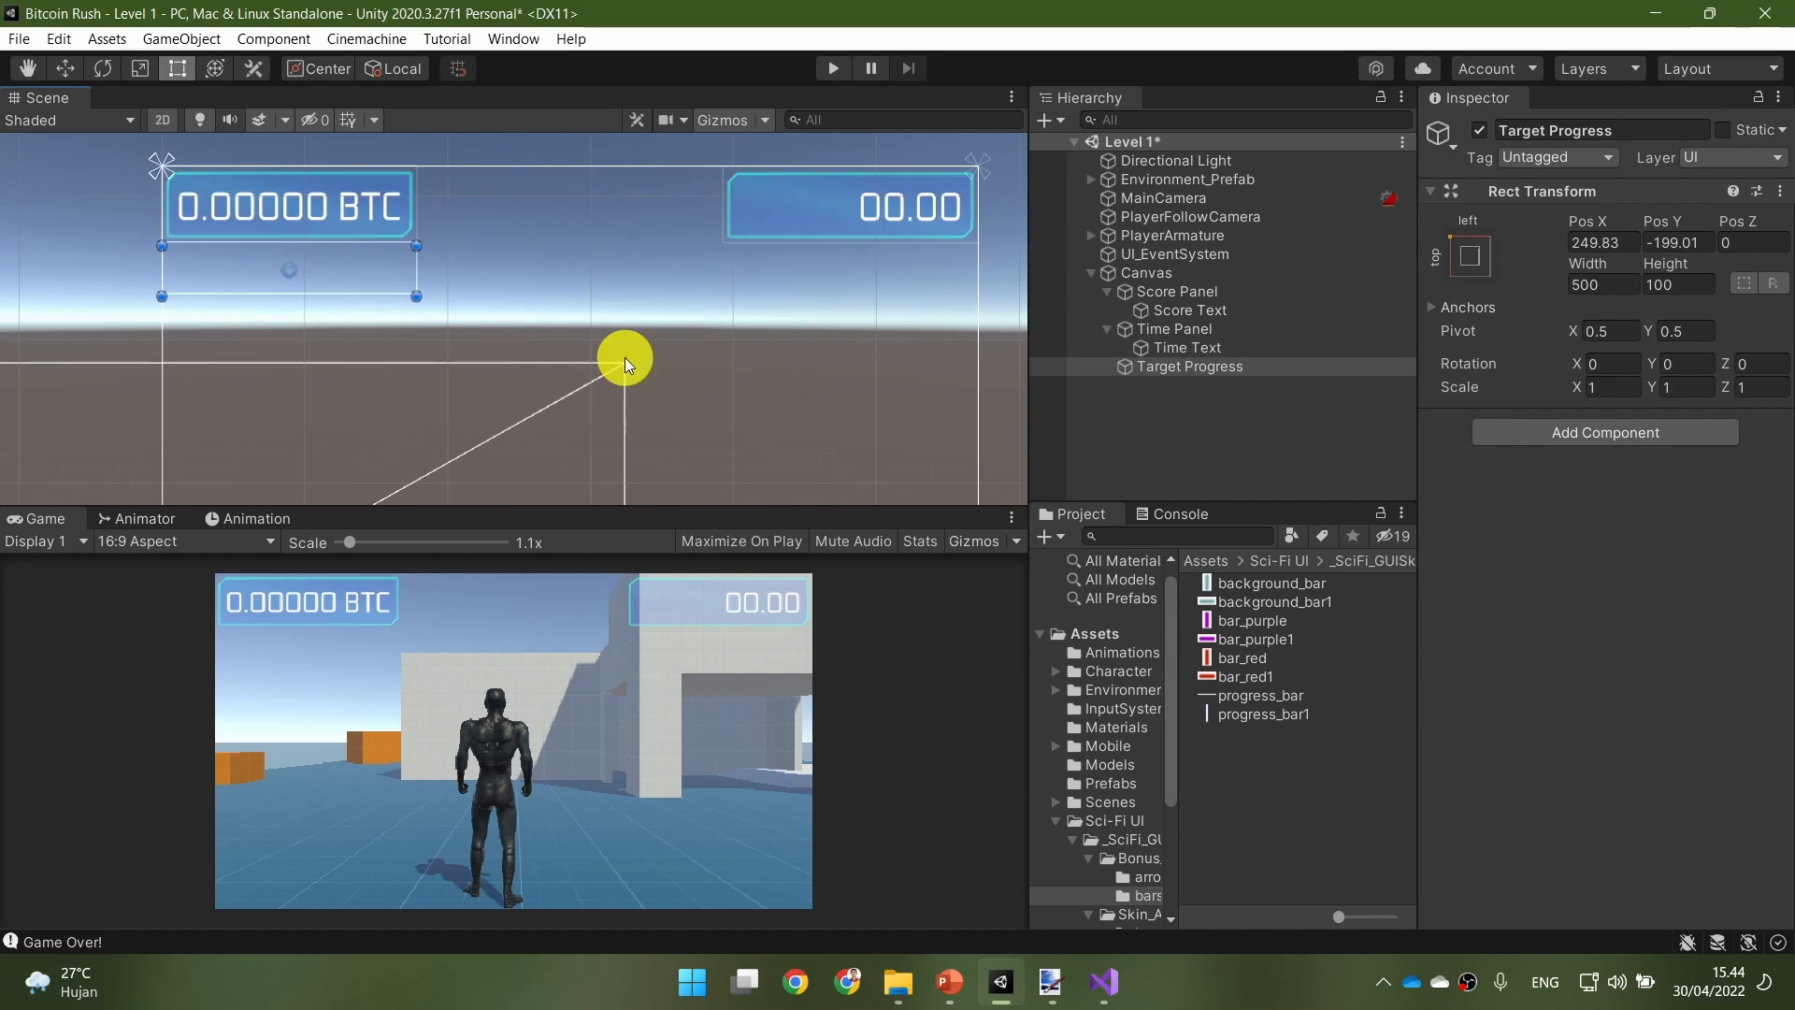
left_click_drag(162, 335, 428, 344)
Step: Switch to the PowerPoint presentation and read the slides on the Target Progress hierarchy and the background frame
left_click(951, 982)
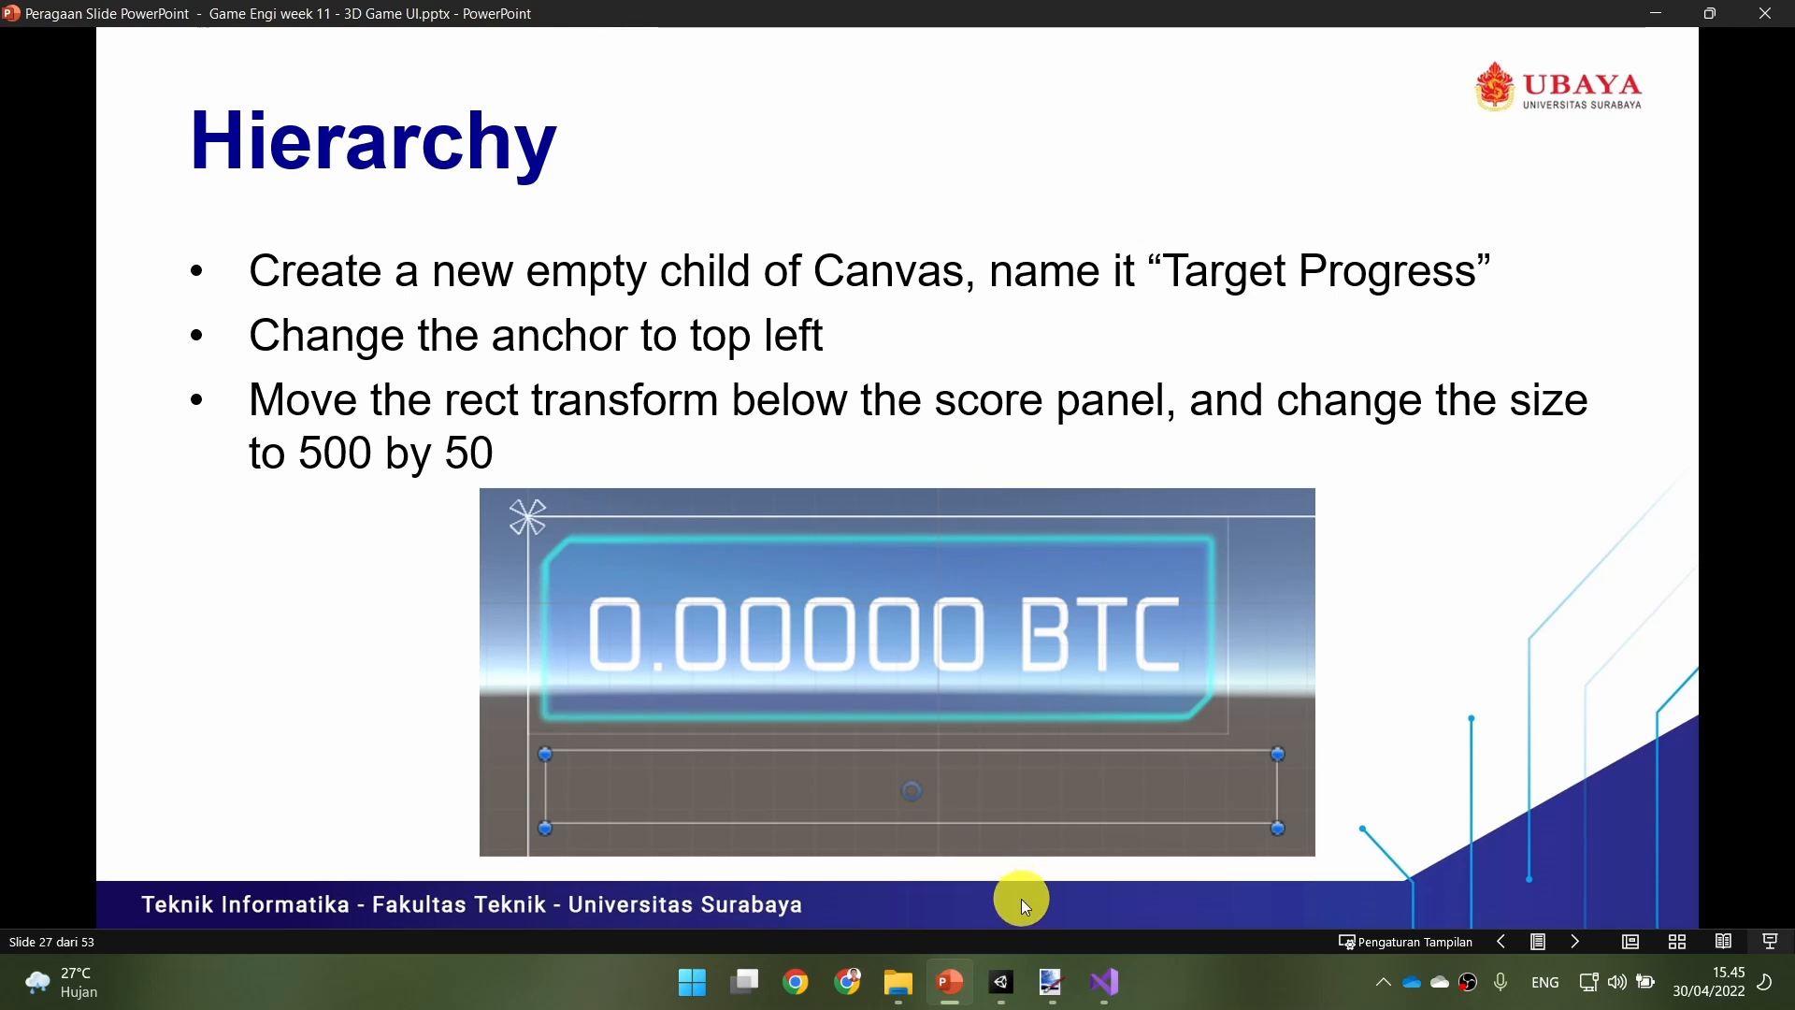
left_click(1024, 996)
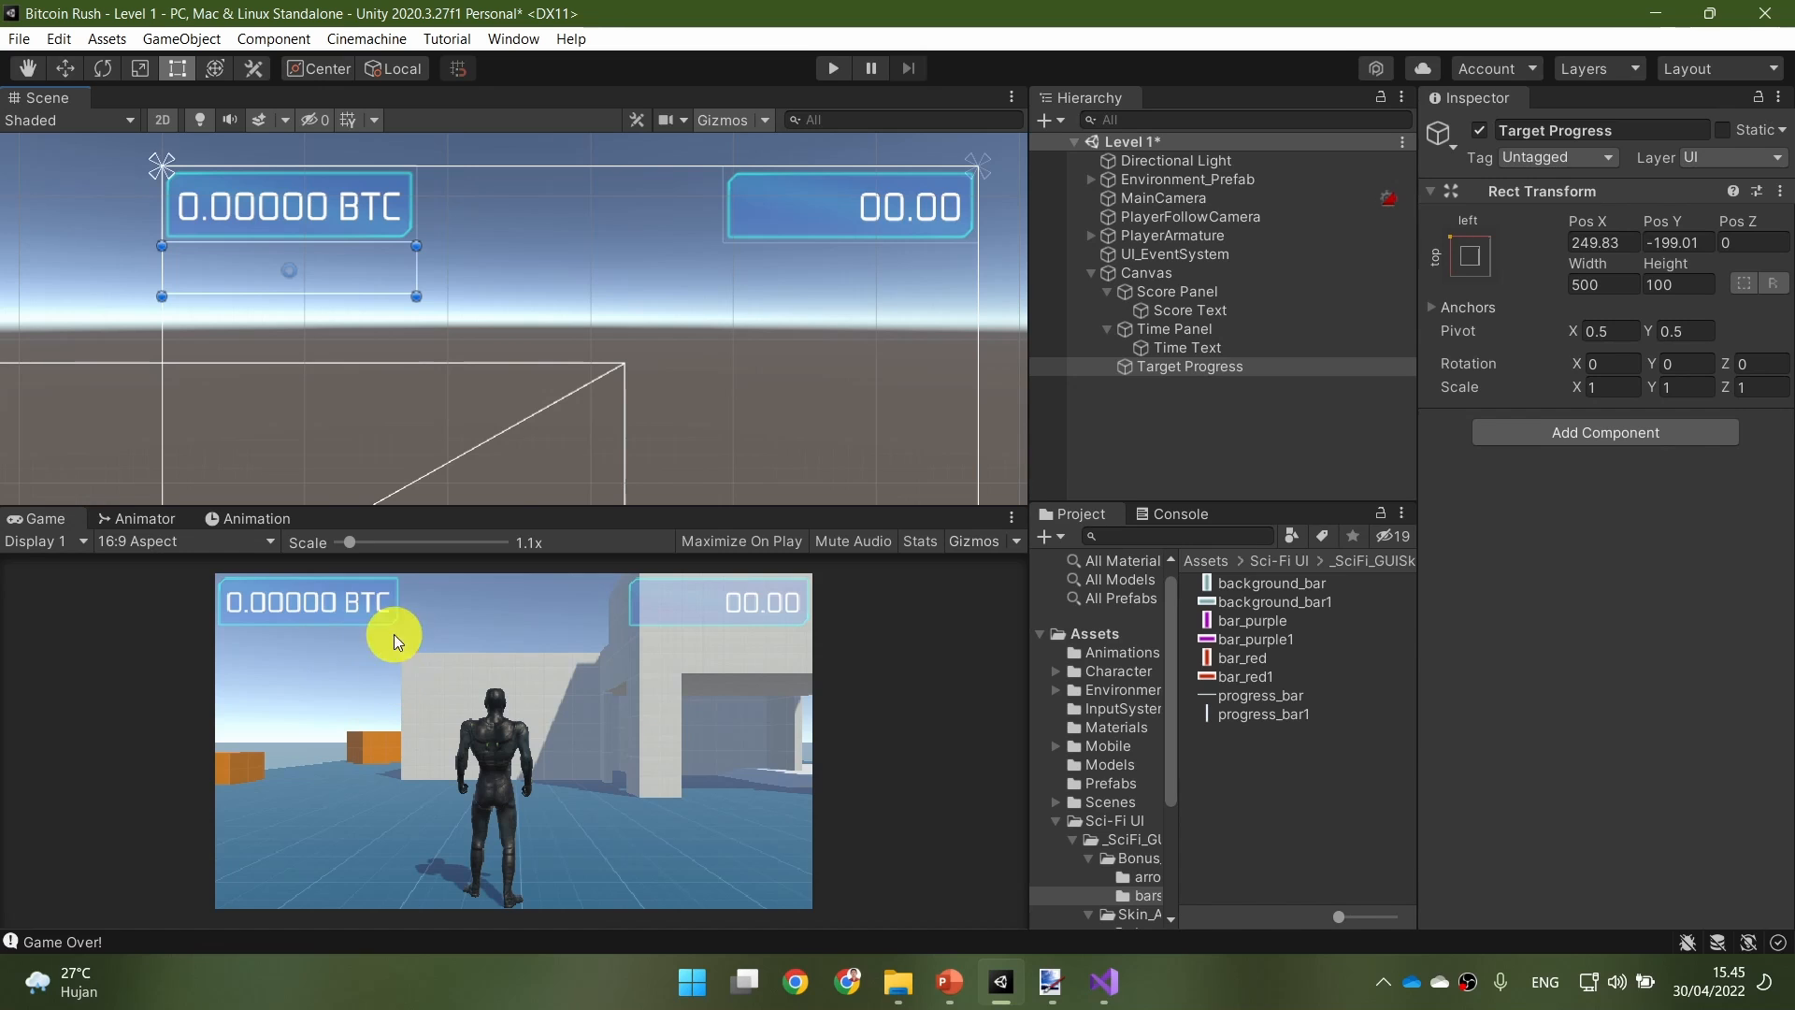
left_click(952, 979)
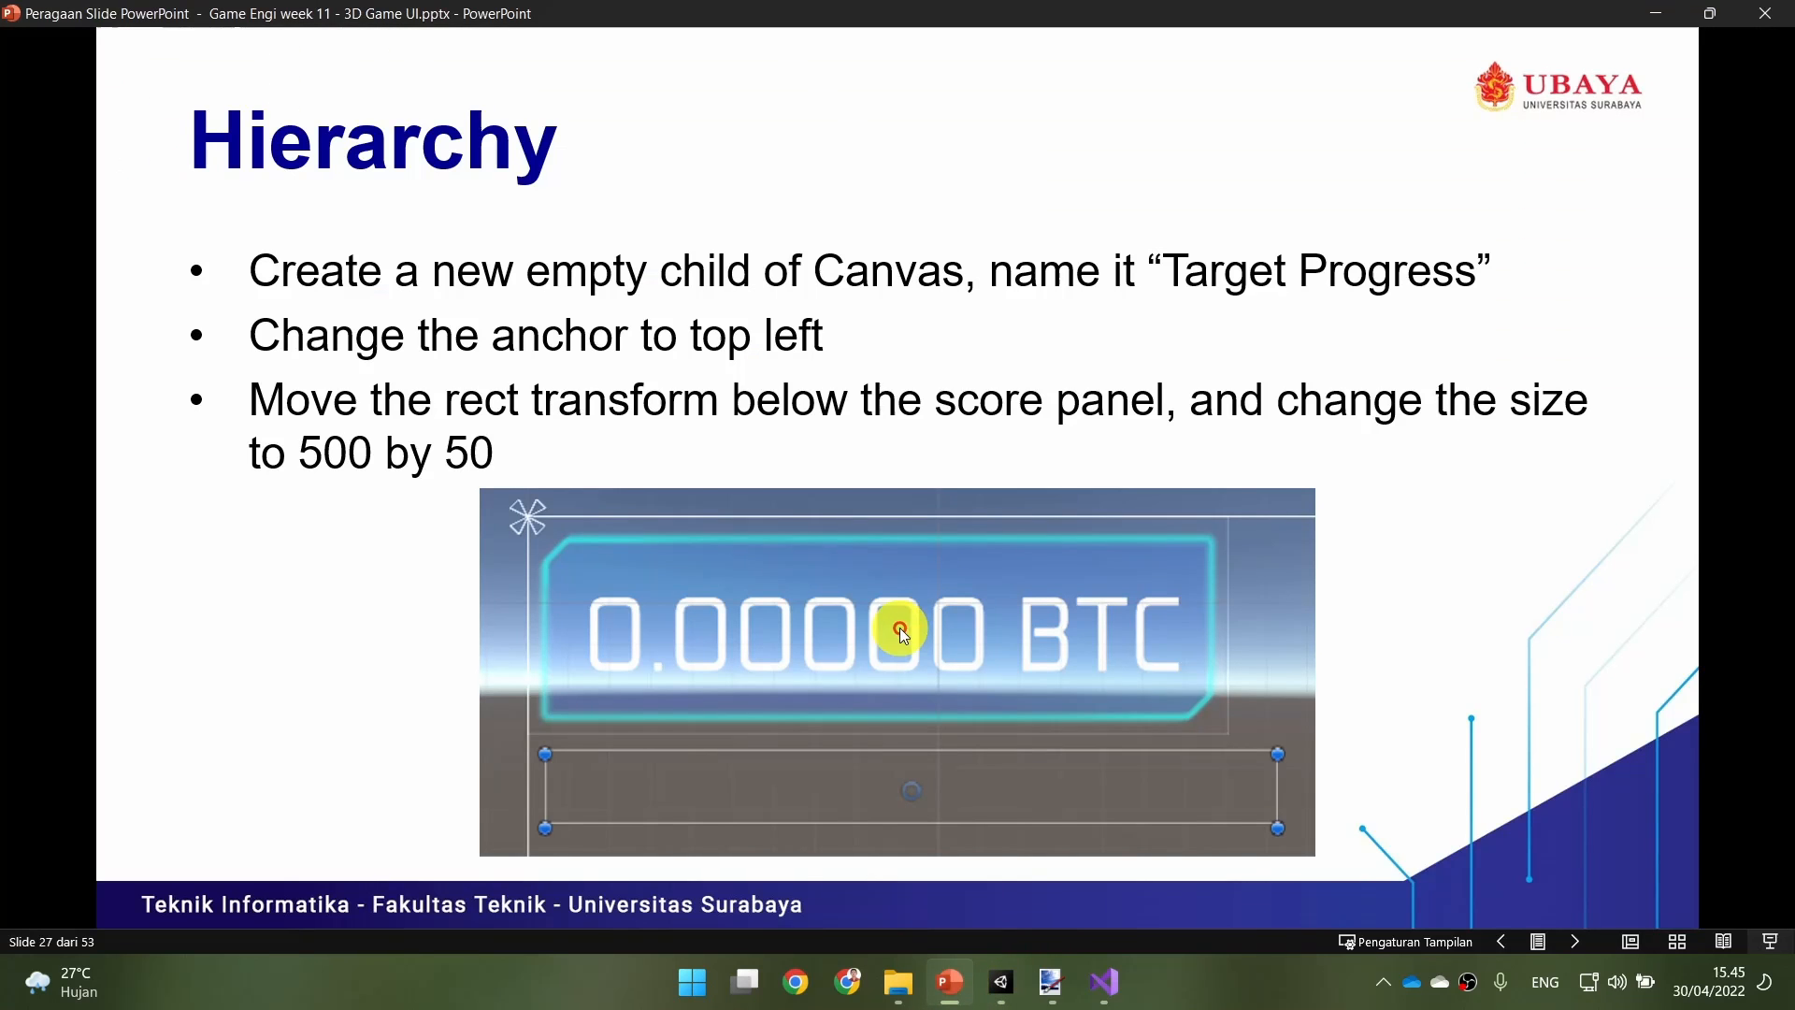
left_click(1015, 400)
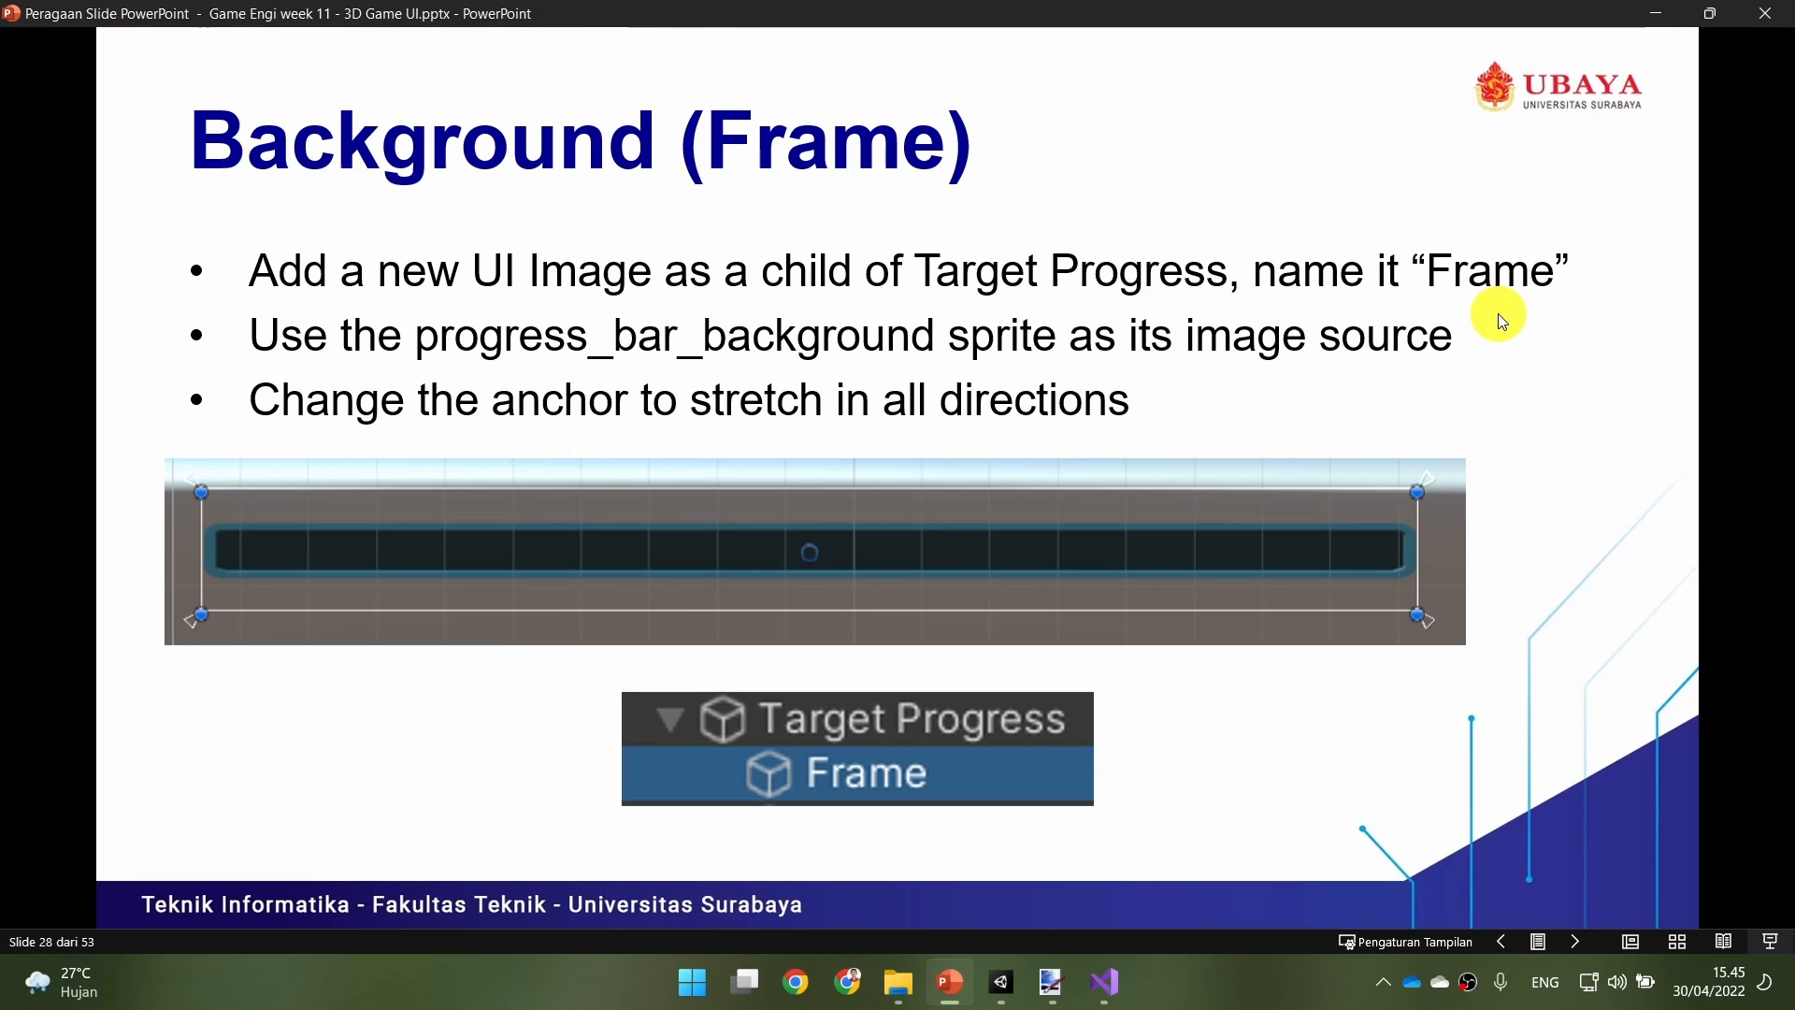
Step: Return to Unity and add a UI Image named Frame as a child of Target Progress
left_click(1015, 989)
right_click(1227, 369)
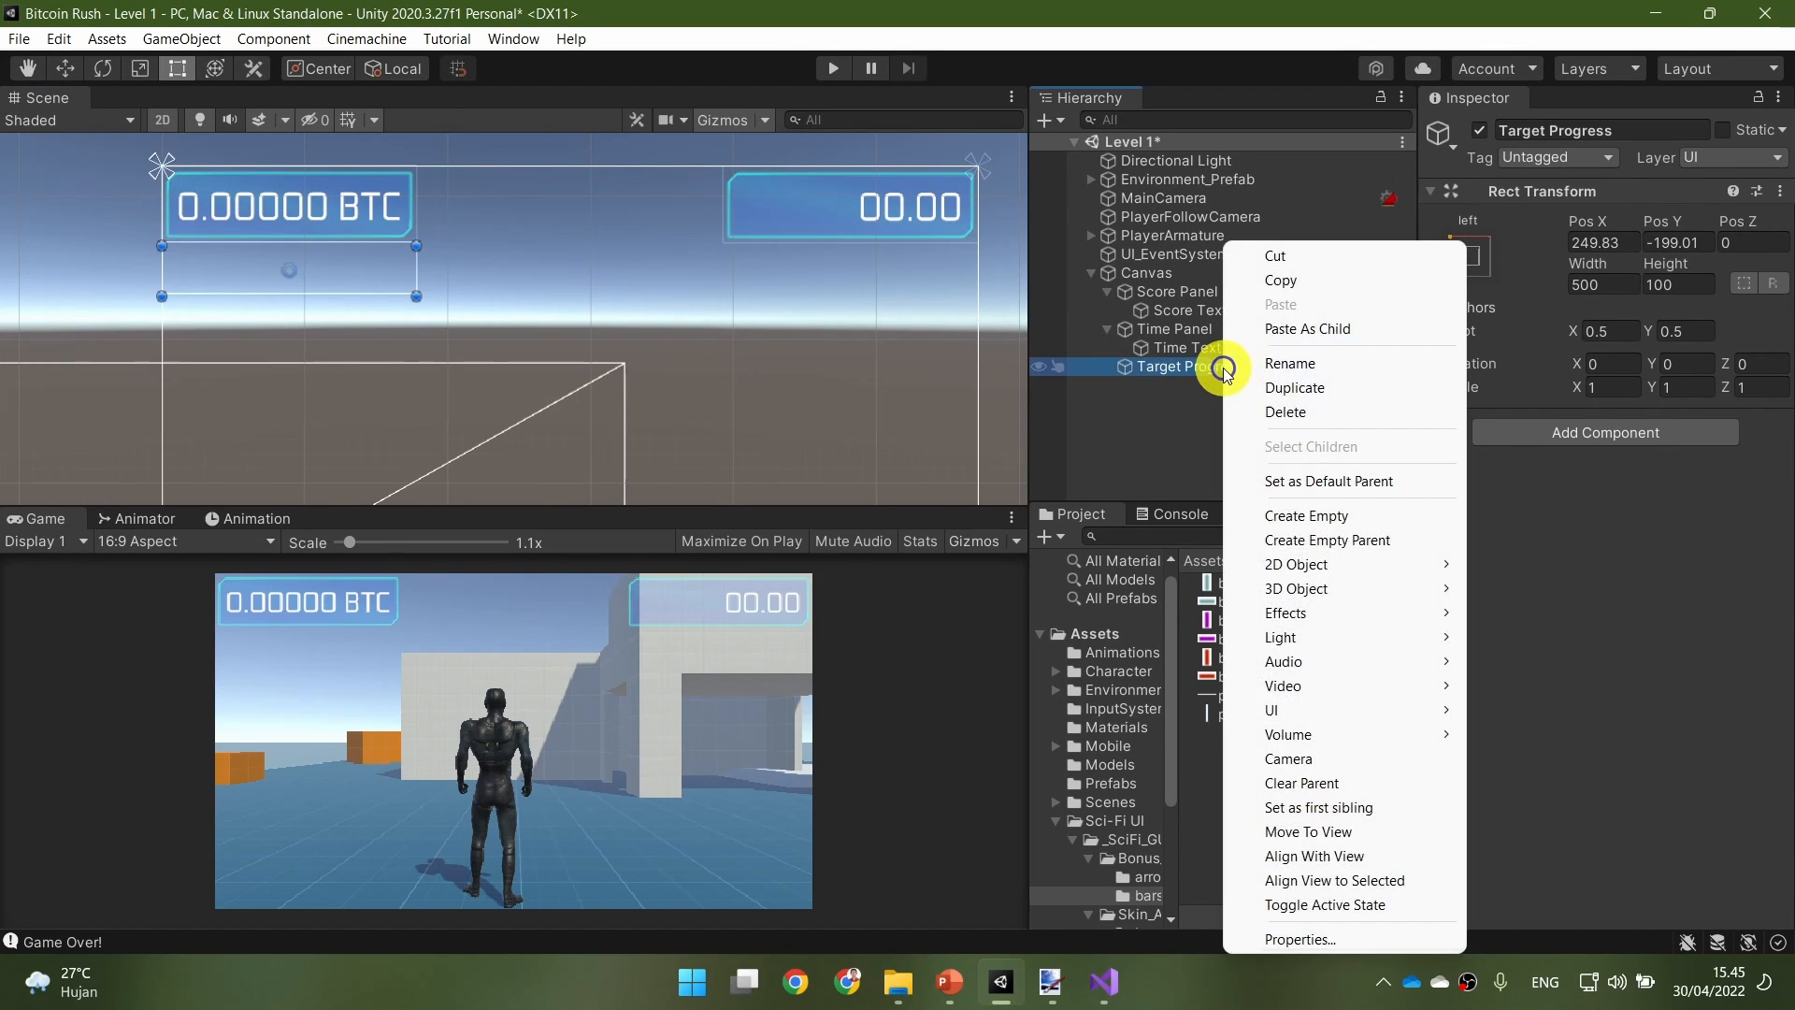
mouse_move(1324, 722)
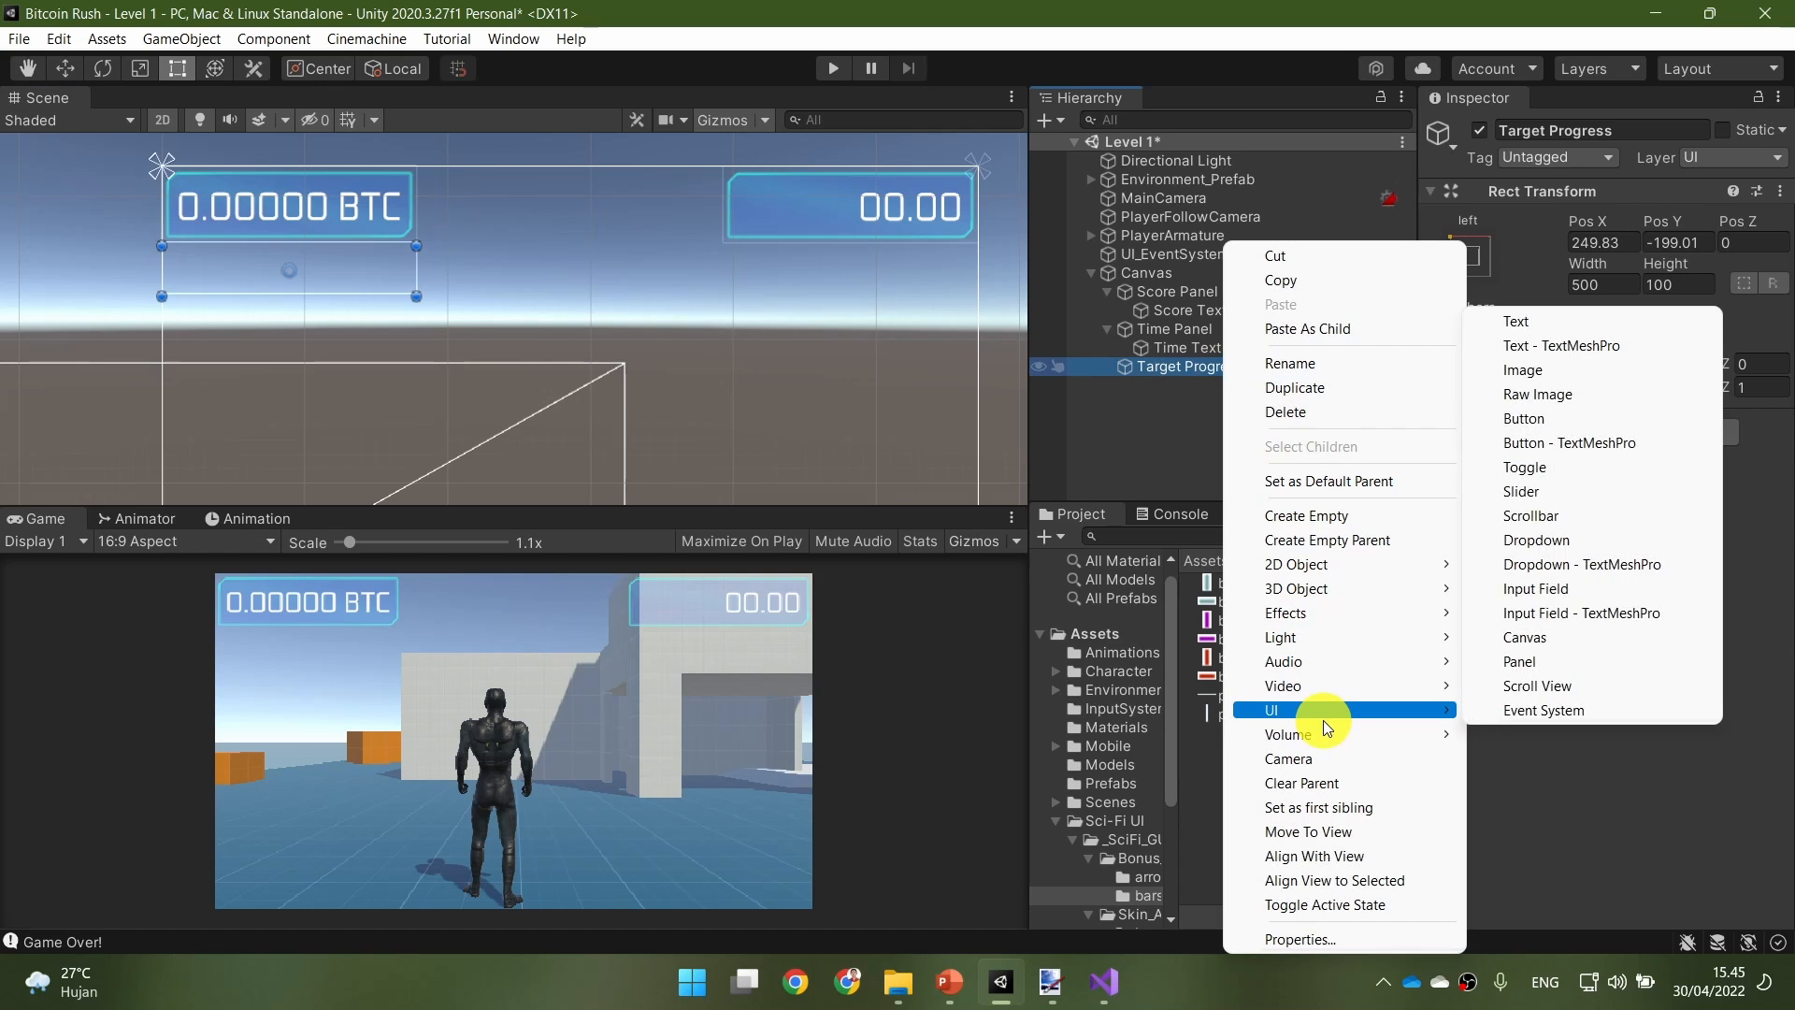
left_click(1556, 372)
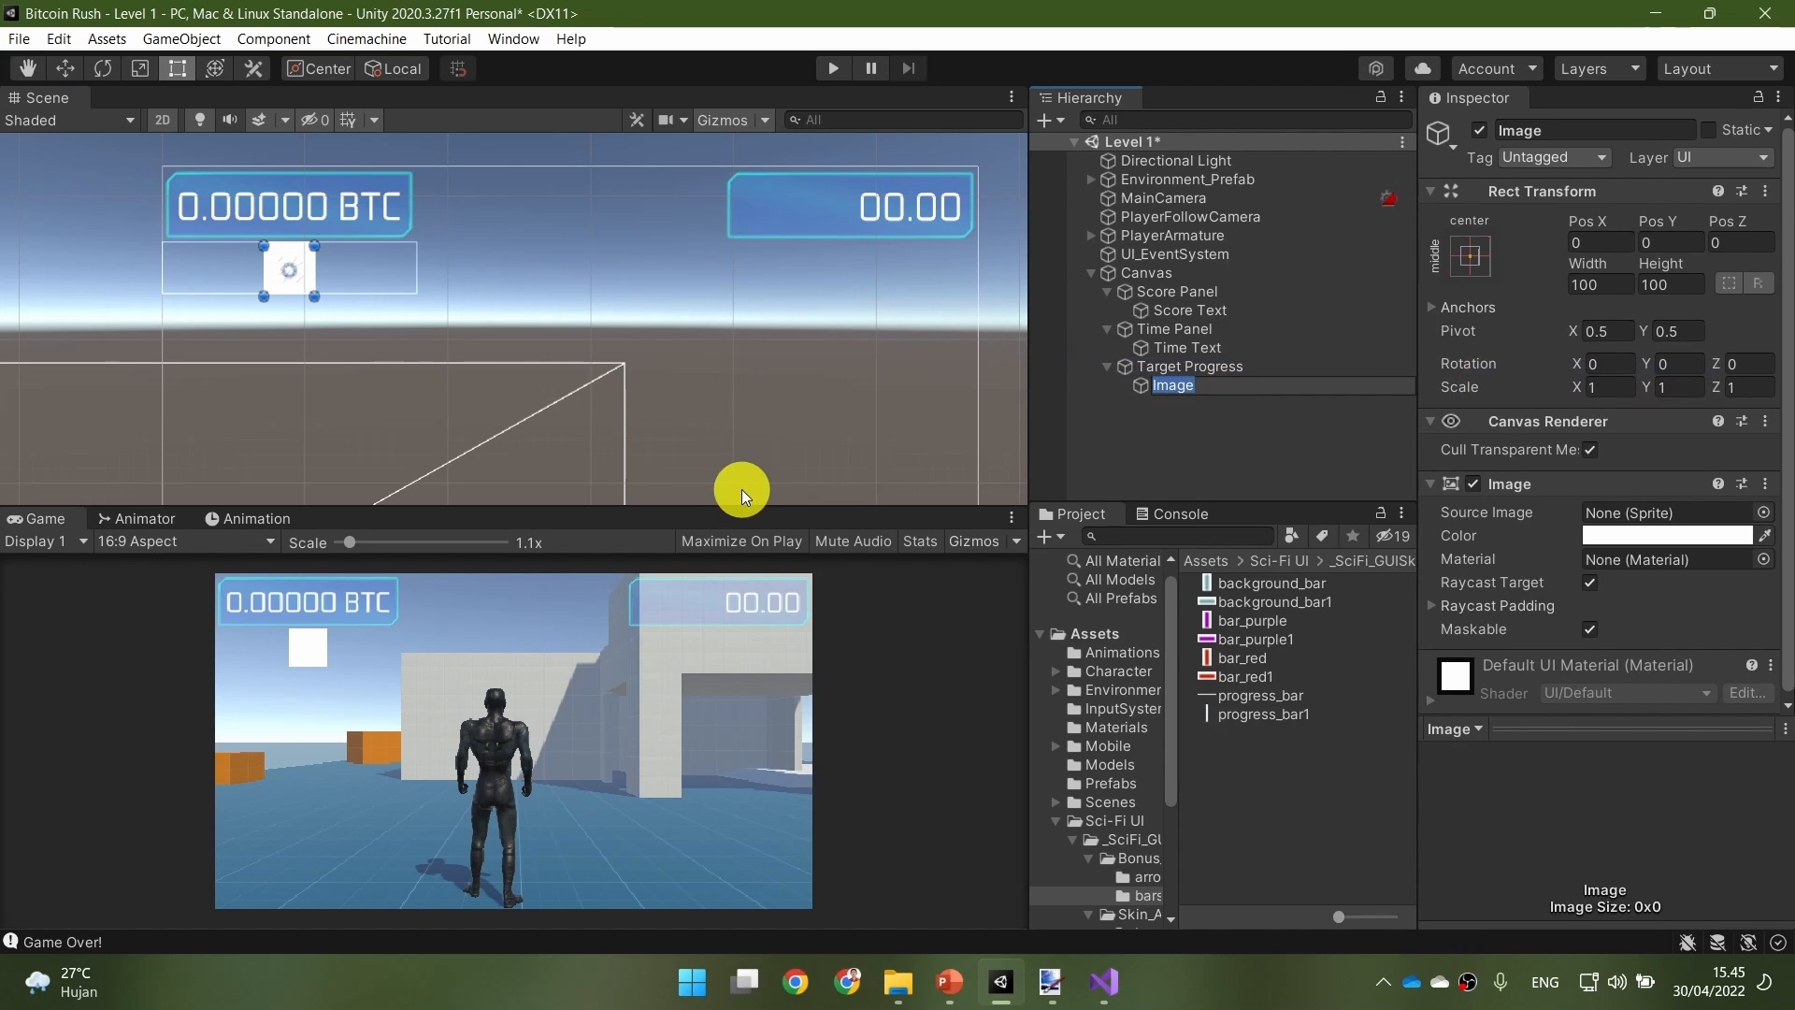
type("Frame")
key("Return")
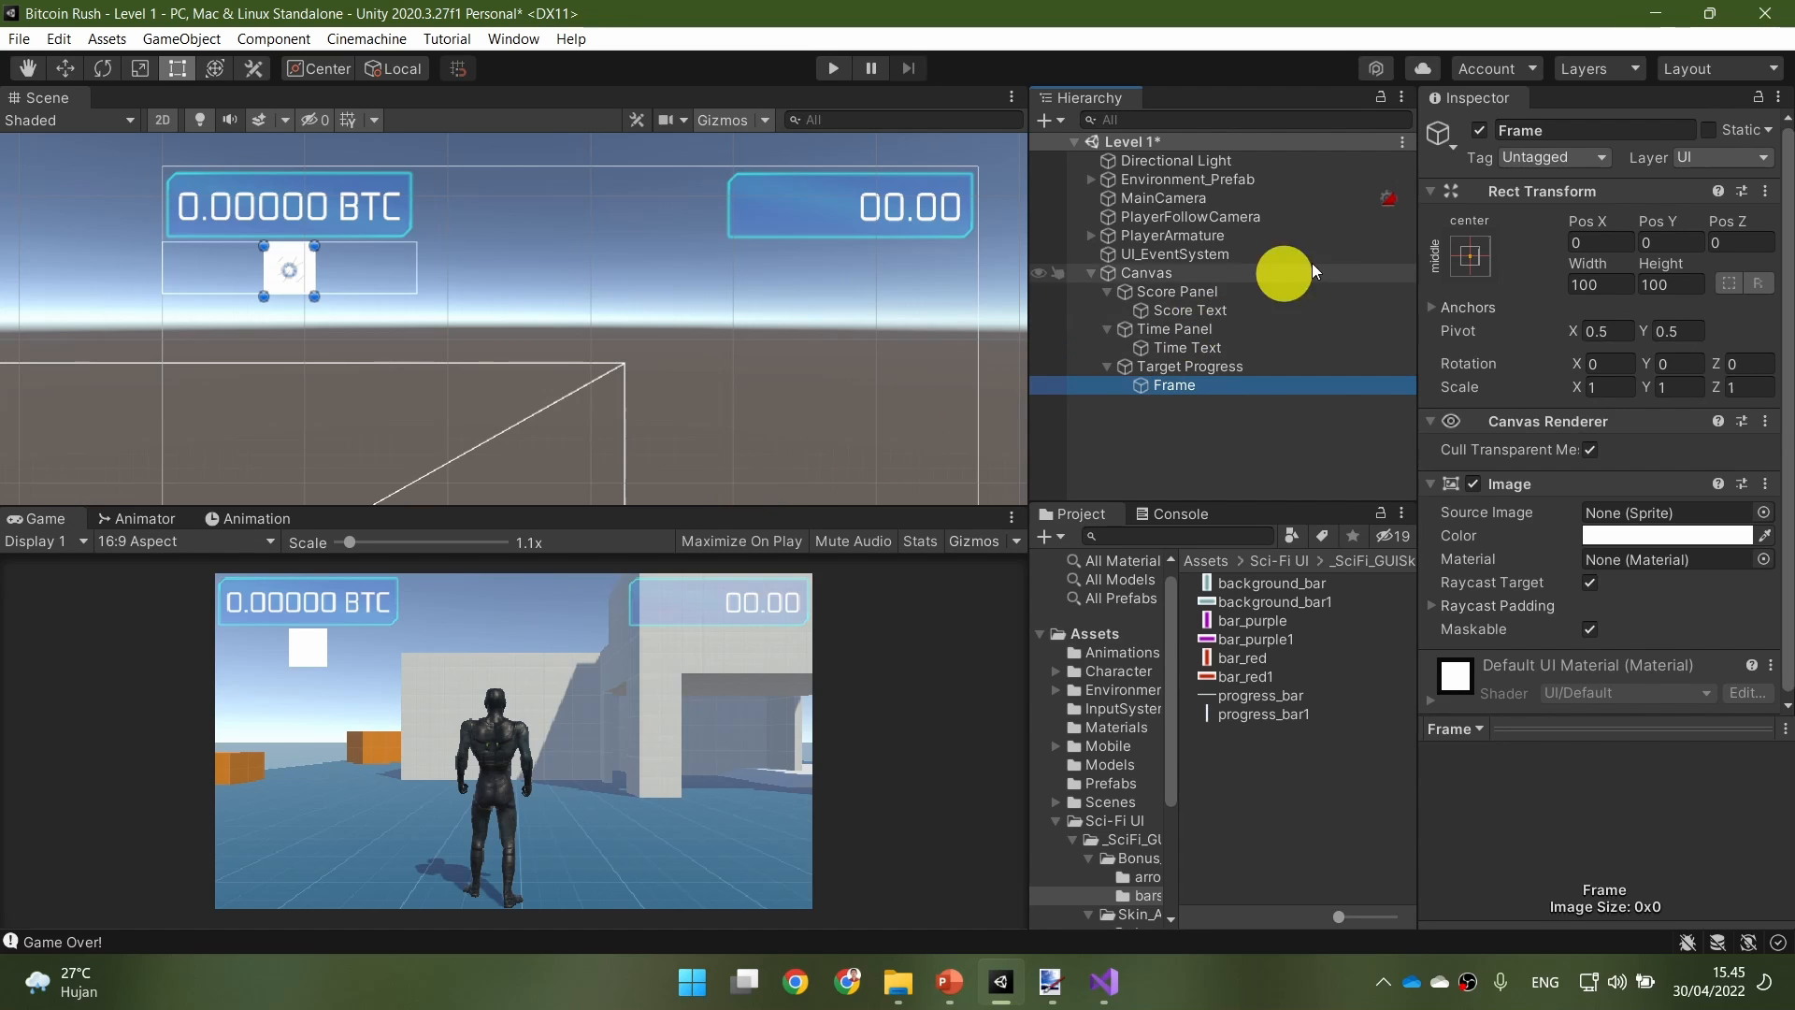
Step: Anchor Frame to stretch in both directions and make it fill the whole Target Progress rectangle
left_click(1471, 269)
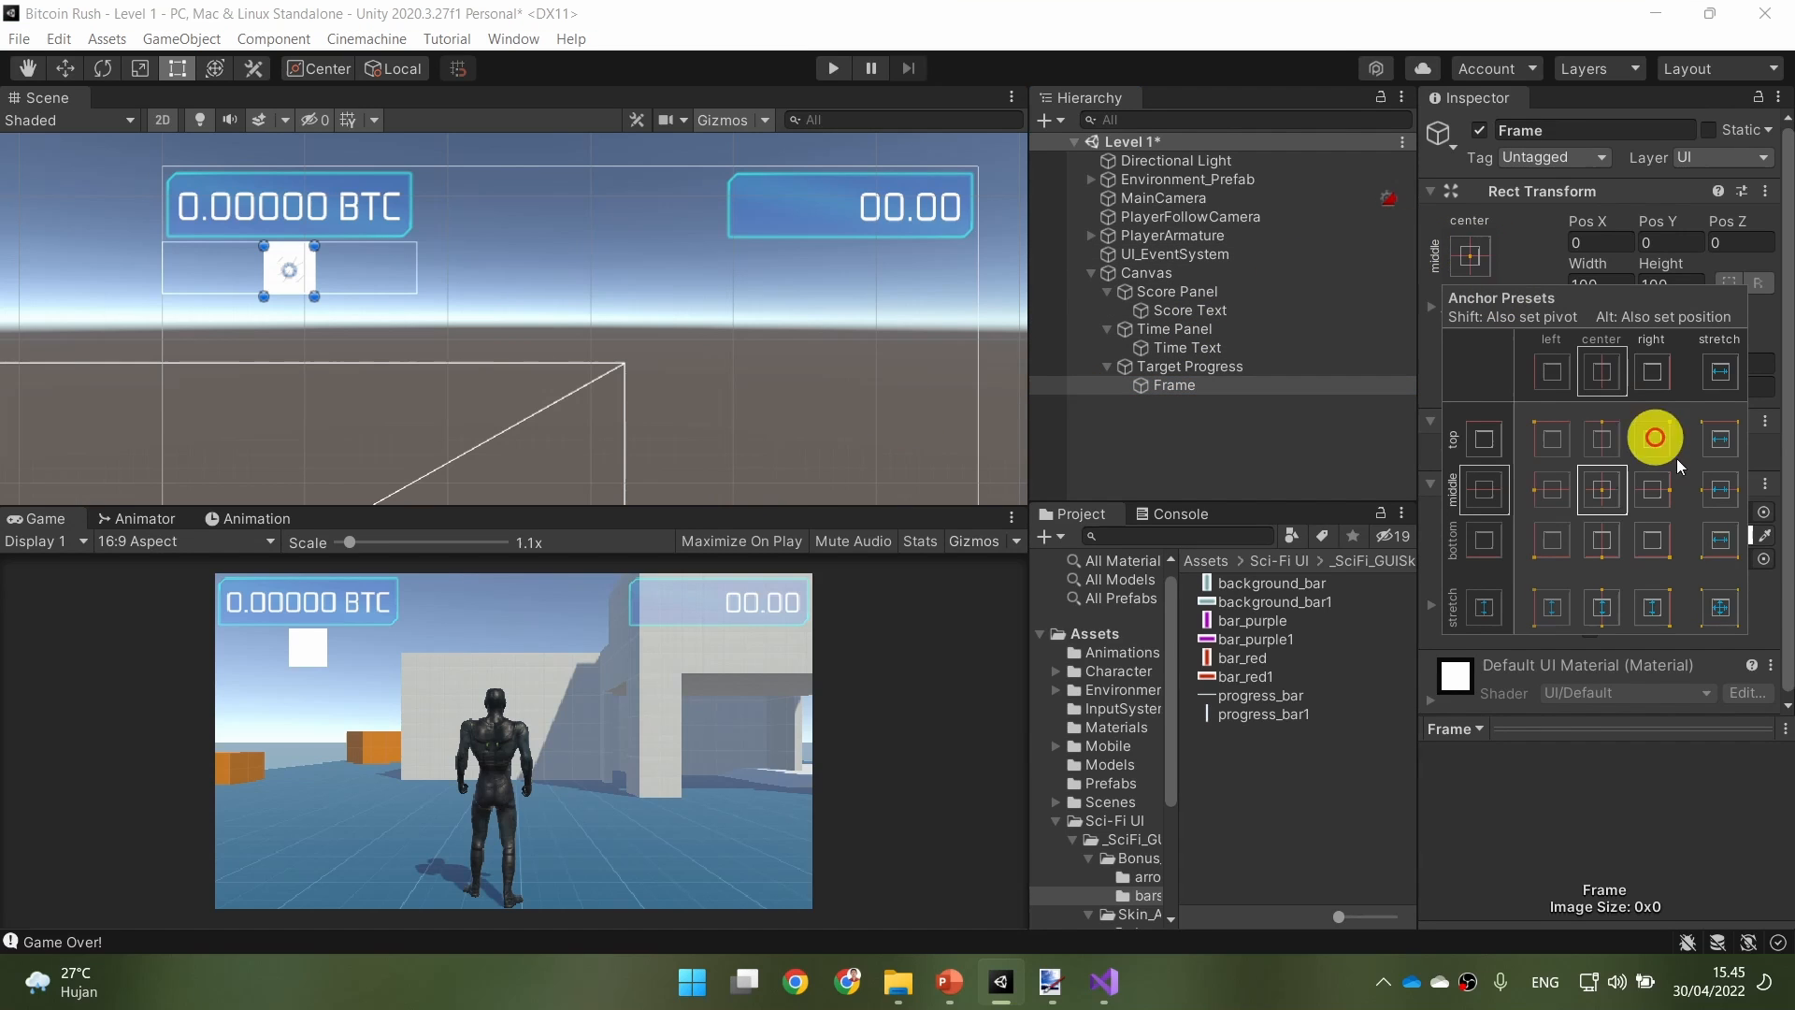
left_click(1723, 613)
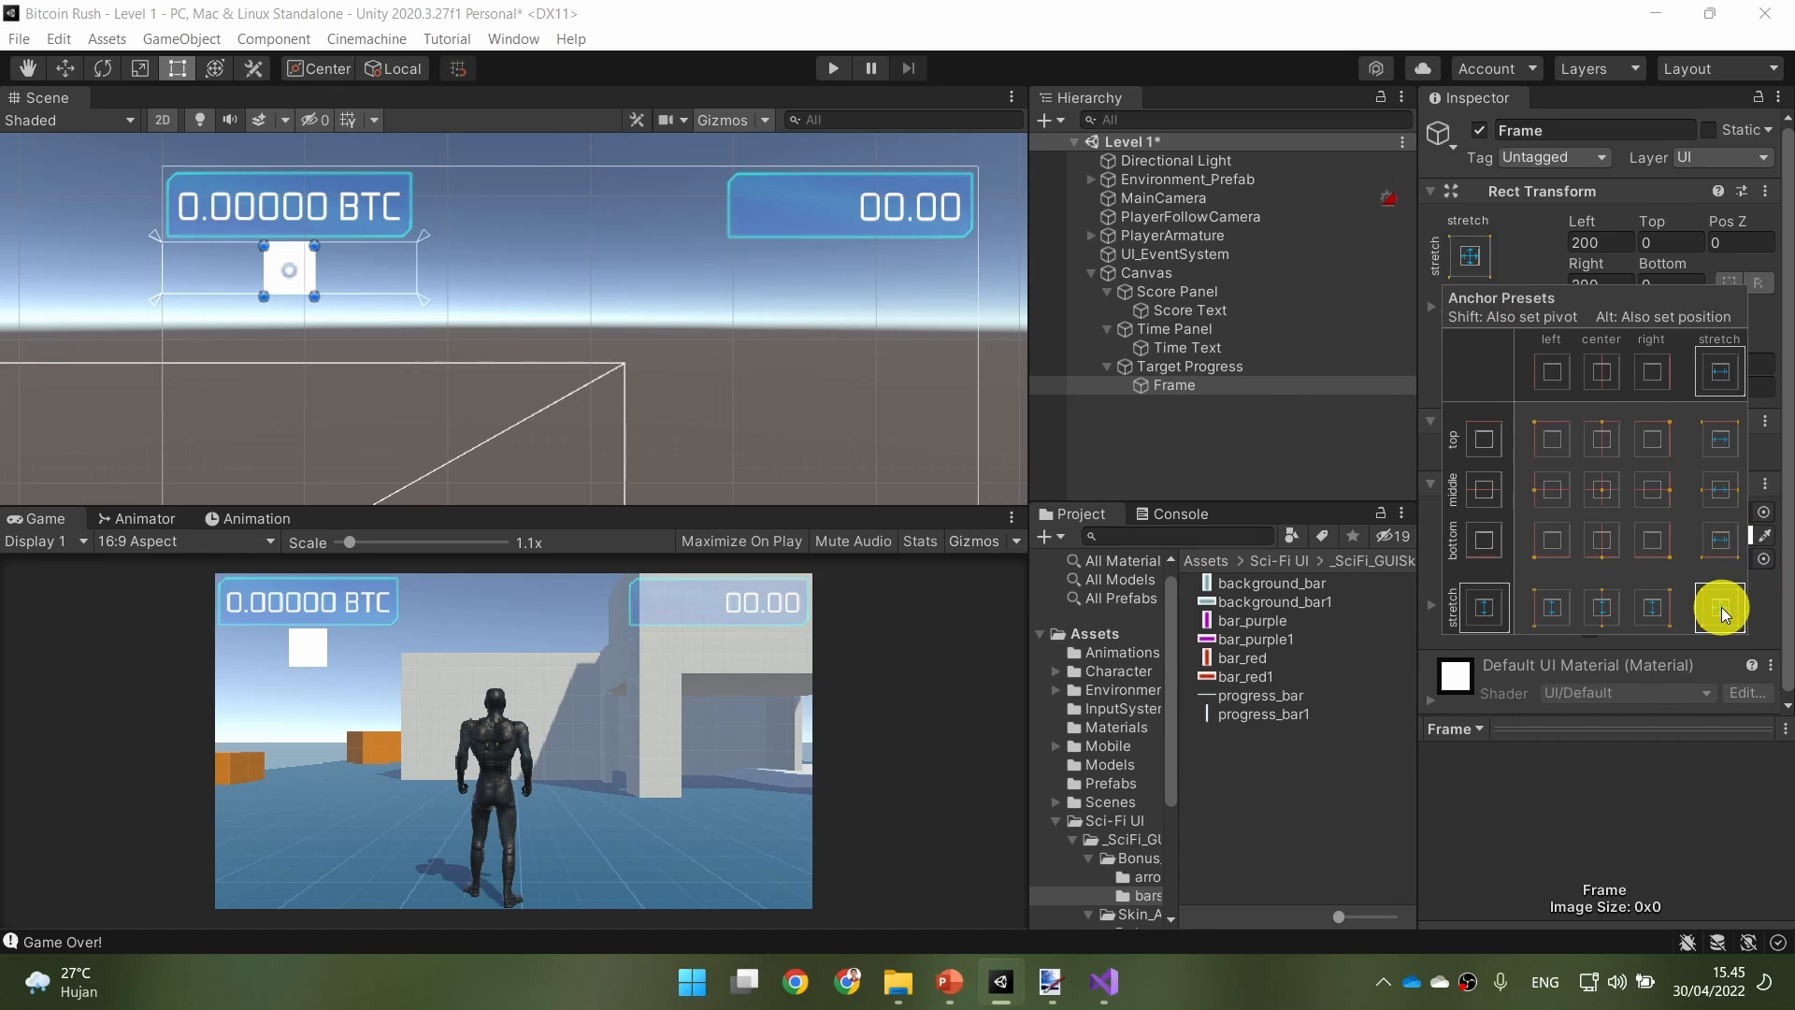
key("alt")
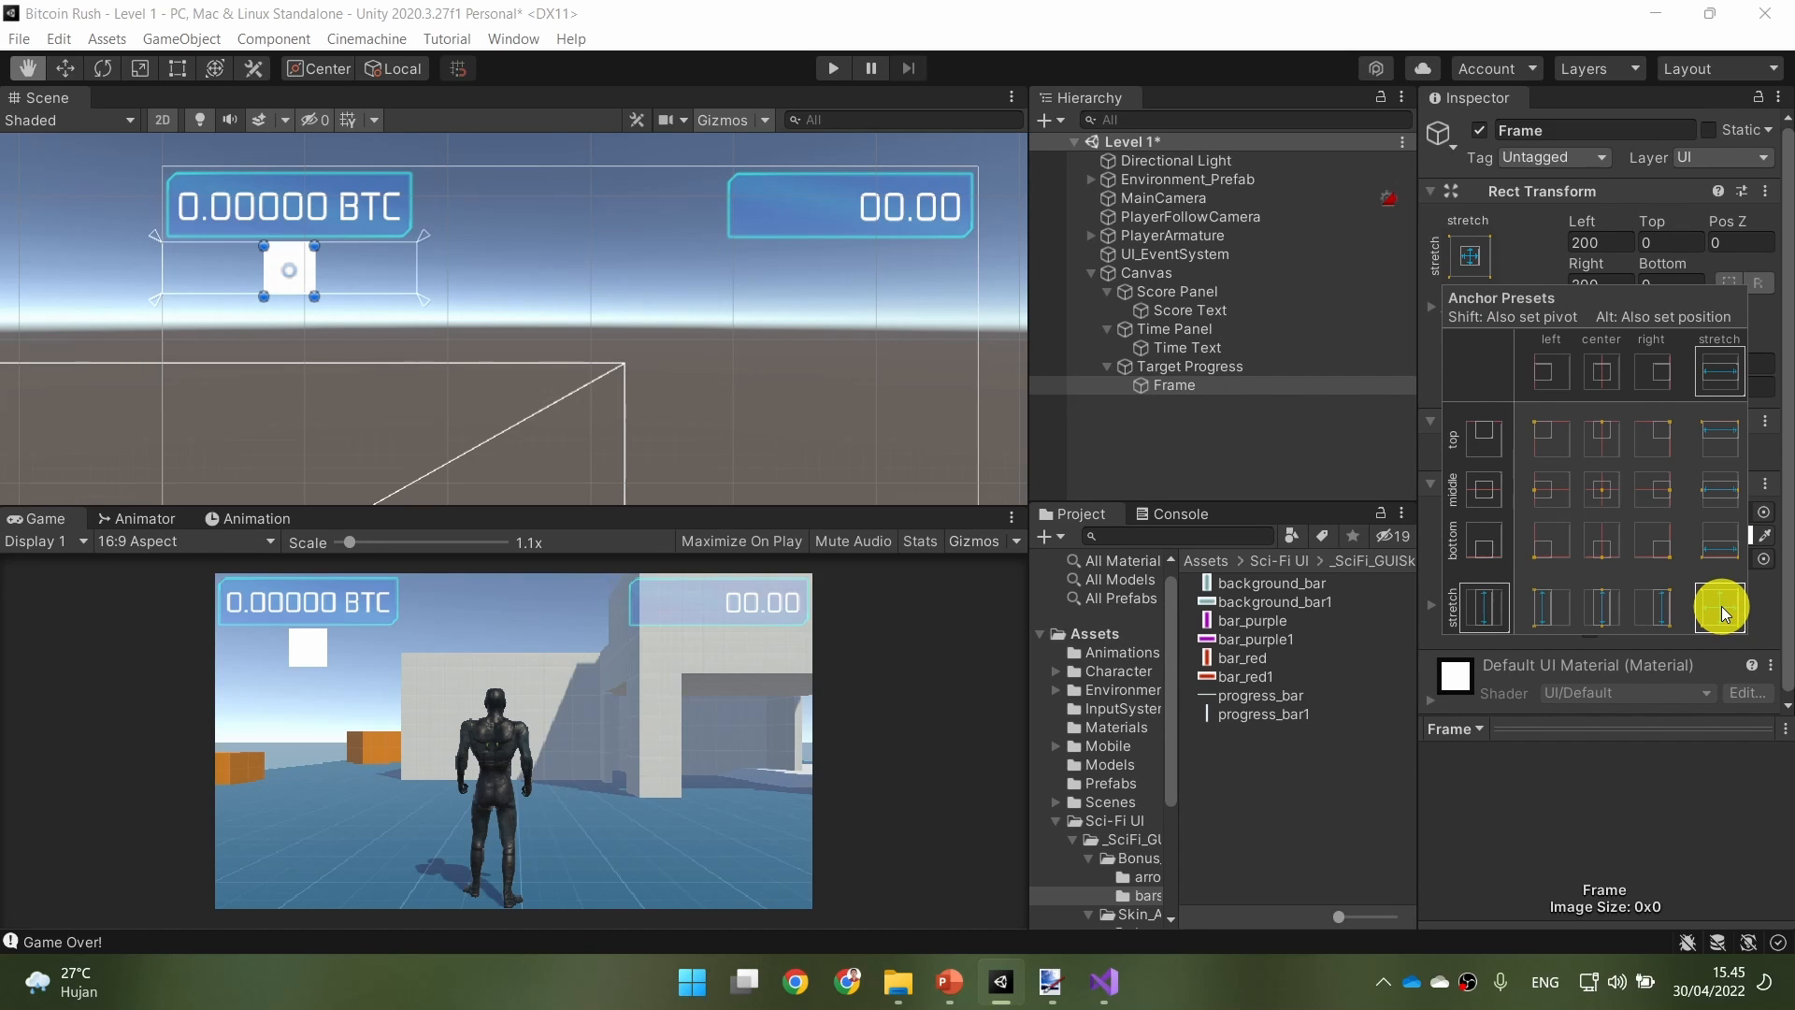
left_click(1724, 610, "alt")
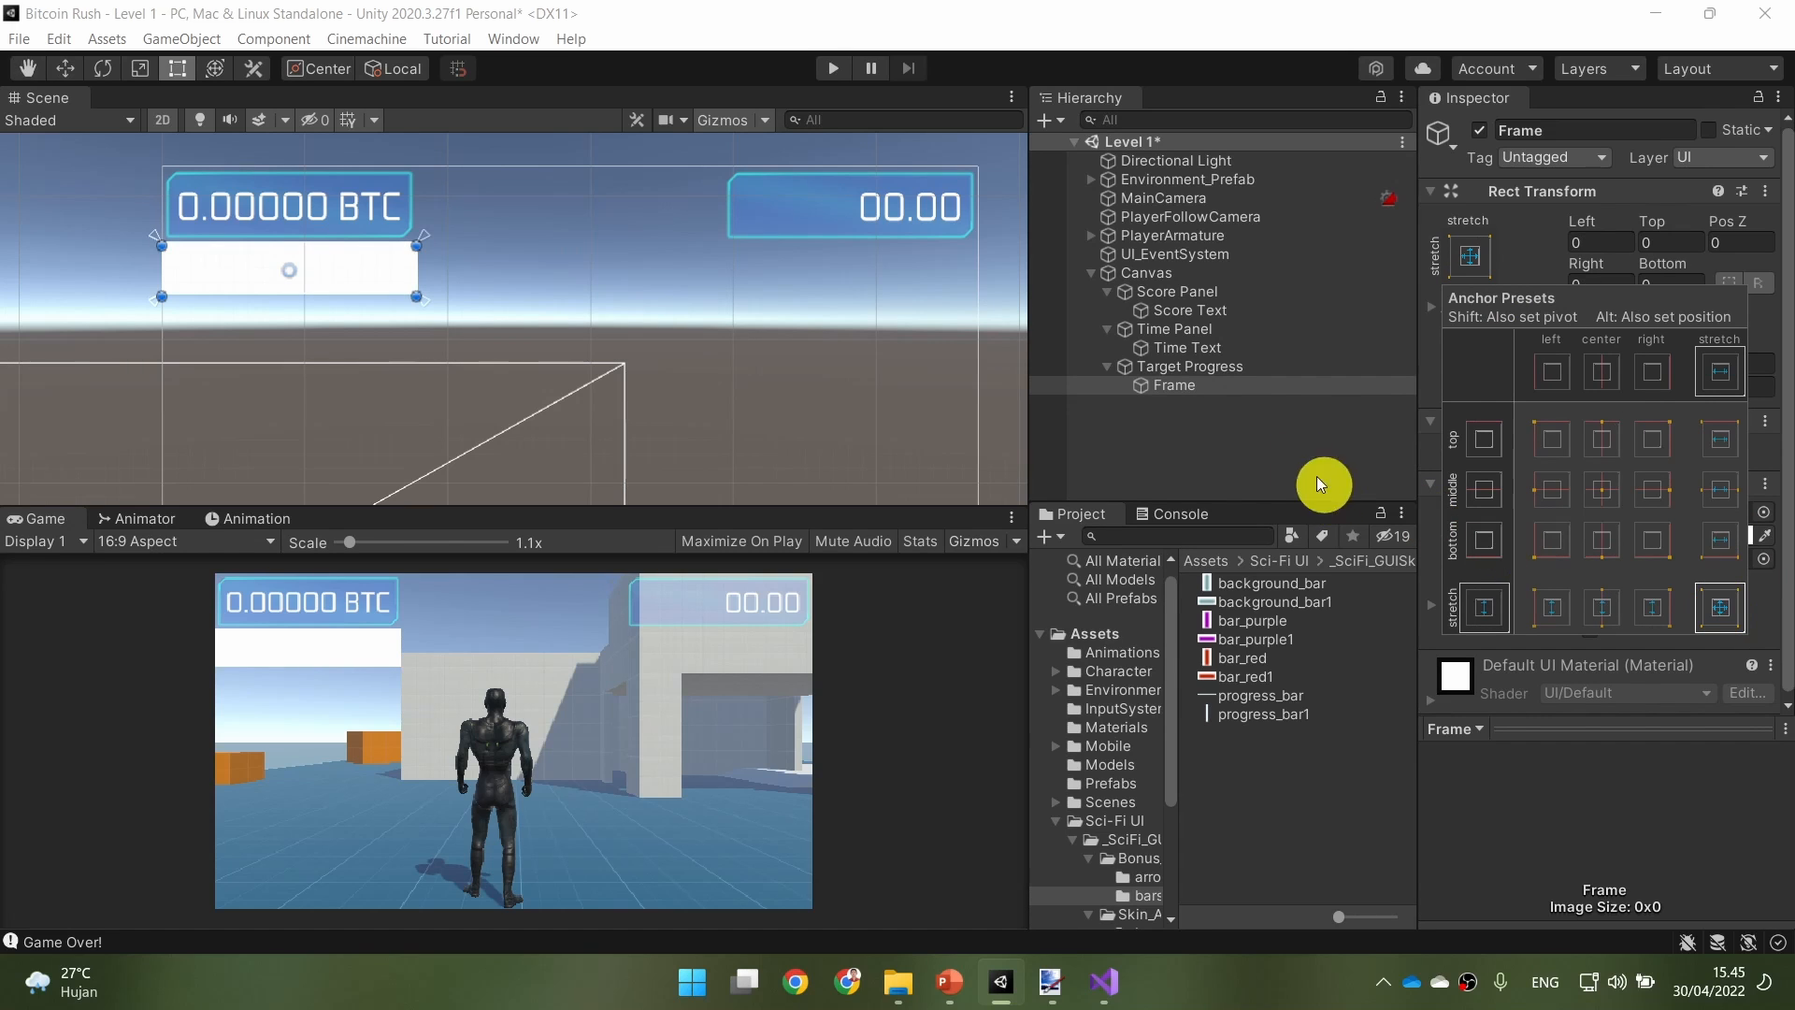
Step: Compare the Rect Transform settings of Target Progress and its Frame child
left_click(1266, 370)
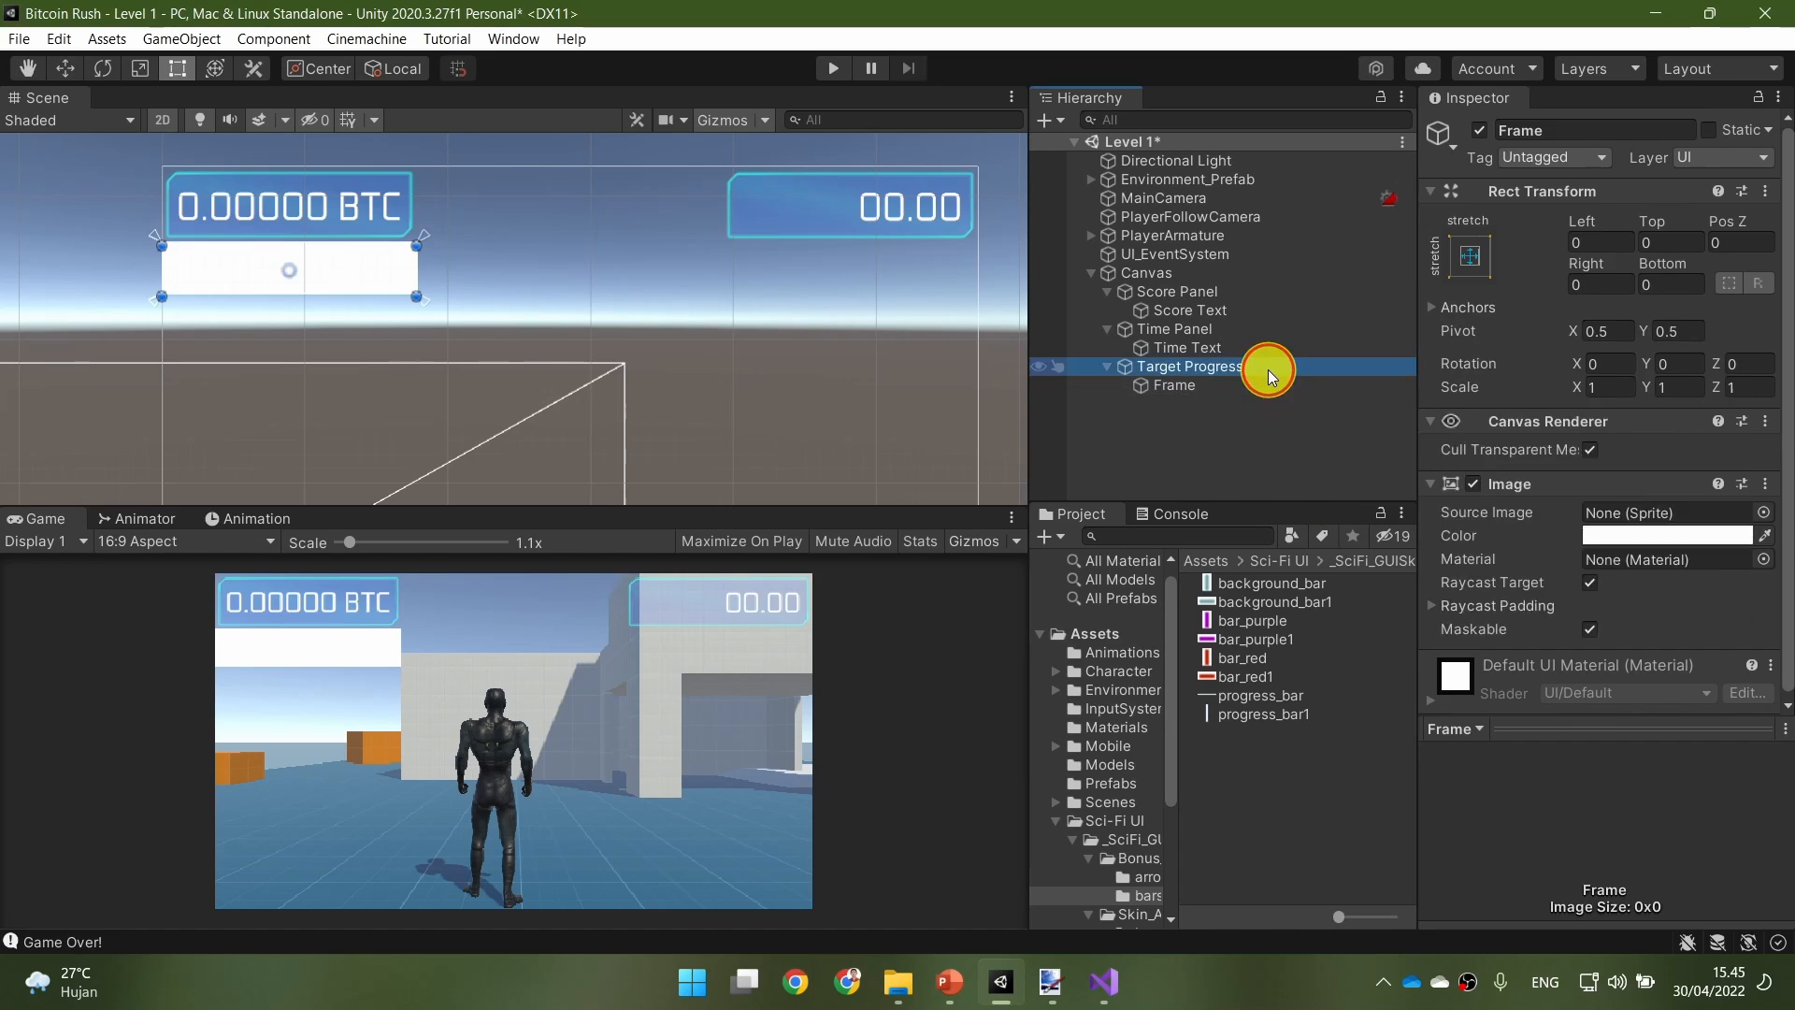
left_click(1261, 374)
left_click(1259, 385)
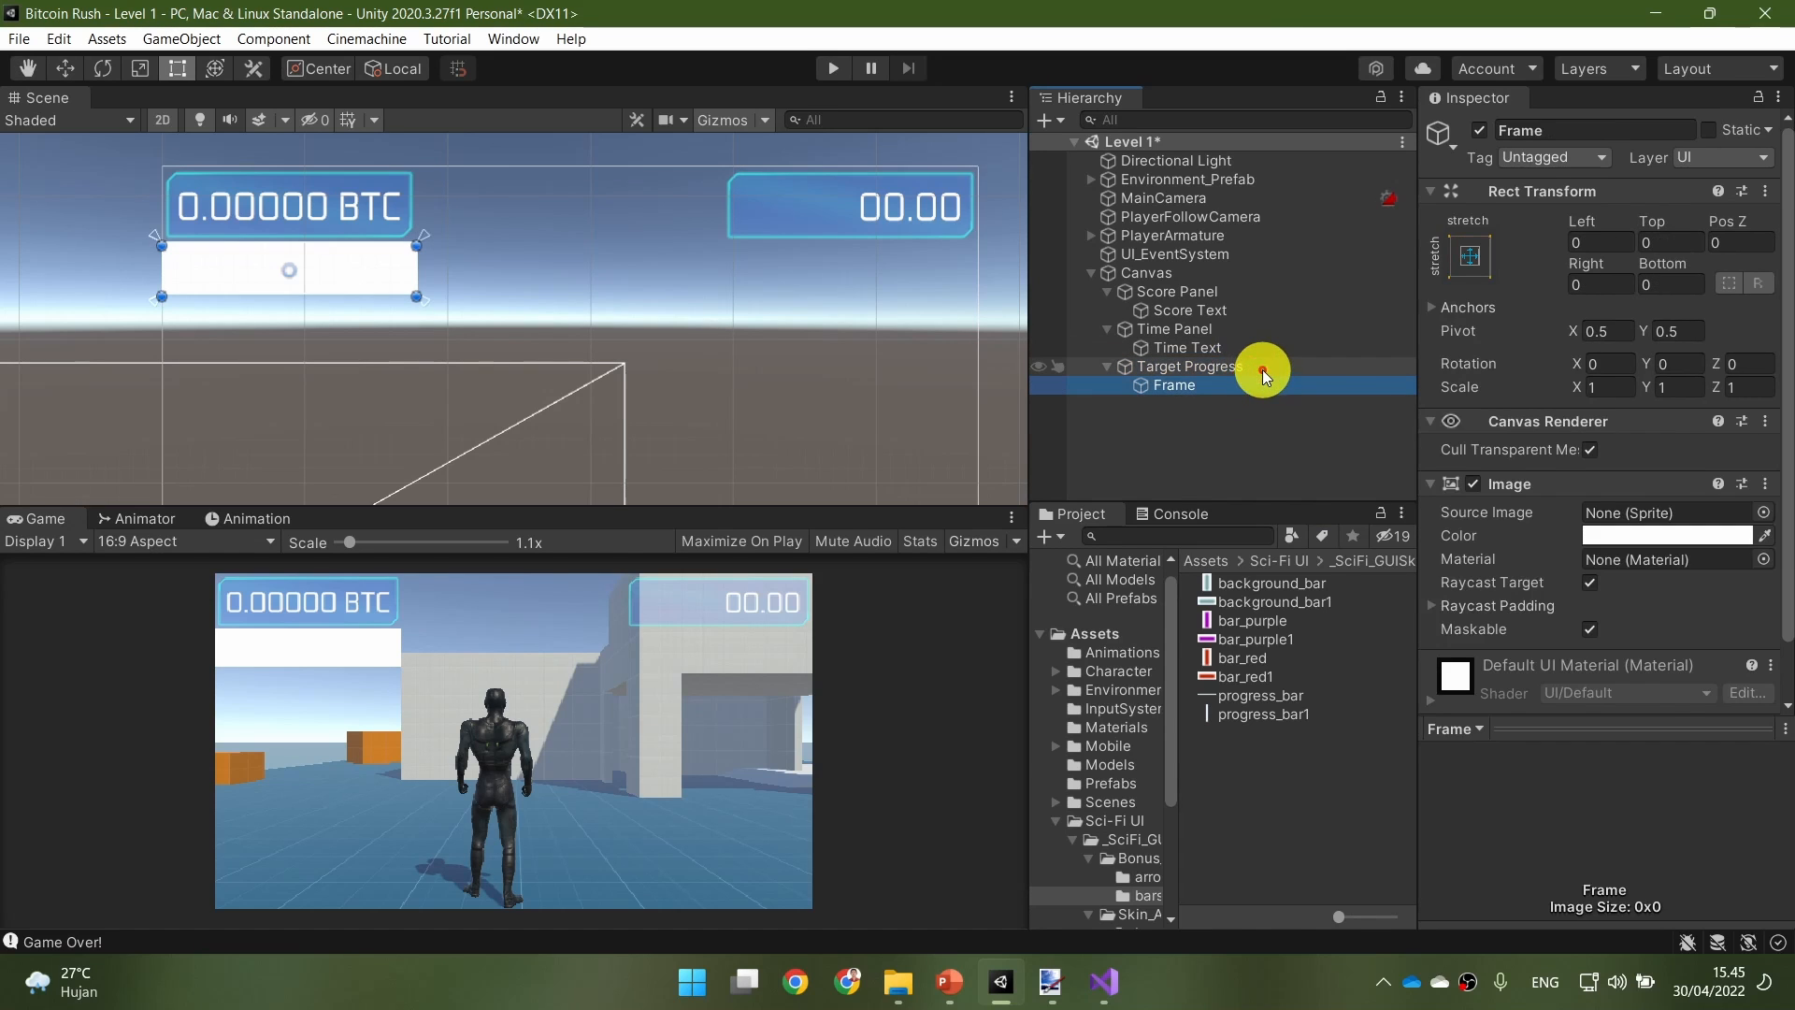
left_click(1262, 367)
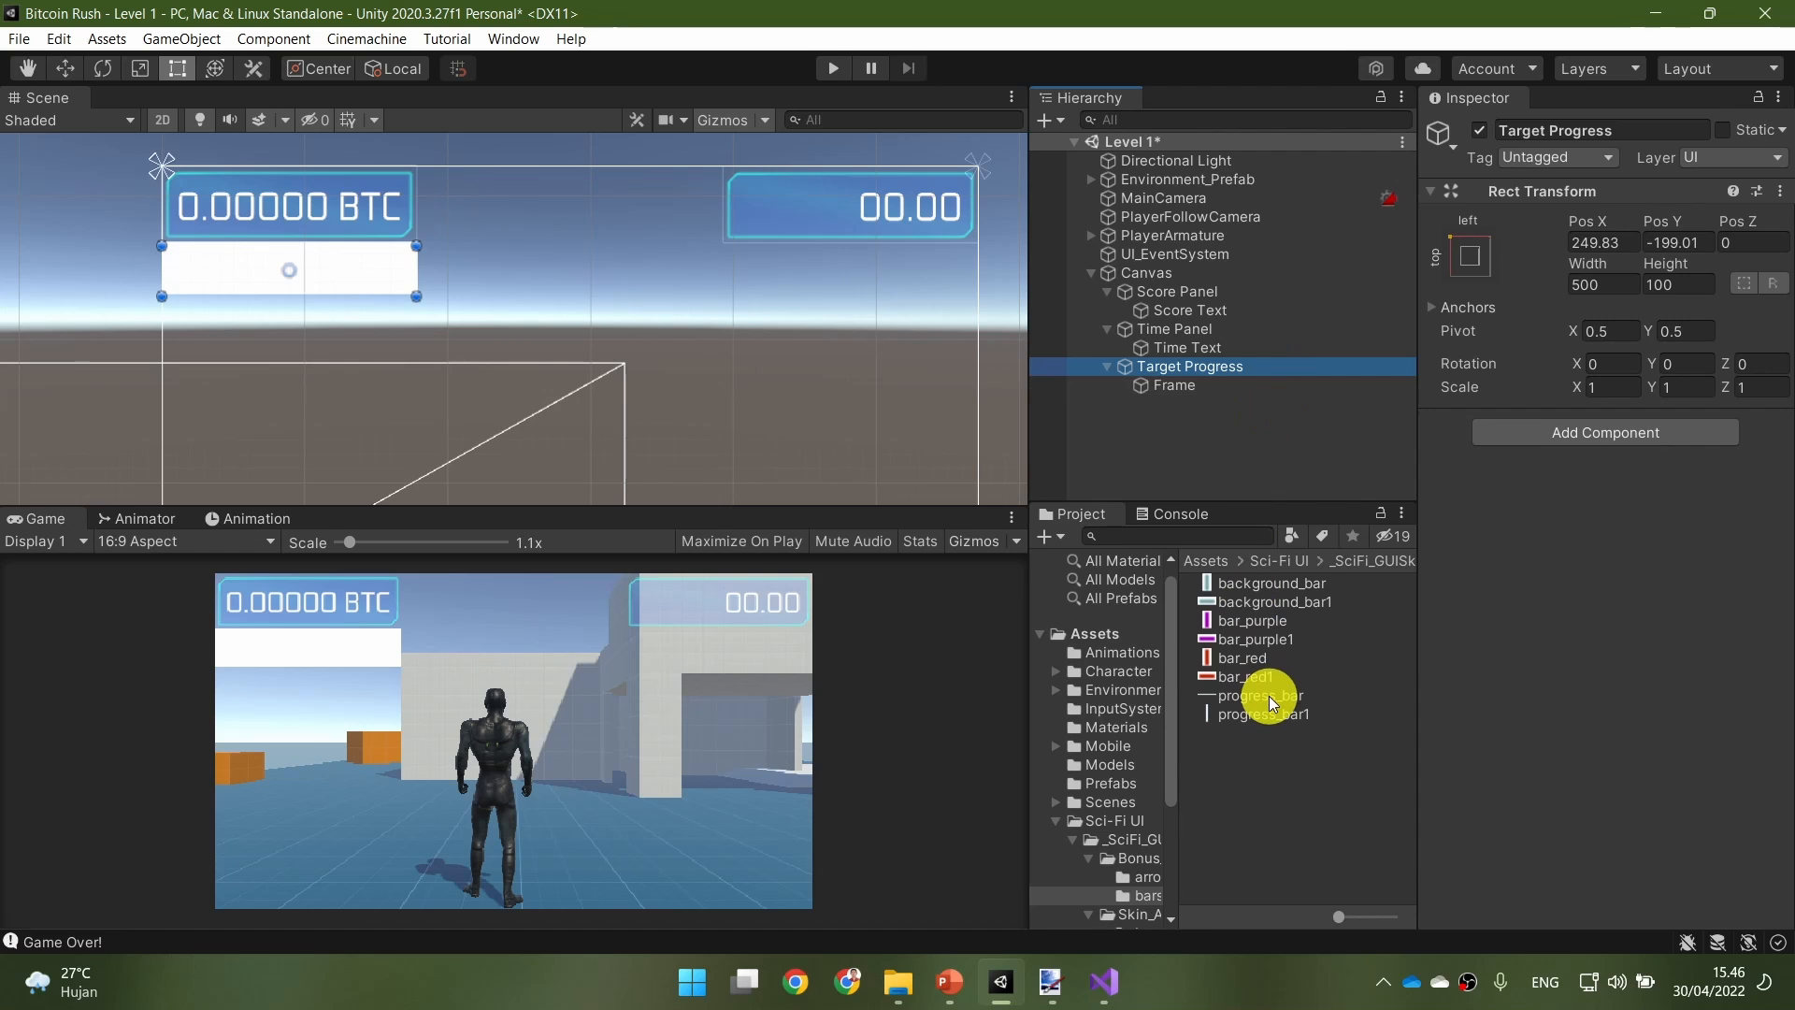
left_click(1223, 386)
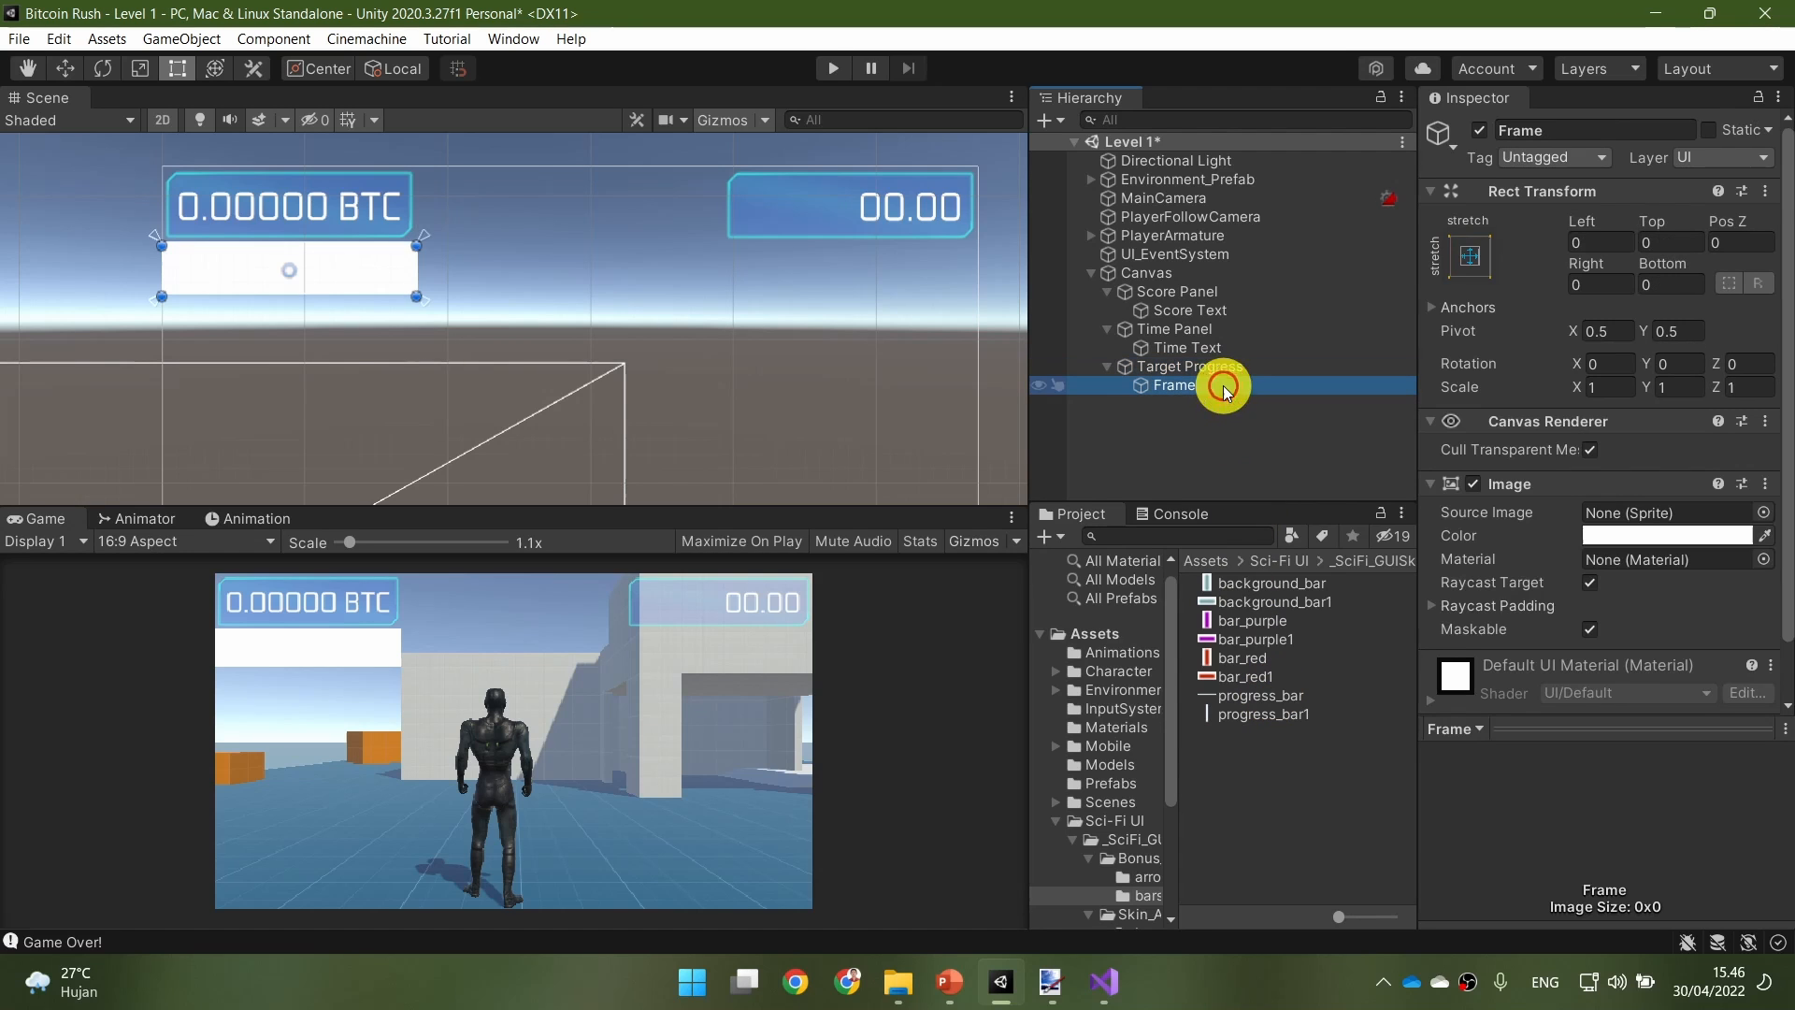
Step: Convert the progress_bar_background texture in the Skin_Assets bars folder to Sprite (2D and UI) and apply the import settings
left_click(1303, 699)
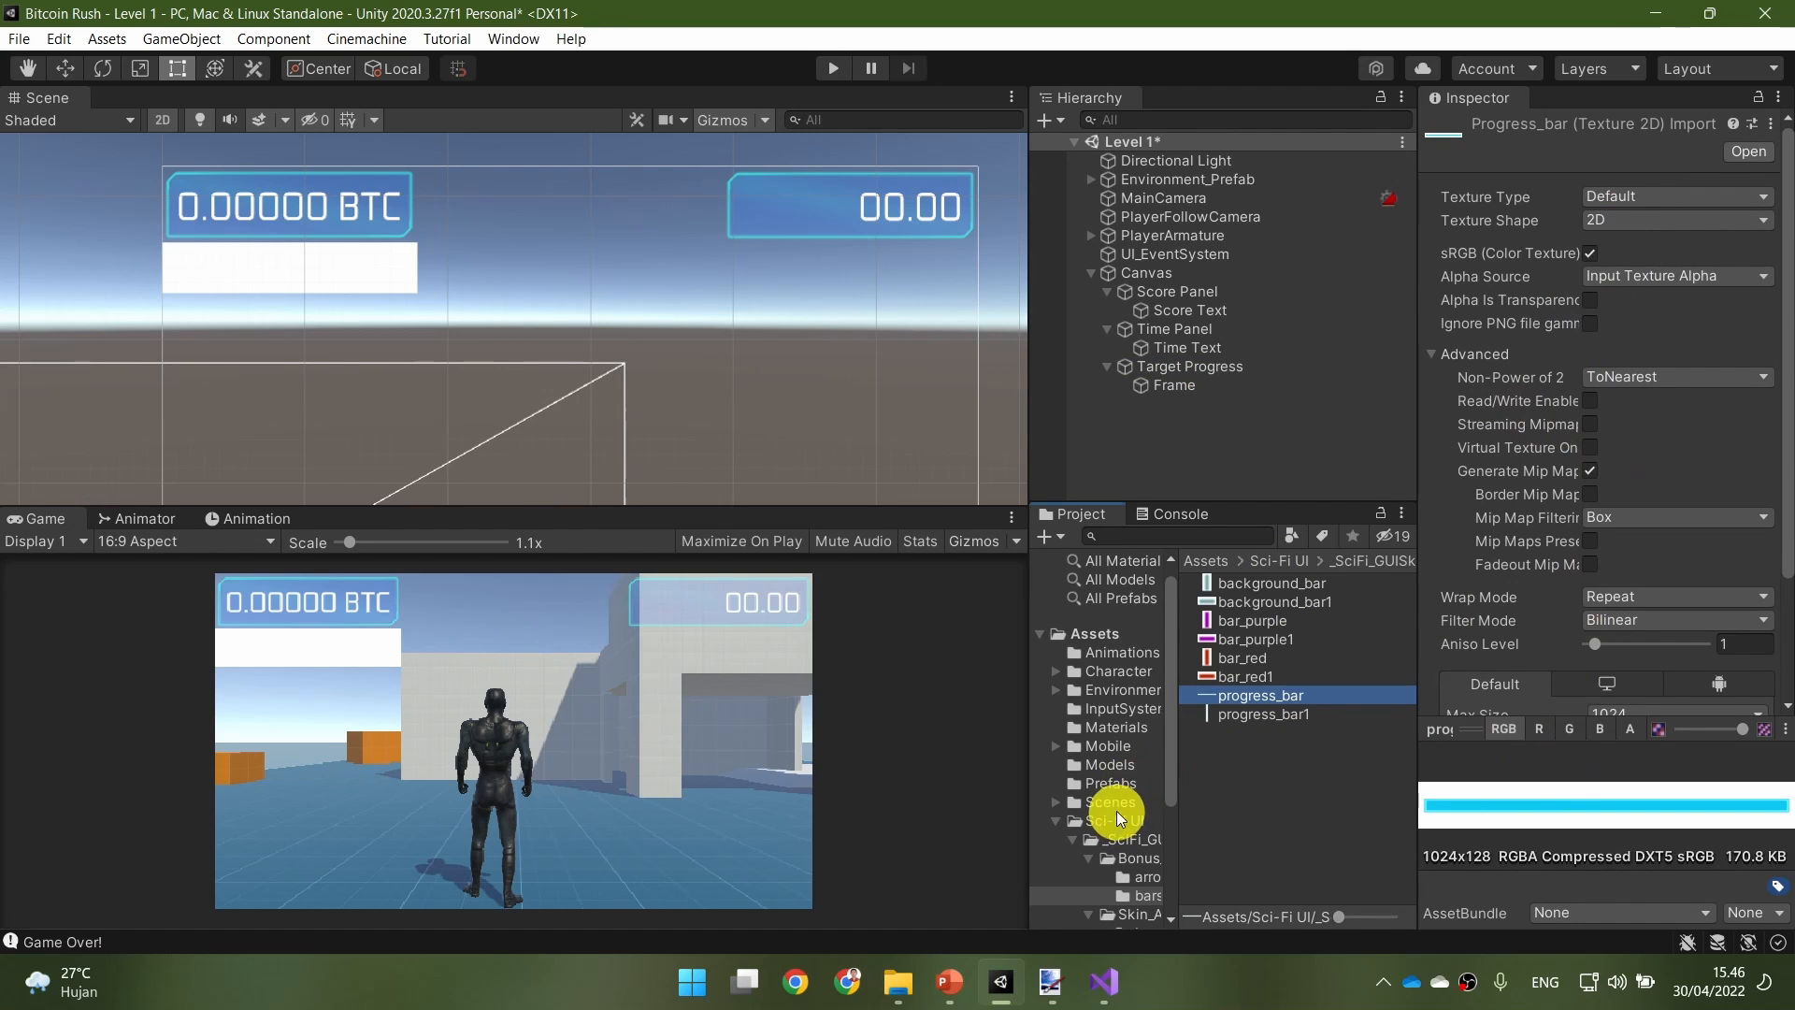
scroll(1135, 811, "down", 2)
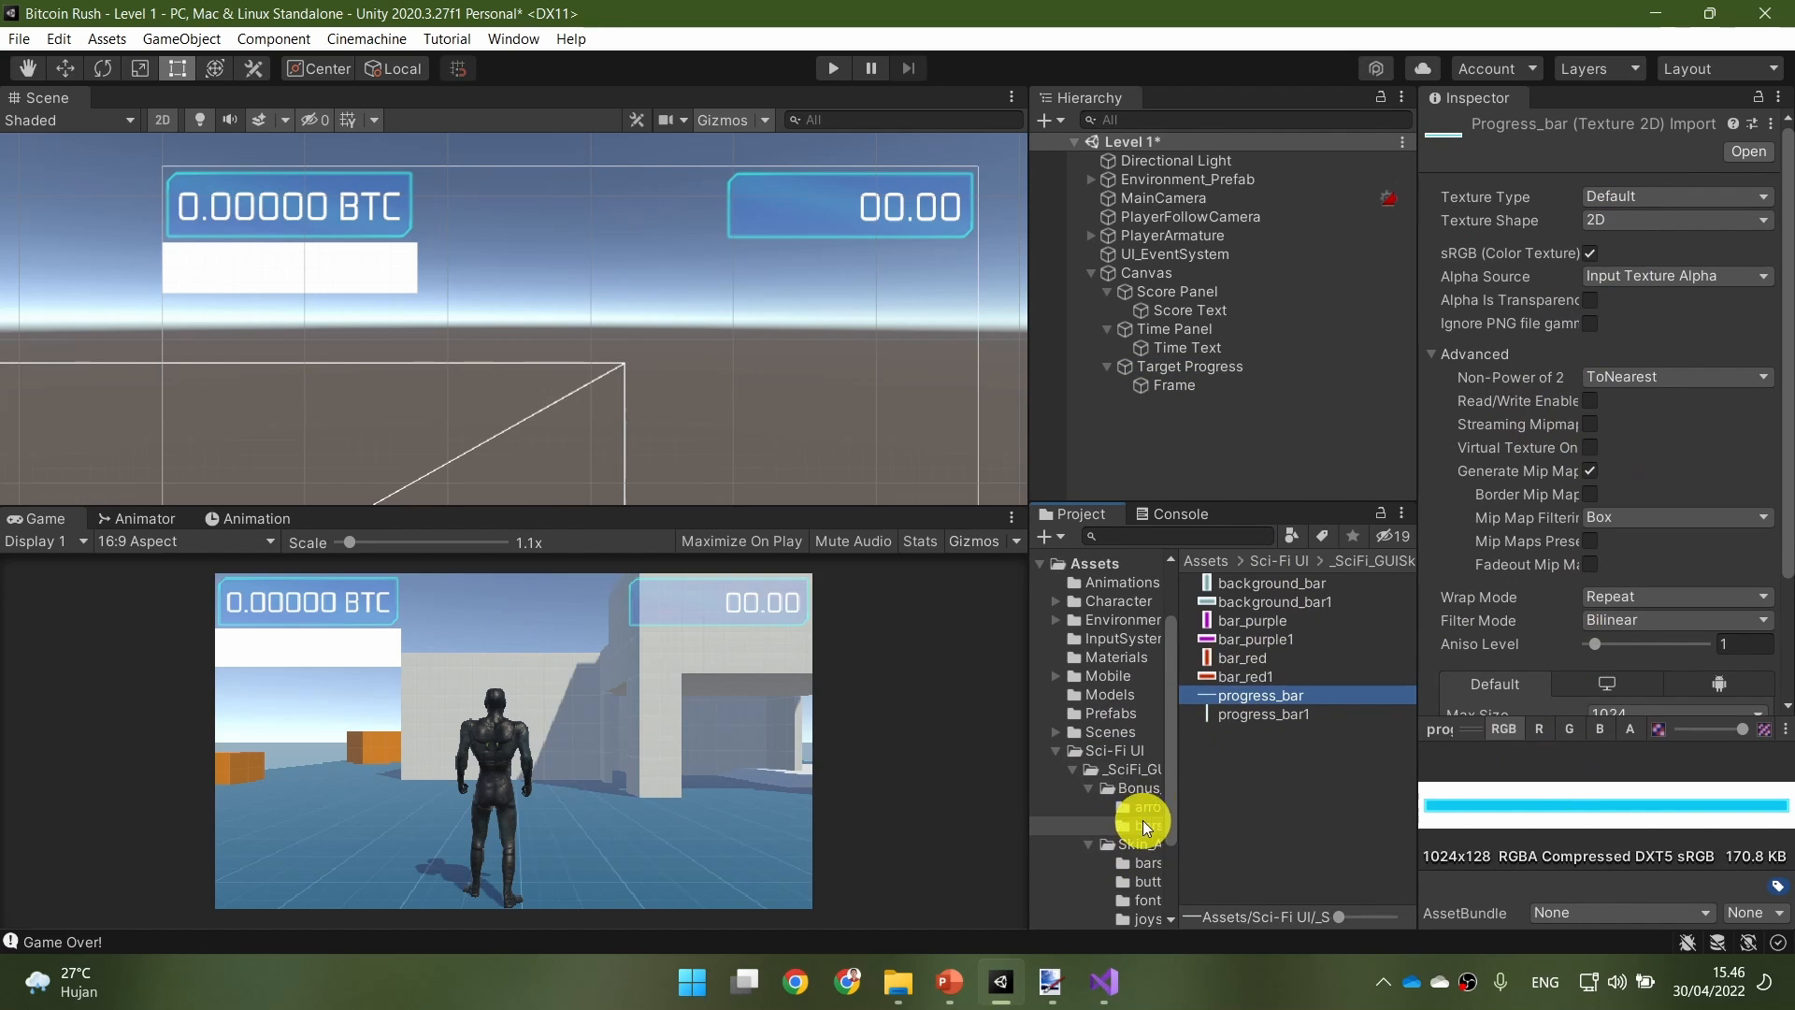
left_click(1136, 770)
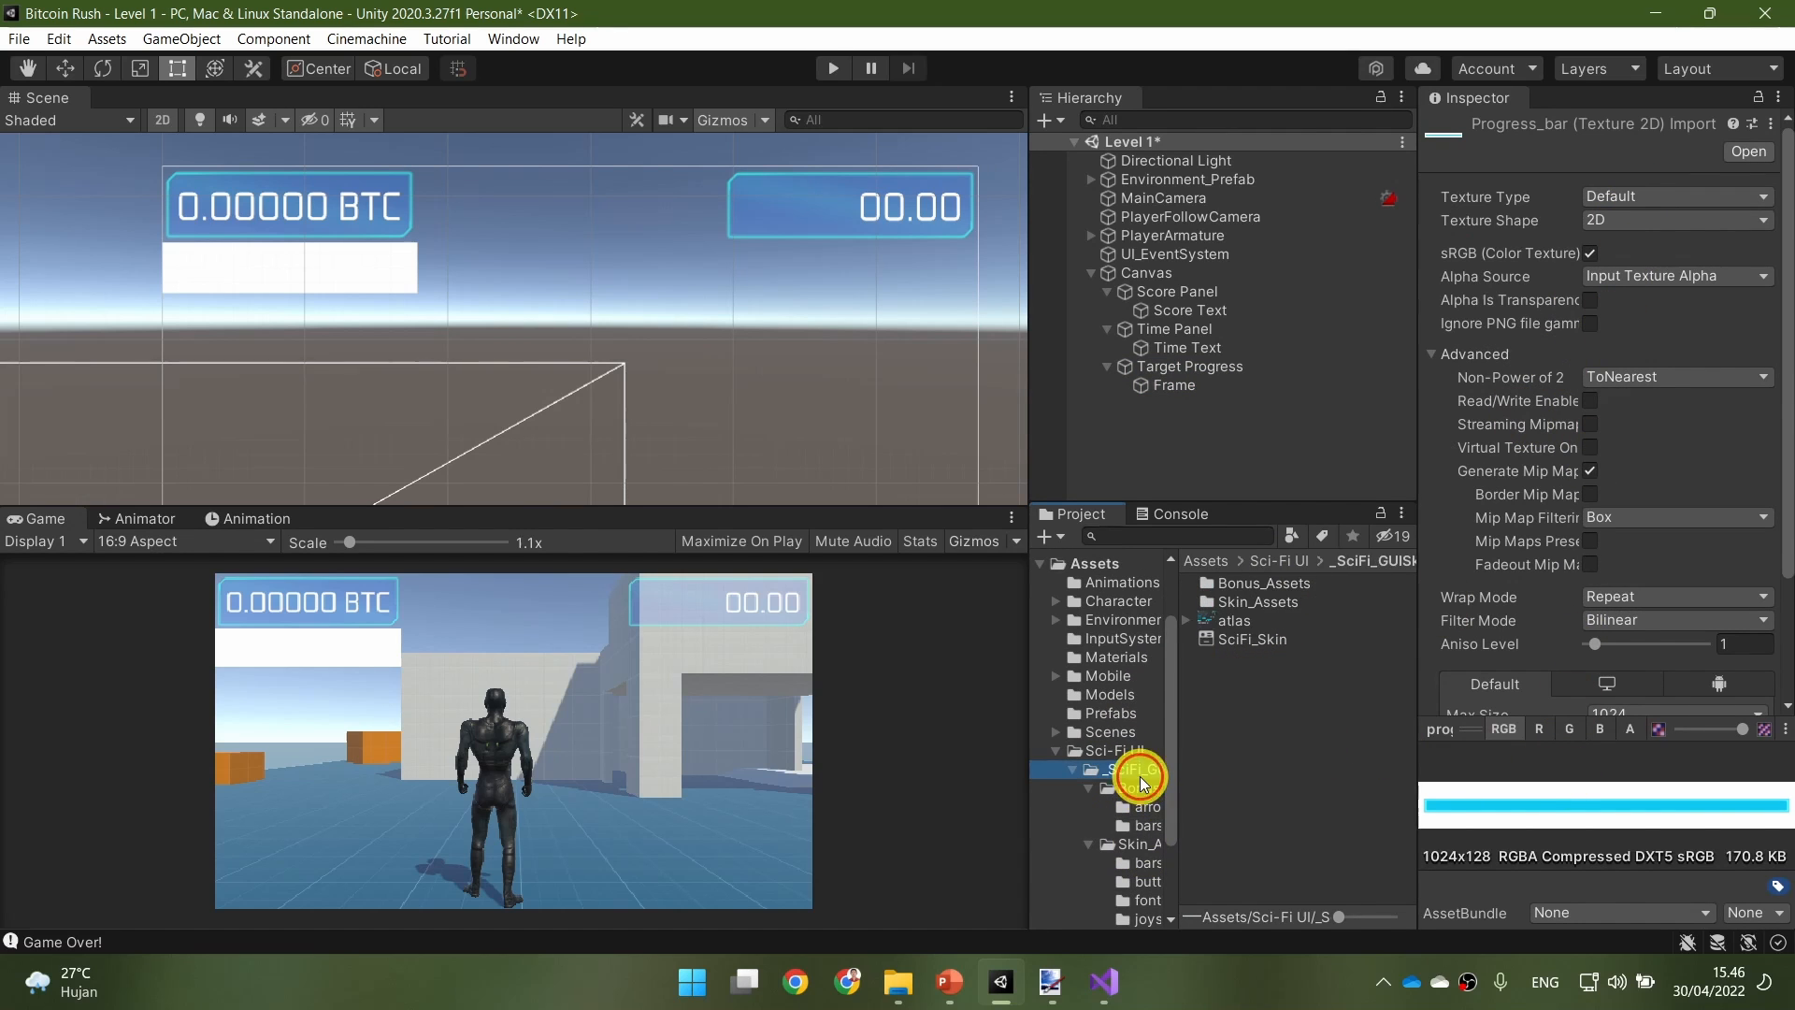
left_click(1141, 845)
double_click(1258, 587)
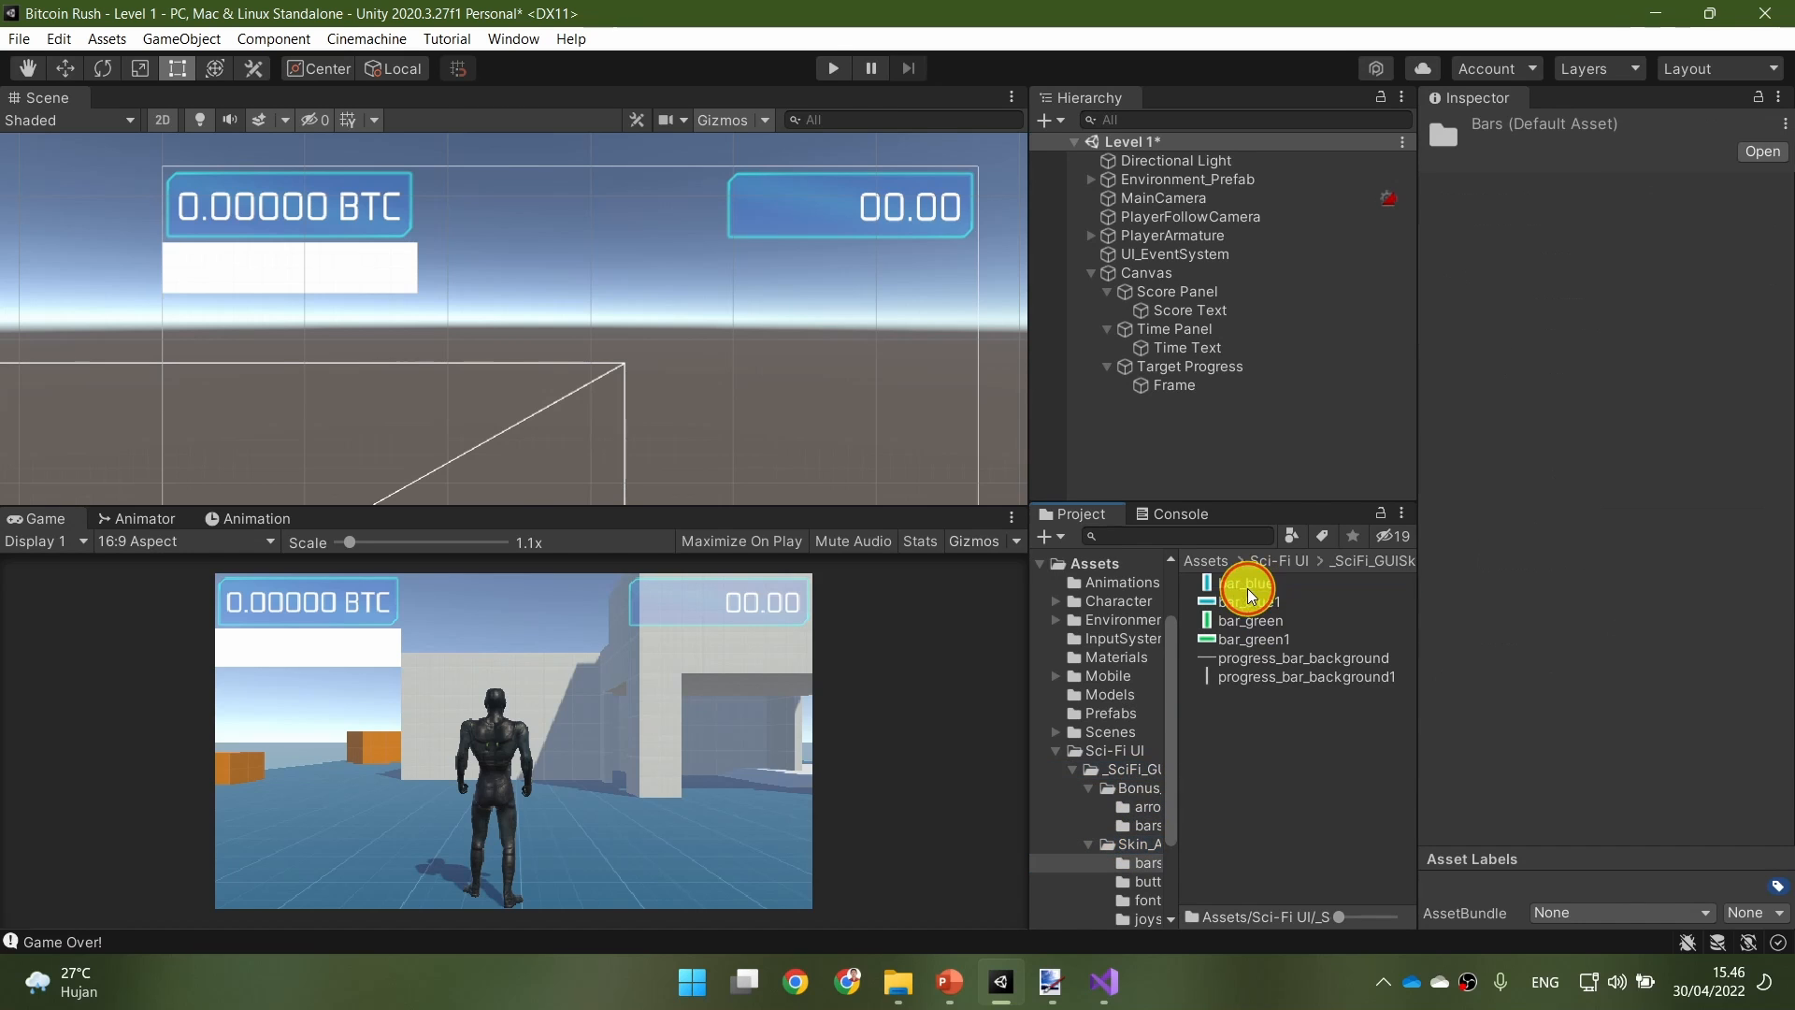
left_click(1309, 660)
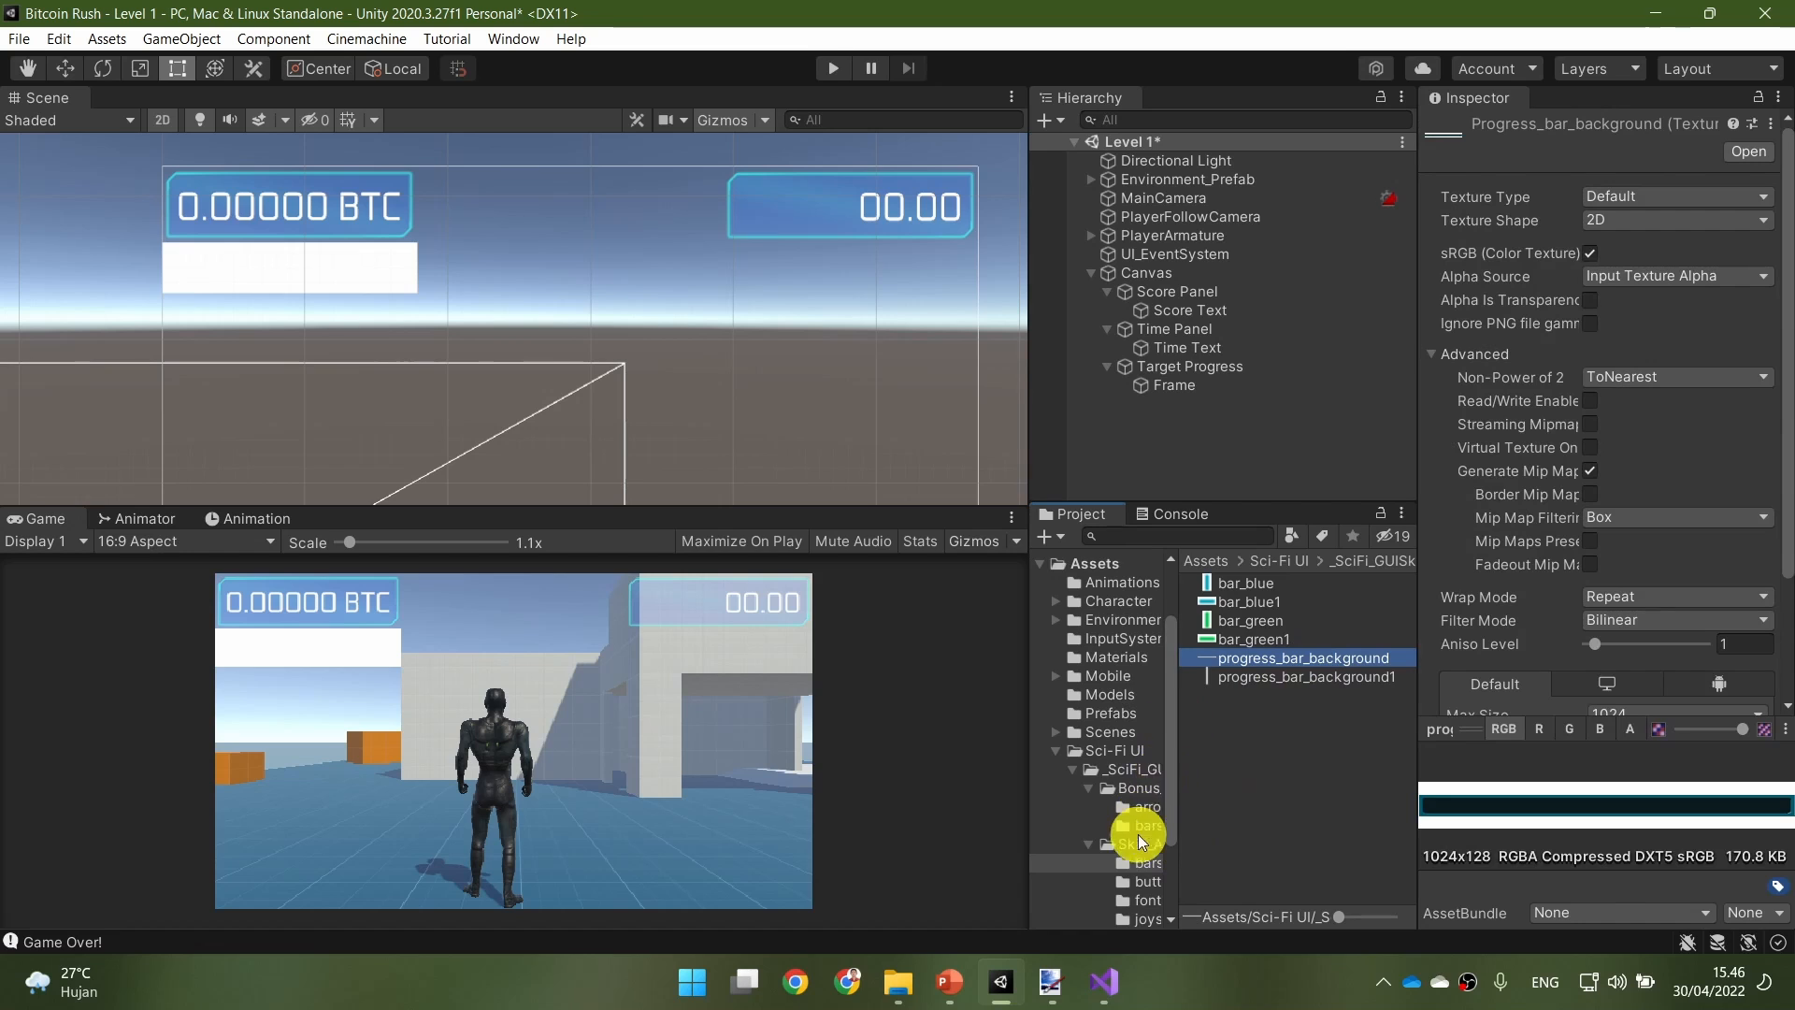
left_click_drag(1176, 724, 1241, 720)
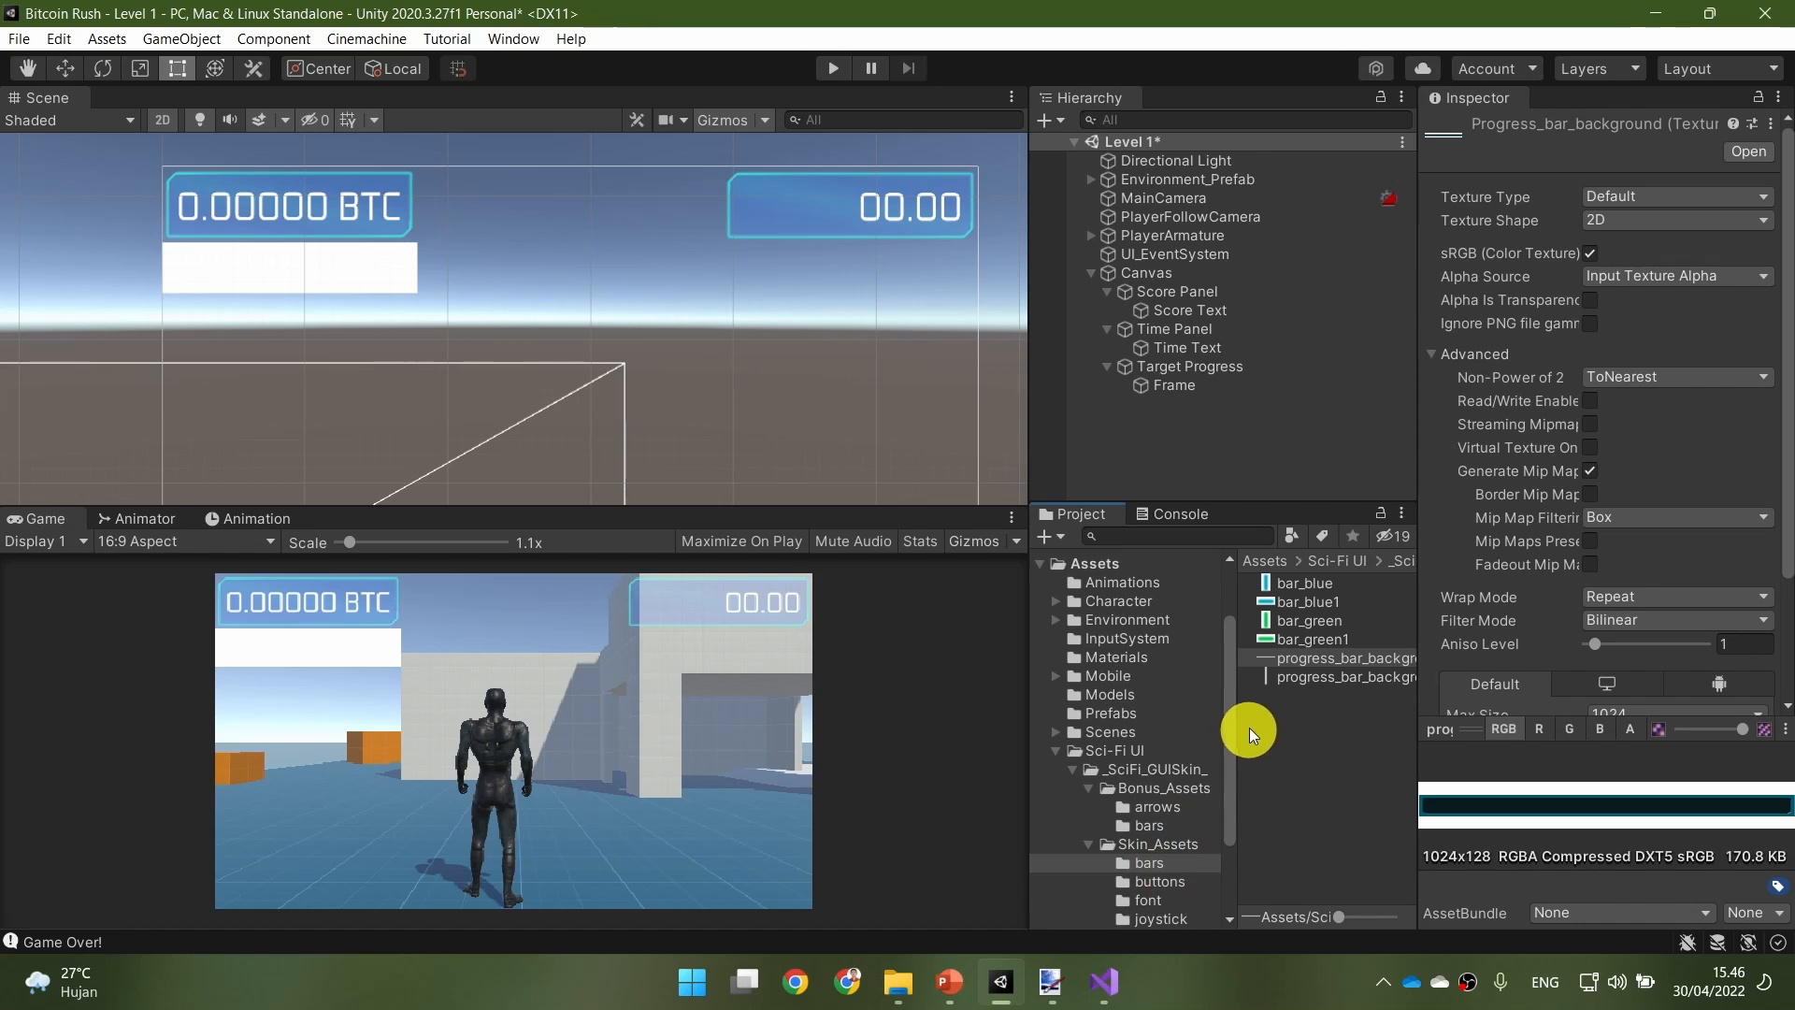
left_click_drag(1242, 714, 1184, 726)
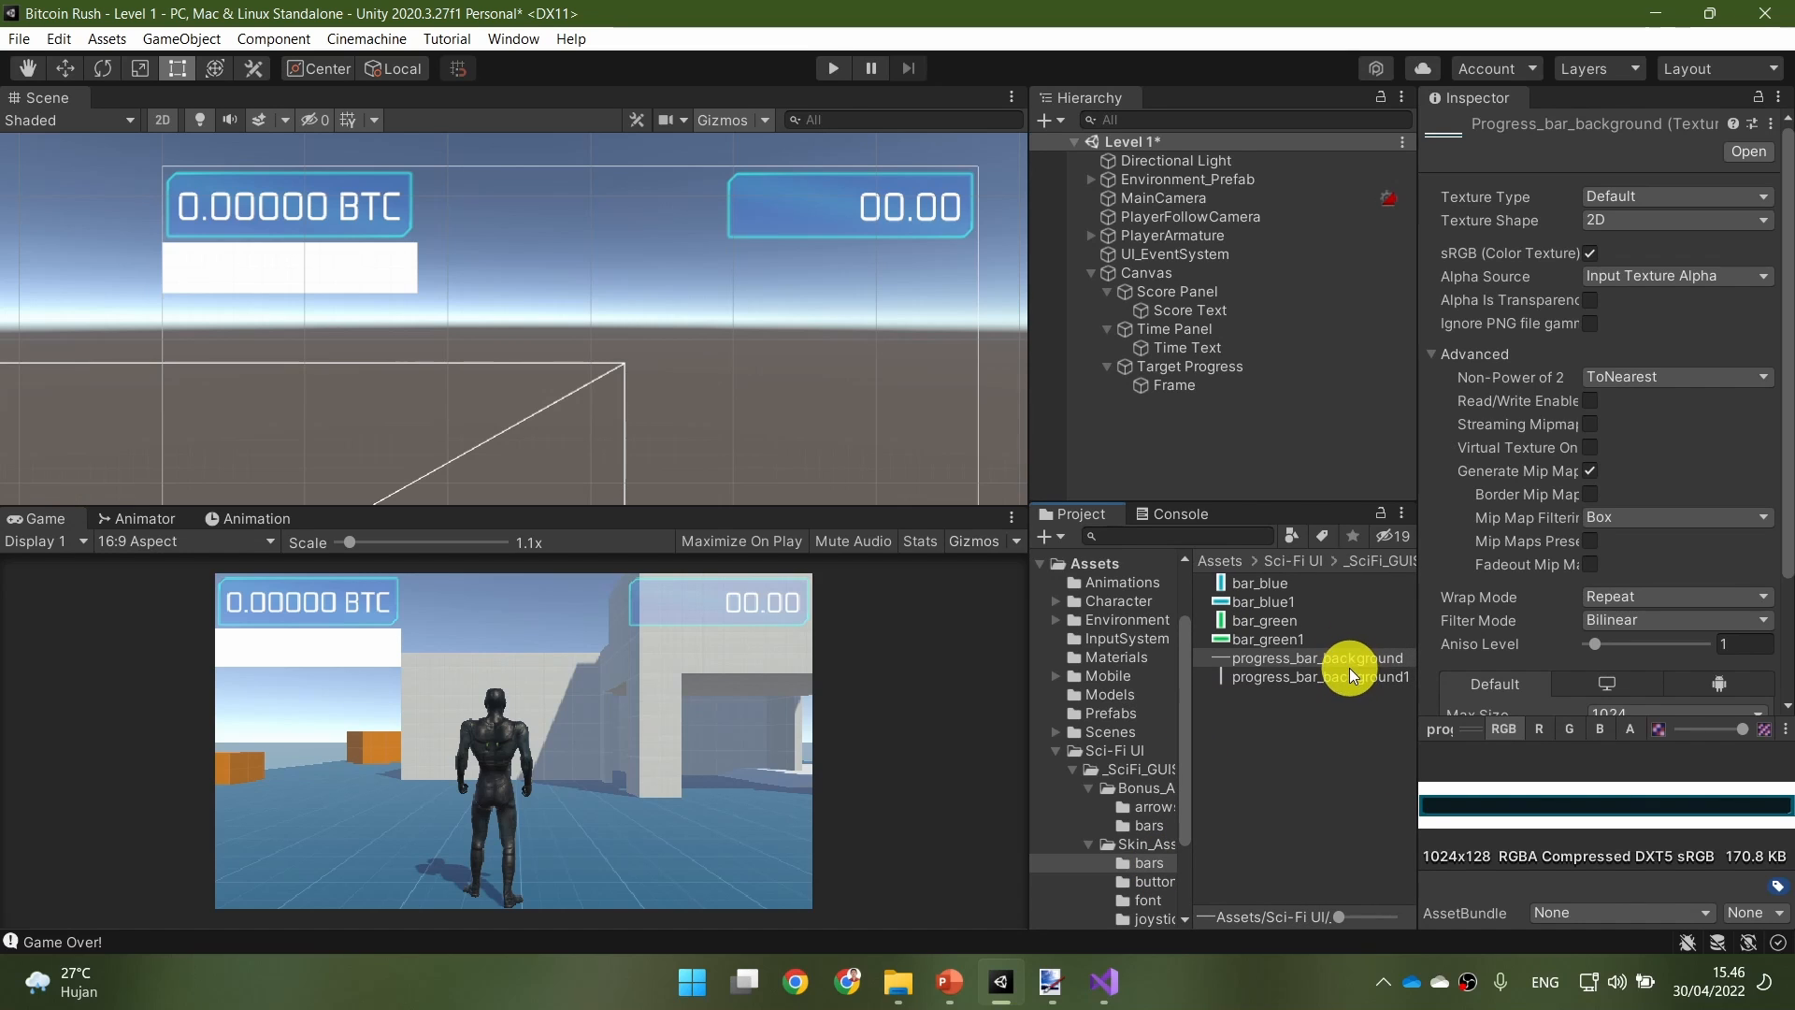
left_click(1664, 196)
left_click(1690, 297)
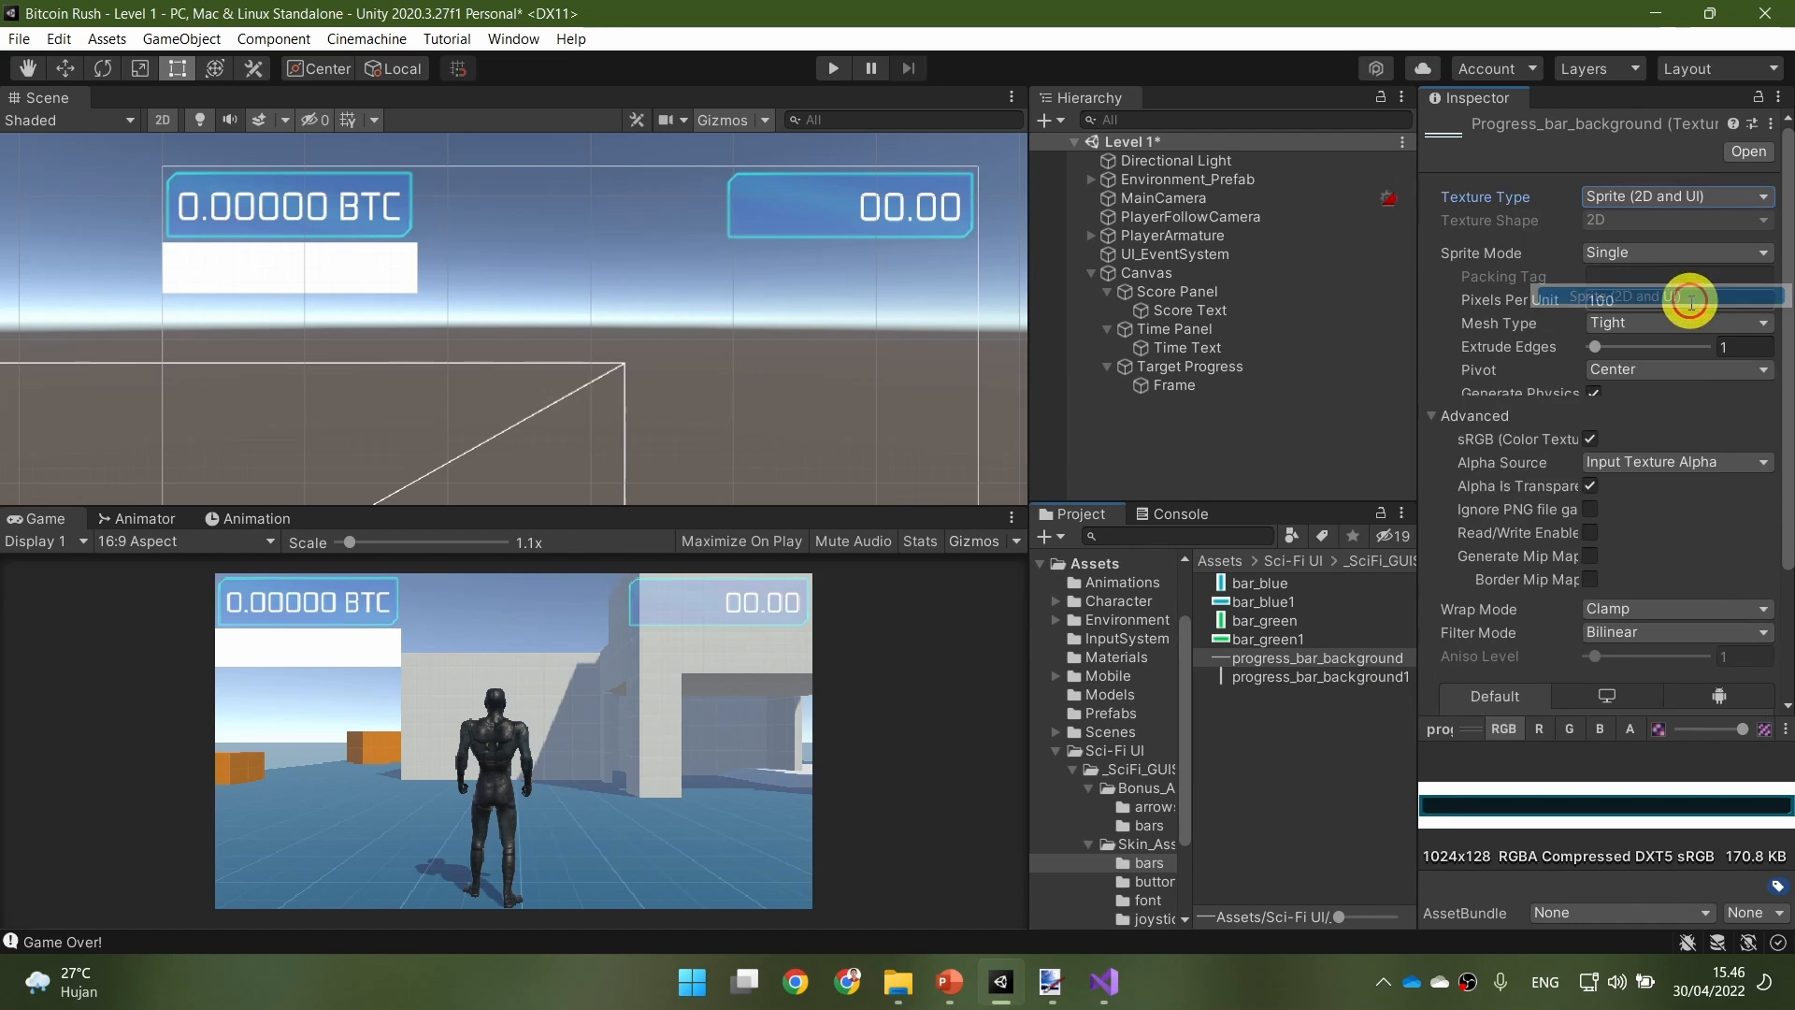
scroll(1650, 428, "down", 3)
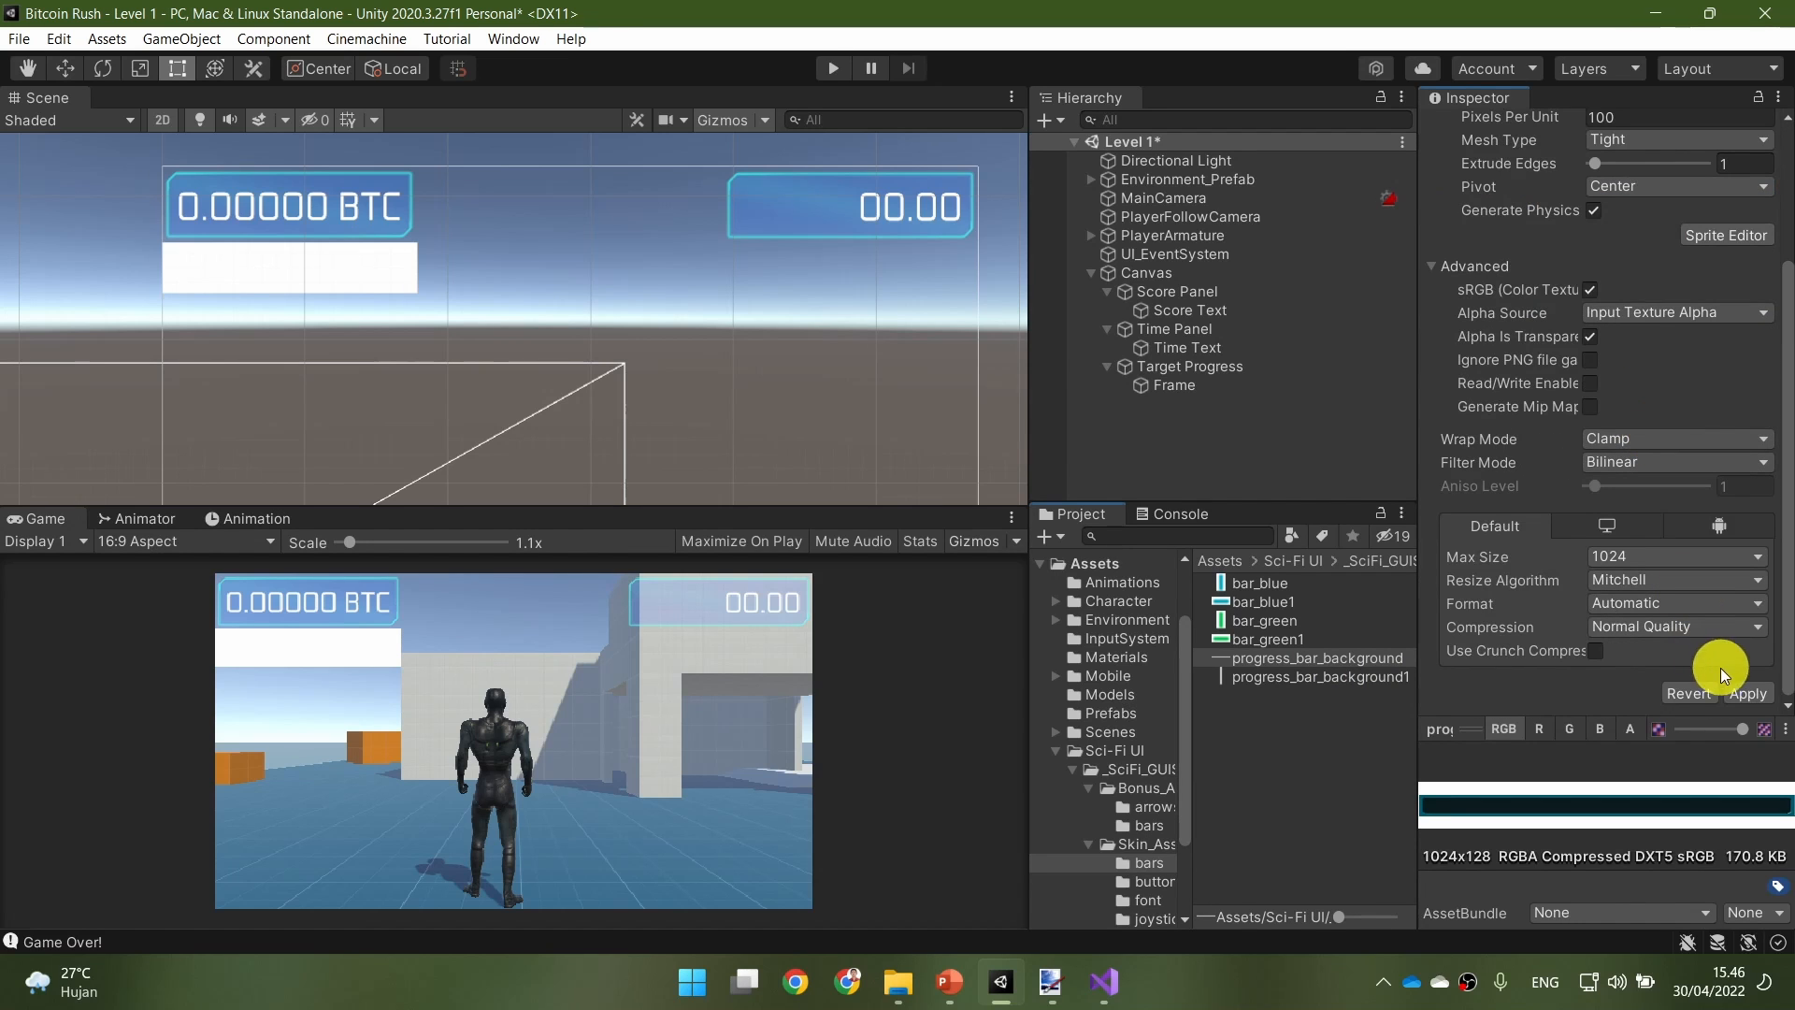
left_click(1749, 697)
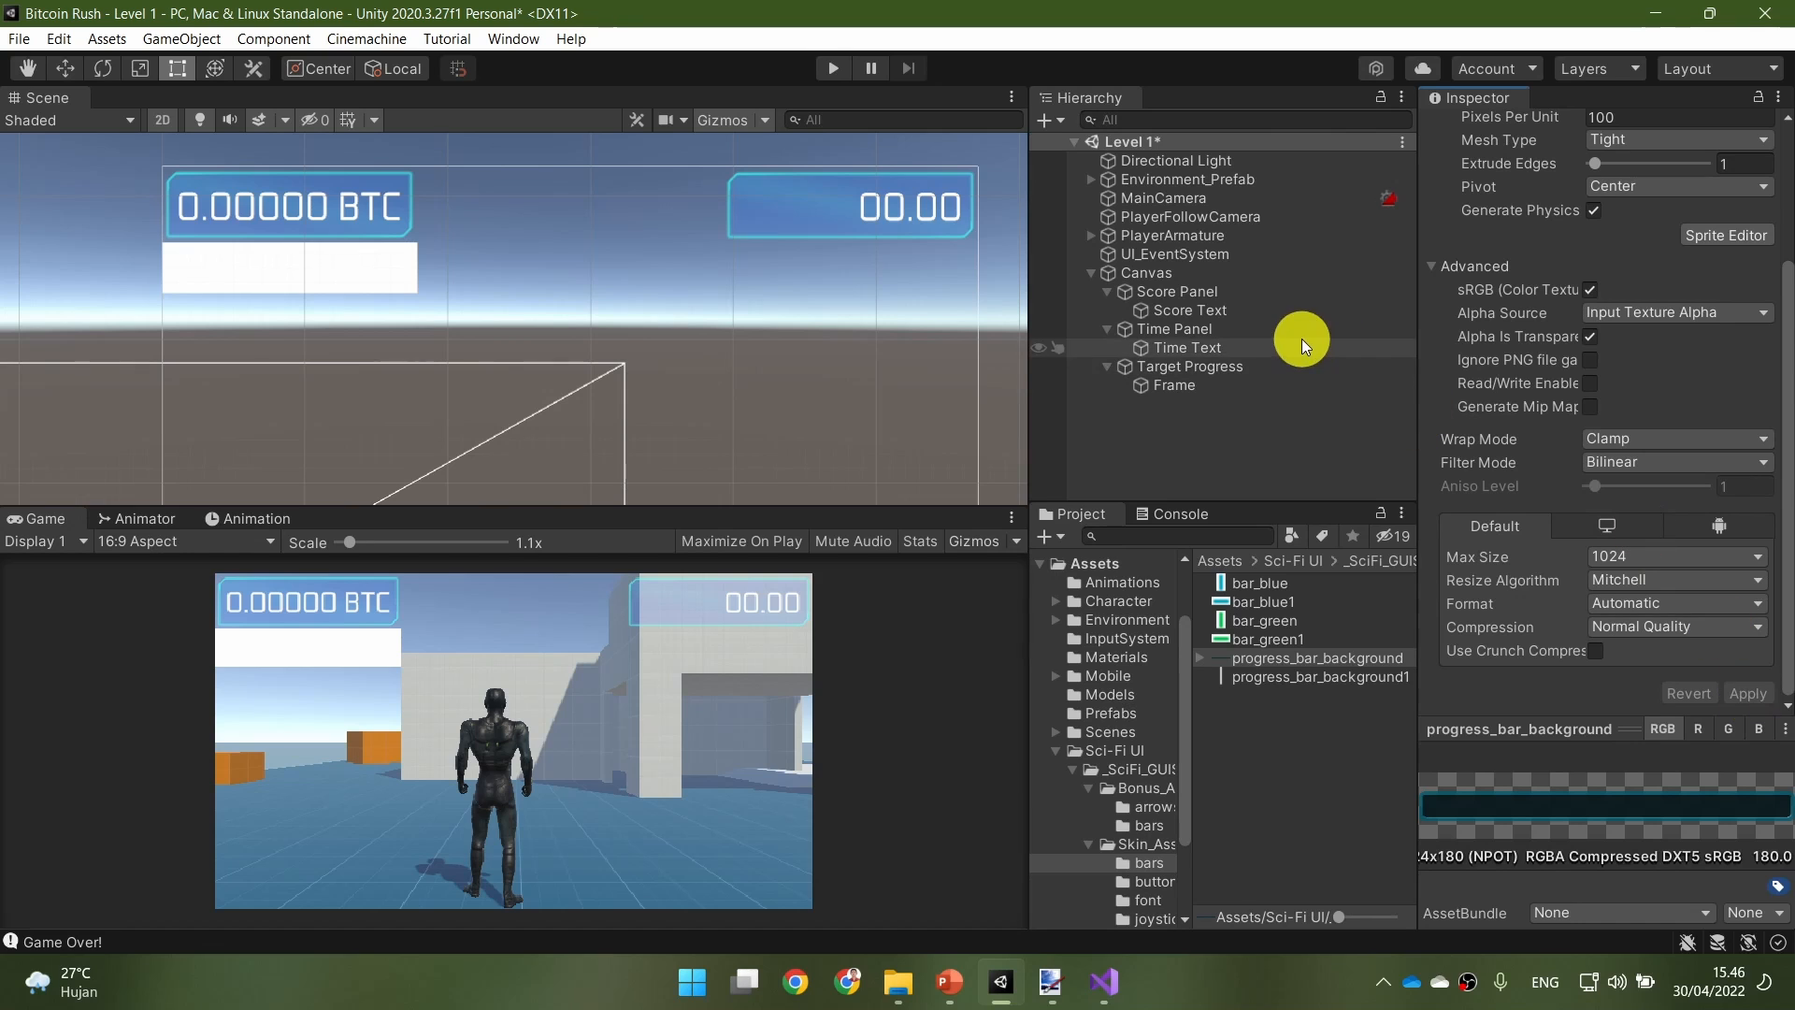
Step: Assign the progress_bar_background sprite as the source image of the Frame object under Target Progress
left_click(1260, 328)
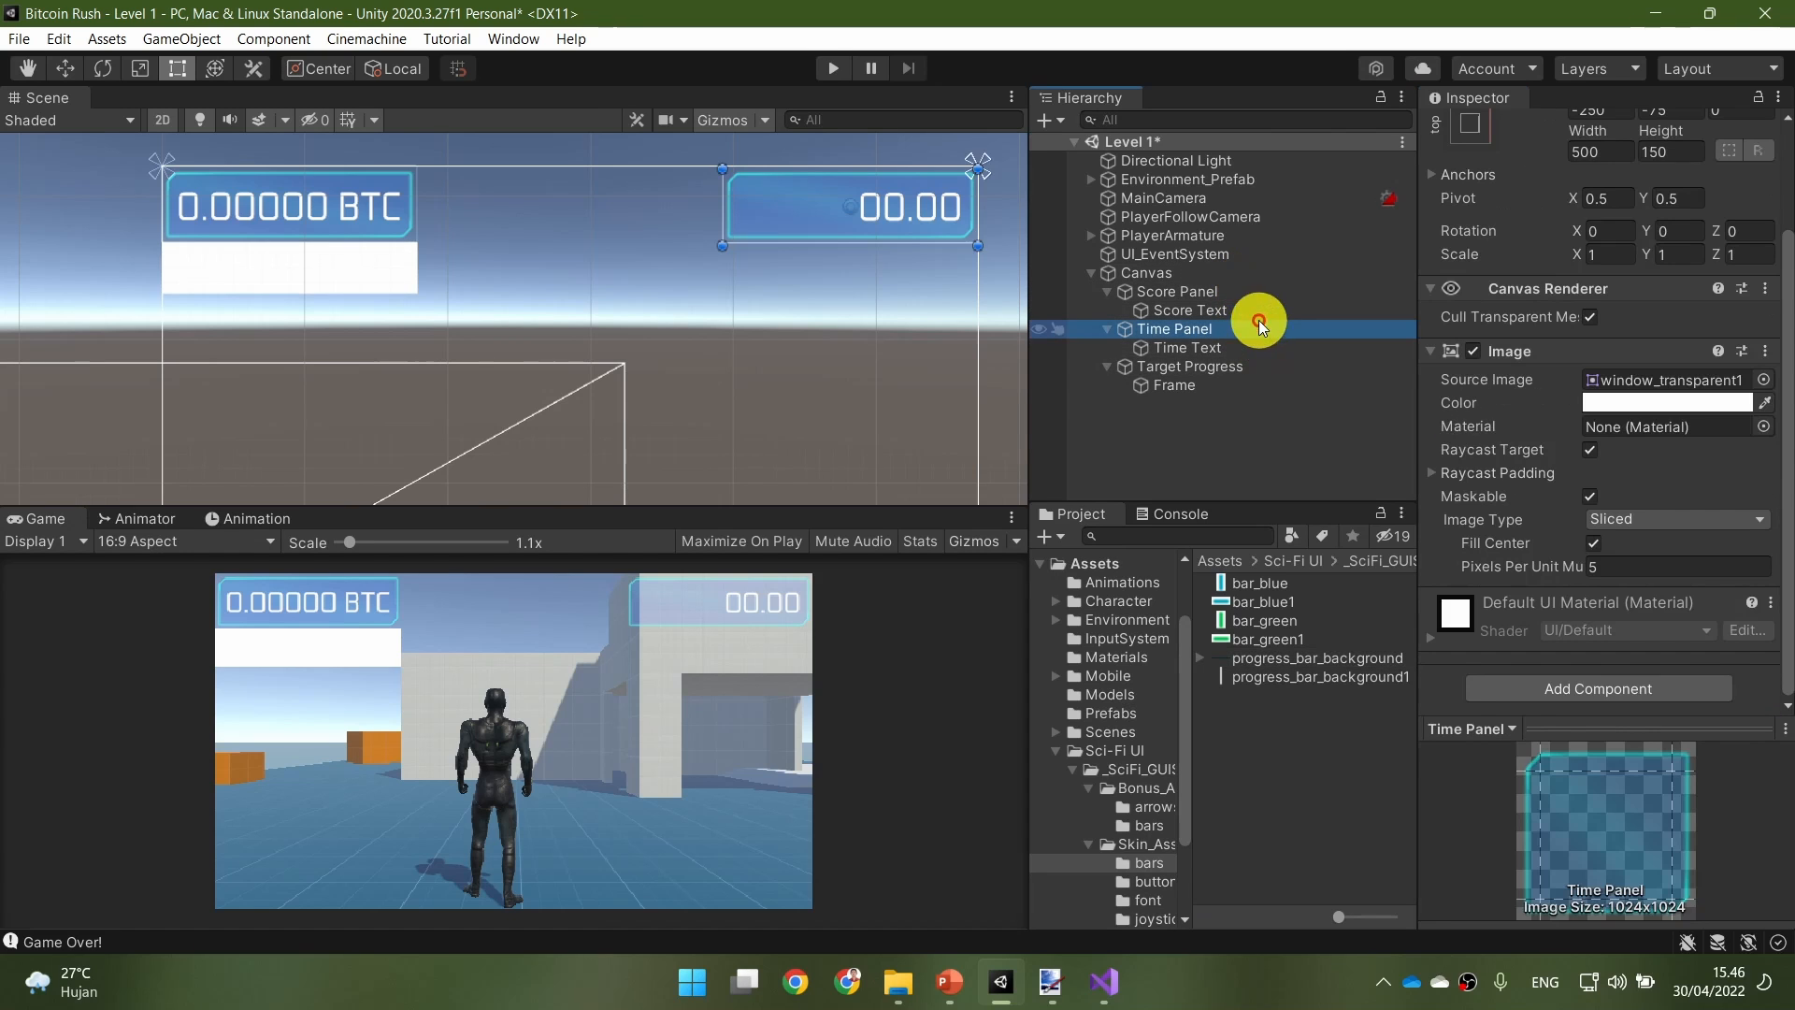
left_click(1270, 349)
left_click(1274, 364)
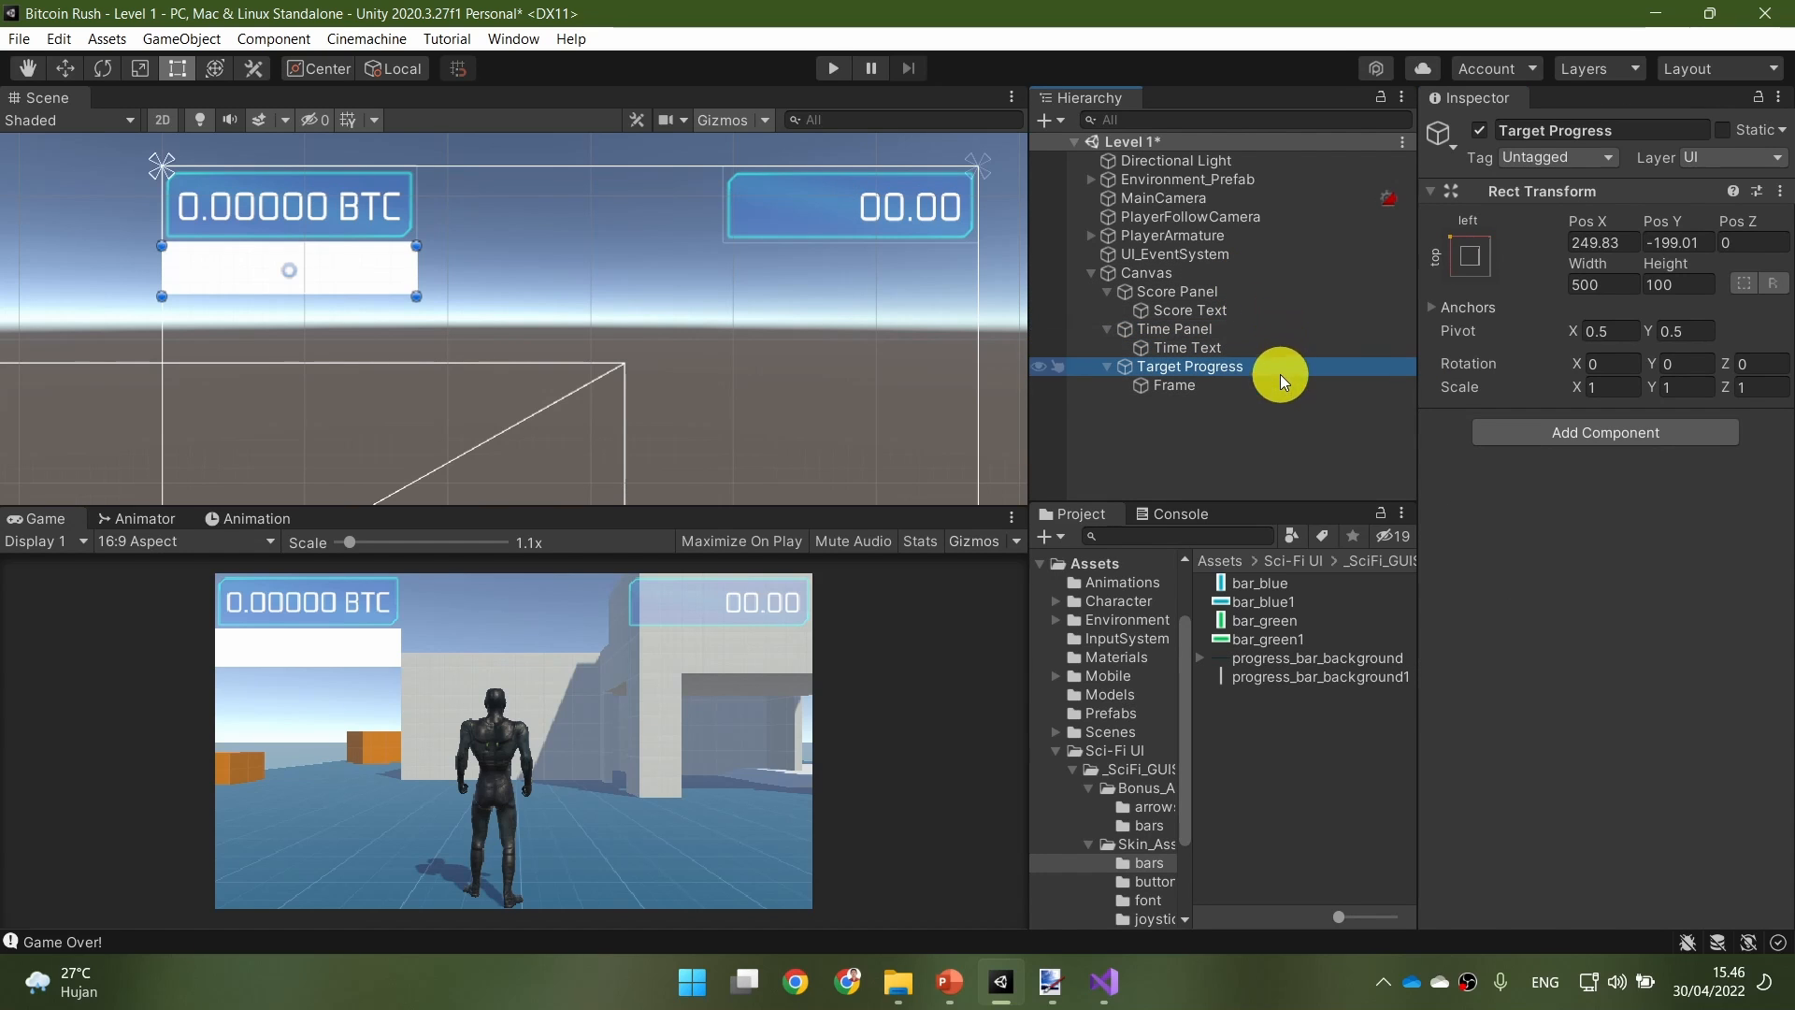
left_click(1281, 381)
left_click_drag(1337, 659, 1630, 519)
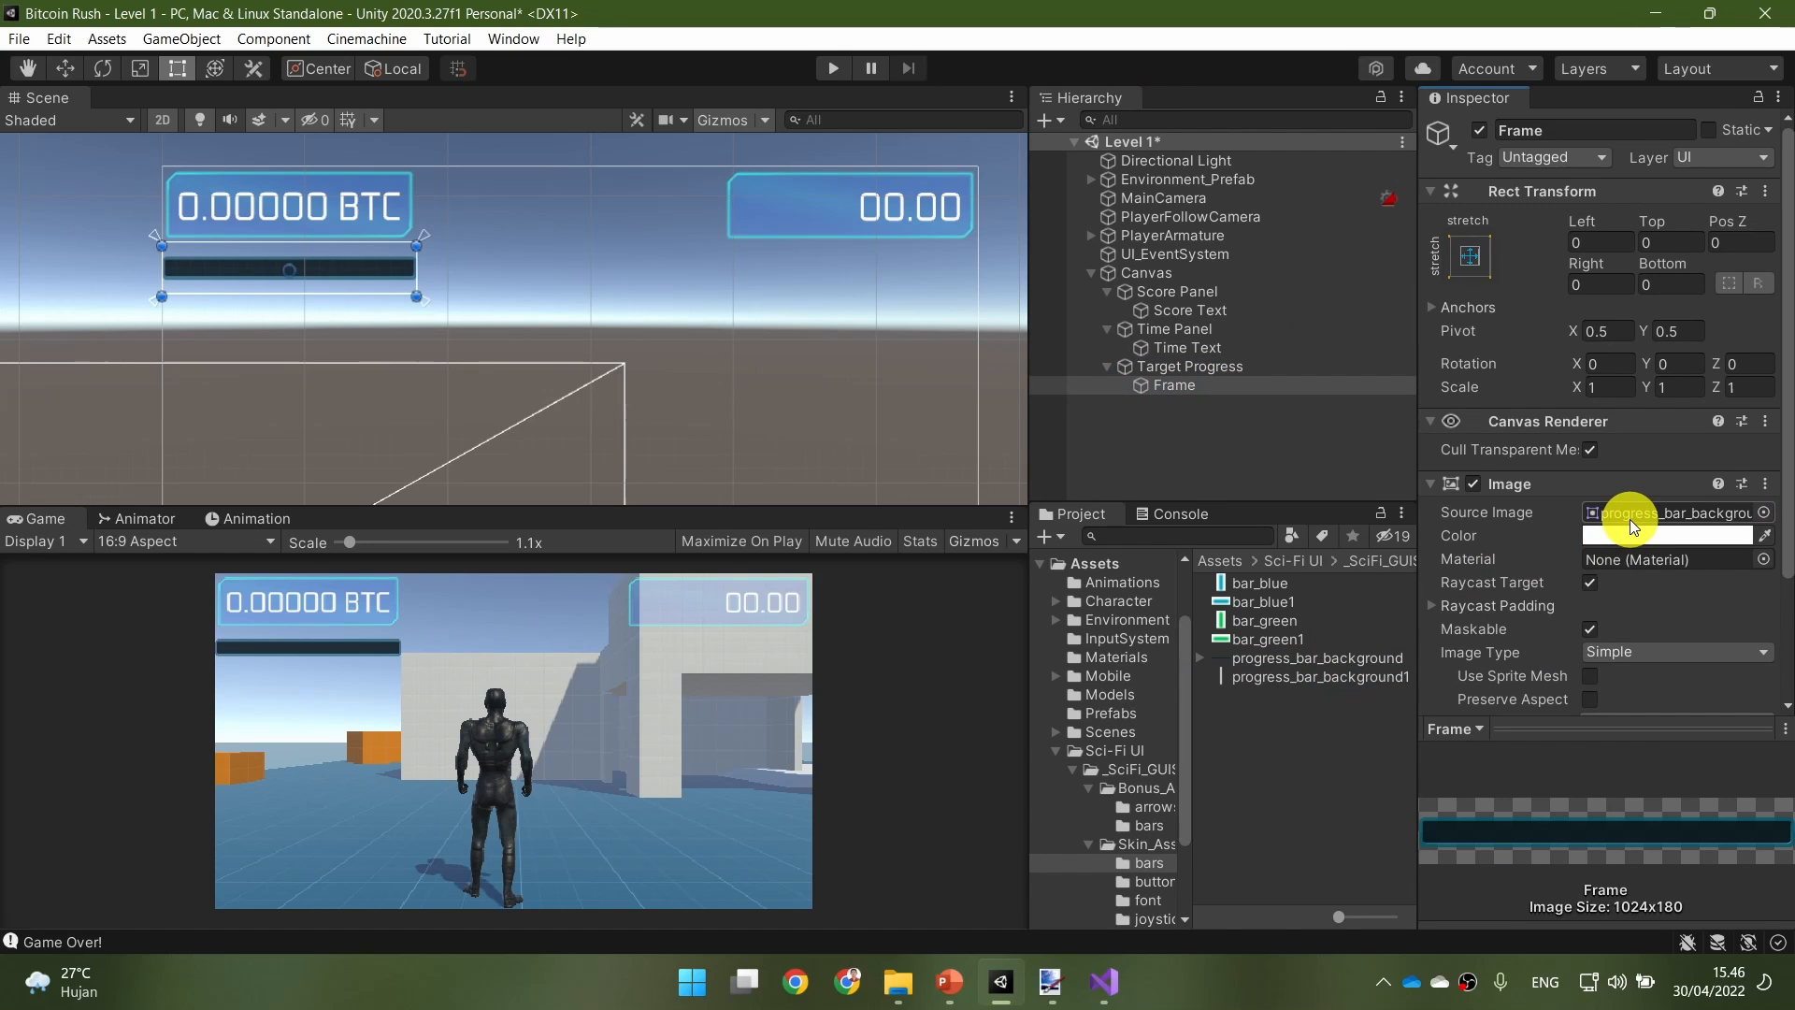
scroll(596, 267, "up", 5)
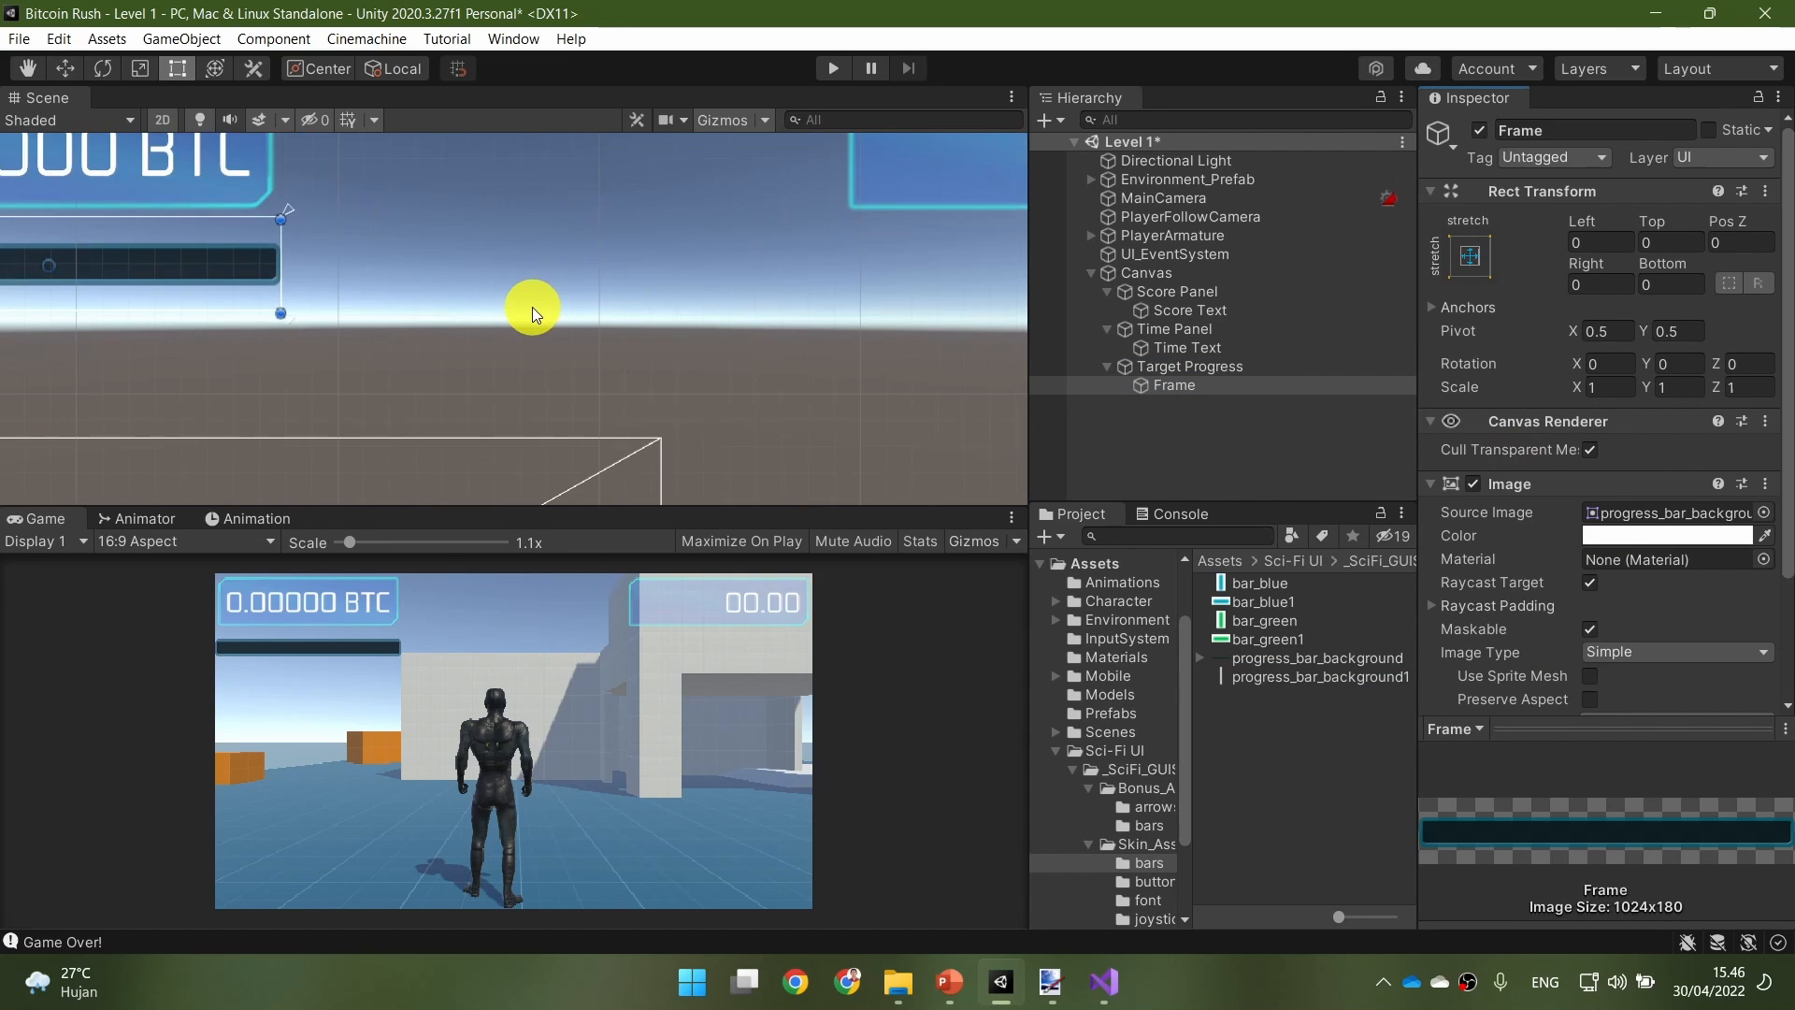
scroll(531, 307, "down", 3)
middle_click_drag(470, 317, 681, 326)
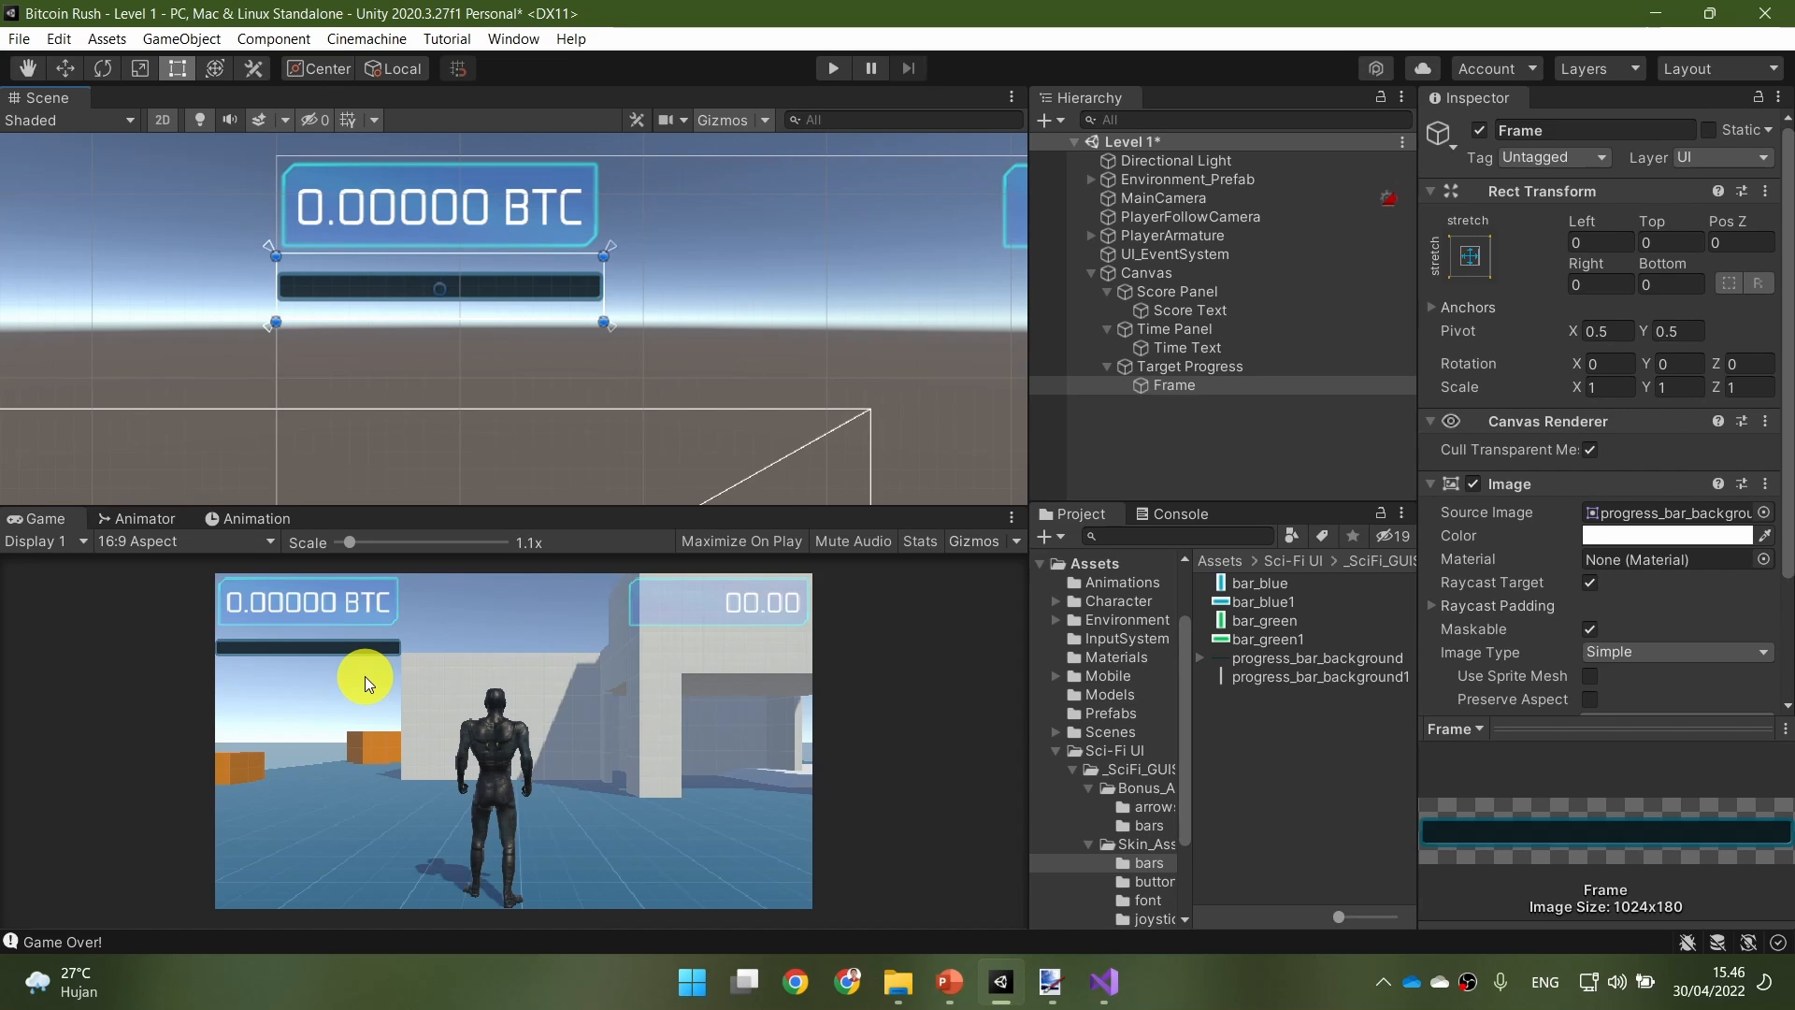
Step: Add a UI Image named Bar as a child of Target Progress
left_click(1211, 367)
right_click(1211, 368)
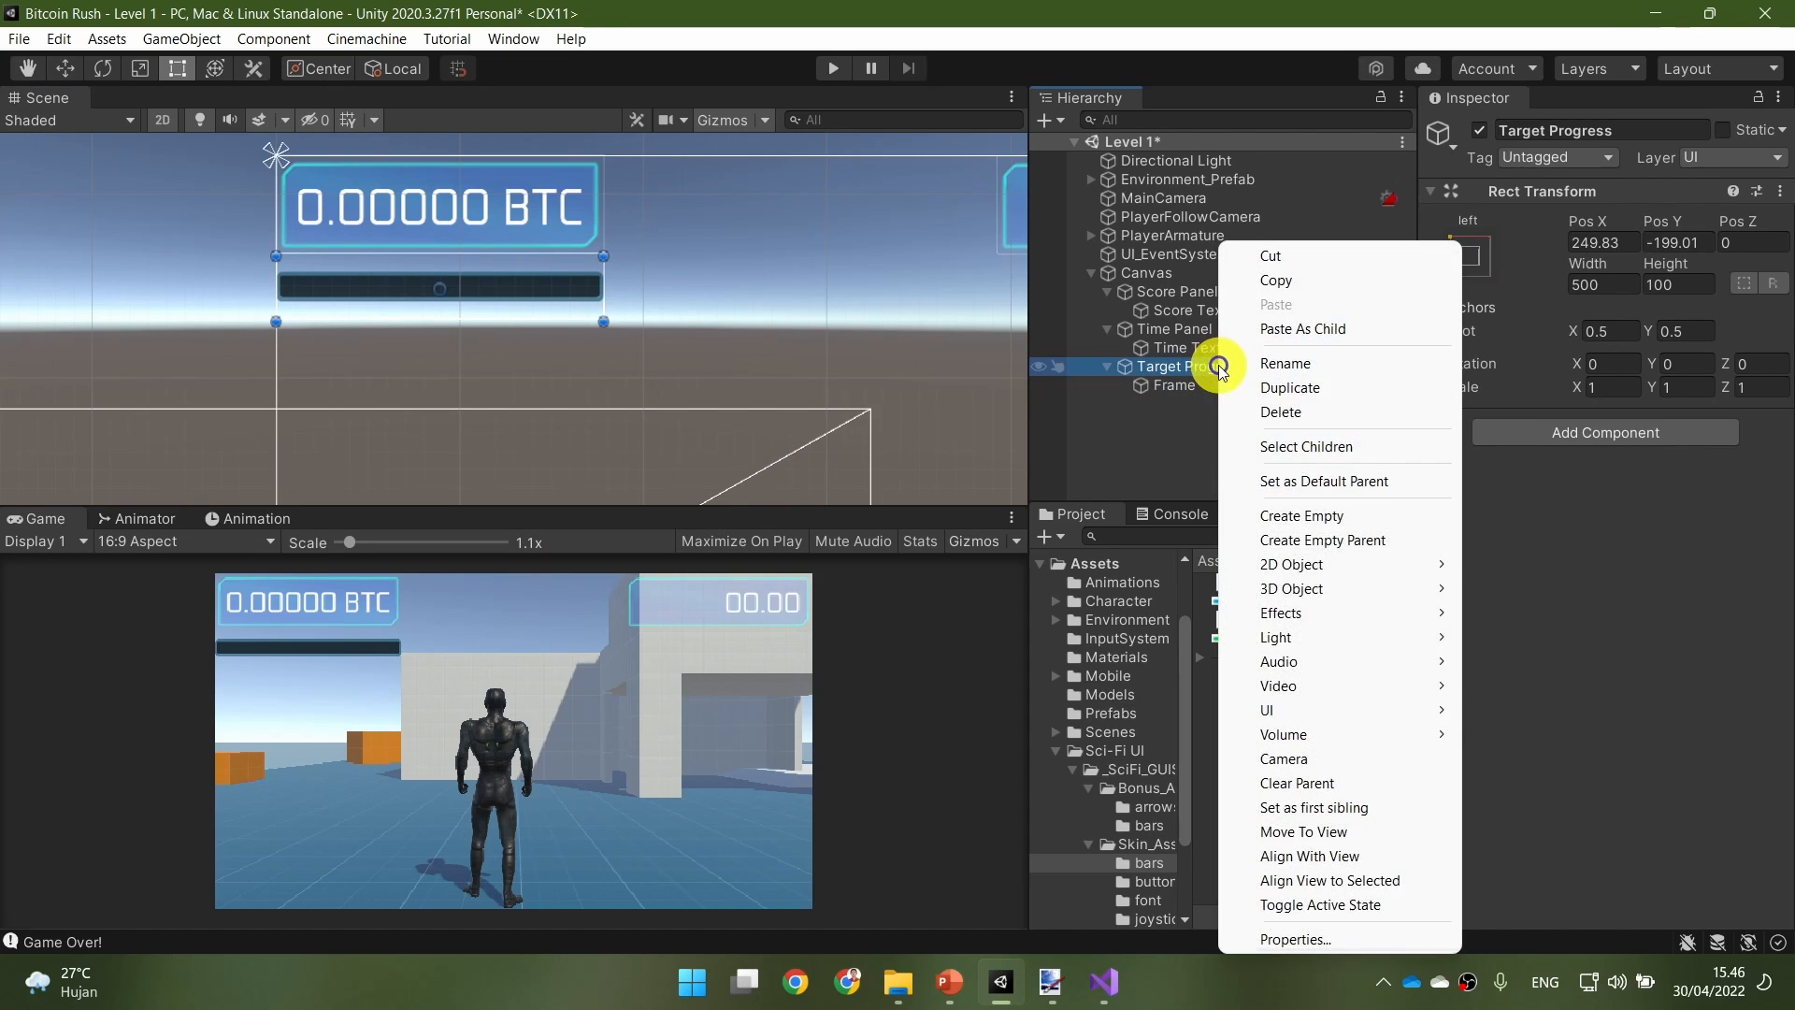
mouse_move(1338, 709)
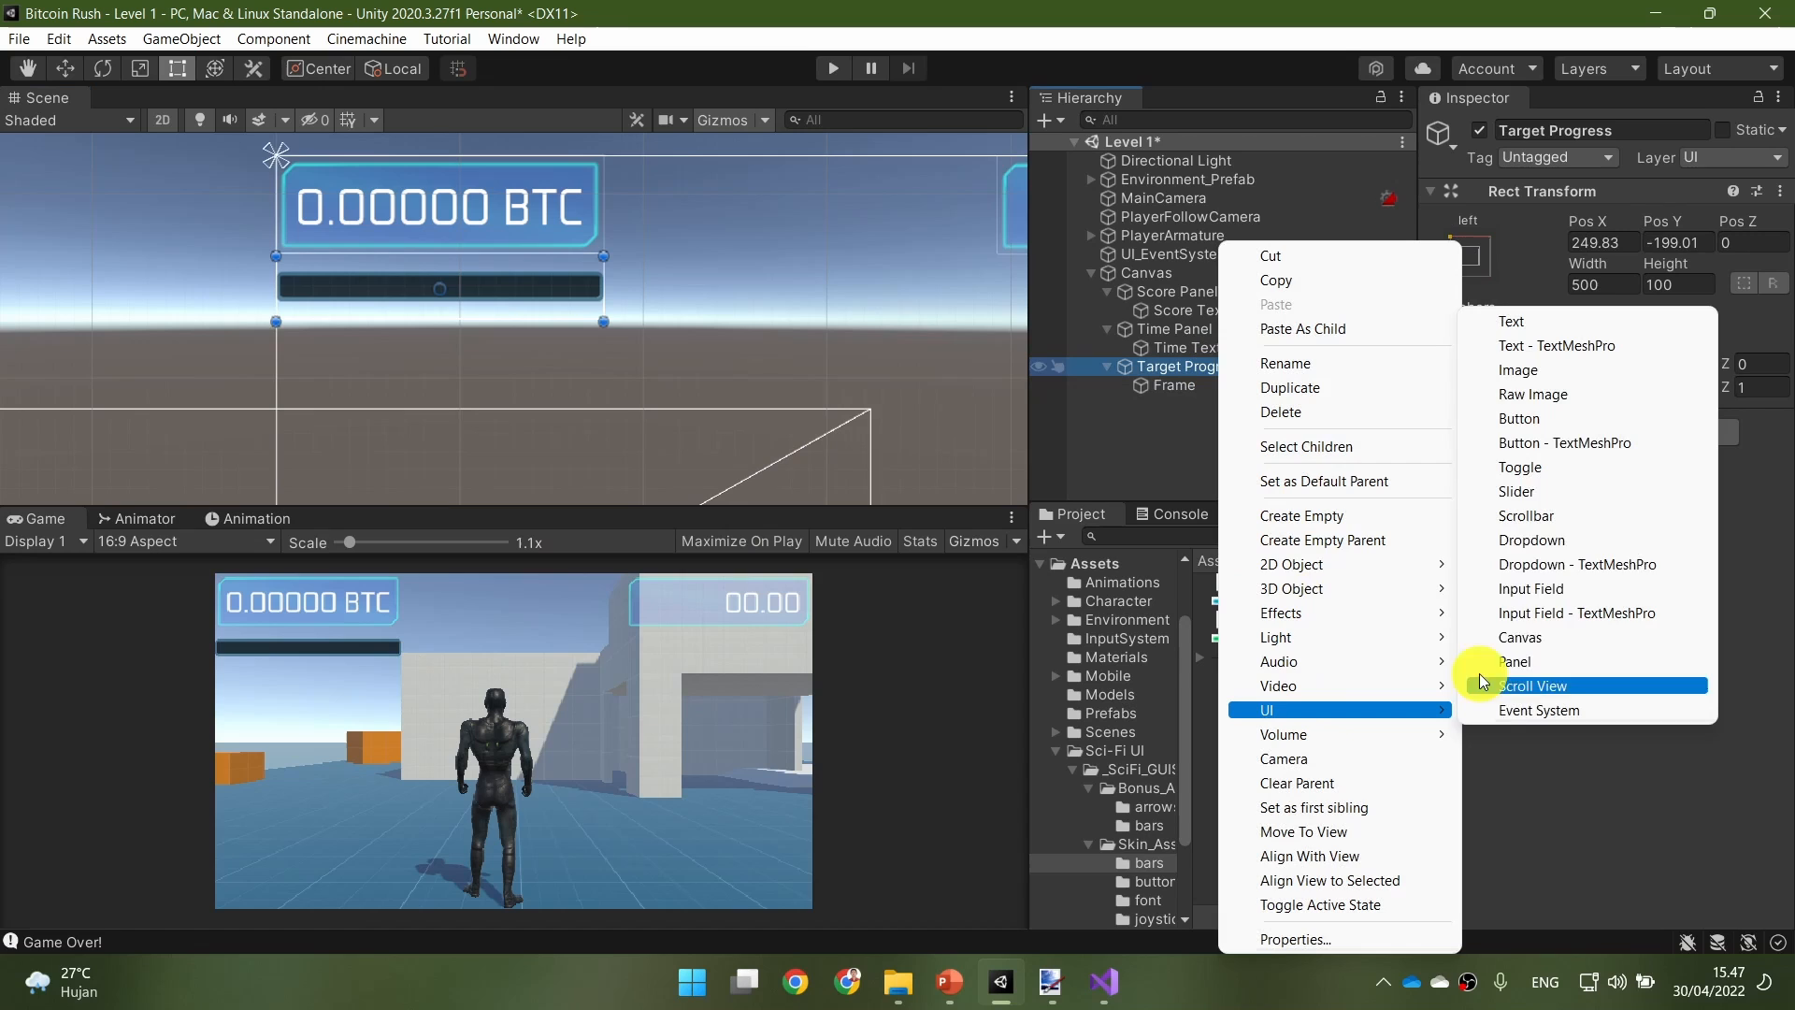
left_click(1596, 368)
type("Bar")
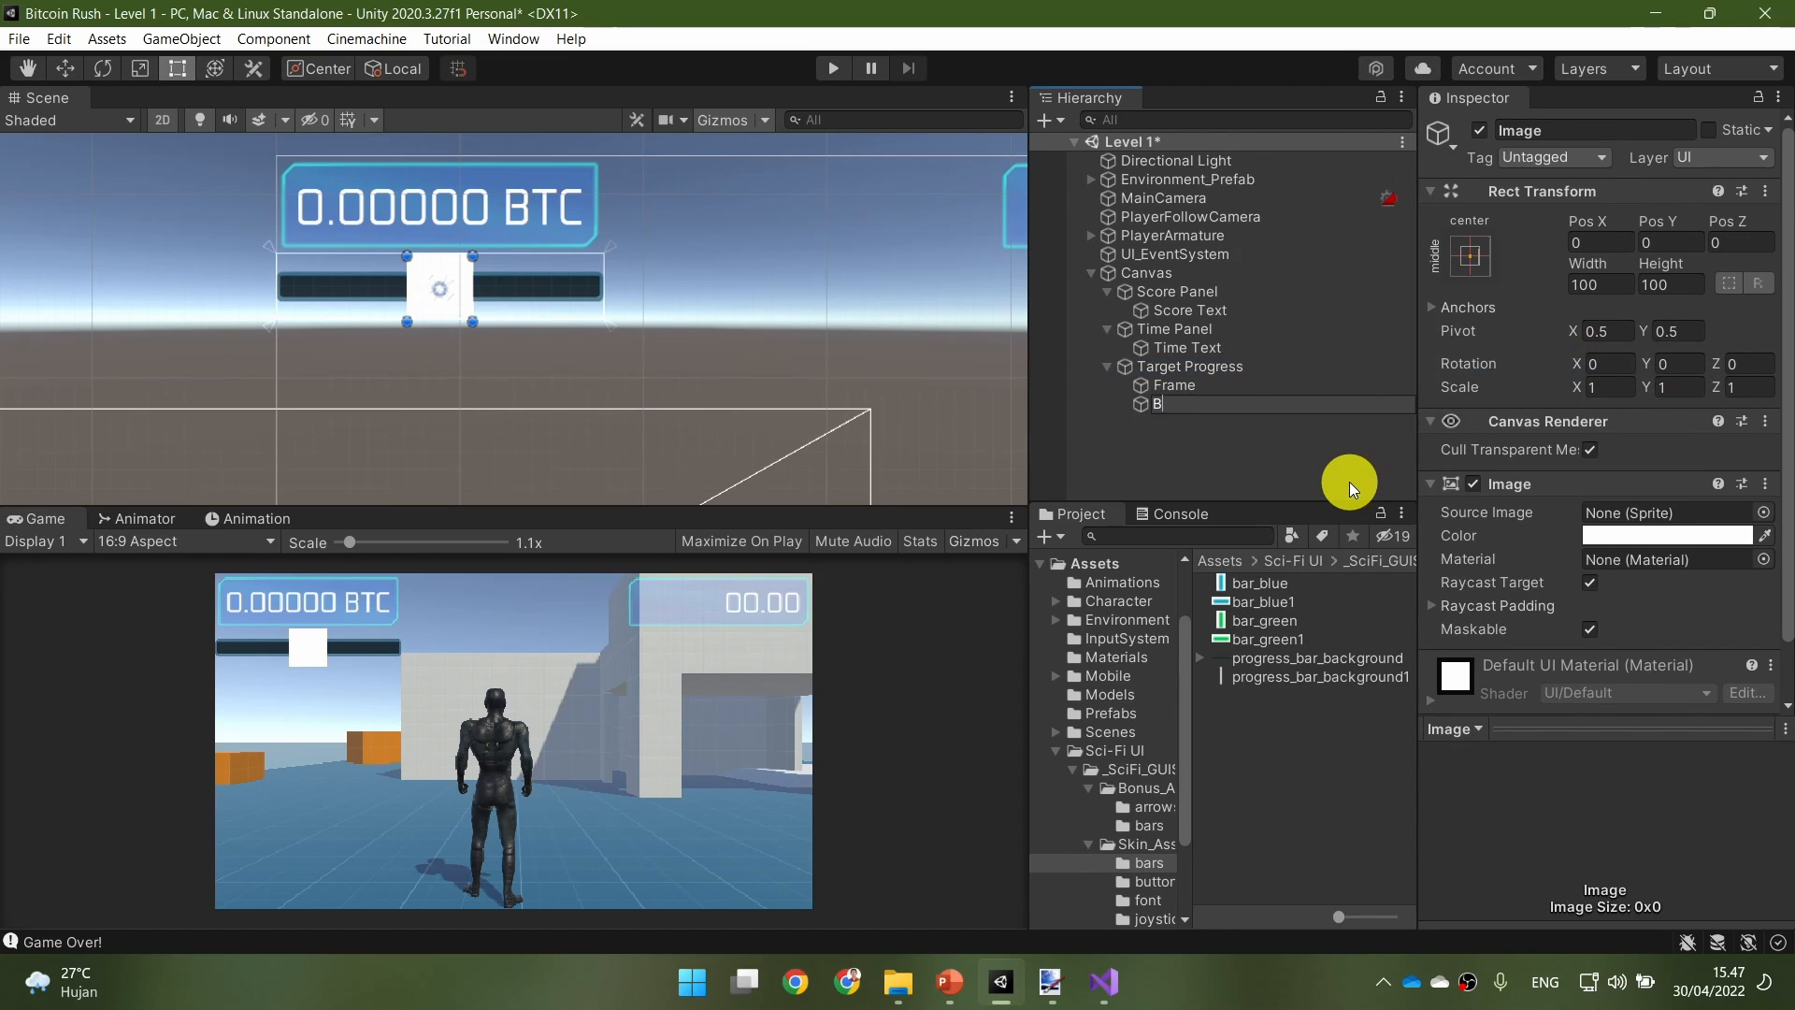
key("Return")
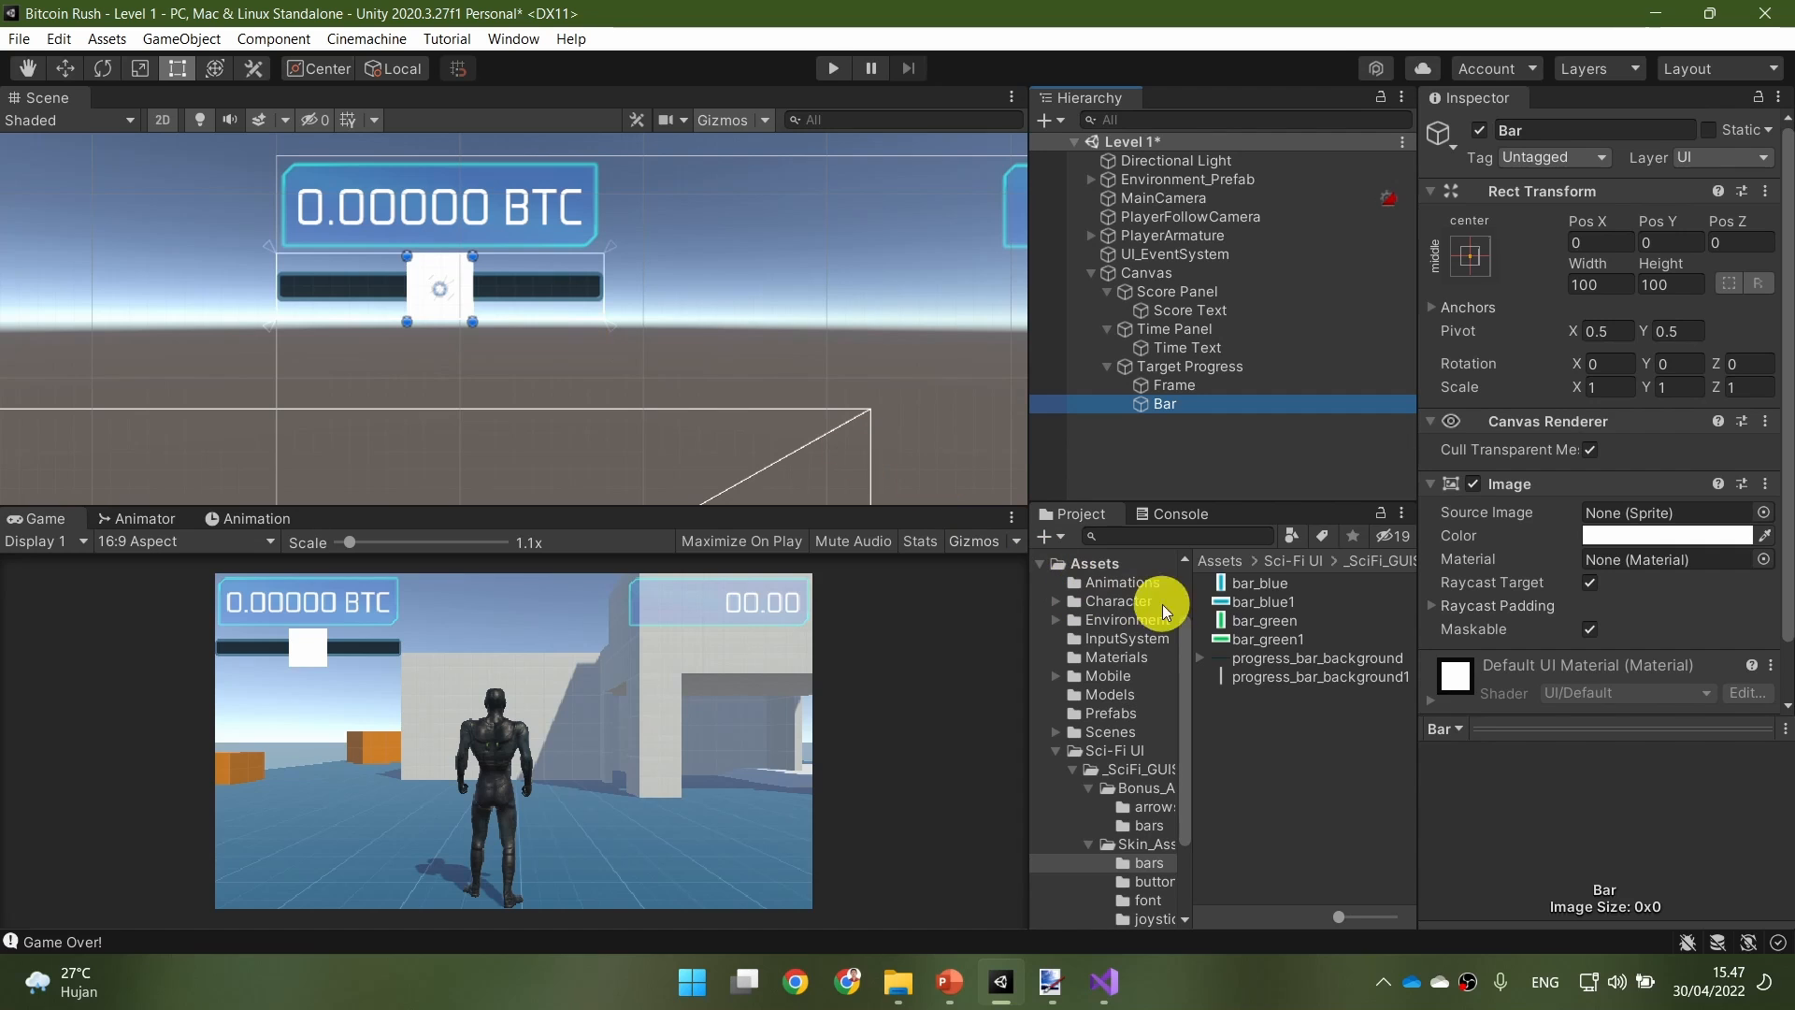
Step: Convert the progress_bar texture in the Bonus_Assets bars folder to Sprite (2D and UI) and apply the import settings
left_click(1273, 603)
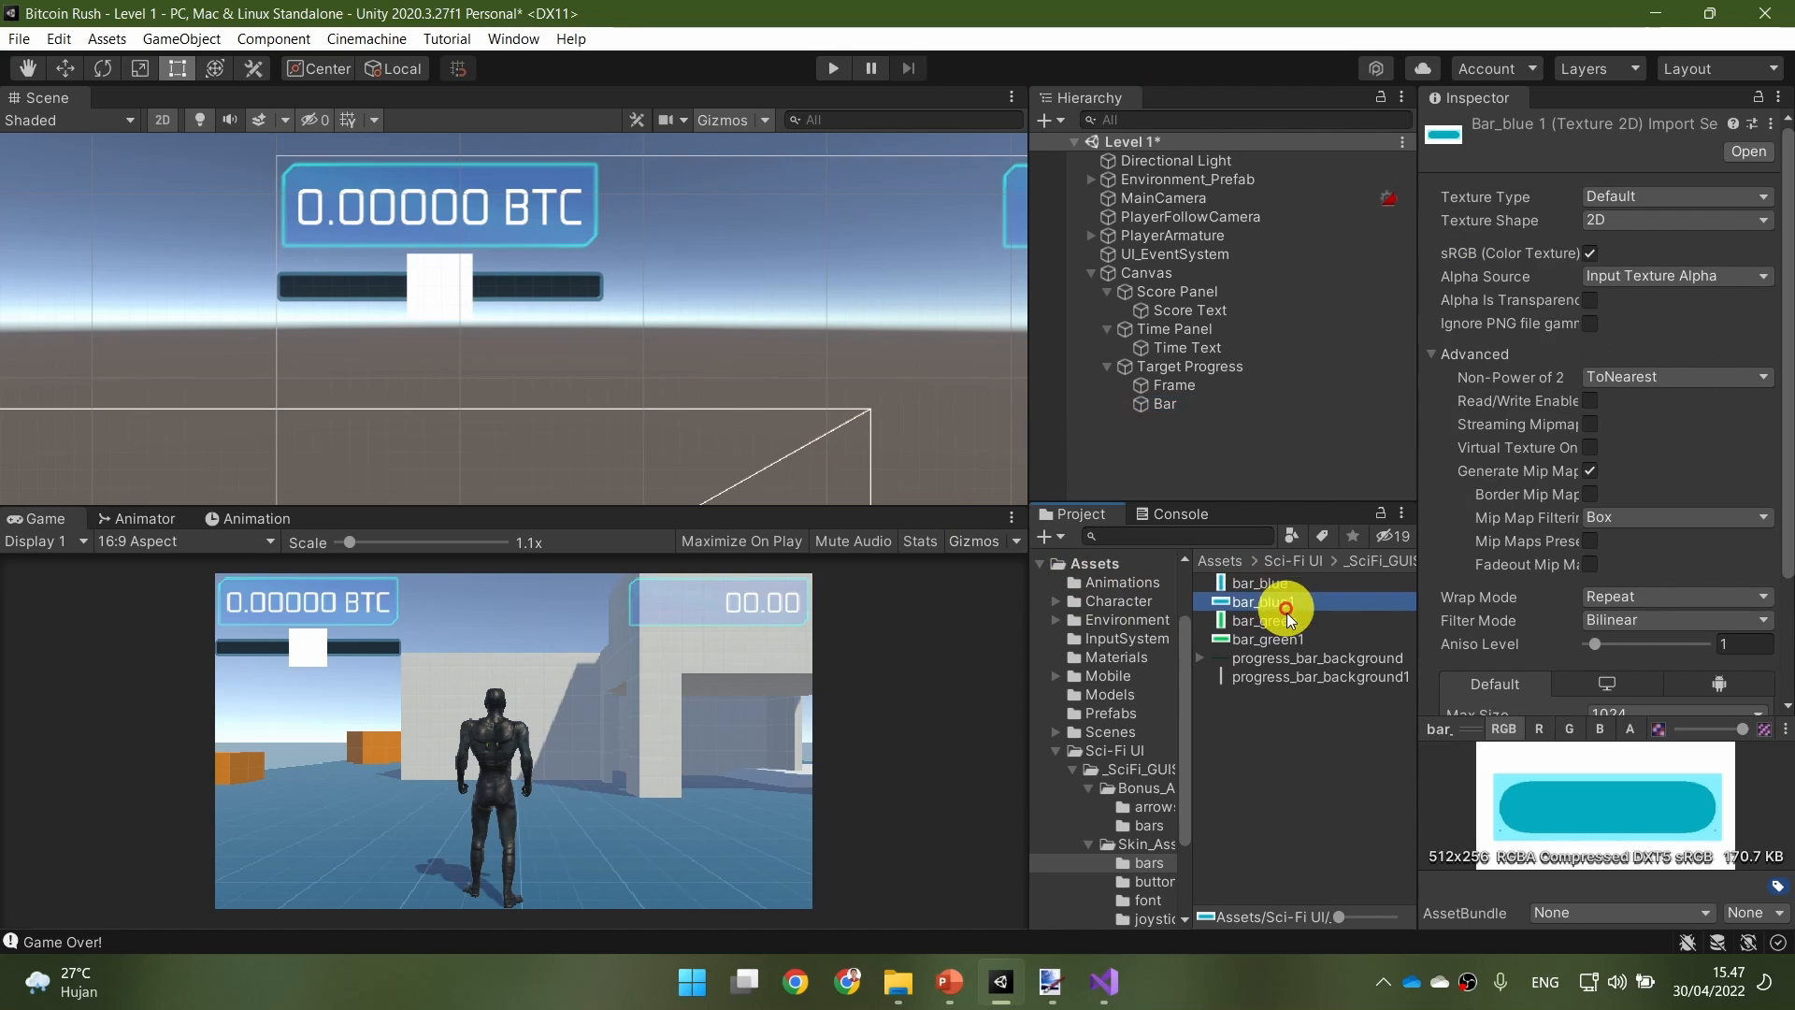
left_click(1158, 825)
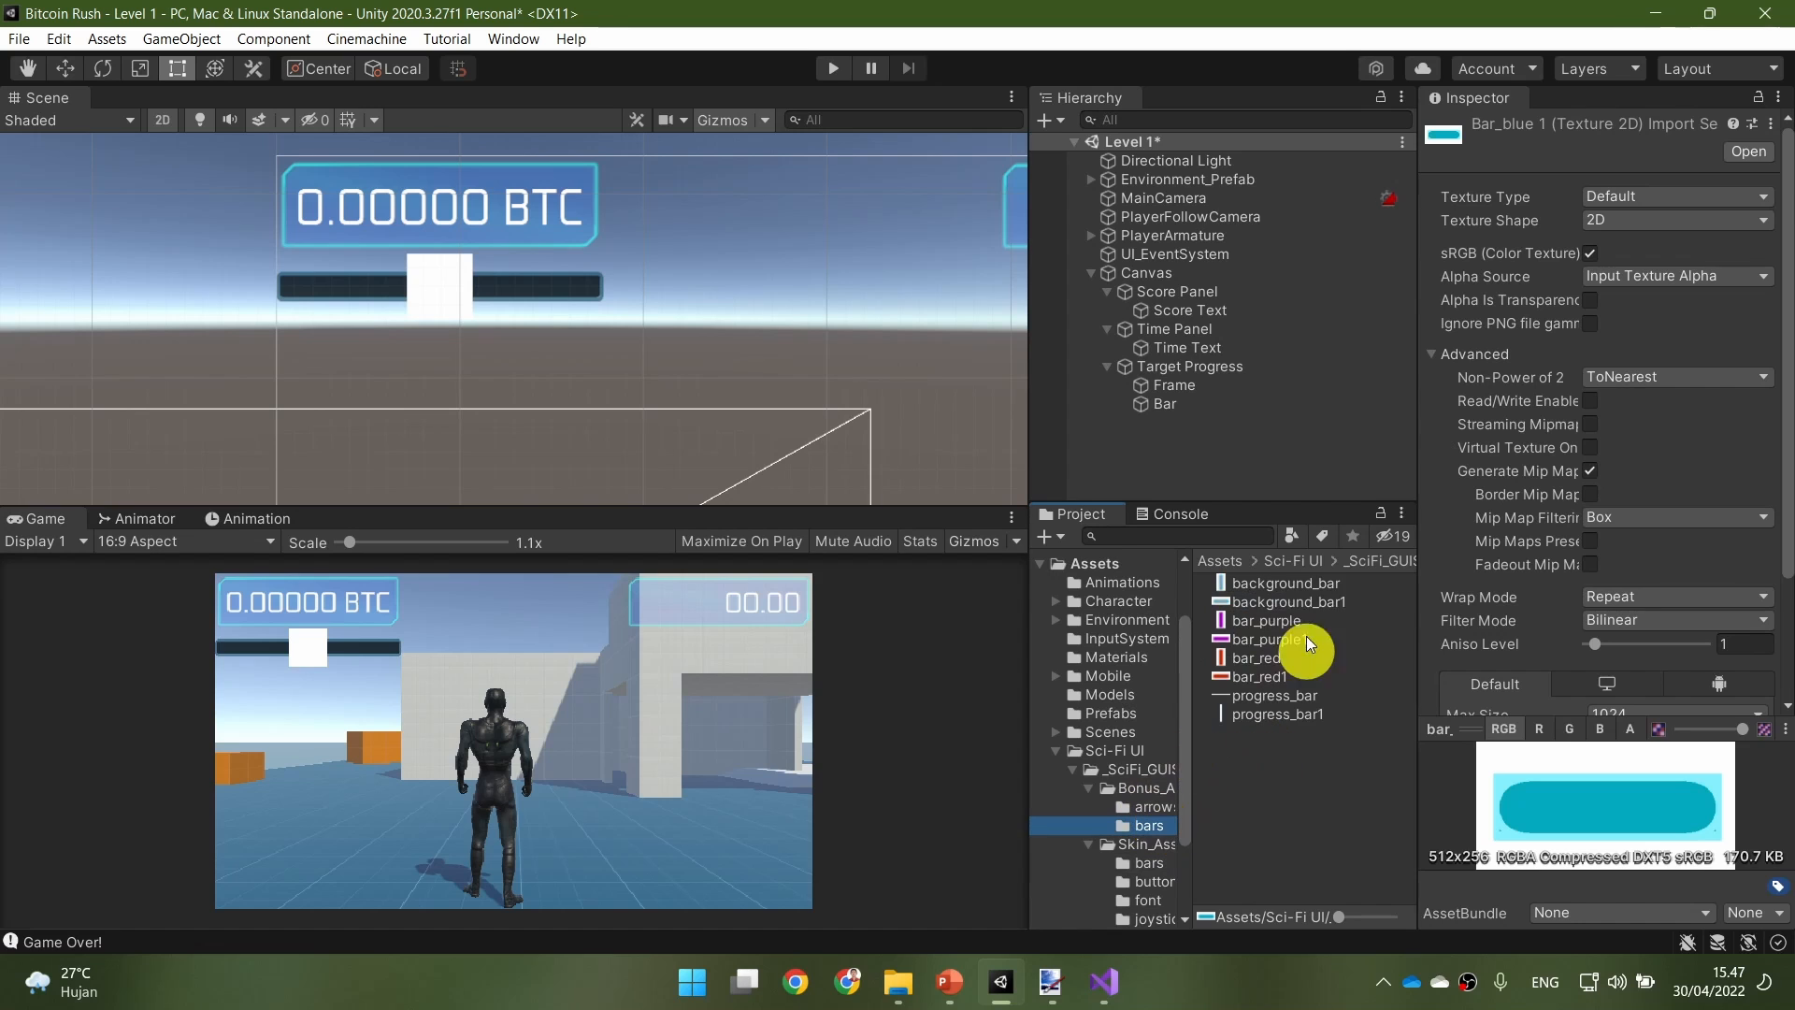
left_click(1315, 584)
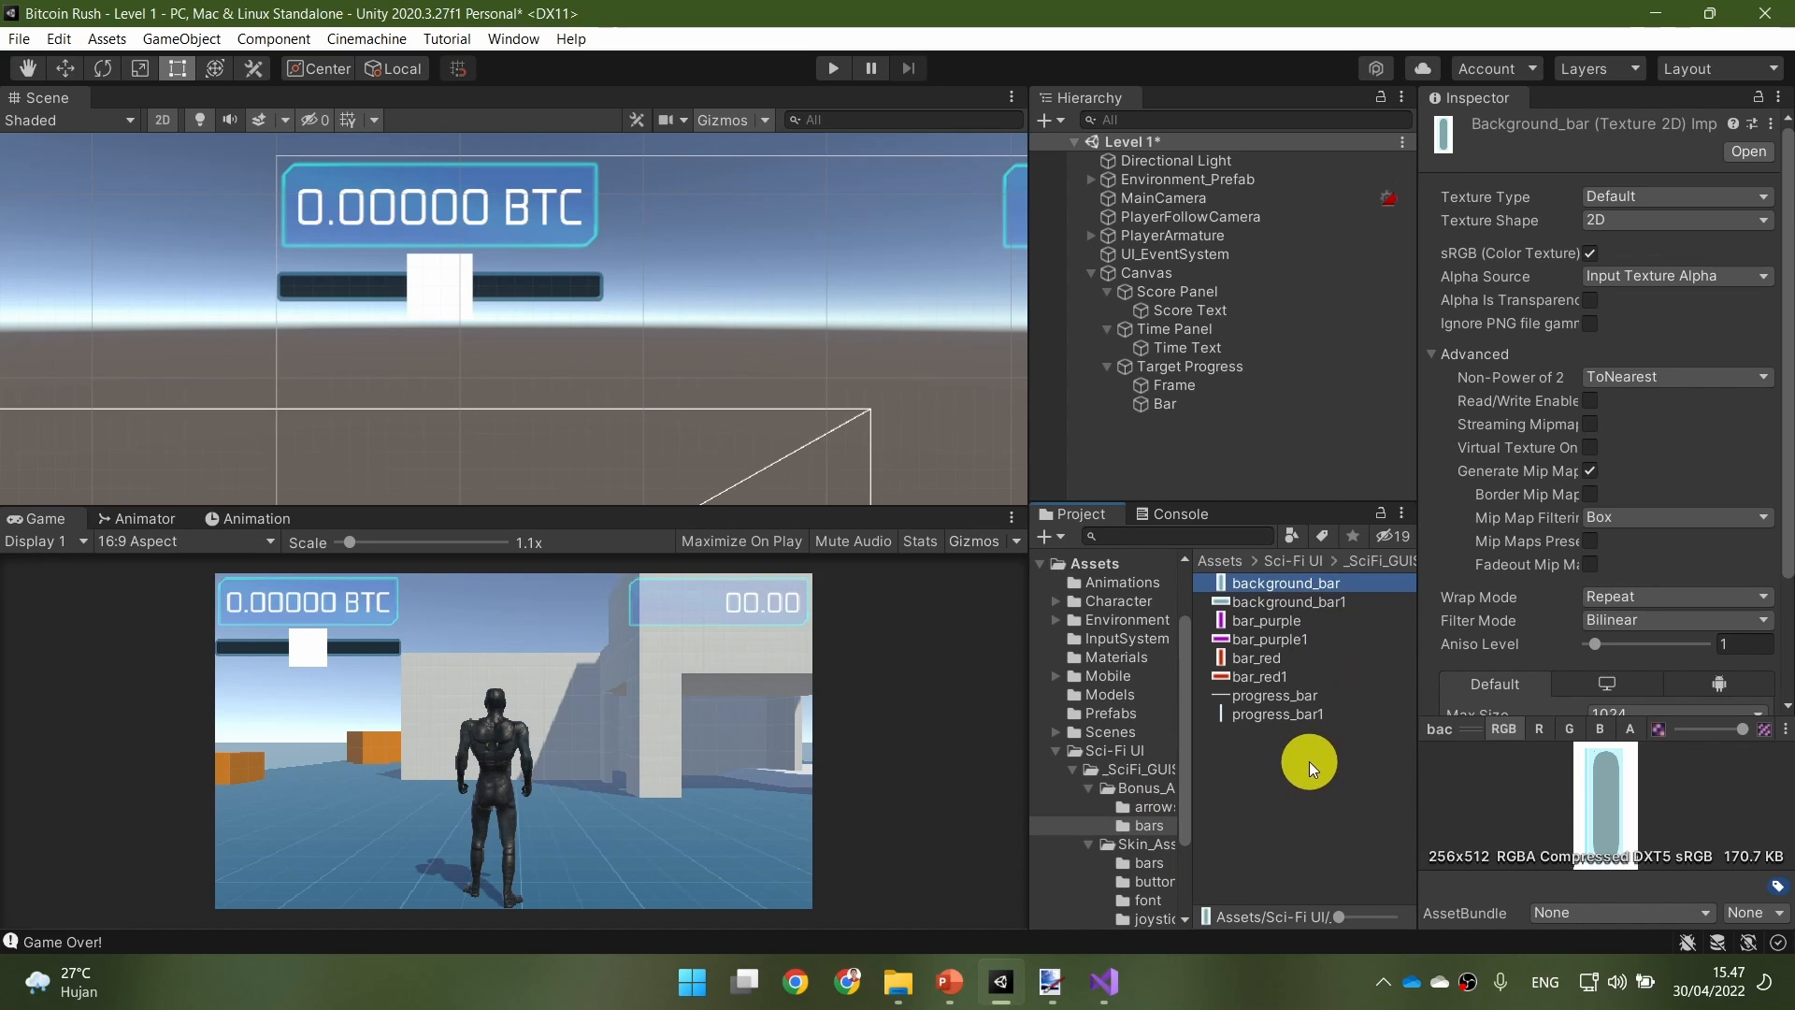
left_click(1290, 694)
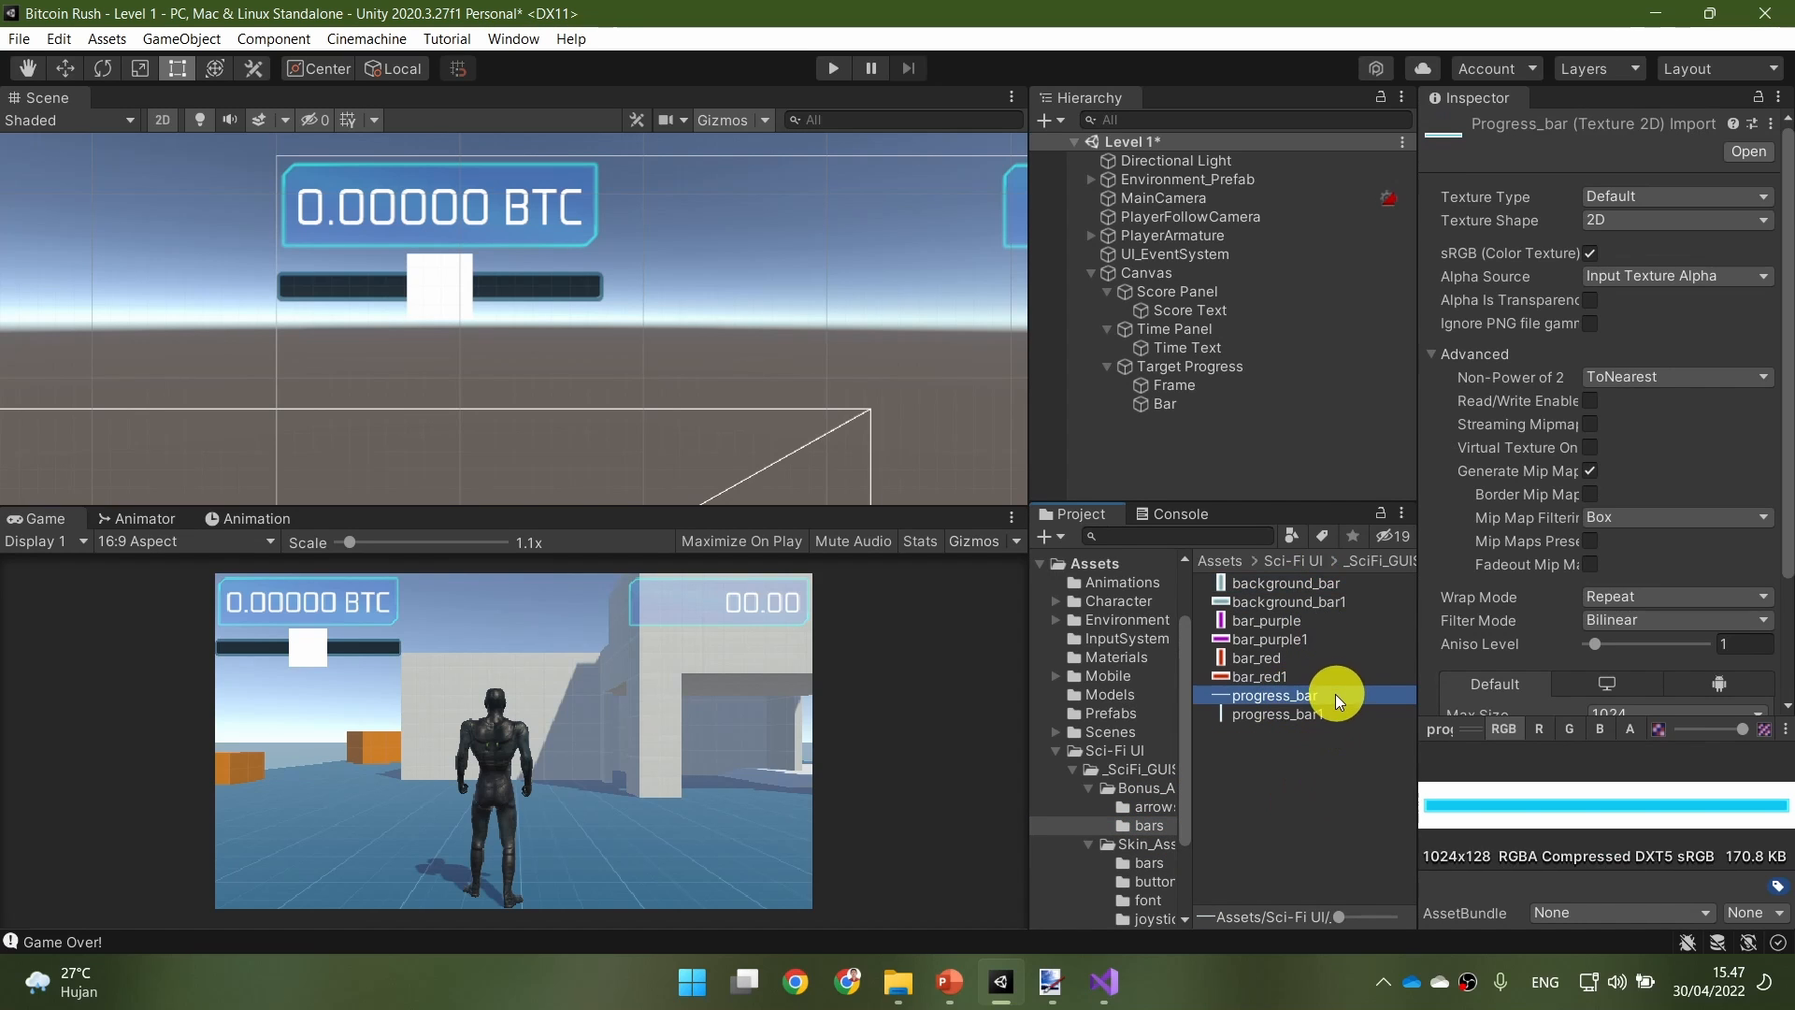
scroll(1669, 559, "down", 3)
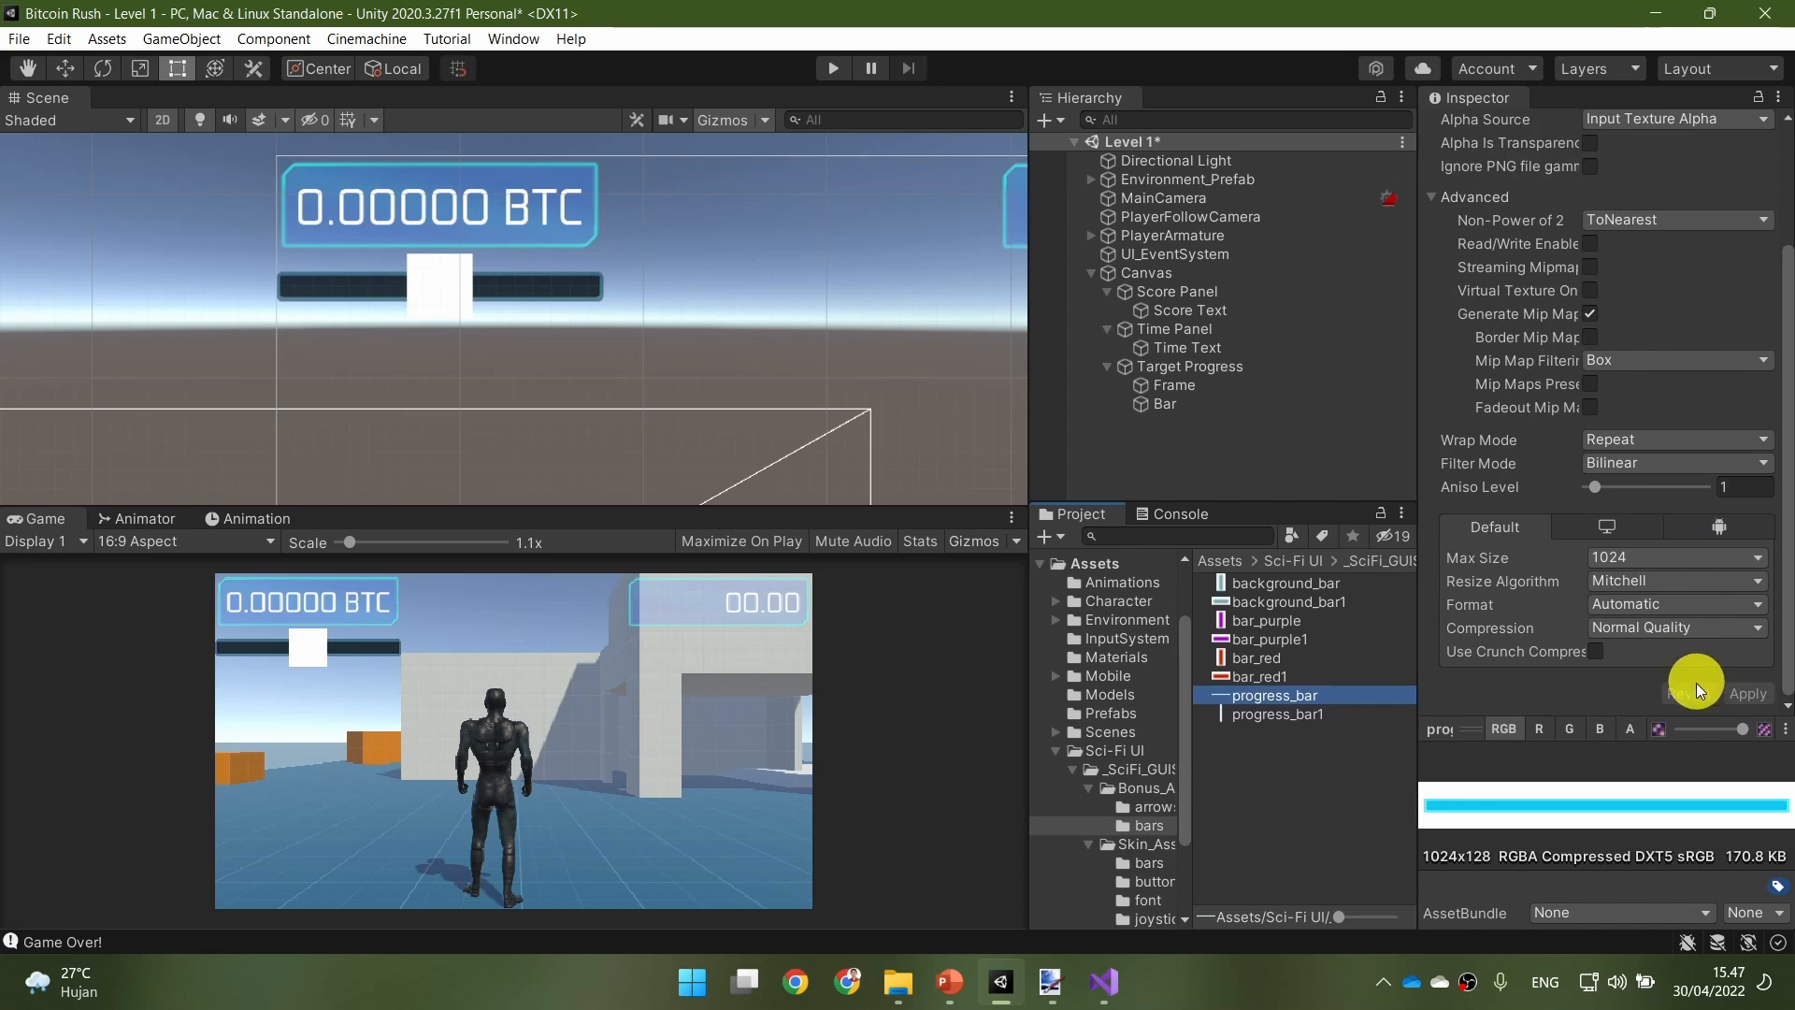
scroll(1636, 421, "up", 3)
left_click(1663, 198)
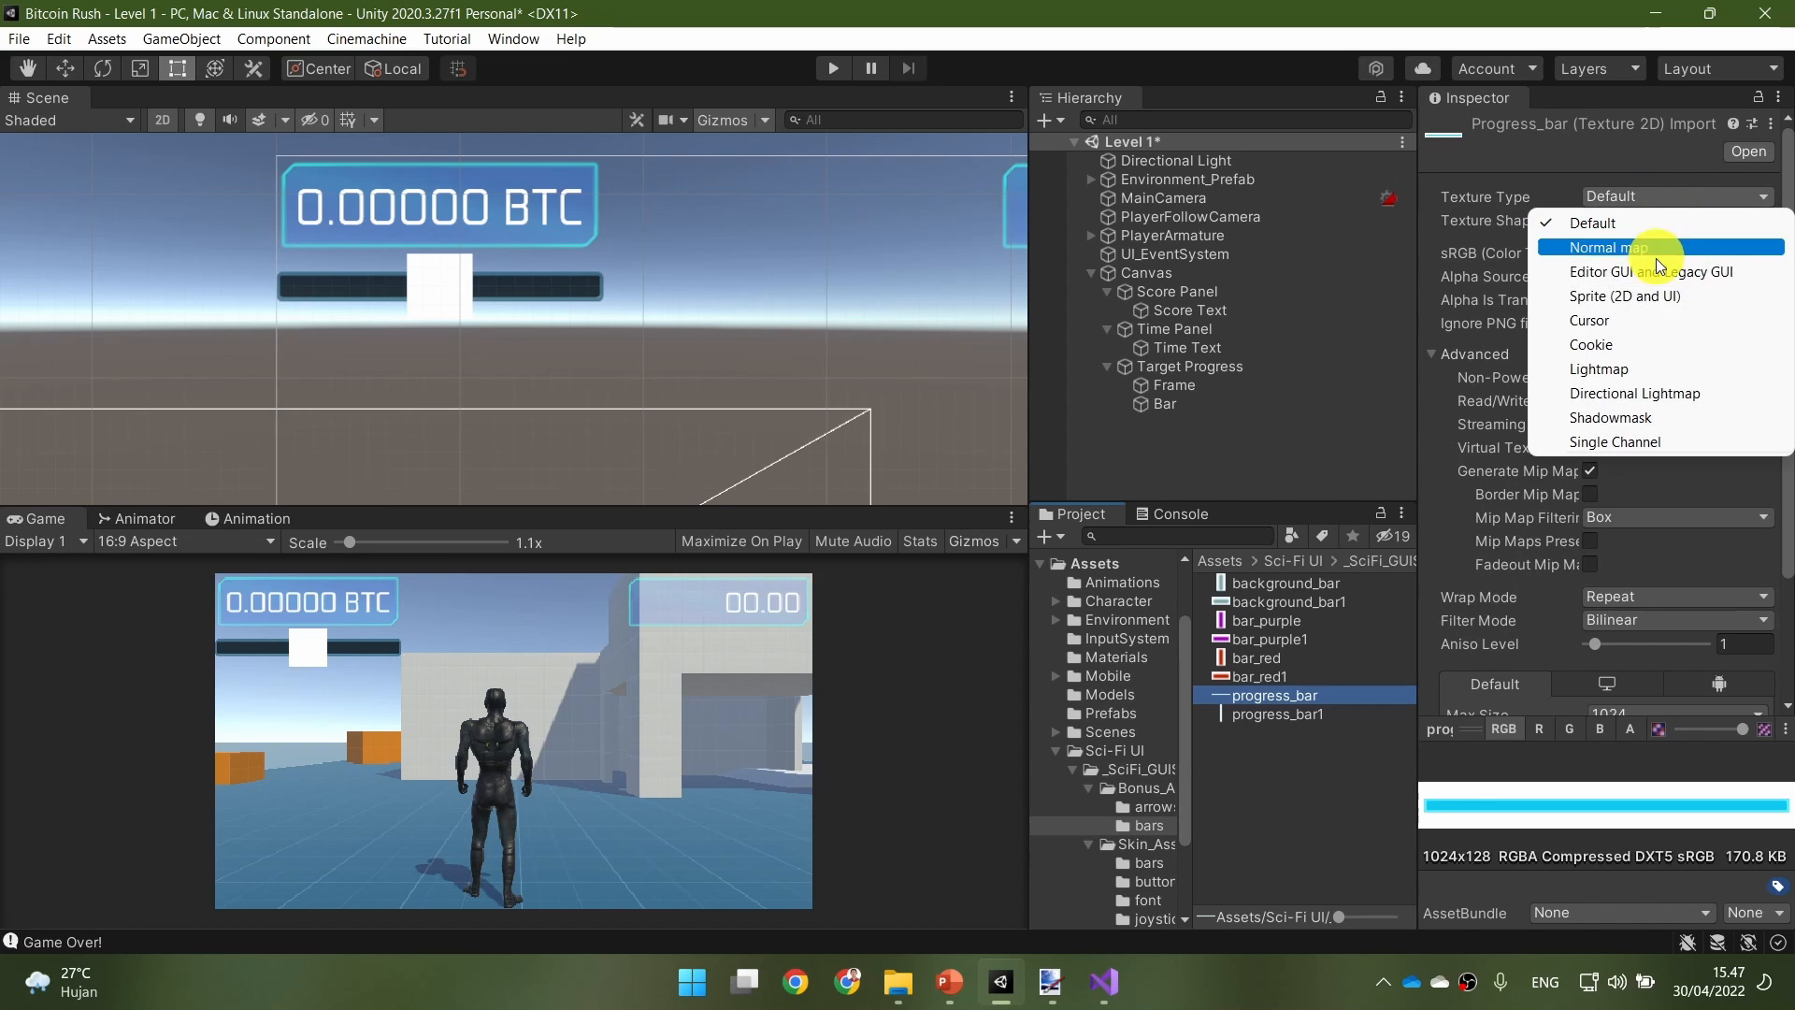
left_click(1659, 297)
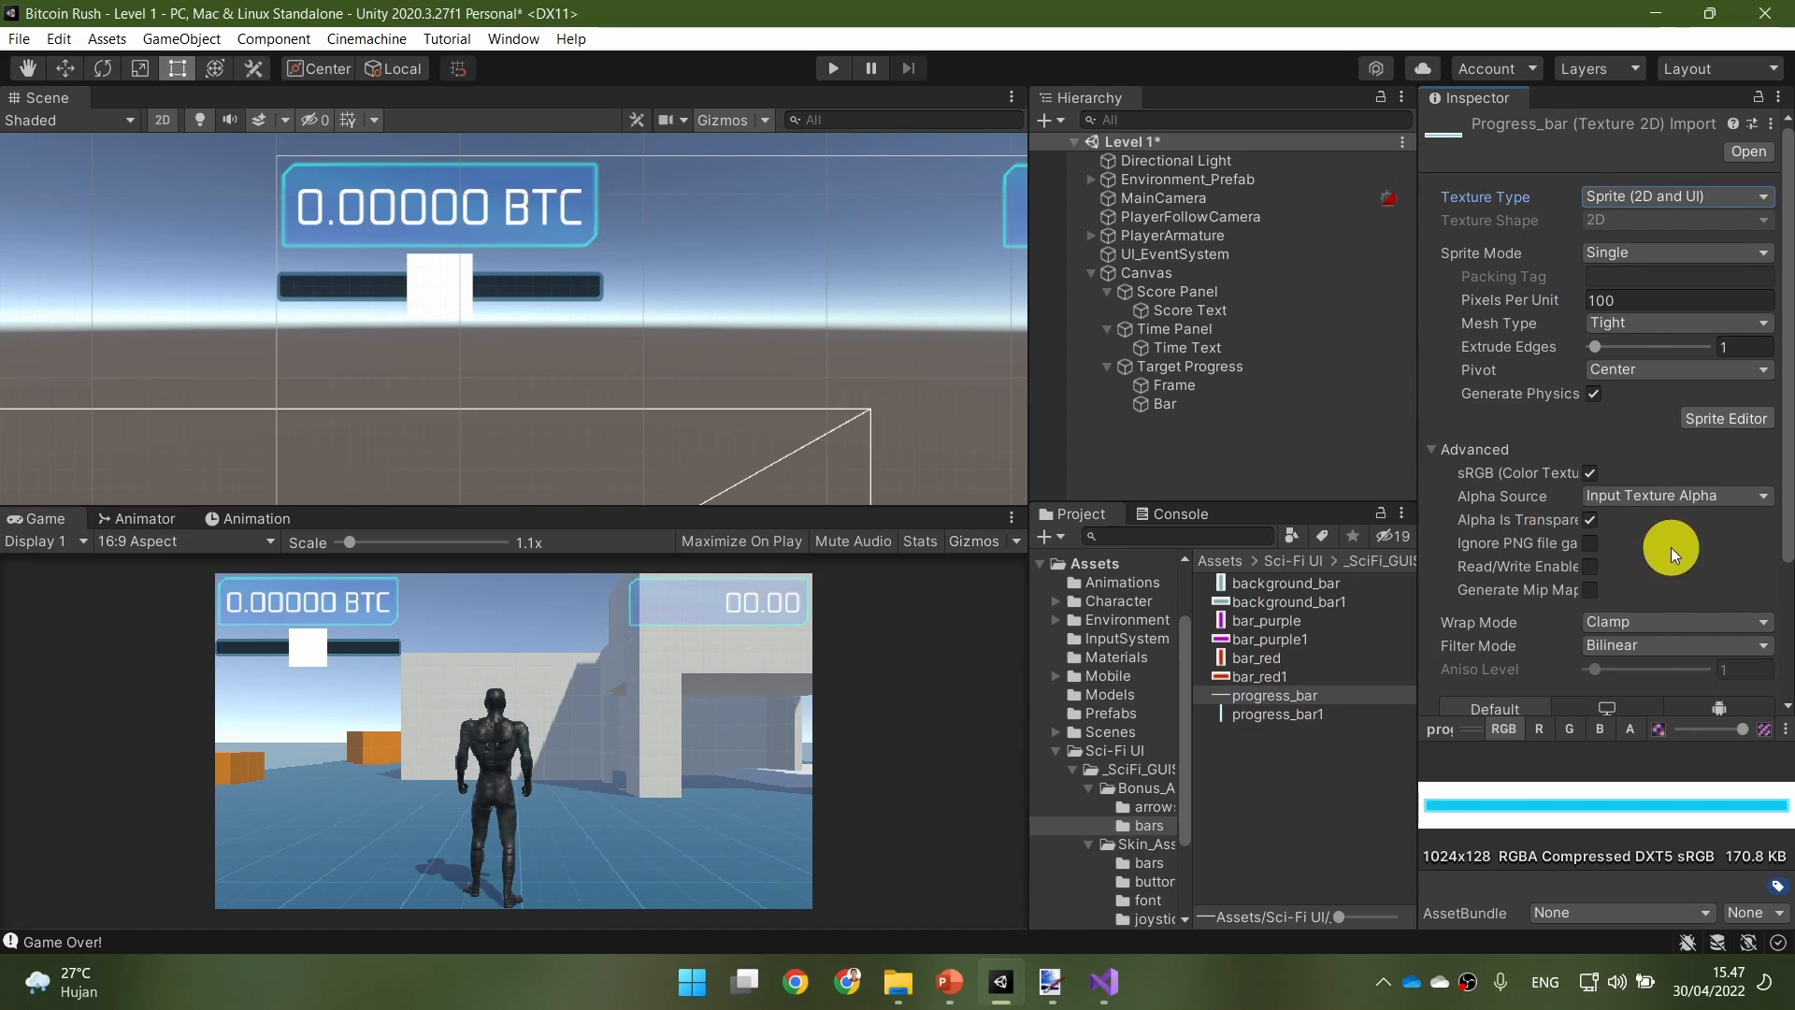
scroll(1675, 549, "down", 3)
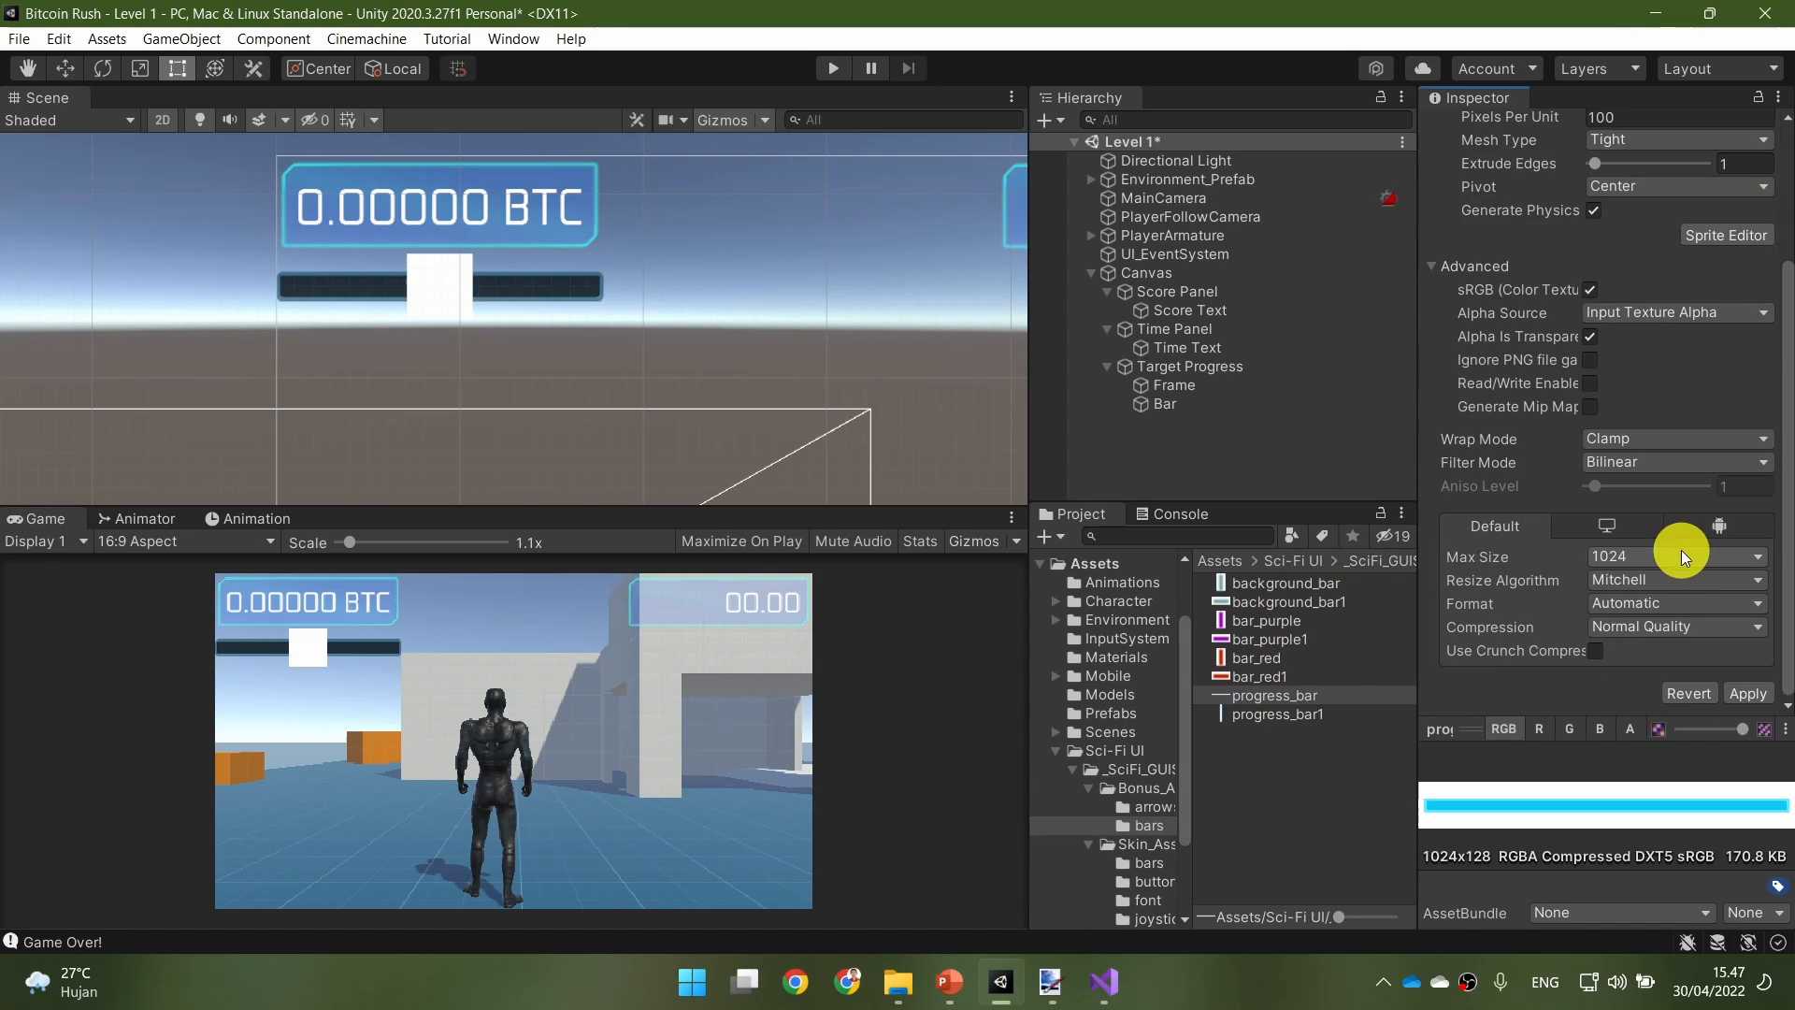
left_click(1748, 693)
Step: Assign the progress_bar sprite as the source image of the Bar object
left_click(1257, 701)
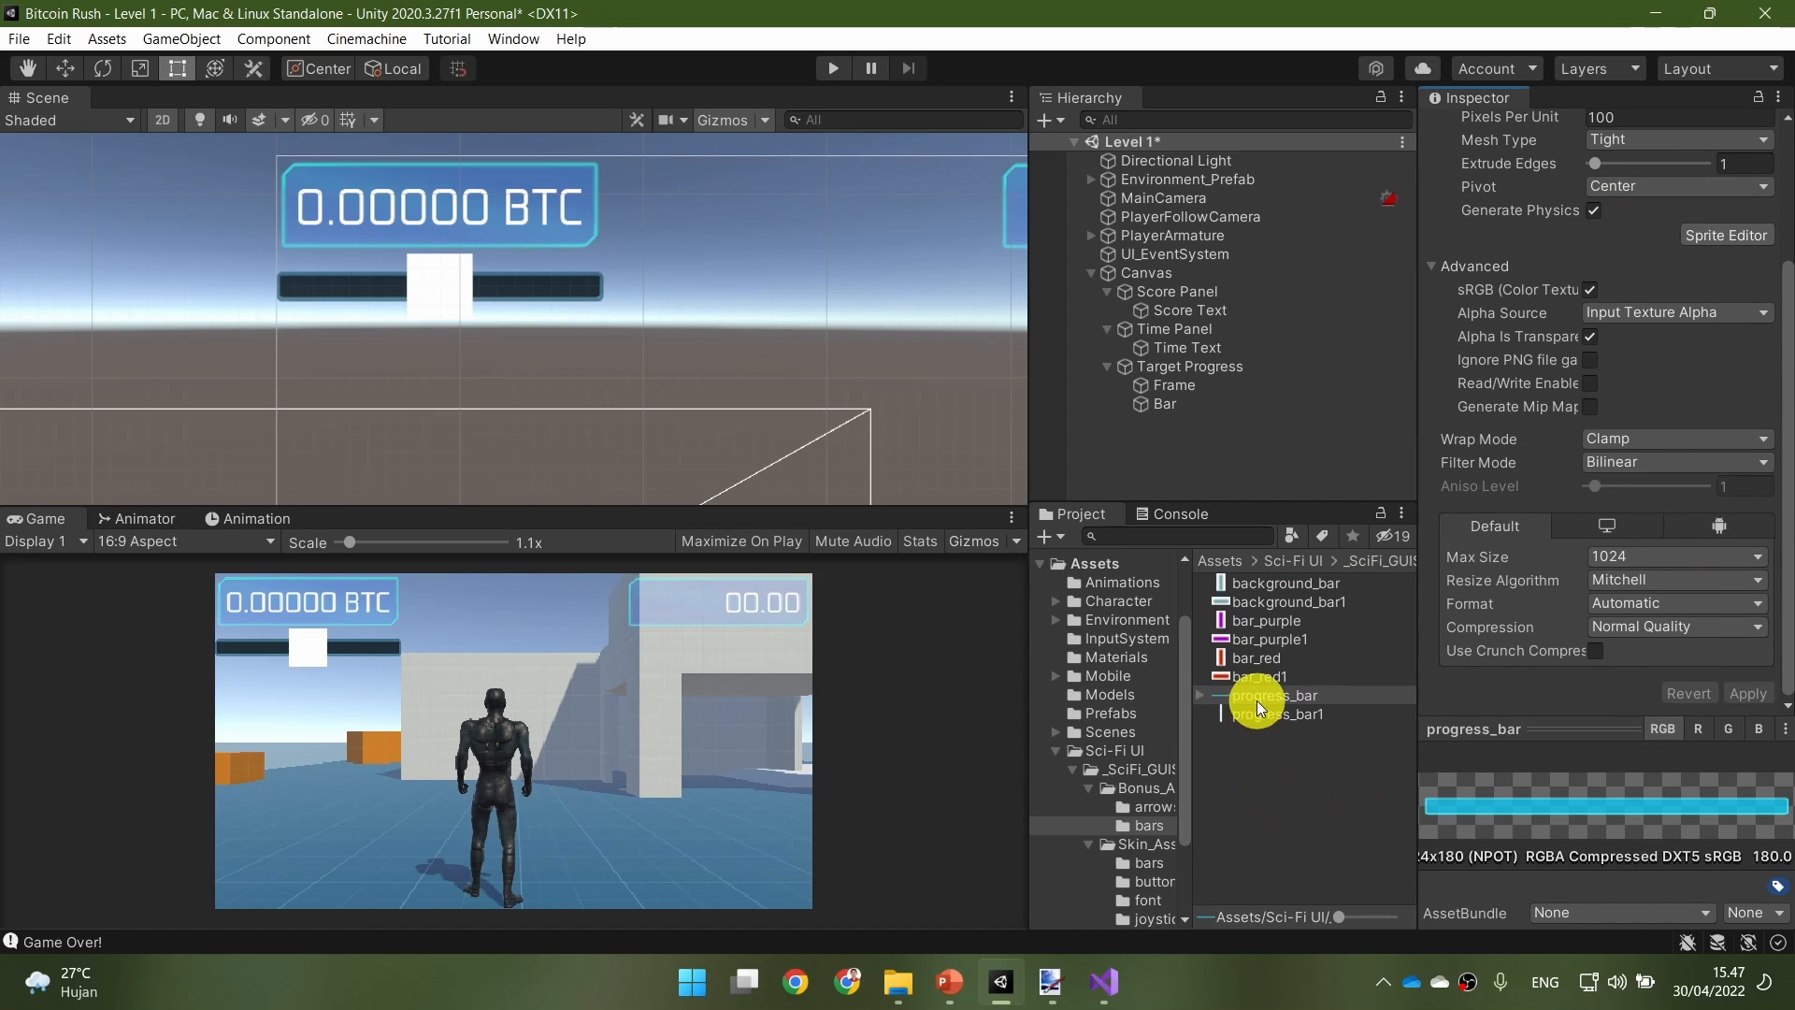
left_click(1169, 404)
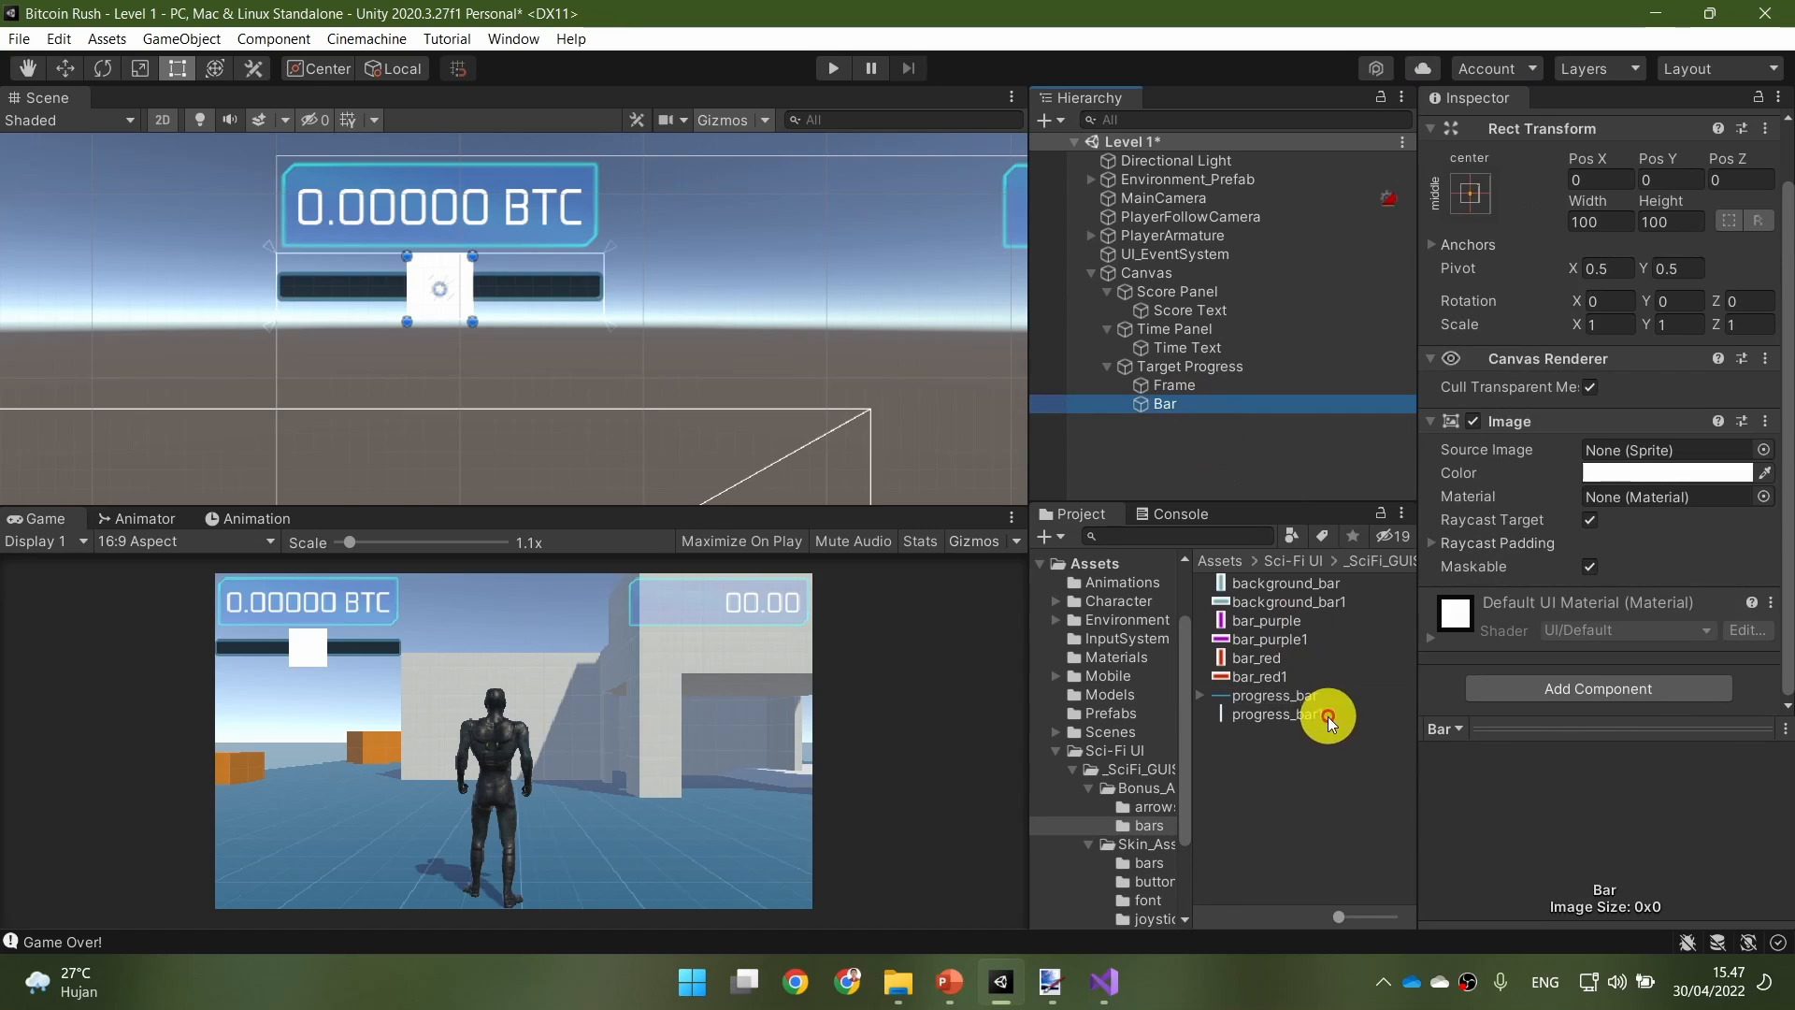
left_click(1308, 697)
left_click_drag(1613, 475, 1635, 447)
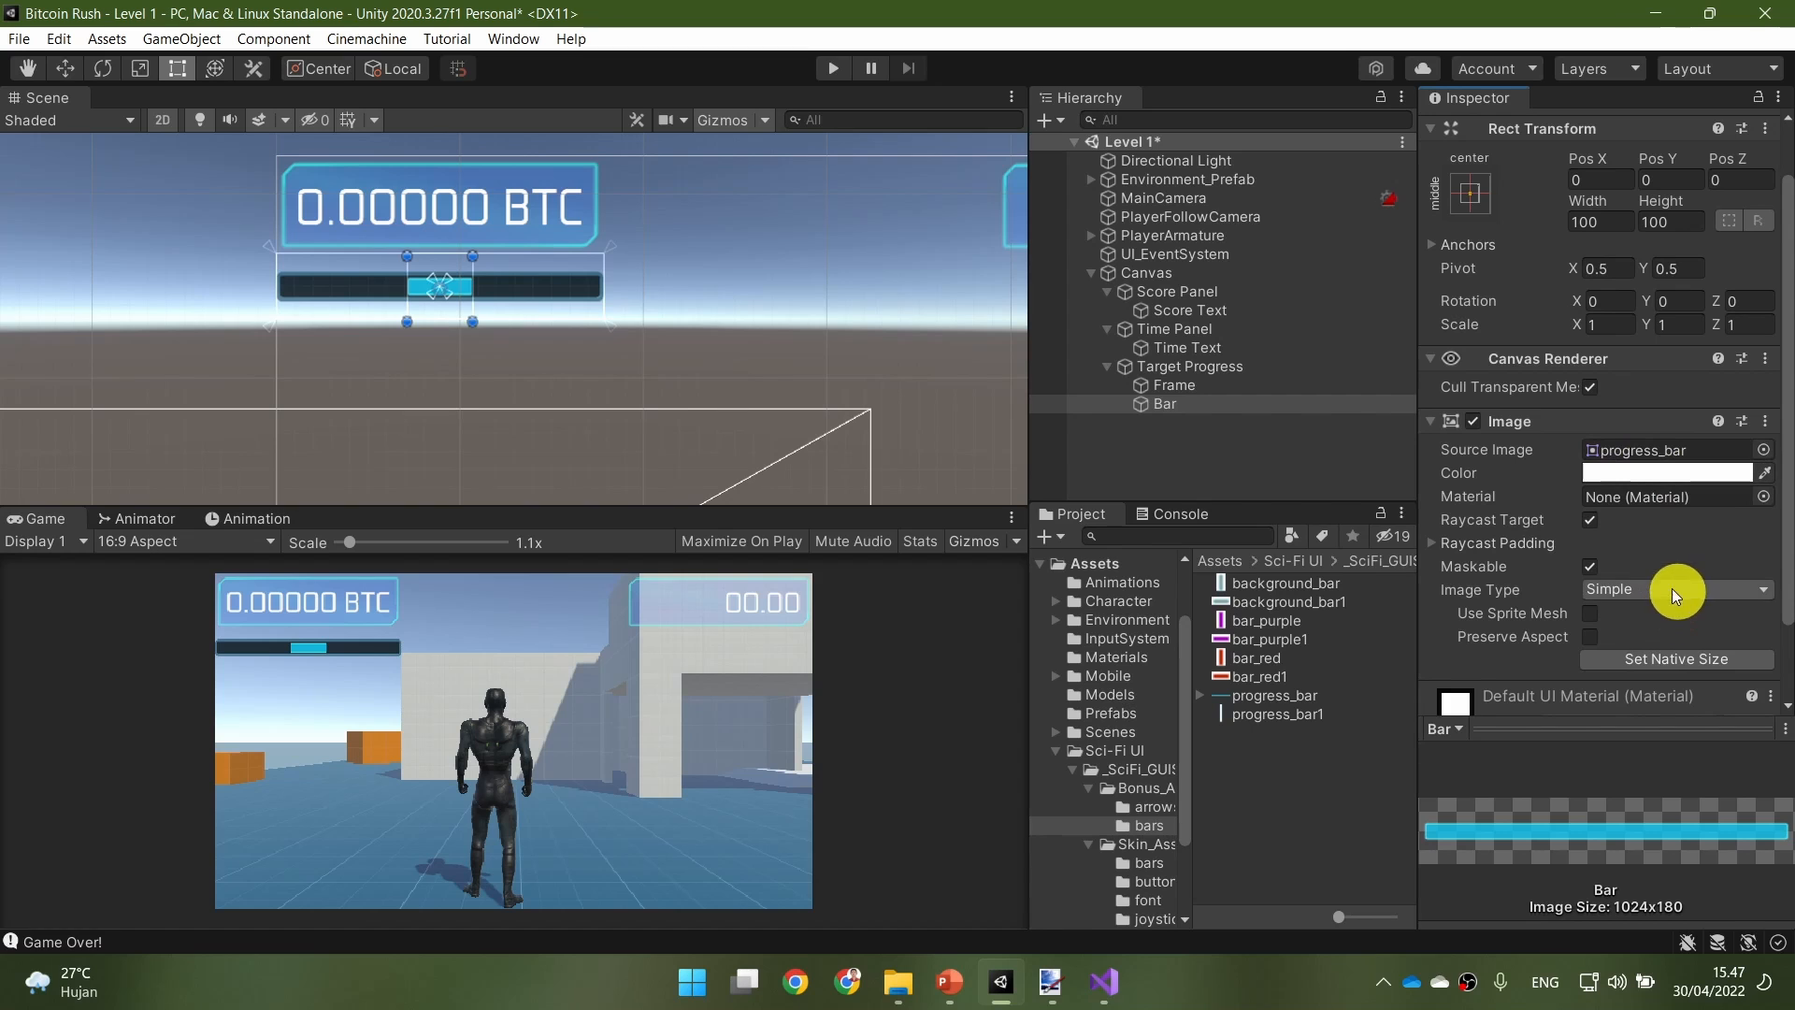
Step: Anchor Bar to stretch both horizontally and vertically within Target Progress, keeping its current position and size
scroll(636, 366, "up", 4)
scroll(567, 347, "up", 2)
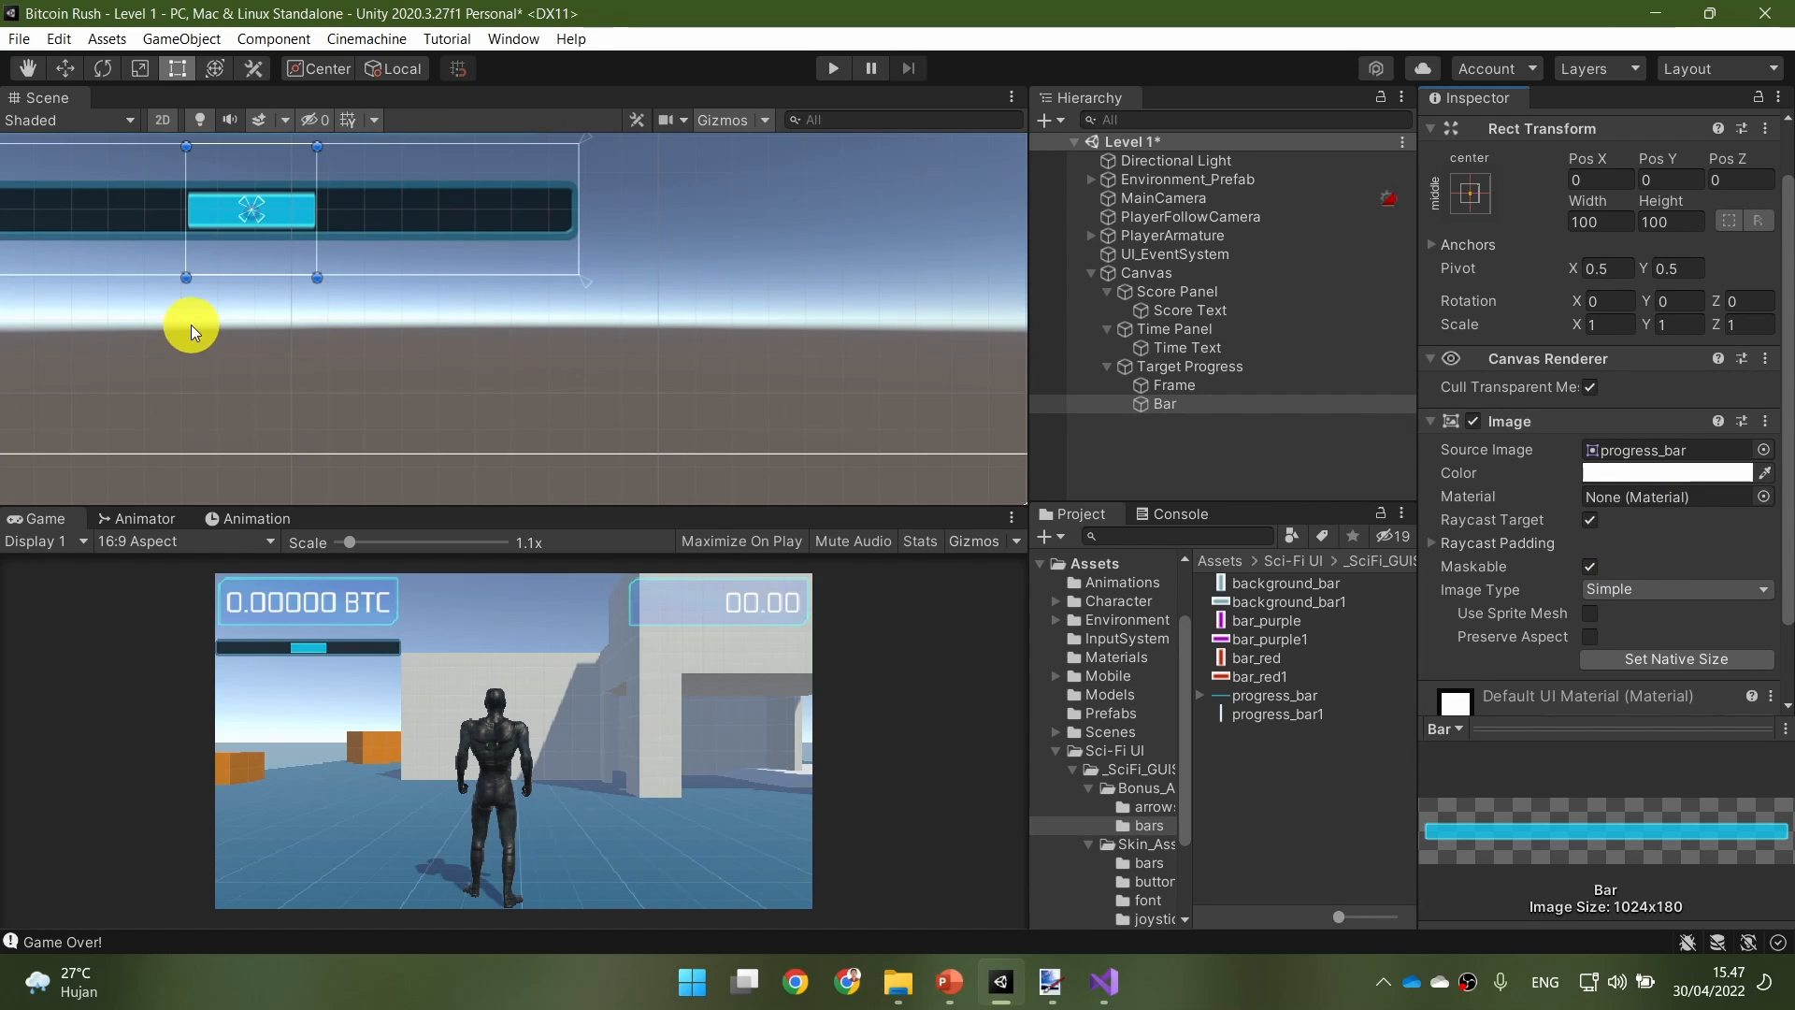
middle_click_drag(138, 284, 387, 402)
scroll(338, 415, "up", 5)
scroll(328, 413, "up", 2)
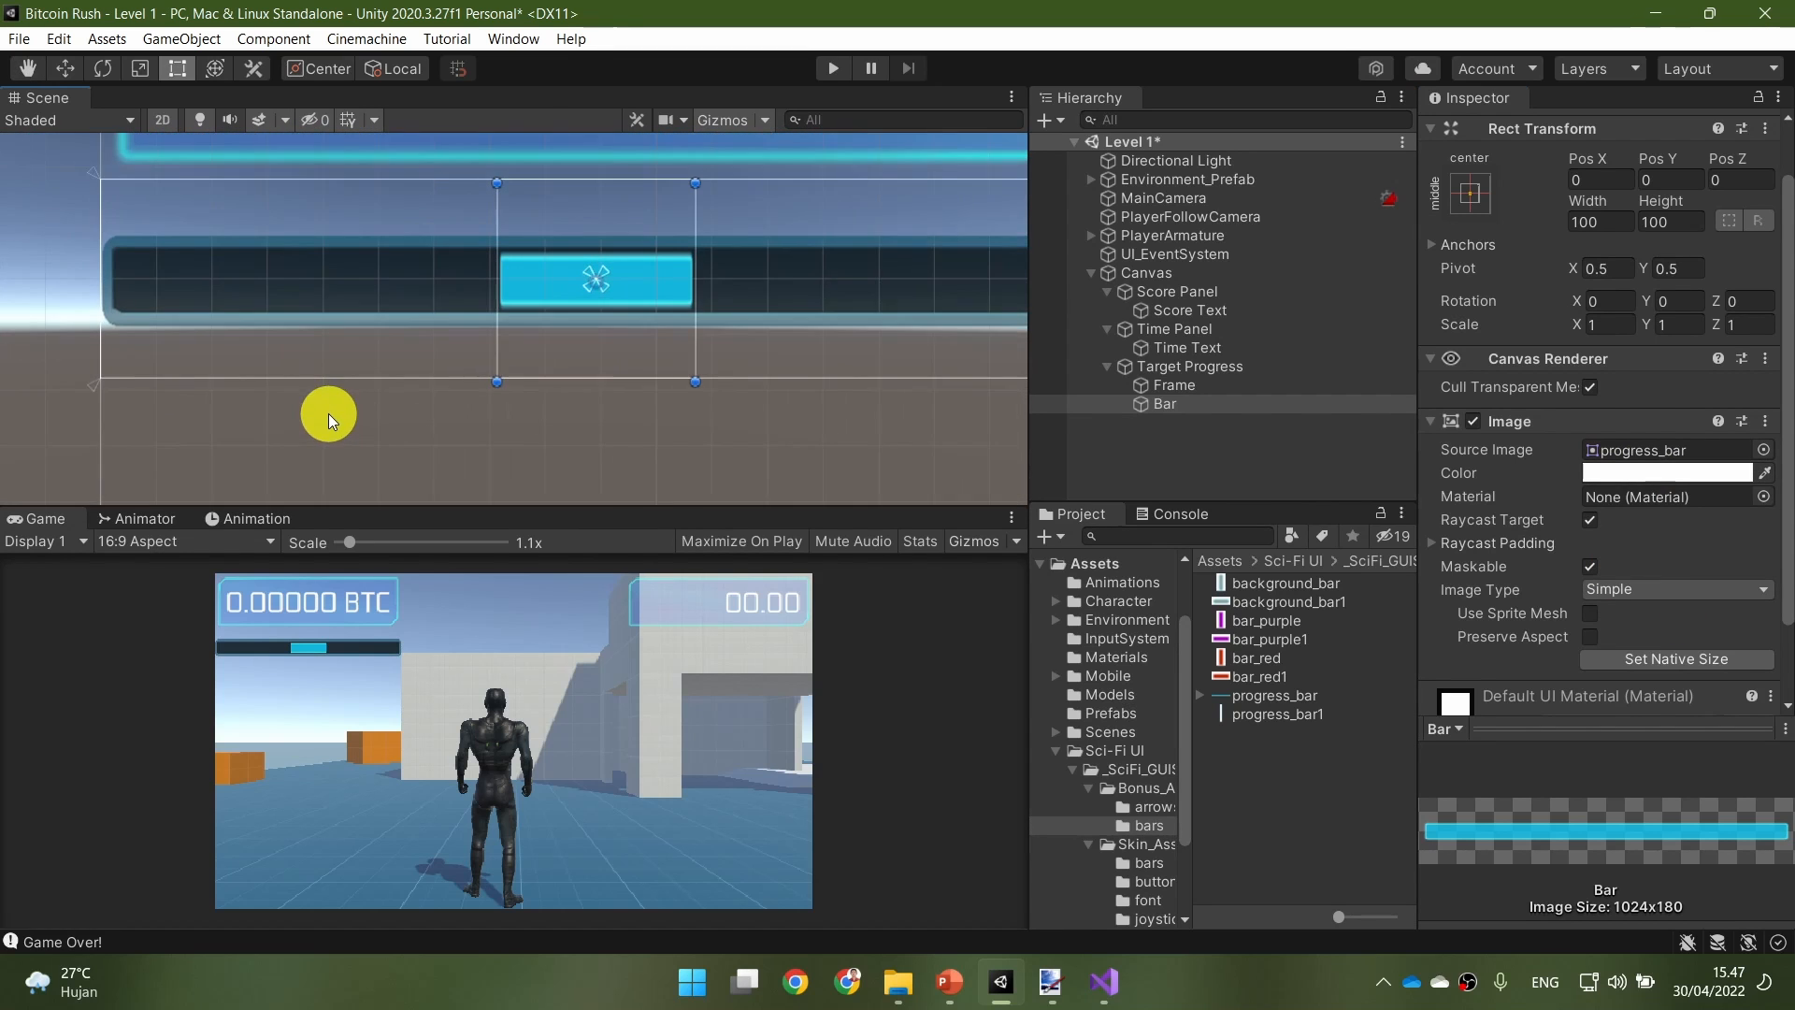
middle_click_drag(352, 333, 366, 378)
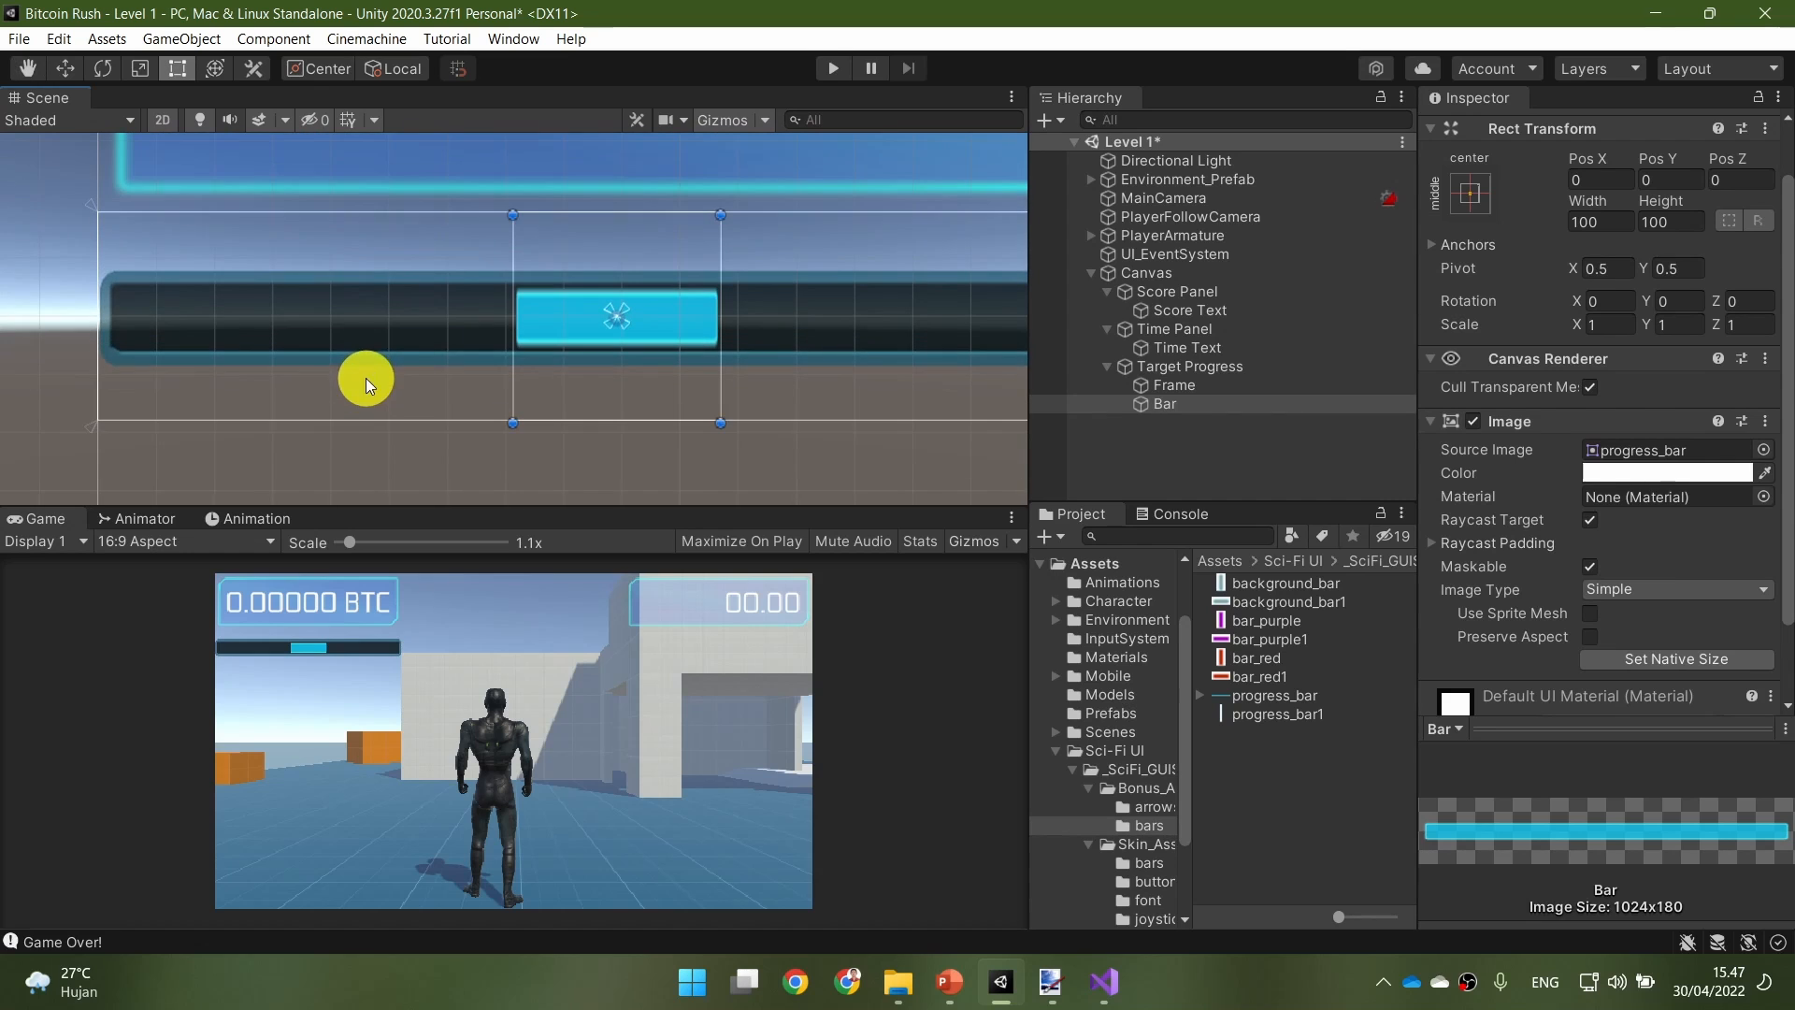
left_click(1476, 195)
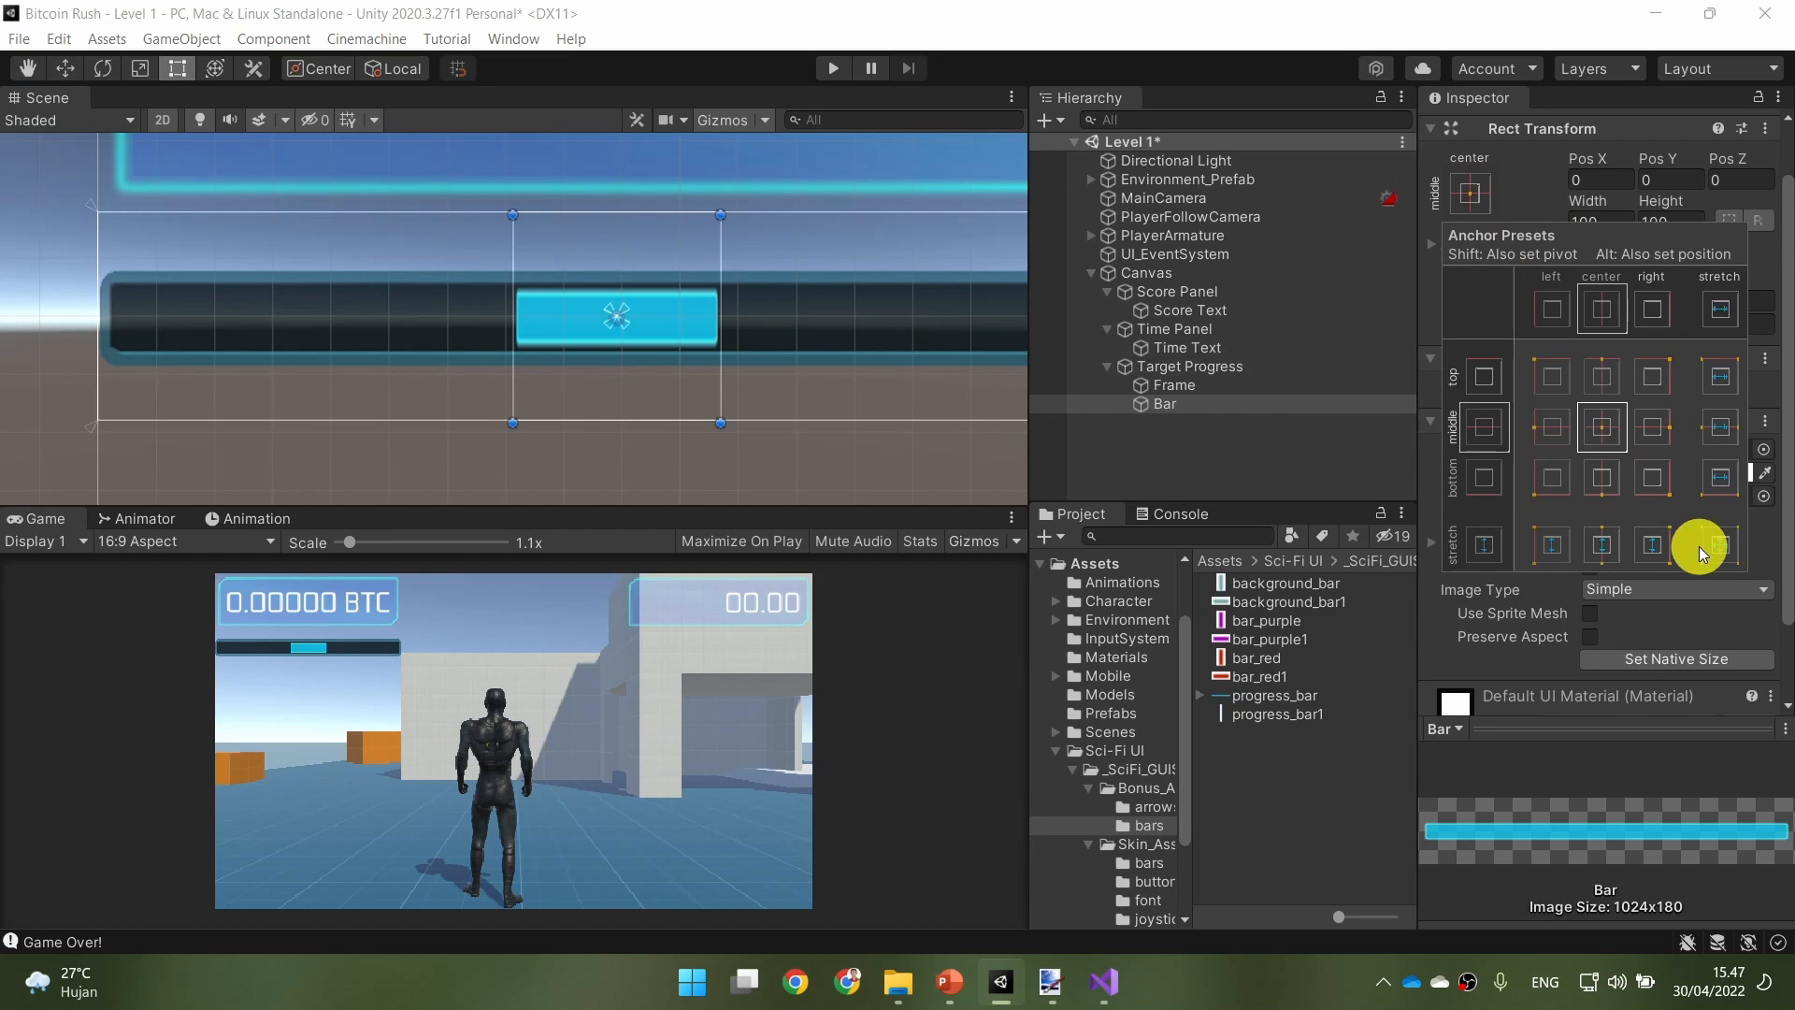
left_click(1725, 540)
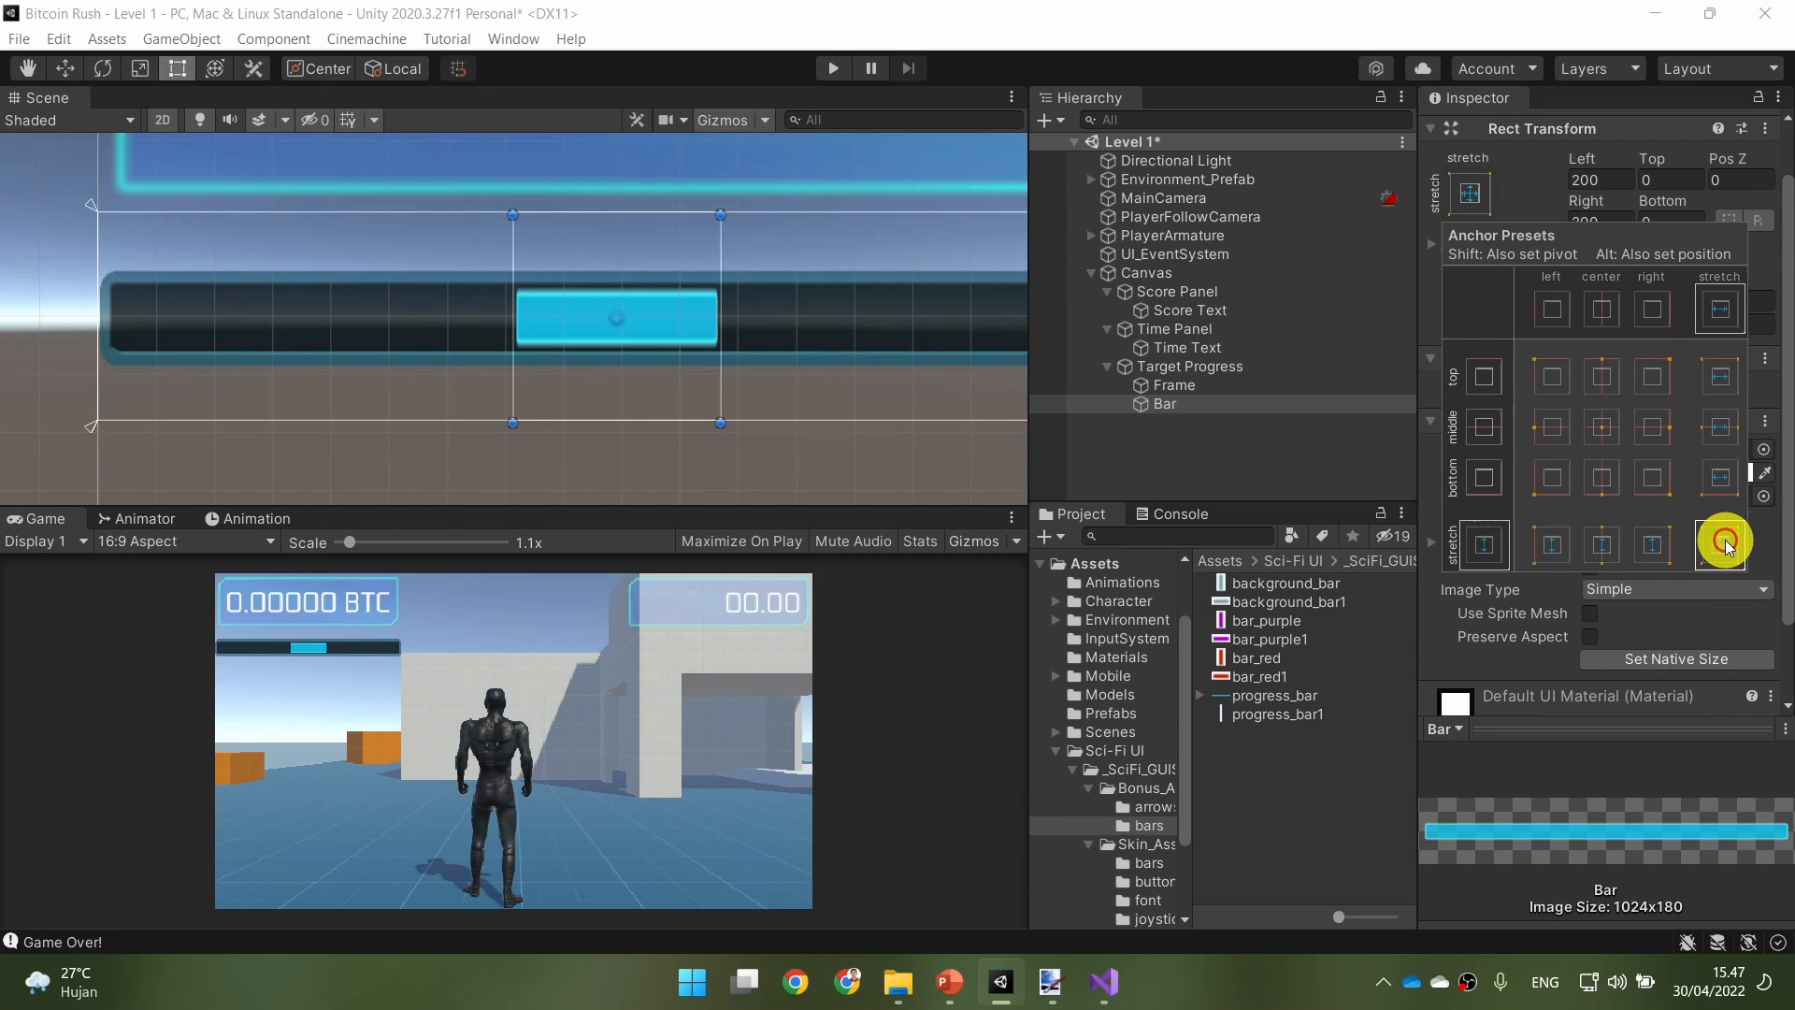
Step: Stretch Bar to fill the whole Target Progress area with all offsets at 0, and check it against Frame
left_click(1725, 540, "alt")
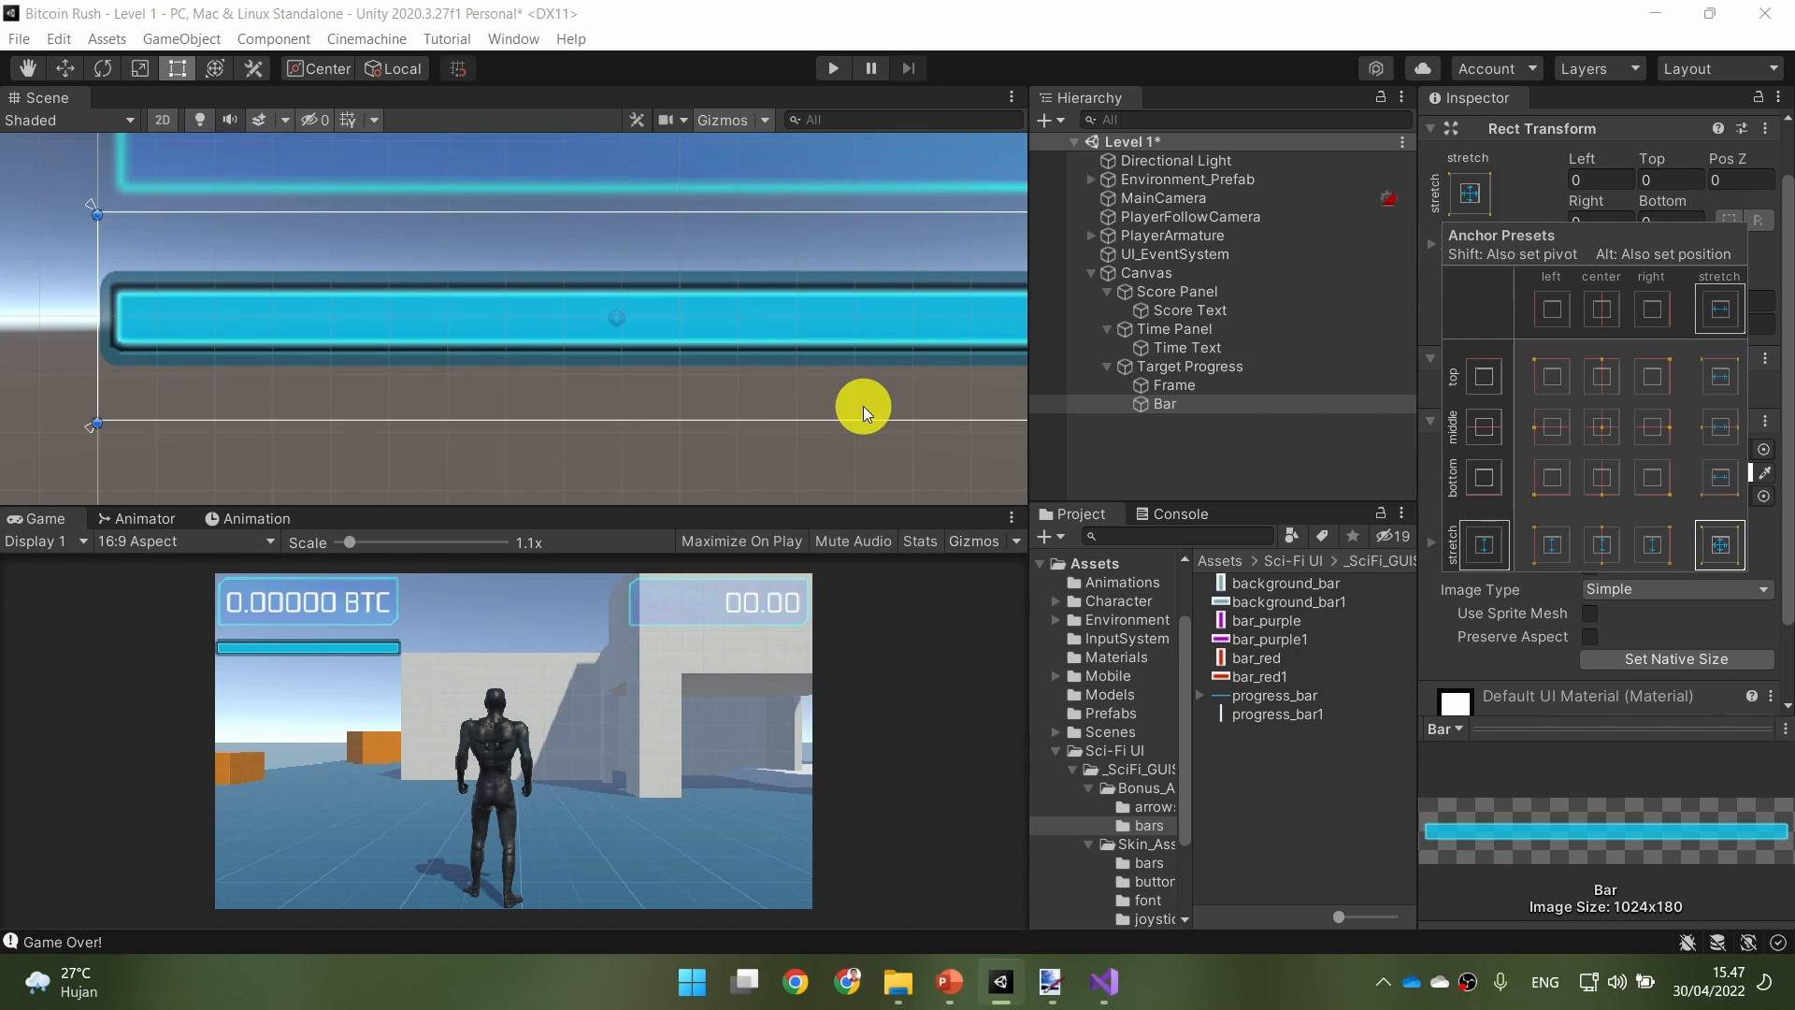
middle_click_drag(862, 406, 593, 380)
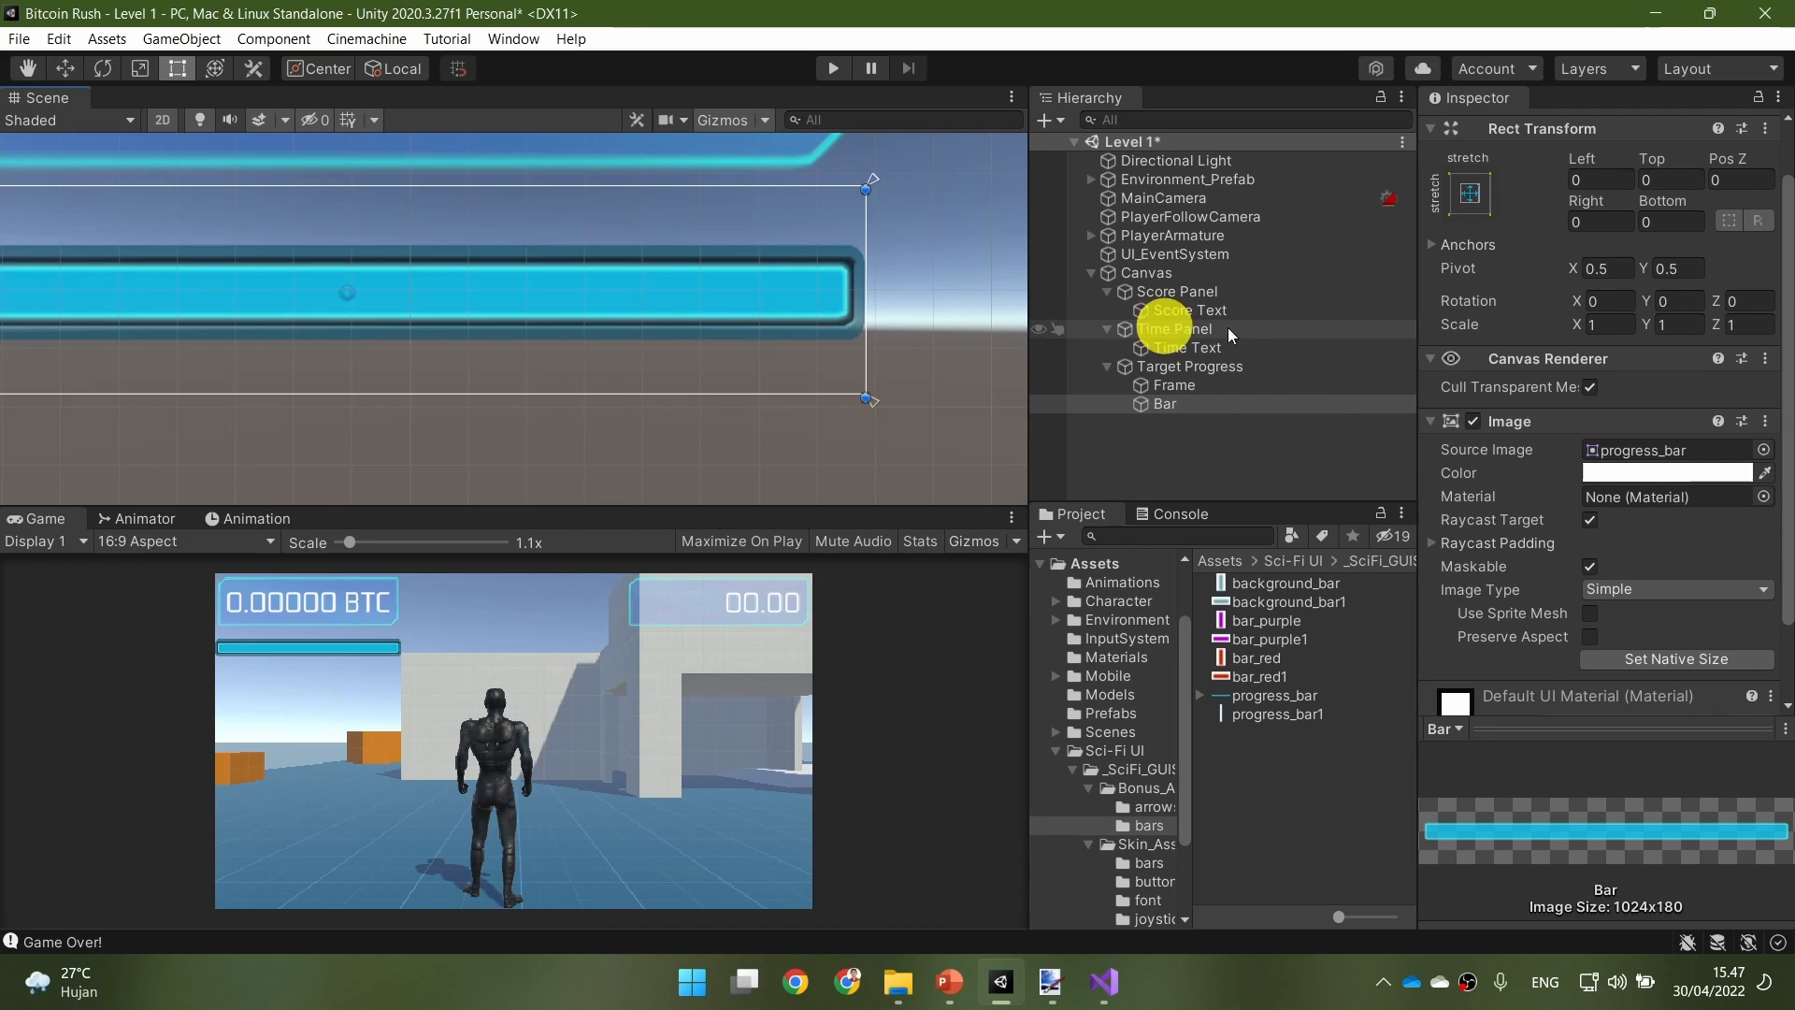
left_click(1269, 378)
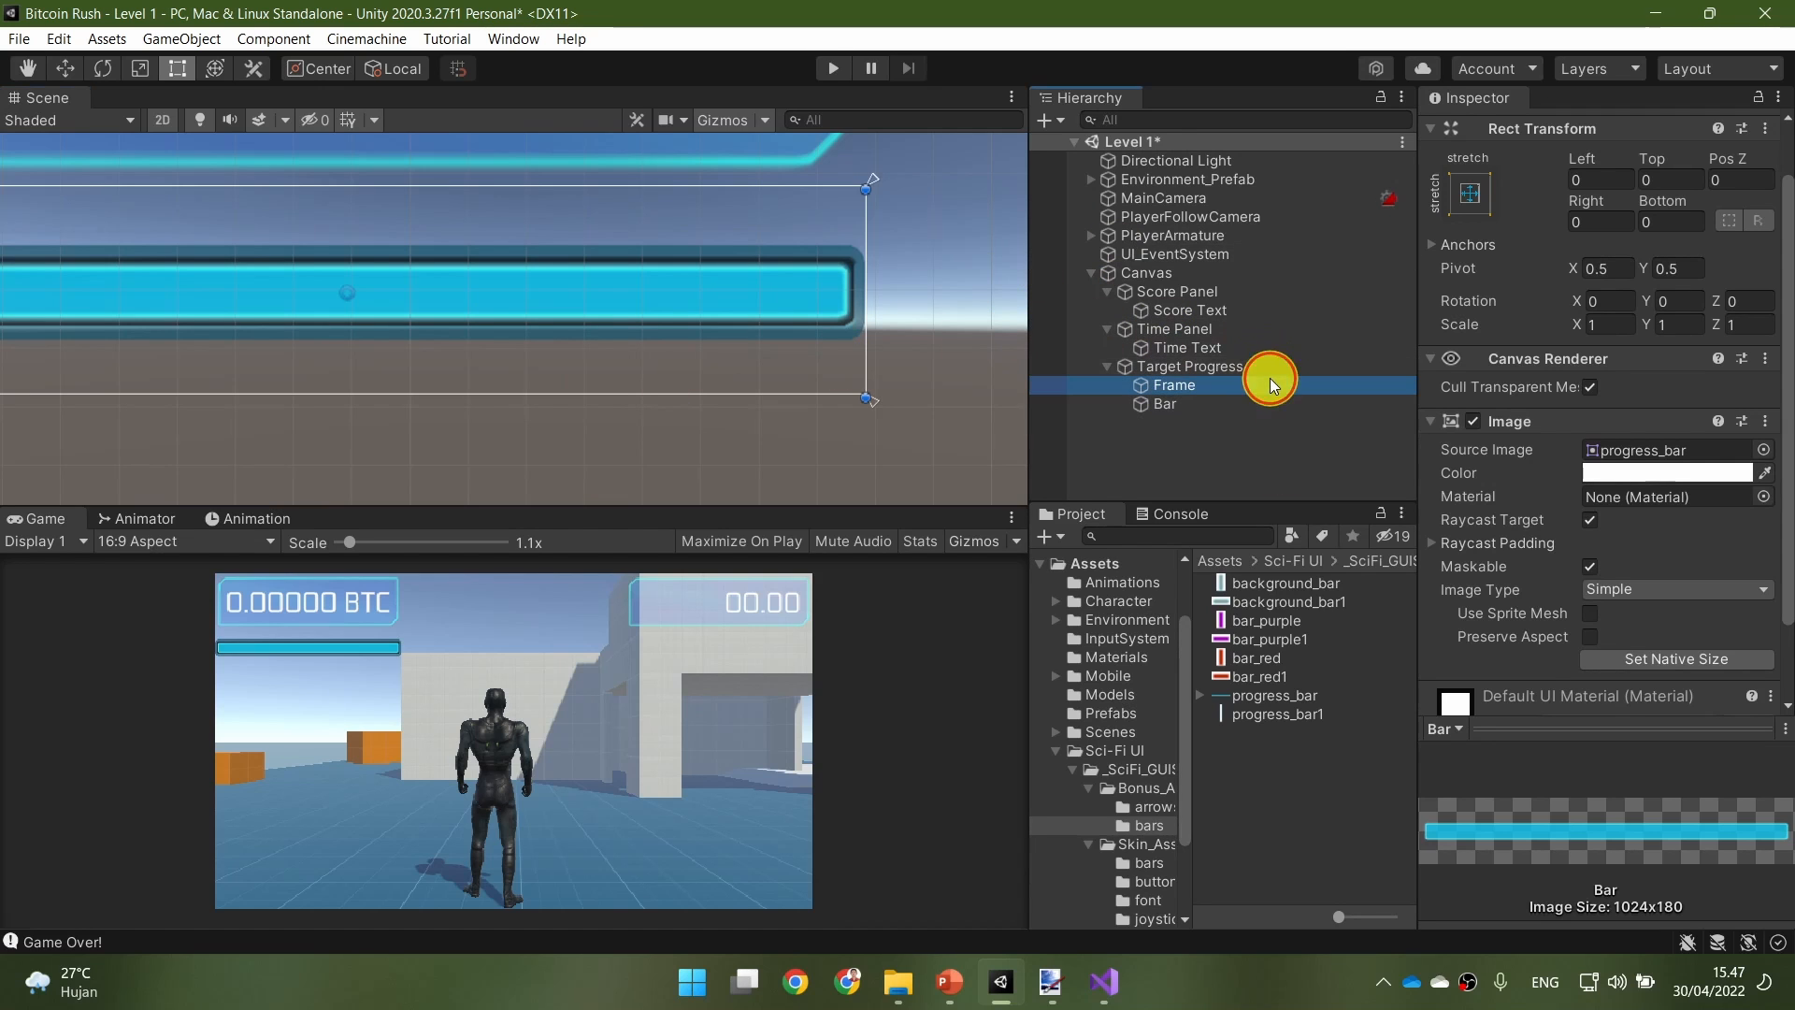
left_click(1287, 368)
left_click(1291, 387)
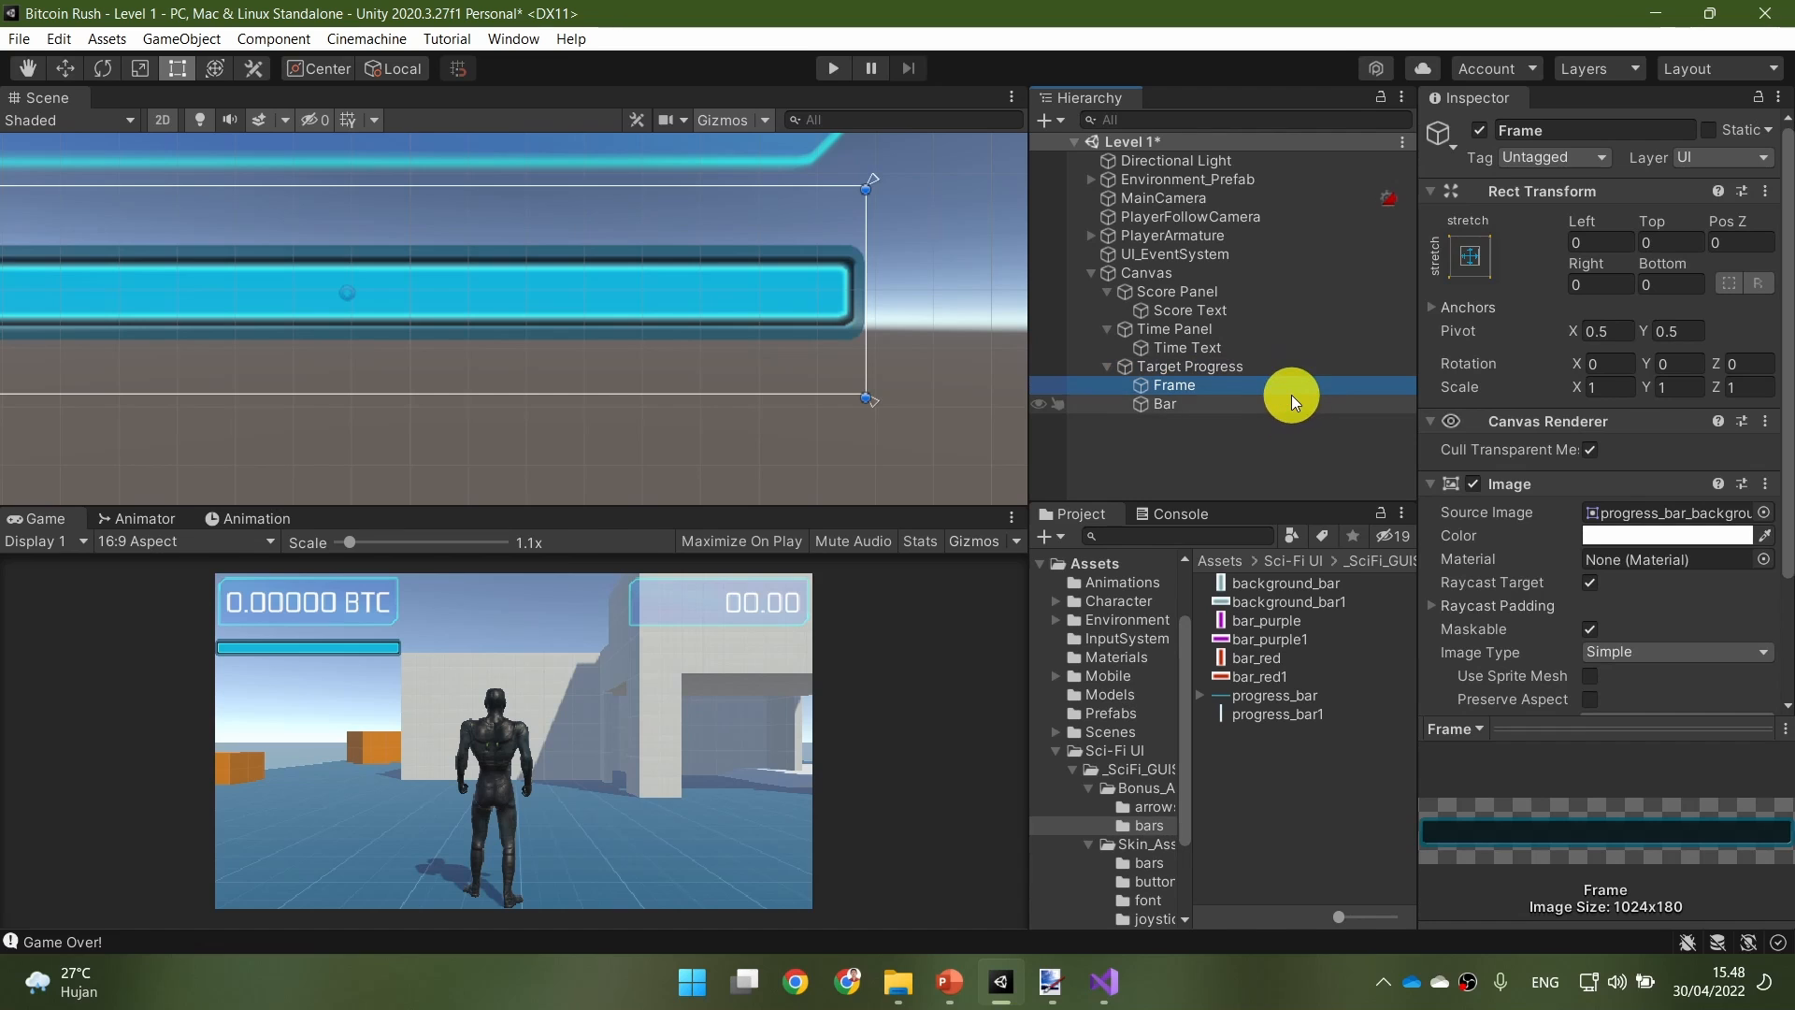
Step: Set the Bar image's type to Filled with the Horizontal fill method
left_click(1296, 405)
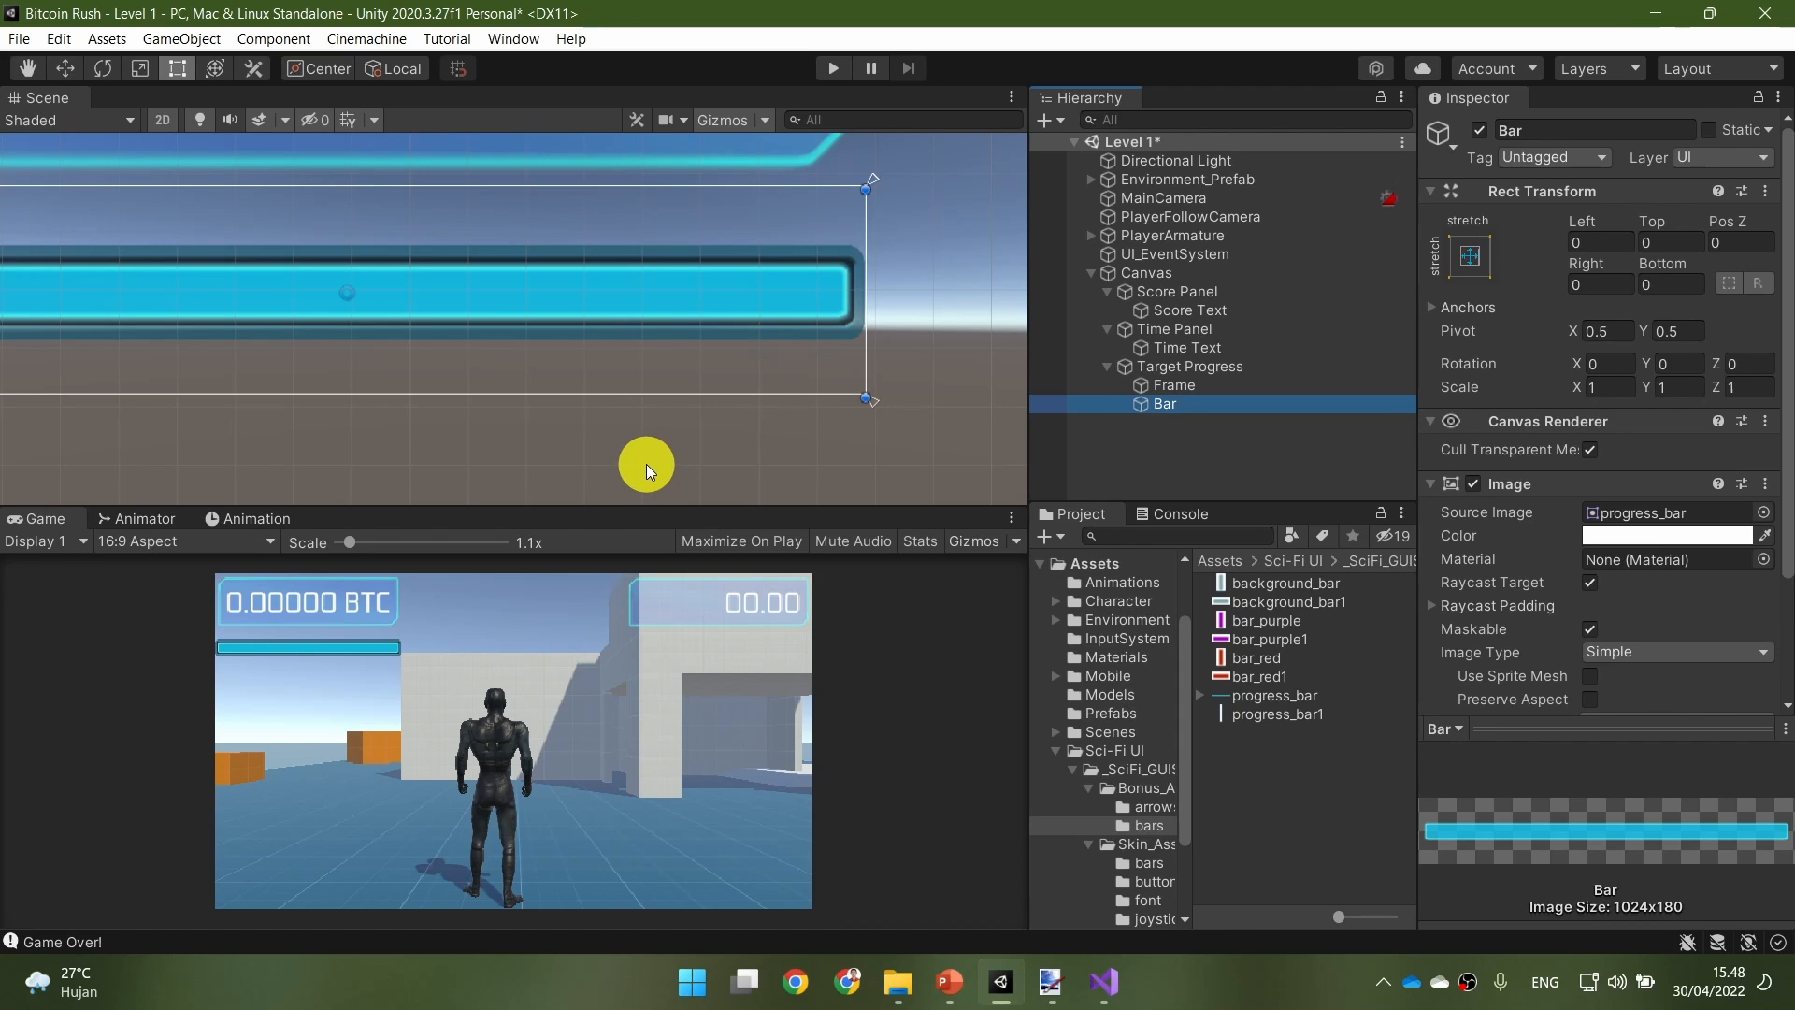
scroll(1657, 594, "down", 3)
left_click(1669, 497)
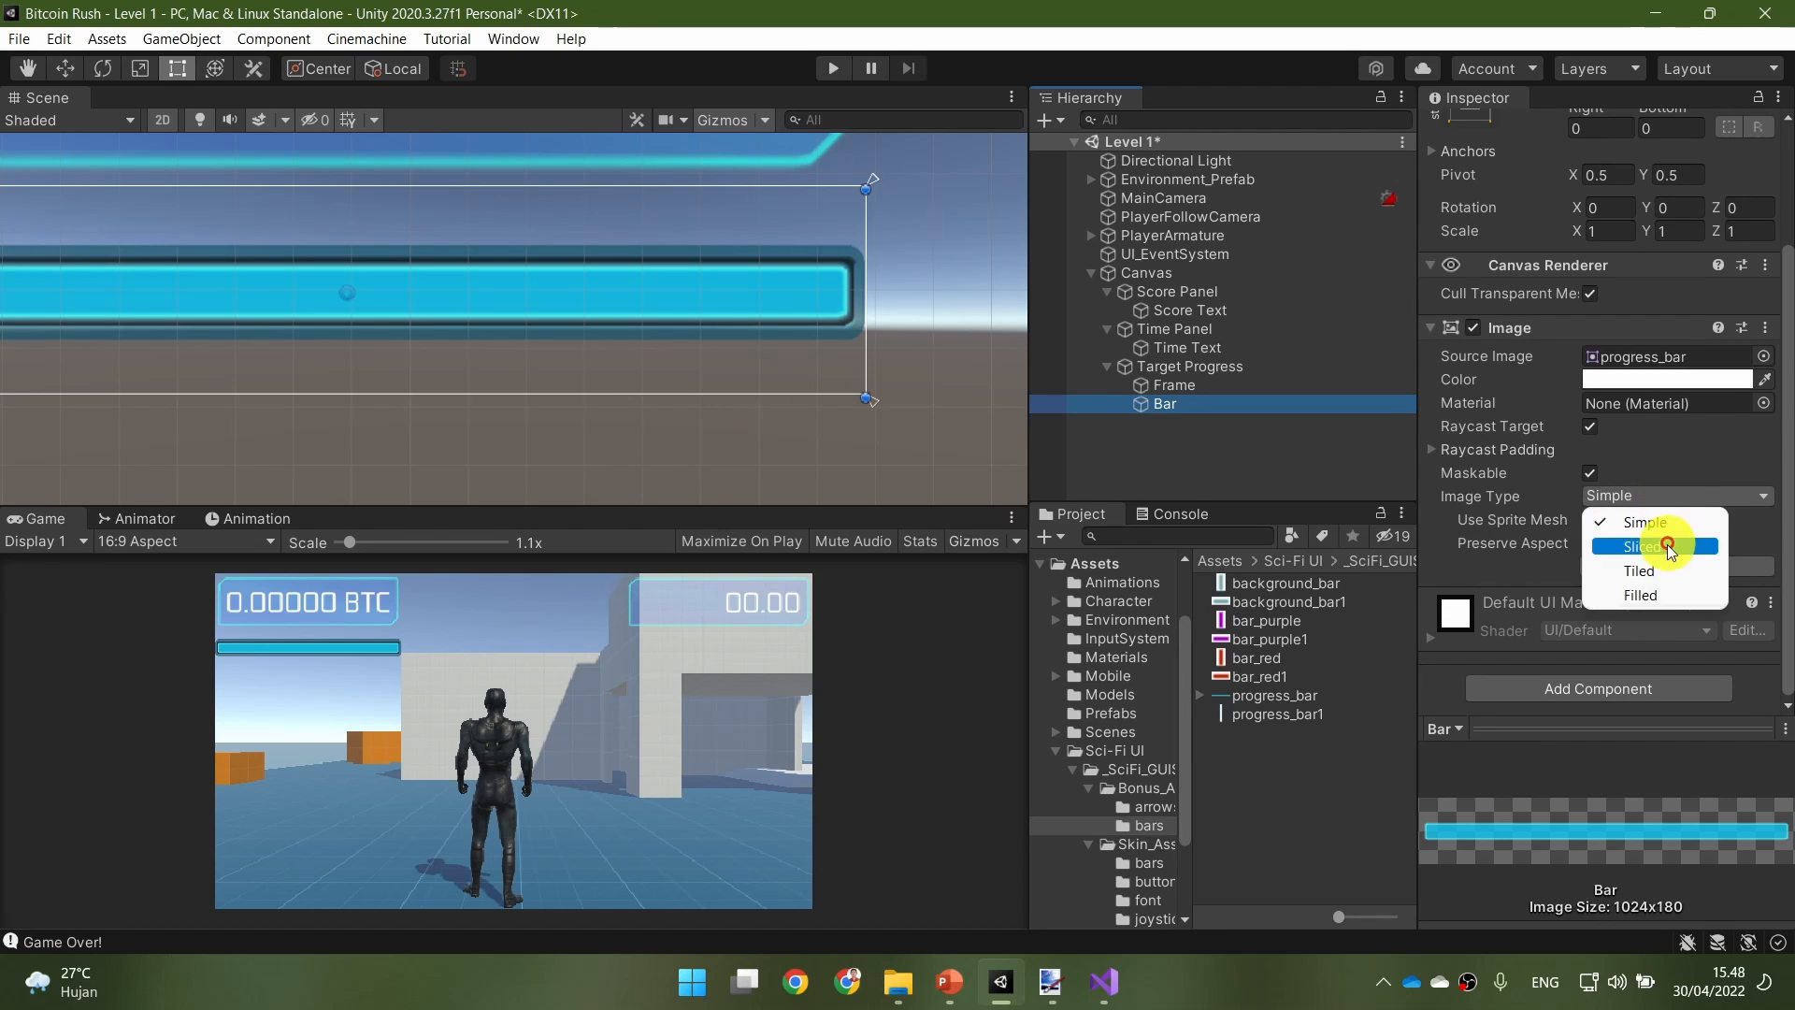
left_click(1675, 598)
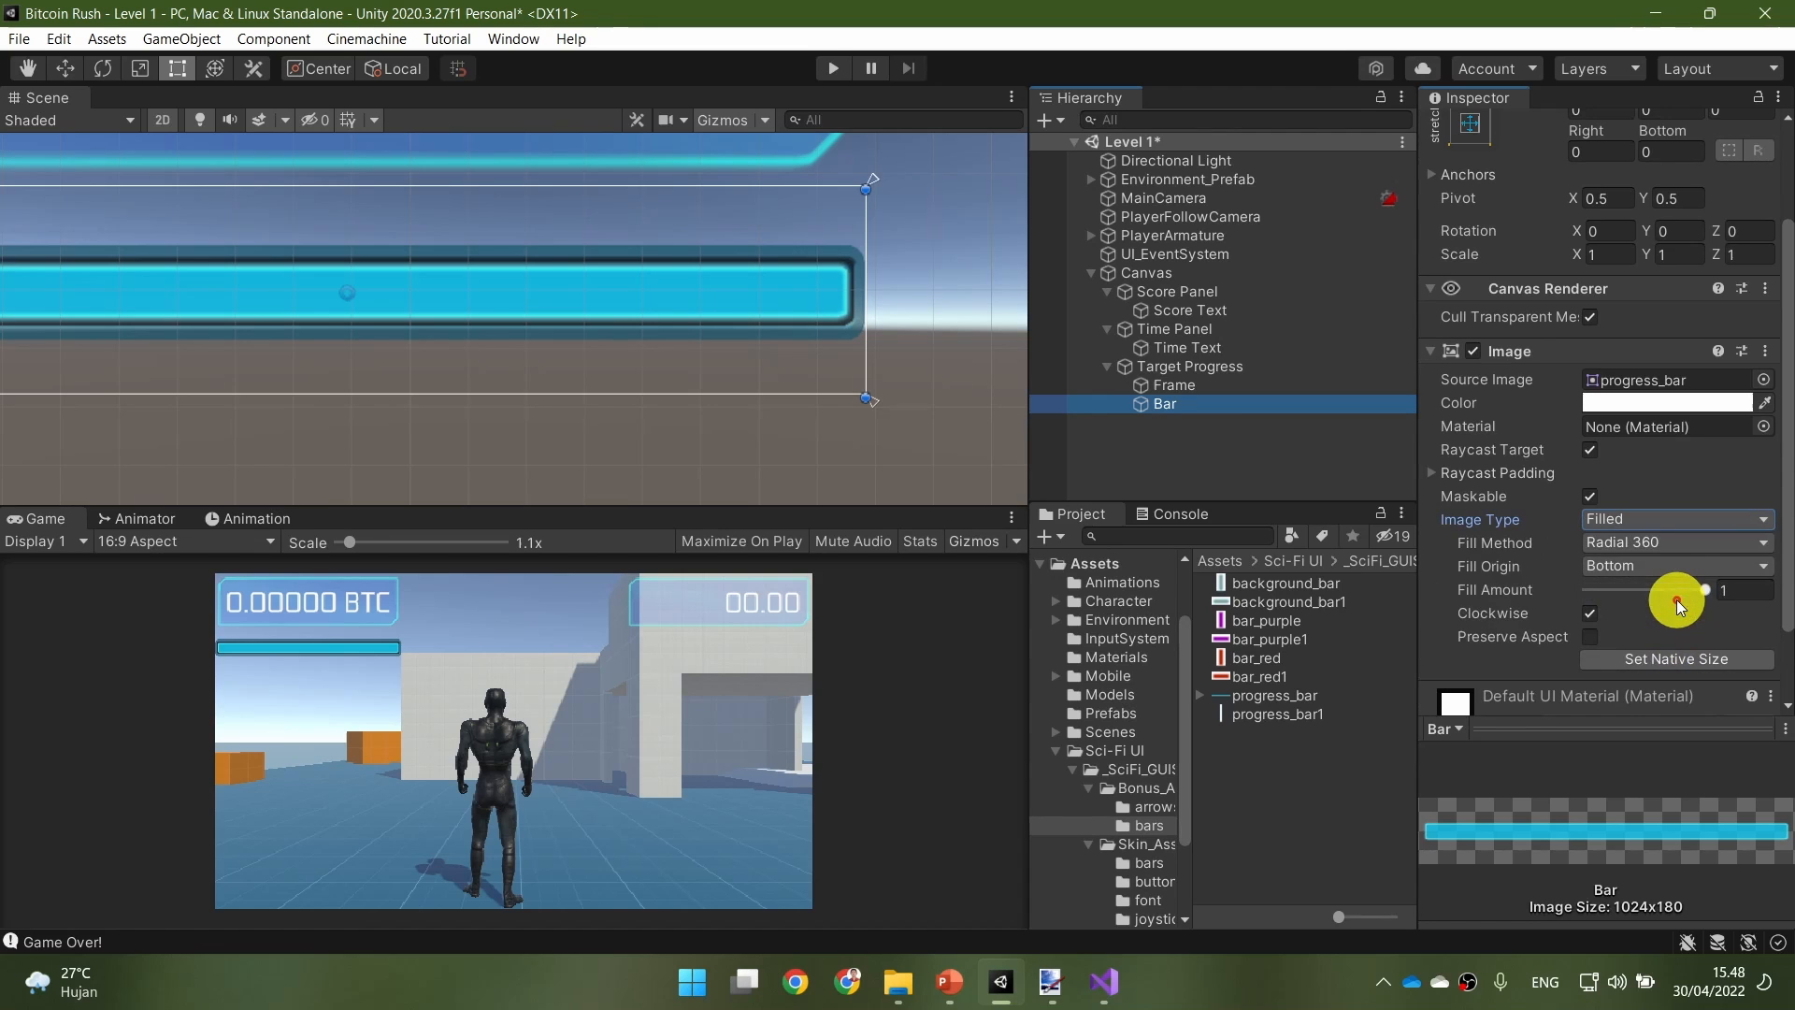
left_click(1680, 543)
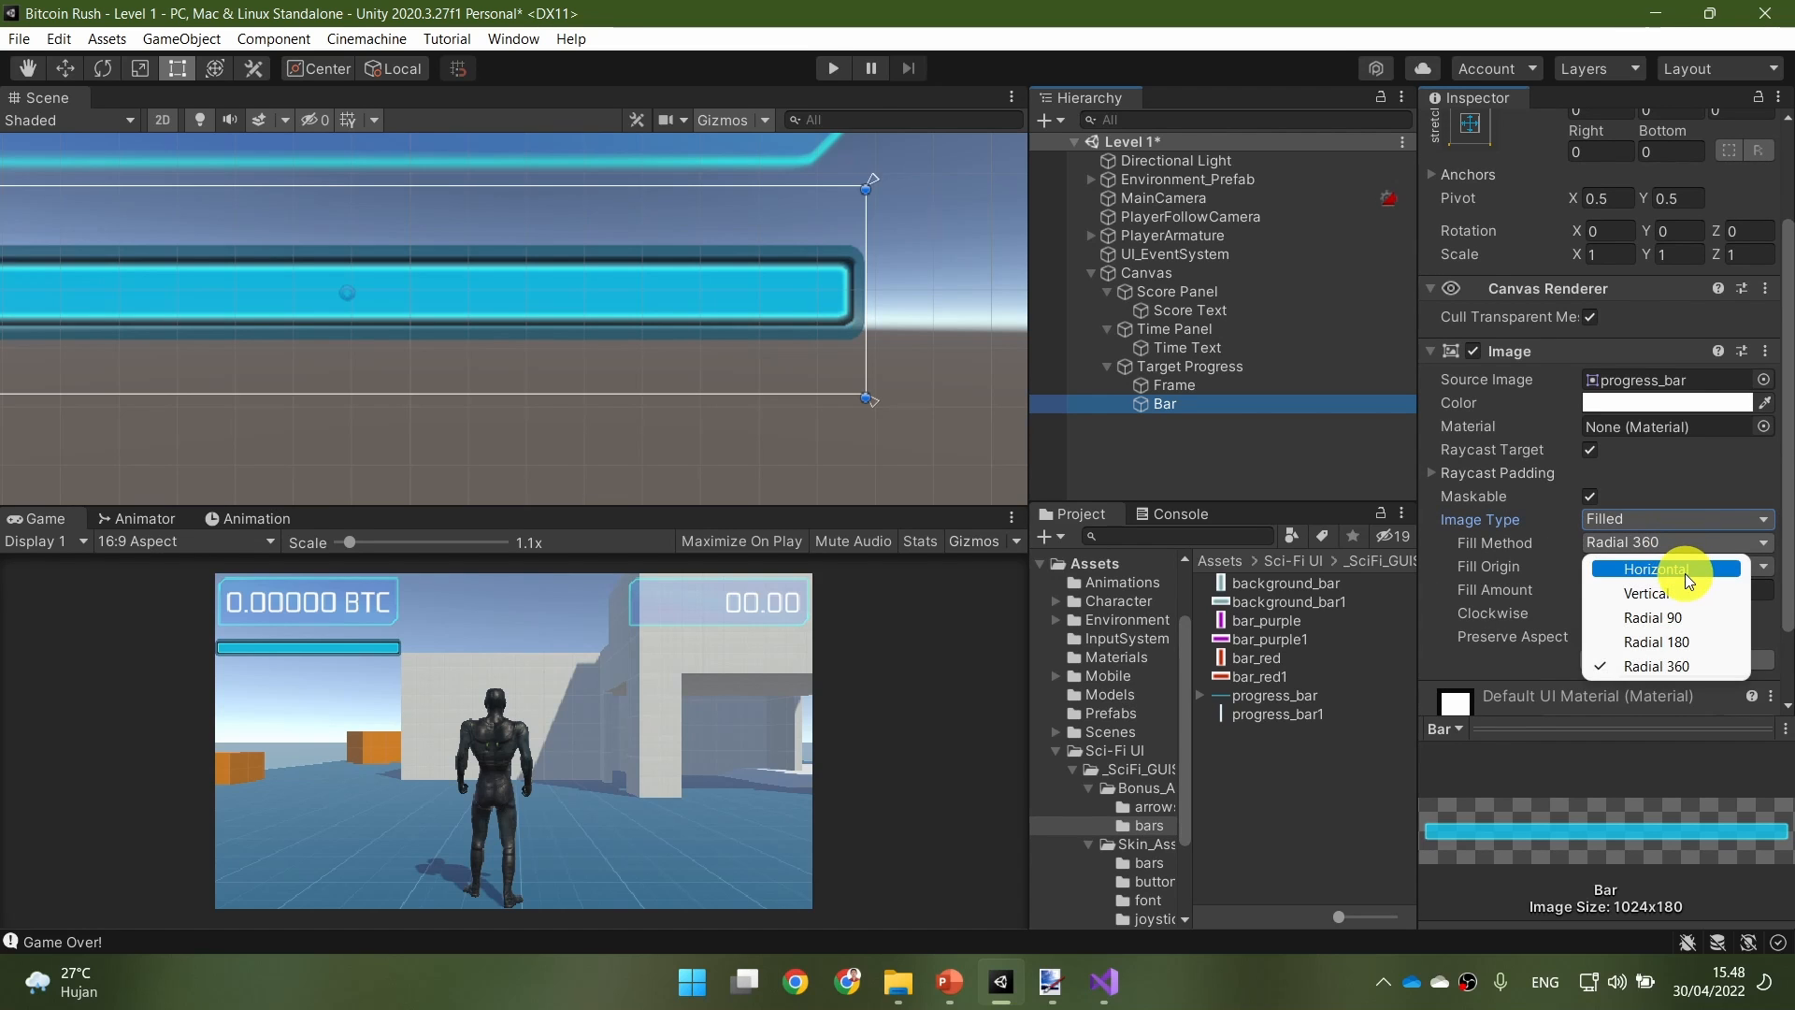
left_click(1685, 574)
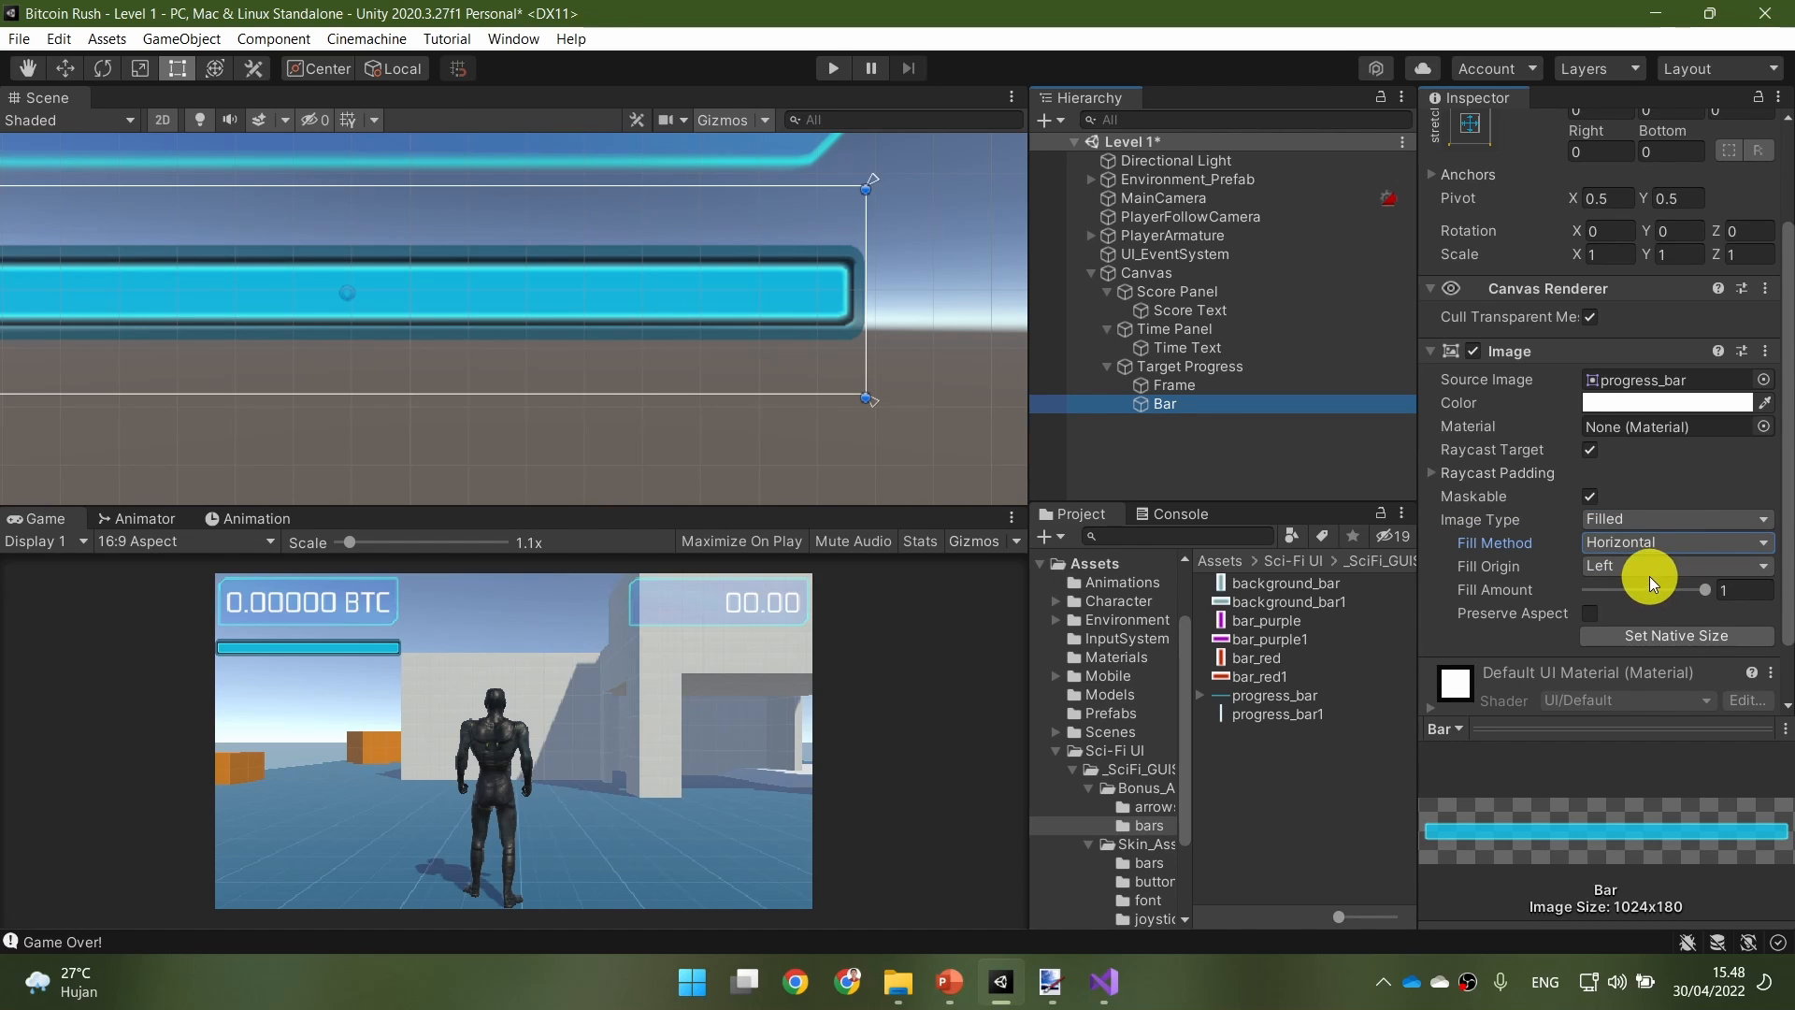
Step: Try out the Bar image's Fill Amount to preview the horizontal fill in the scene
scroll(761, 405, "down", 5)
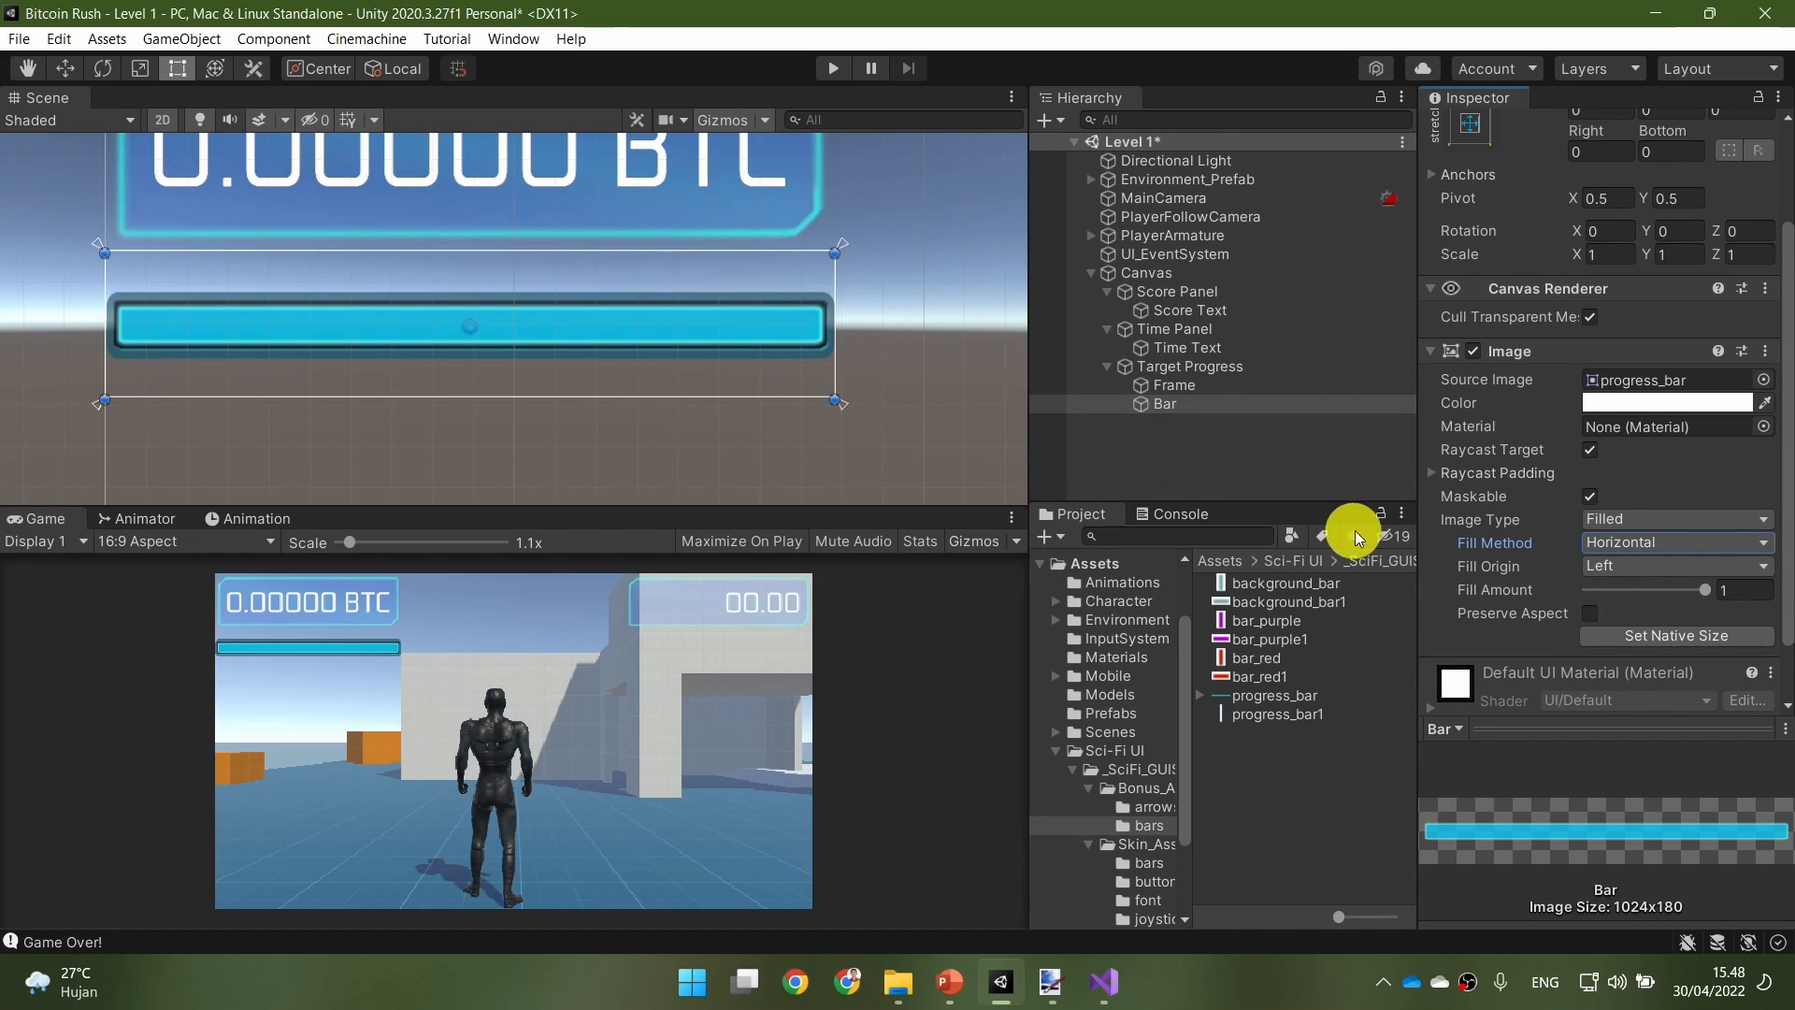
left_click(1708, 589)
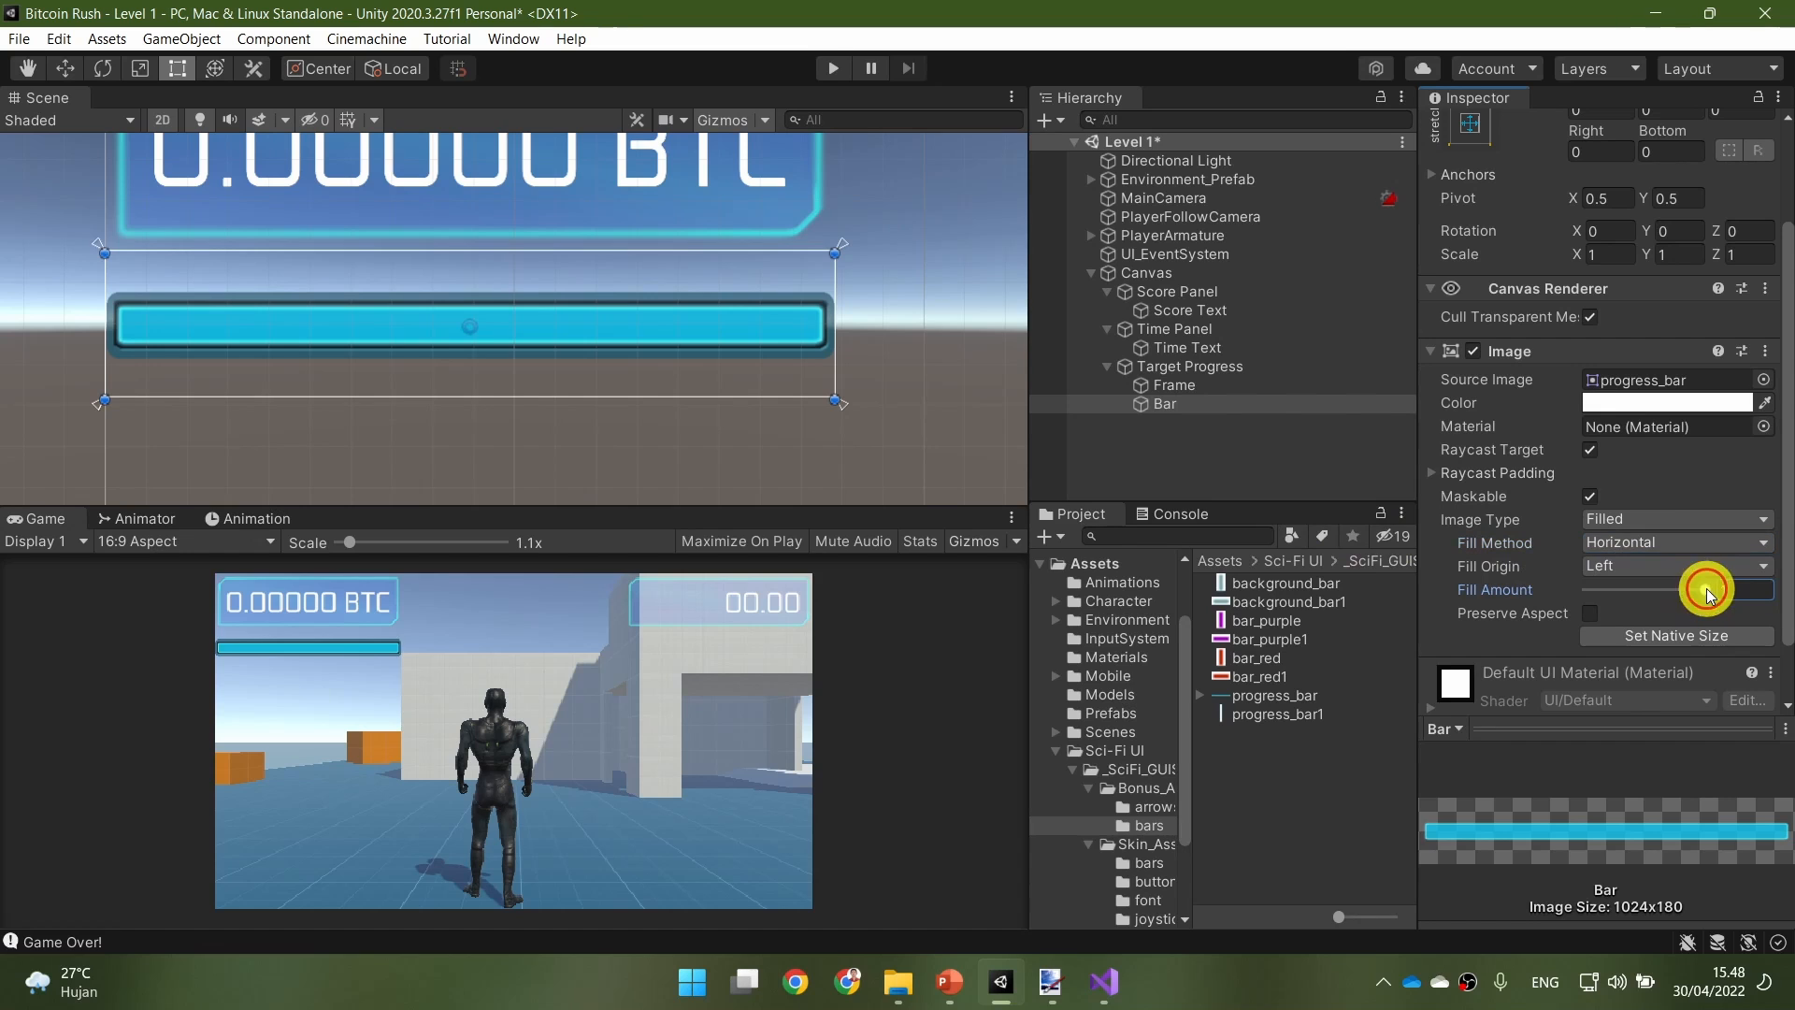
mouse_move(1708, 593)
left_mouse_down()
mouse_move(1580, 609)
mouse_move(1728, 597)
mouse_move(1573, 620)
mouse_move(1715, 587)
mouse_move(1569, 604)
mouse_move(1621, 592)
mouse_move(1721, 589)
mouse_move(1563, 615)
mouse_move(1724, 597)
left_mouse_up()
Step: Switch to the PowerPoint slideshow and advance to the Filled Image slide to review its instructions
left_click(953, 977)
left_click(955, 632)
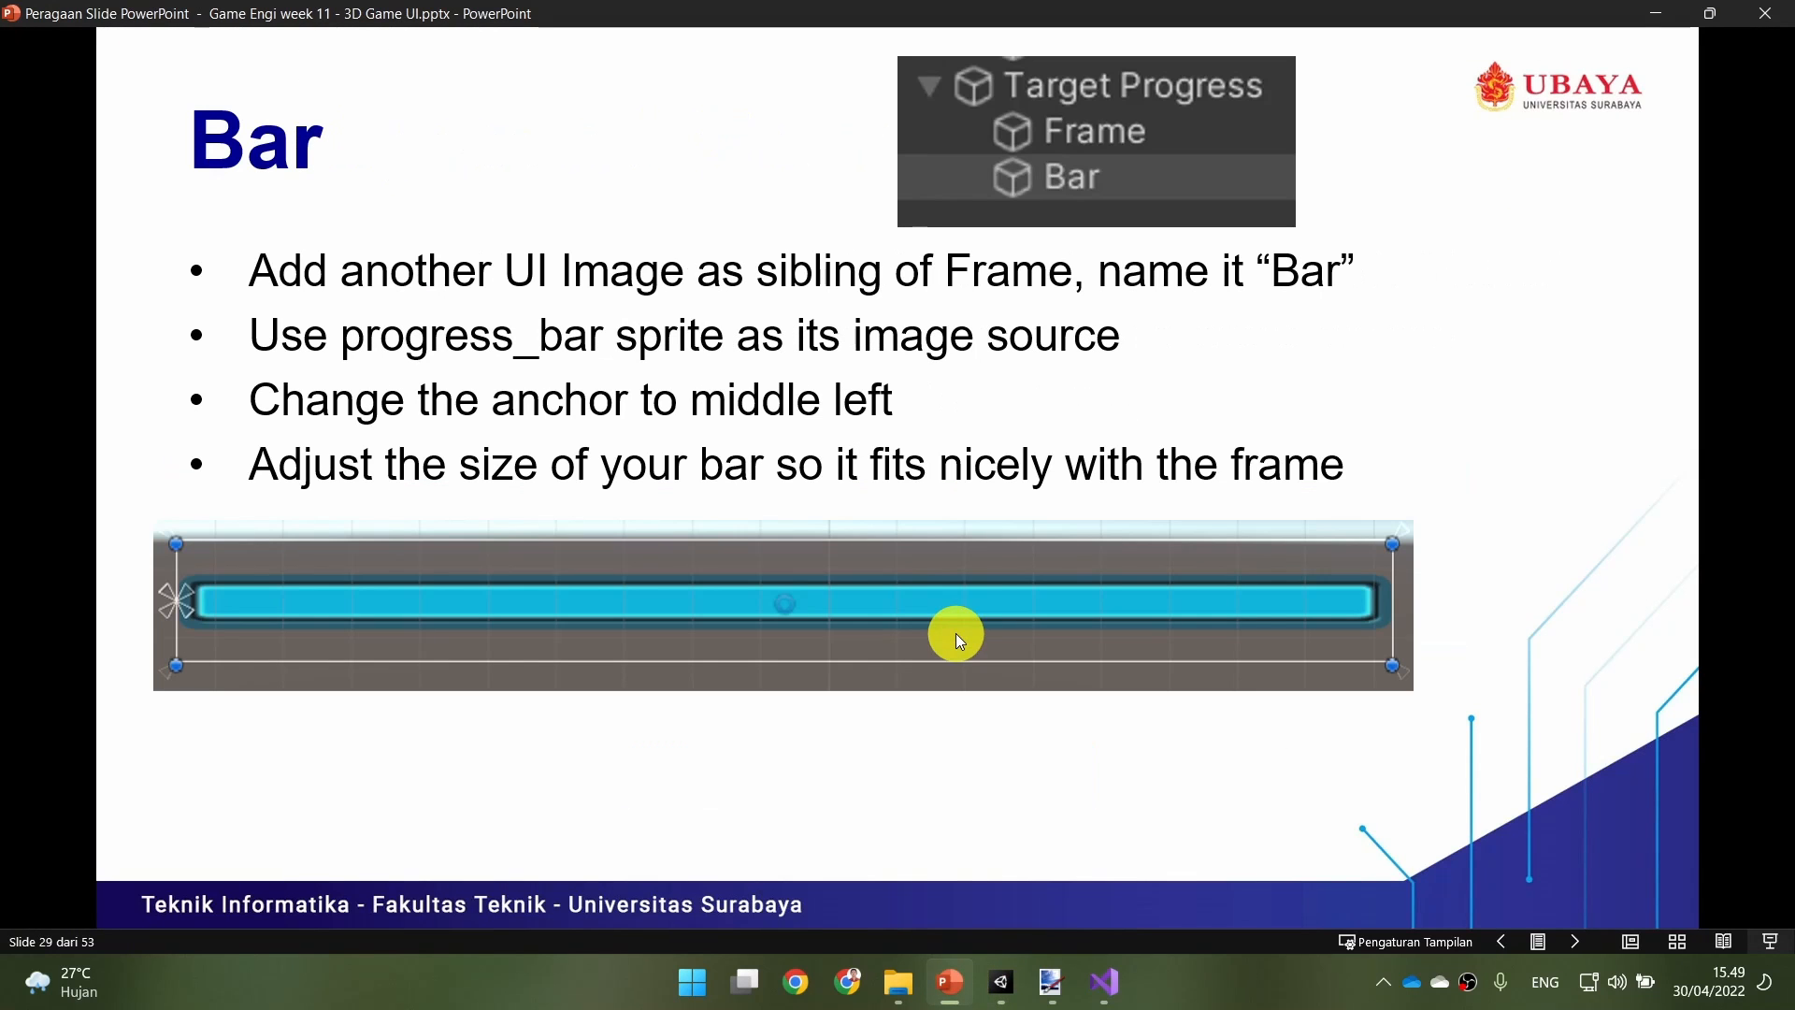
left_click(1335, 425)
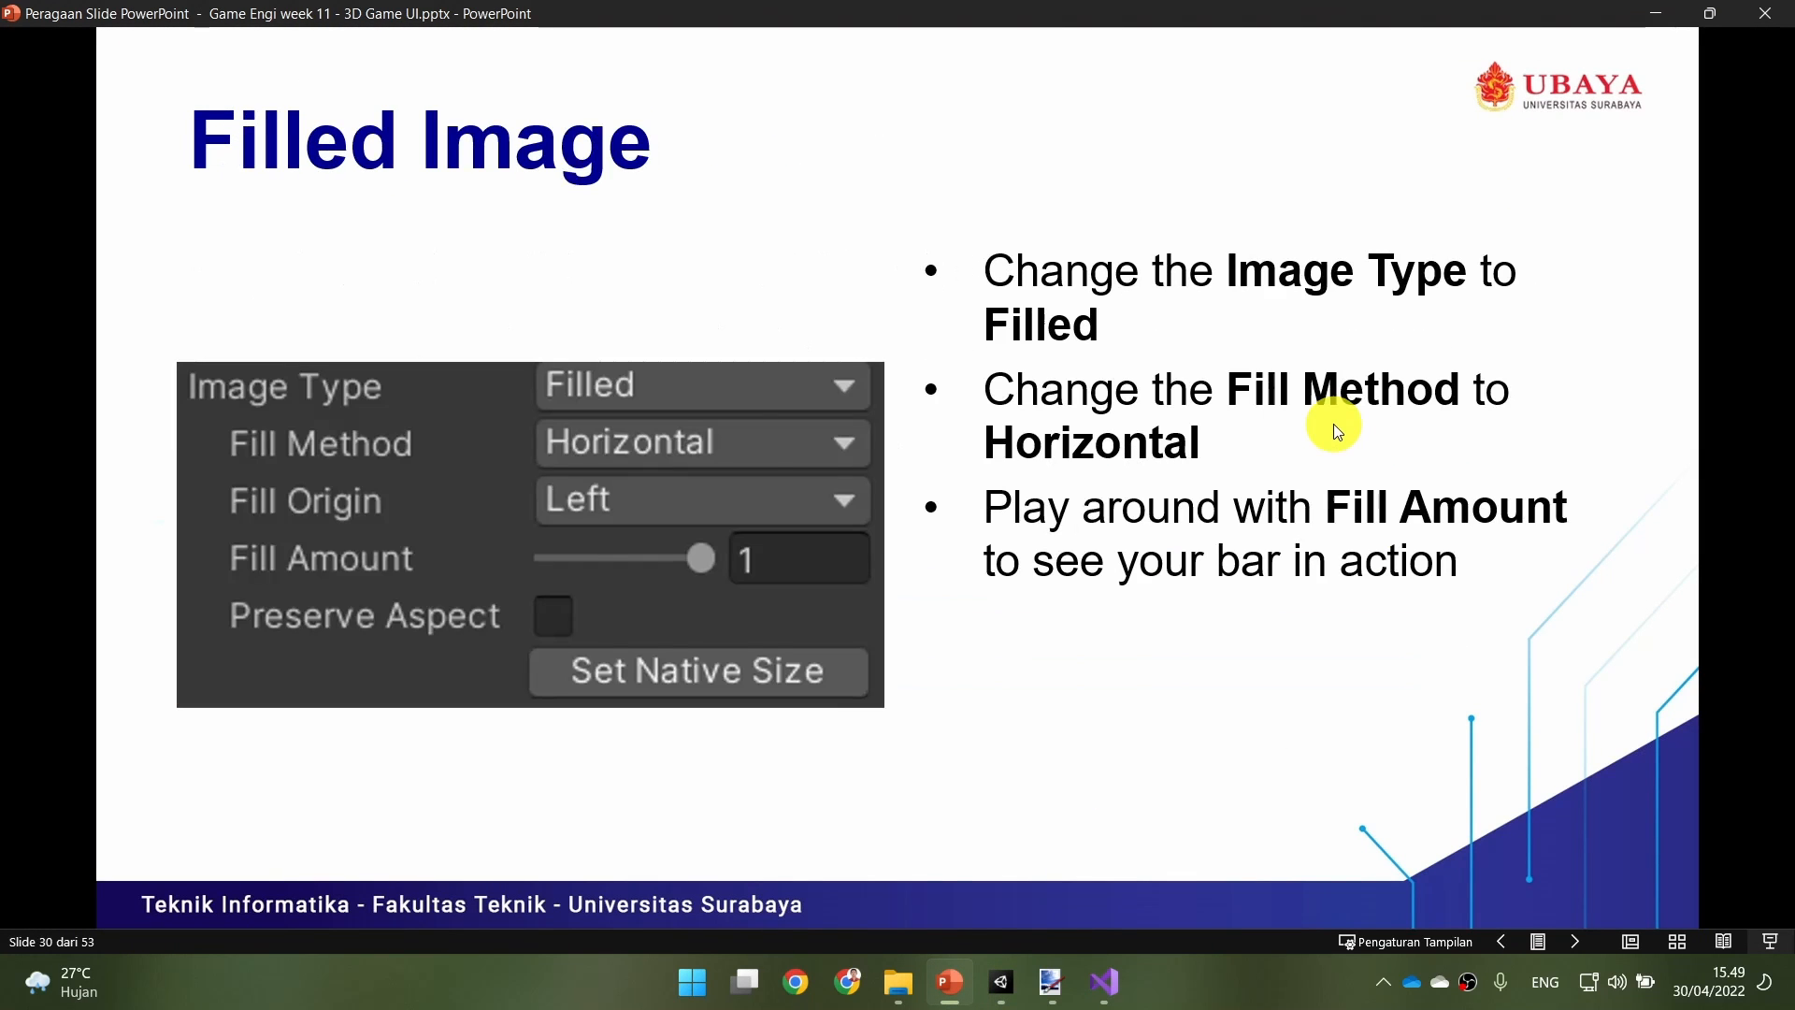
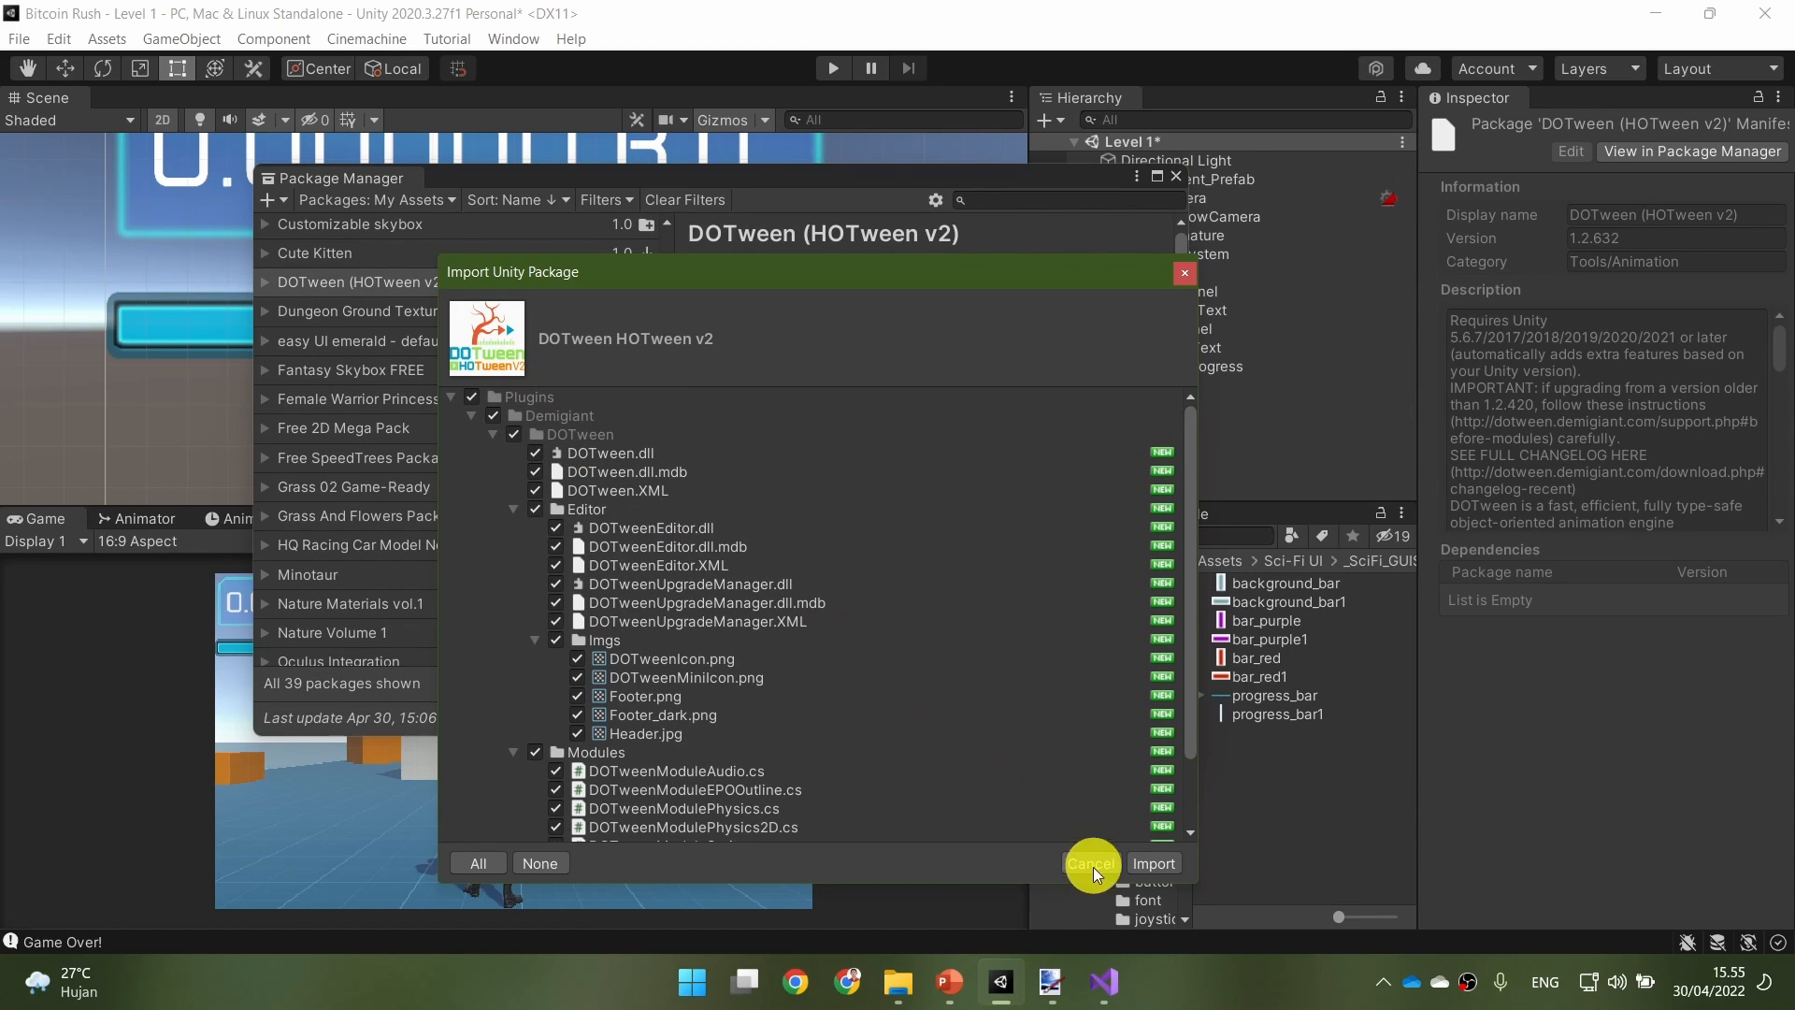
Step: Import all files of the DOTween (HOTween v2) package into the project
left_click(1149, 864)
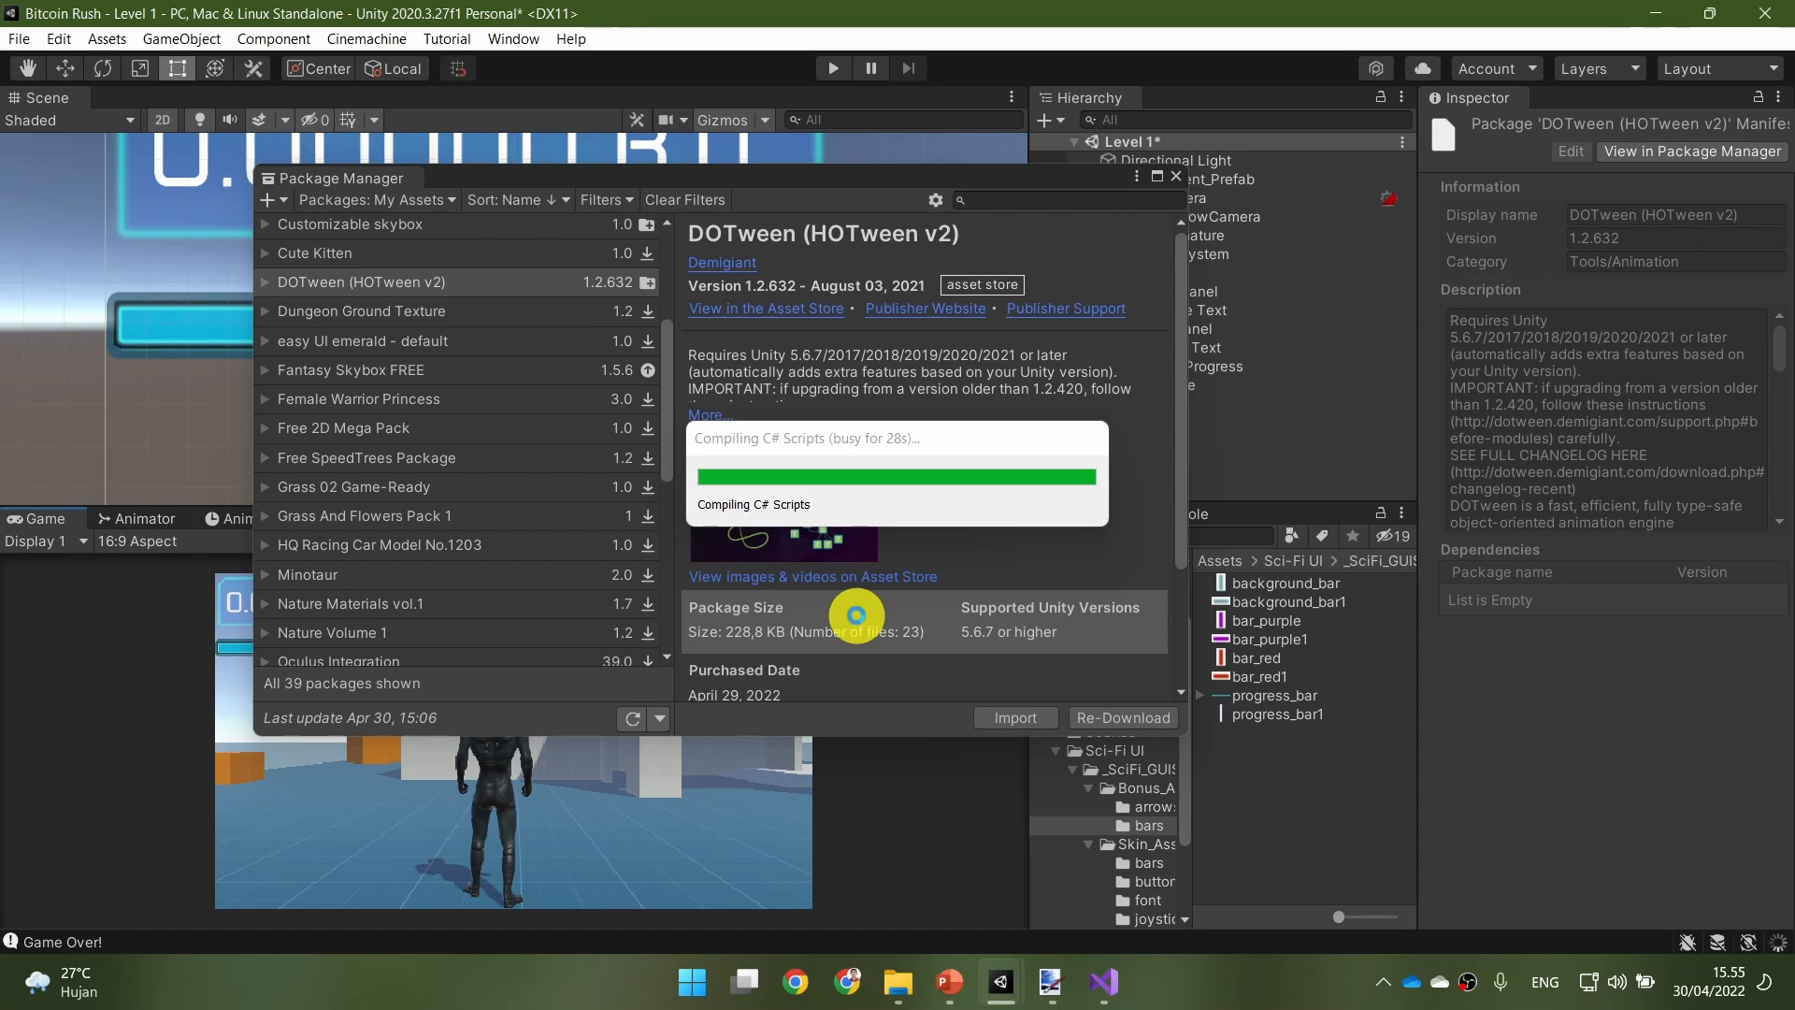
Step: Switch to the PowerPoint slideshow and review the DOTween Setup and Using DOTween slides
left_click(950, 981)
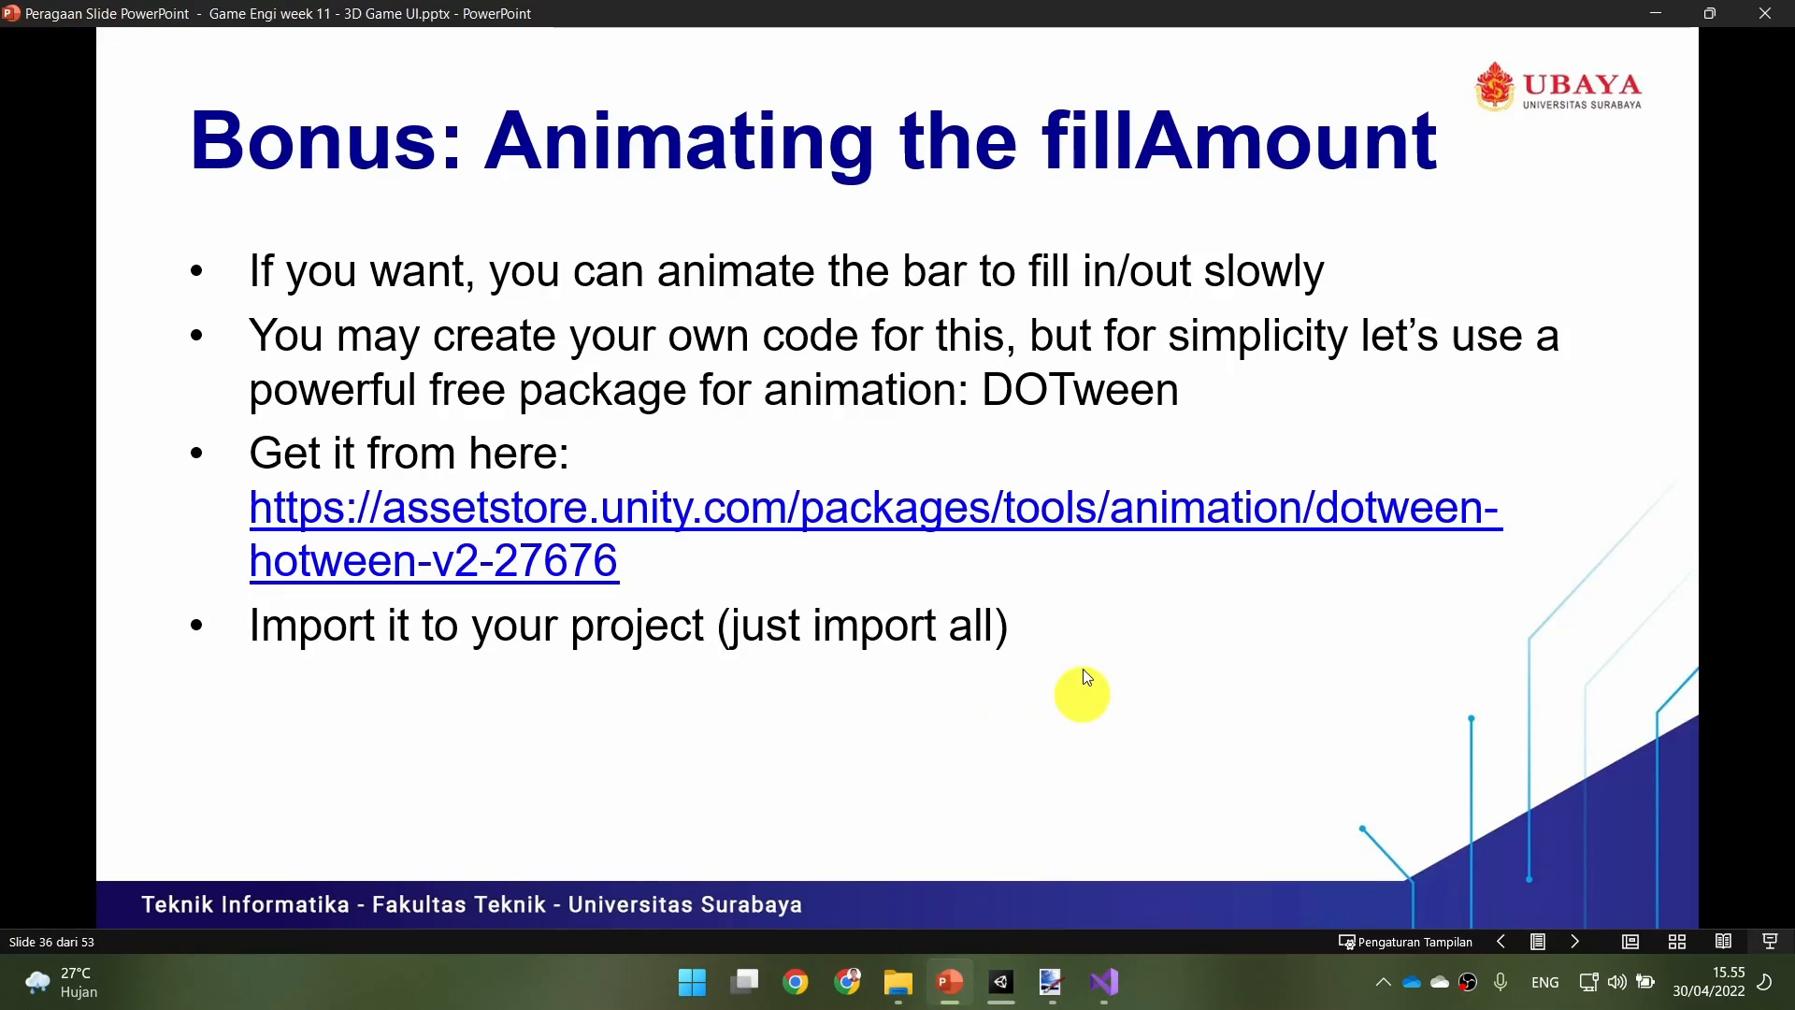
key("Right")
key("Left")
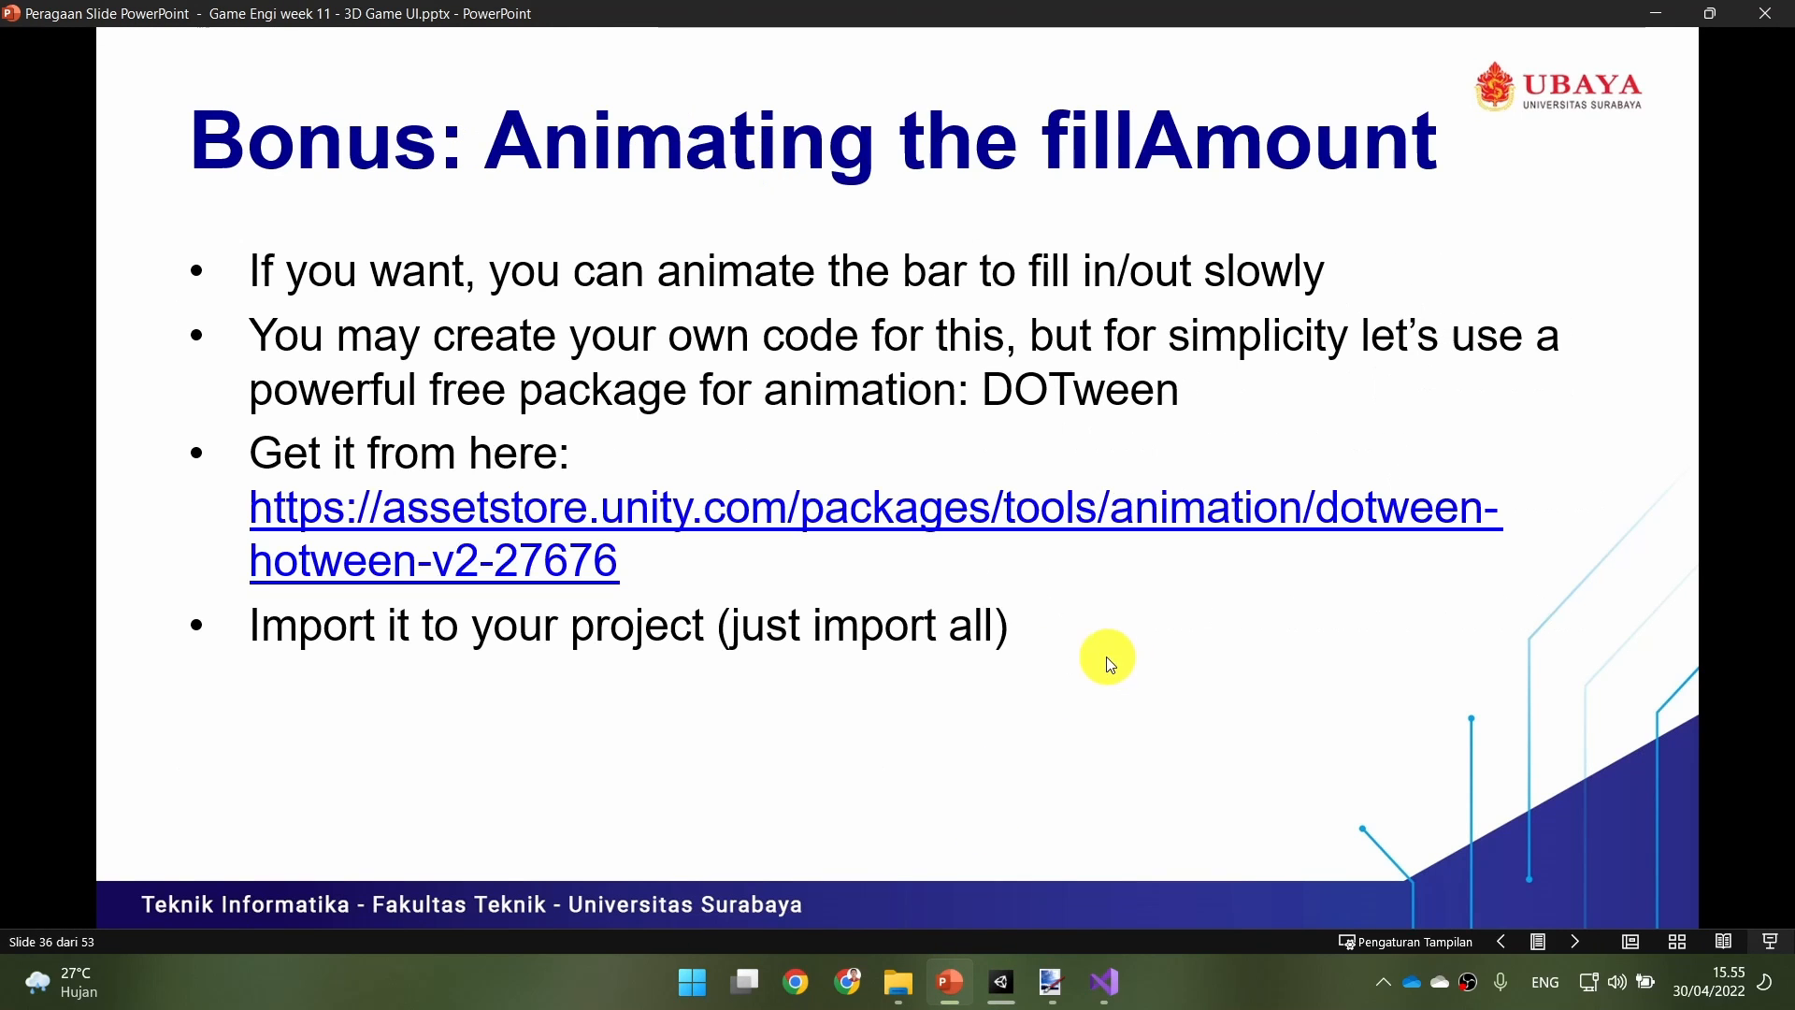
key("Right")
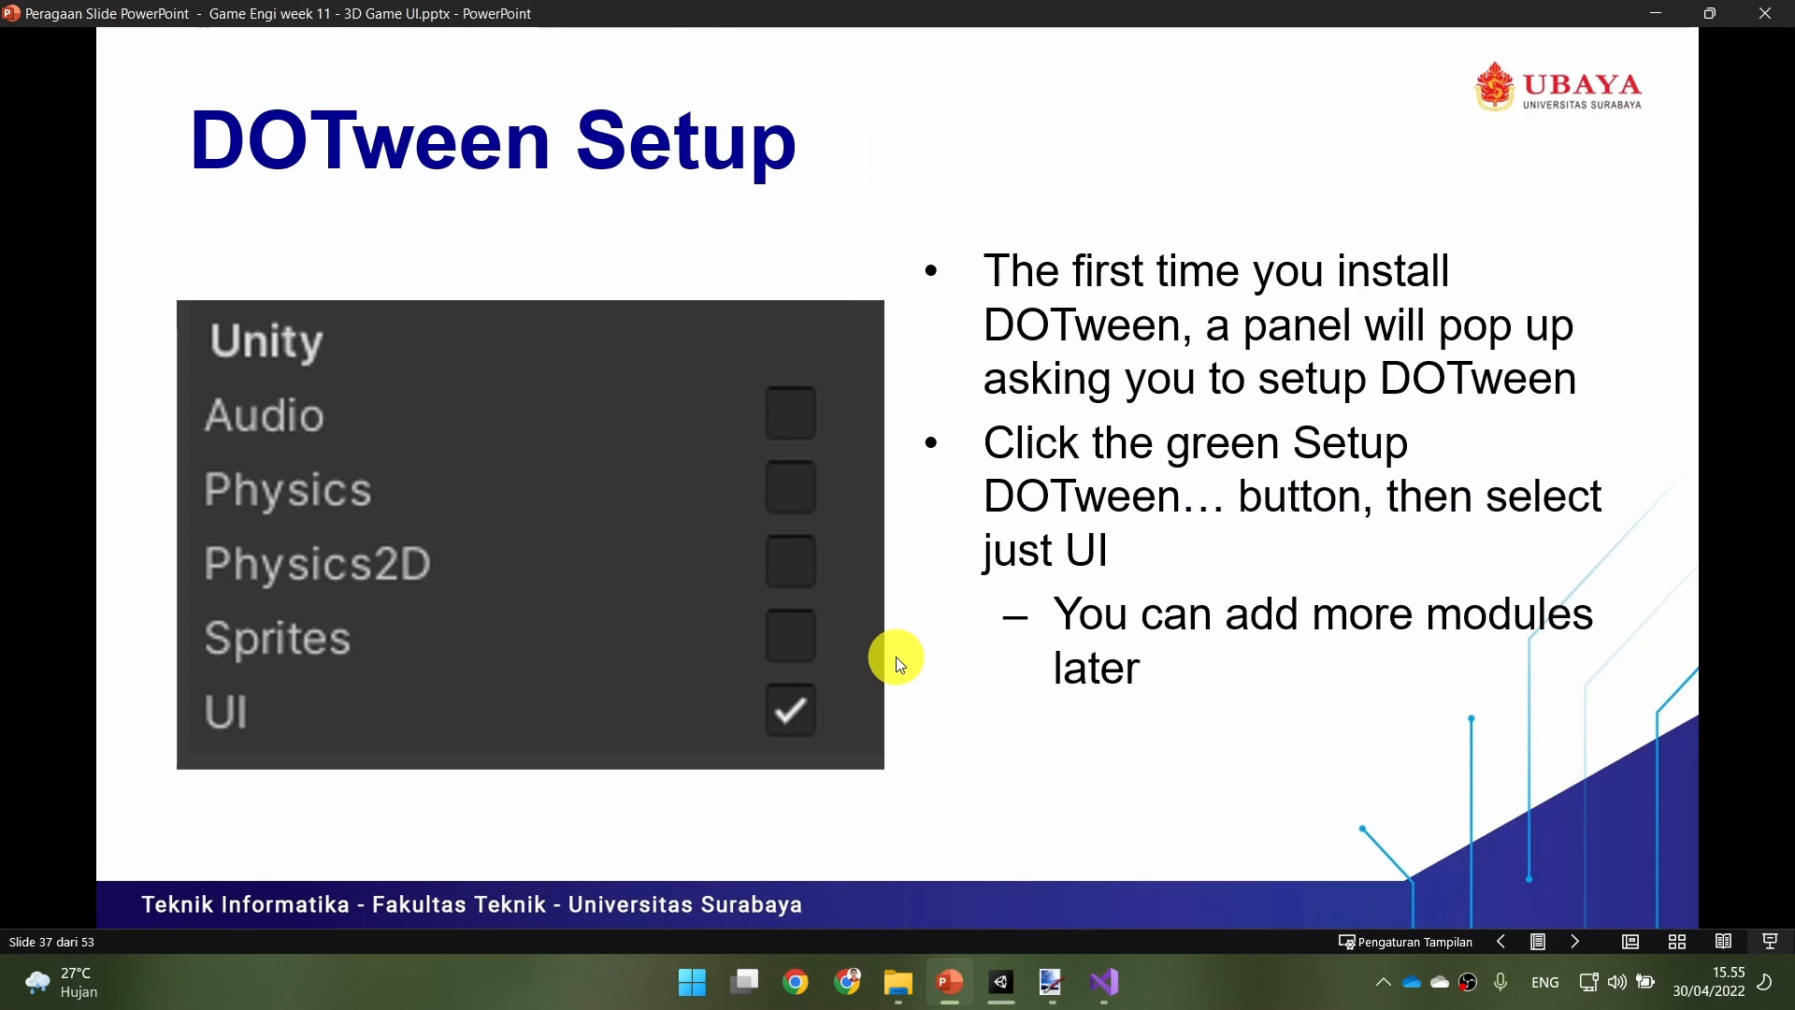
key("Right")
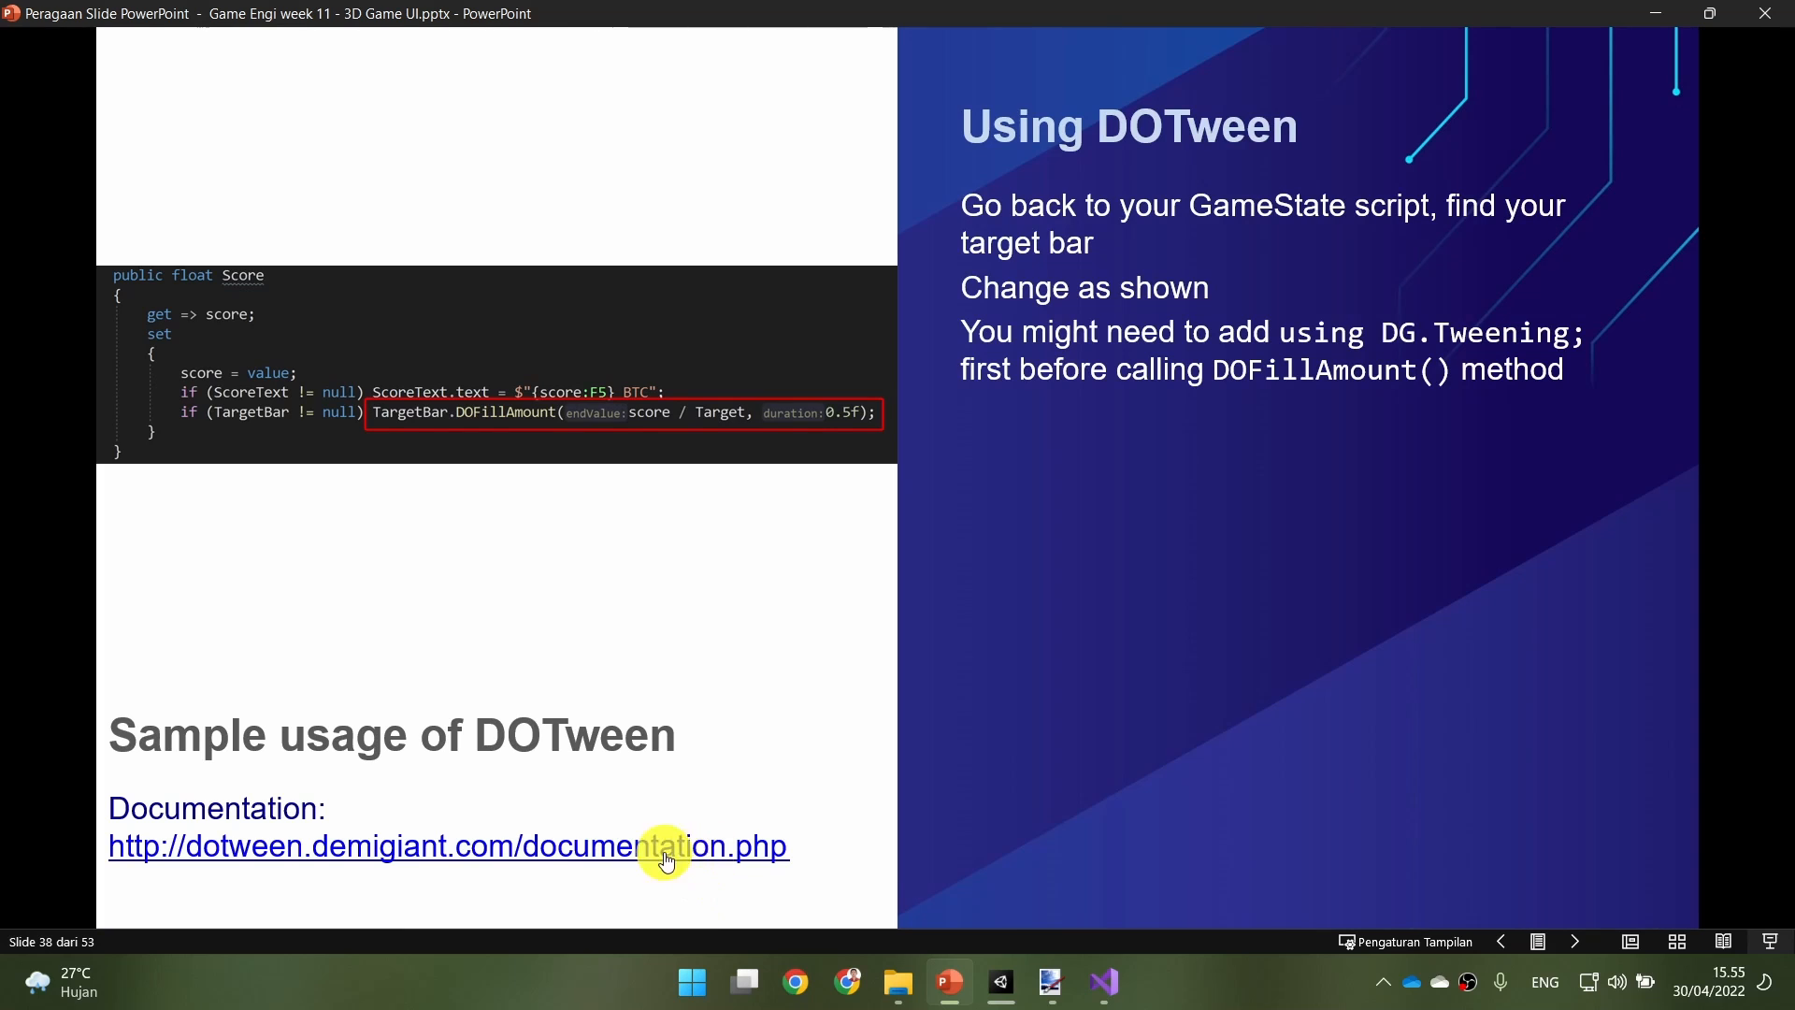
Step: Open the DOTween documentation from the slide's link and look up the DOFillAmount shortcut description for UI Image
left_click(585, 853)
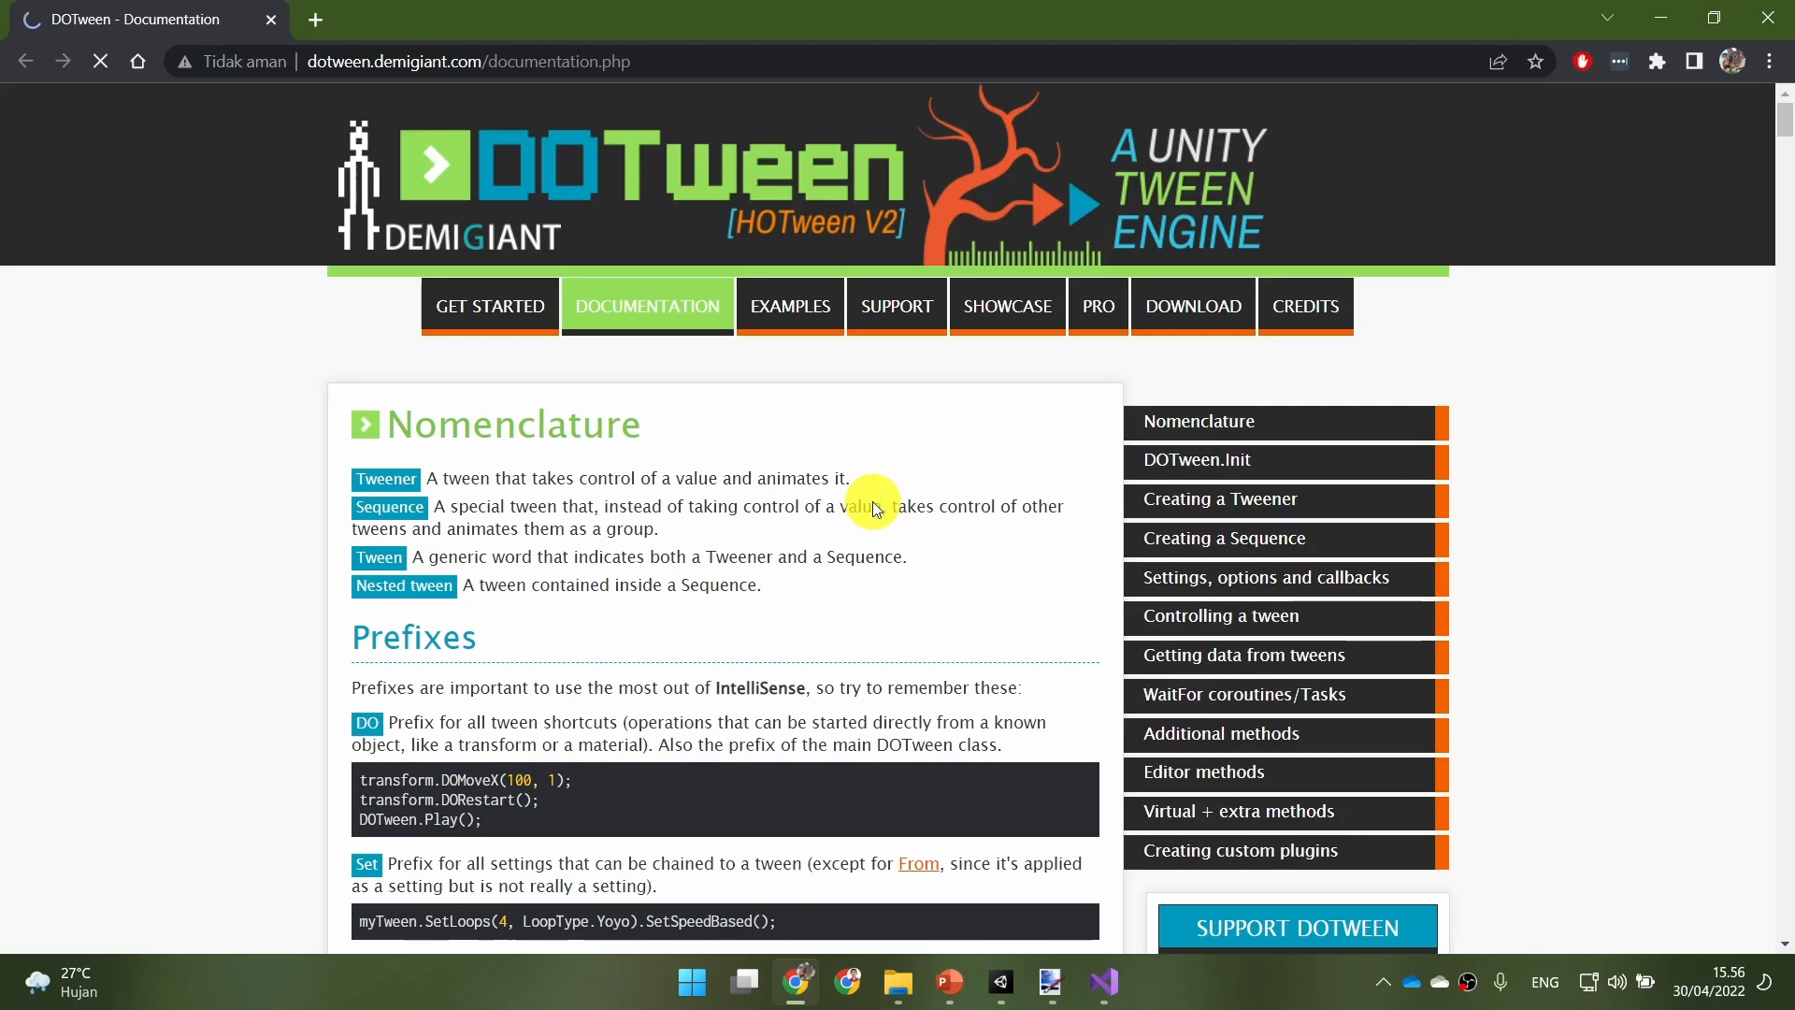
scroll(874, 502, "down", 1)
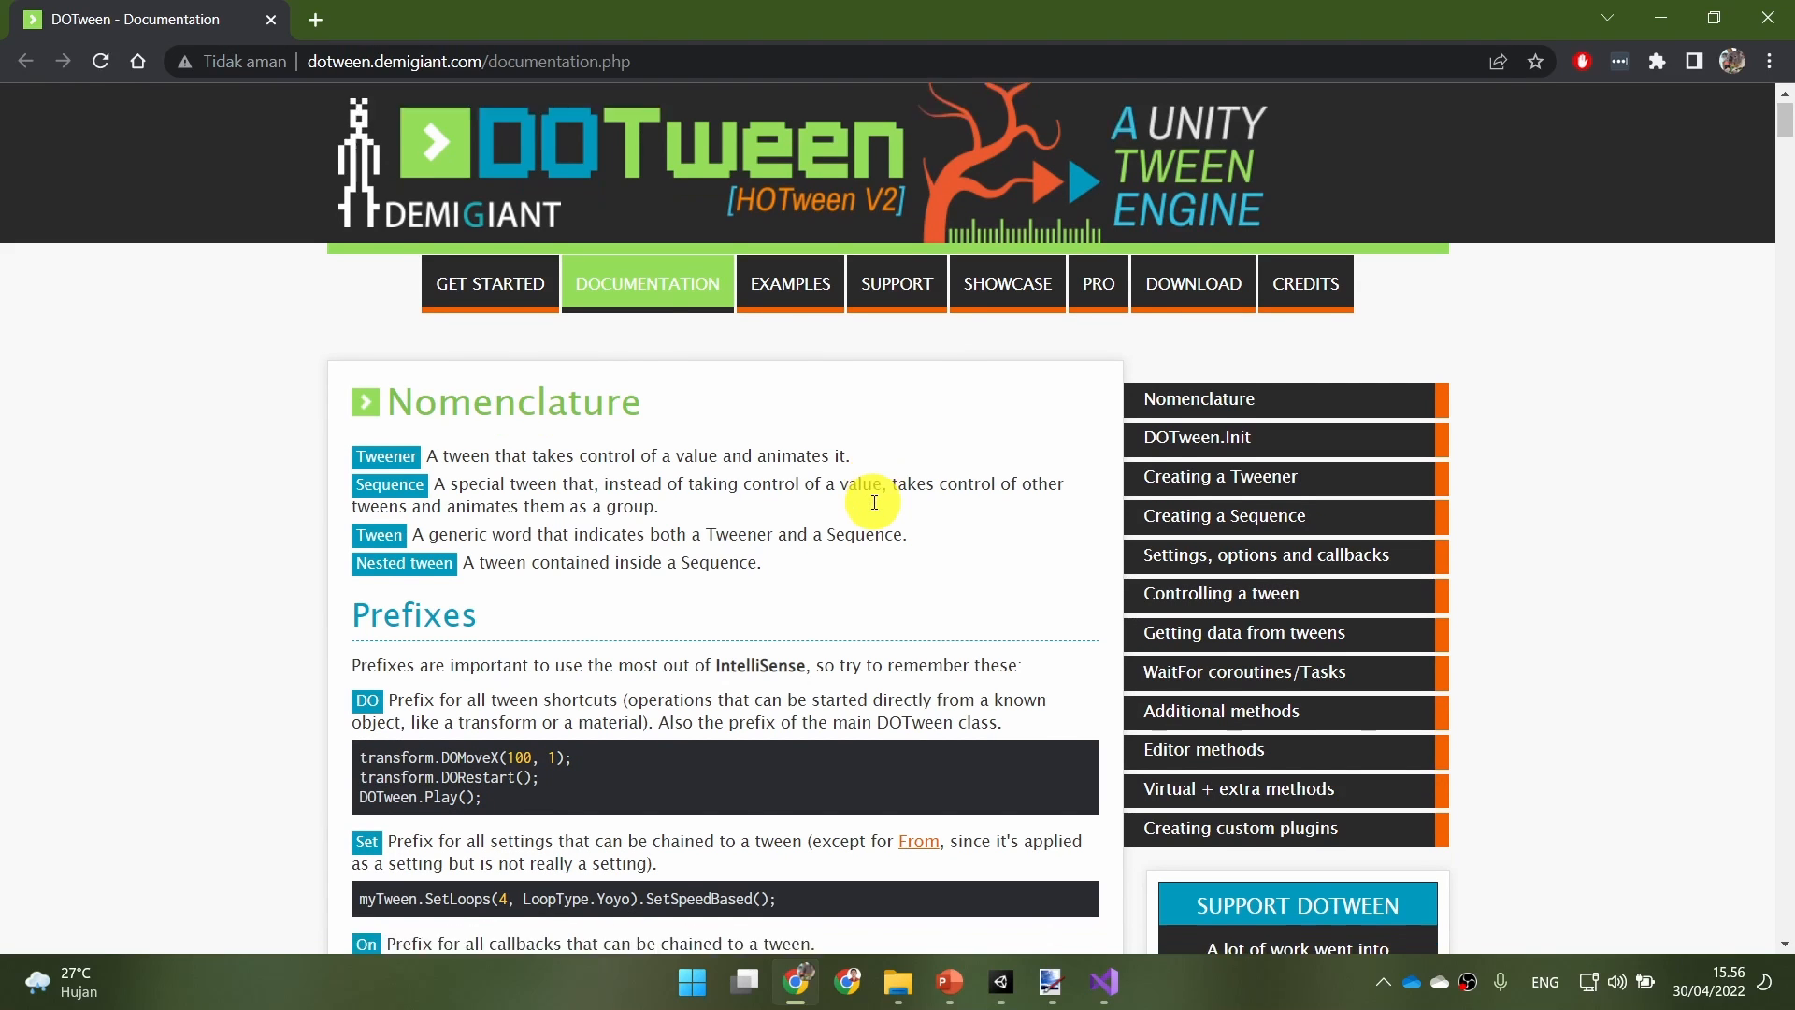
scroll(786, 513, "down", 1)
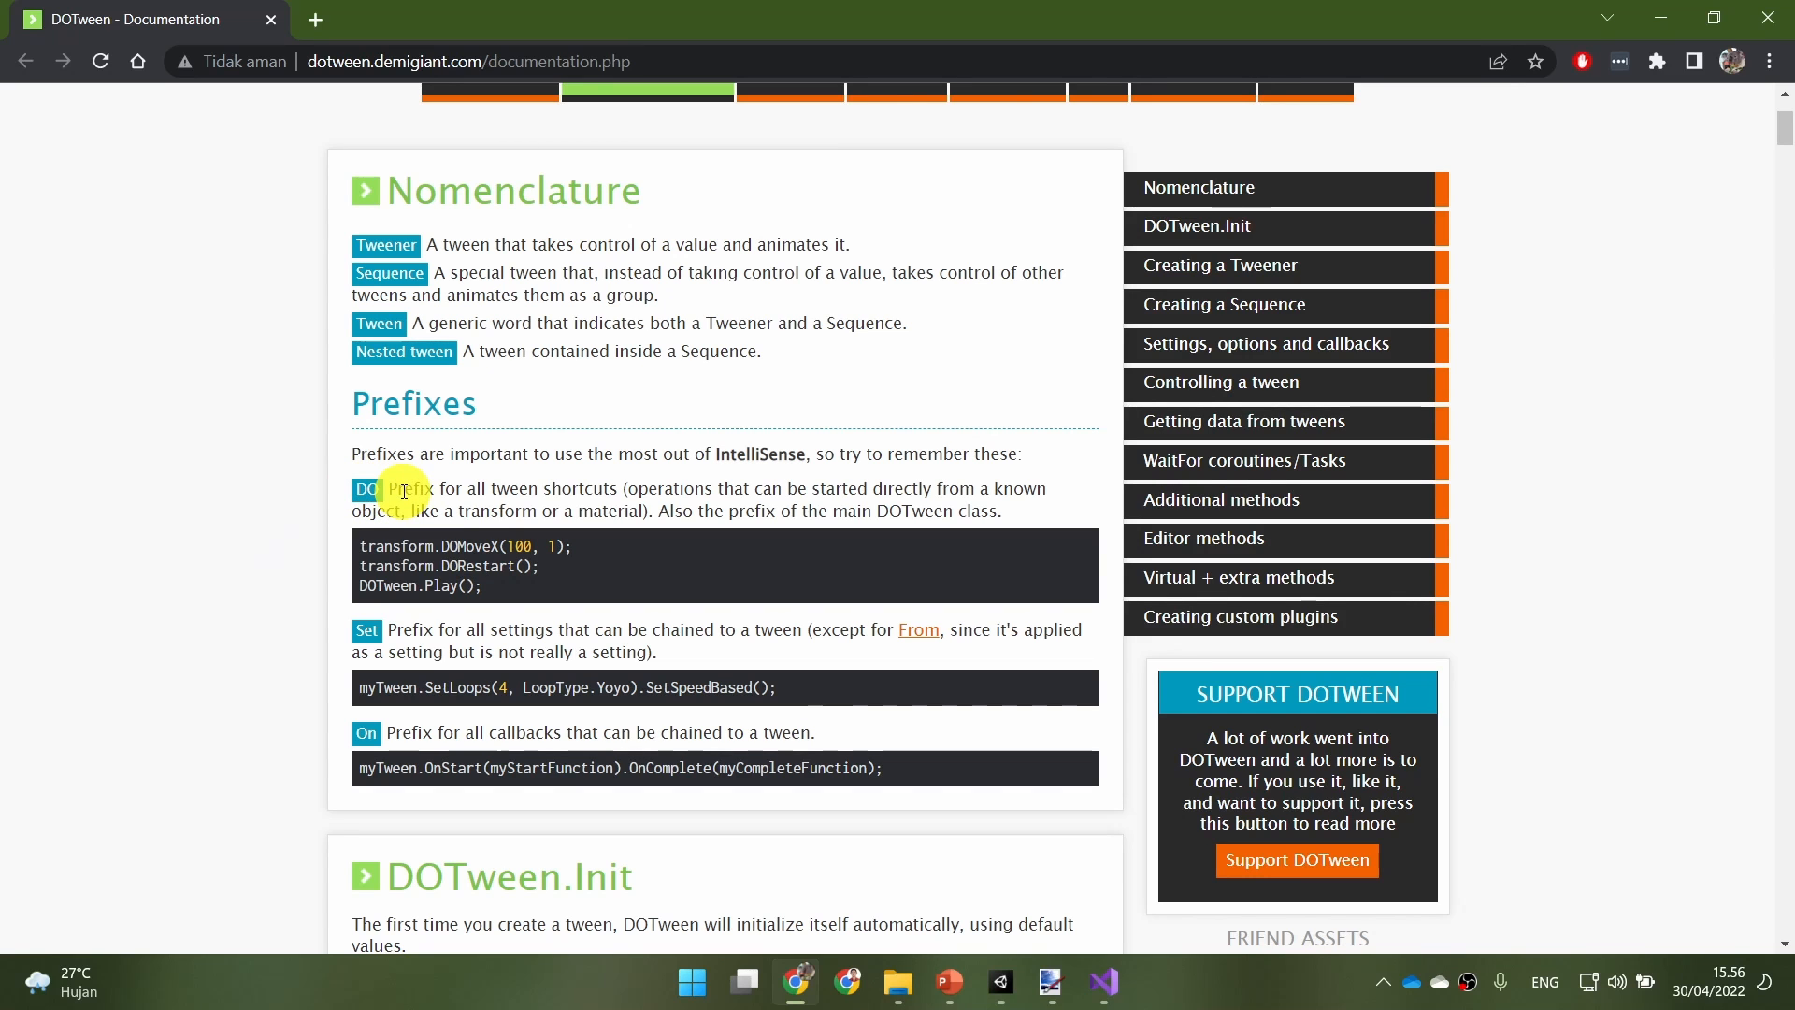
scroll(671, 651, "down", 2)
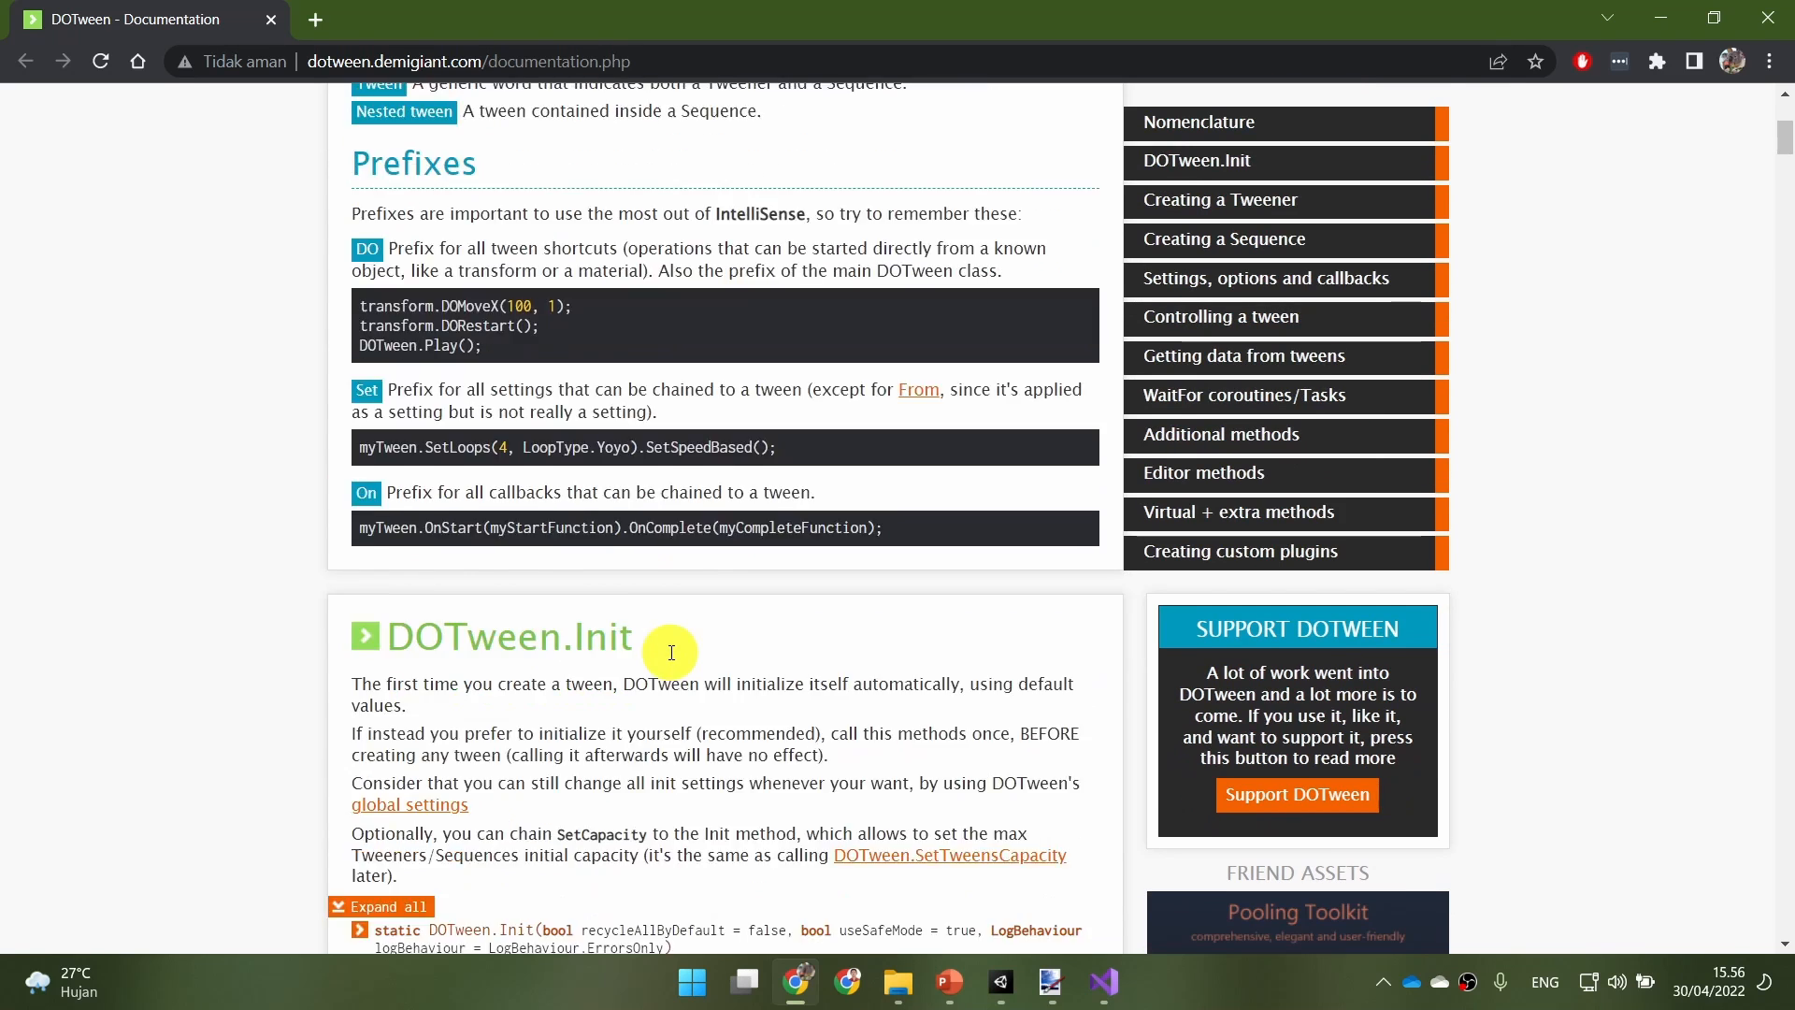
scroll(672, 652, "down", 10)
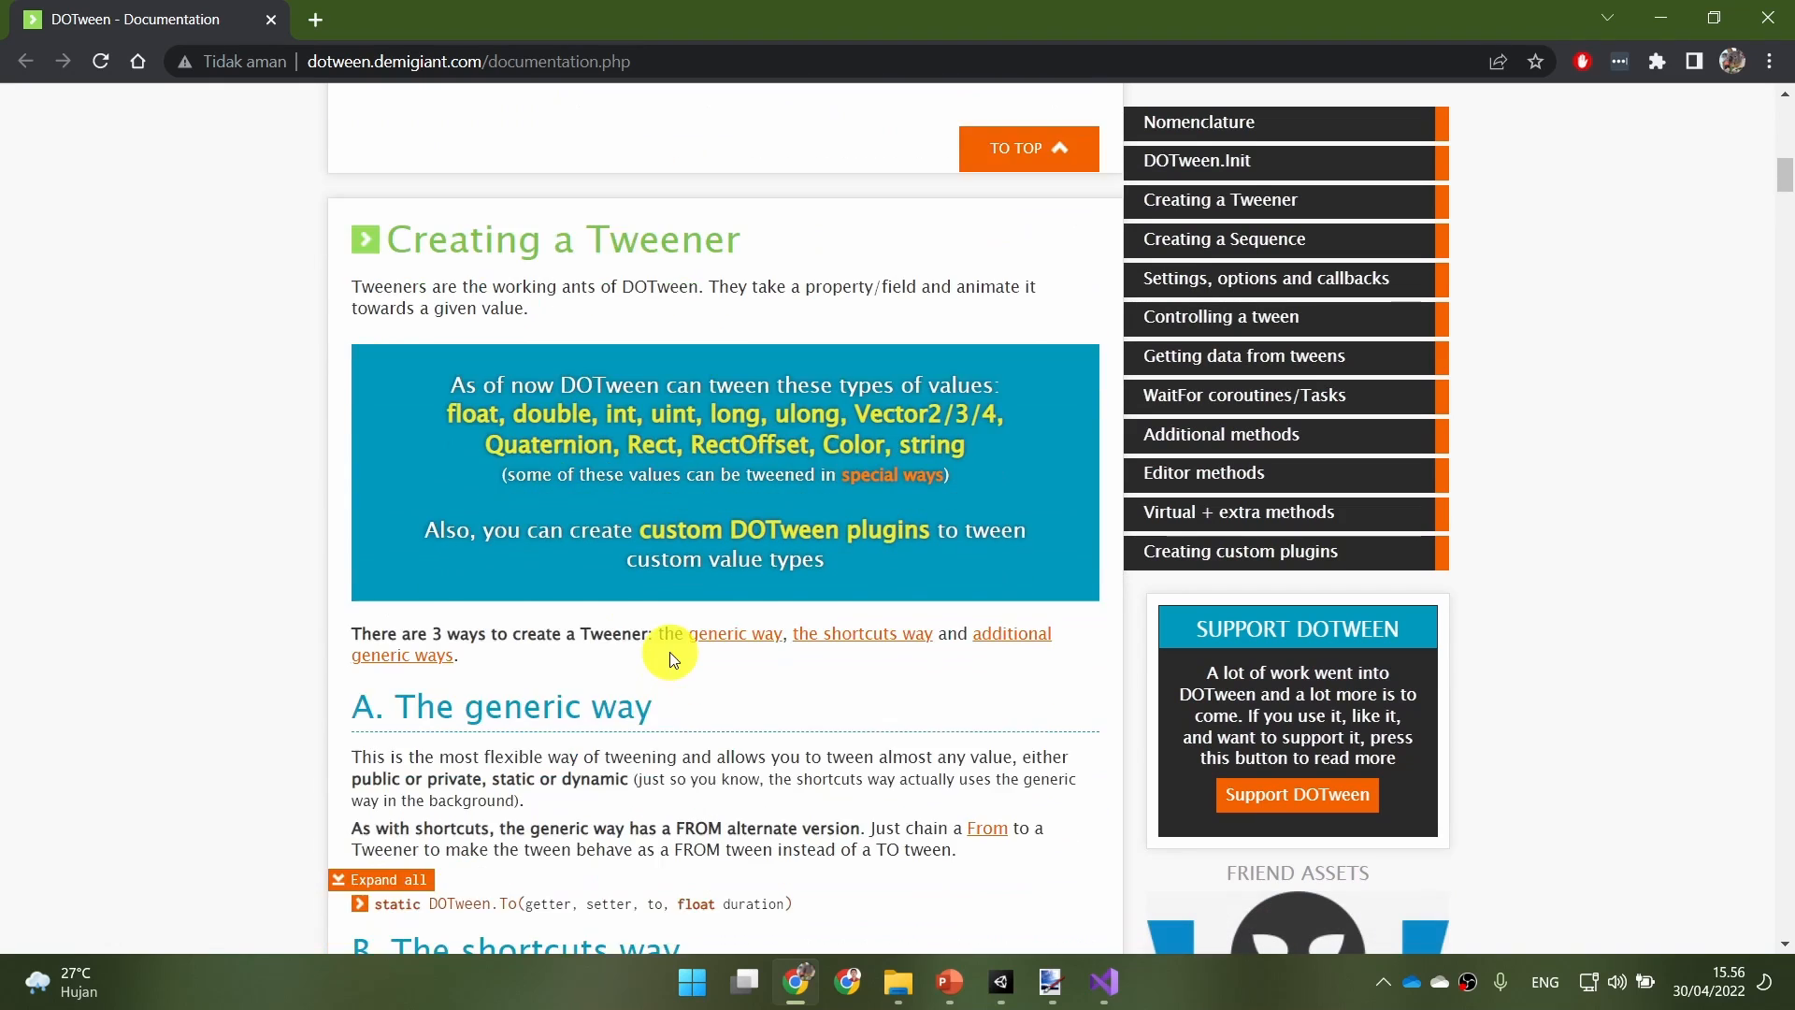
scroll(671, 658, "down", 12)
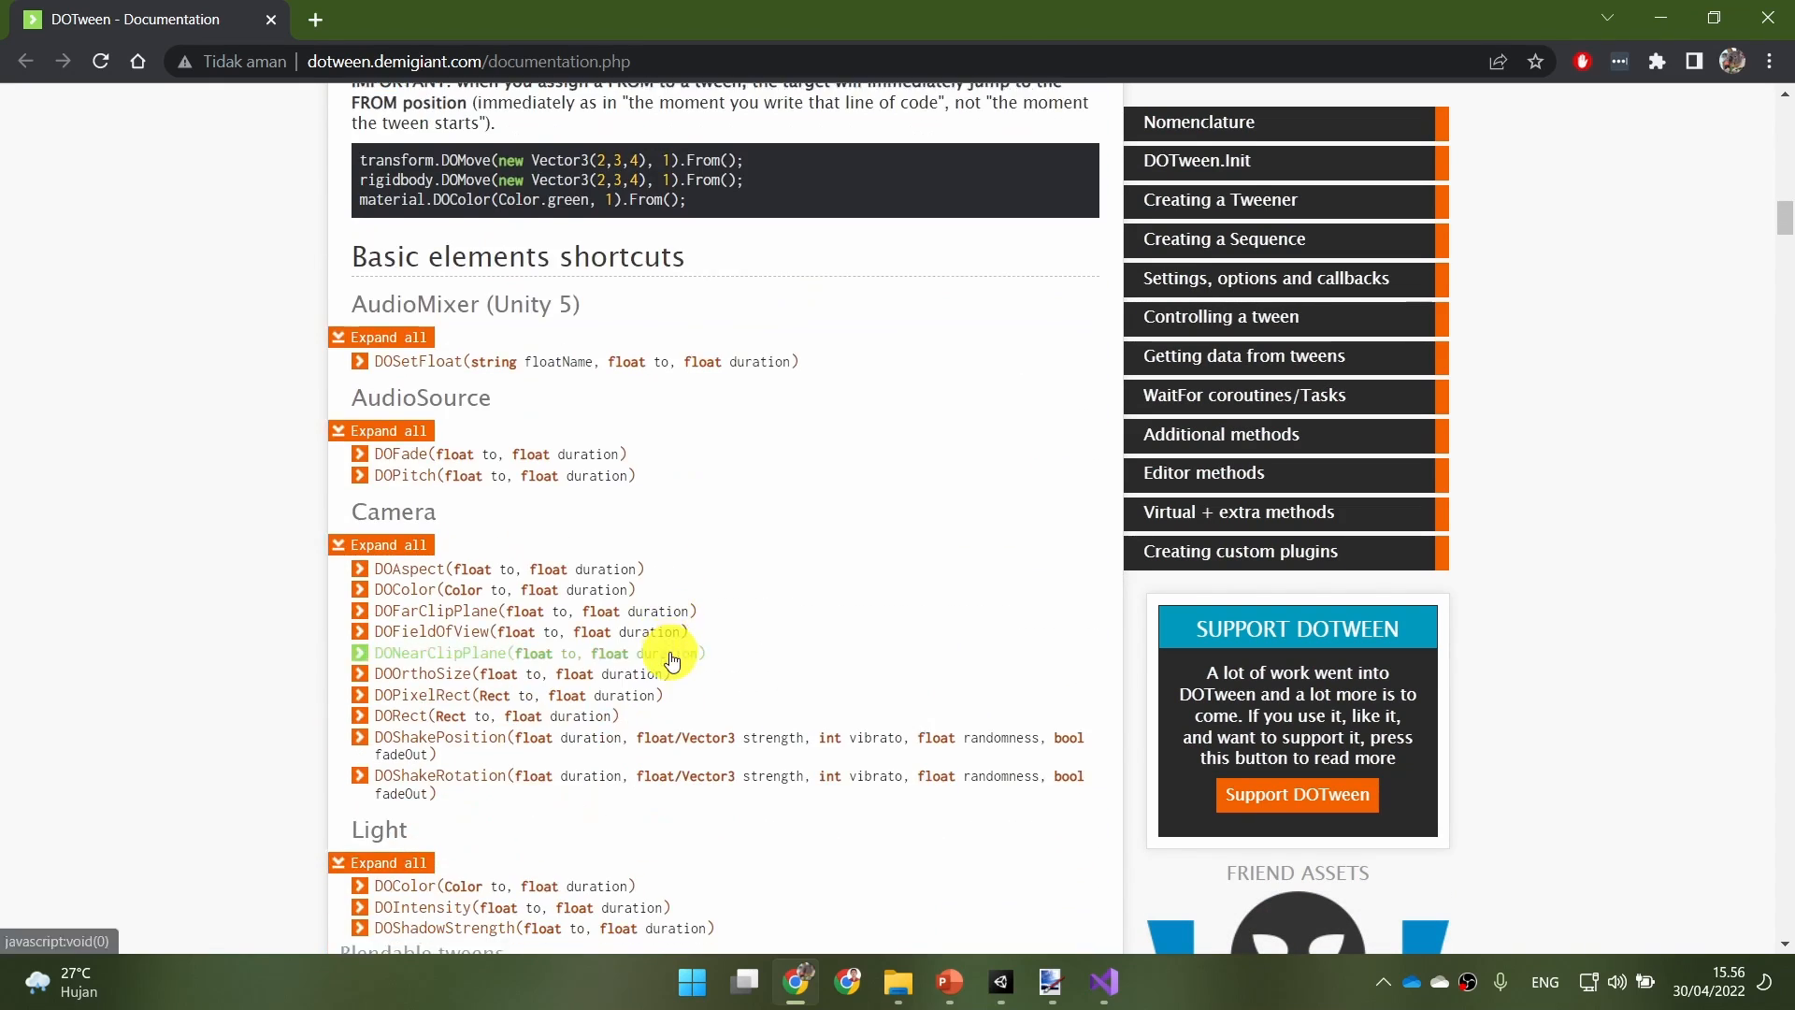
scroll(671, 659, "down", 1)
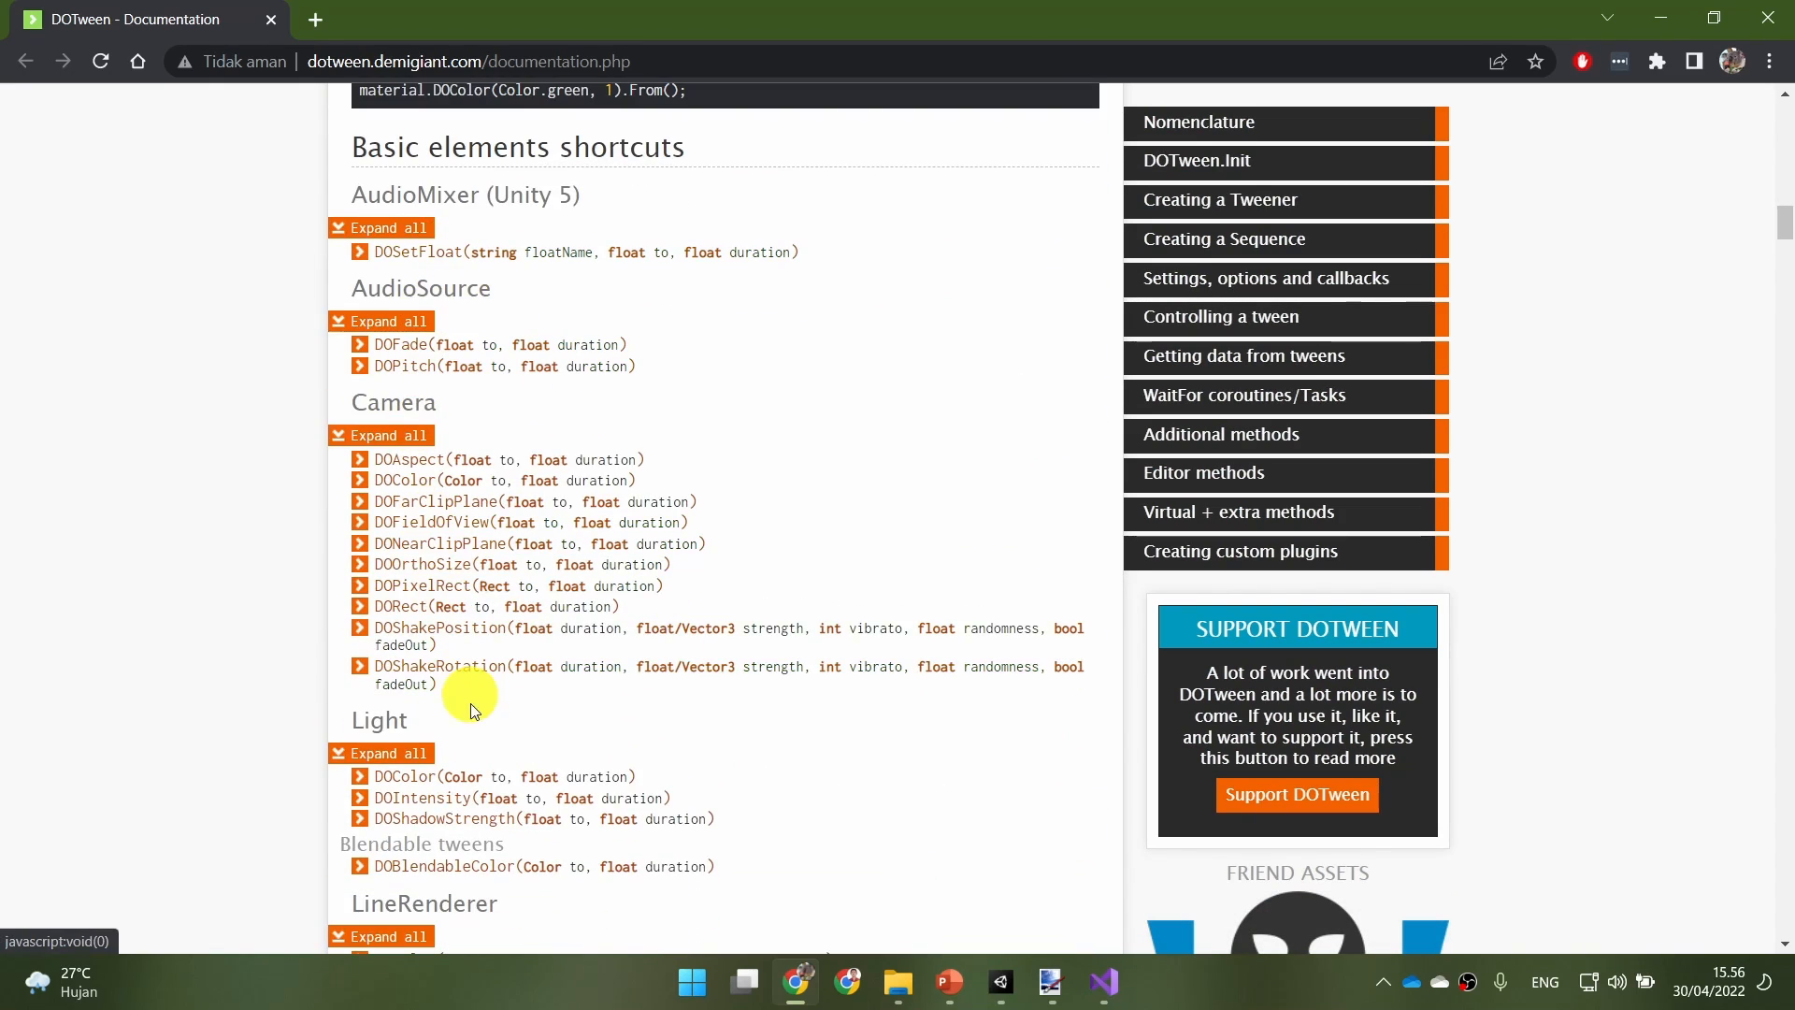
scroll(479, 727, "down", 7)
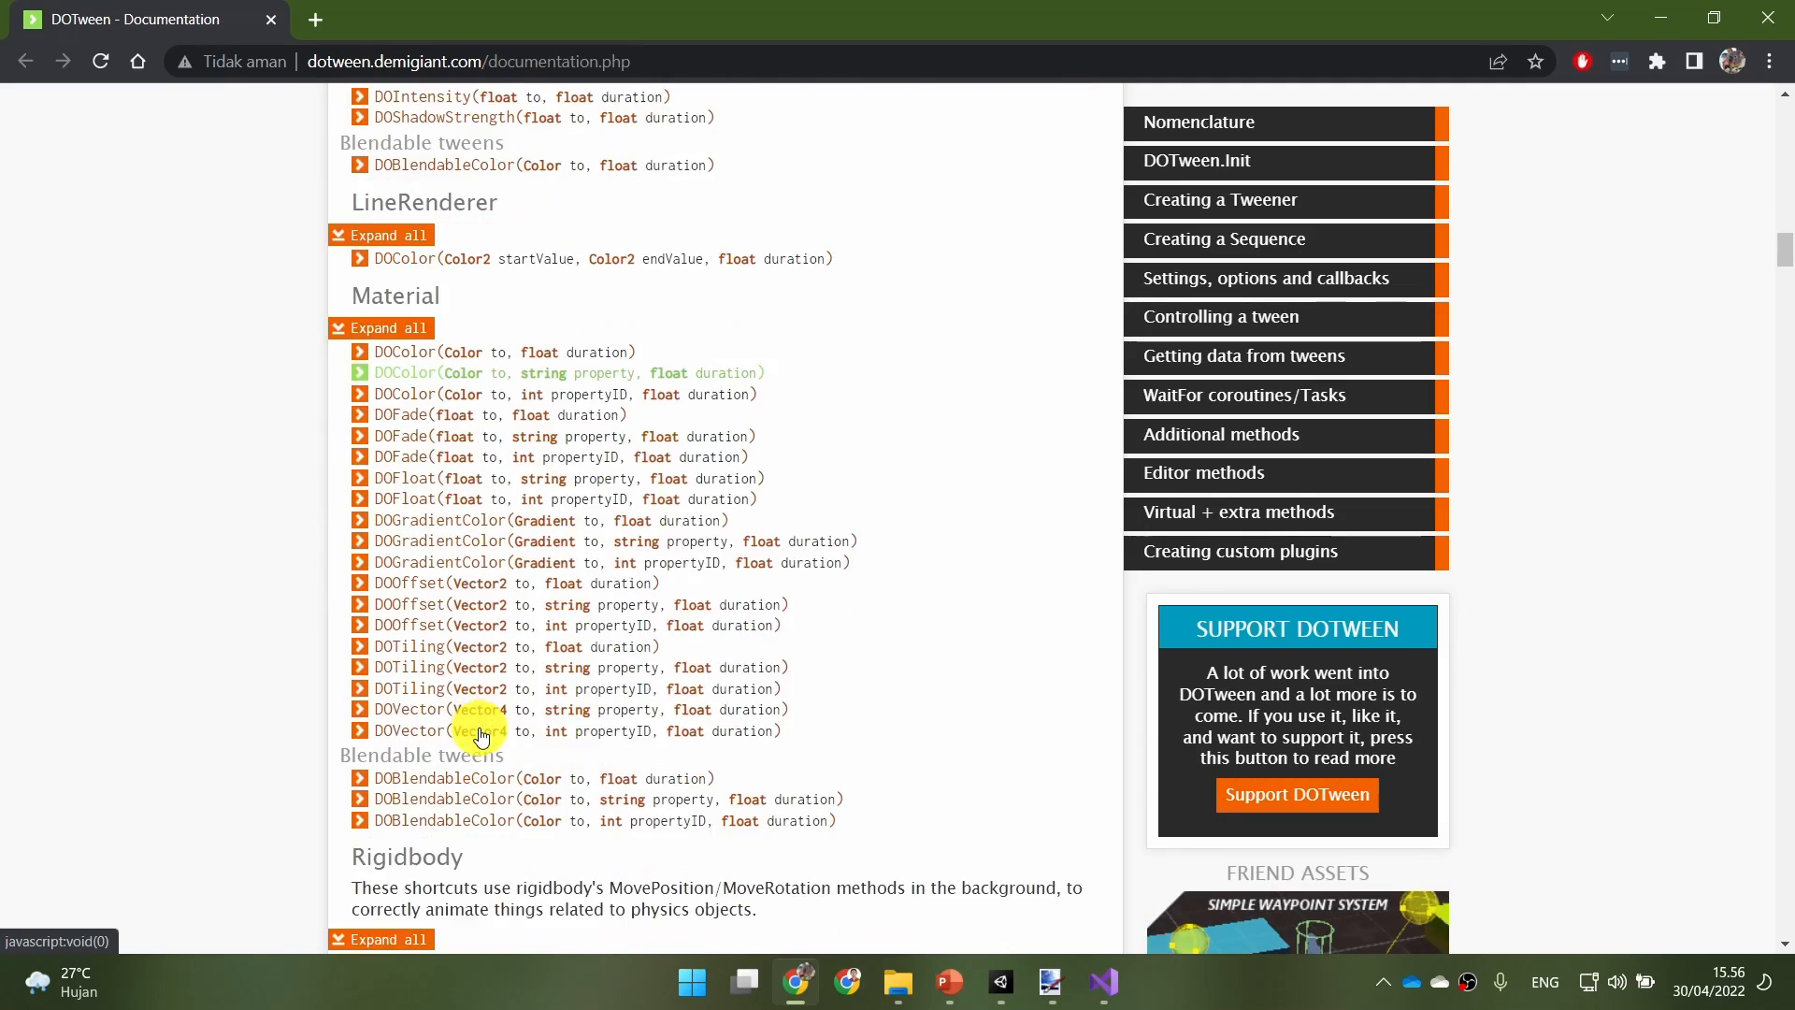
scroll(480, 735, "down", 8)
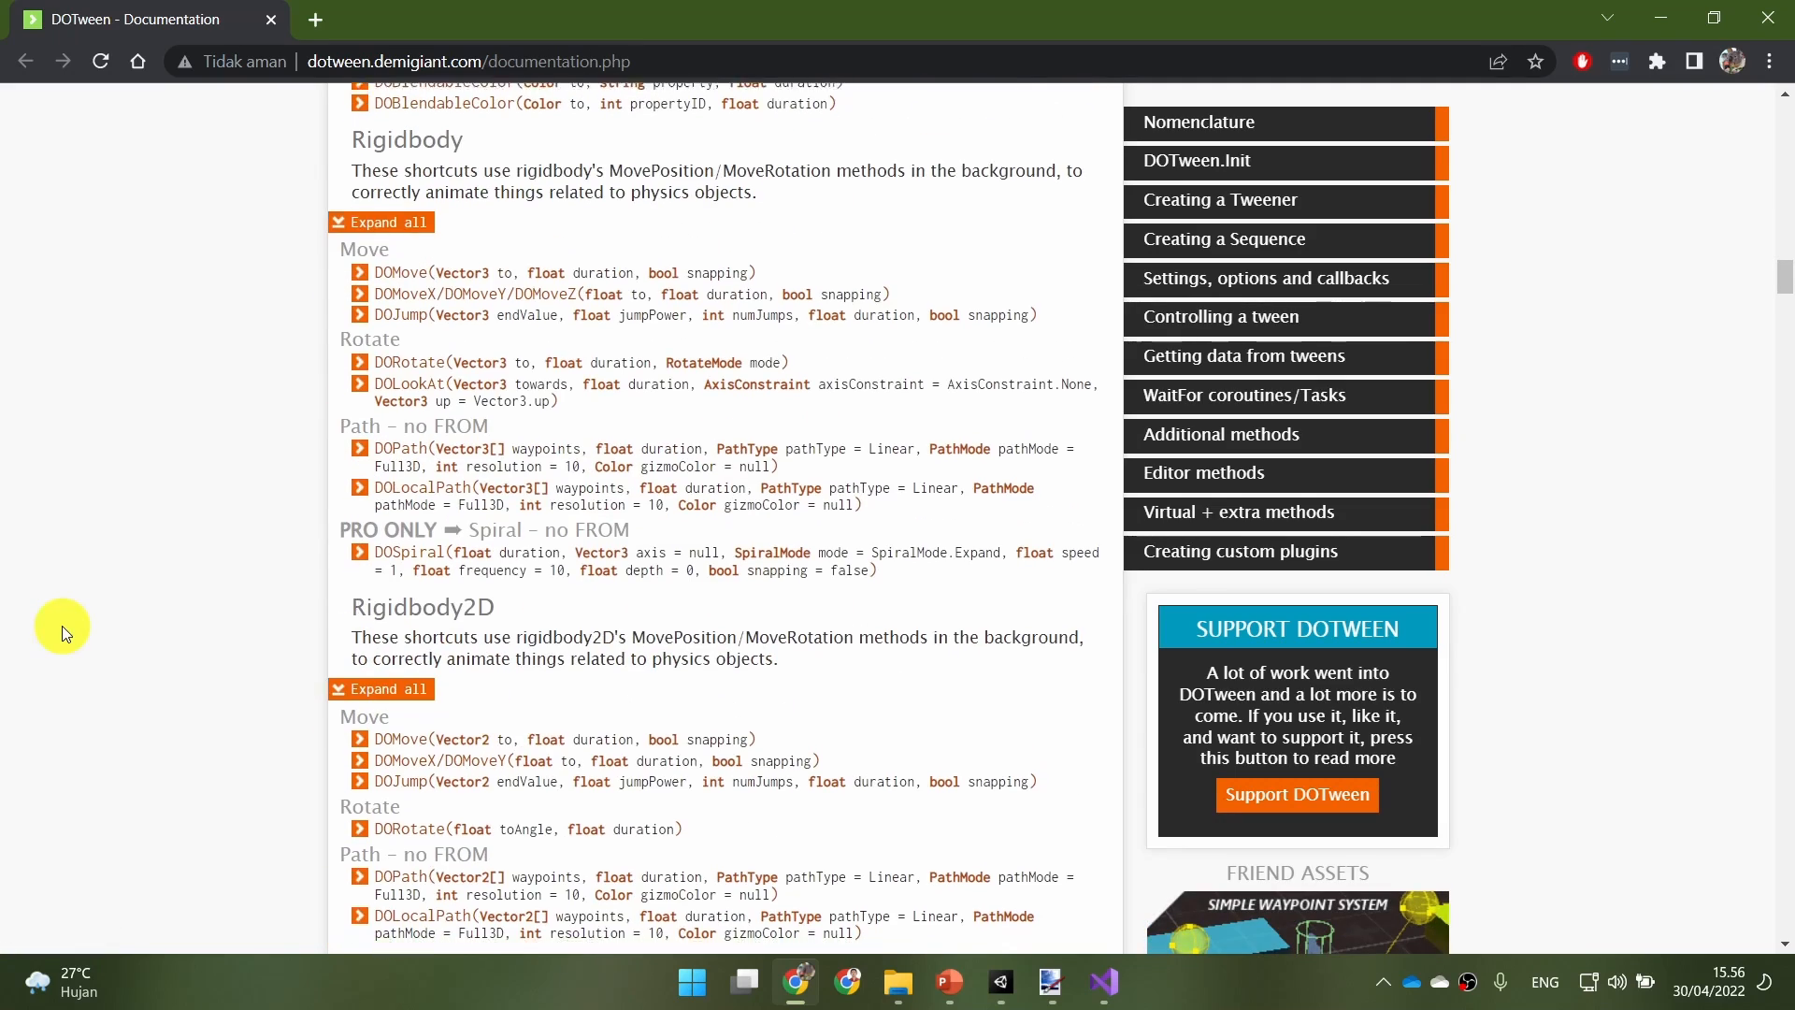
scroll(61, 625, "down", 9)
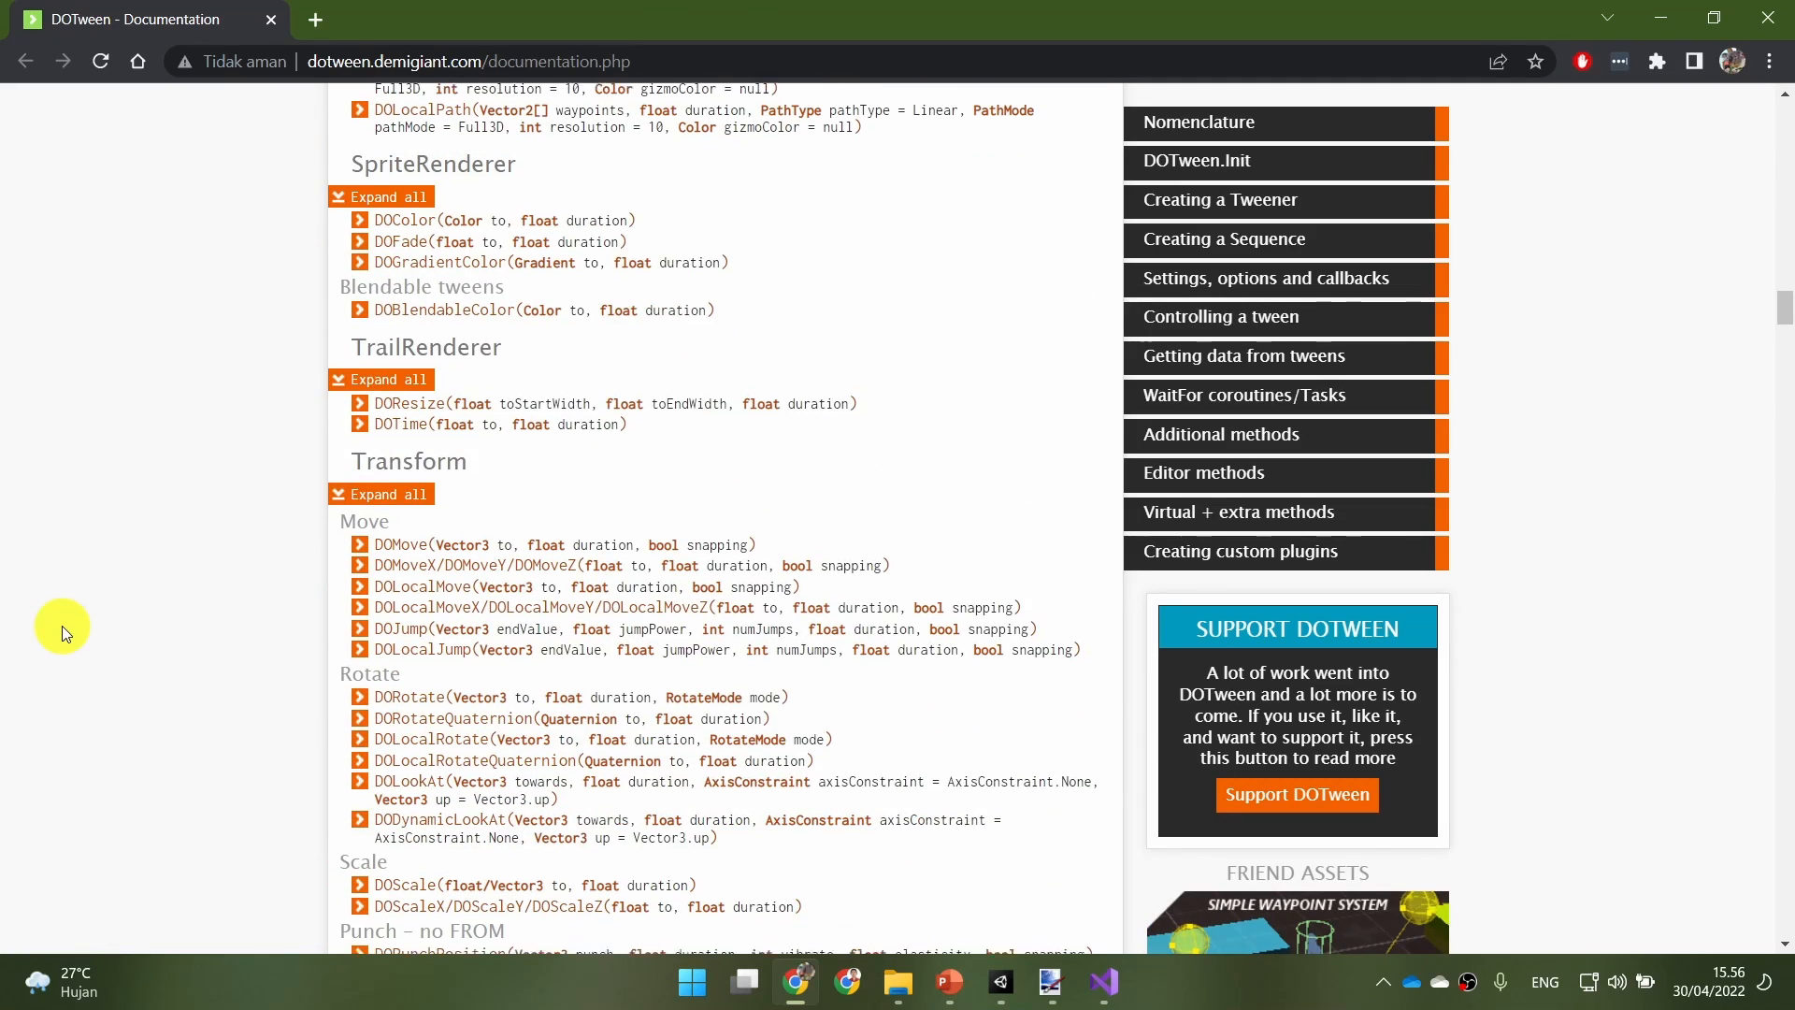
scroll(62, 625, "down", 3)
scroll(61, 626, "down", 6)
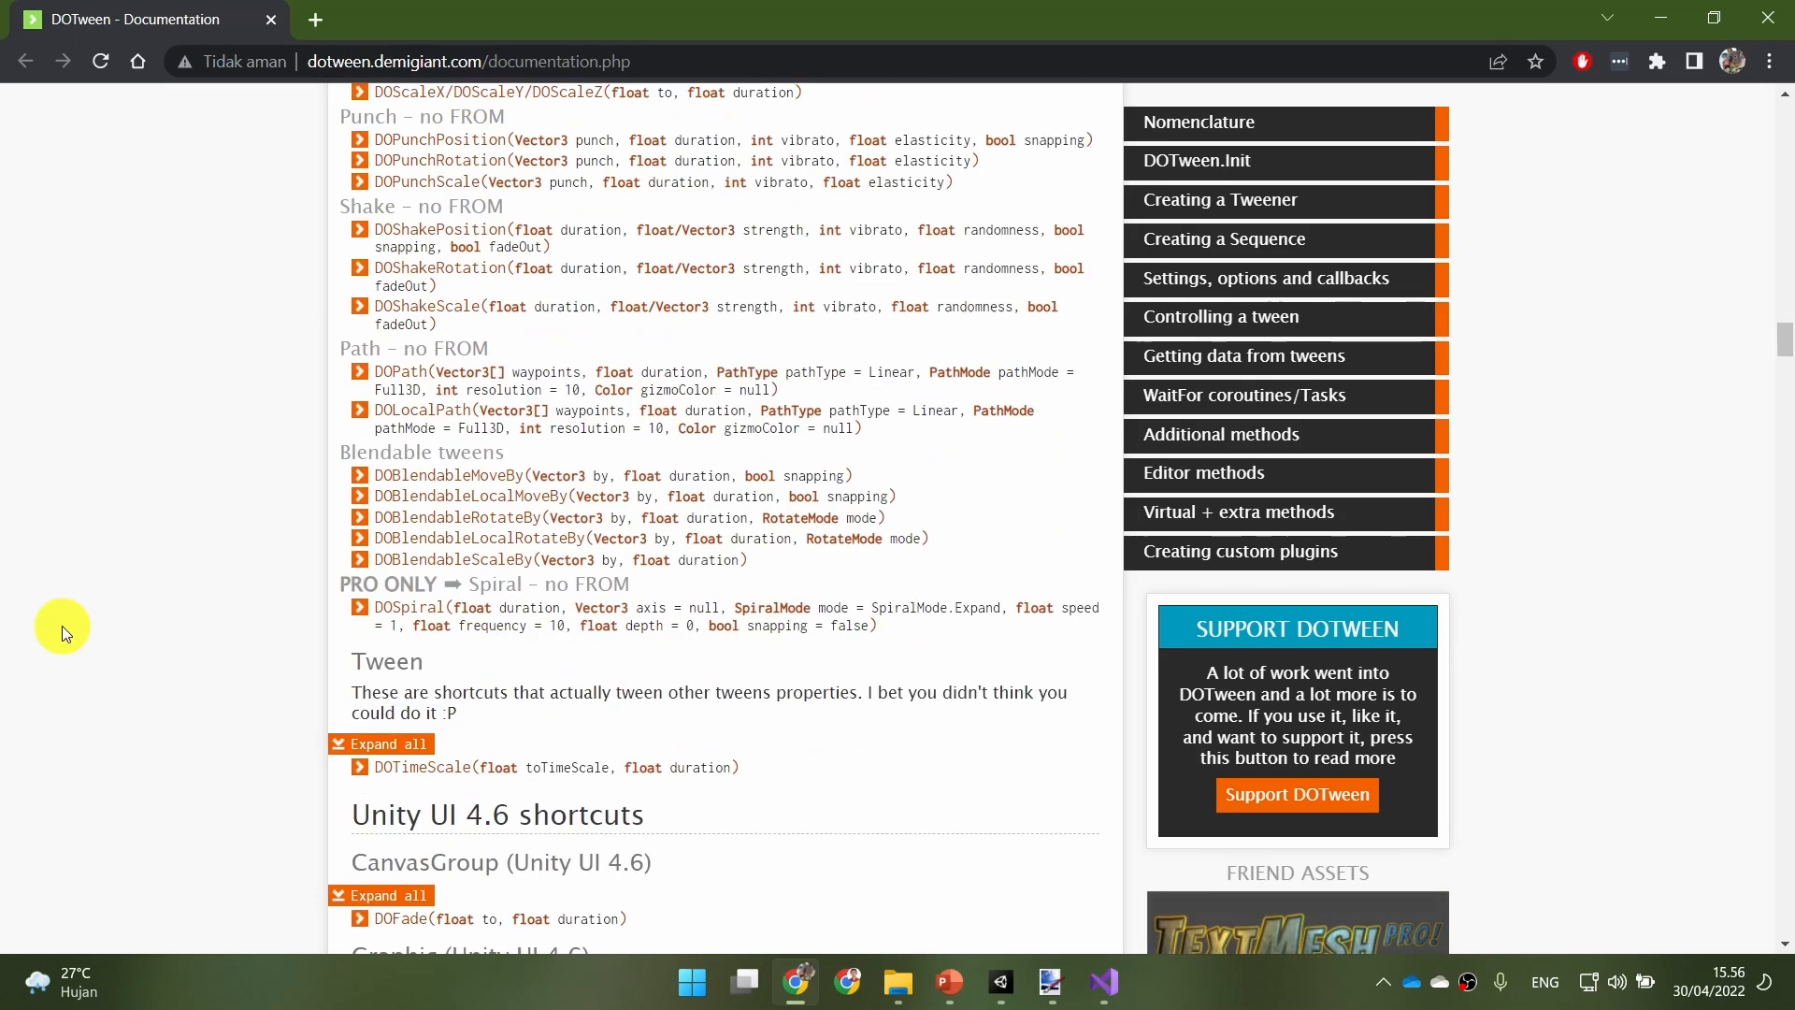
scroll(62, 626, "down", 4)
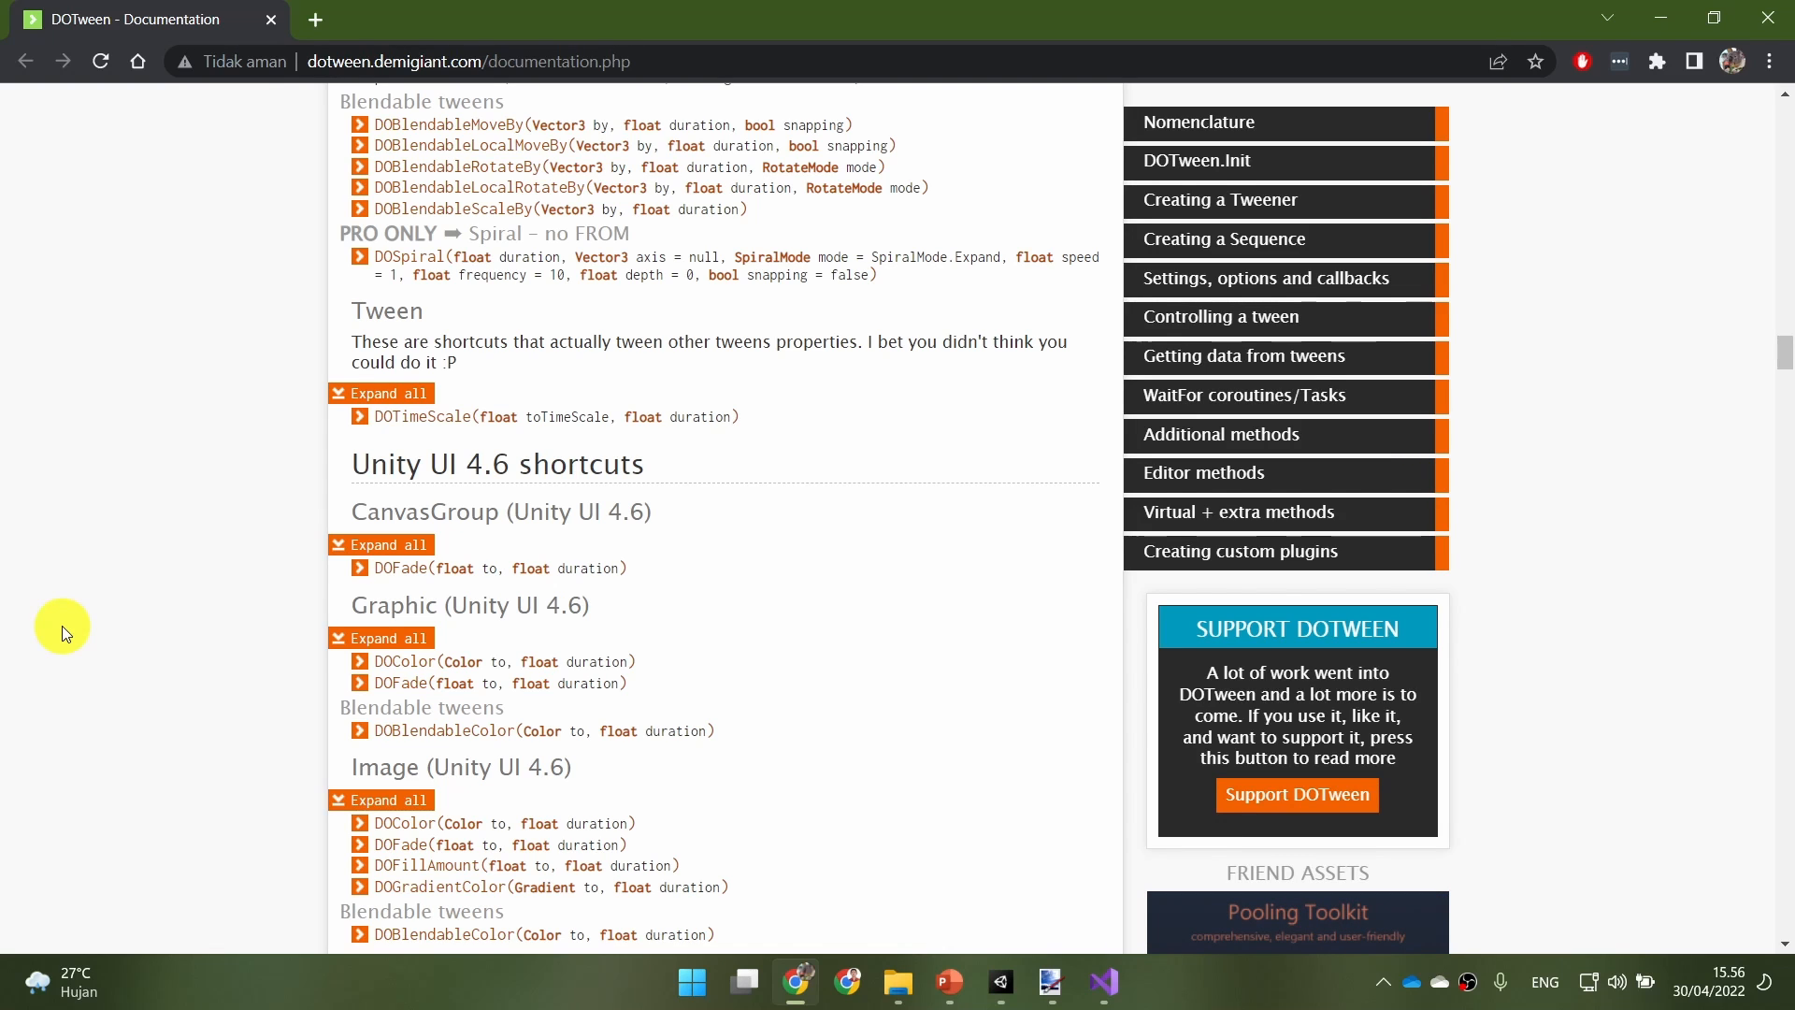
scroll(64, 629, "down", 2)
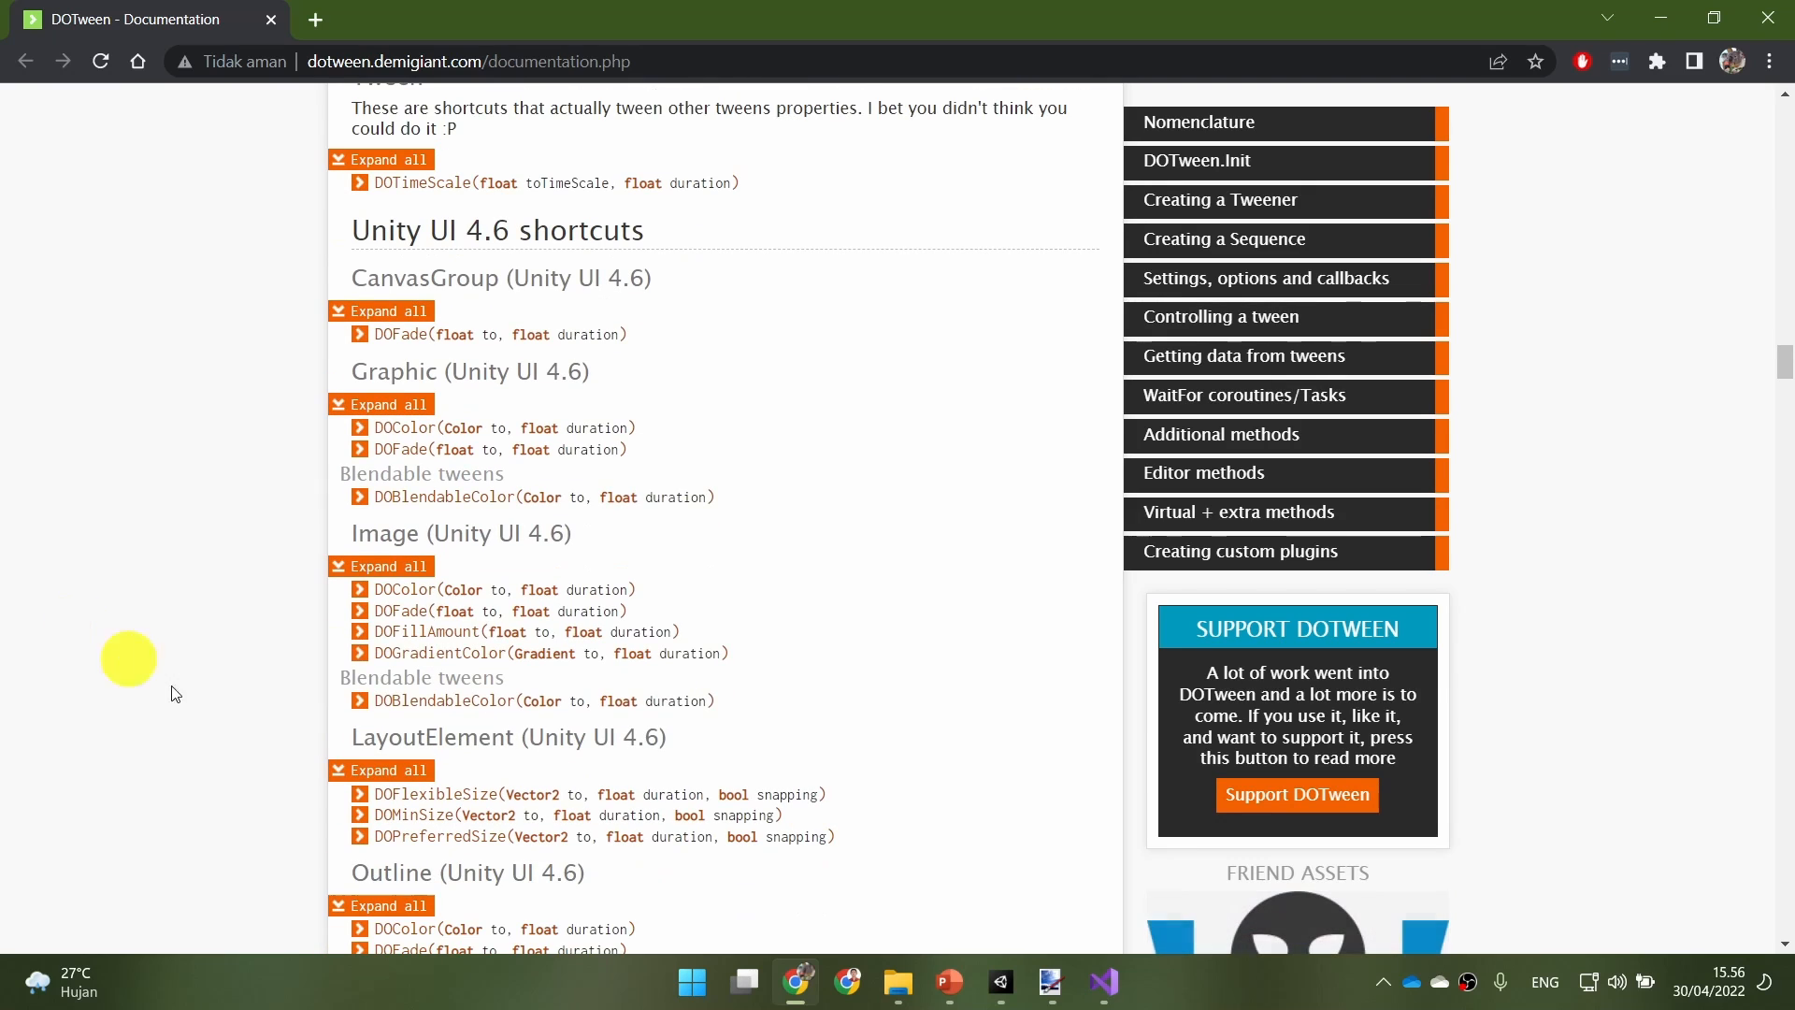
left_click(356, 636)
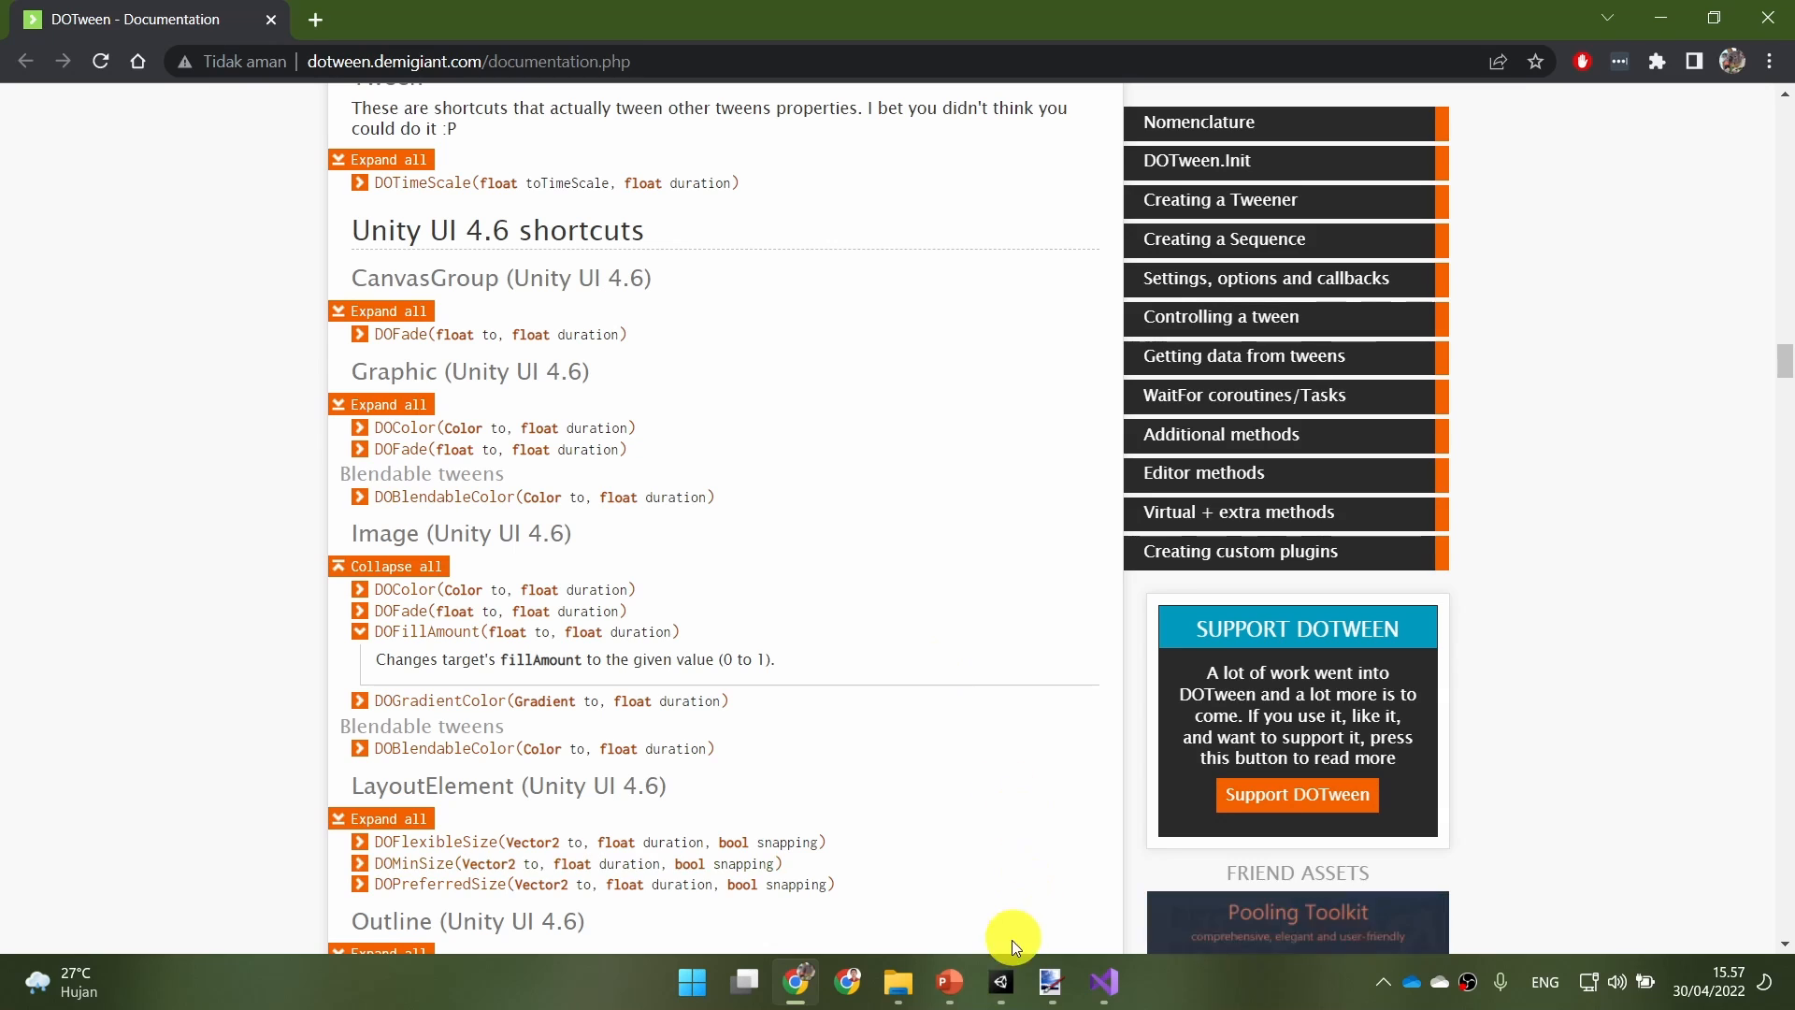
Step: Switch to Unity and open the DOTween Utility Panel from the new-version import notice
left_click(1001, 982)
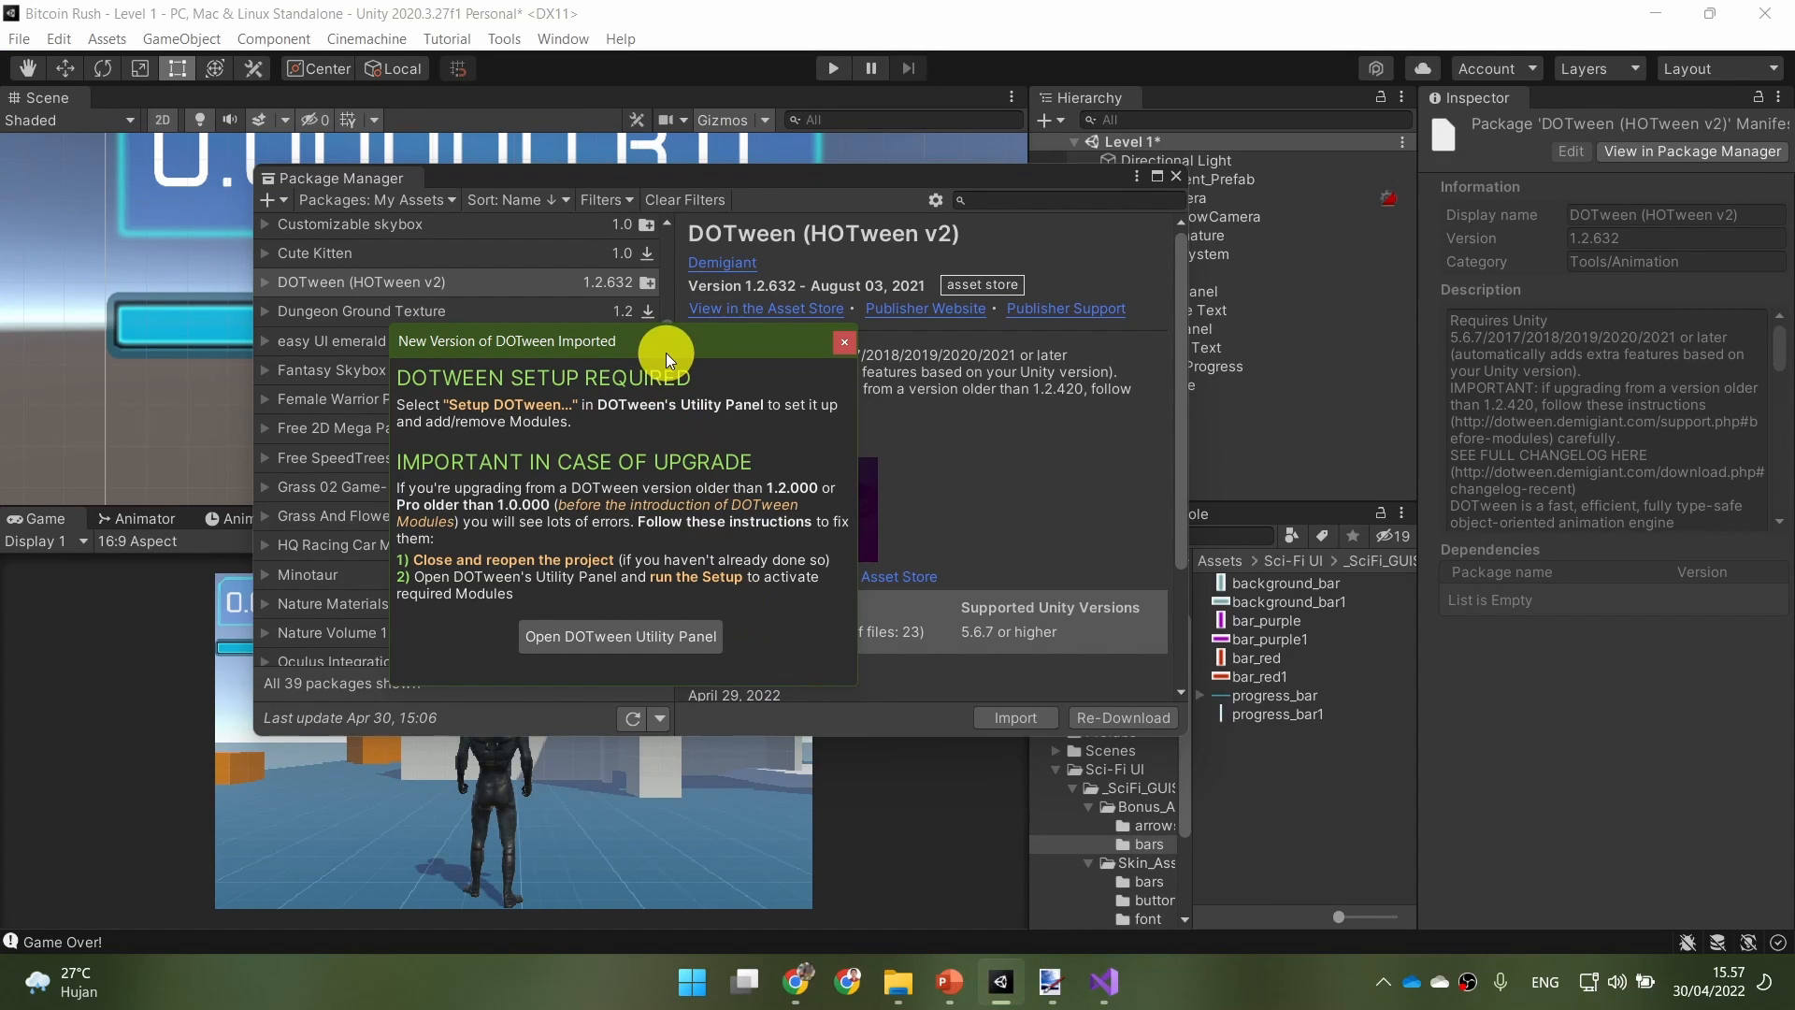
left_click_drag(665, 344, 574, 365)
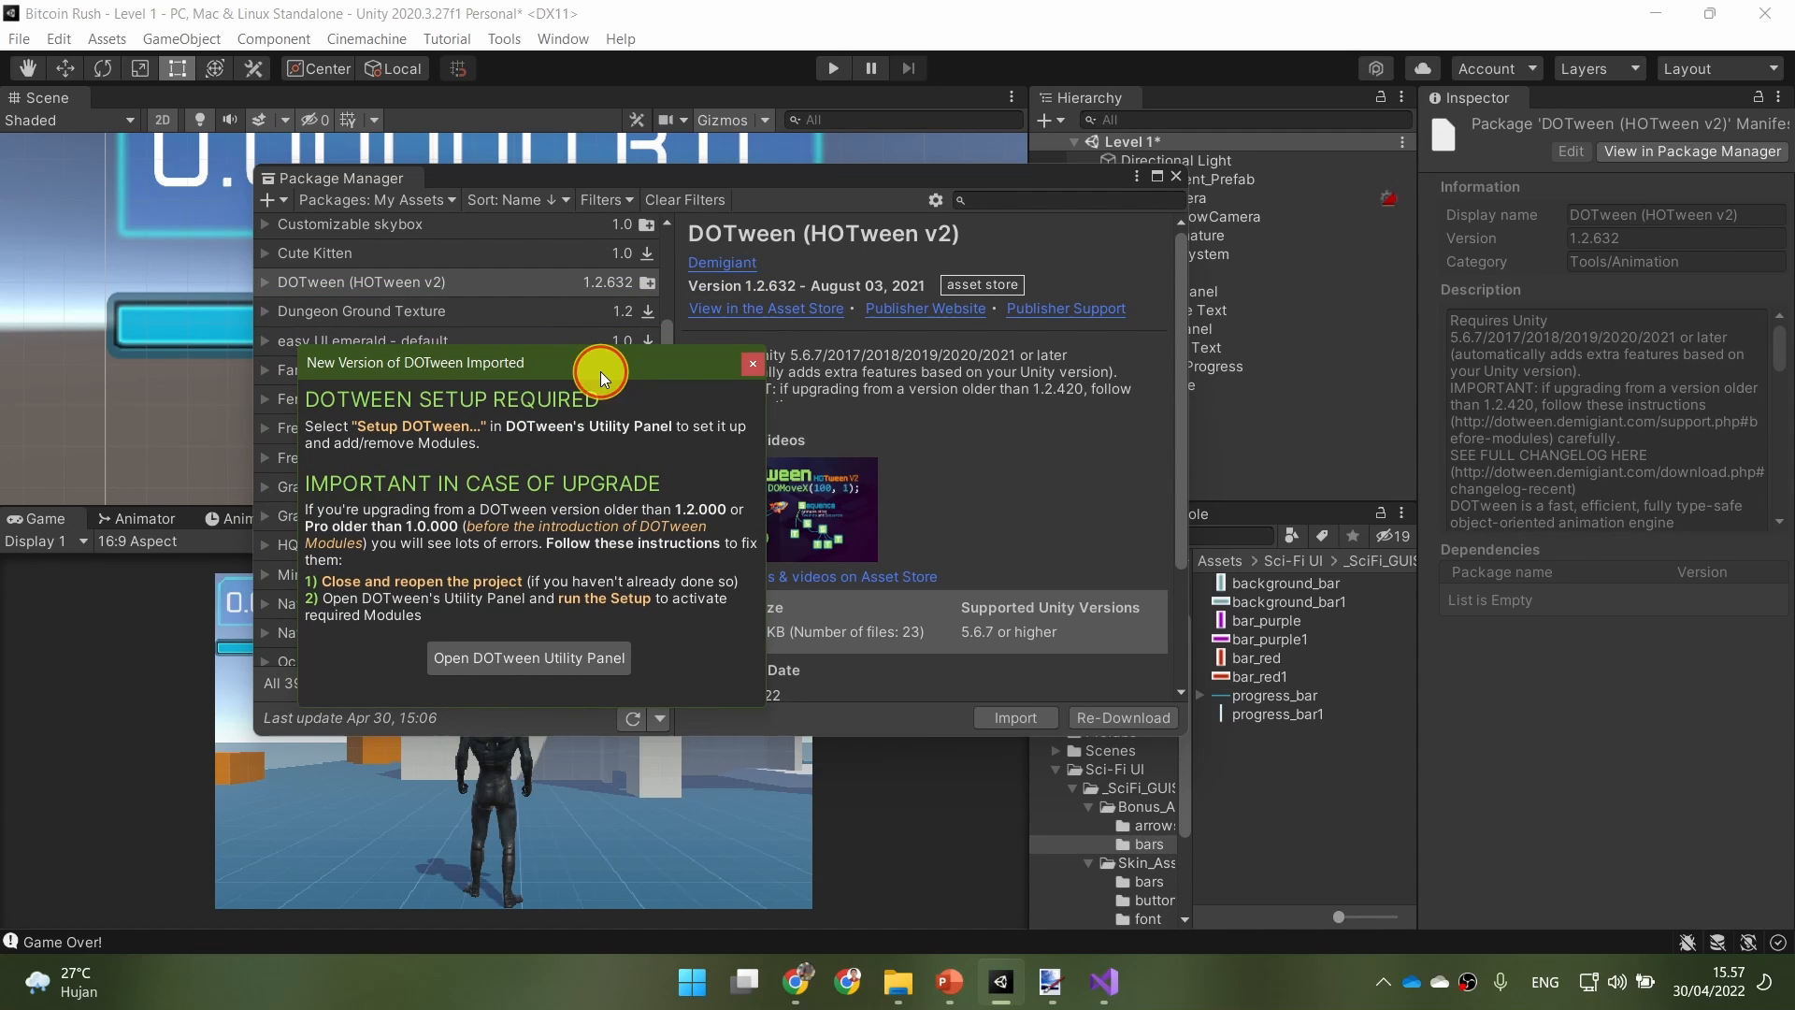
left_click_drag(600, 372, 548, 333)
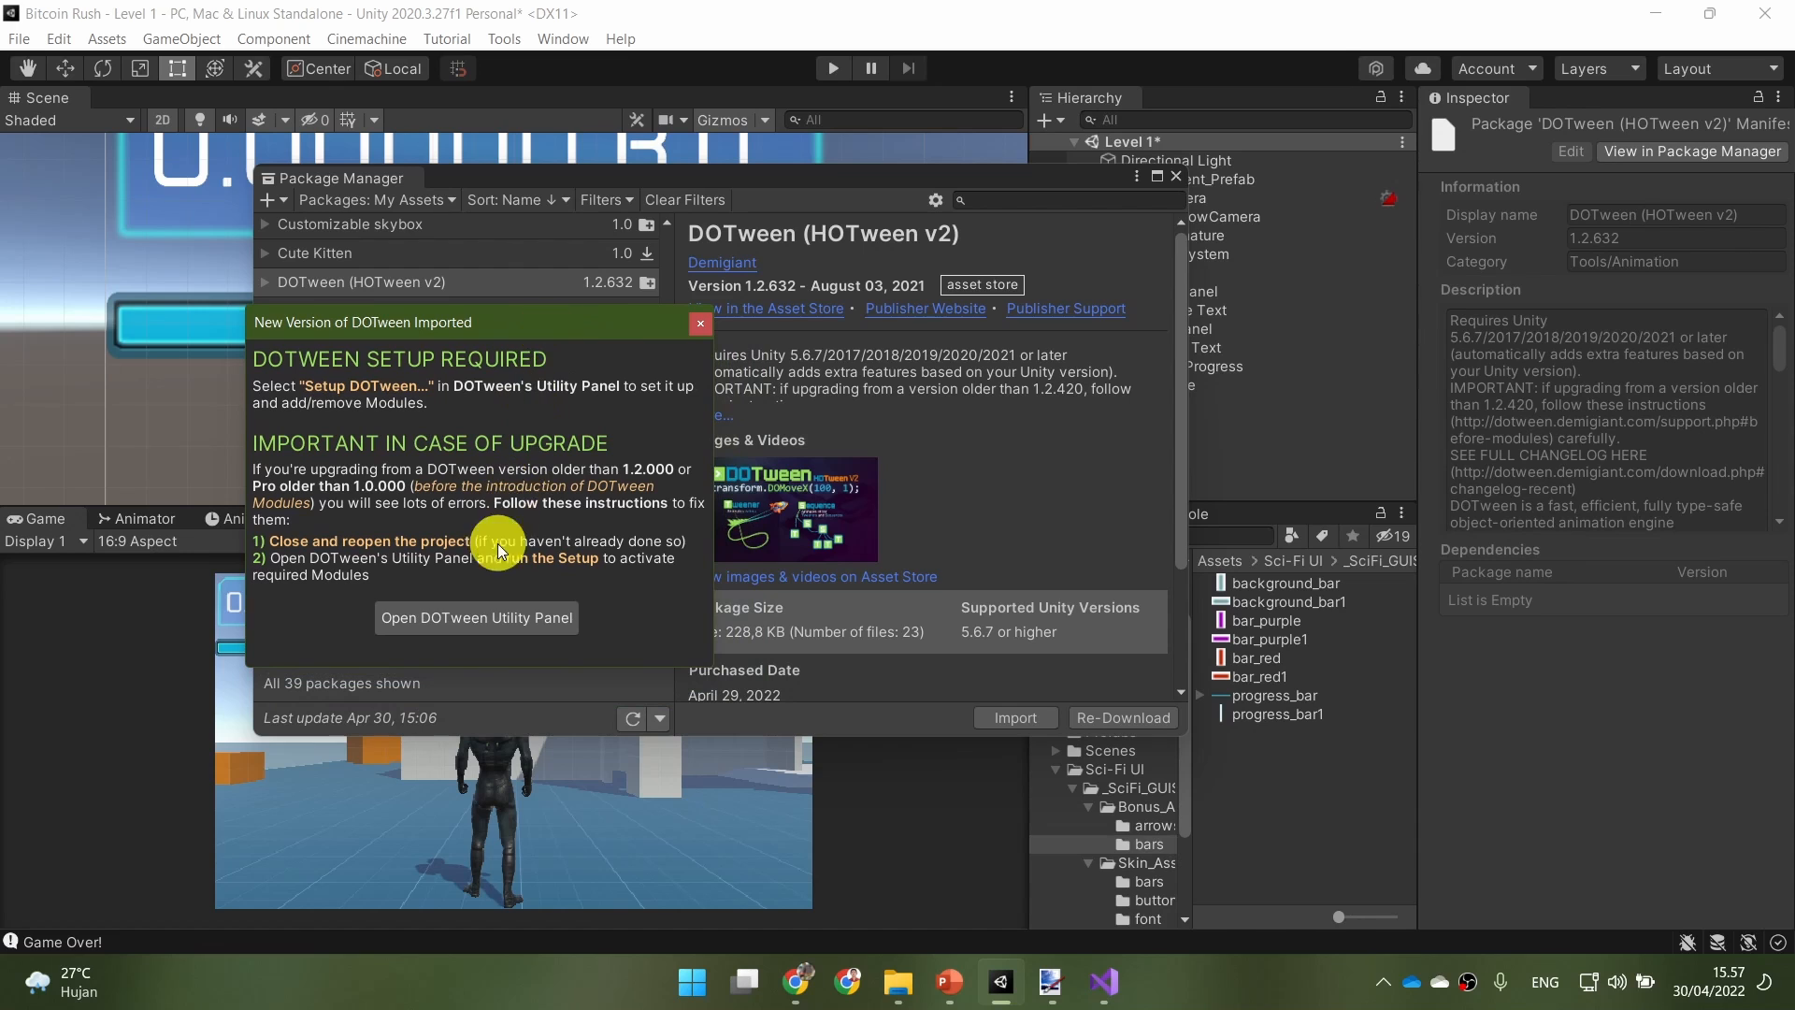
left_click(440, 621)
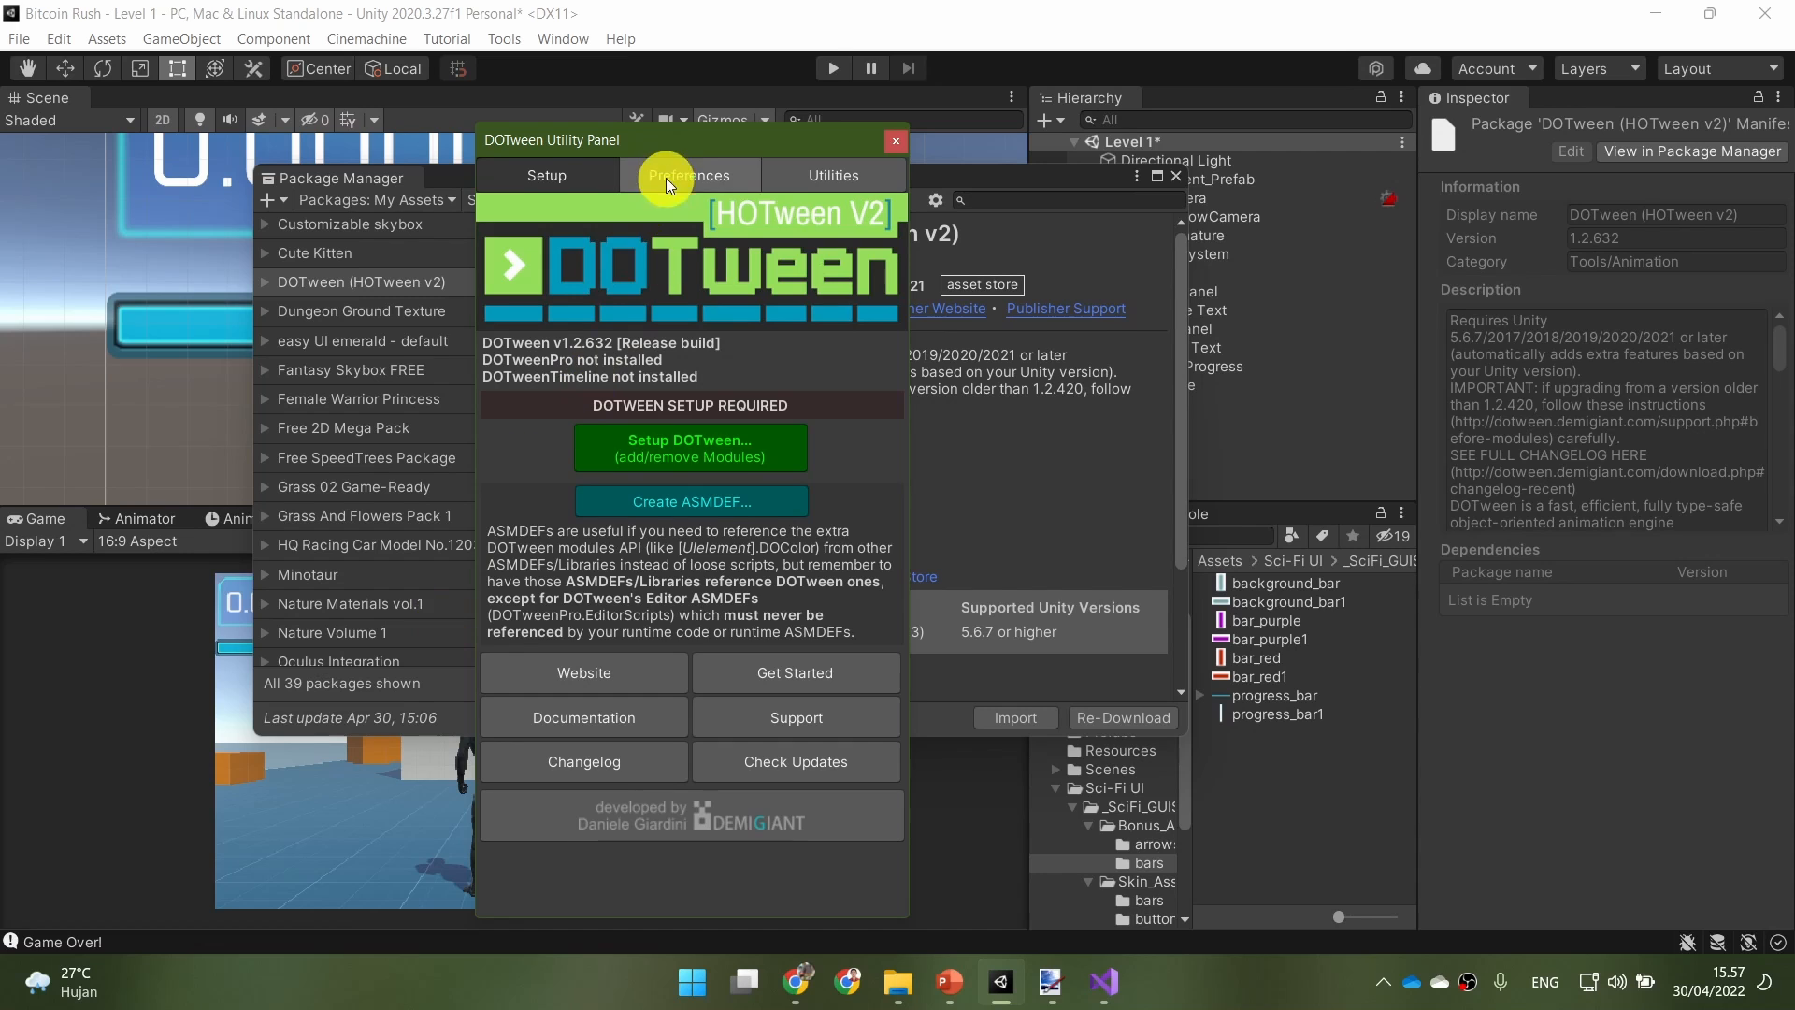
left_click_drag(664, 141, 877, 121)
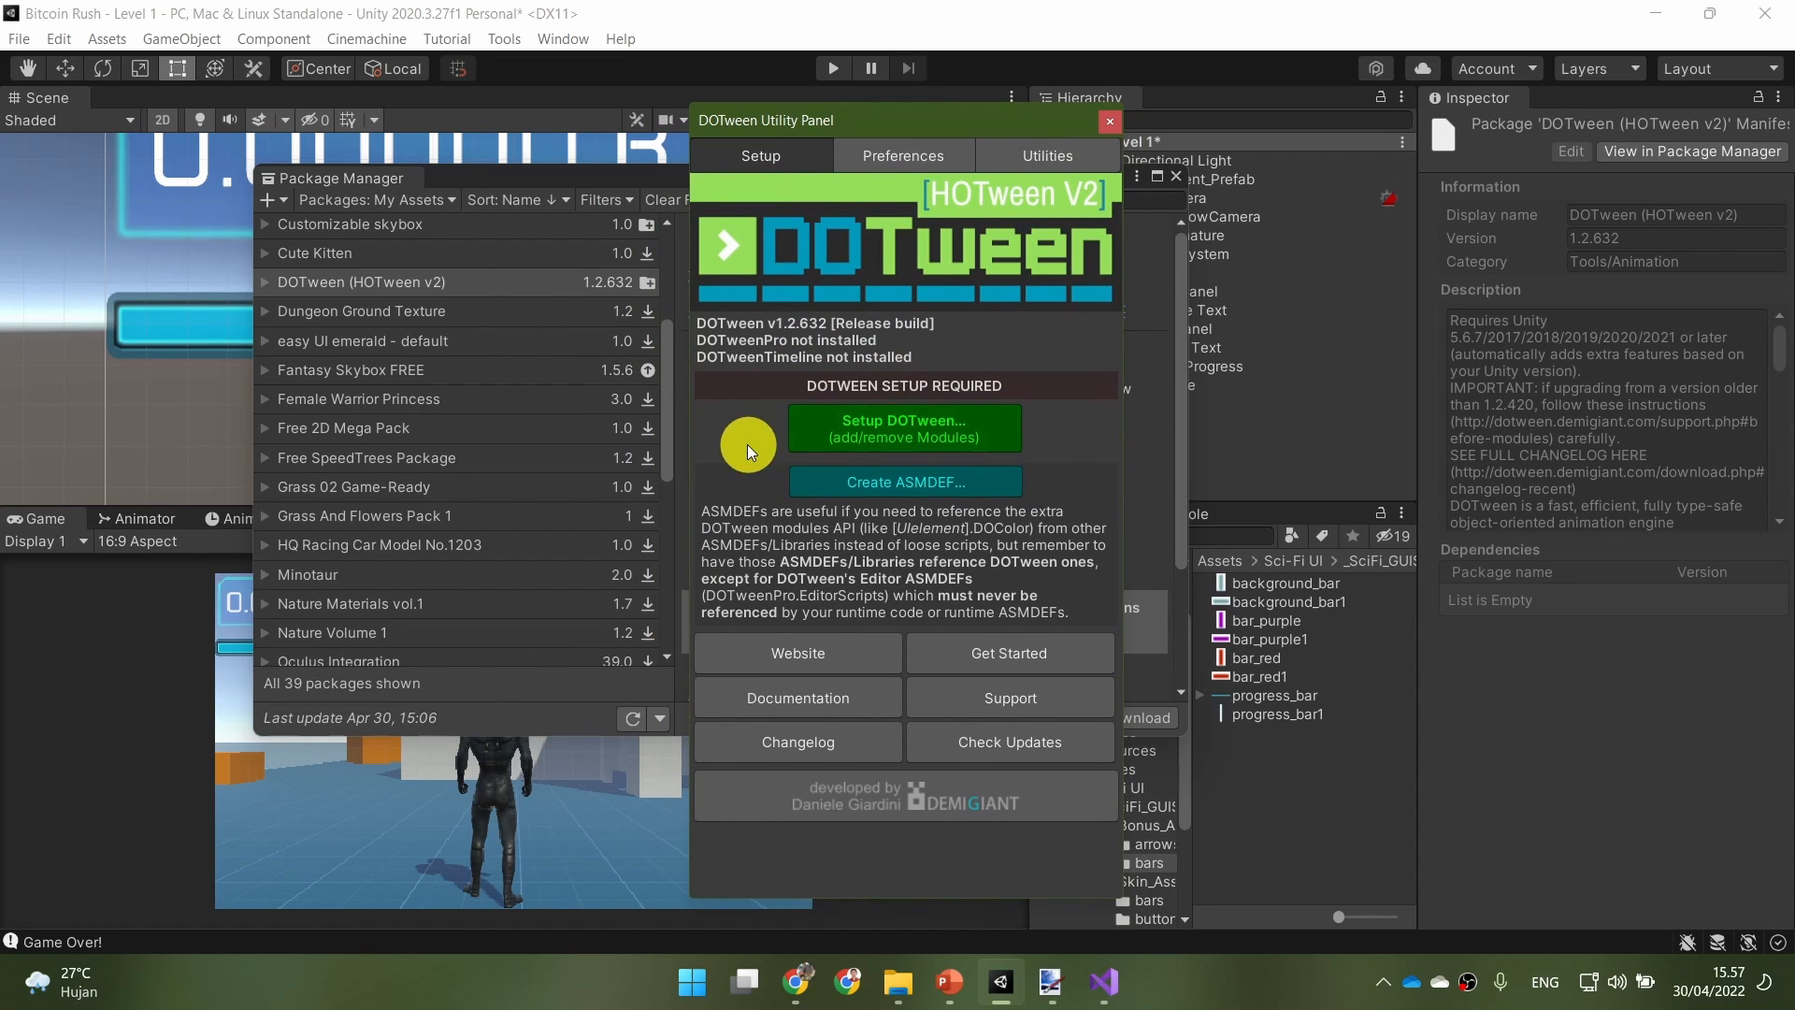
Step: Run the DOTween setup with the Audio, Physics, Physics2D and Sprites modules disabled and only UI enabled, and apply it
left_click(831, 433)
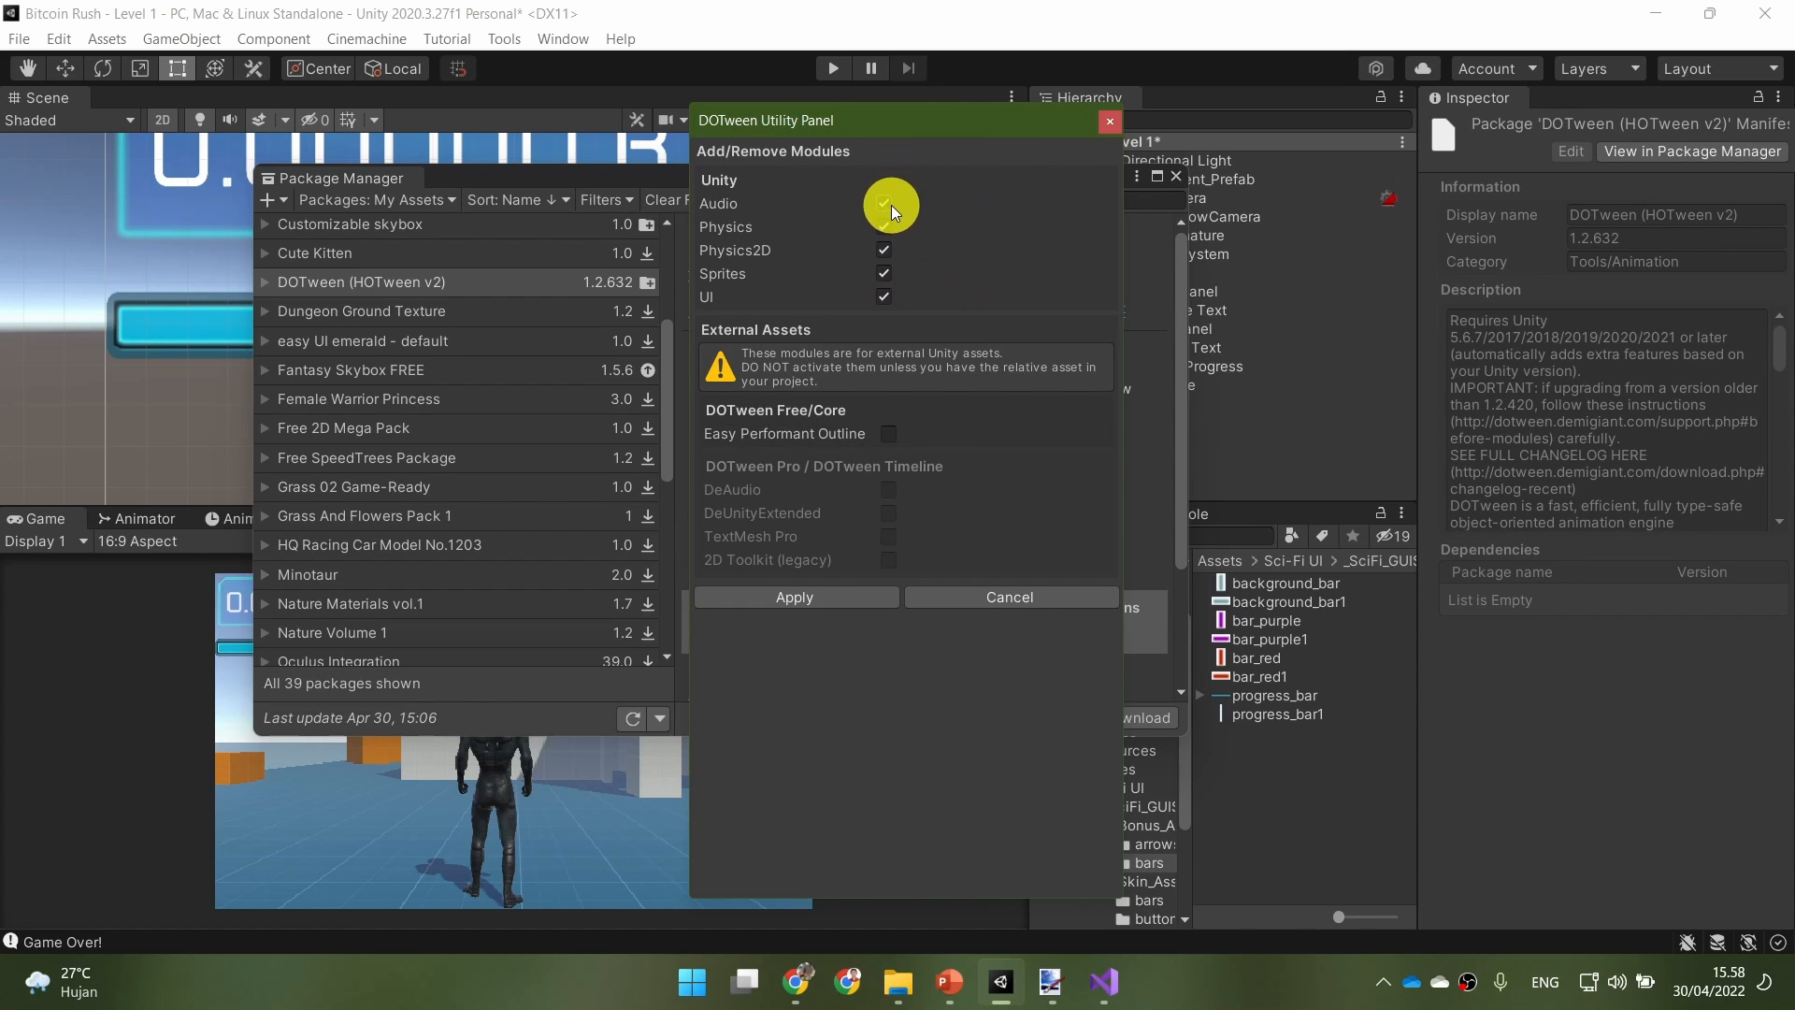
left_click(887, 254)
left_click(887, 276)
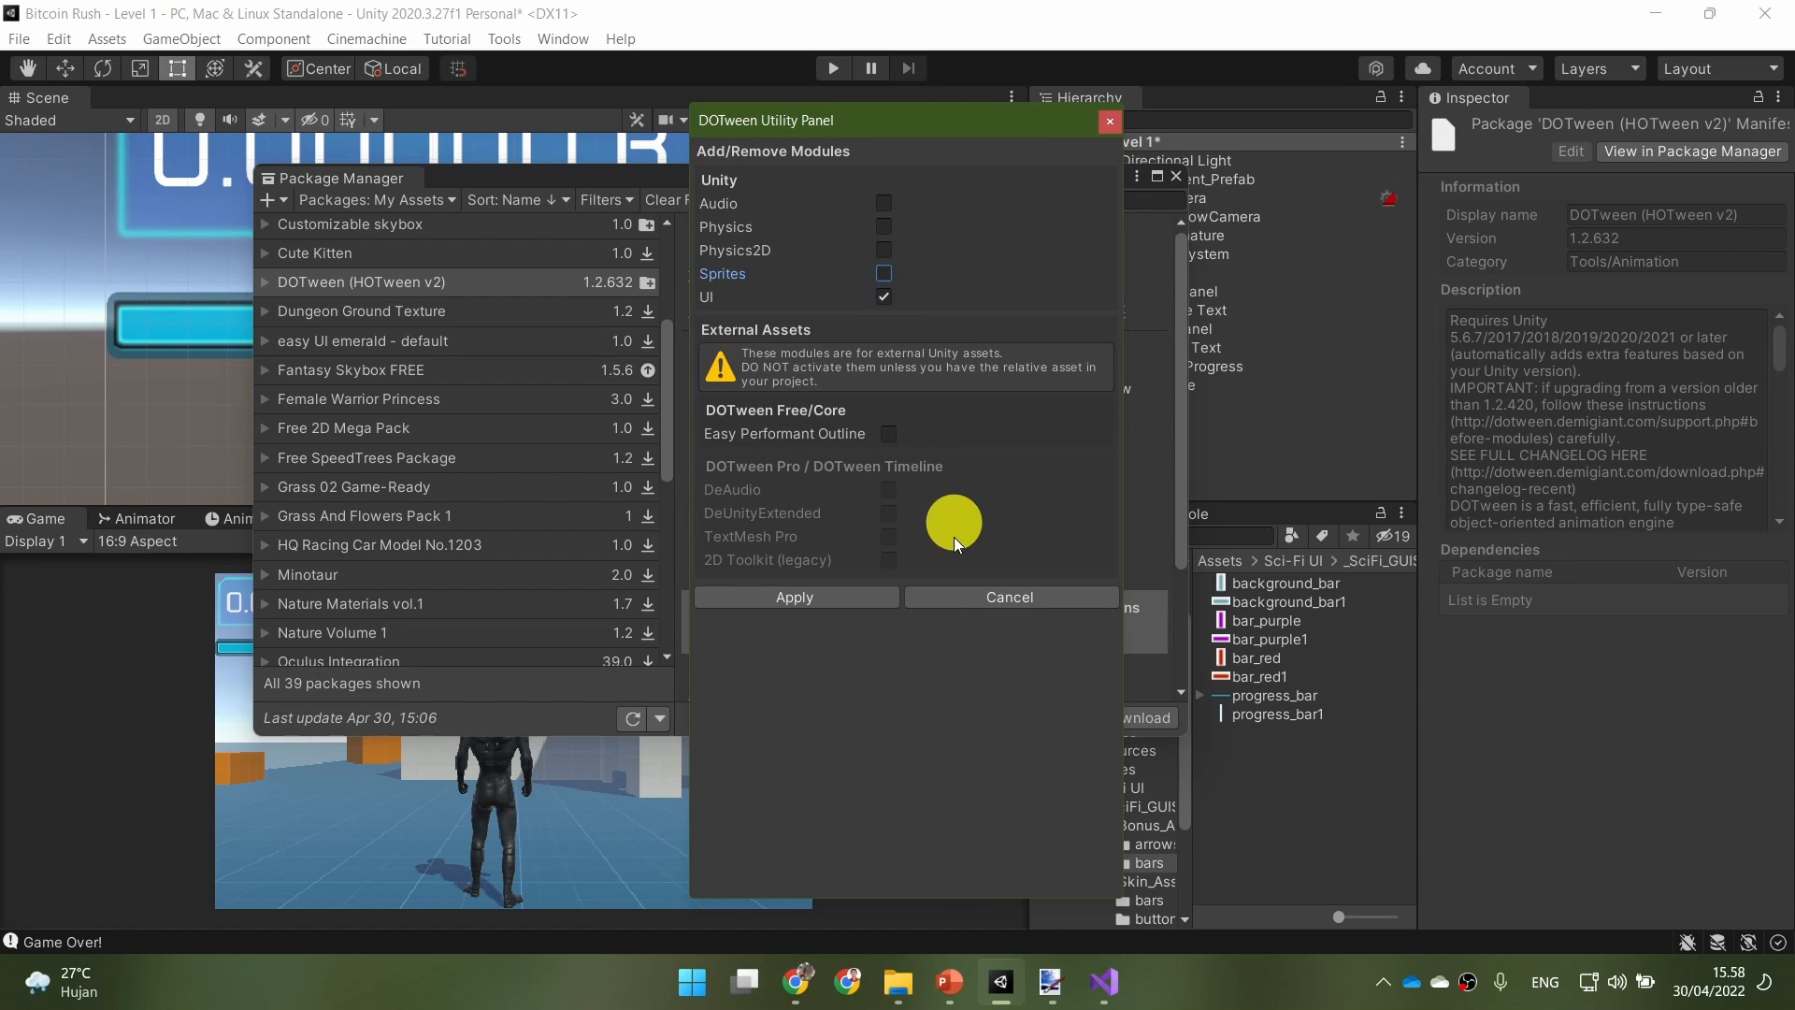
left_click(816, 598)
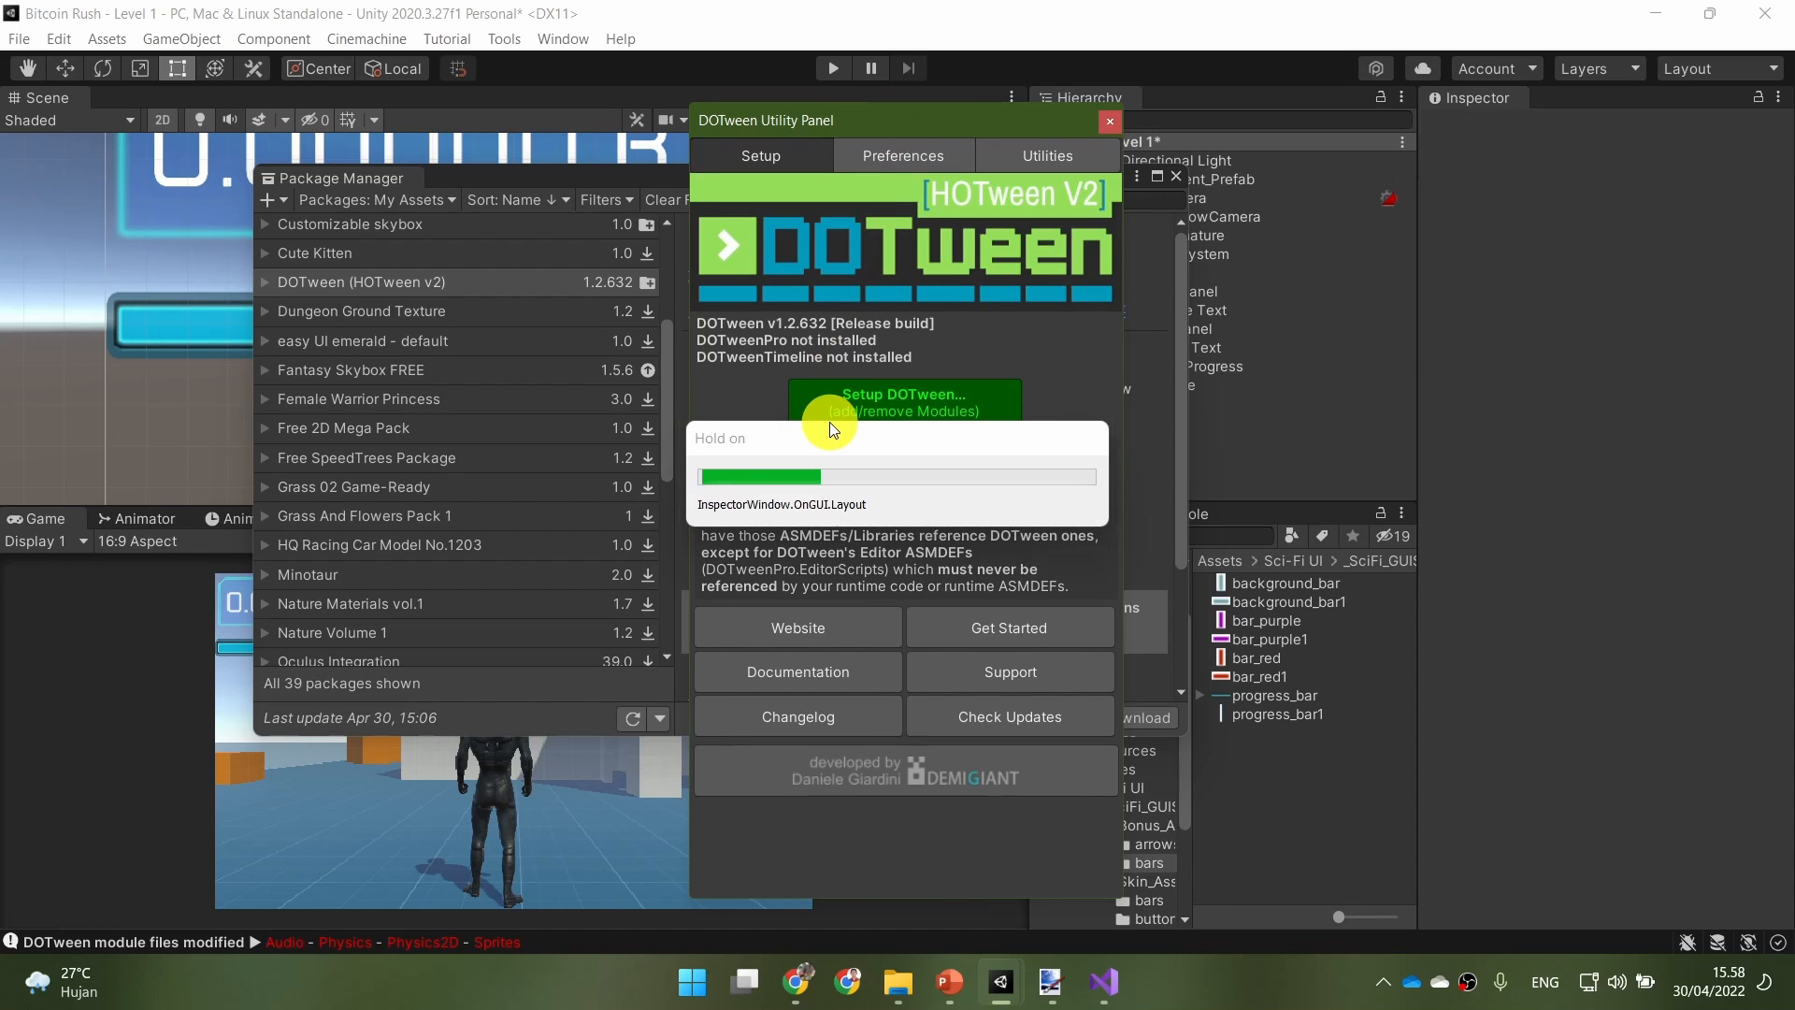
Step: Close the DOTween Utility Panel and the Package Manager window
left_click_drag(933, 116, 740, 87)
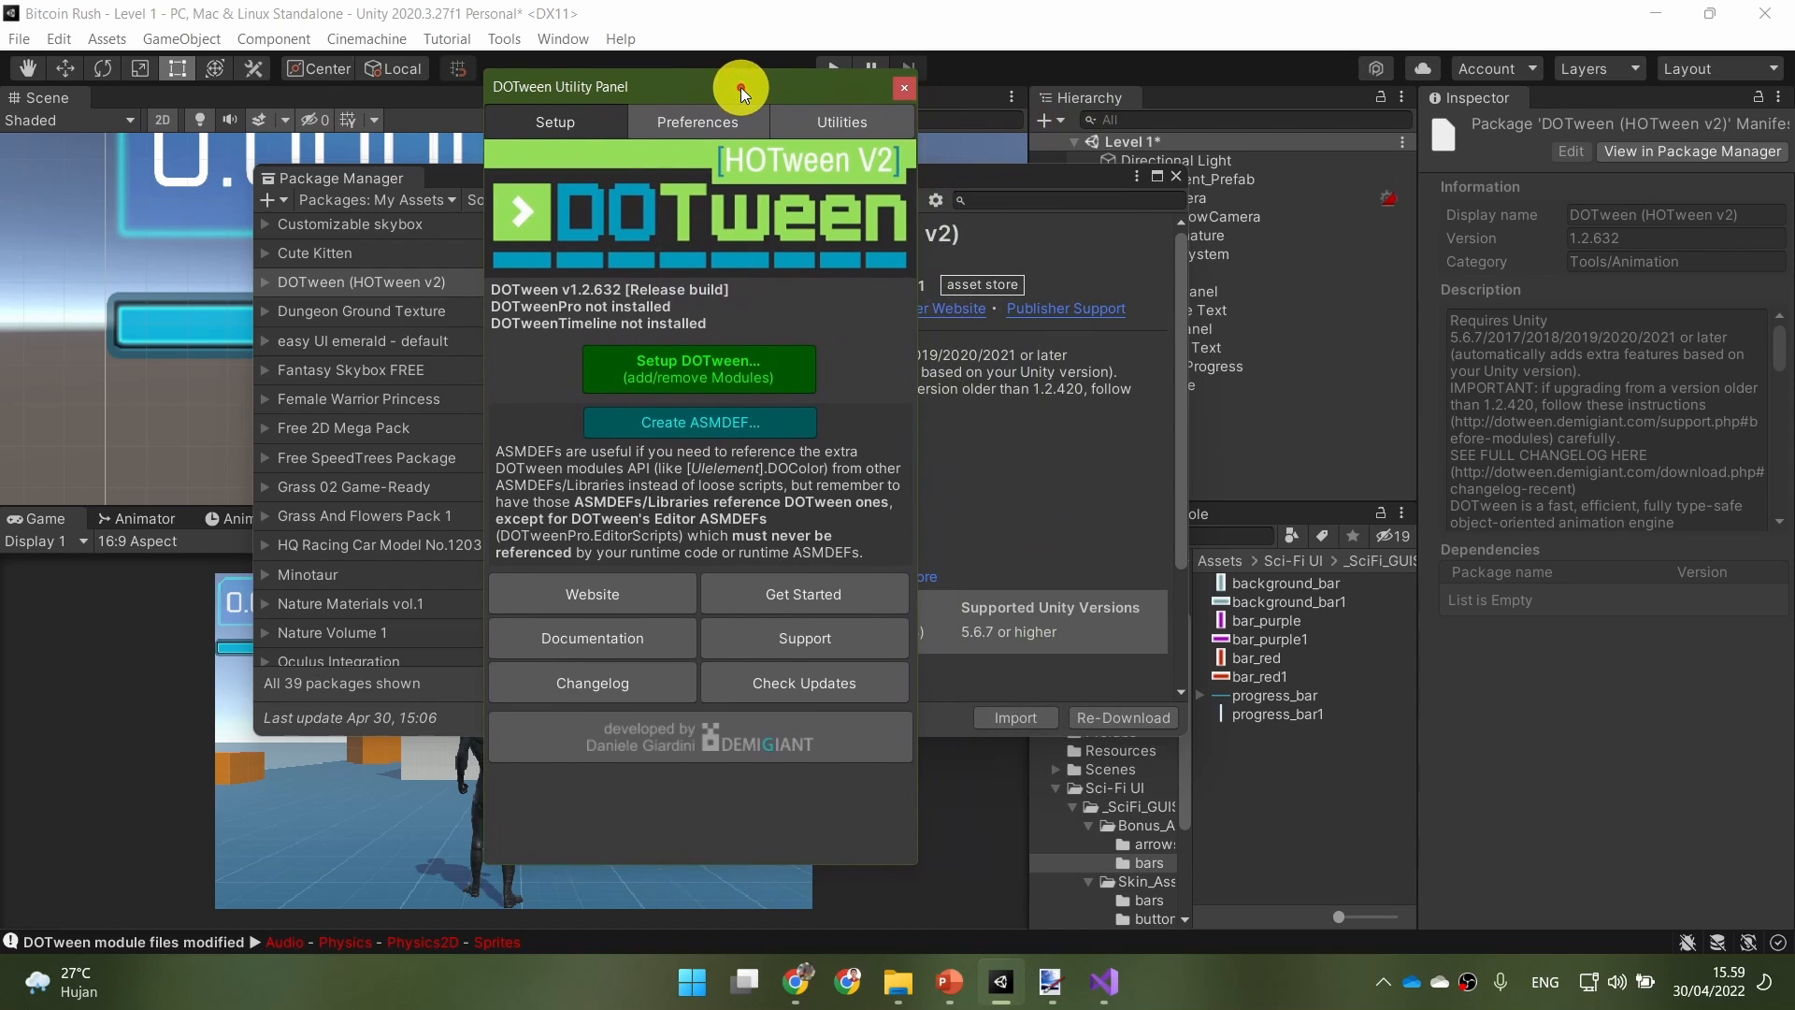
left_click(907, 86)
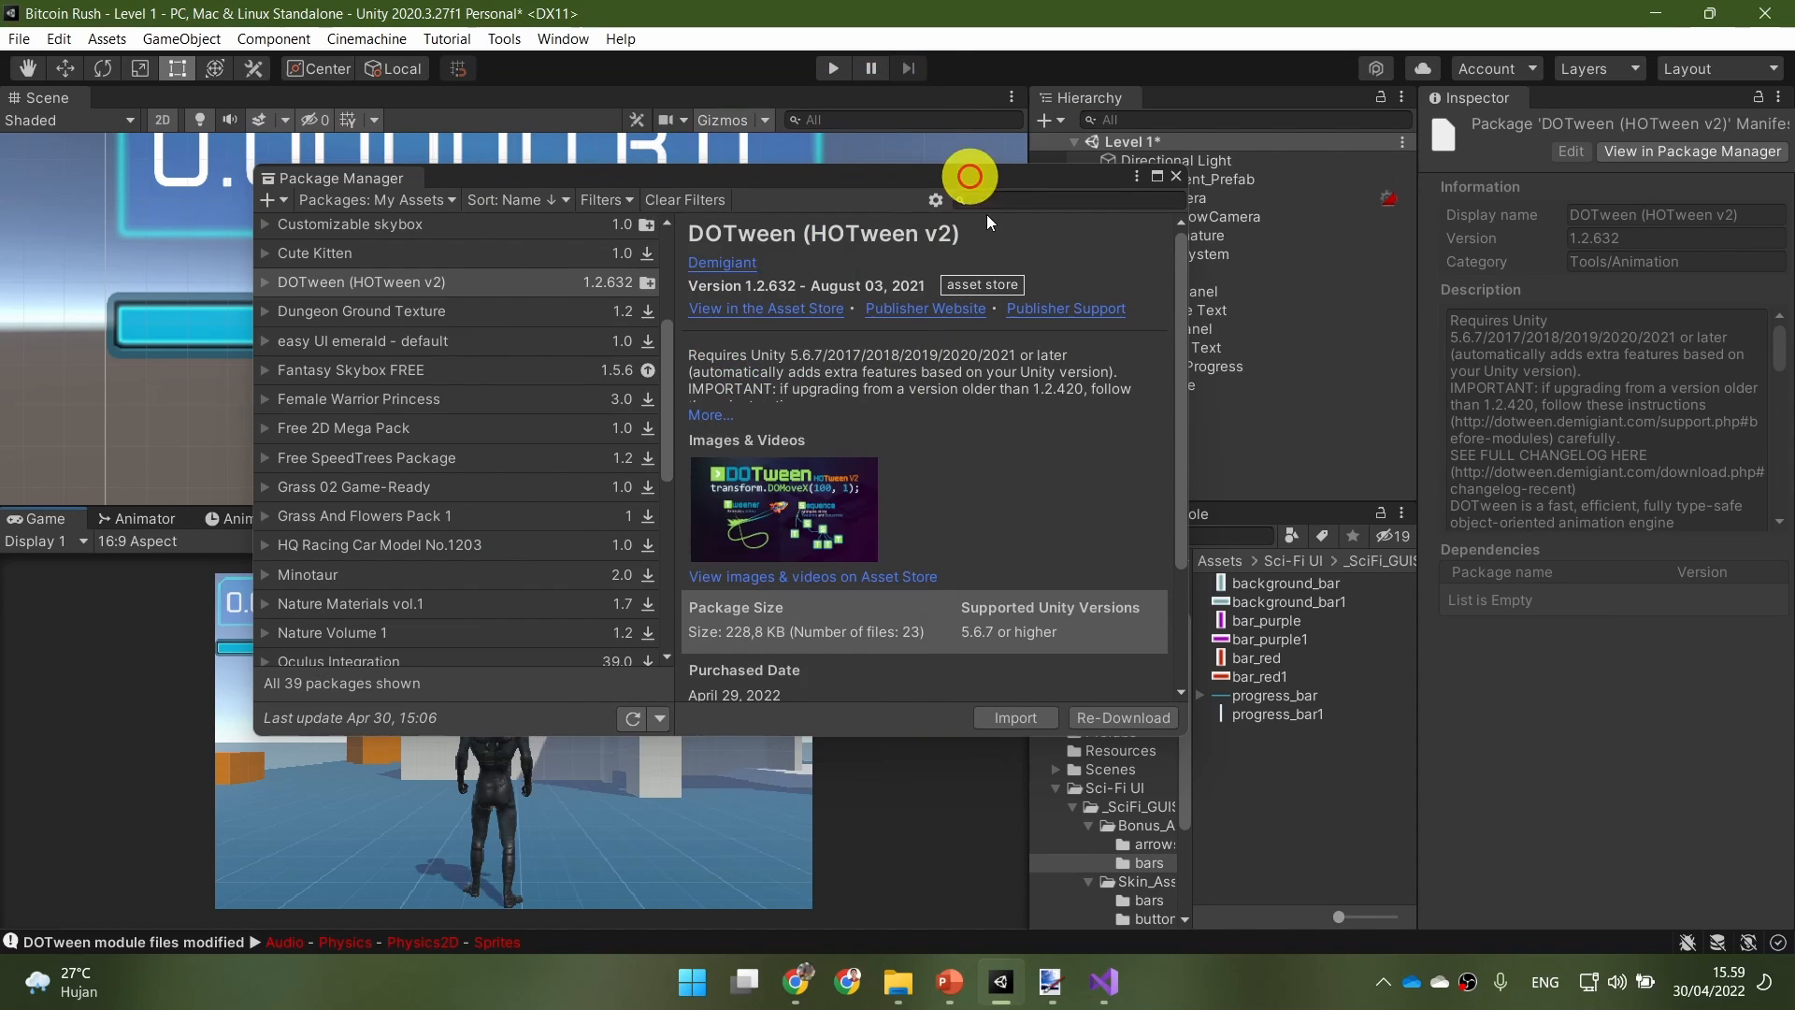
left_click(1176, 176)
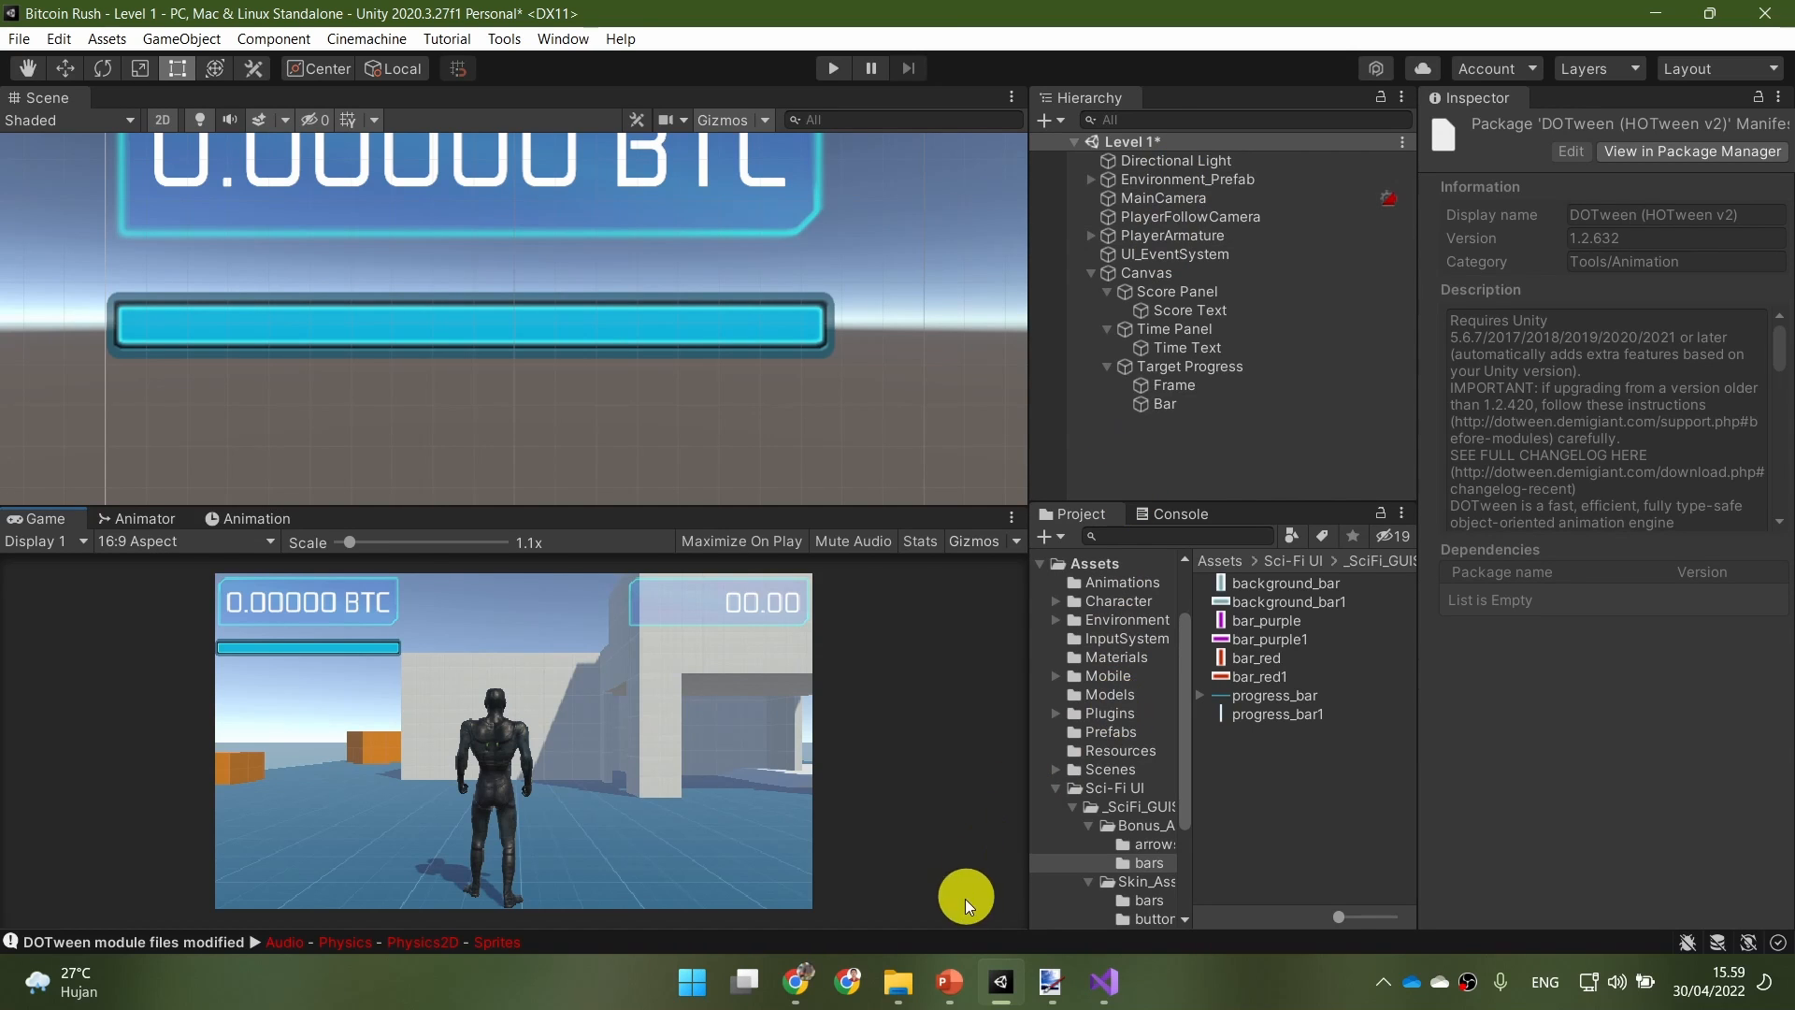
Step: Glance at the Using DOTween slide in PowerPoint, switch to Visual Studio and reload the modified Bitcoin Rush solution
left_click(949, 980)
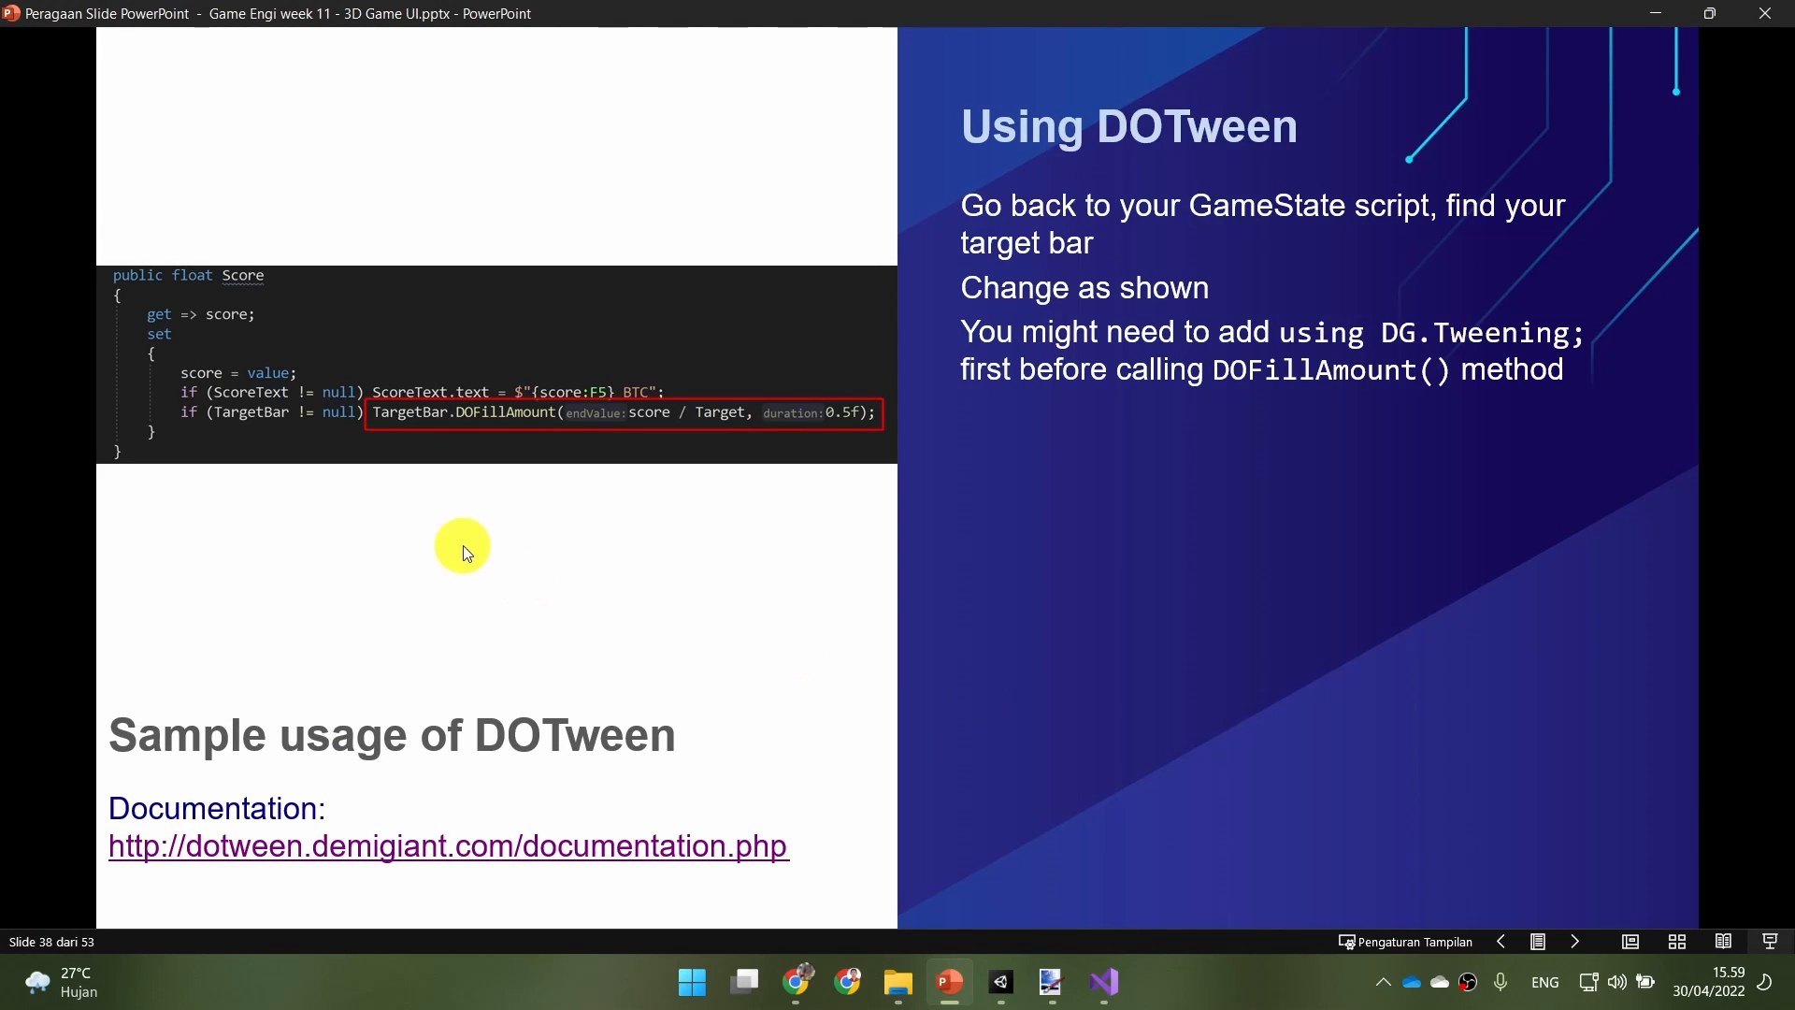
left_click(1104, 980)
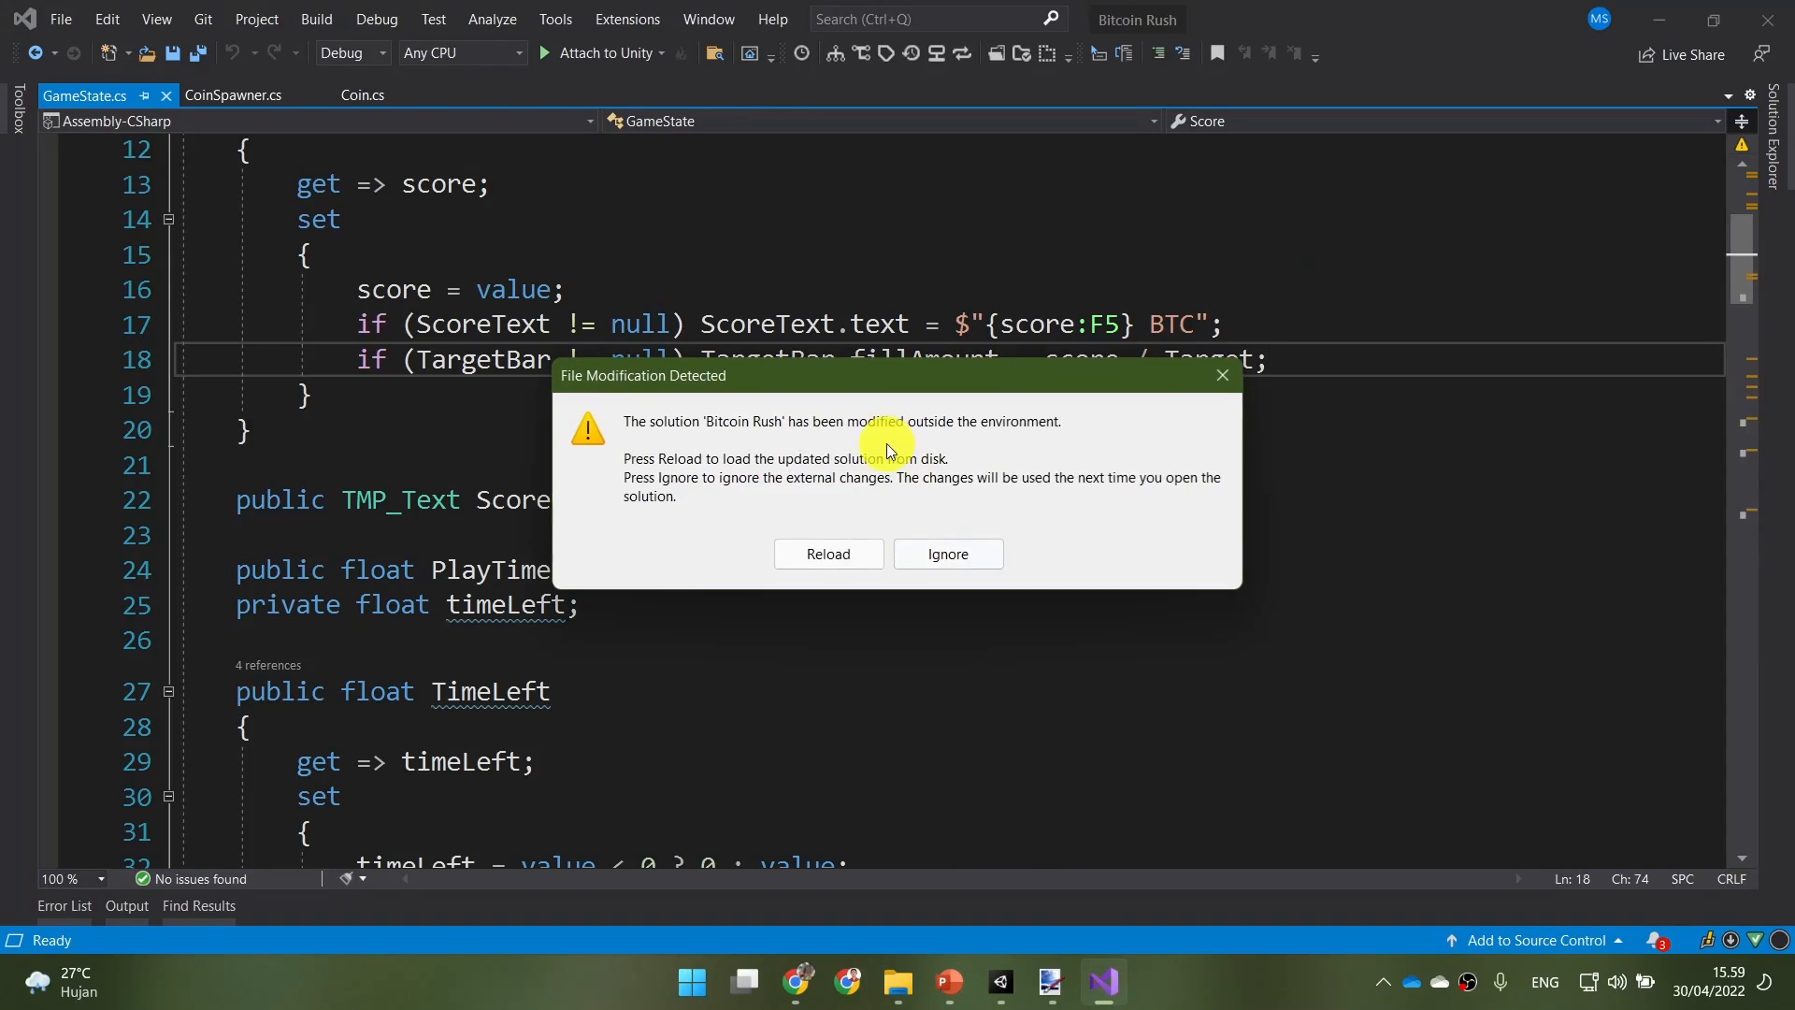
left_click(853, 563)
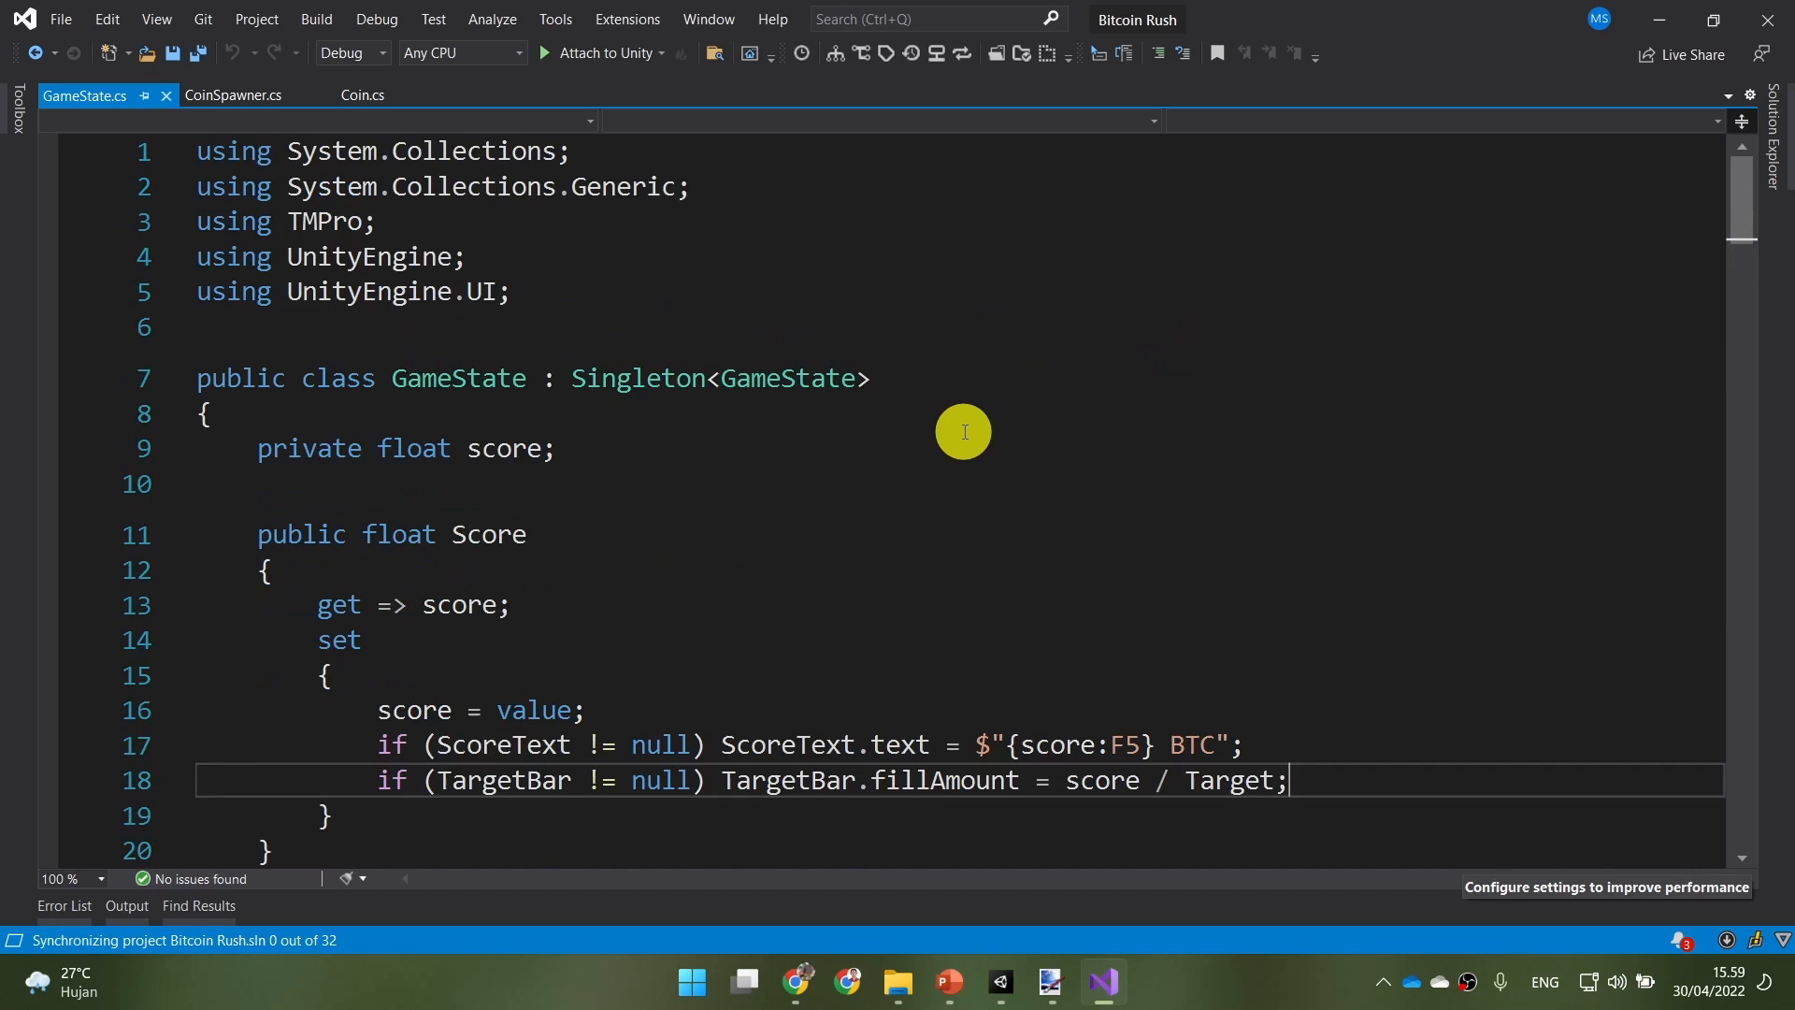
Step: Remove the TargetBar.fillAmount assignment before score / Target in the Score setter of GameState.cs
scroll(964, 432, "down", 1)
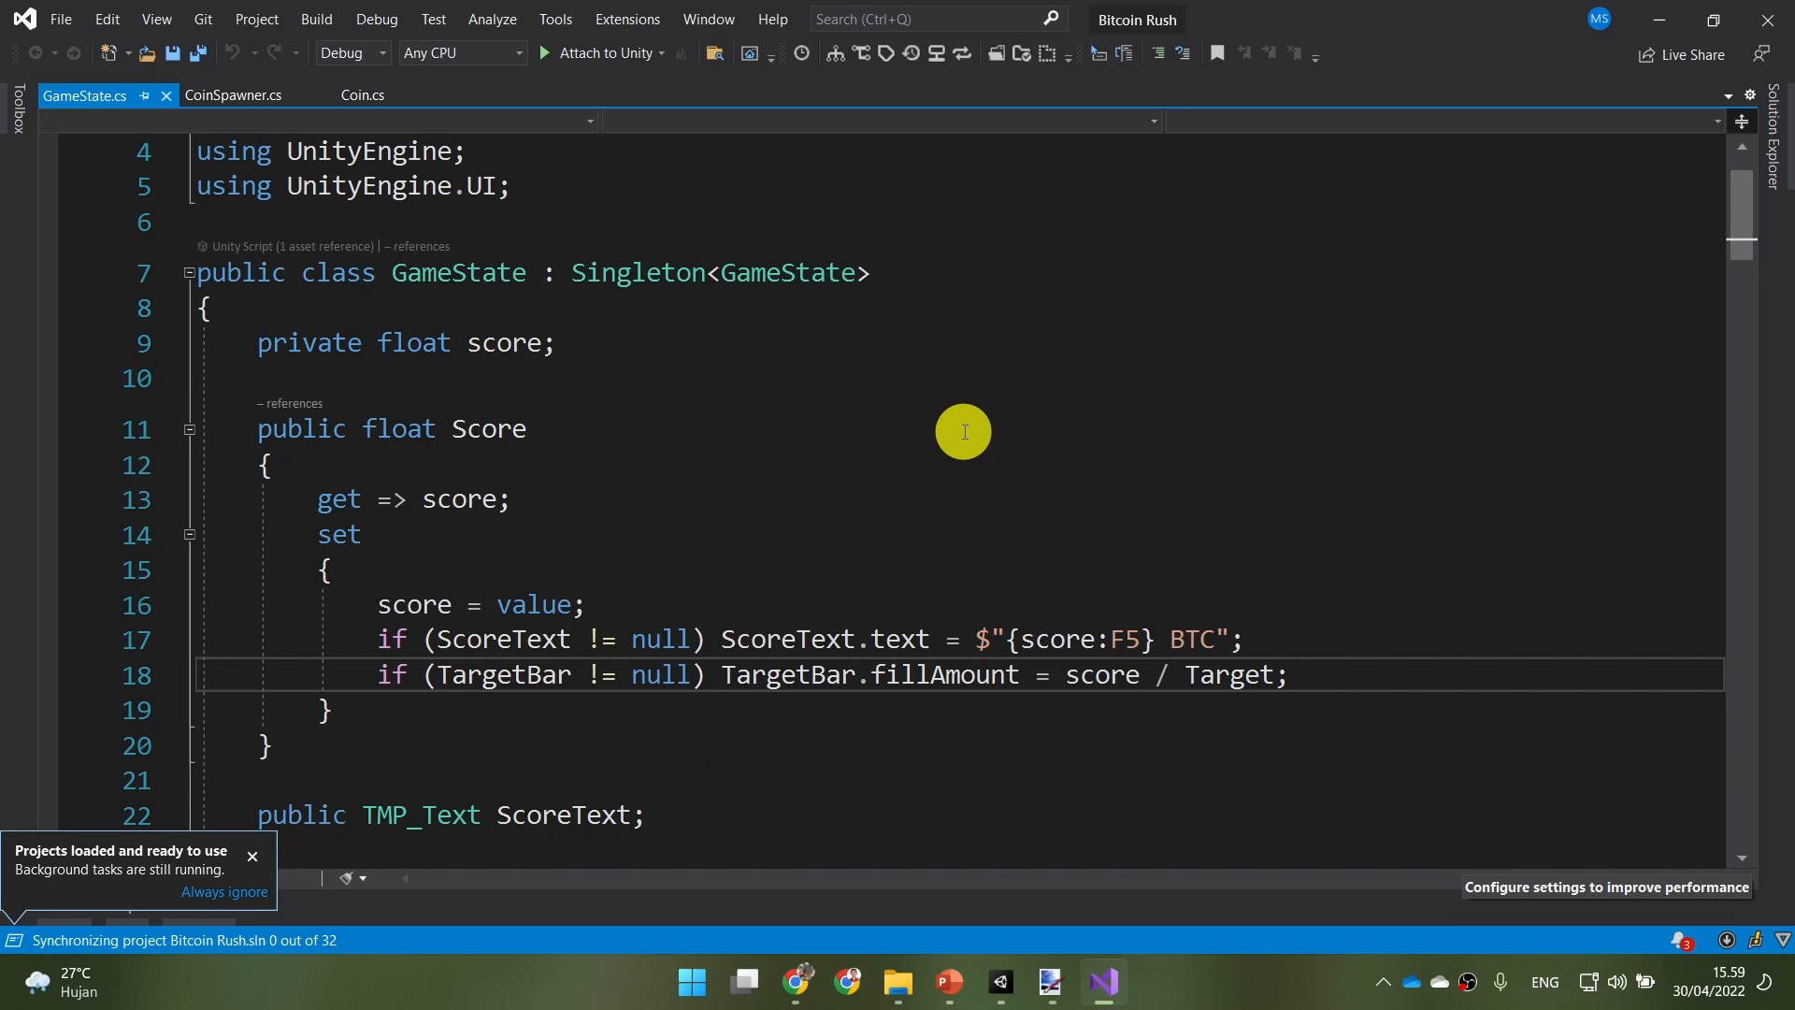
scroll(964, 432, "down", 1)
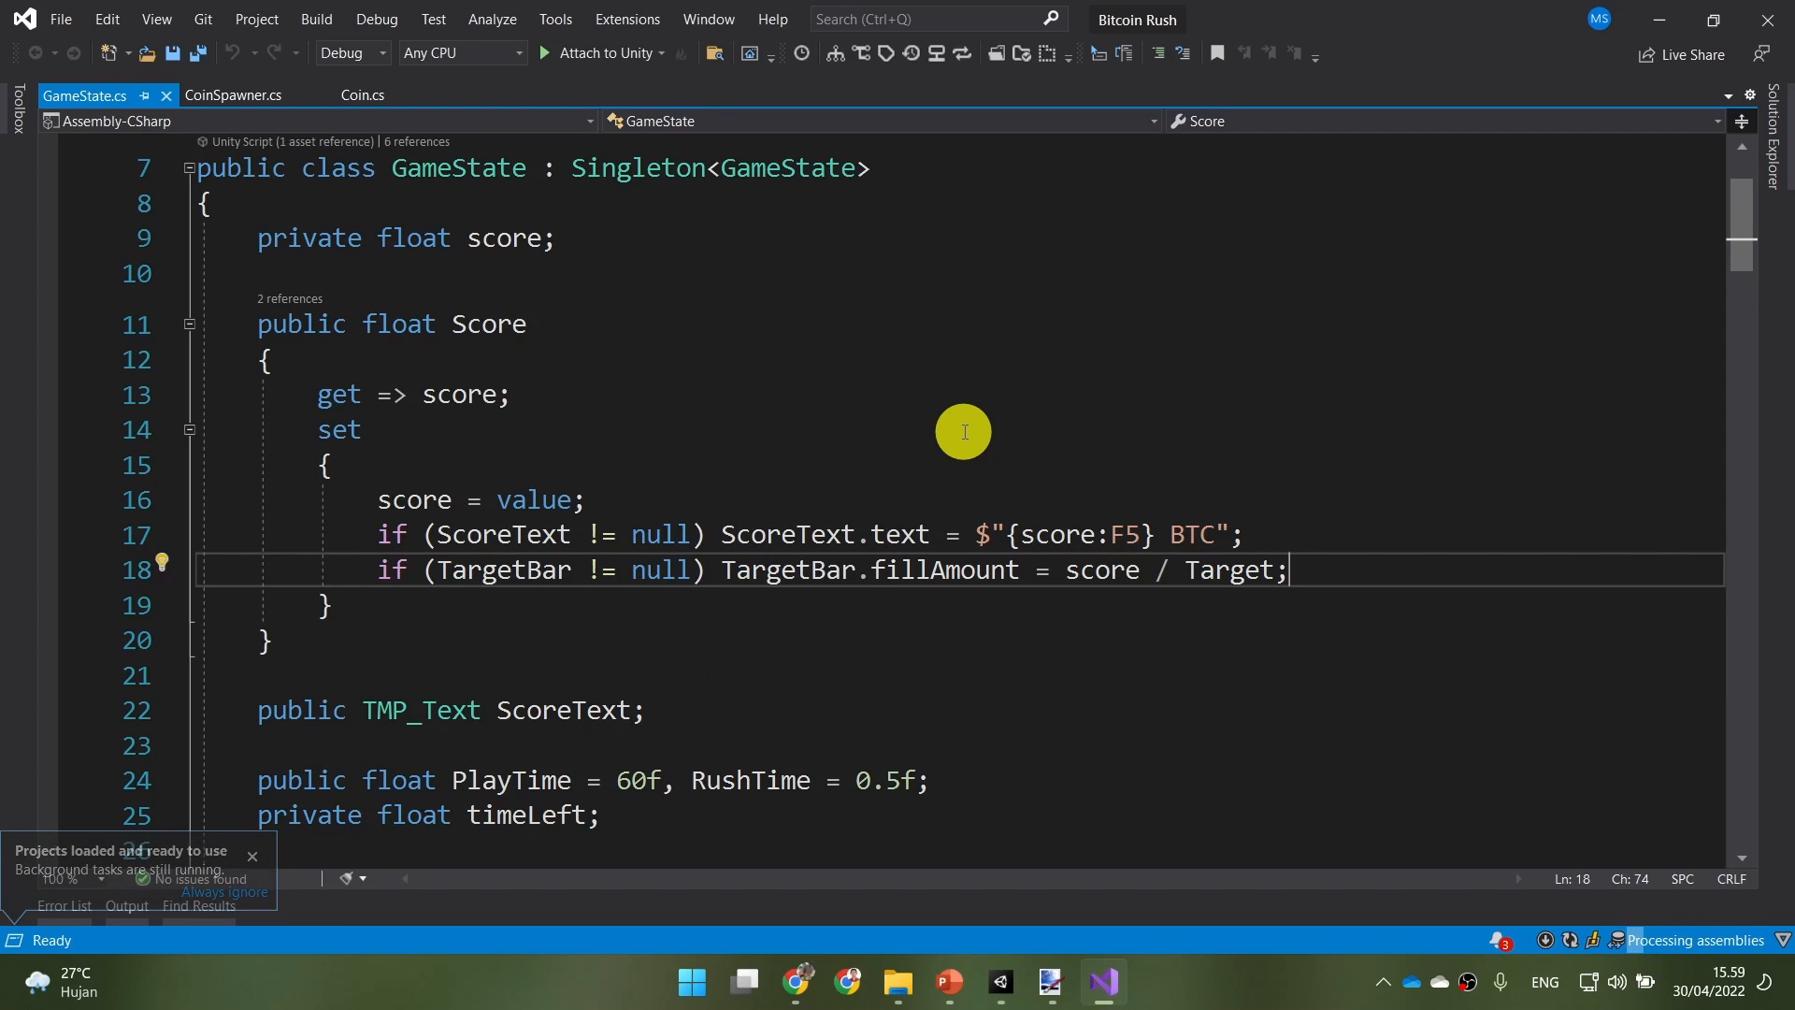
left_click(746, 574)
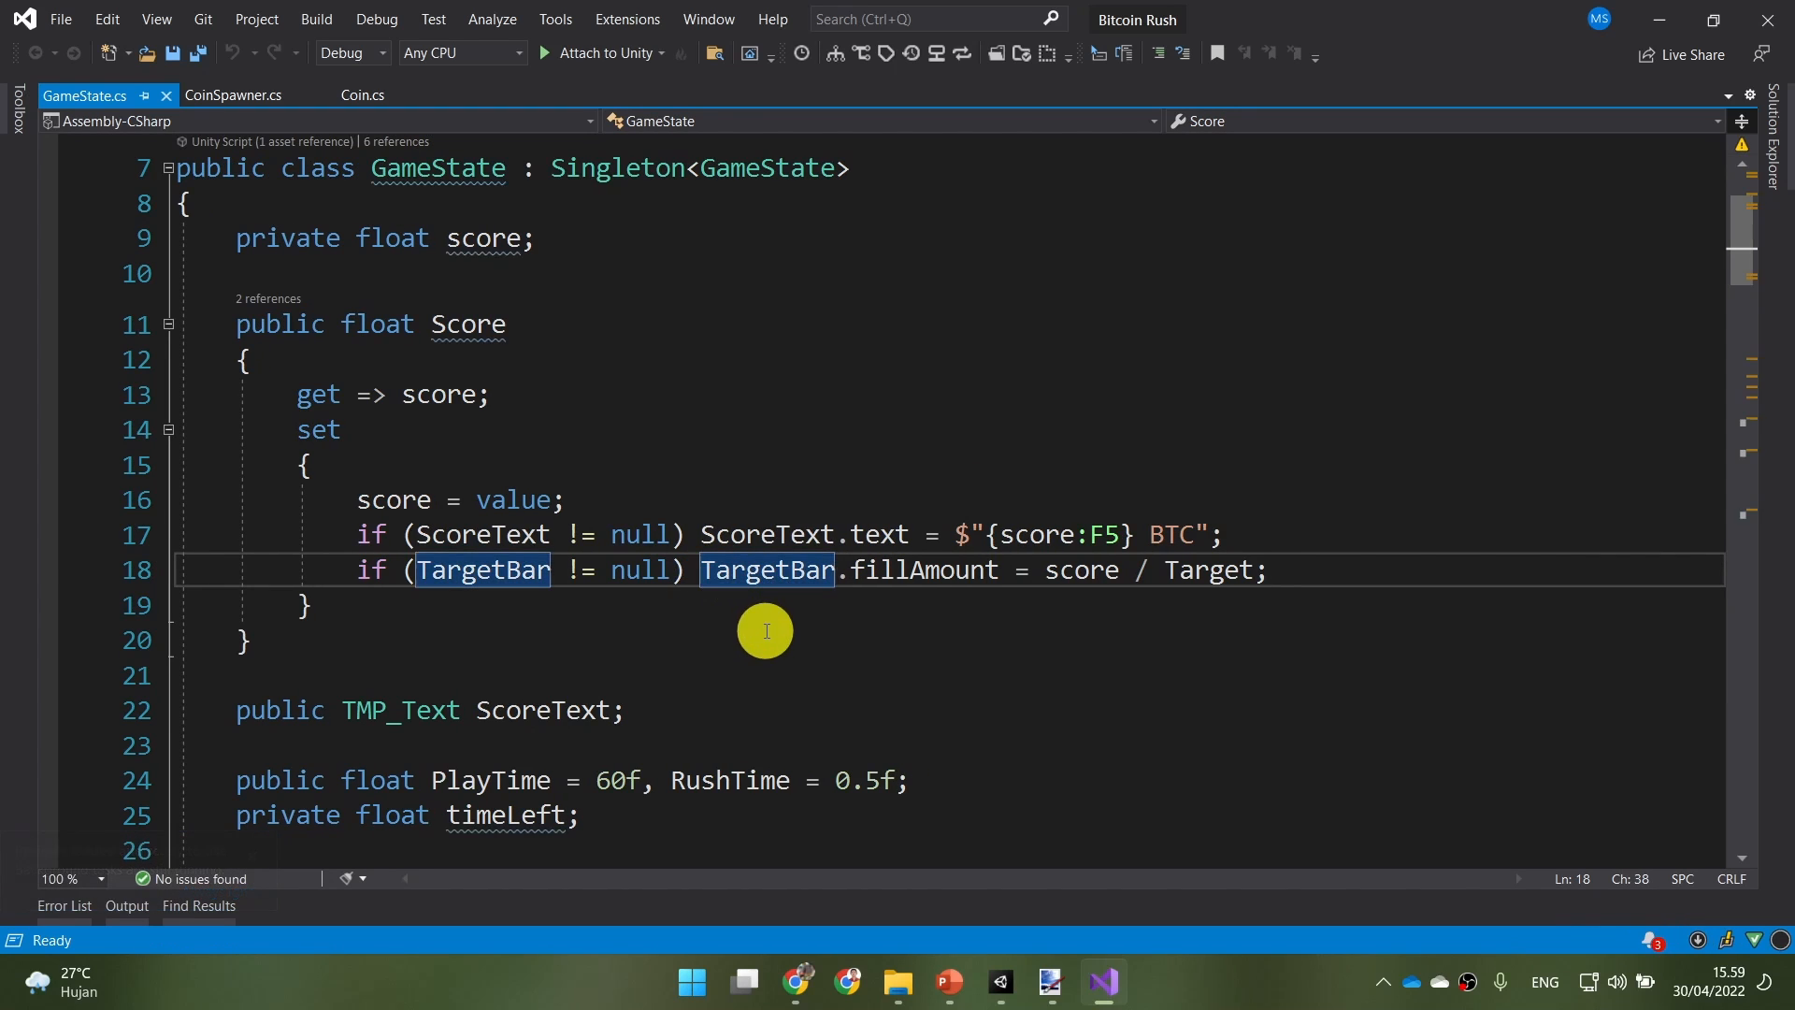
left_click(713, 573)
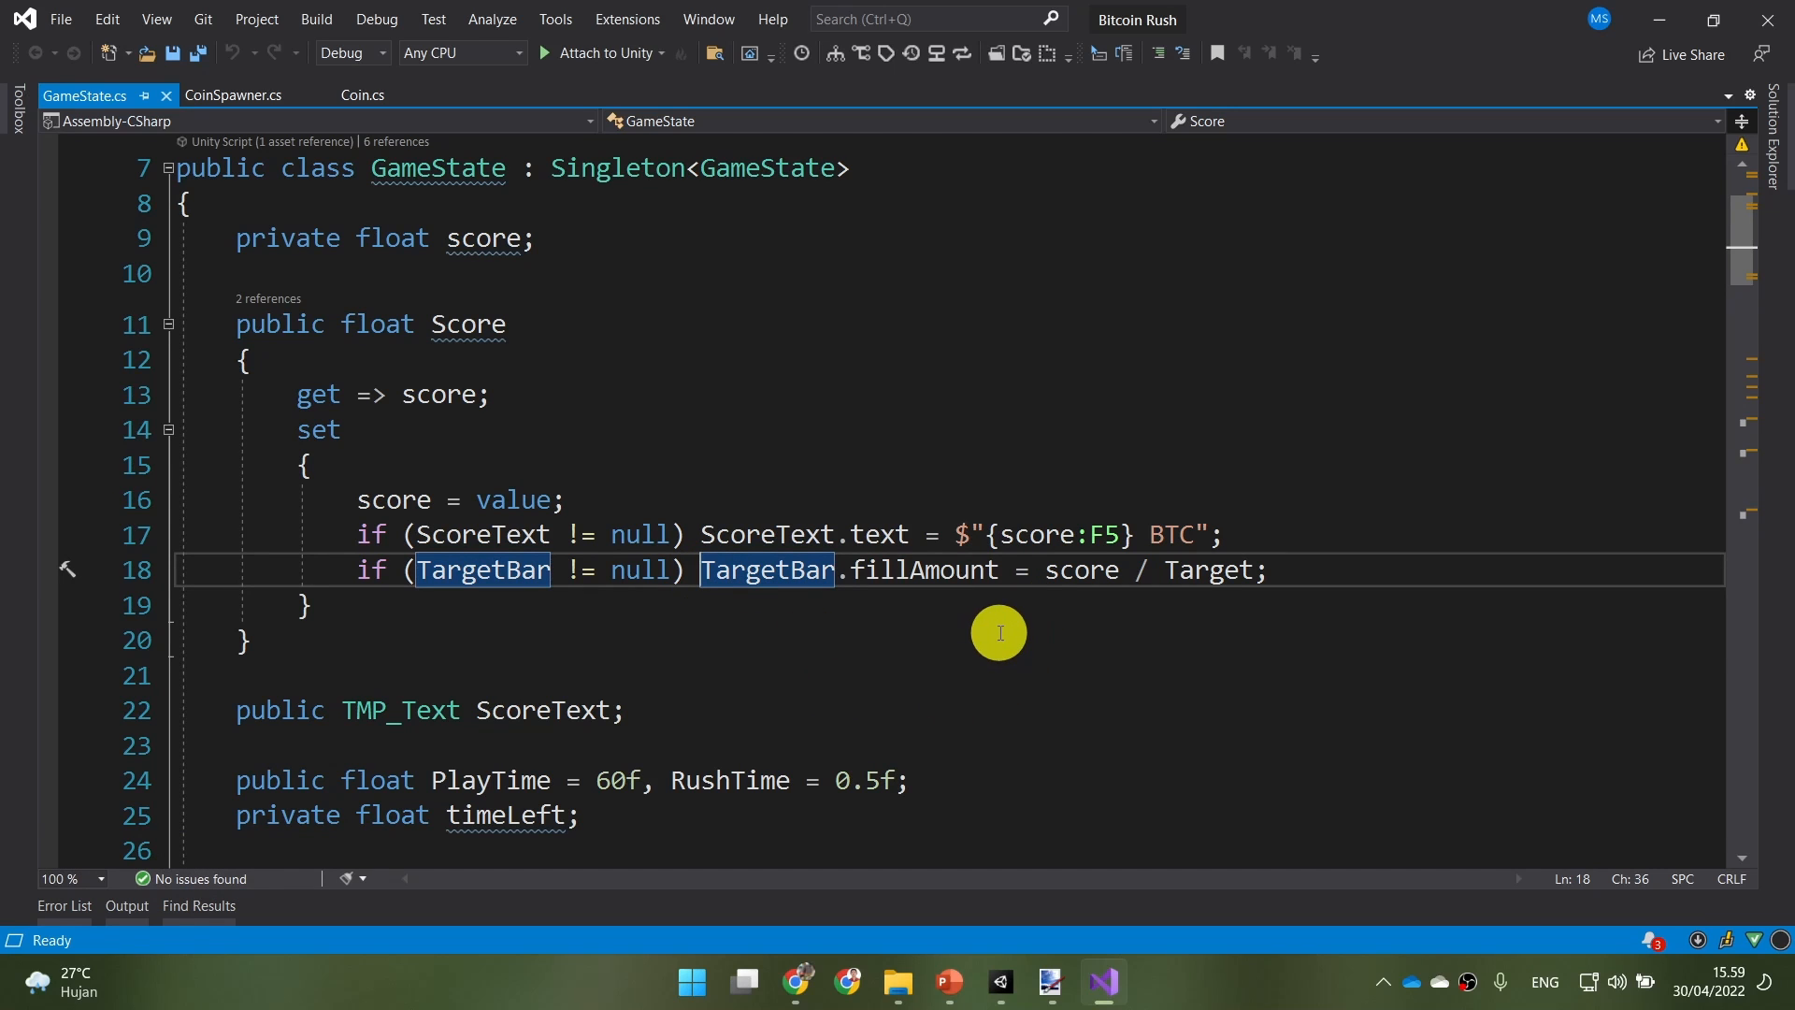
left_click(1044, 574, "shift")
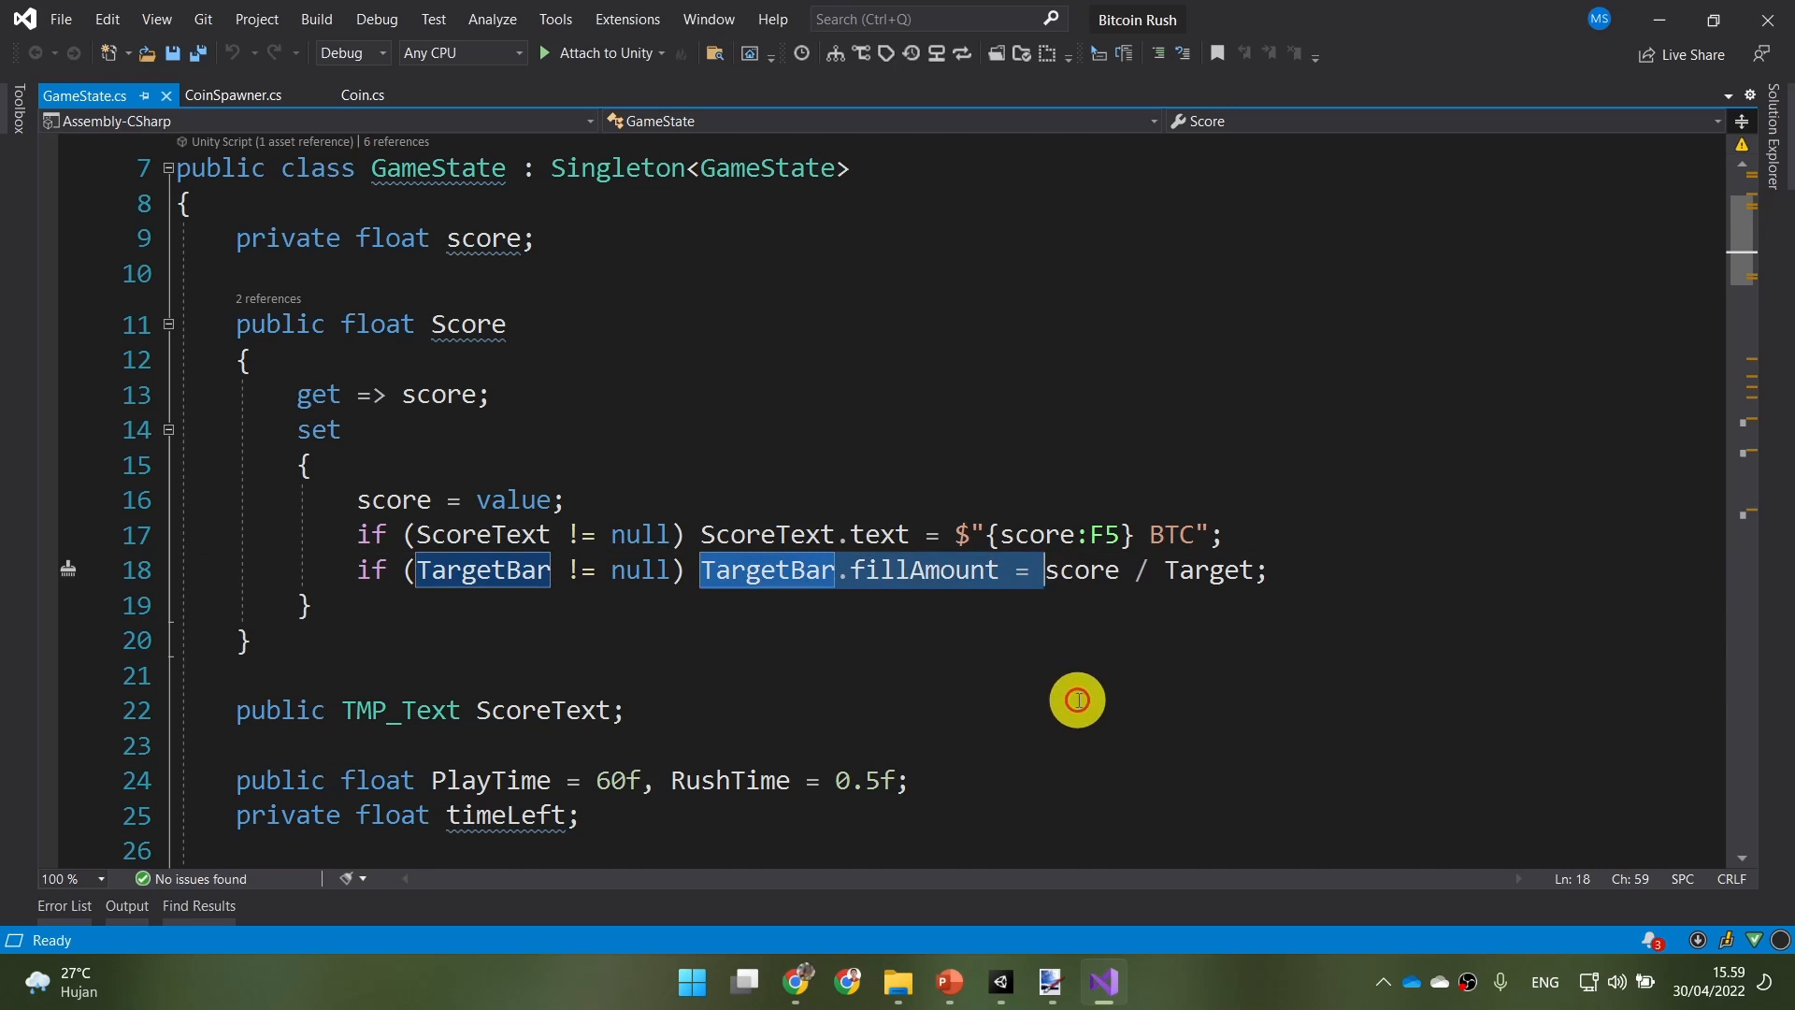
key("BackSpace")
key("Escape")
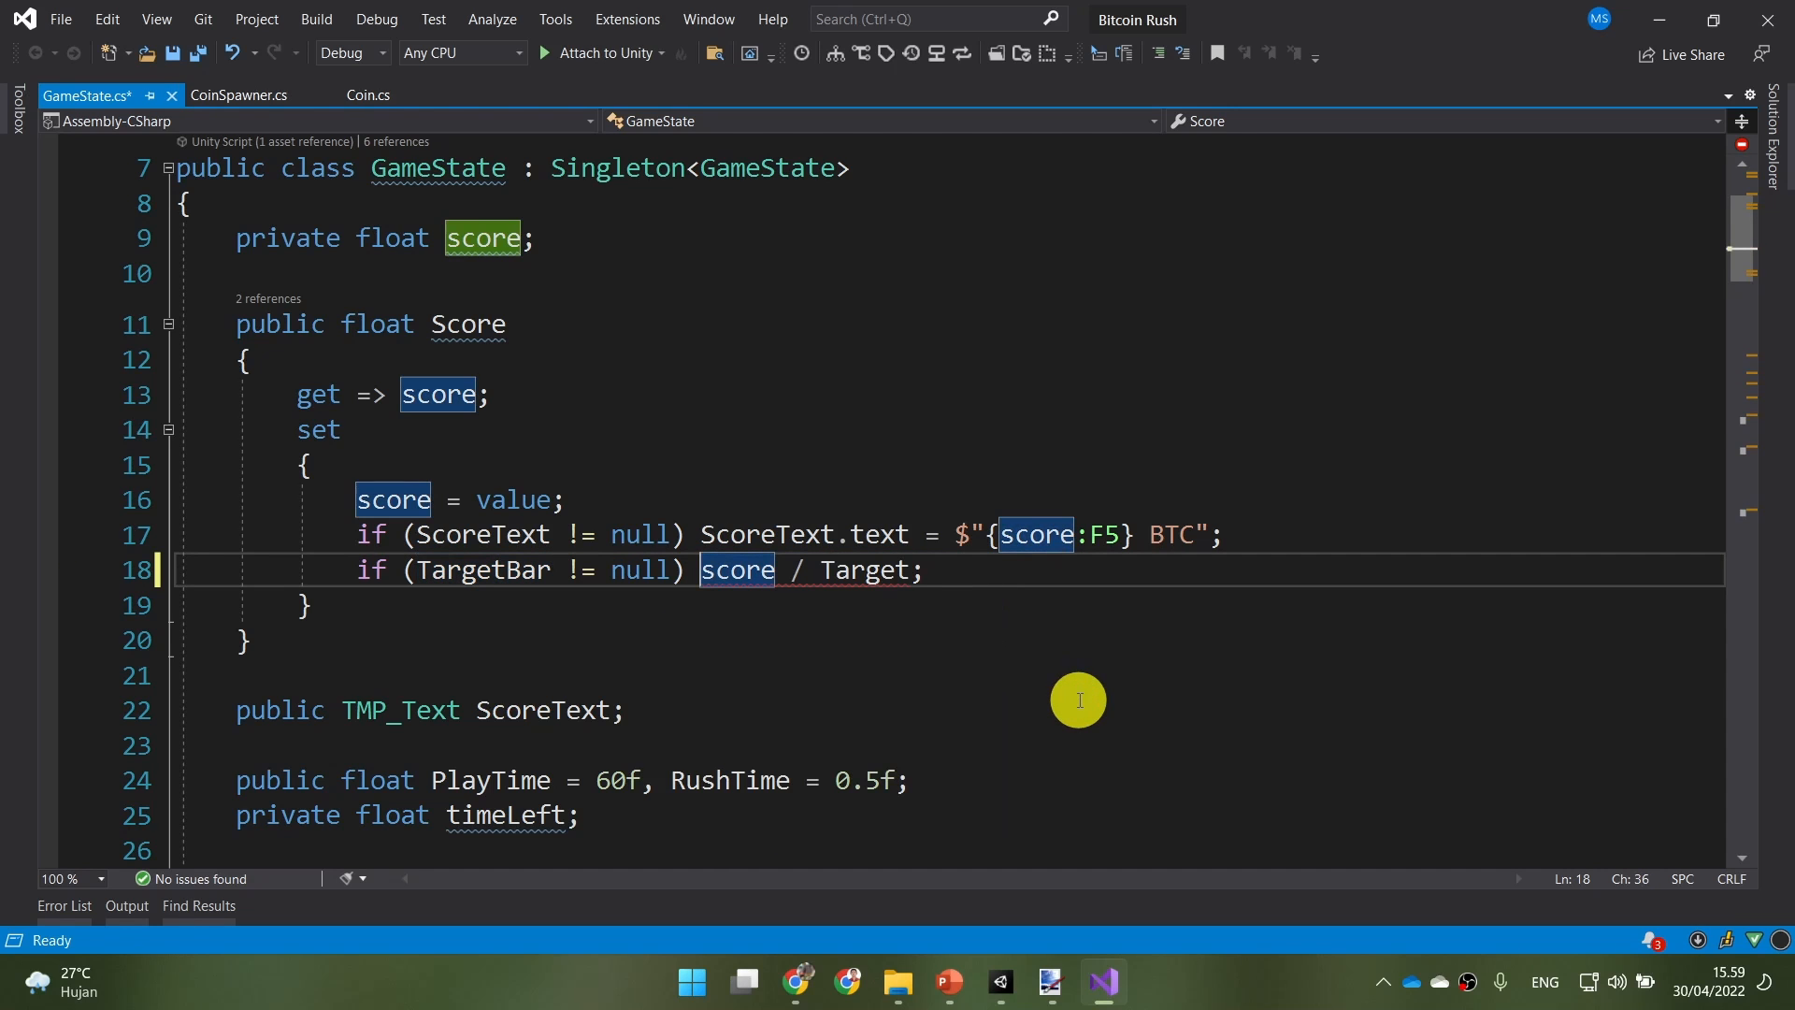
key("Left")
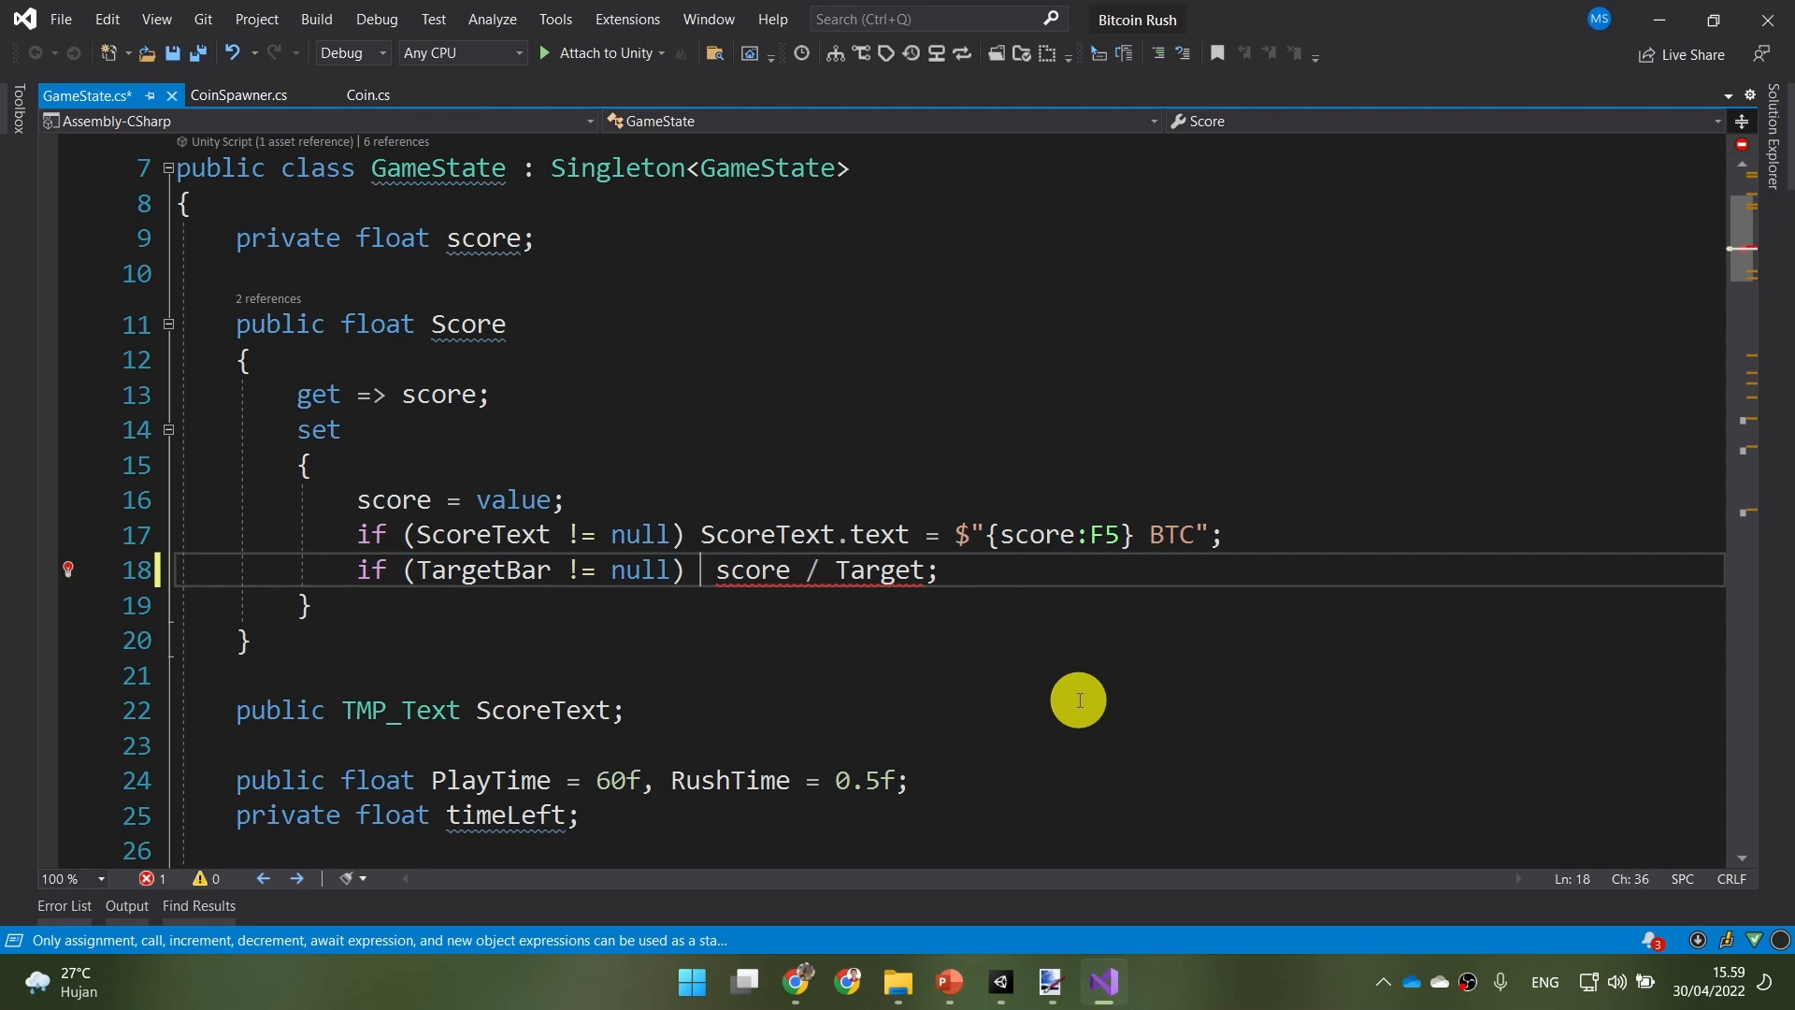
Step: Insert a TargetBar.DOFillAmount call in the Score setter, using the DG.Tweening completion
type("TargetBar.")
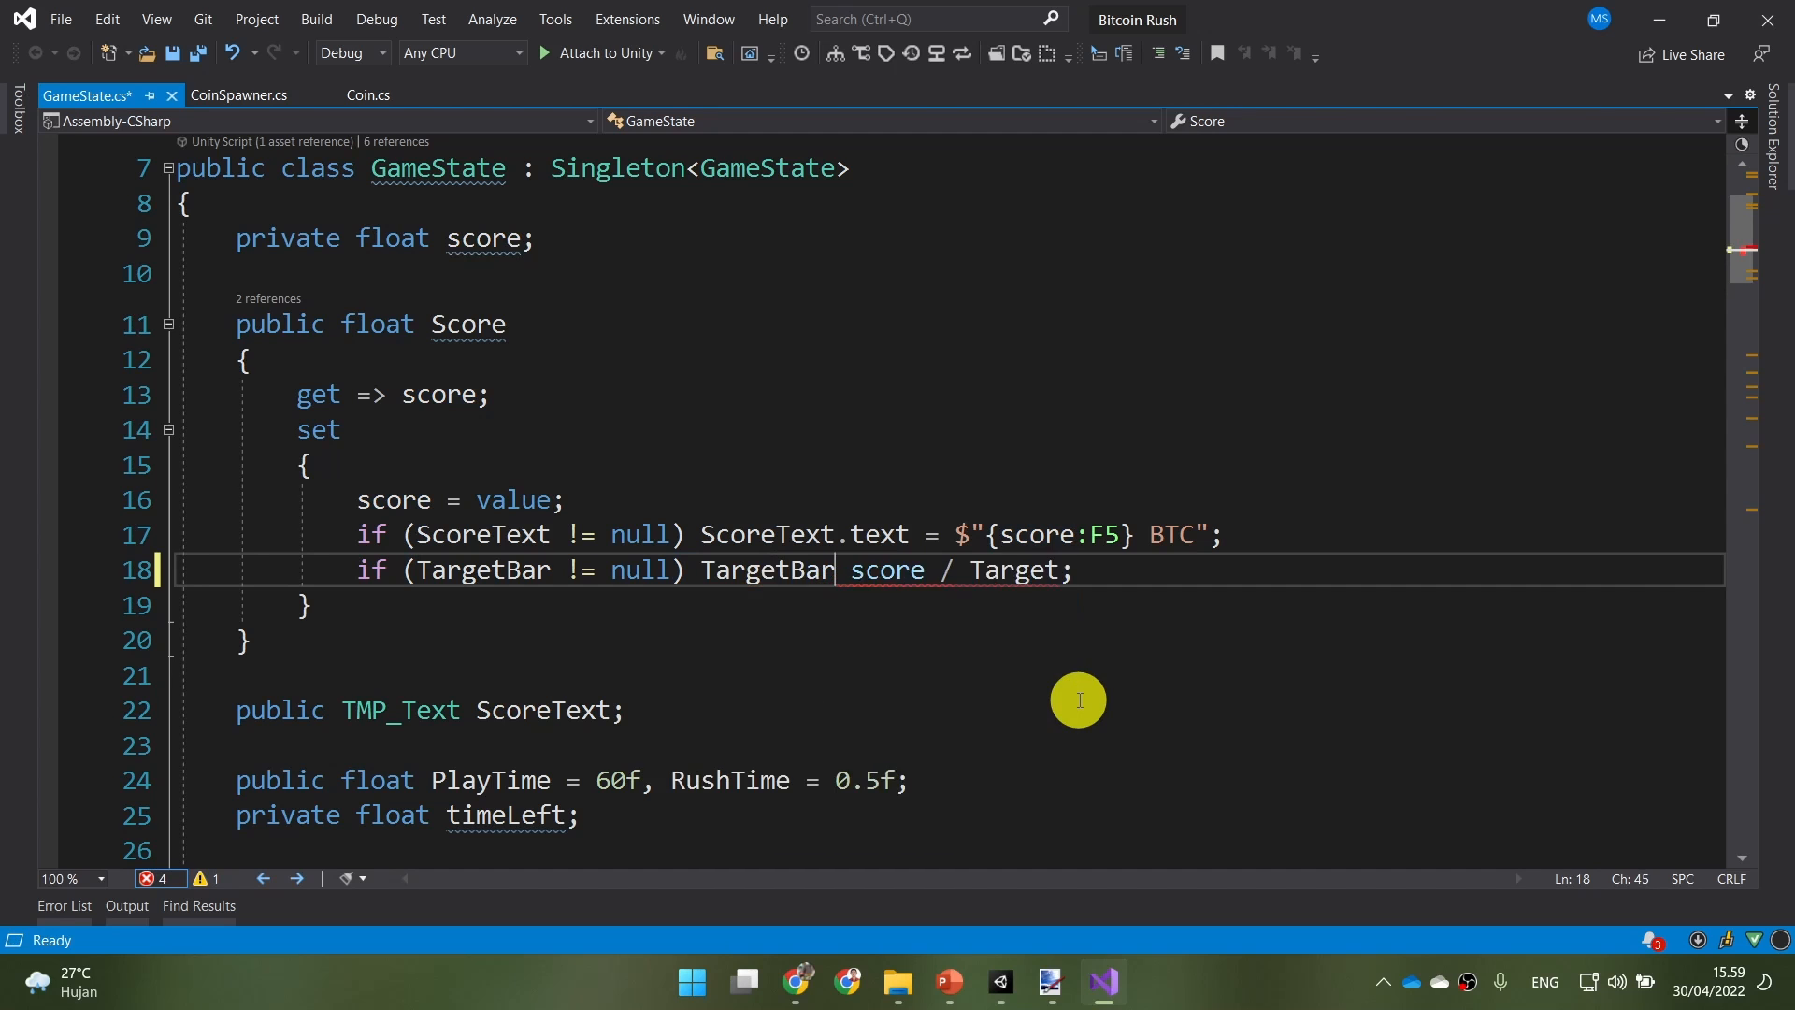
type("DOT")
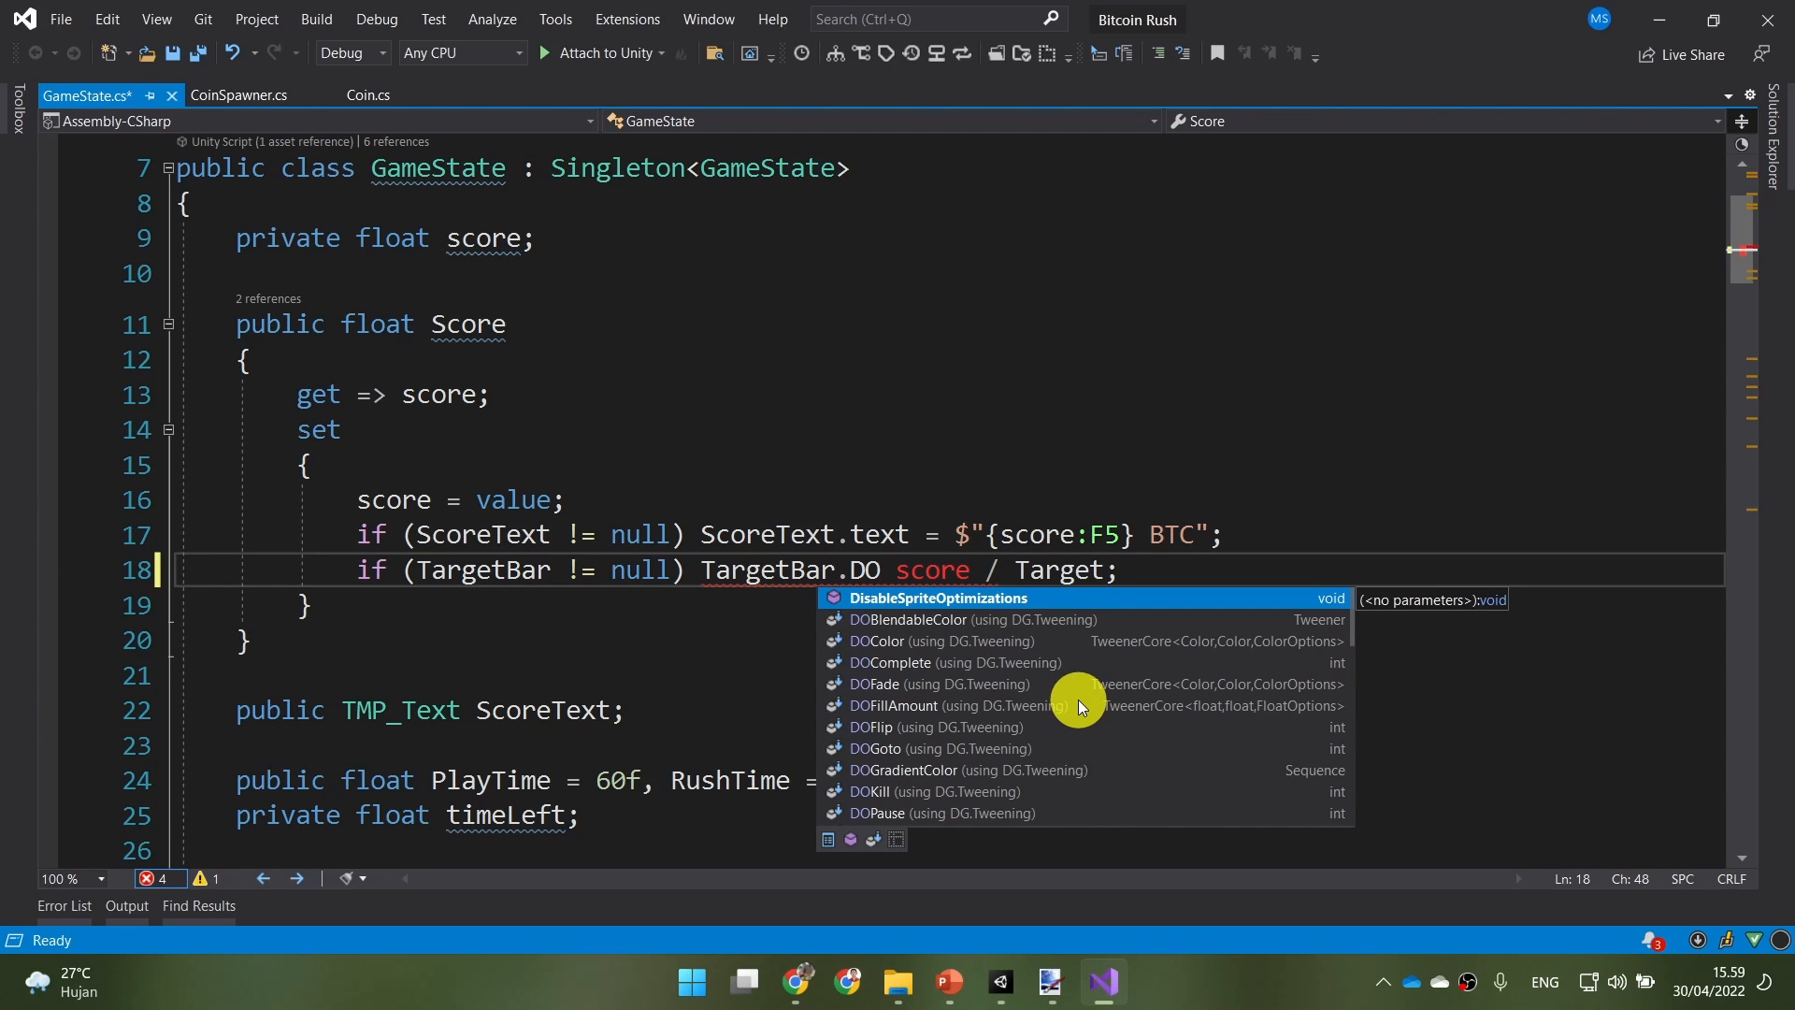
key("BackSpace")
type("Fill")
type("(")
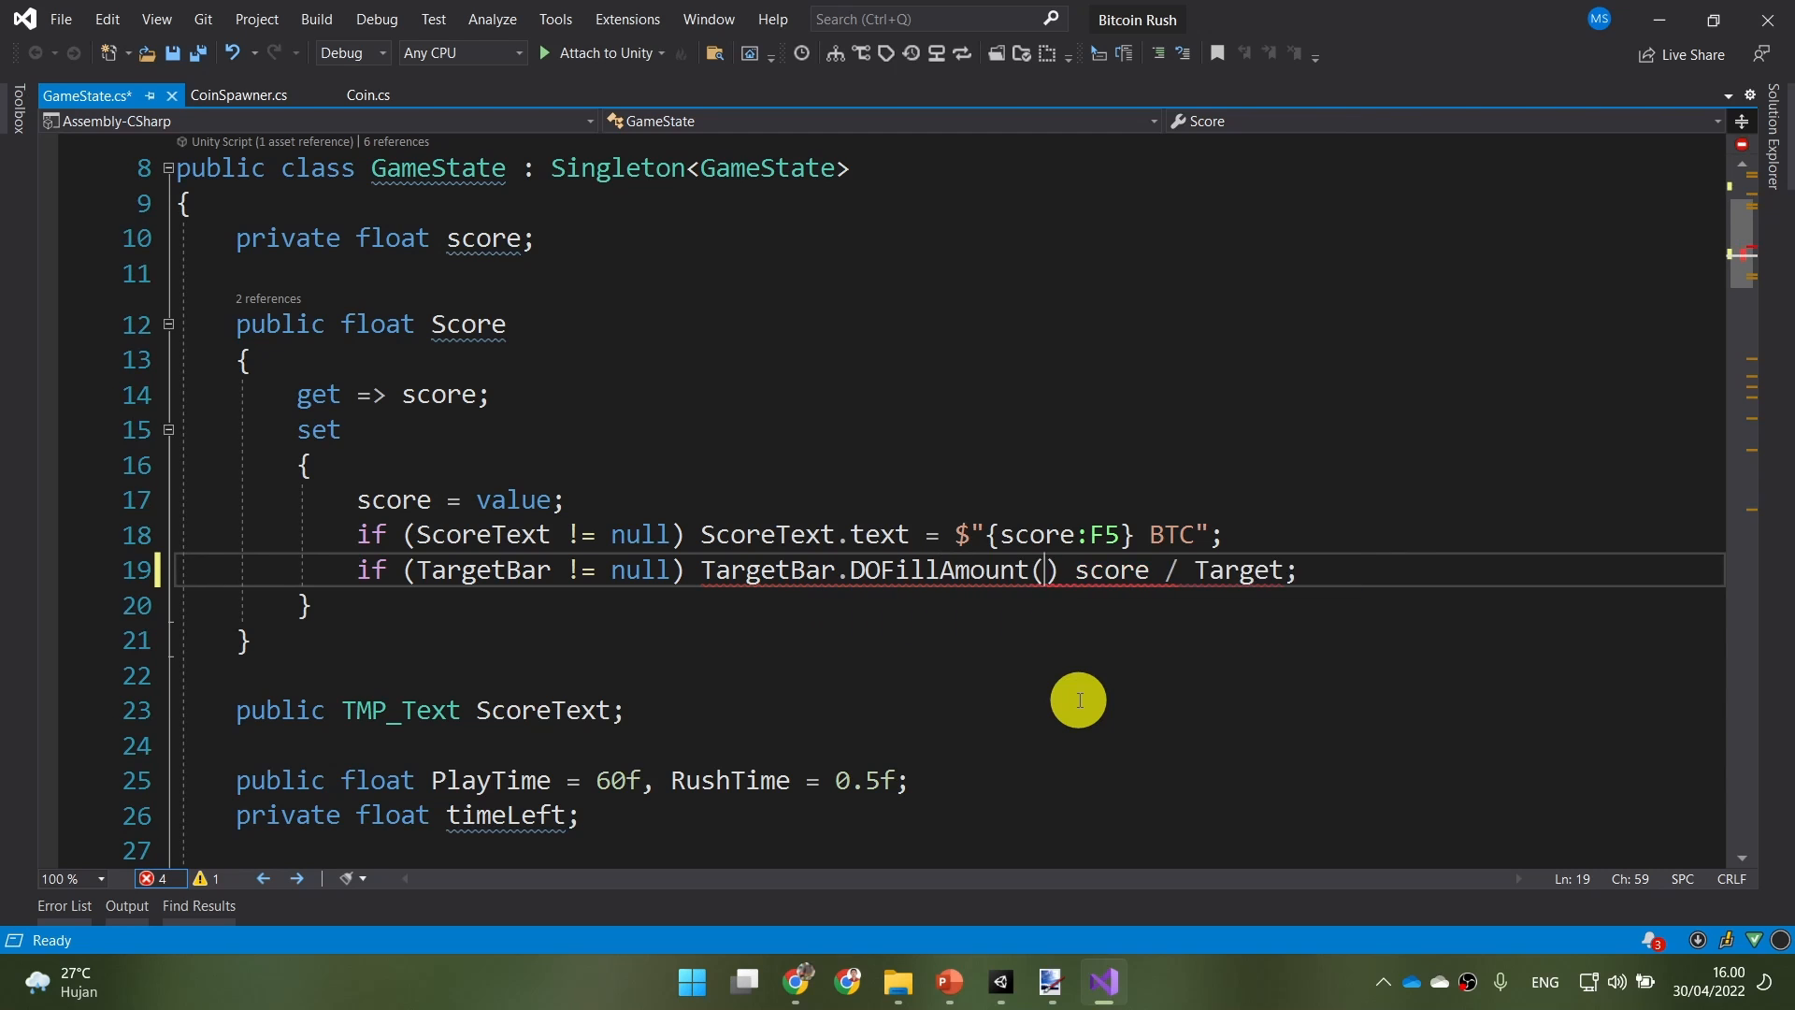
Step: Complete the DOFillAmount call with score / Target as end value and 05f as duration, and save GameState.cs
key("Delete")
key("BackSpace")
key("End")
key("Left")
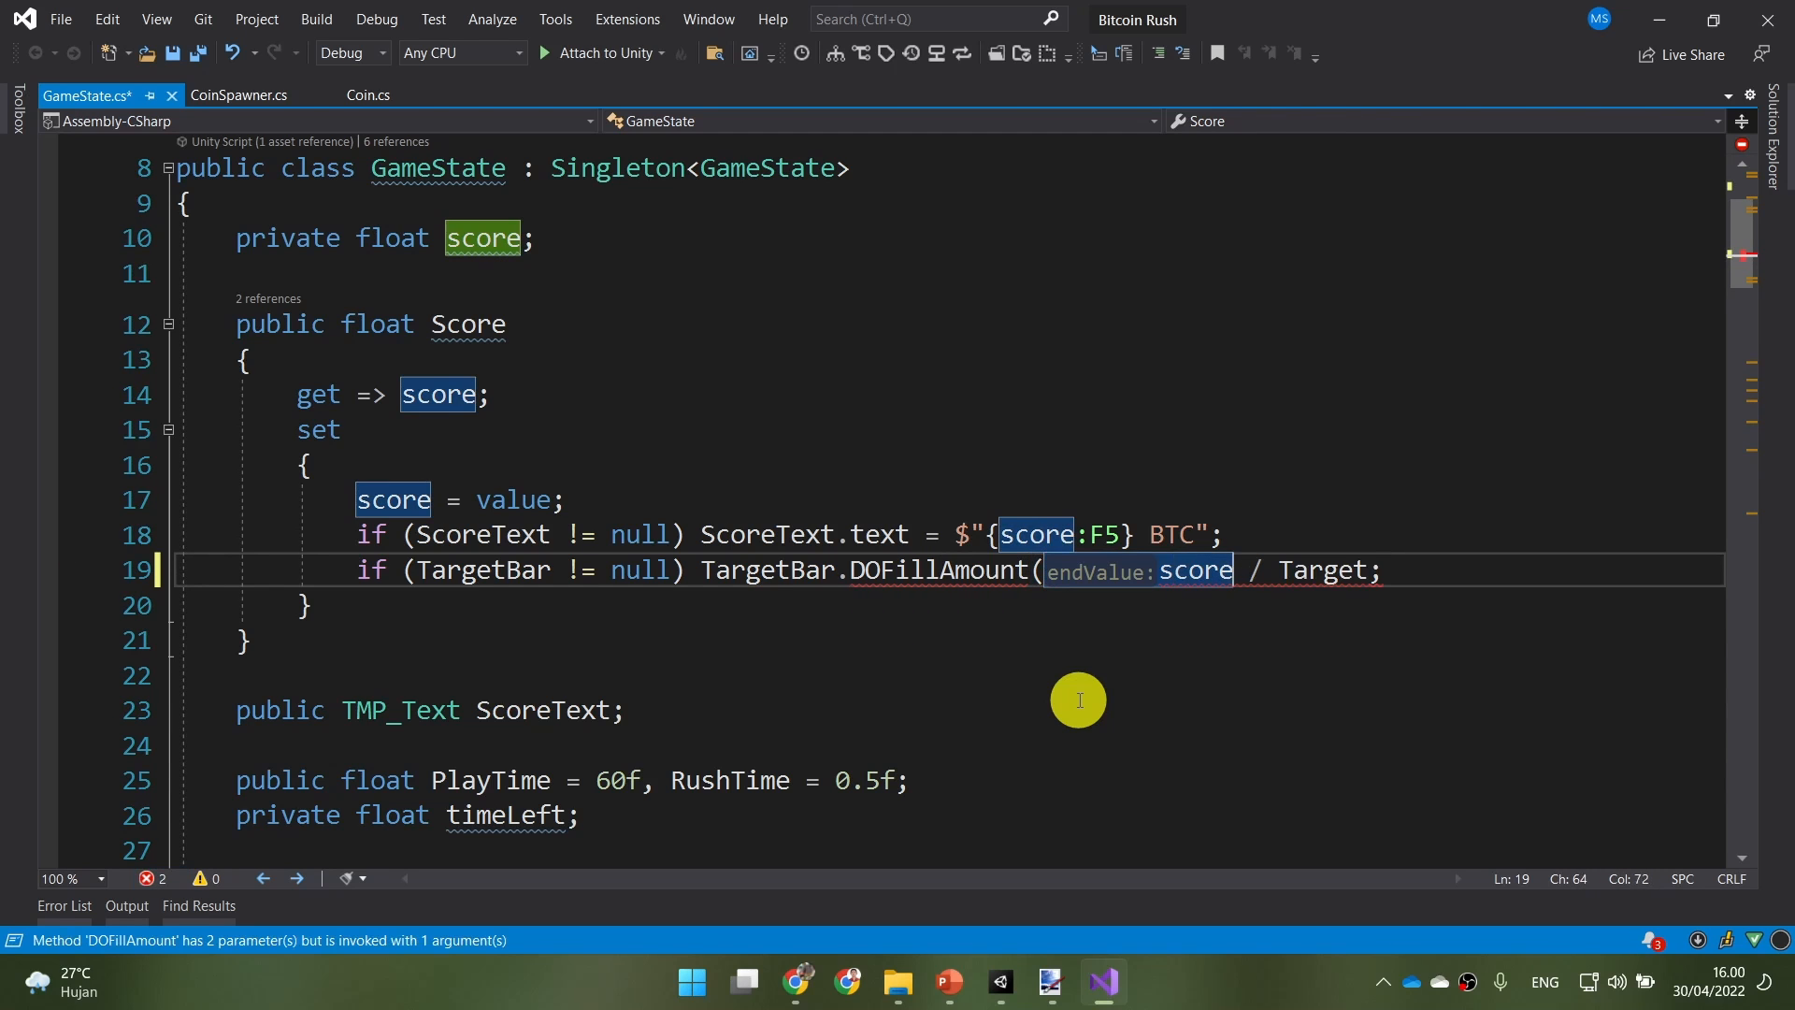
type(", ")
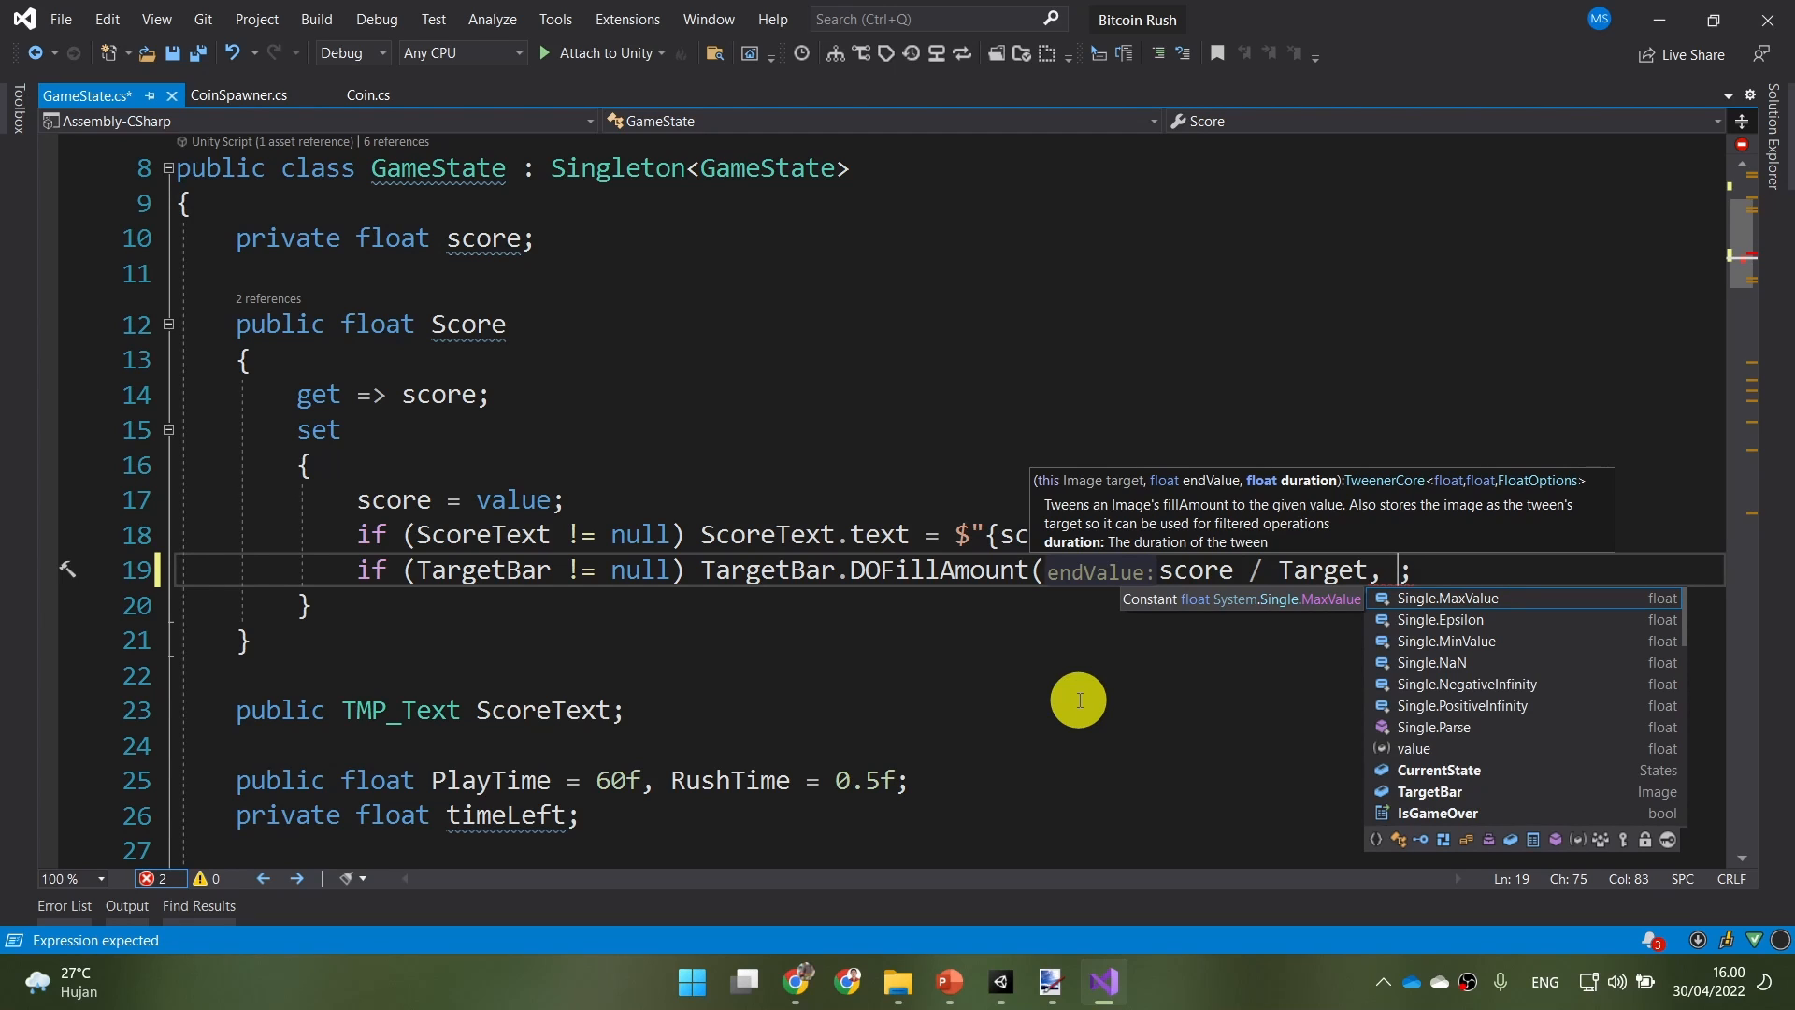
type("05f)")
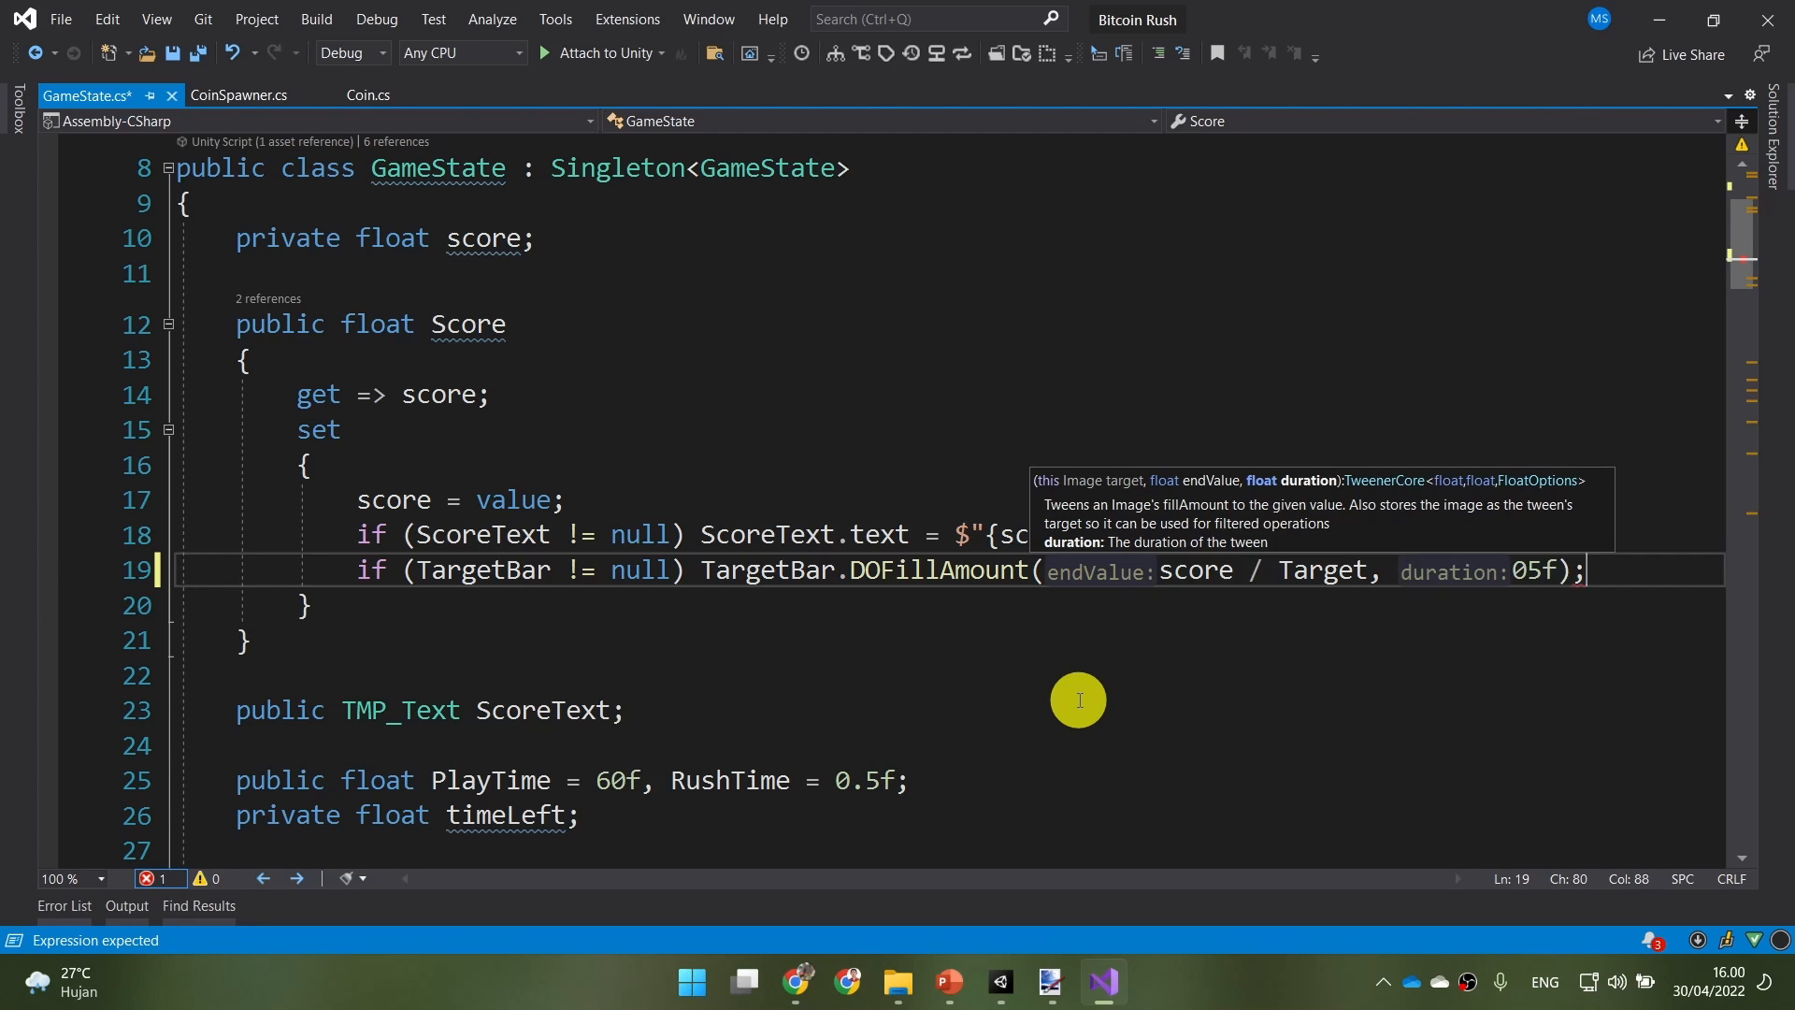
key("End")
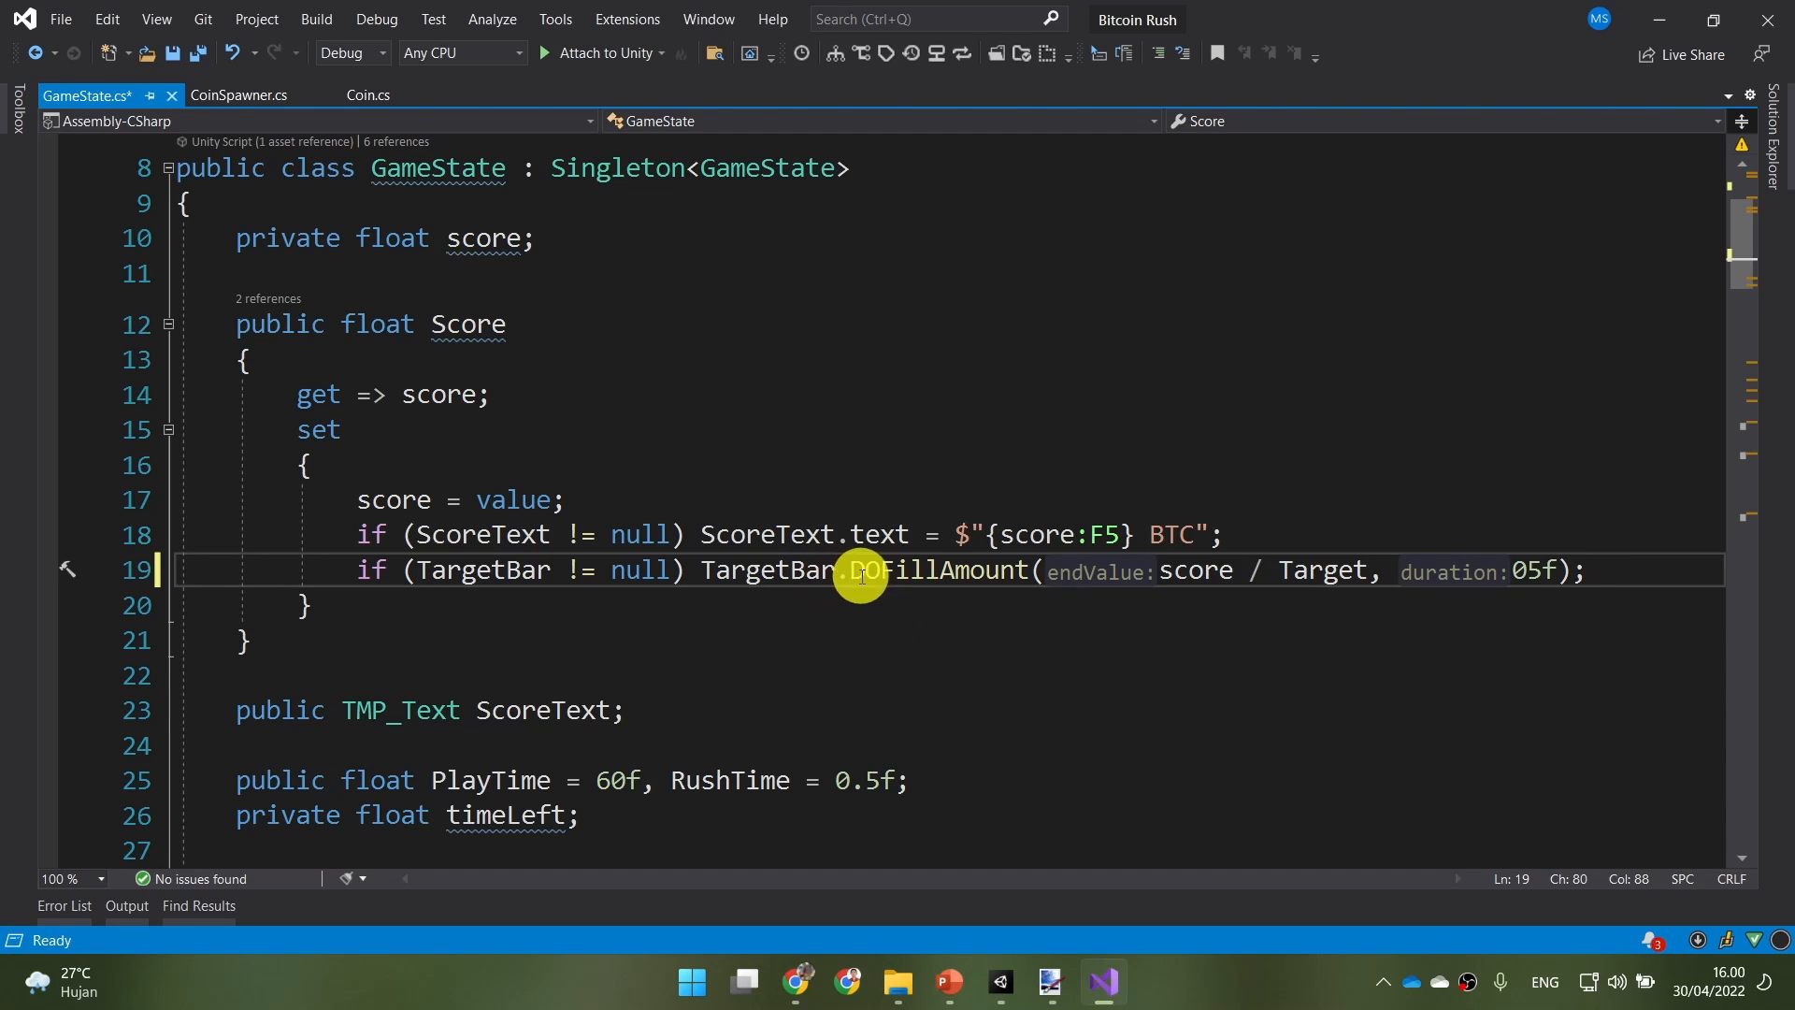
mouse_move(898, 573)
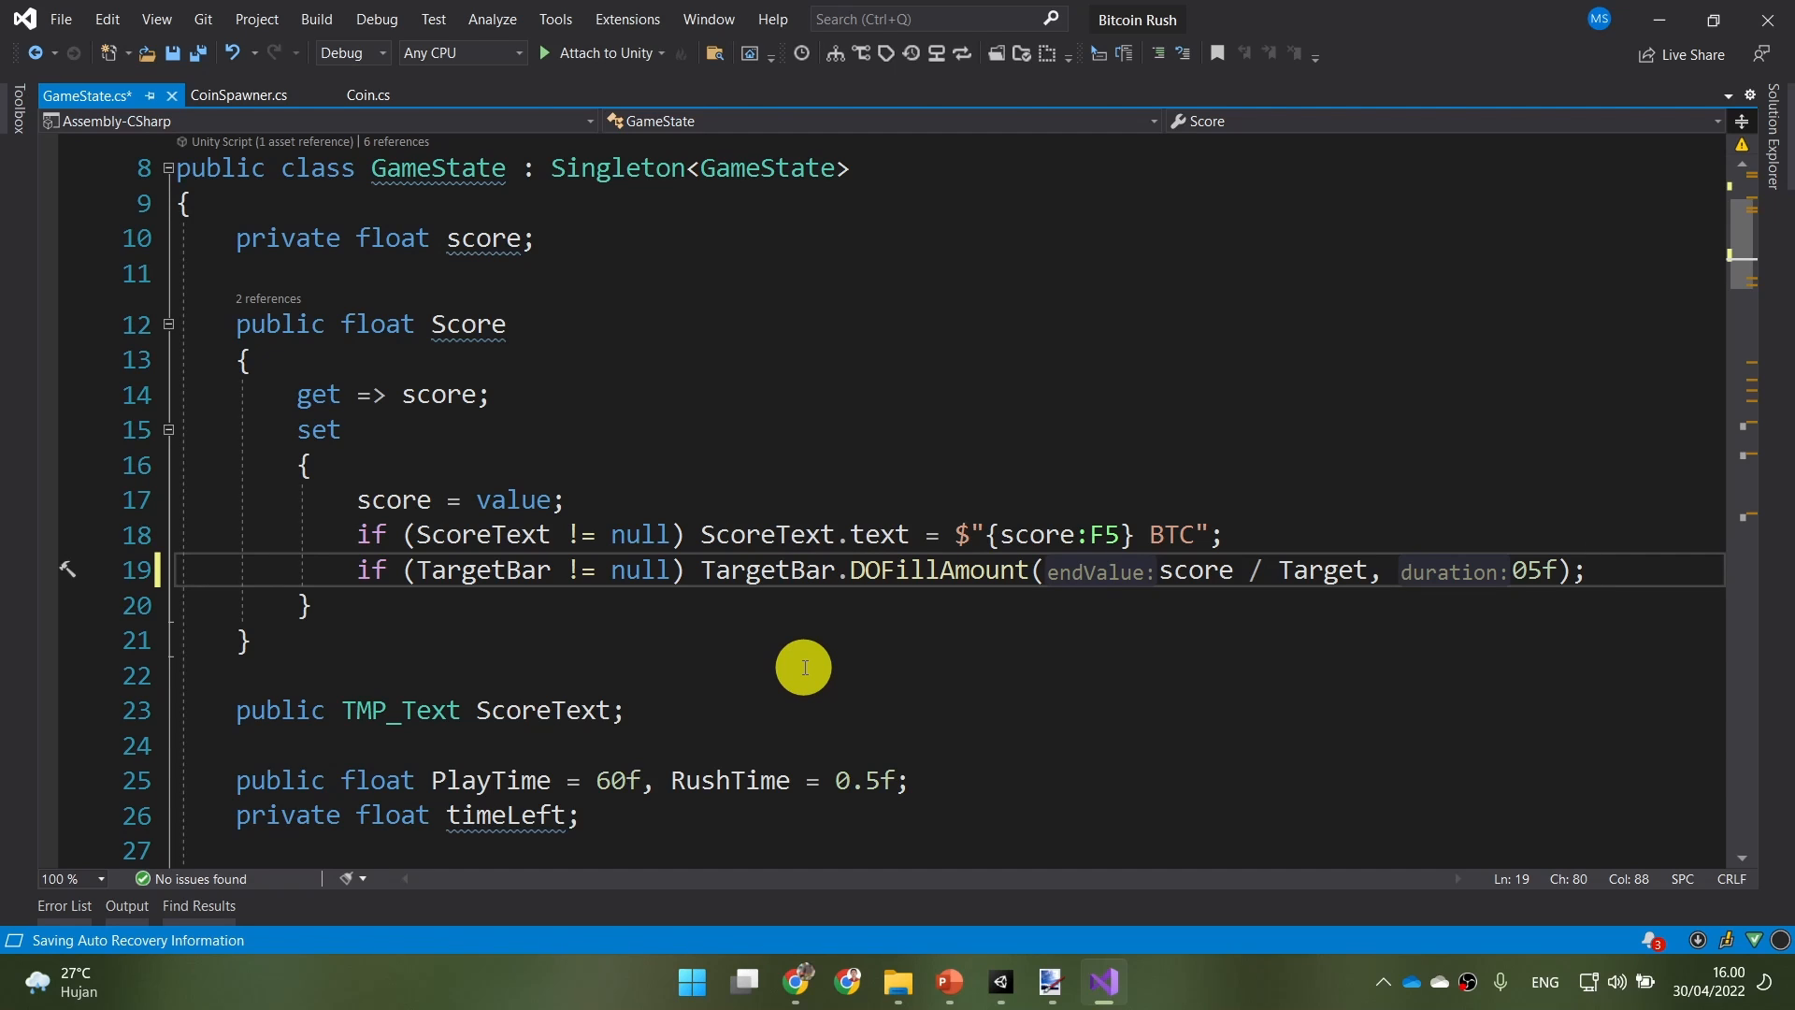
key("ctrl+s")
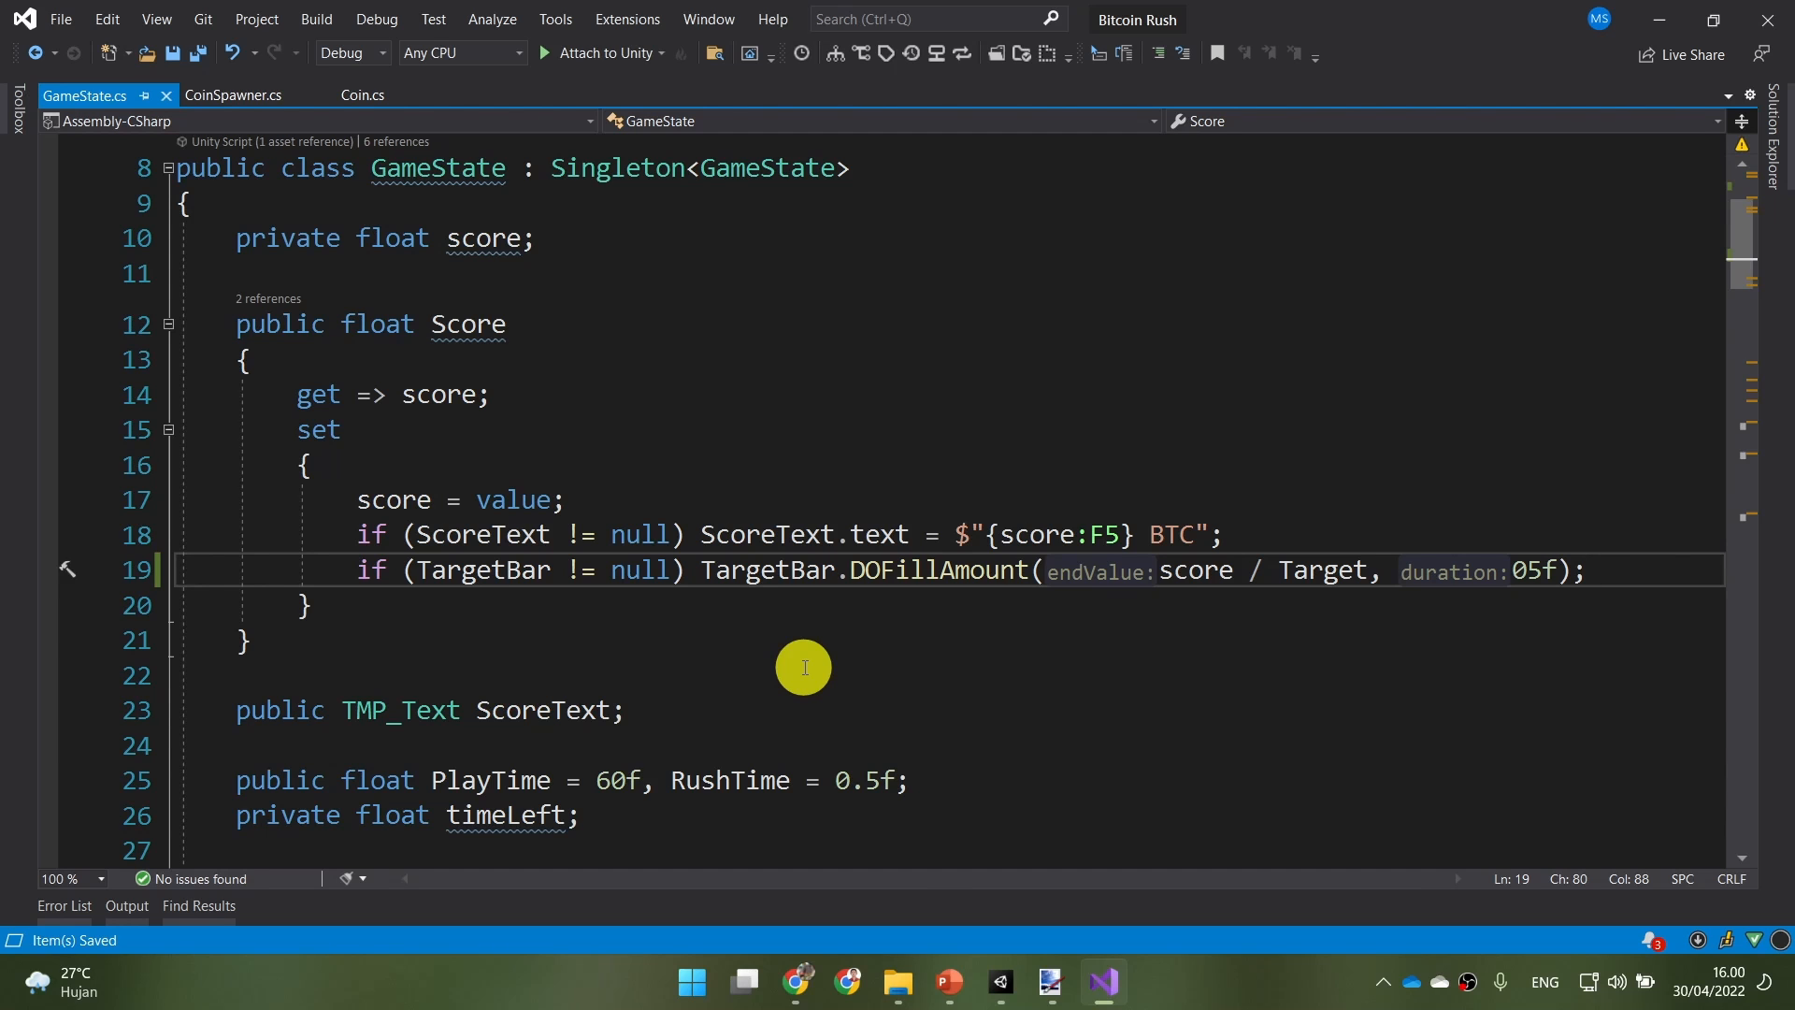
Step: Check the Using DOTween slide in PowerPoint again, switch to Unity and save the Level 1 scene
left_click(949, 981)
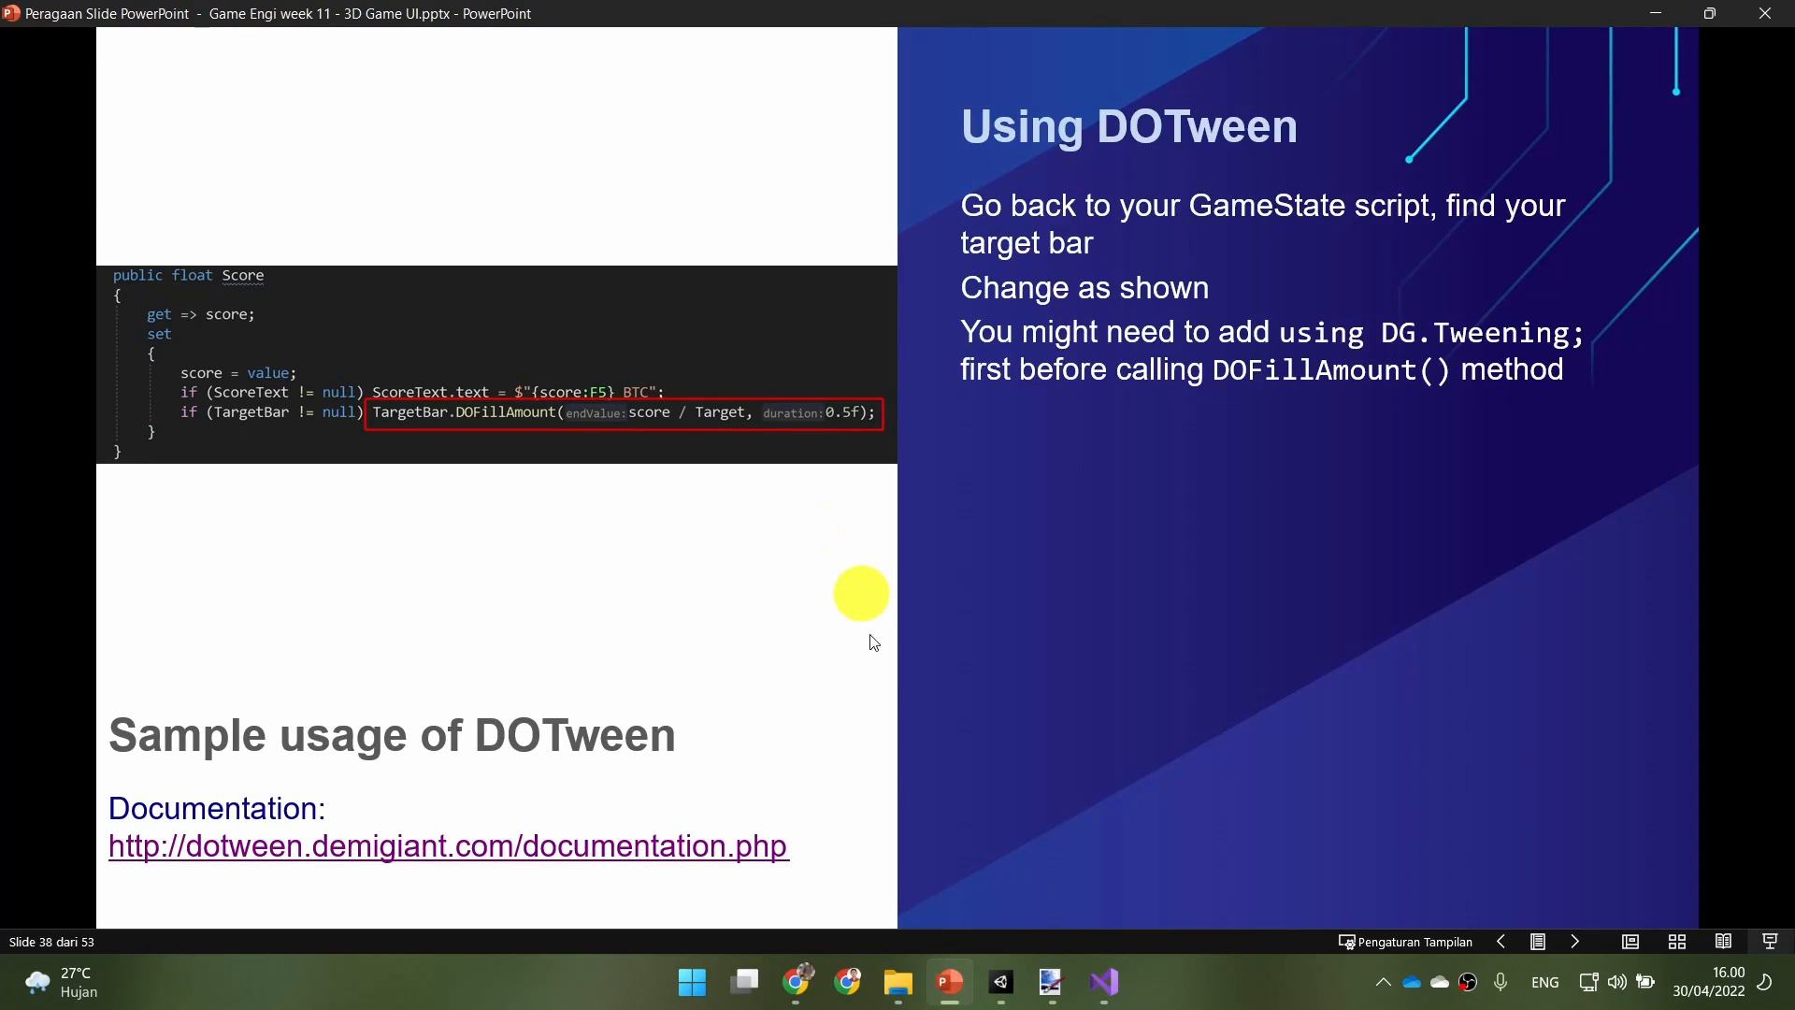
left_click(1004, 984)
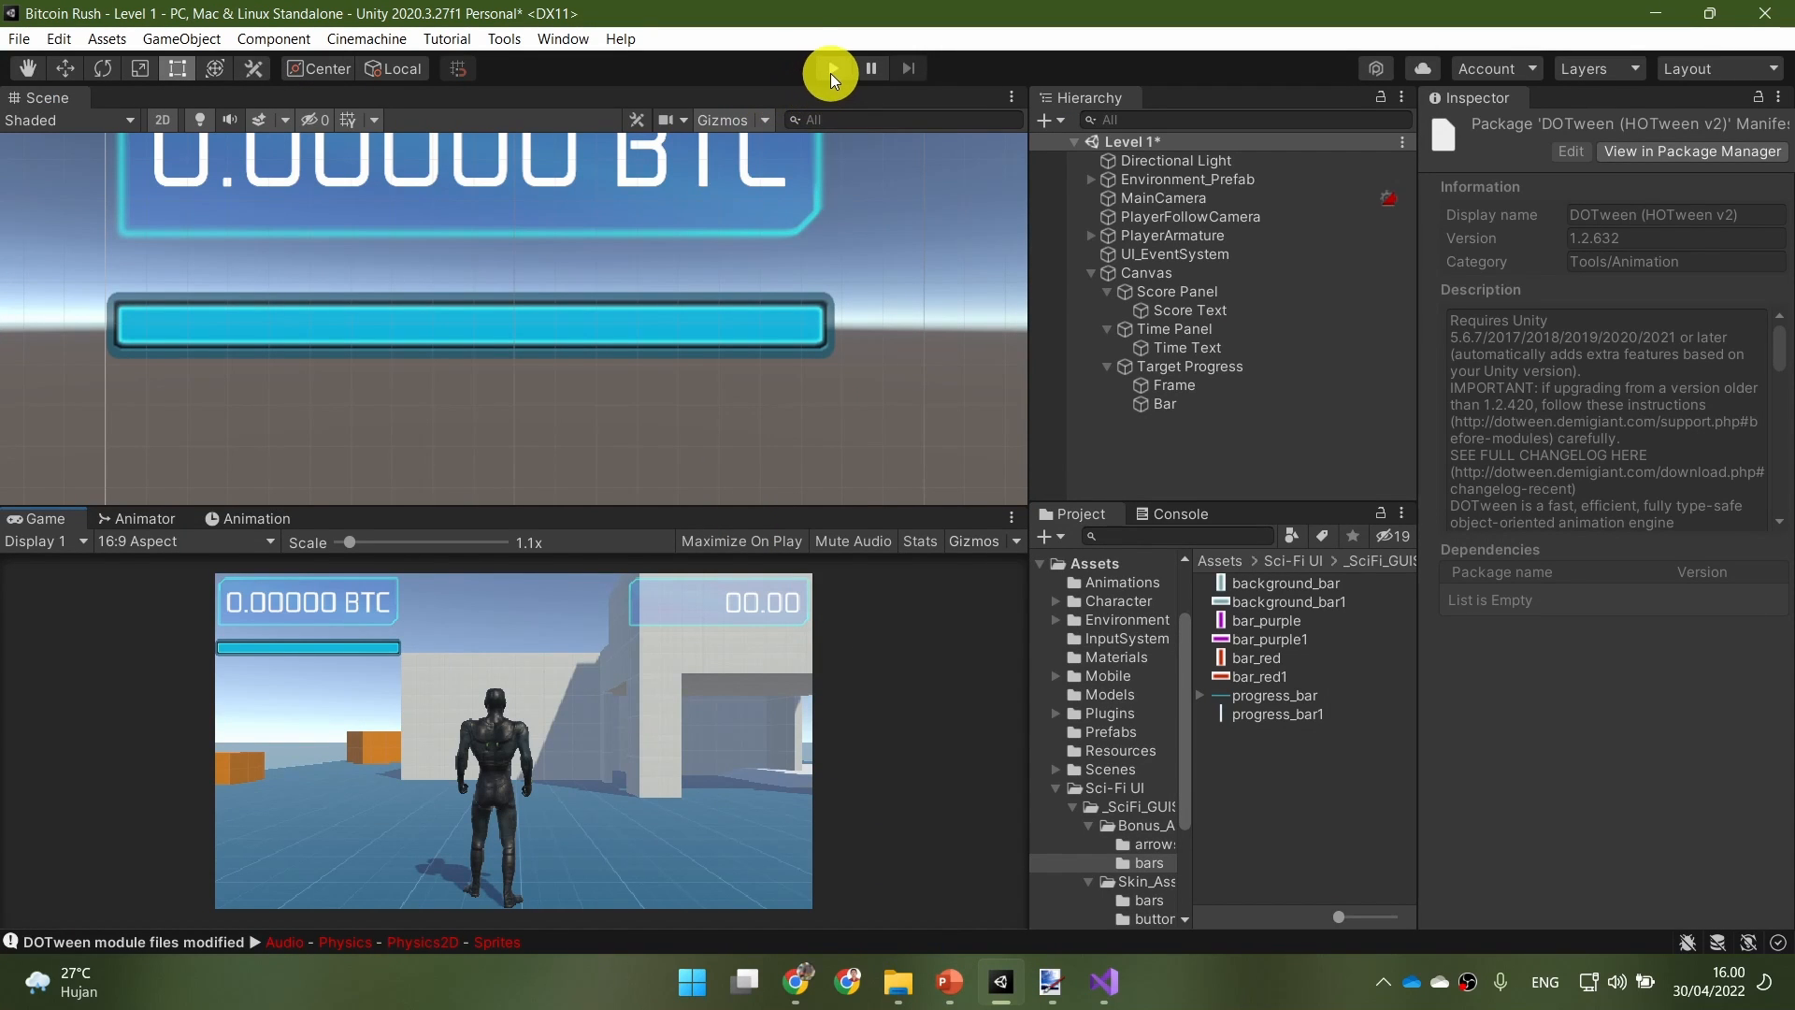
key("ctrl+s")
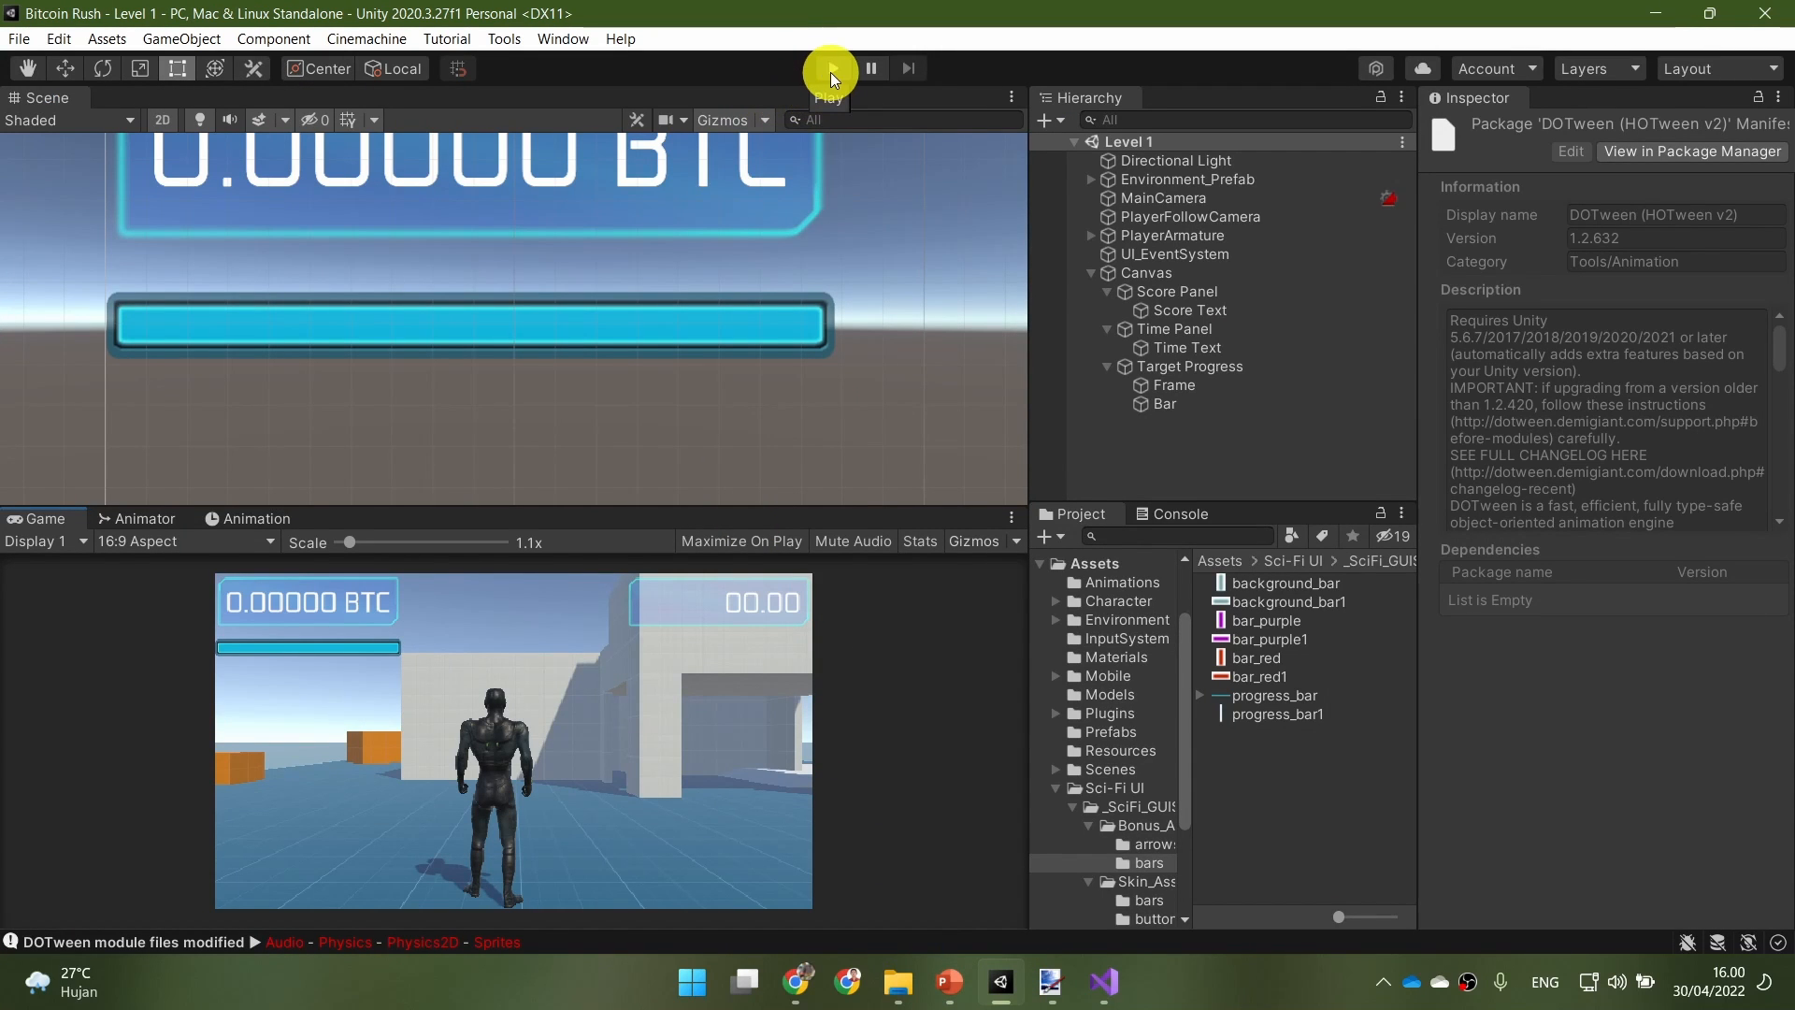
Step: Play-test Level 1, running the character around to collect coins and checking how the target progress bar fills
left_click(830, 69)
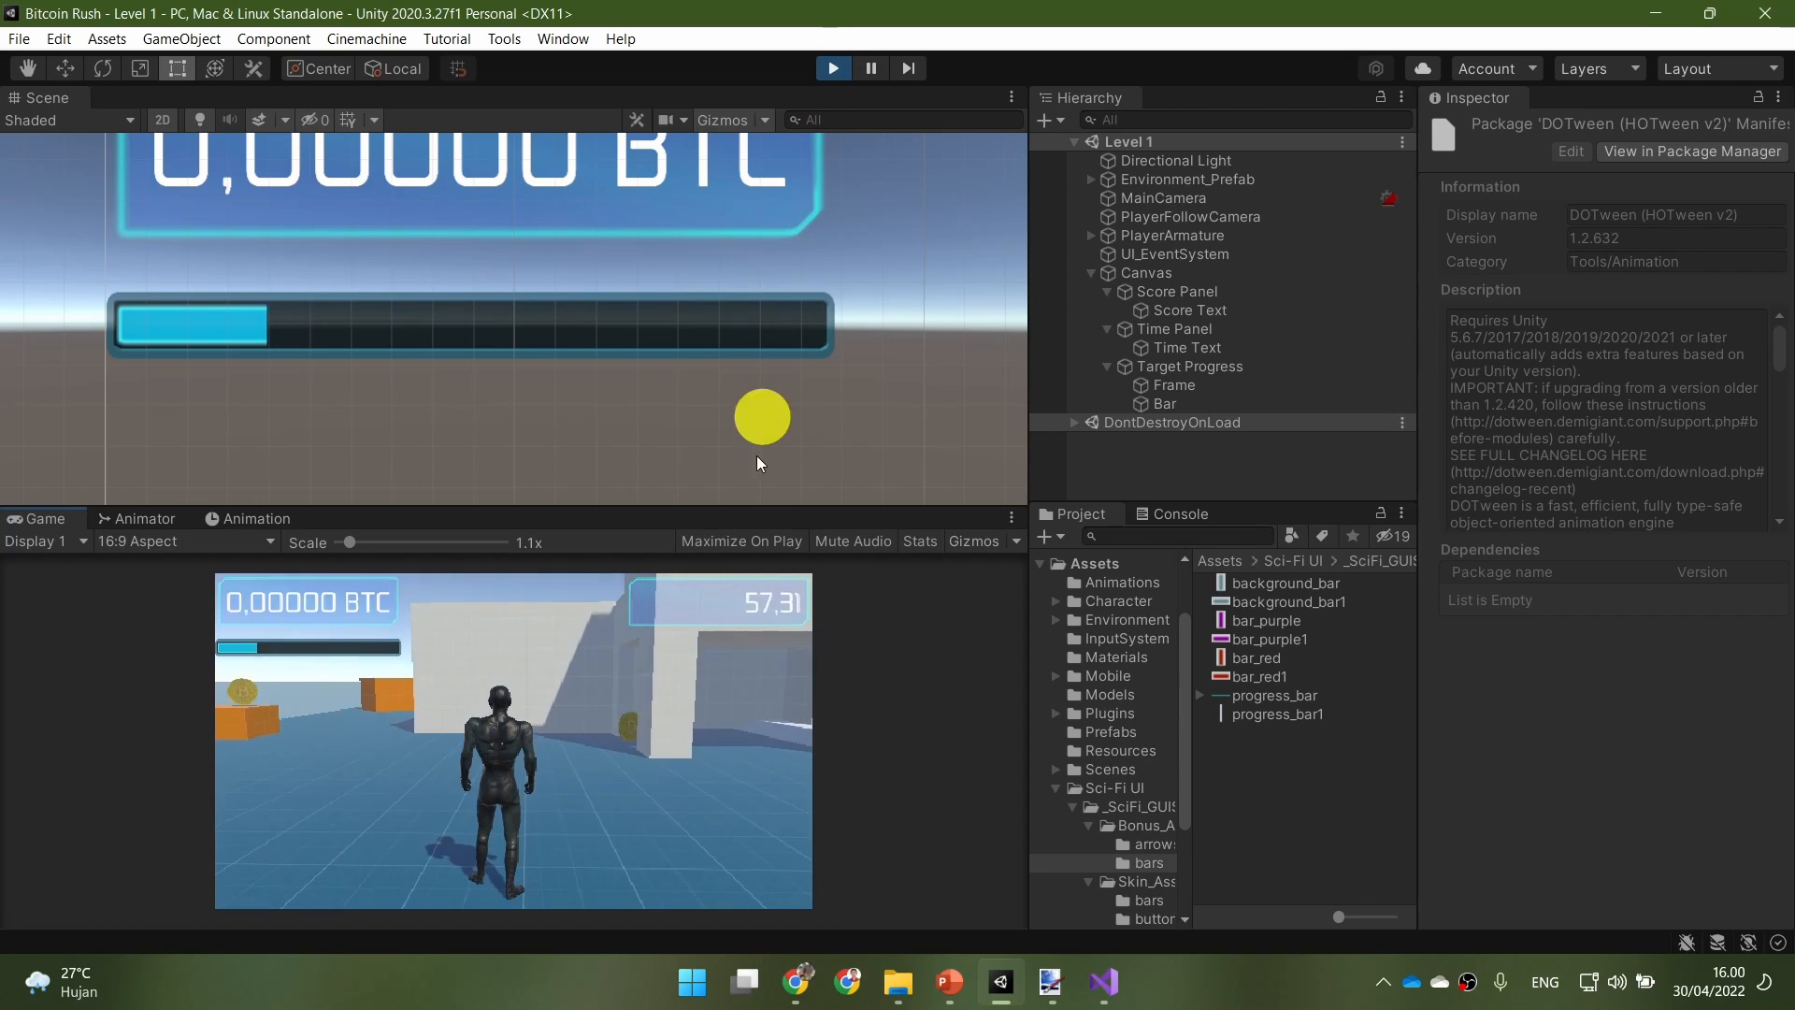
left_click(746, 749)
key("w")
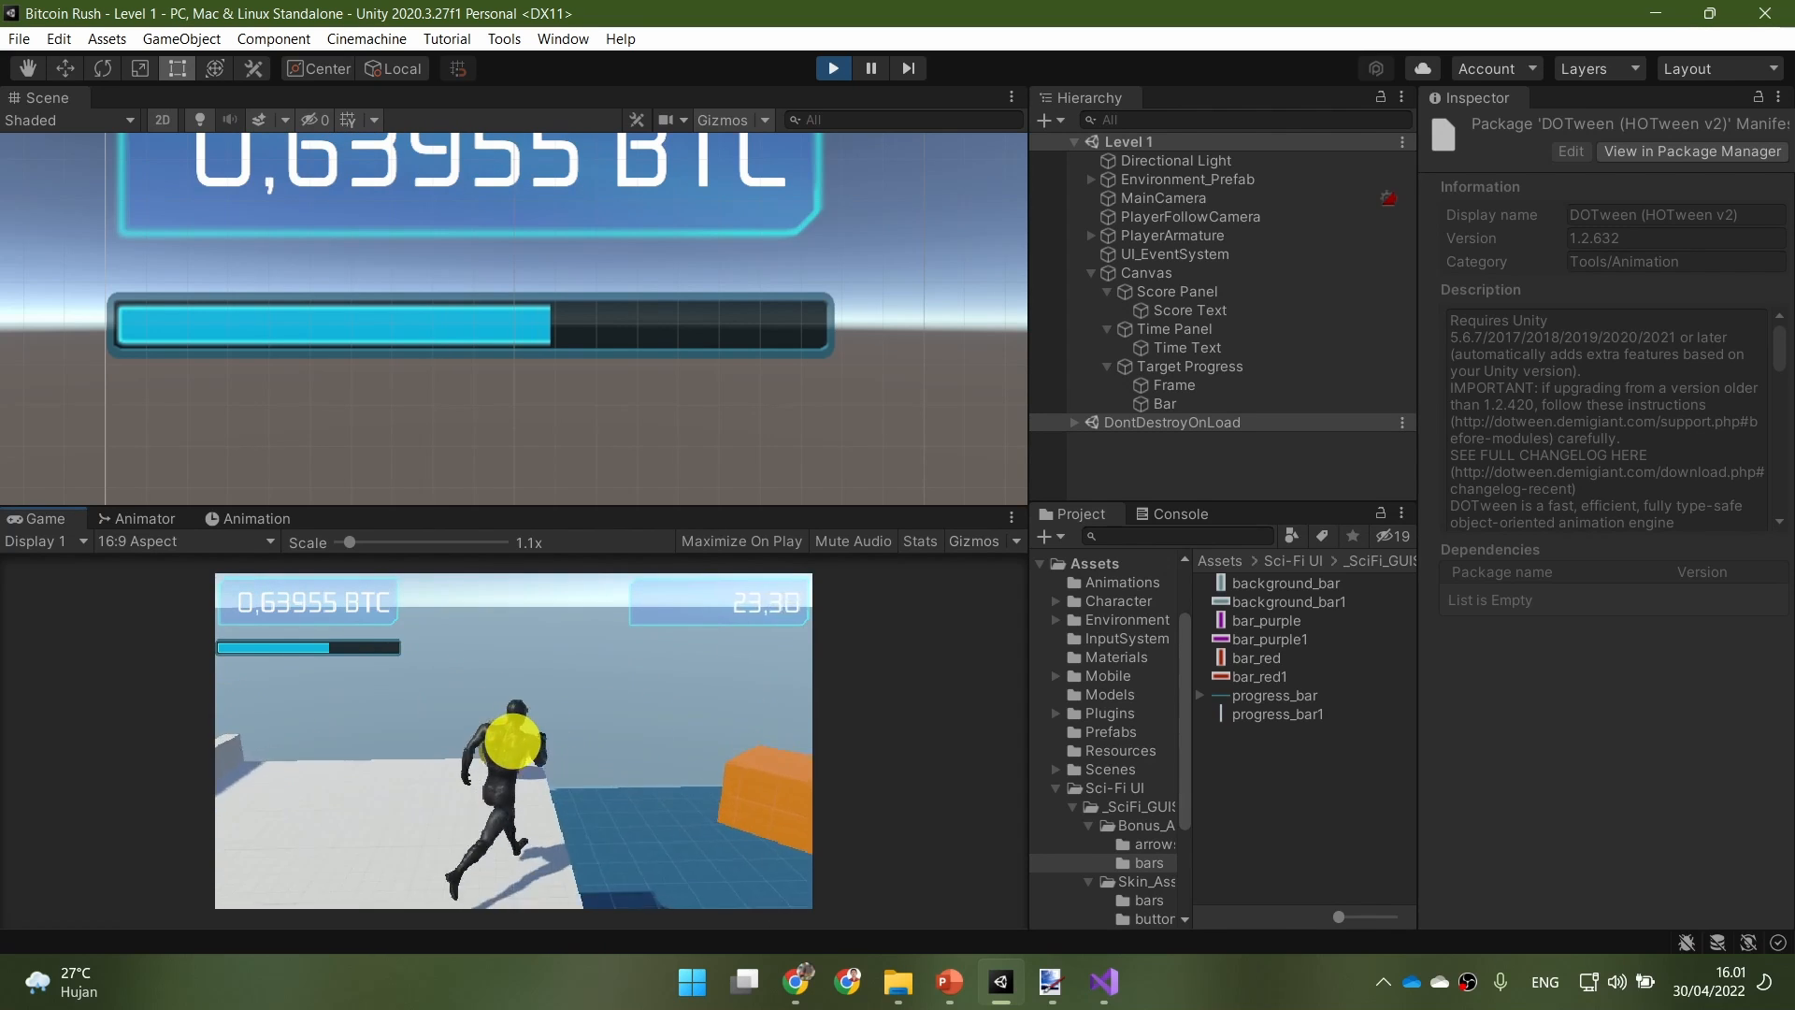
Step: Switch to Visual Studio, correct the DOFillAmount duration in the Score setter to 0.5f and save GameState.cs
key("alt+Tab")
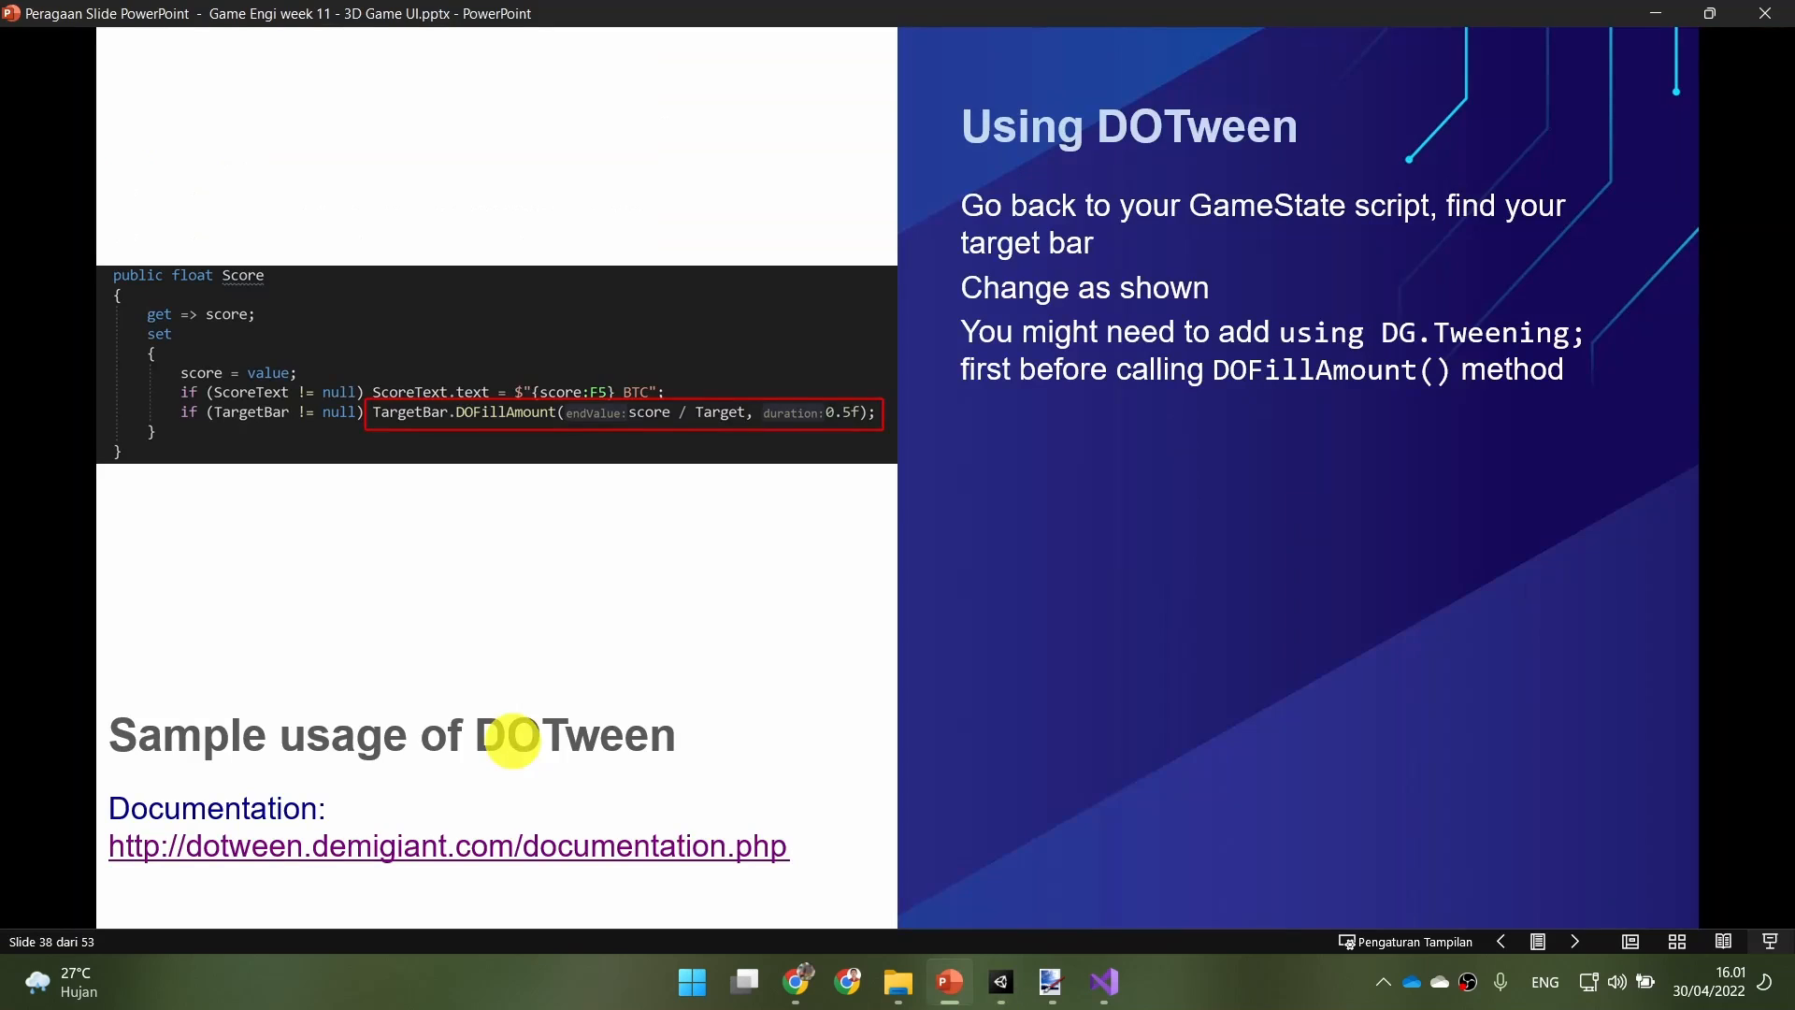
left_click(1116, 977)
left_click(1534, 576)
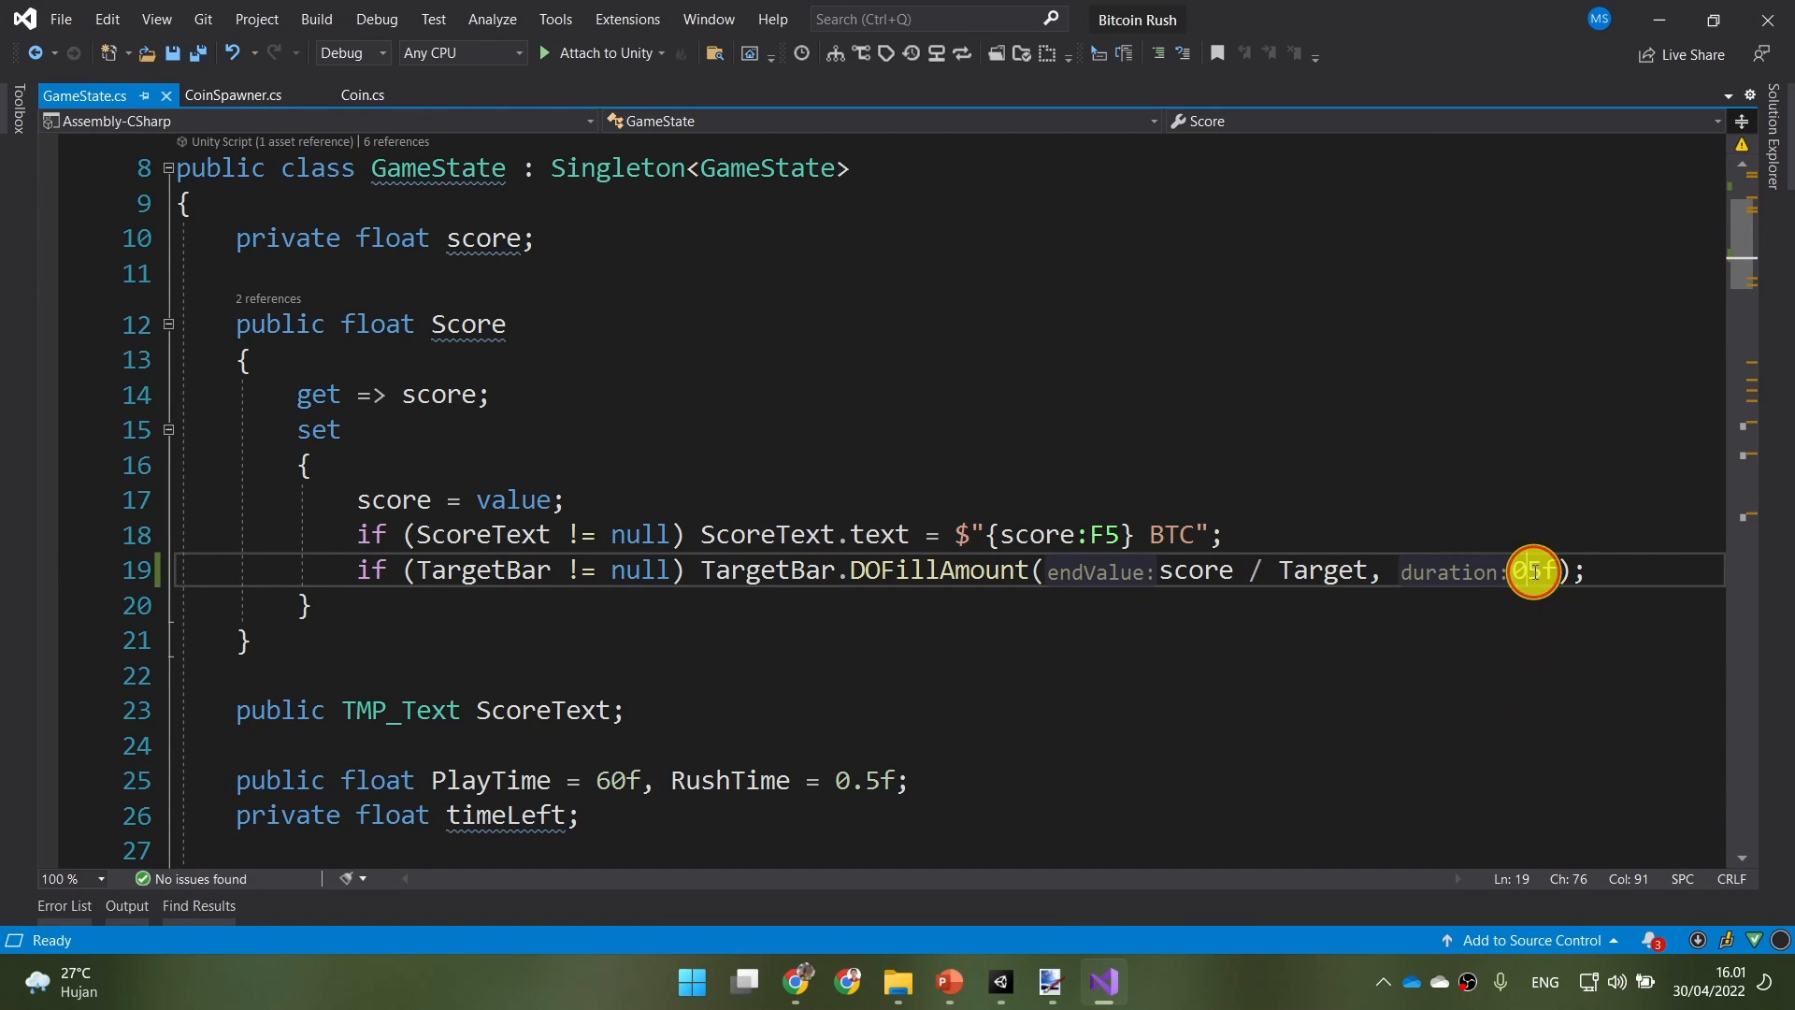
type(".")
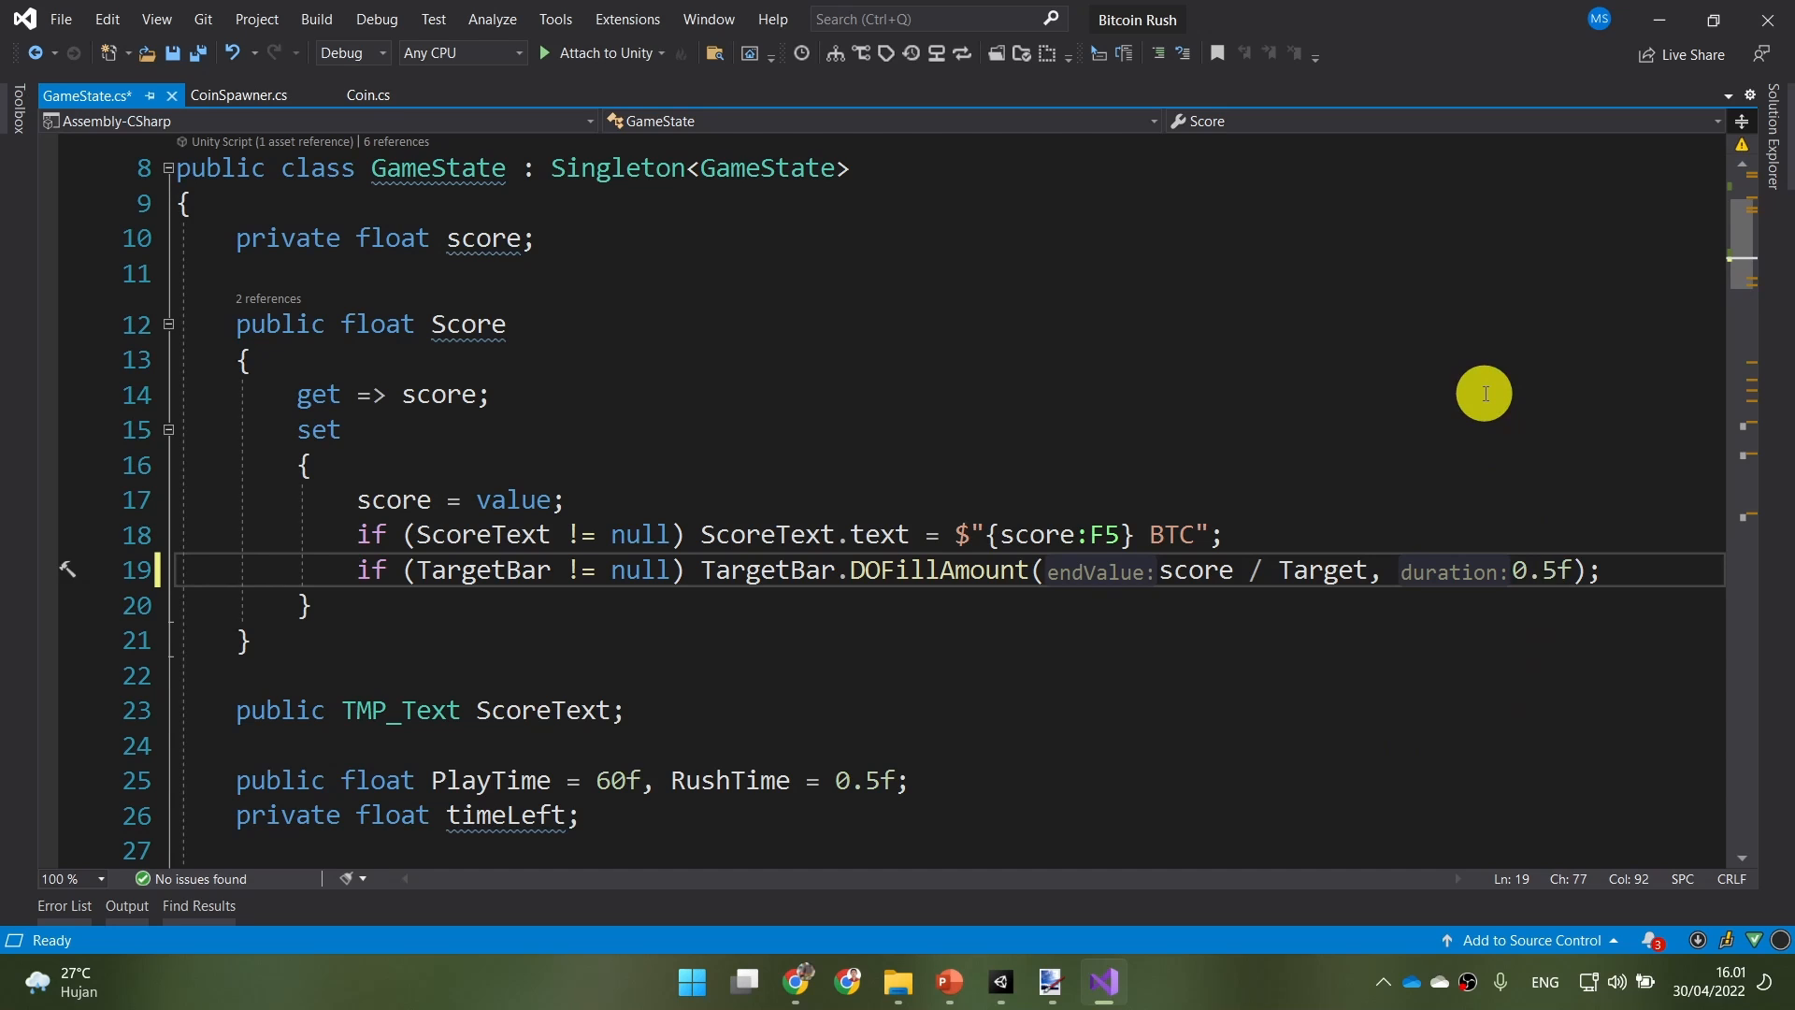
key("ctrl+s")
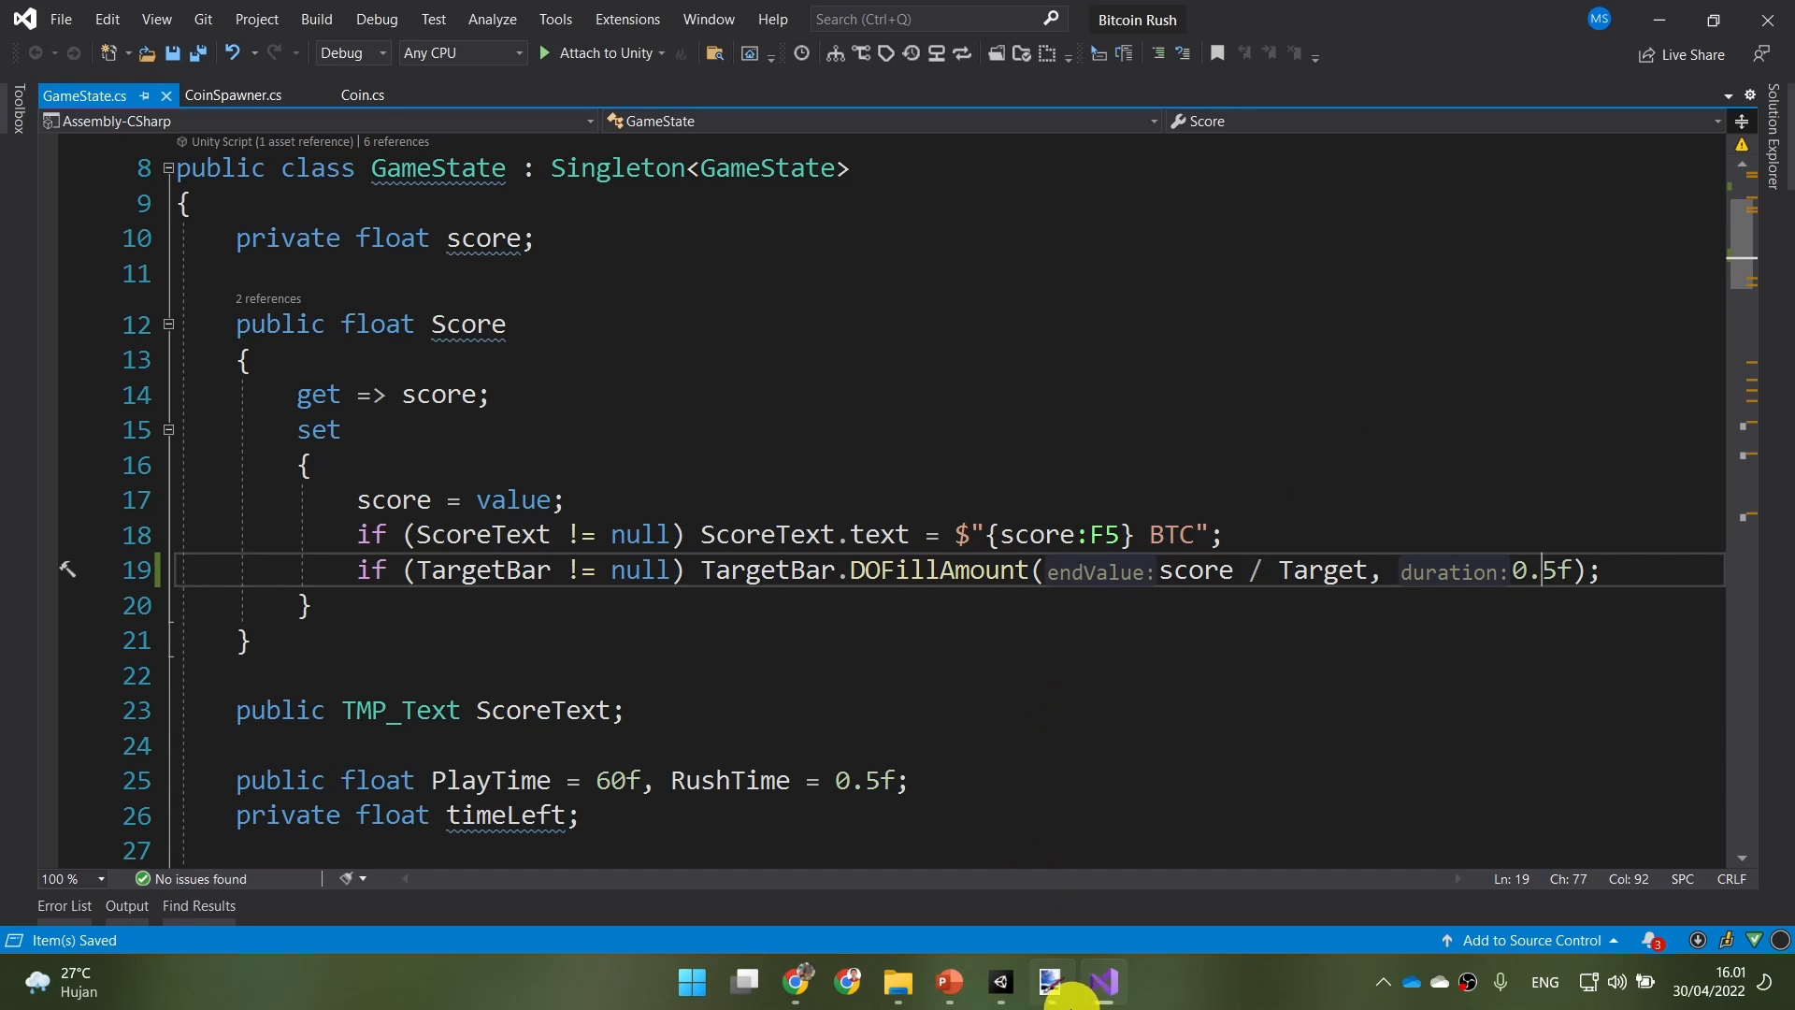
Step: Return to Unity, stop the running game and restart play mode with the updated GameState script
left_click(1007, 987)
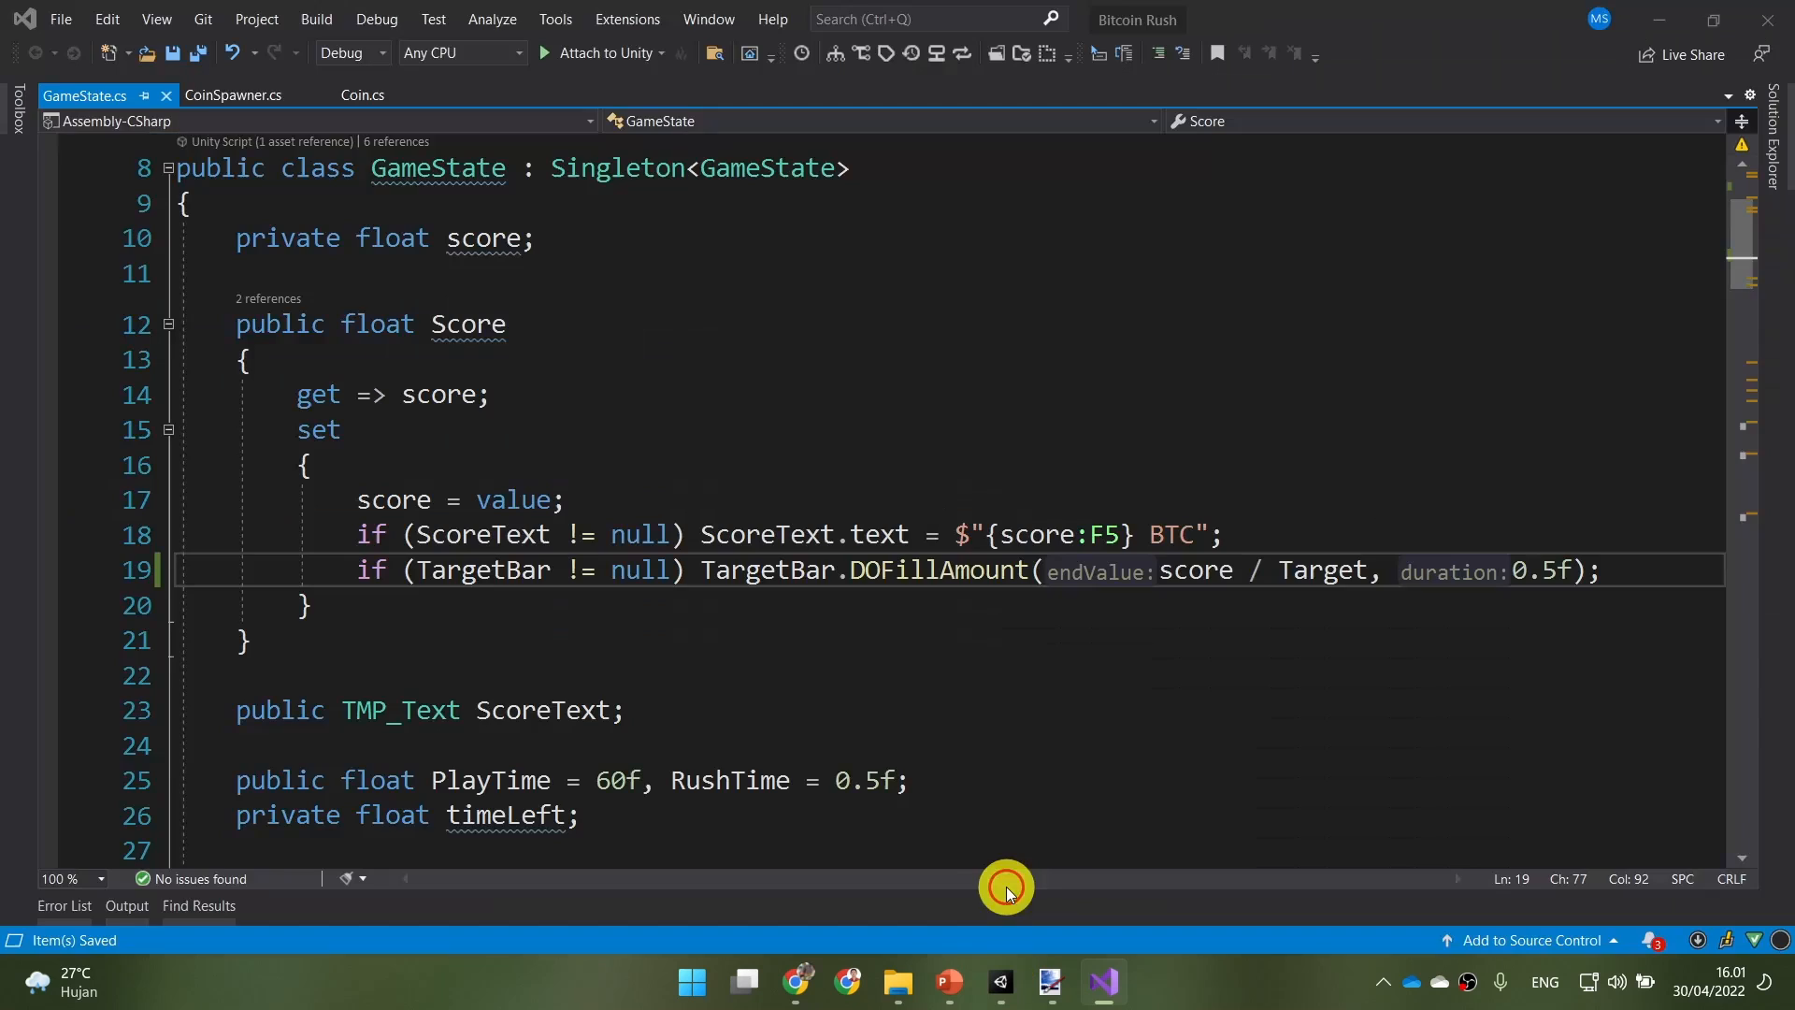
key("alt+Tab")
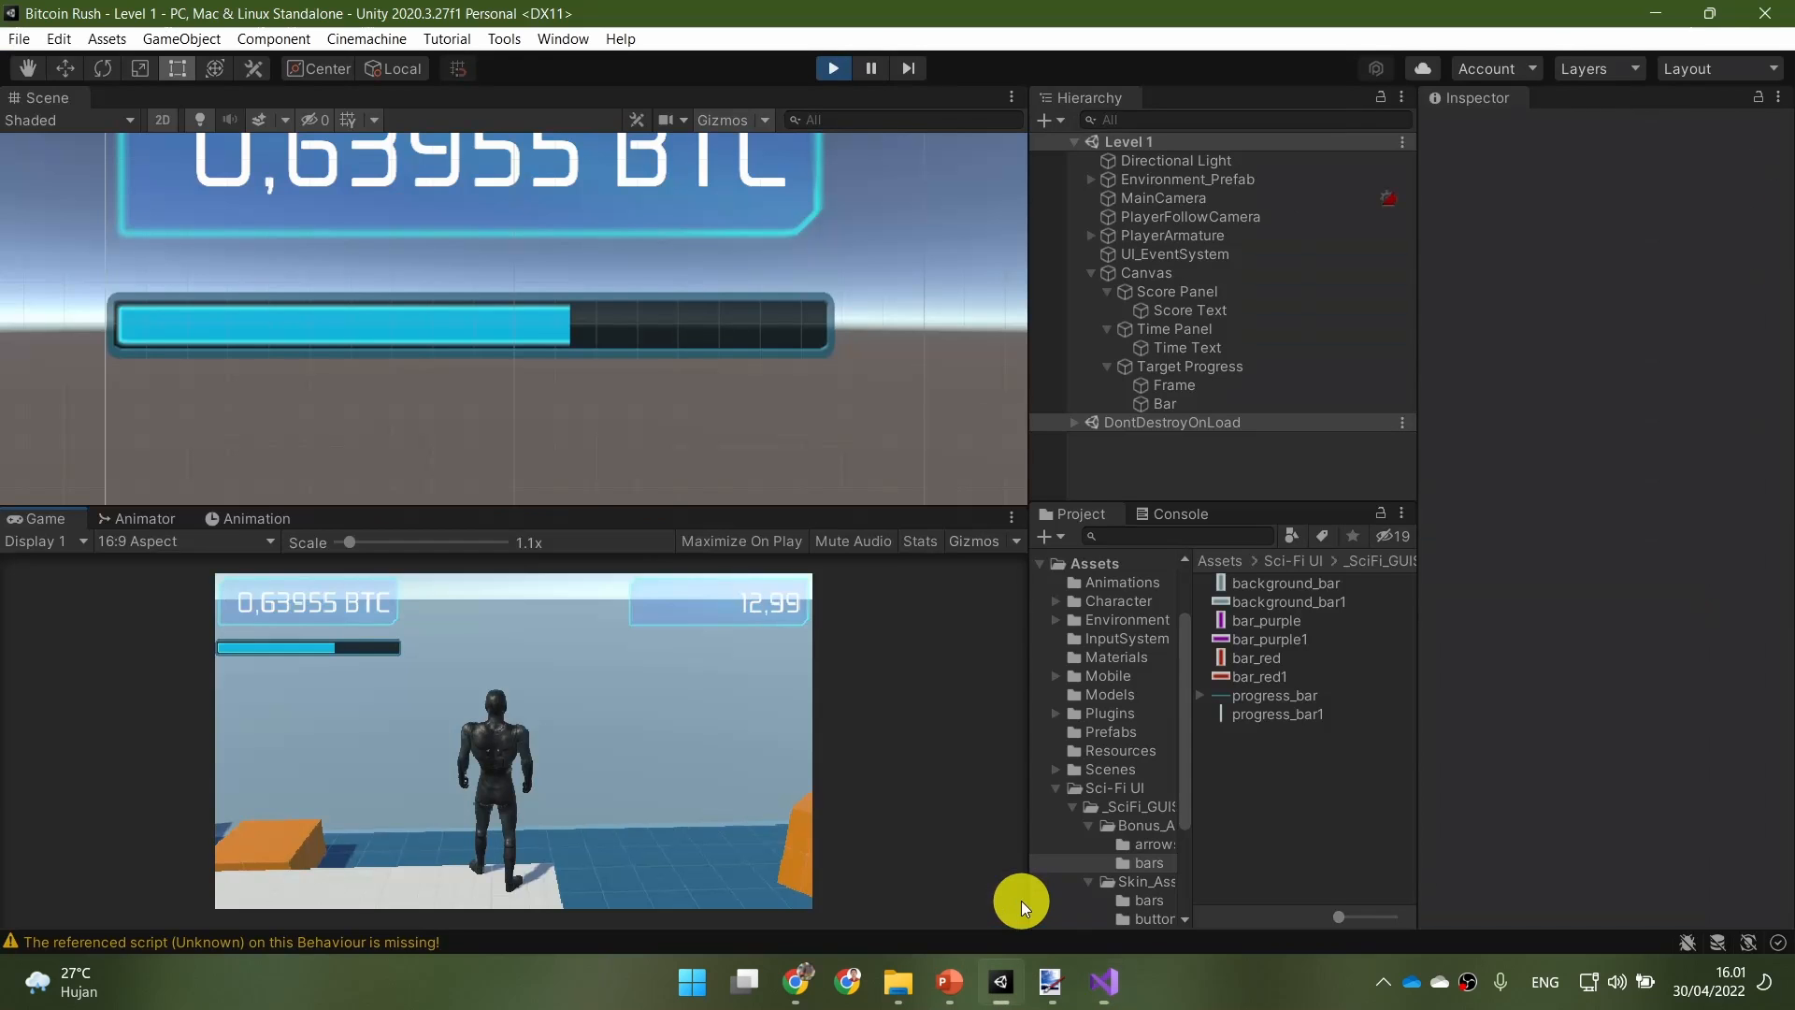
key("ctrl+p")
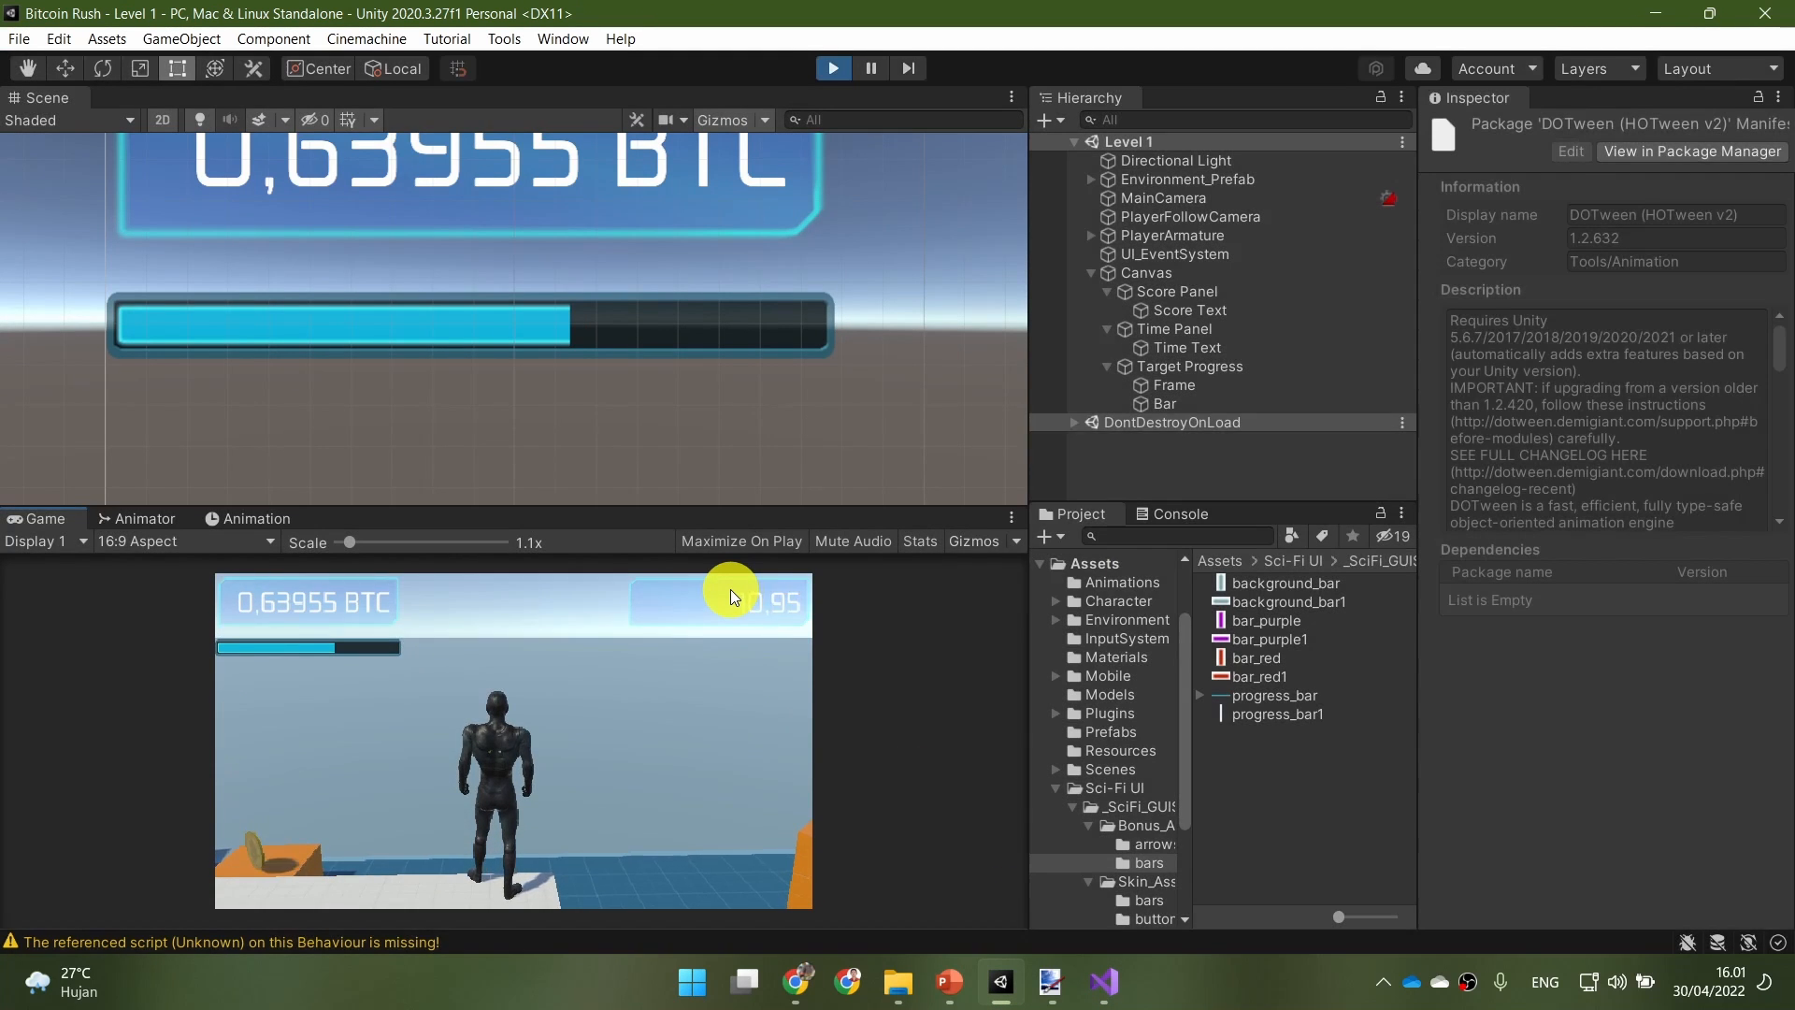
key("ctrl+p")
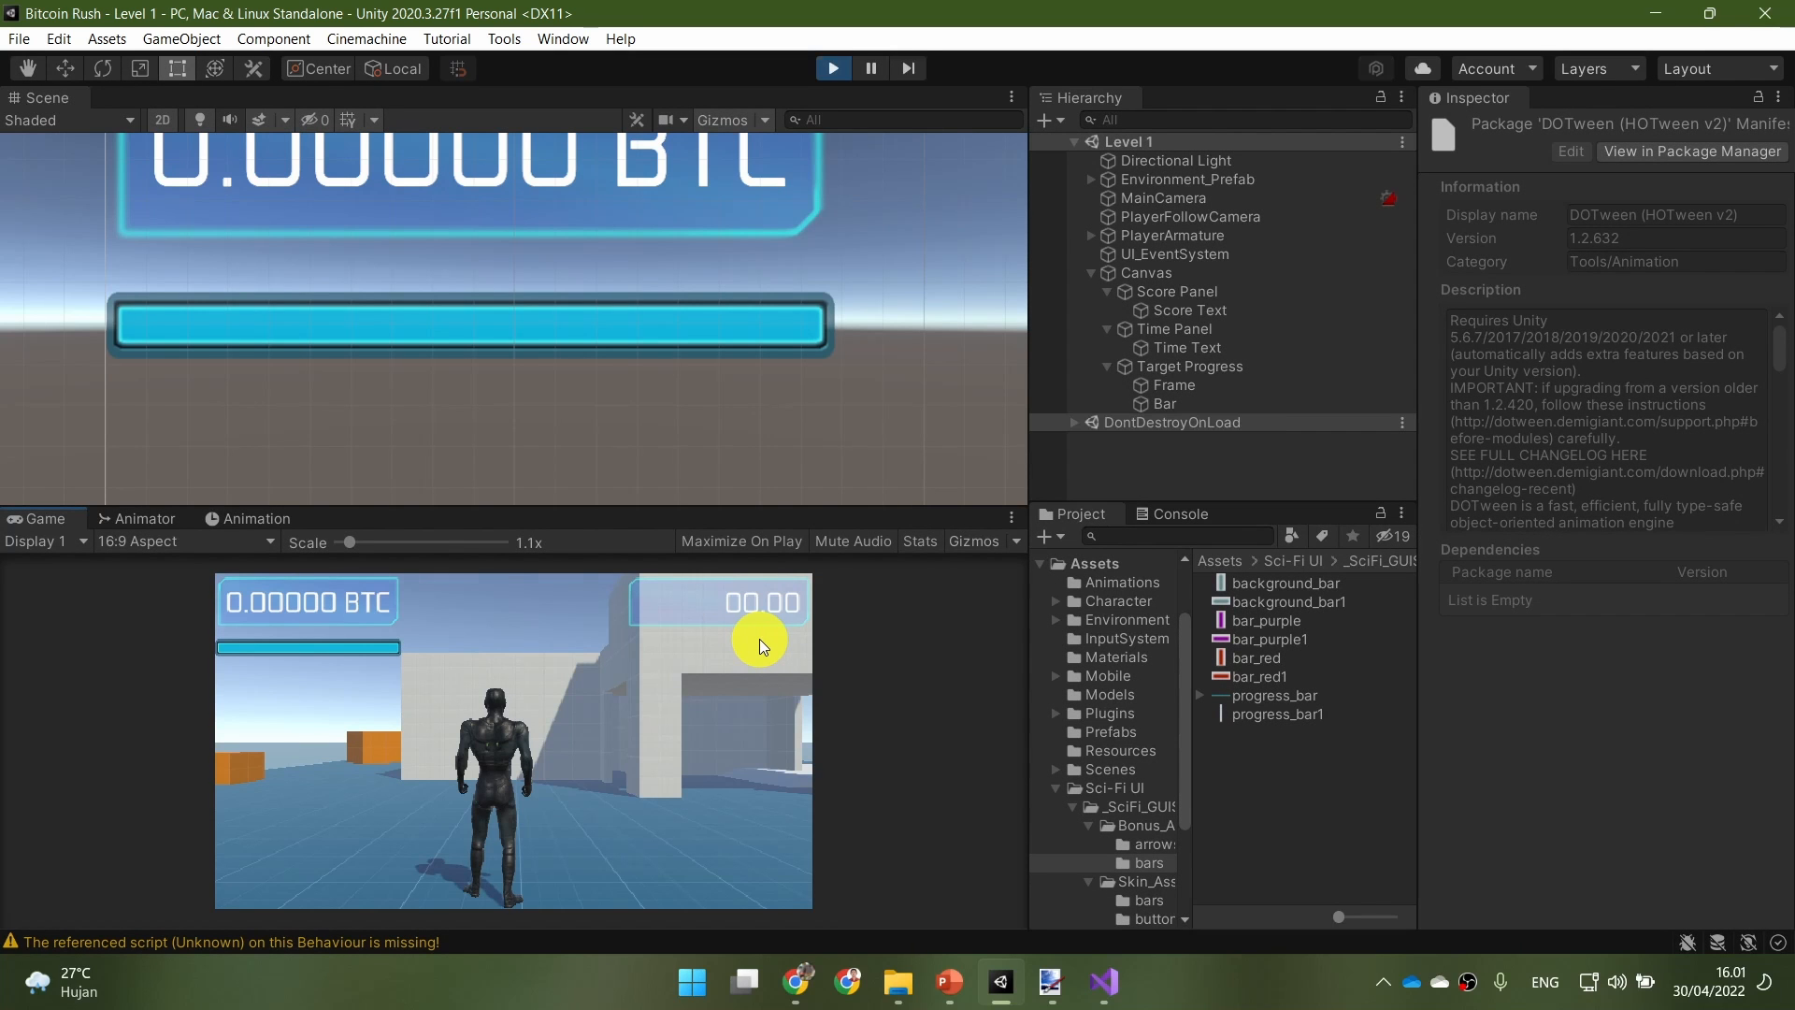
Step: Run and jump through the level collecting coins to check the progress bar's fill animation, and exit play mode
key("w")
left_click(695, 681)
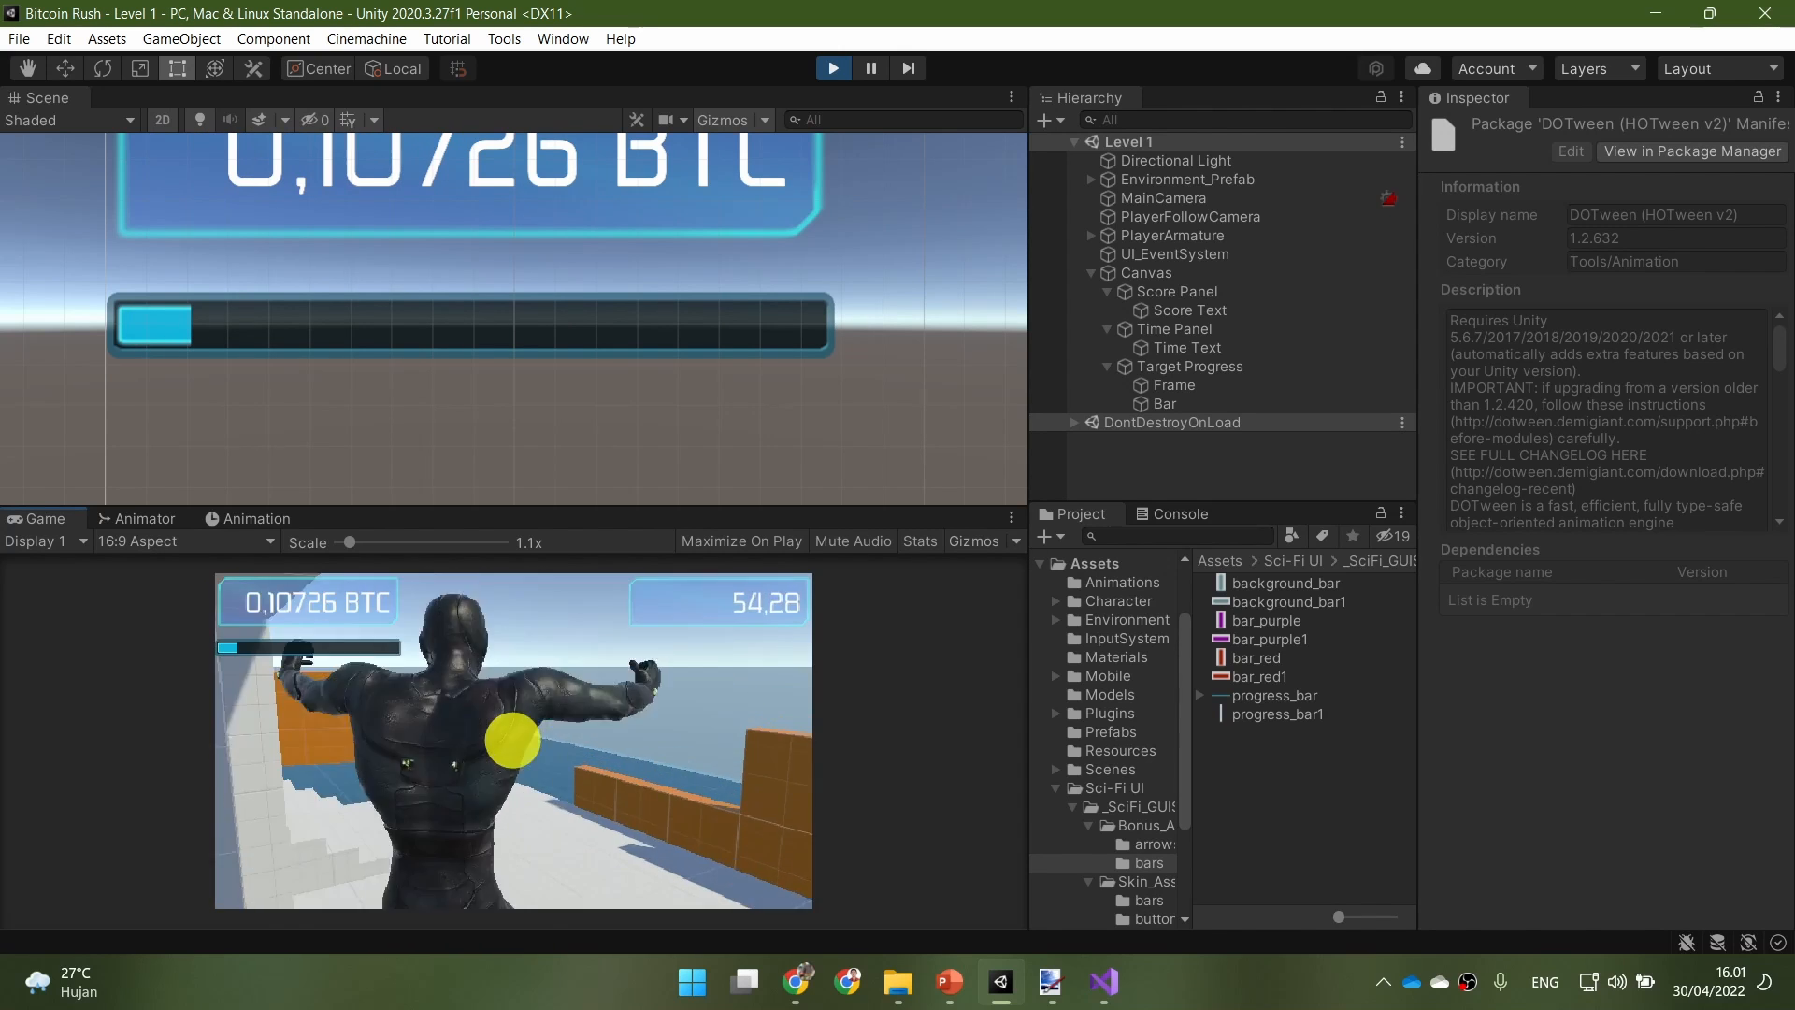
key("w")
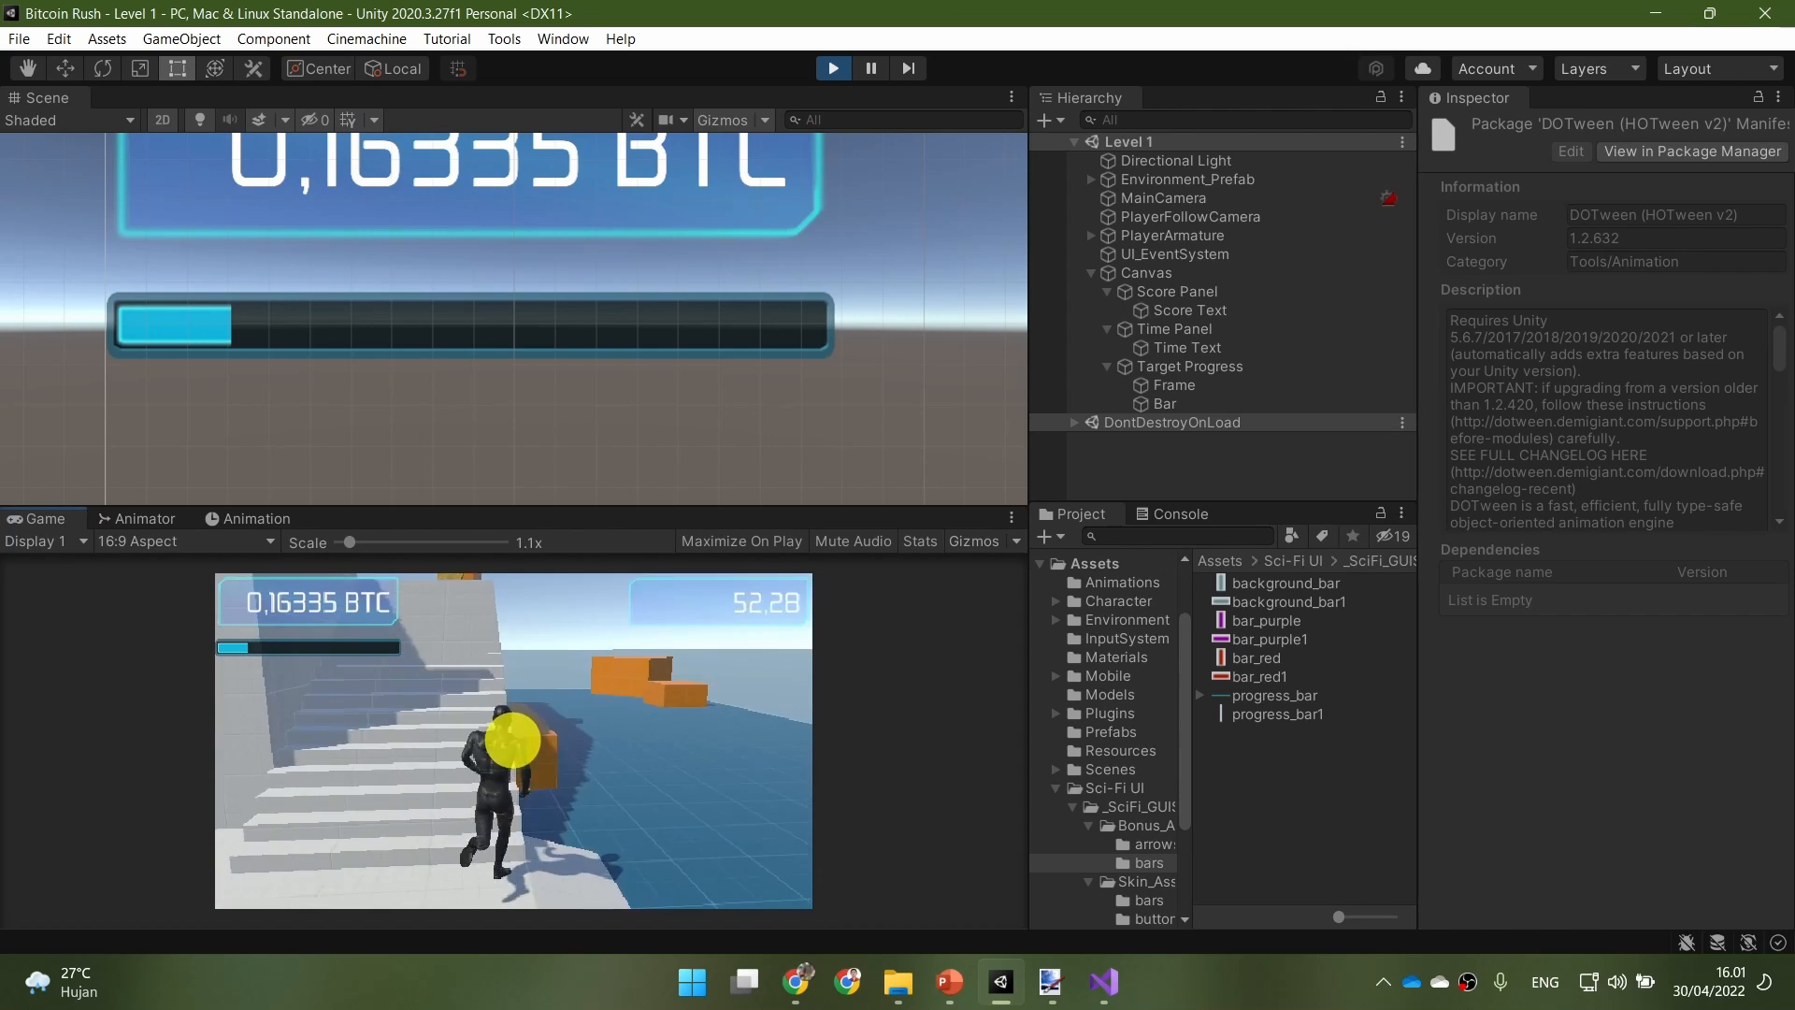
key("w")
key("w")
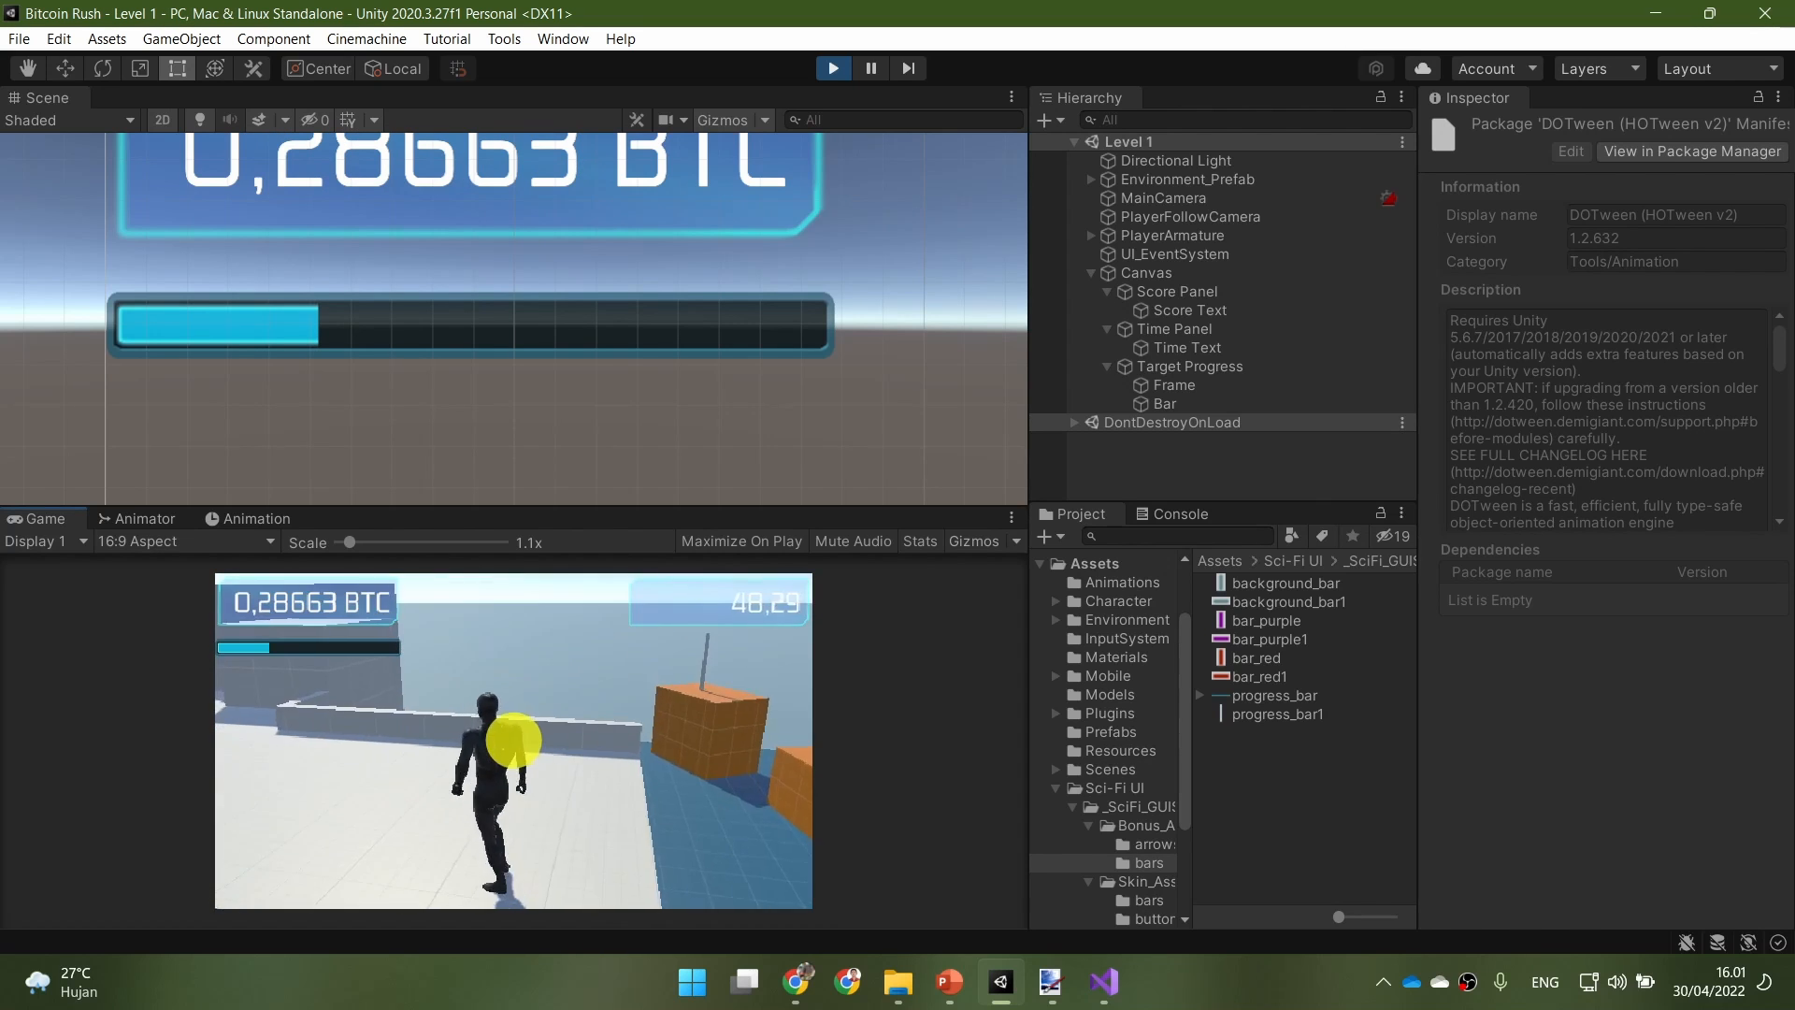
key("w")
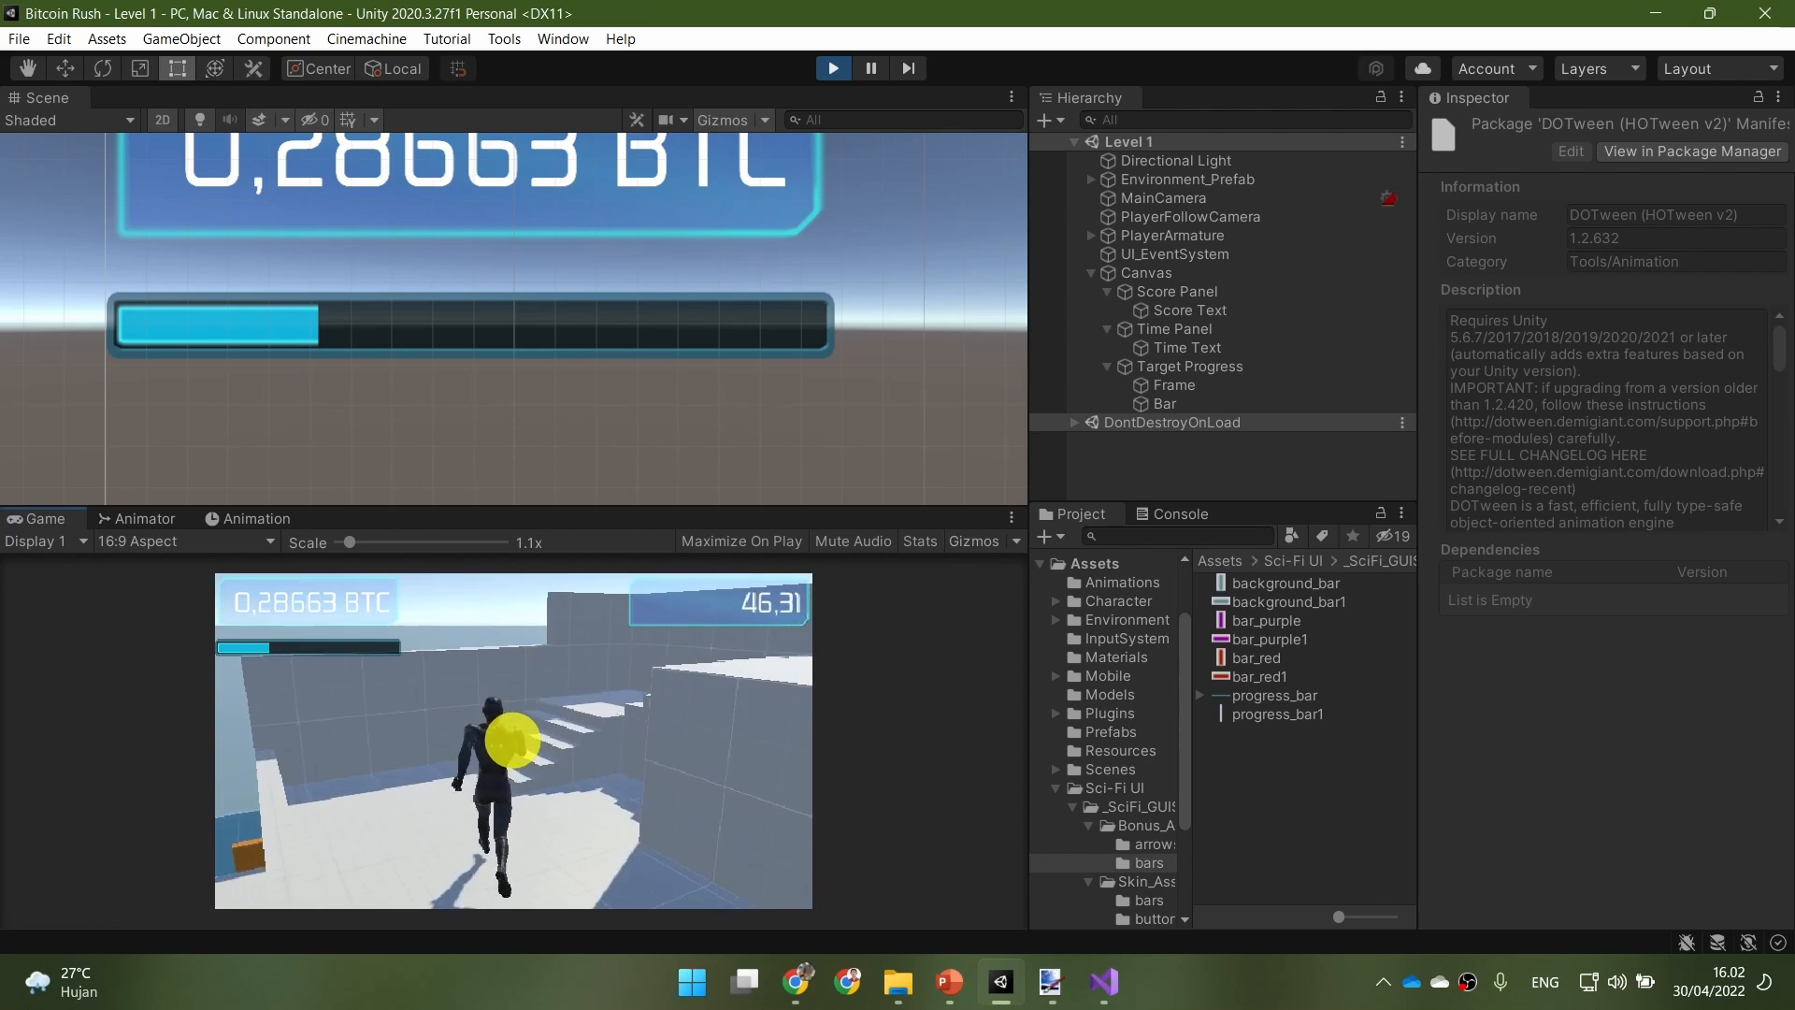
key("w")
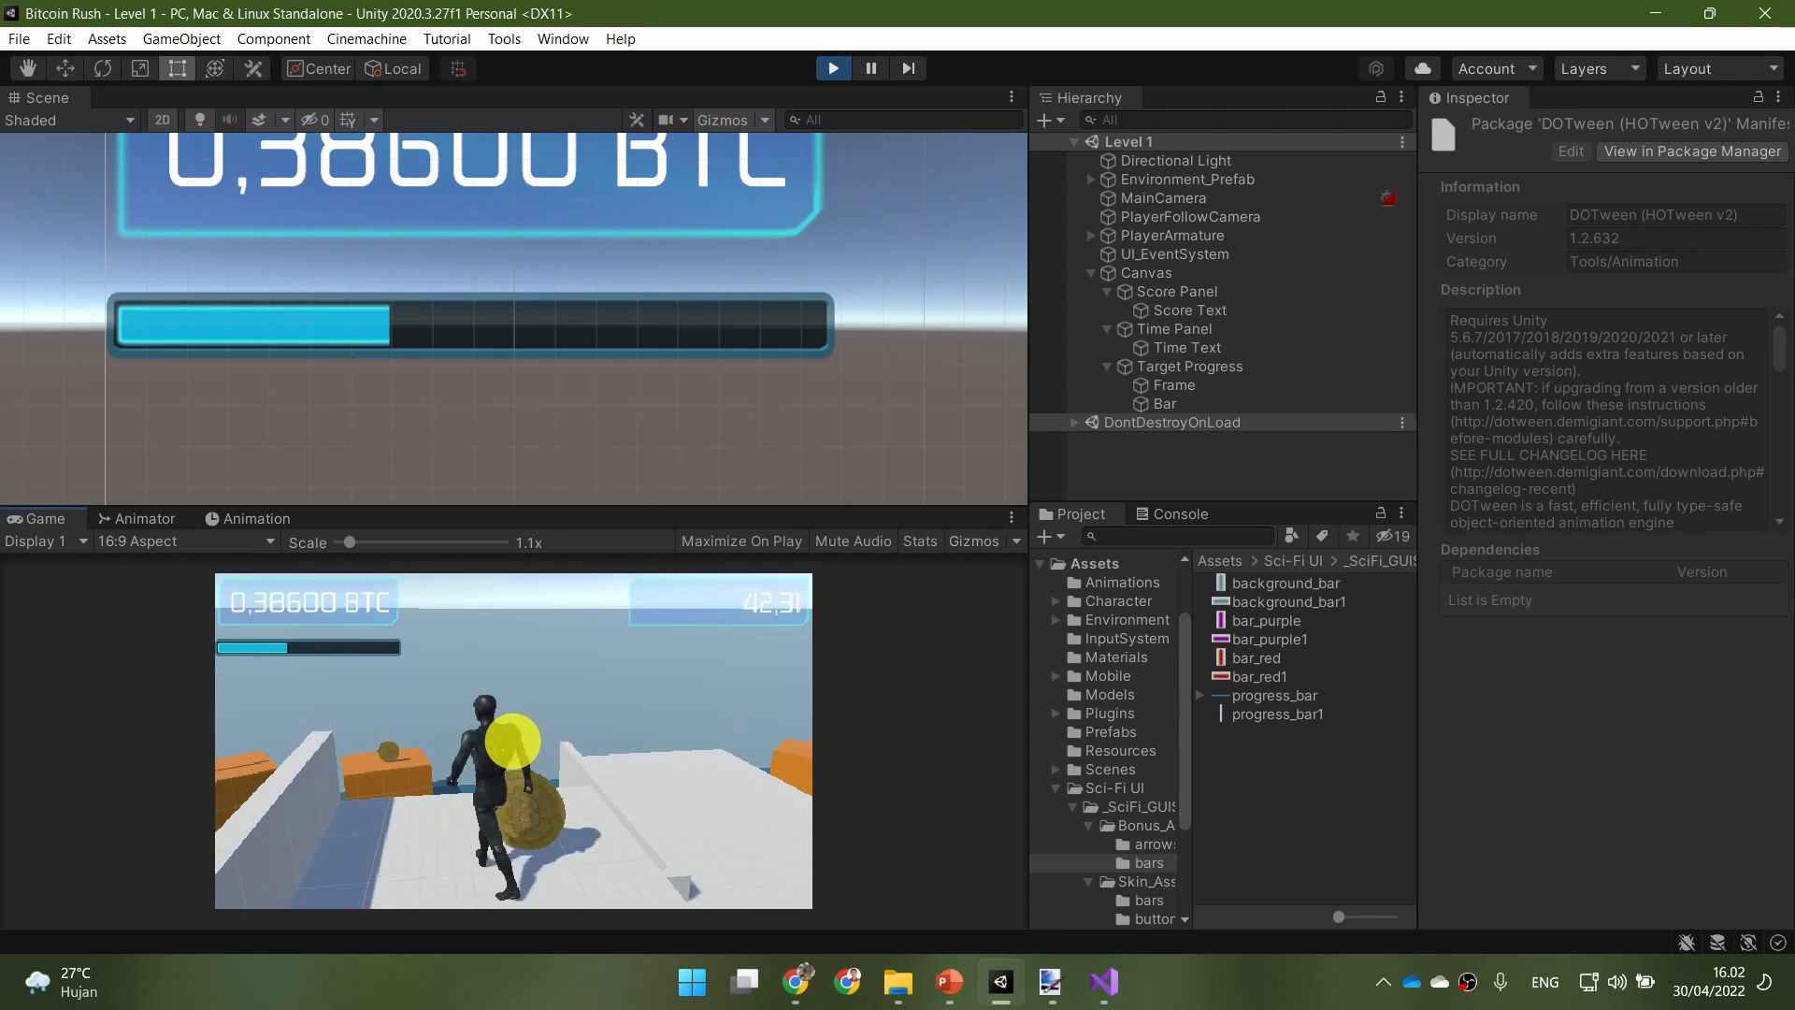
key("w")
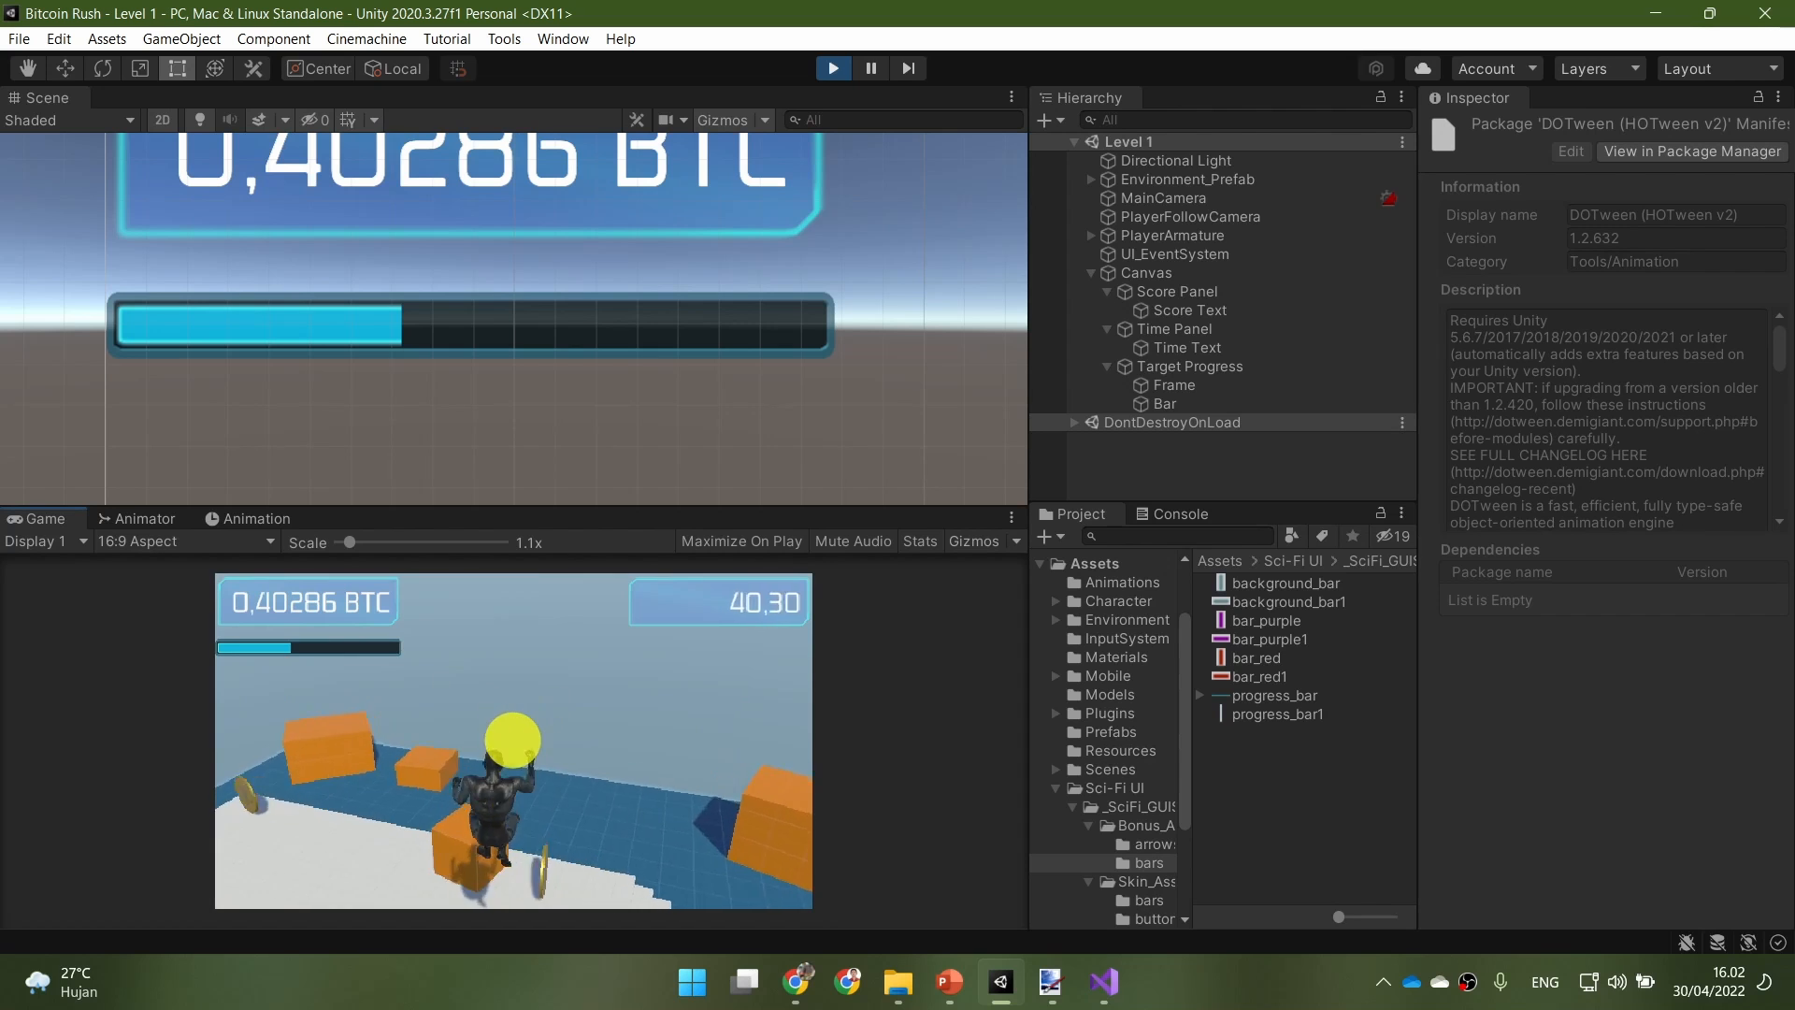
key("w")
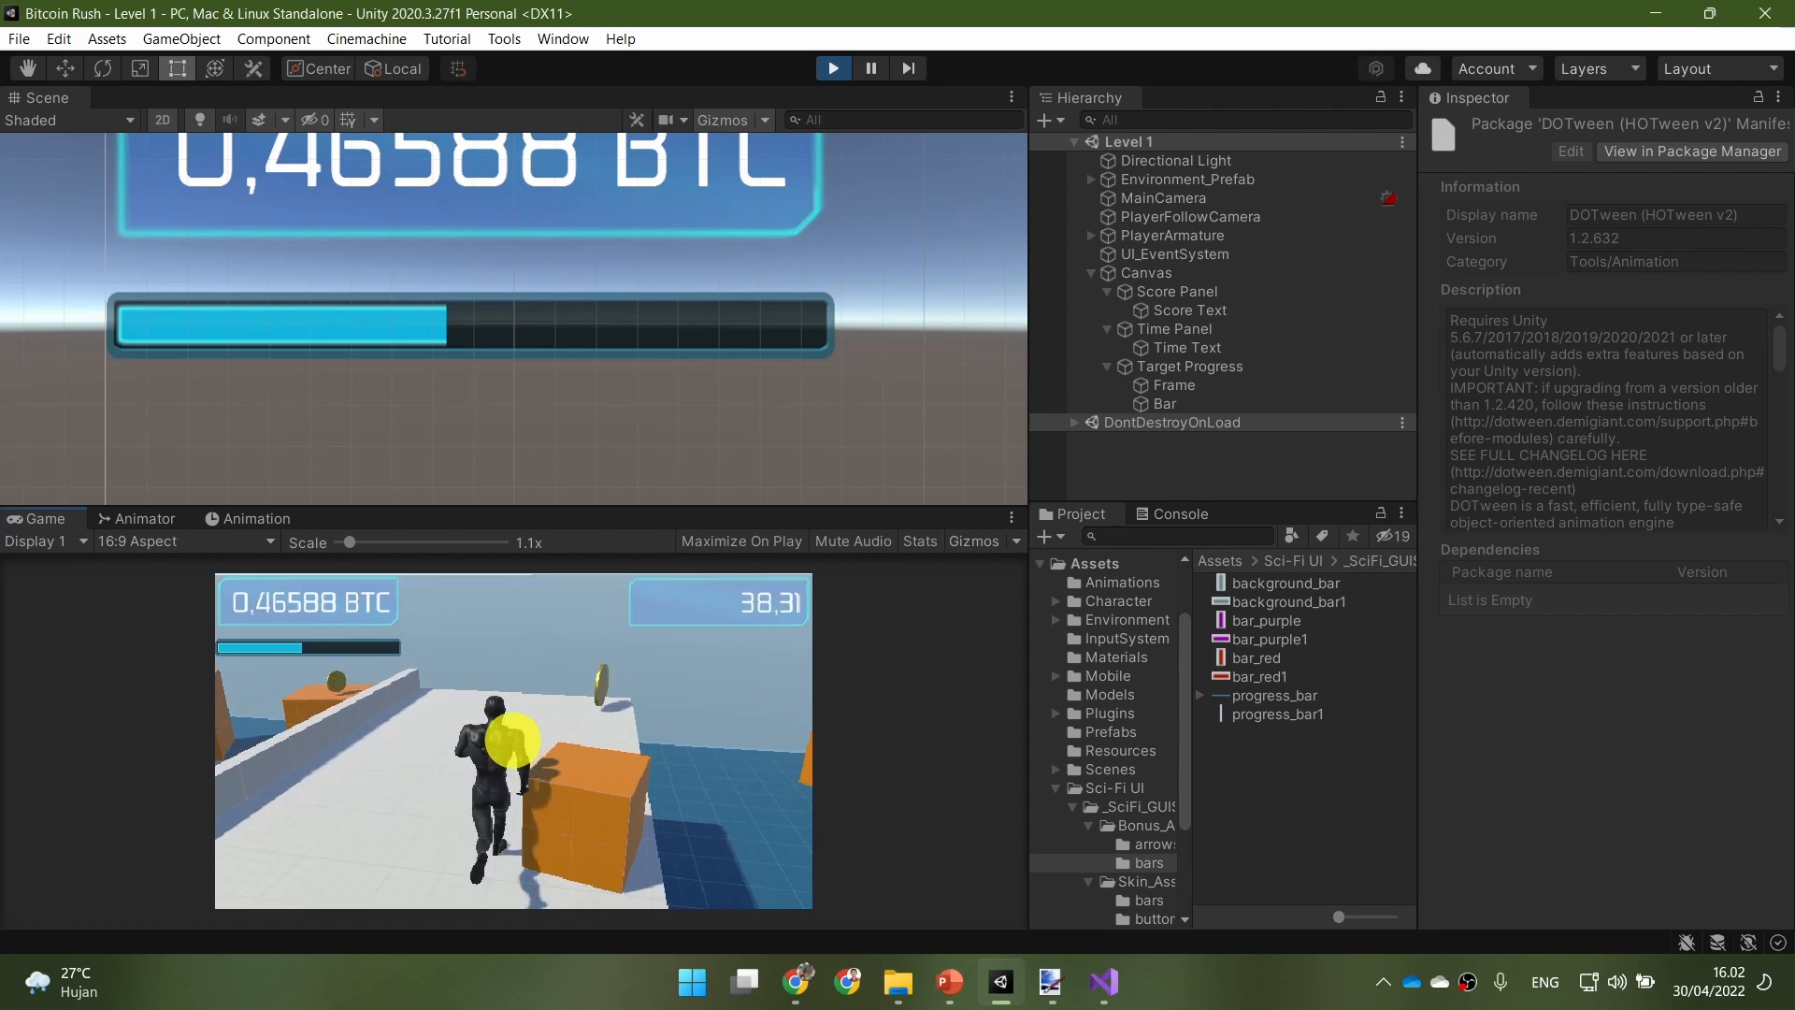
key("w")
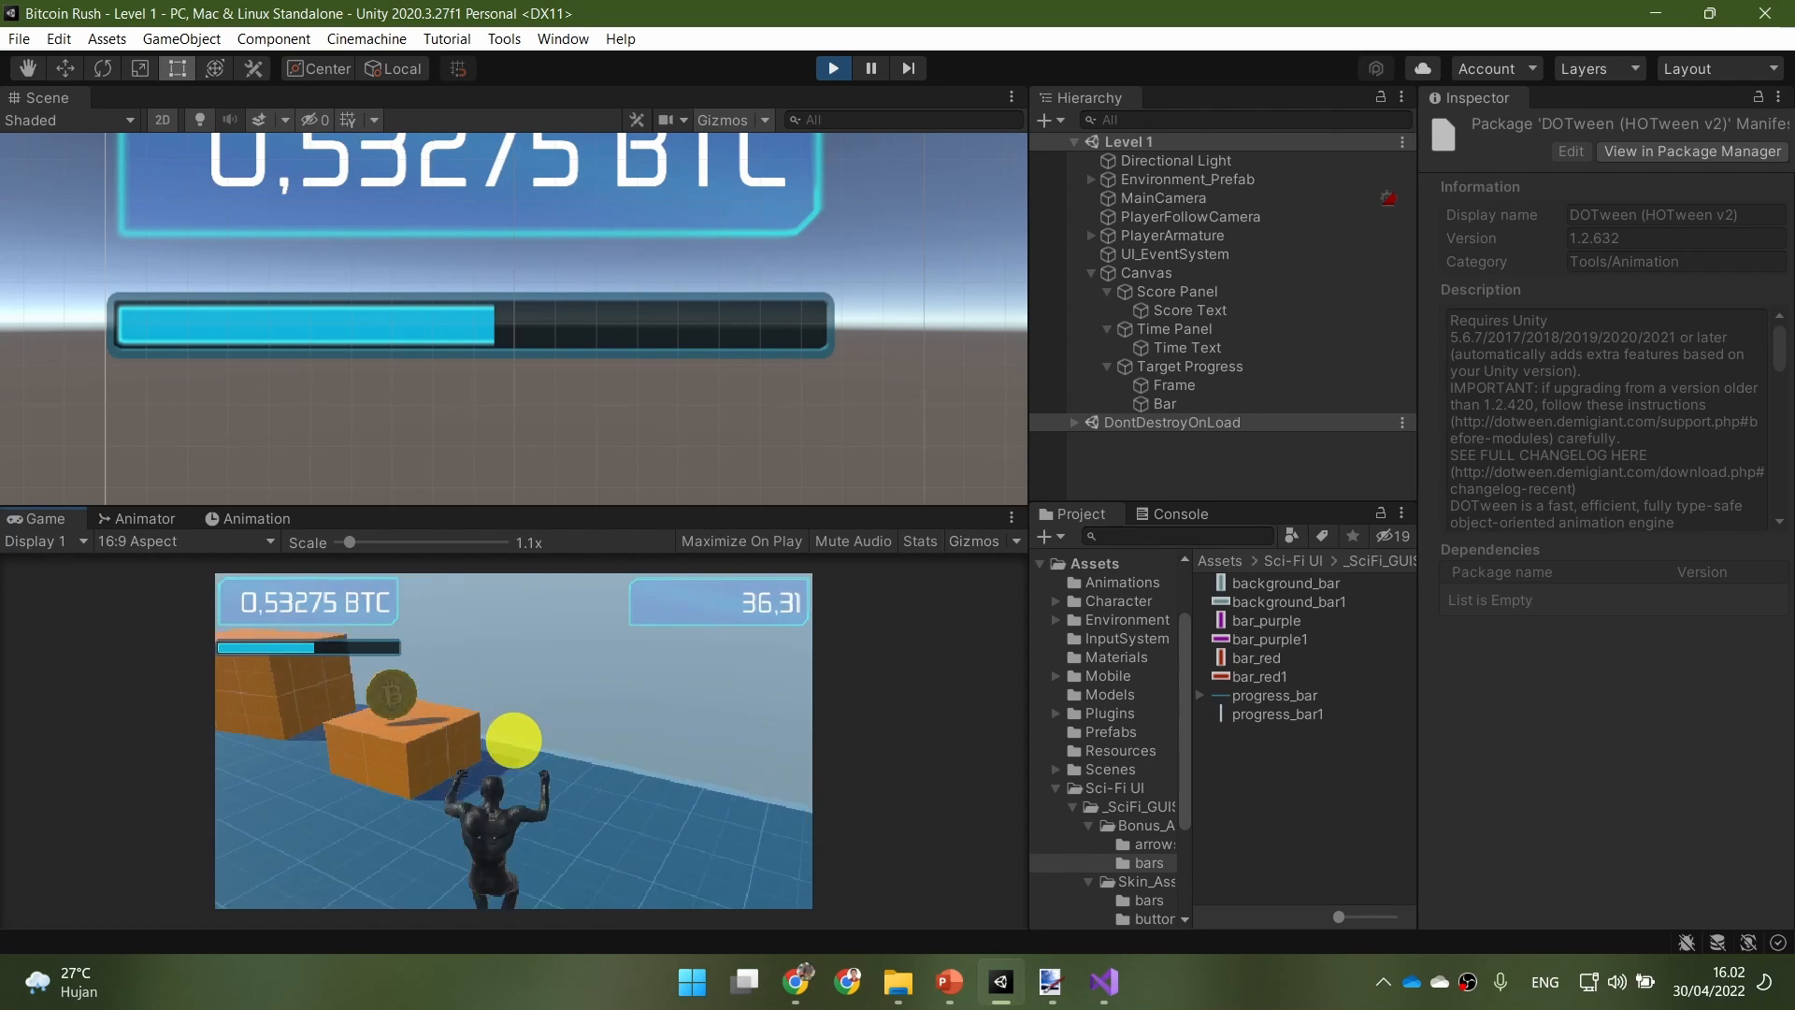
key("space")
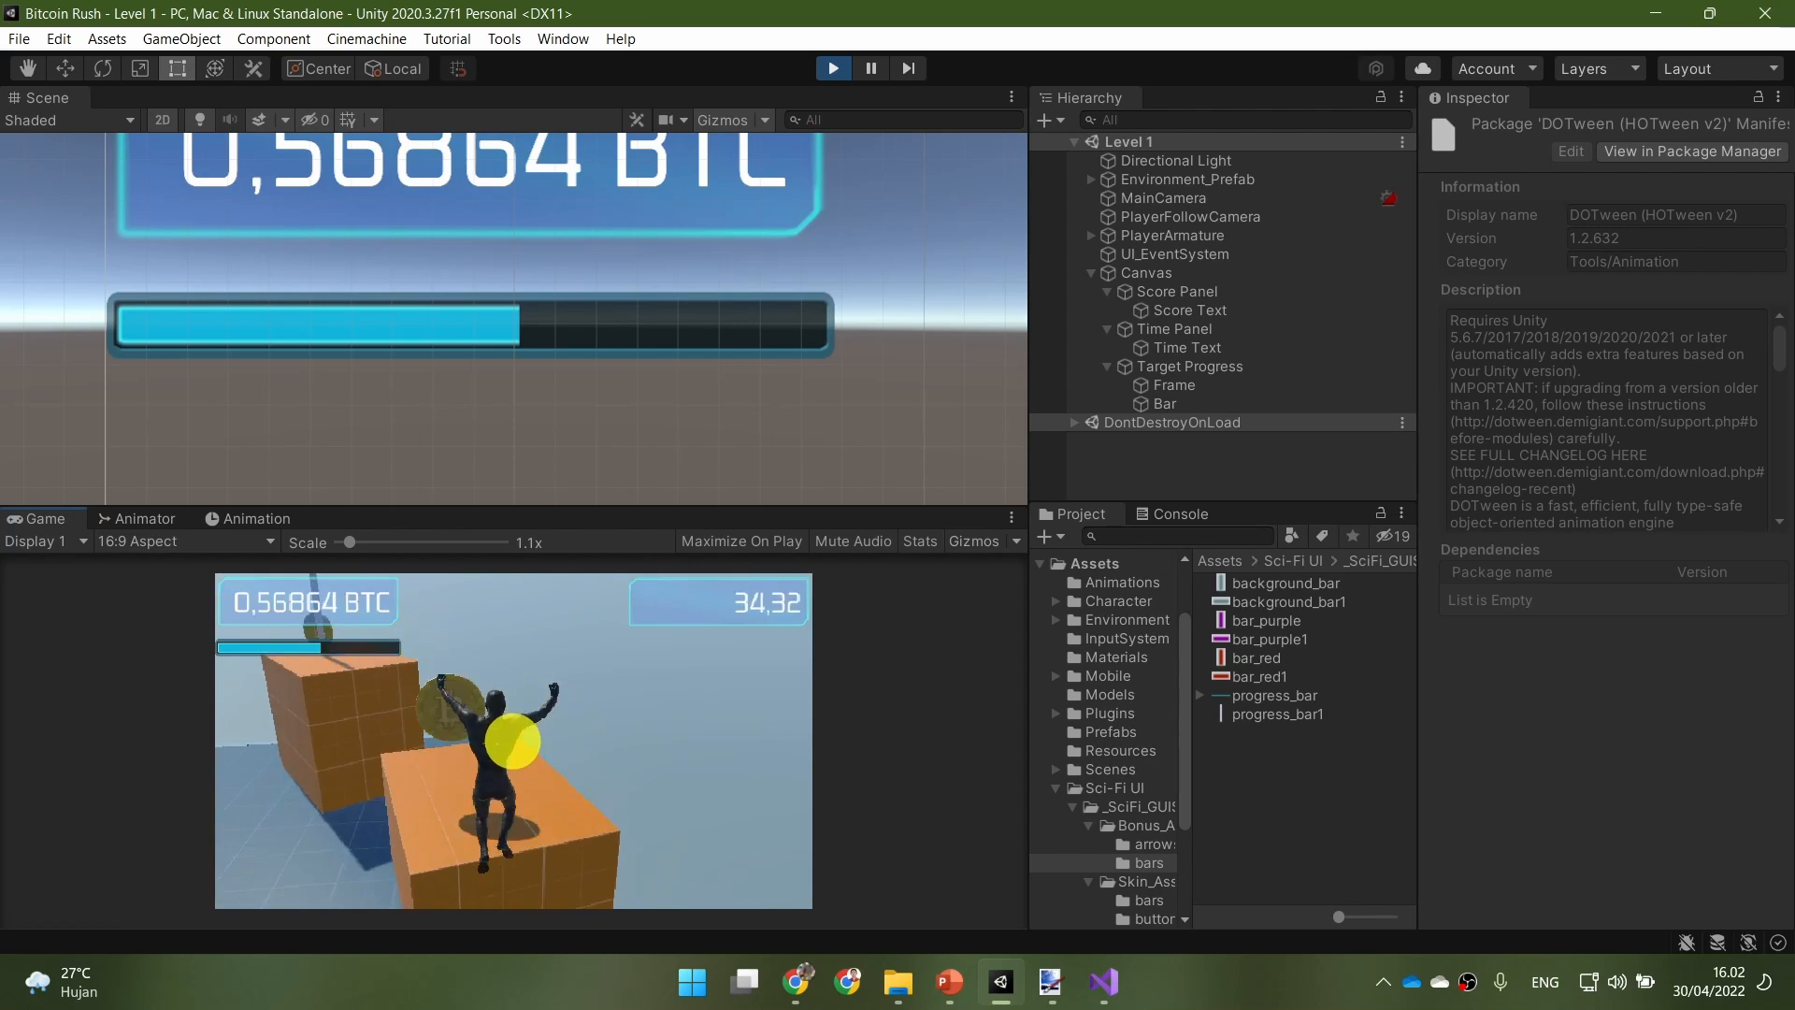
key("w")
key("w")
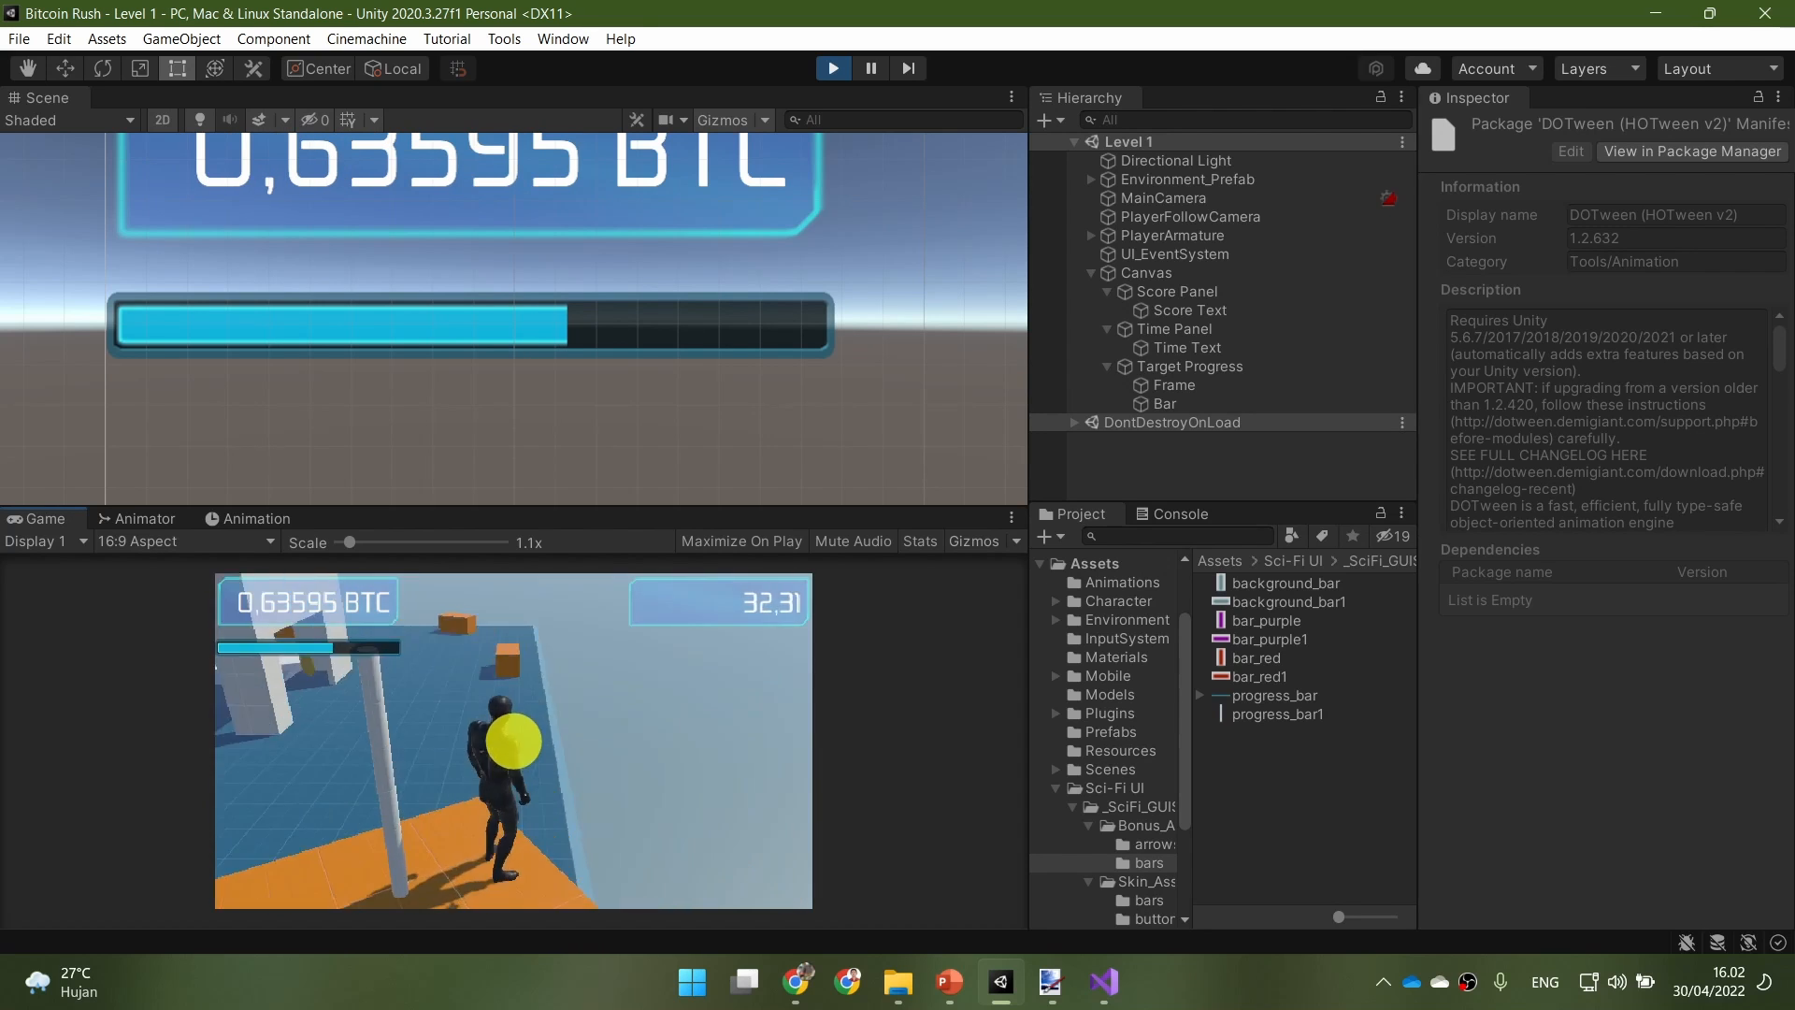
key("space")
key("w")
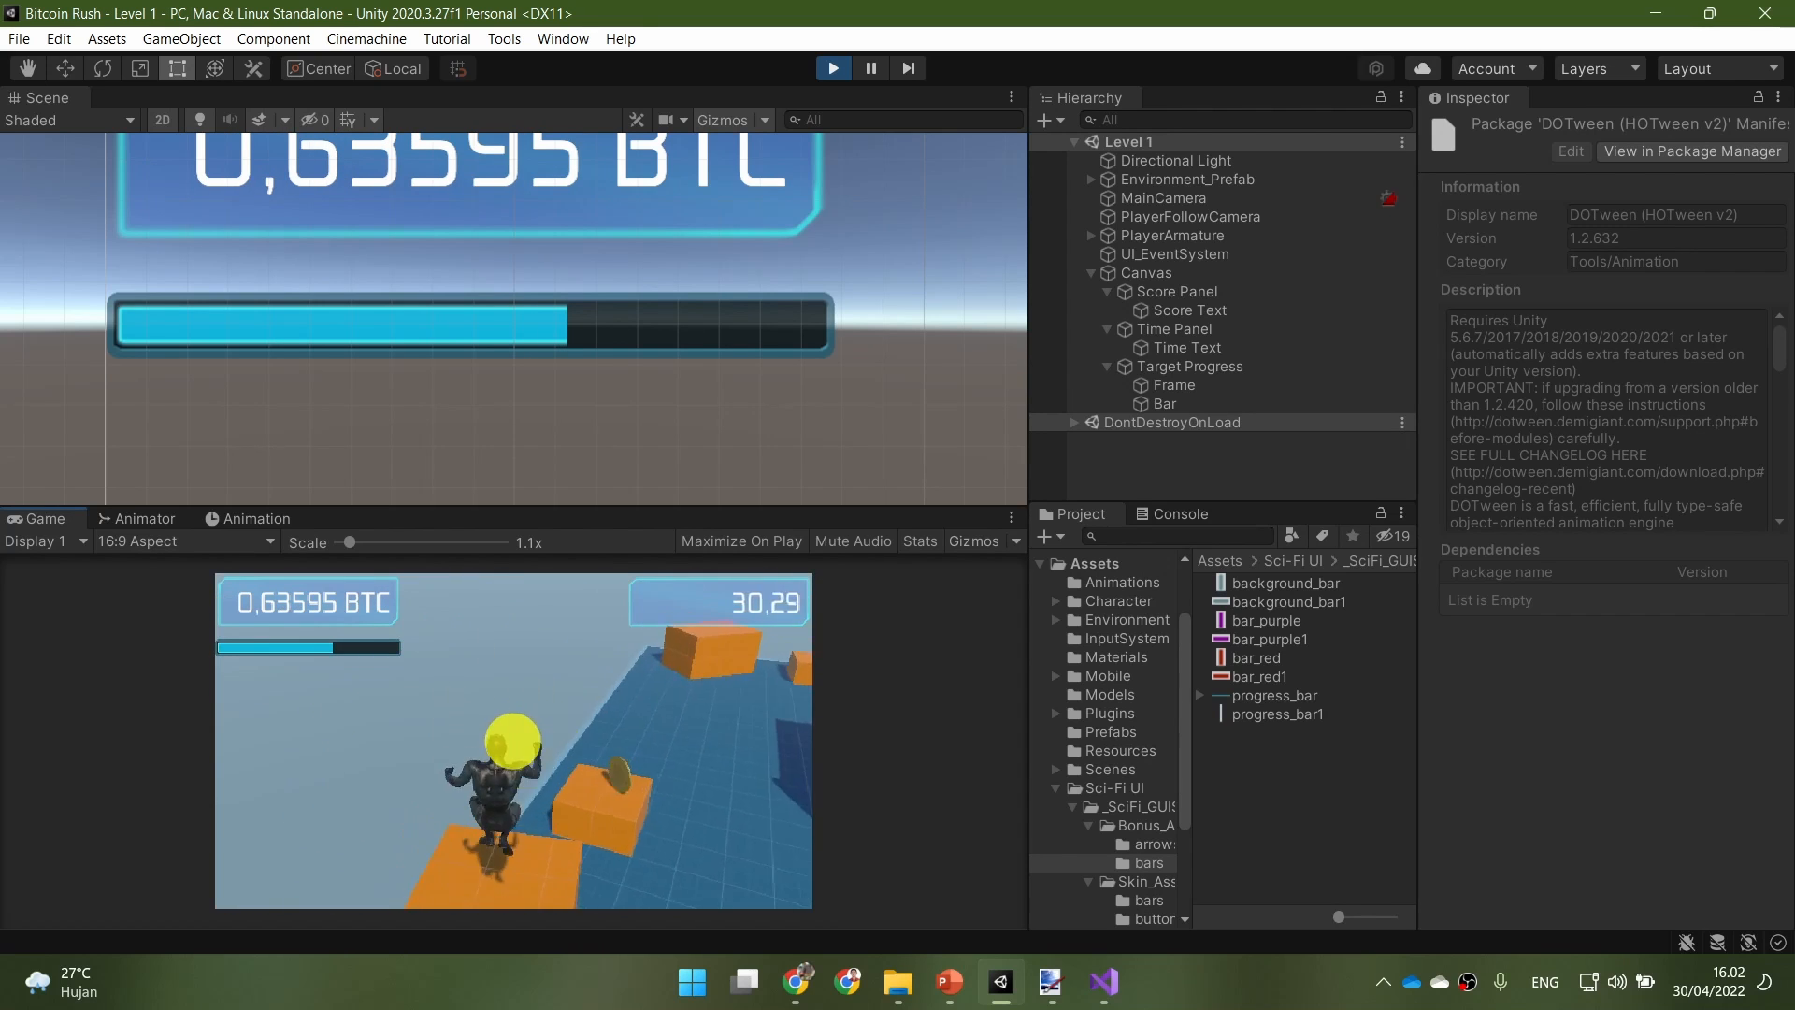
key("space")
key("w")
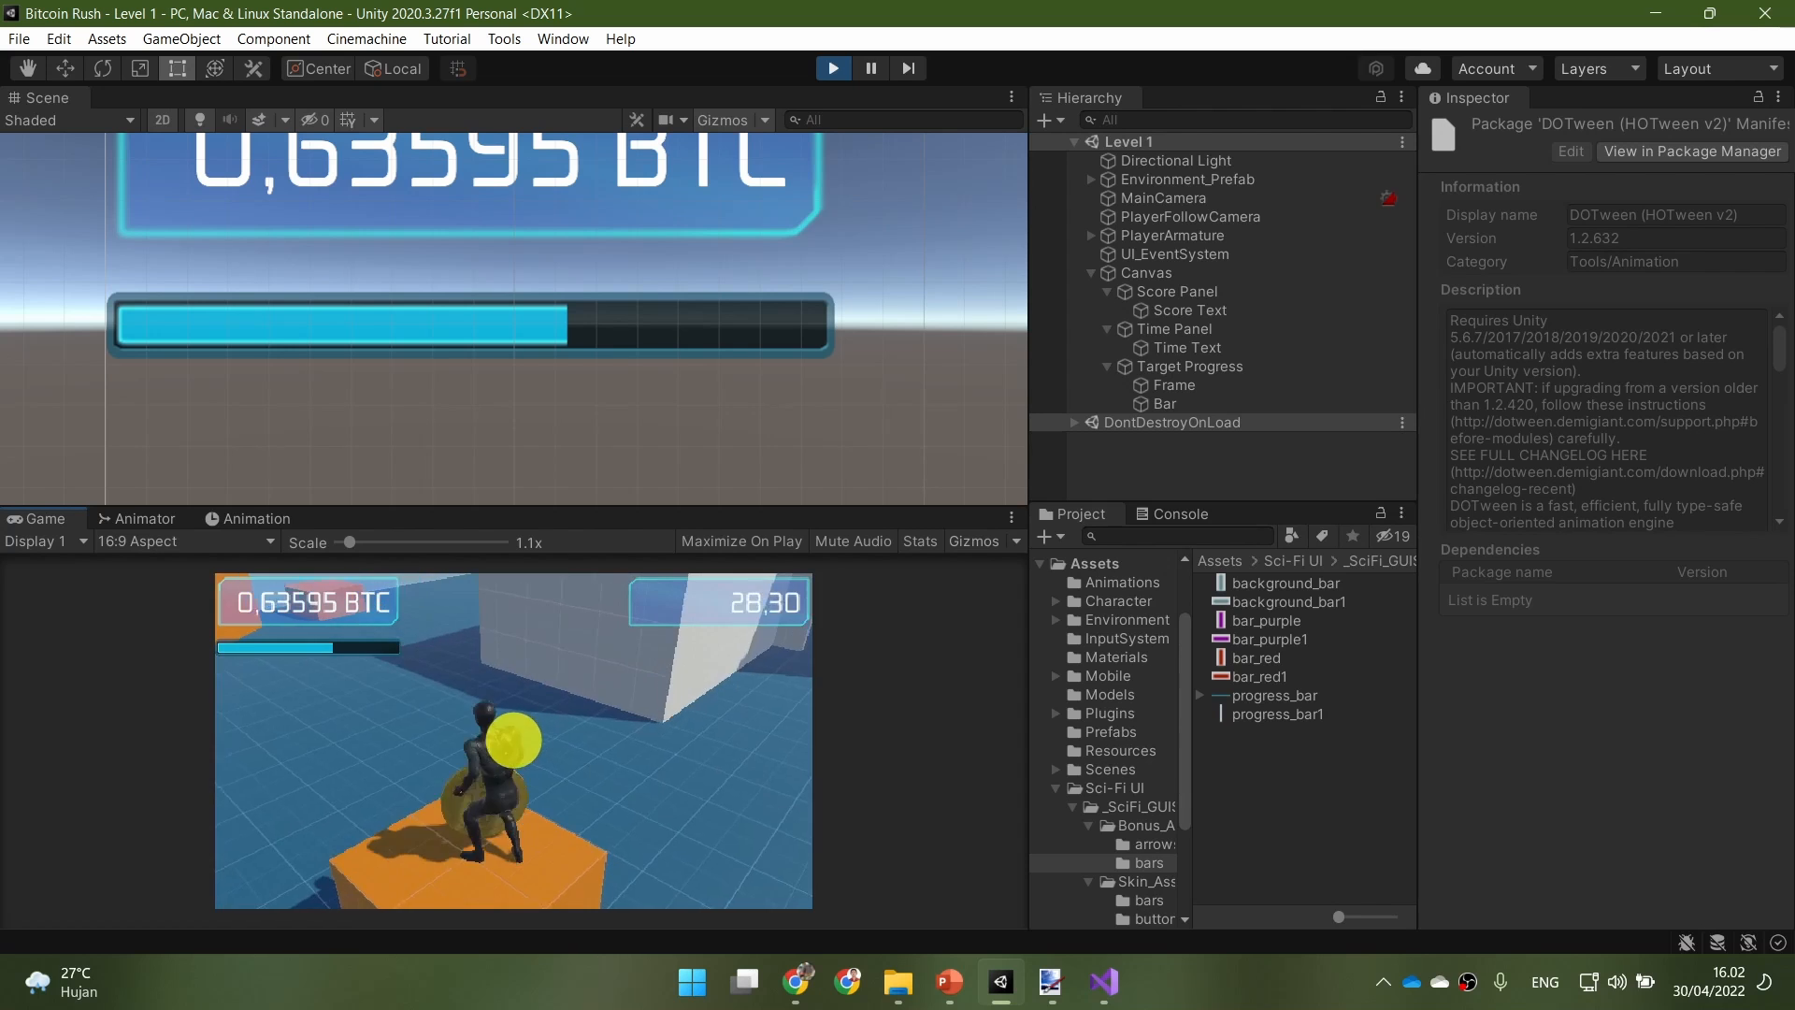
key("w")
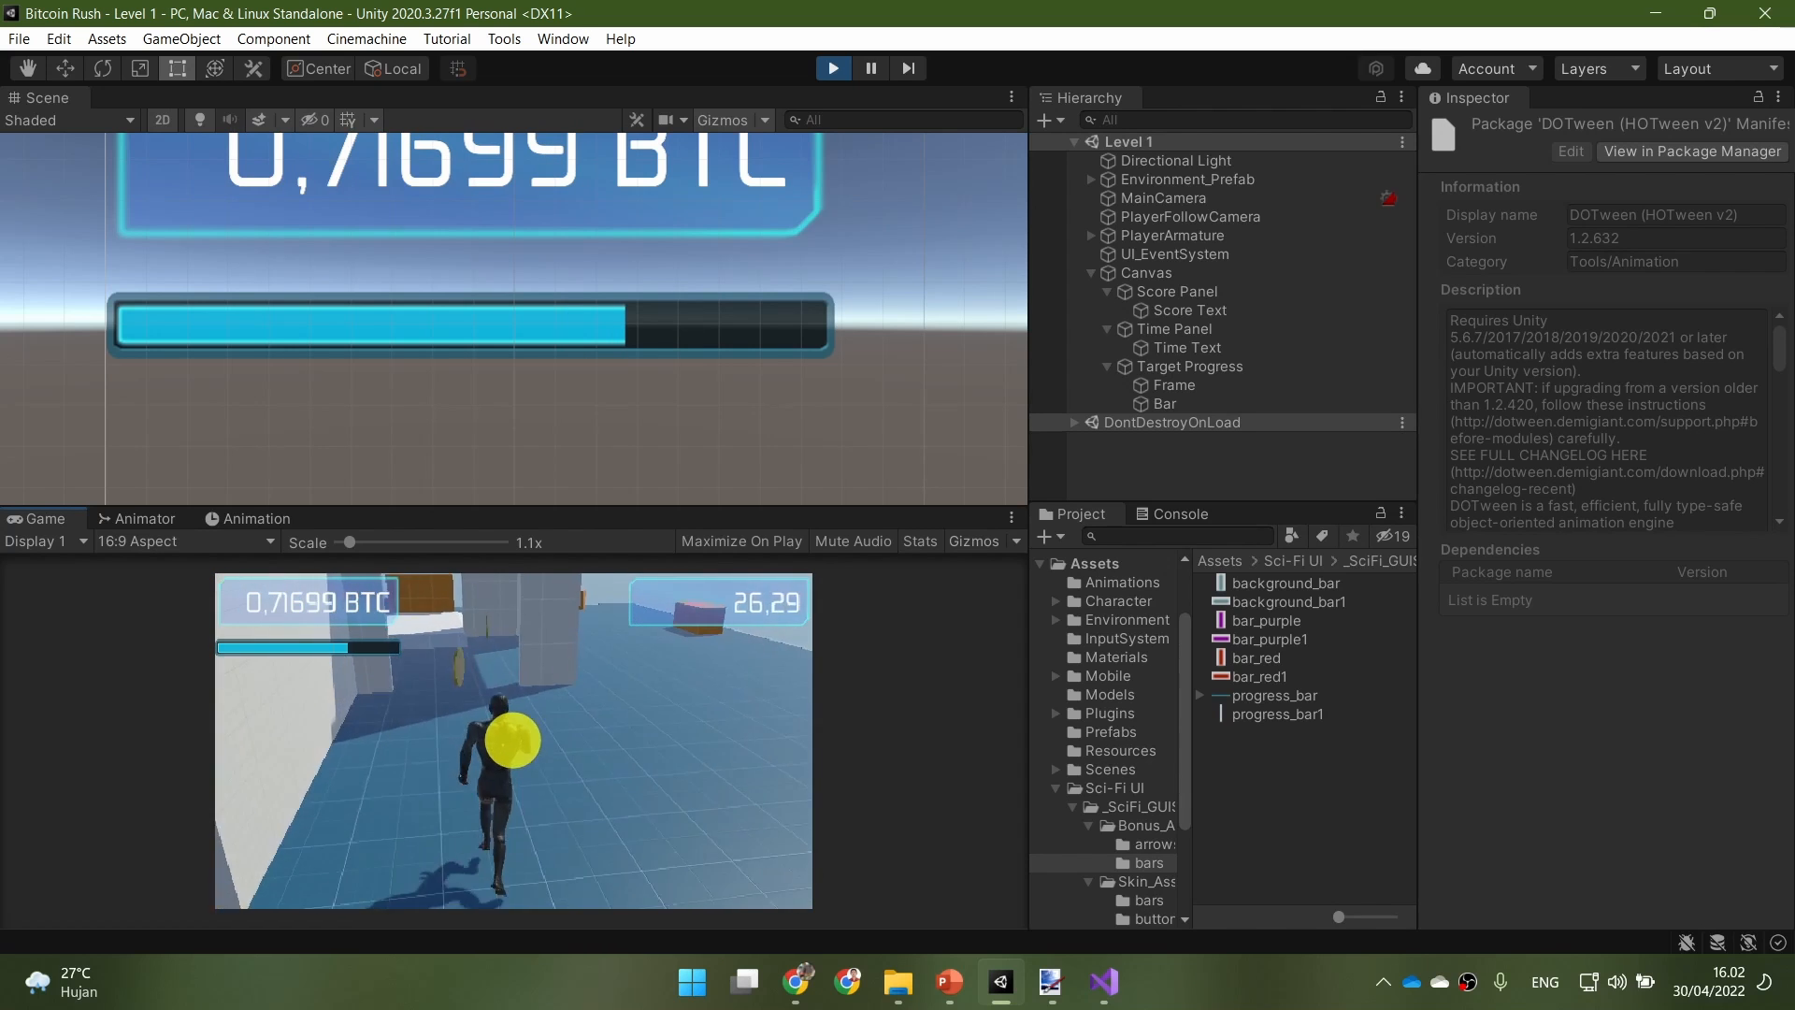
key("w")
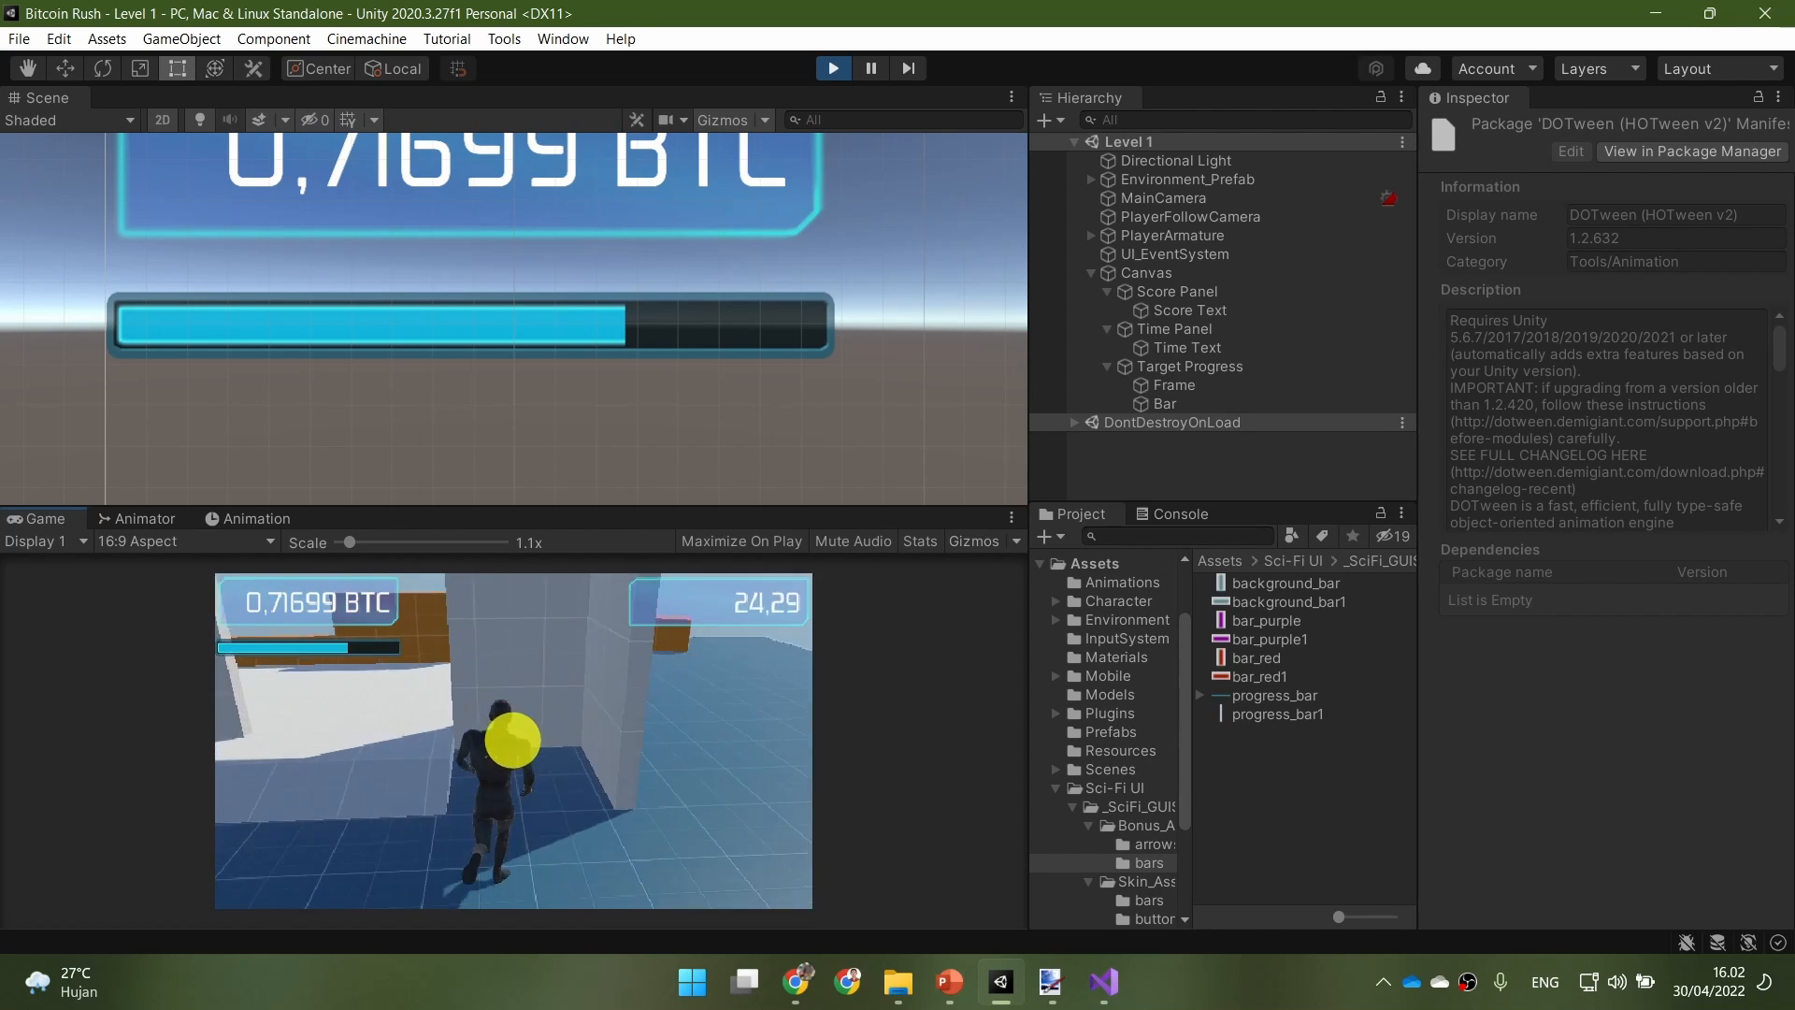
key("w")
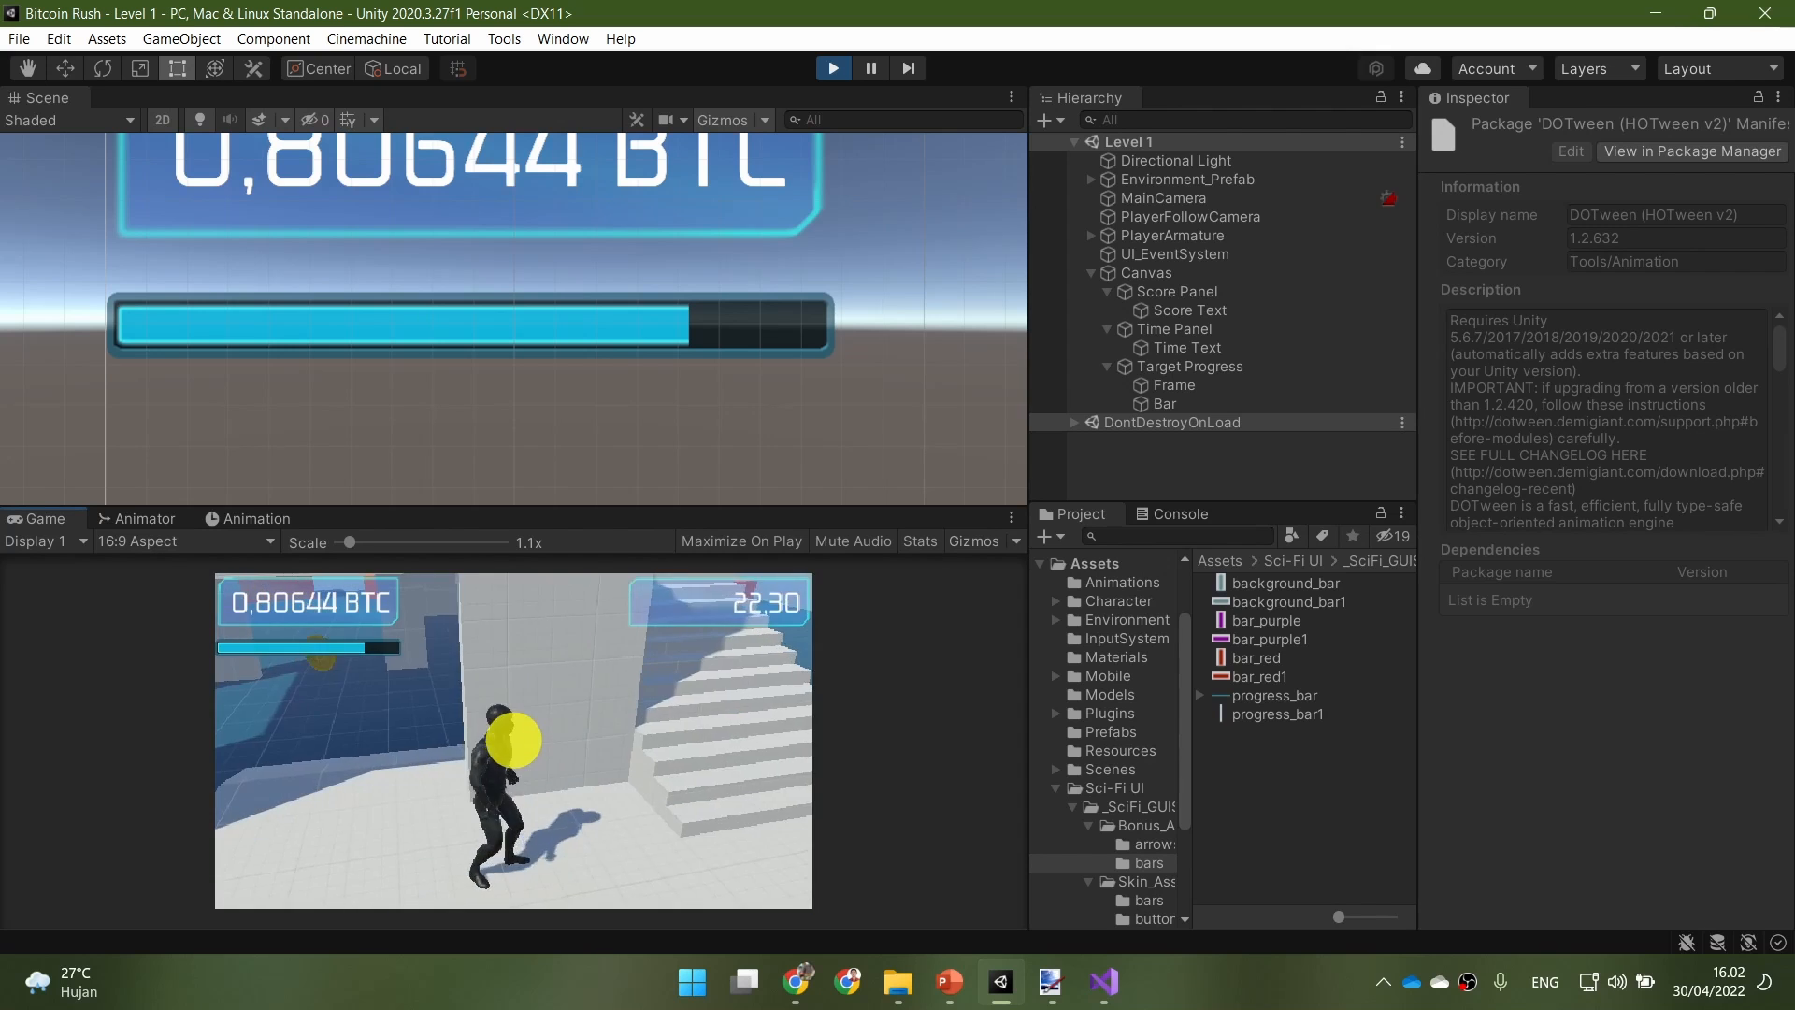
key("w")
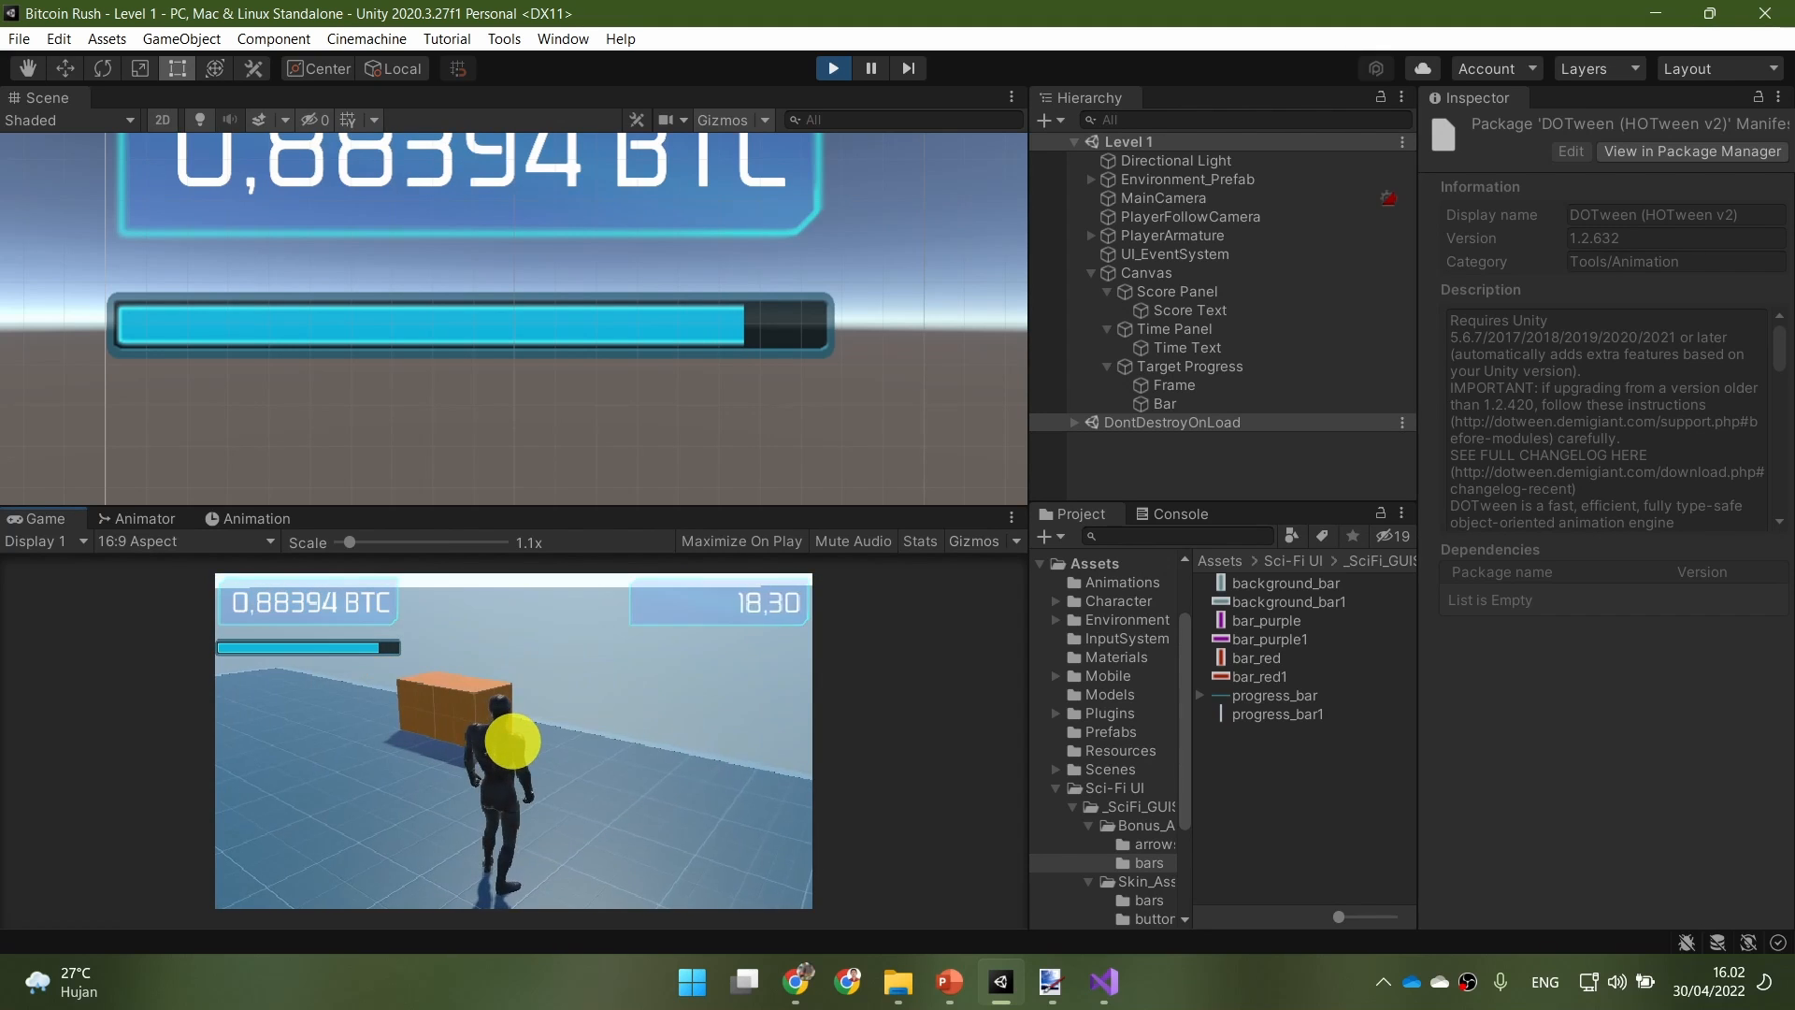
key("ctrl+p")
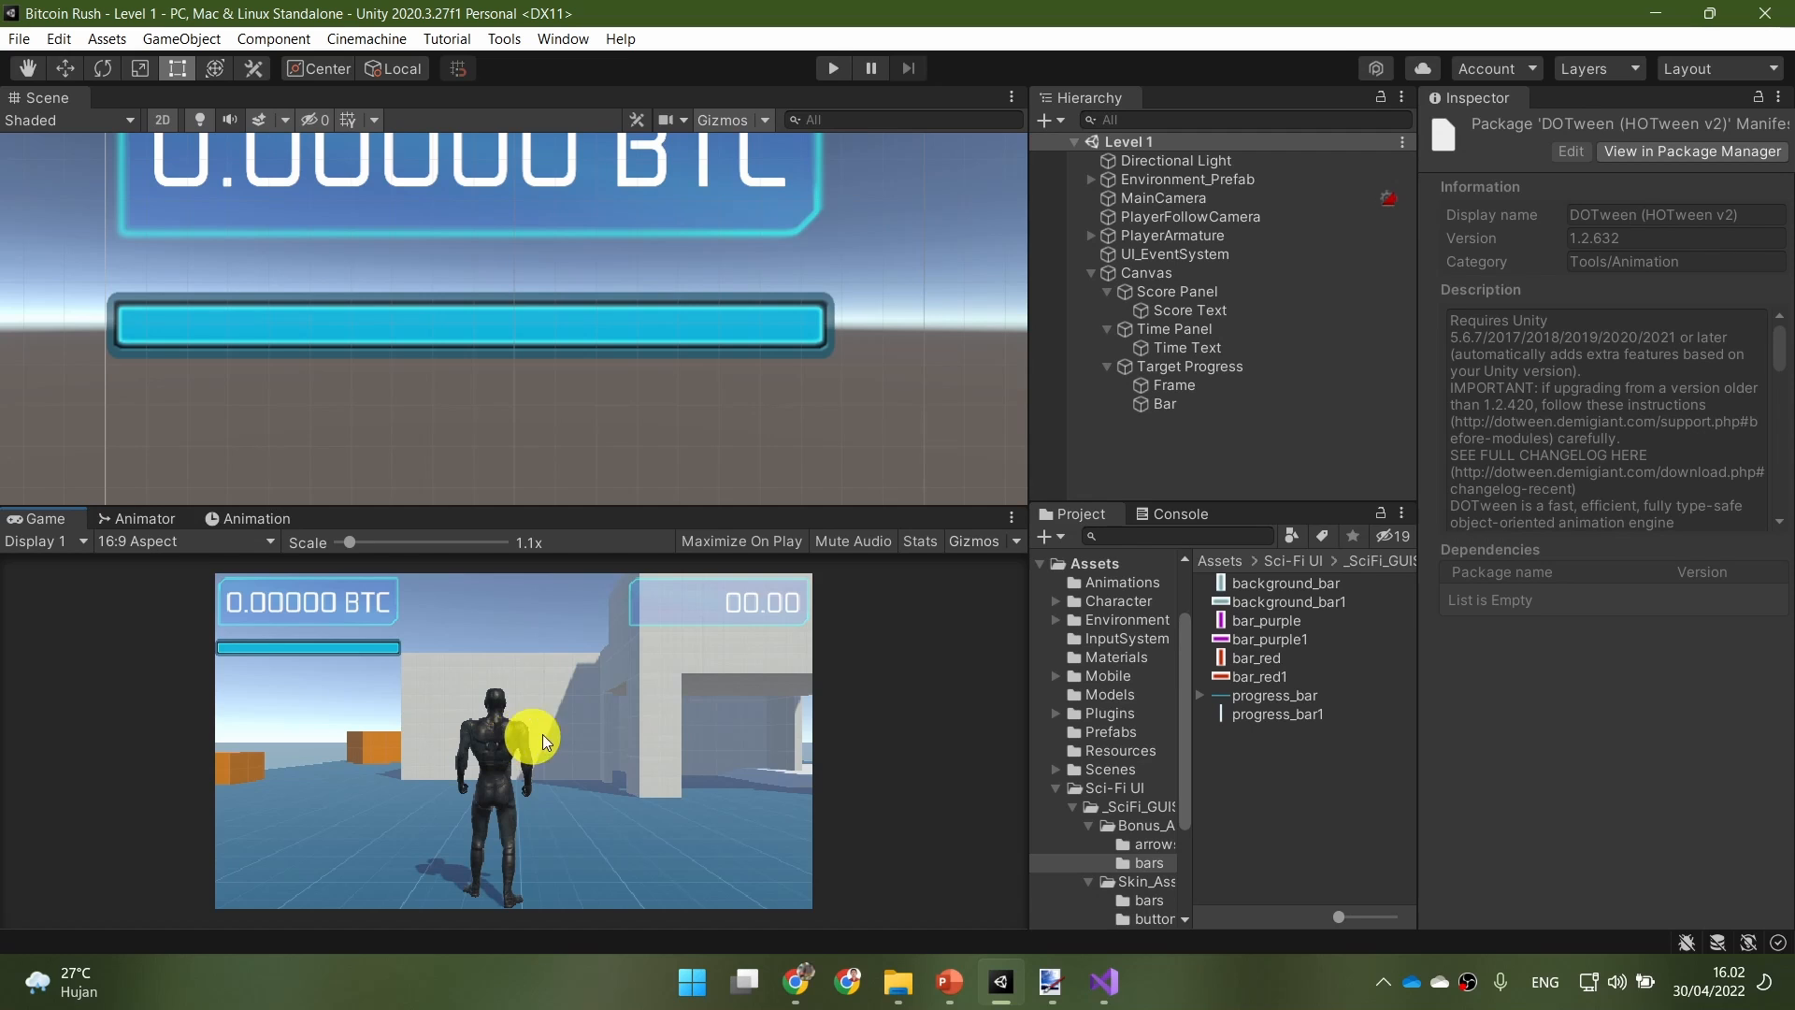
Step: Review the Test! and World Space Canvas slides in PowerPoint, and go back to the Filled Image slide
left_click(949, 981)
left_click(939, 666)
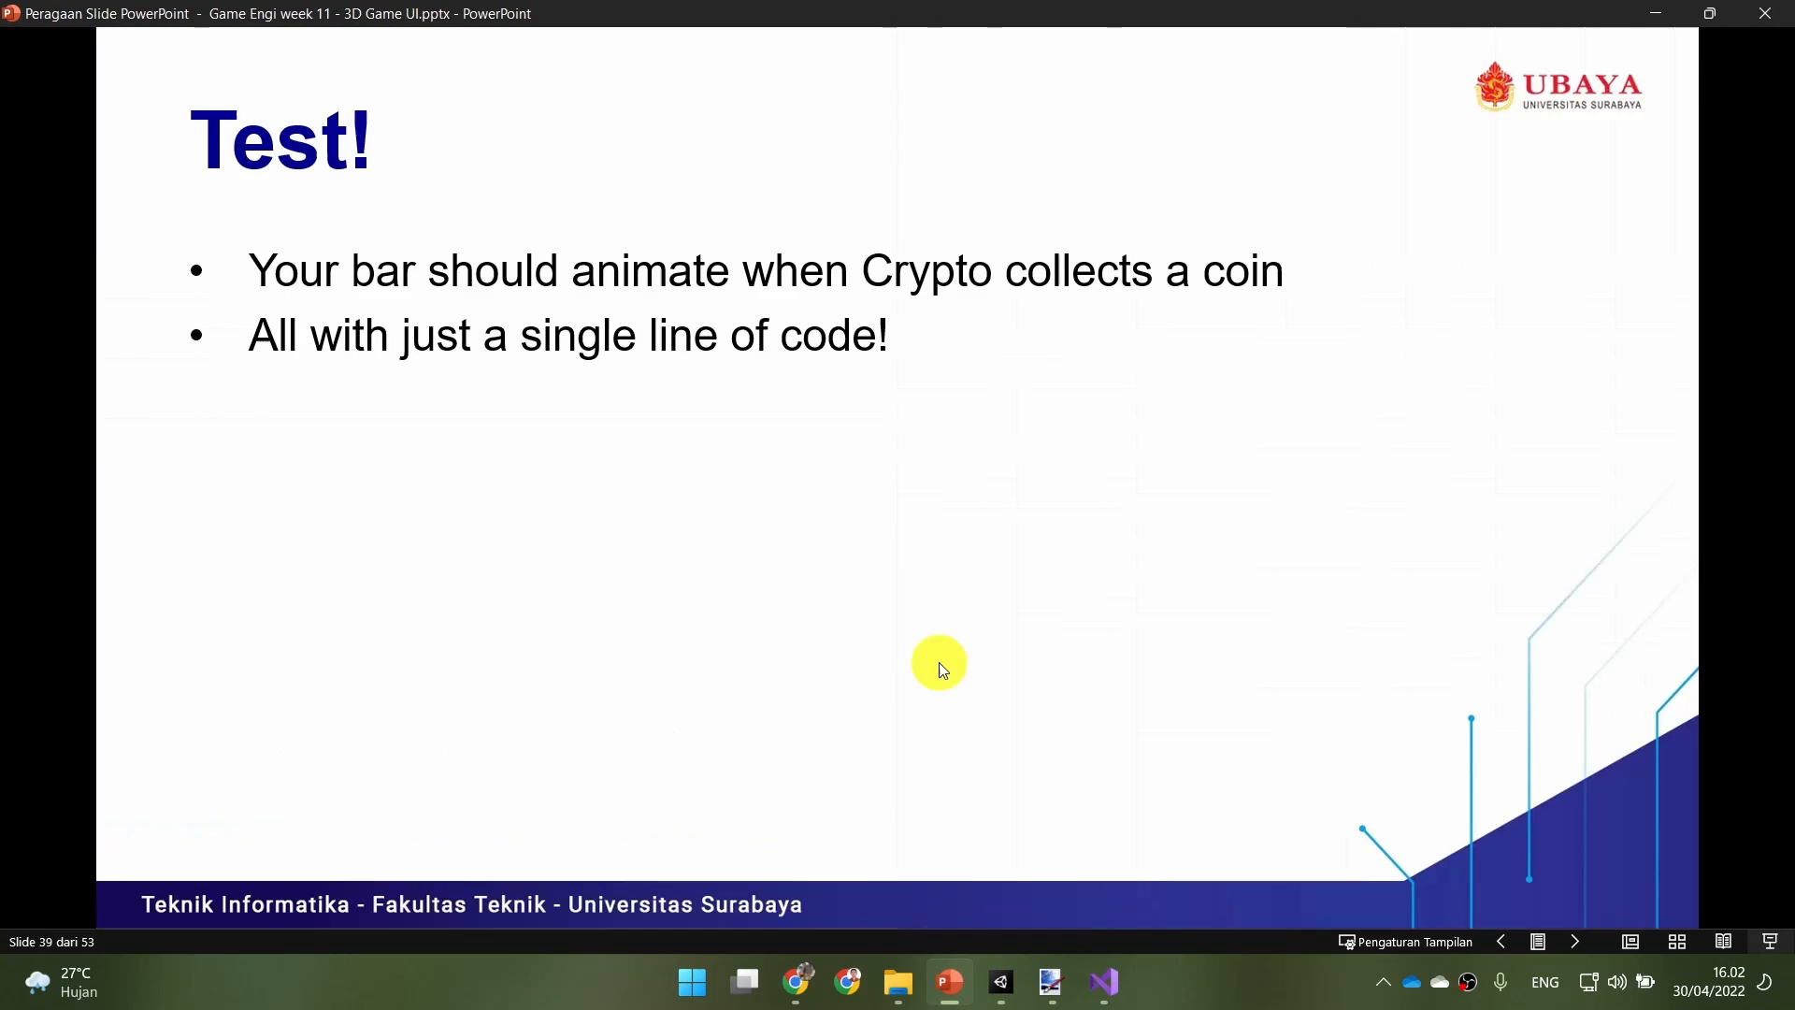
left_click(939, 664)
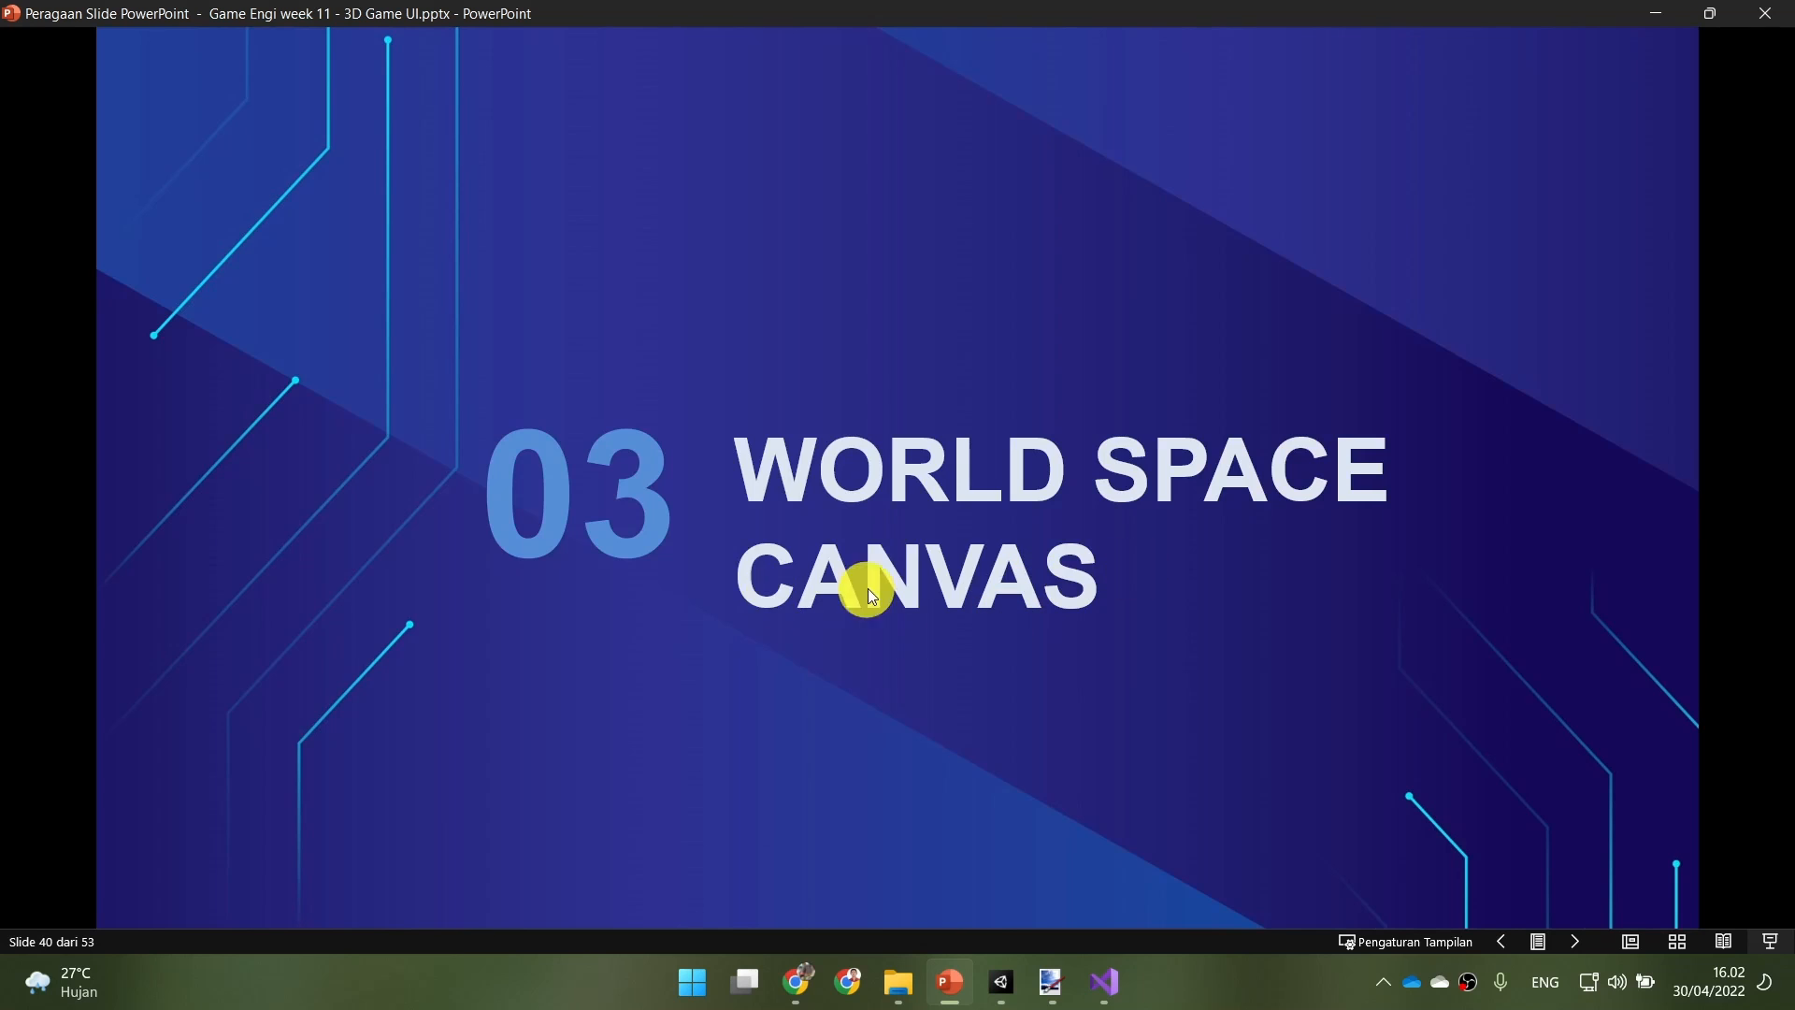
key("Left")
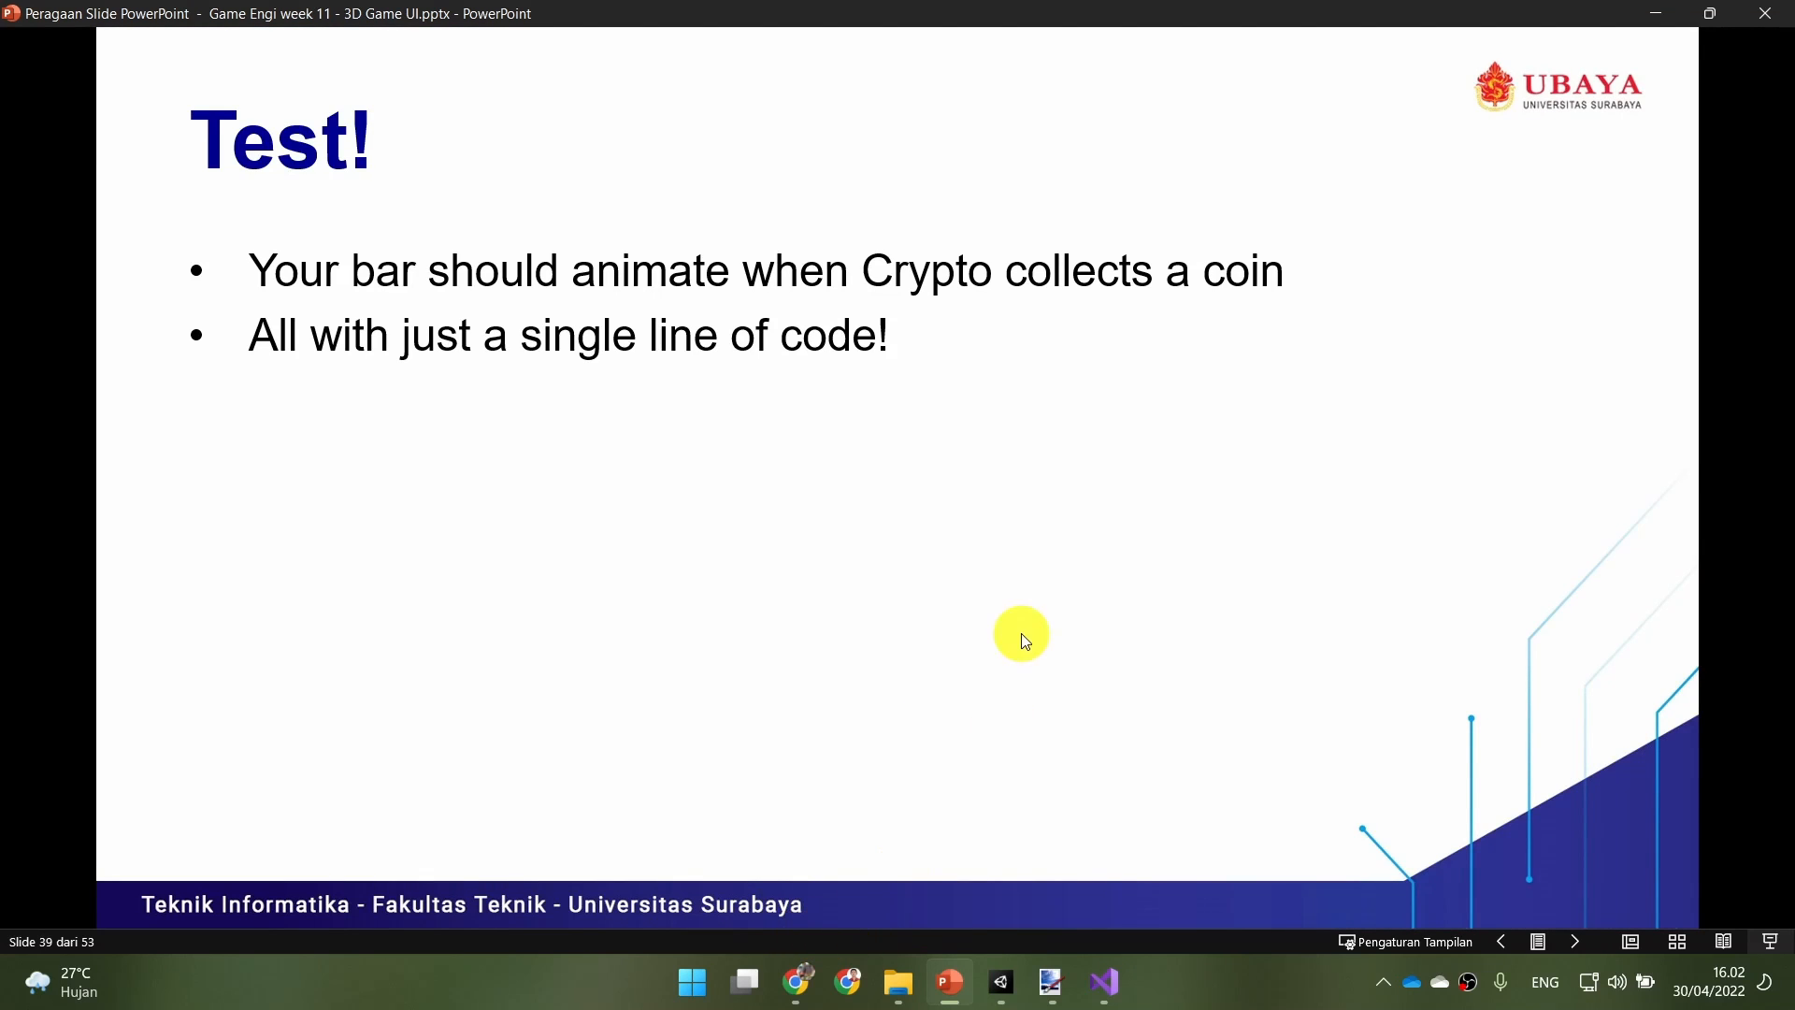
key("Left")
key("Left")
key("Left")
key("Left")
key("Left")
key("Left")
key("Left")
key("Left")
key("Left")
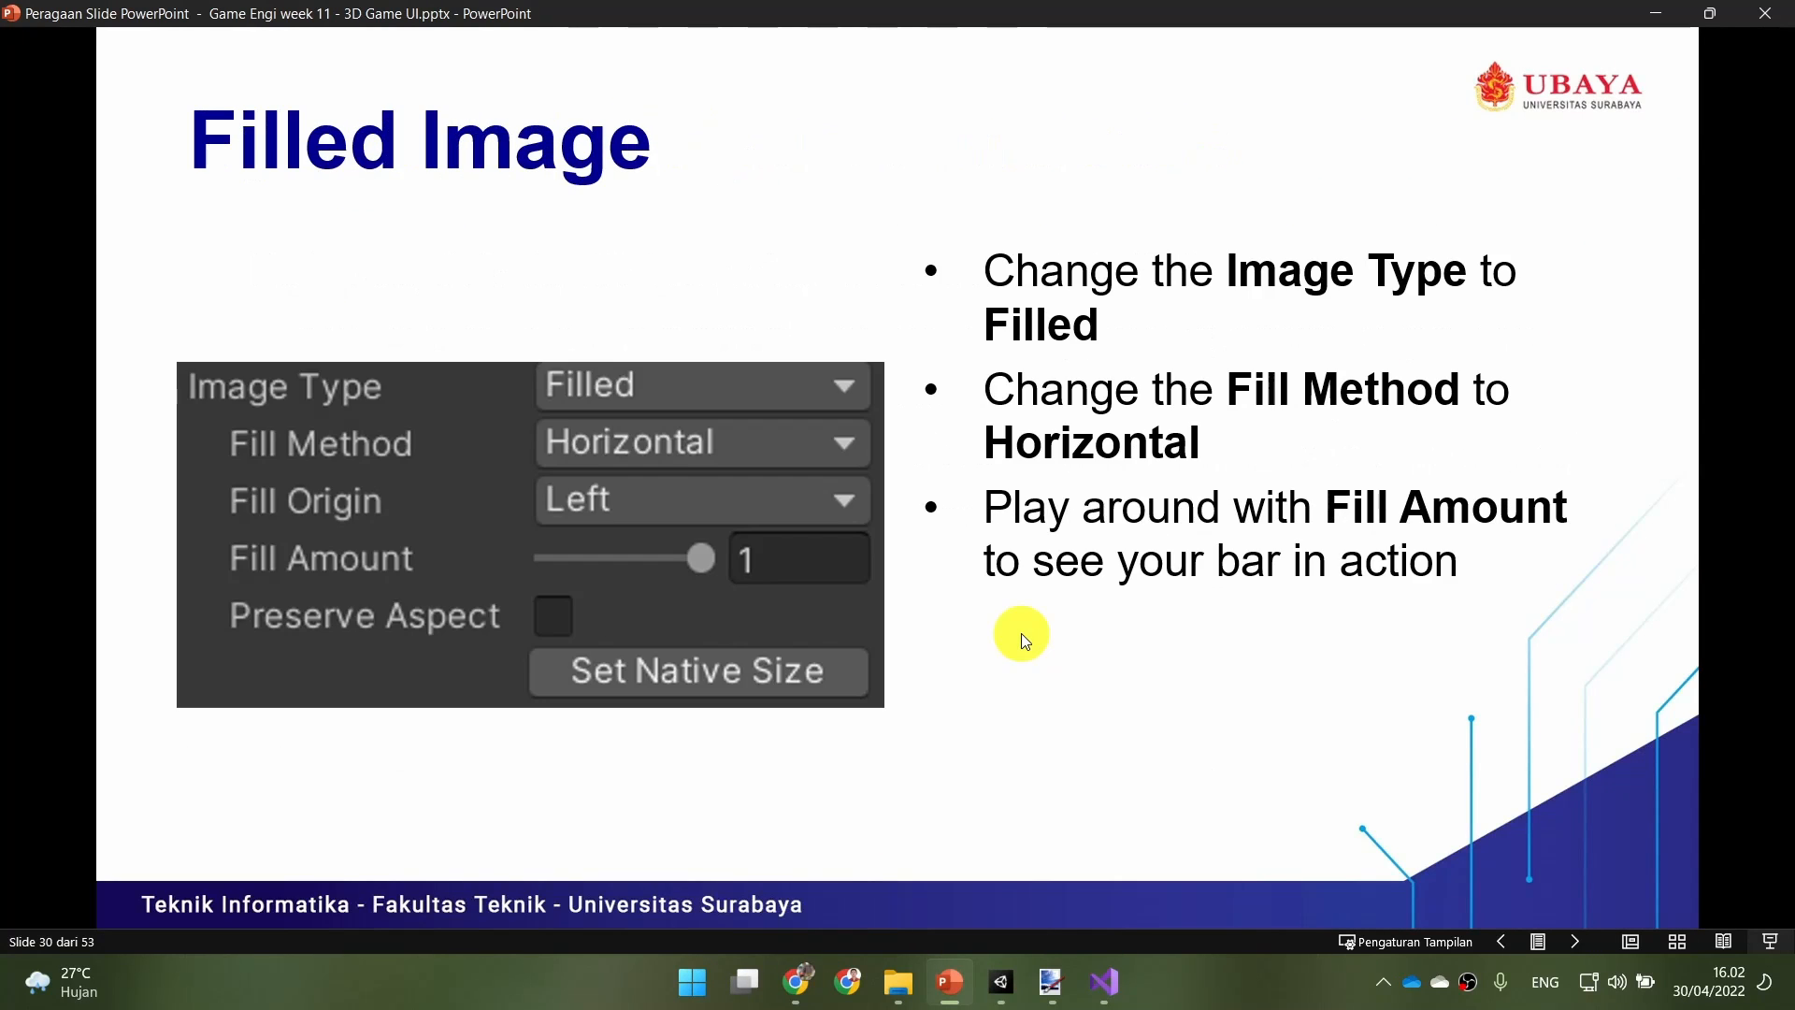
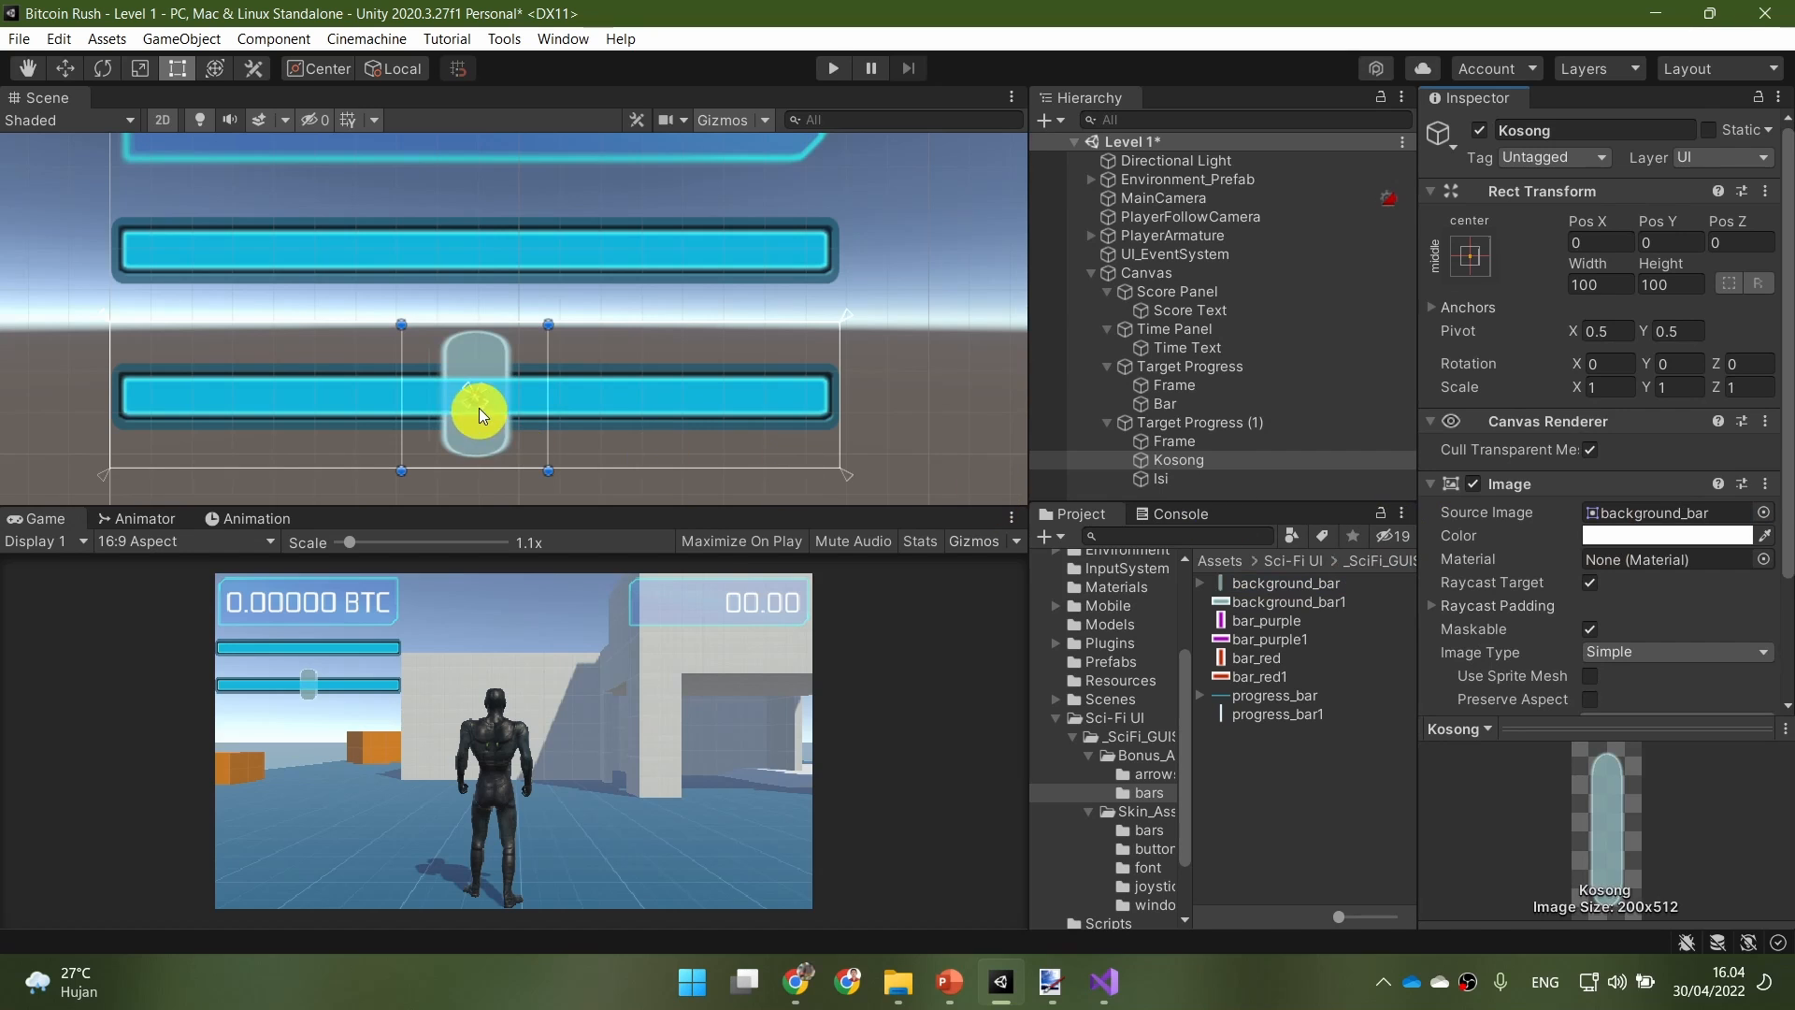
Step: Stretch the Kosong image's anchors and position in both directions to fill Target Progress (1), and activate the Rect tool
left_click(1473, 258)
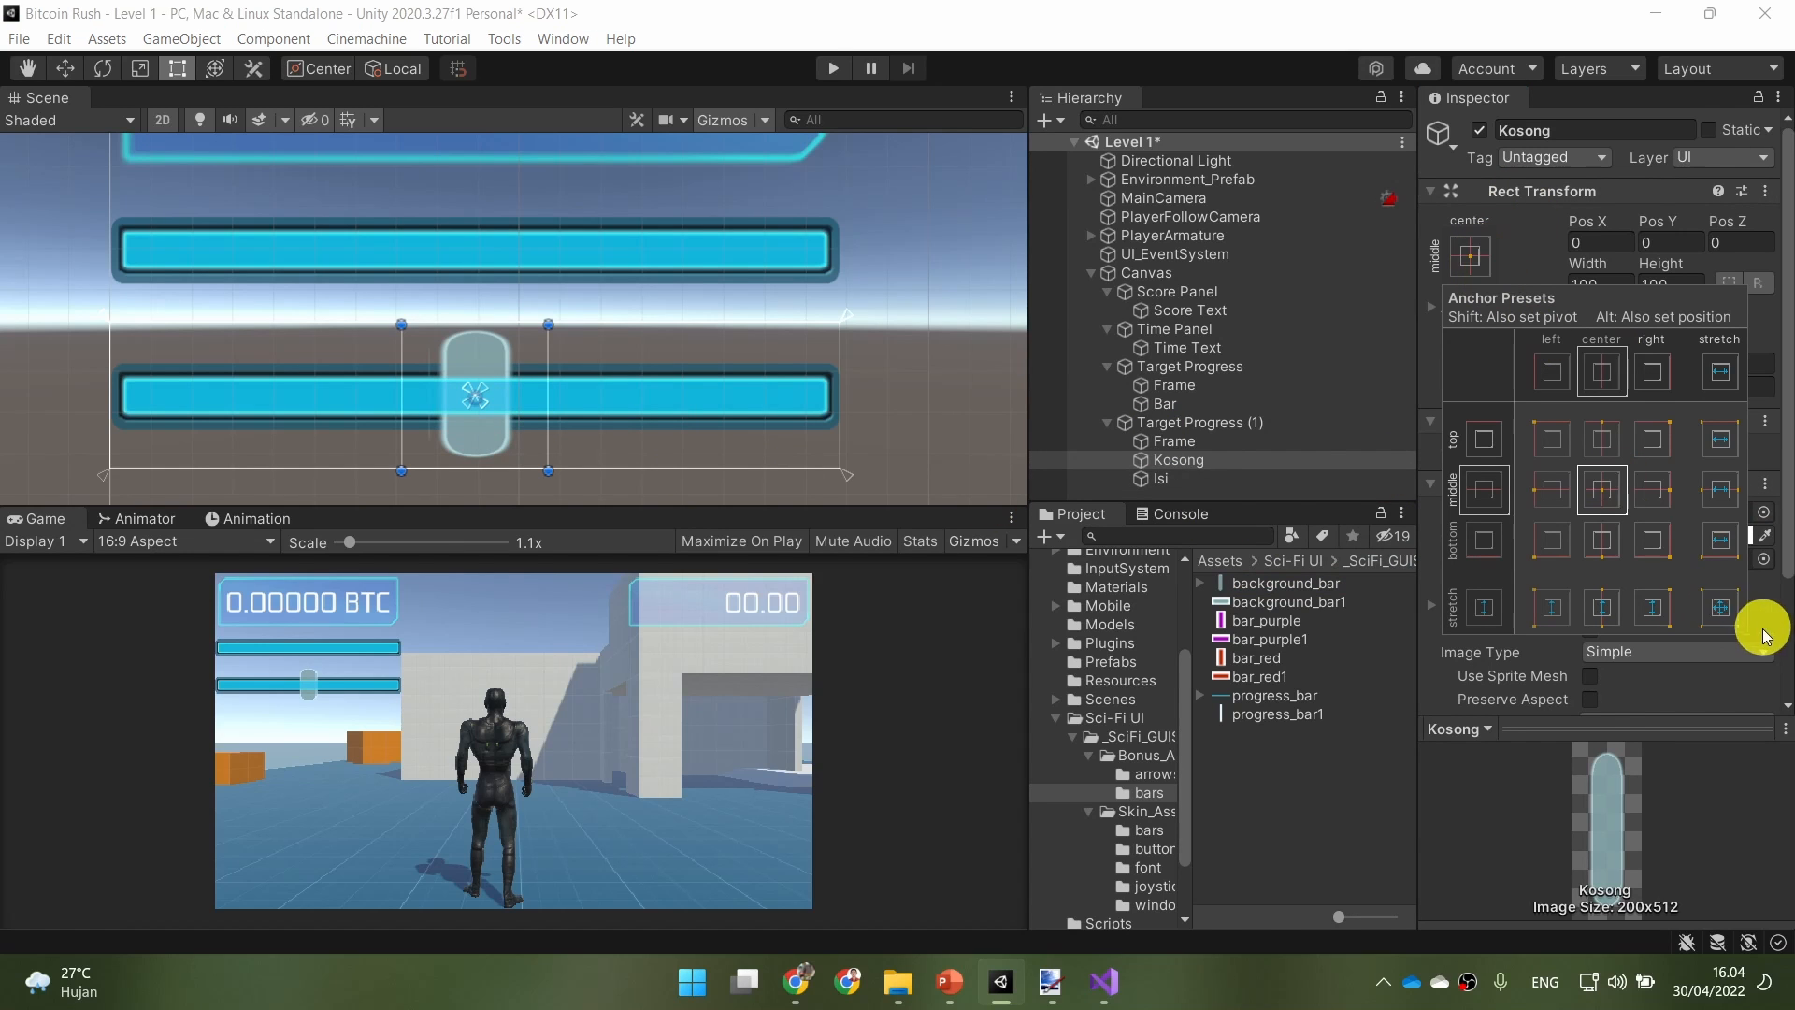
left_click(1723, 608)
left_click(1731, 610, "alt")
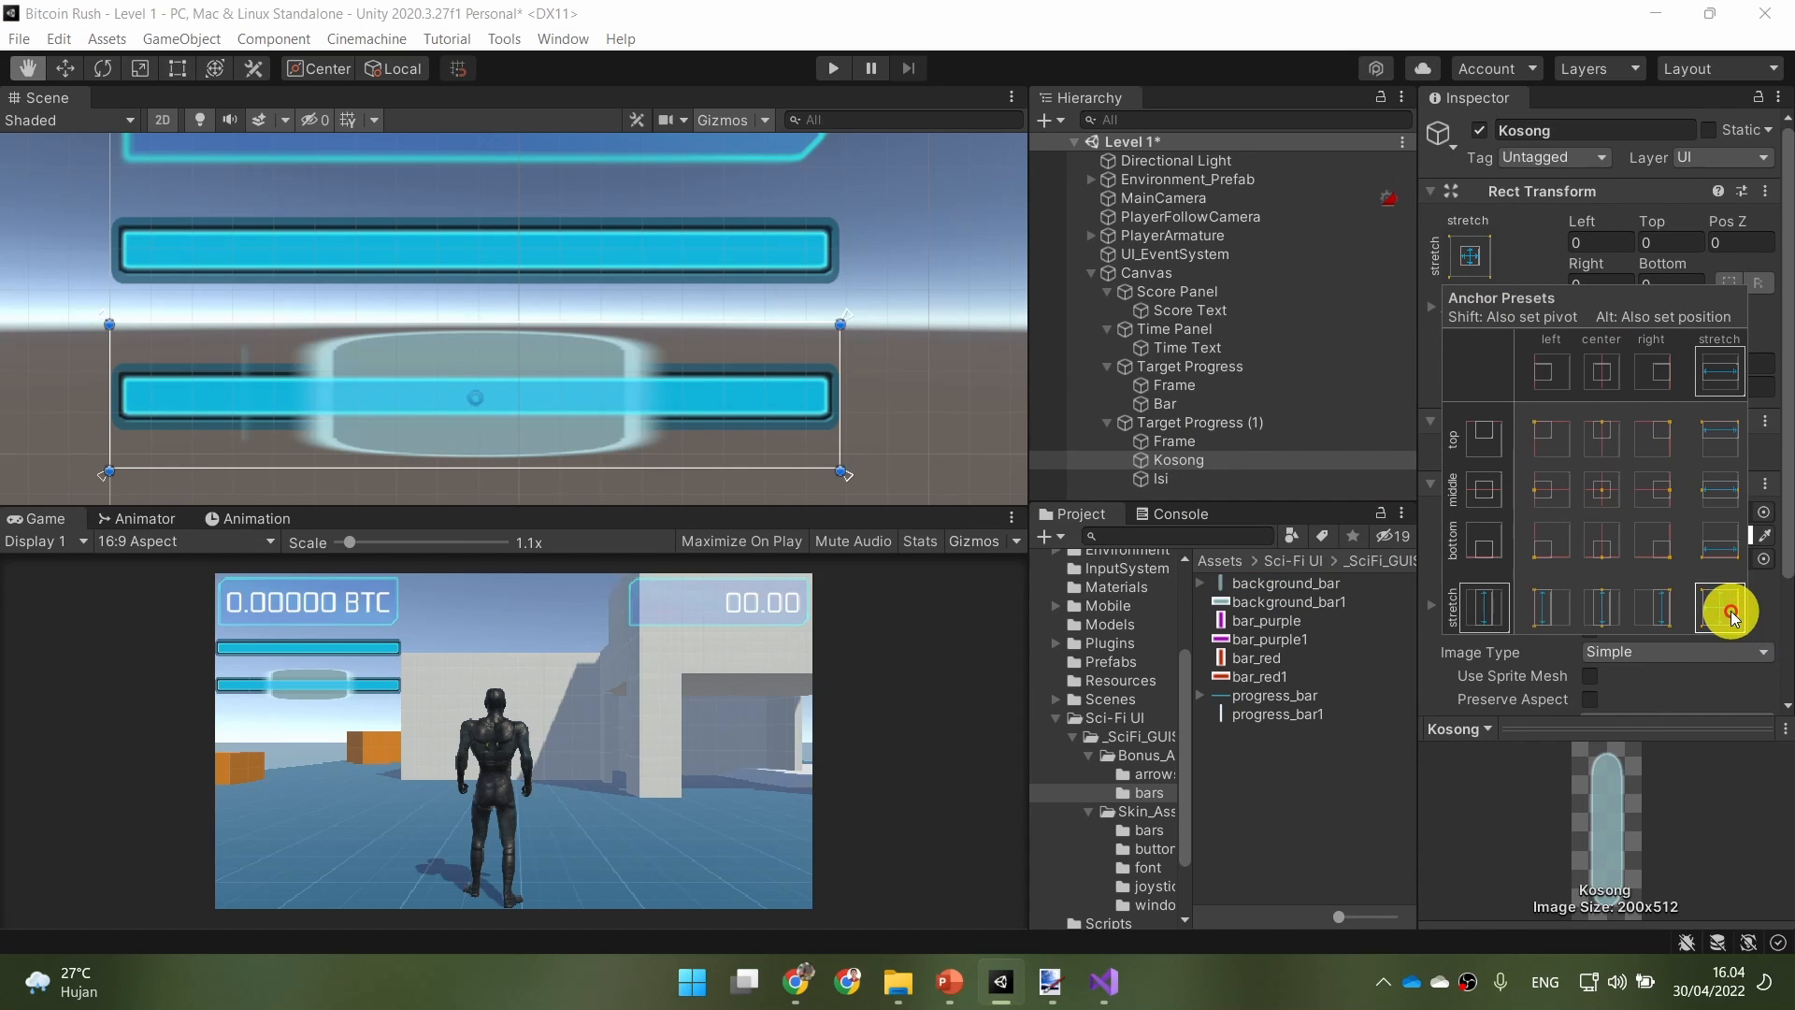
key("t")
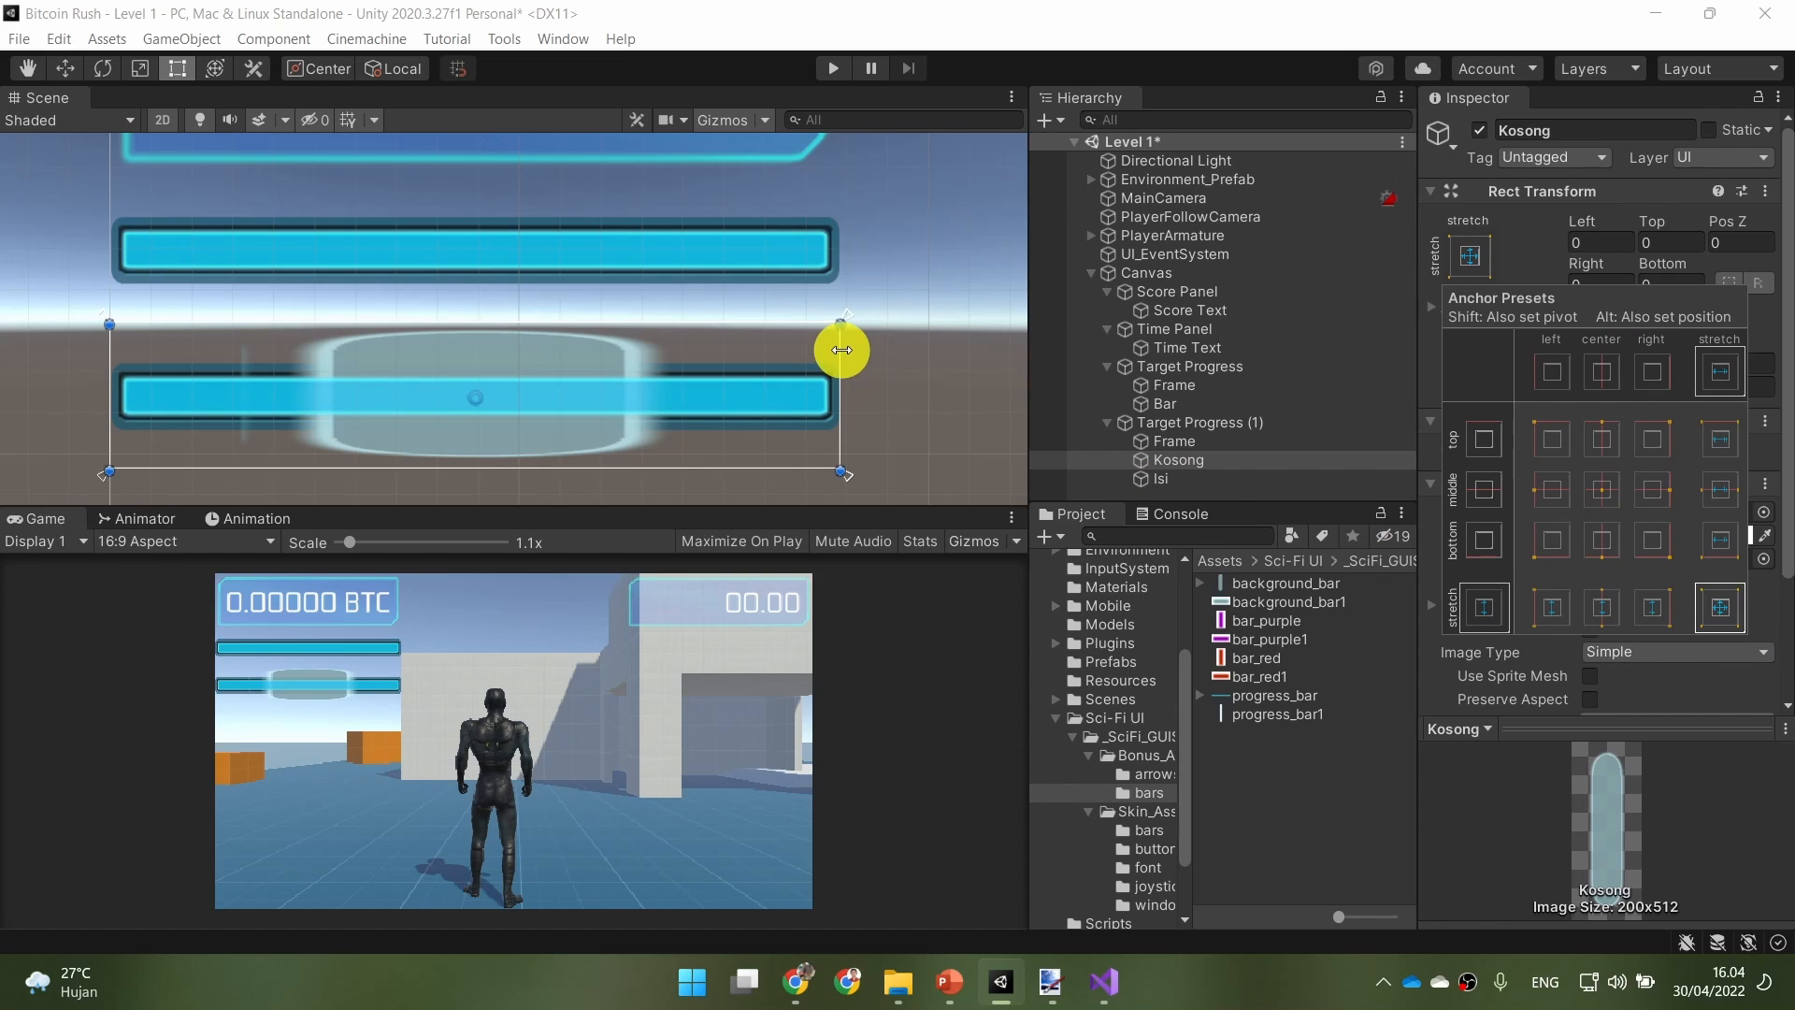
Step: Set the Kosong image's type to Filled with the Horizontal fill method, and try its fill amount
left_click(1523, 240)
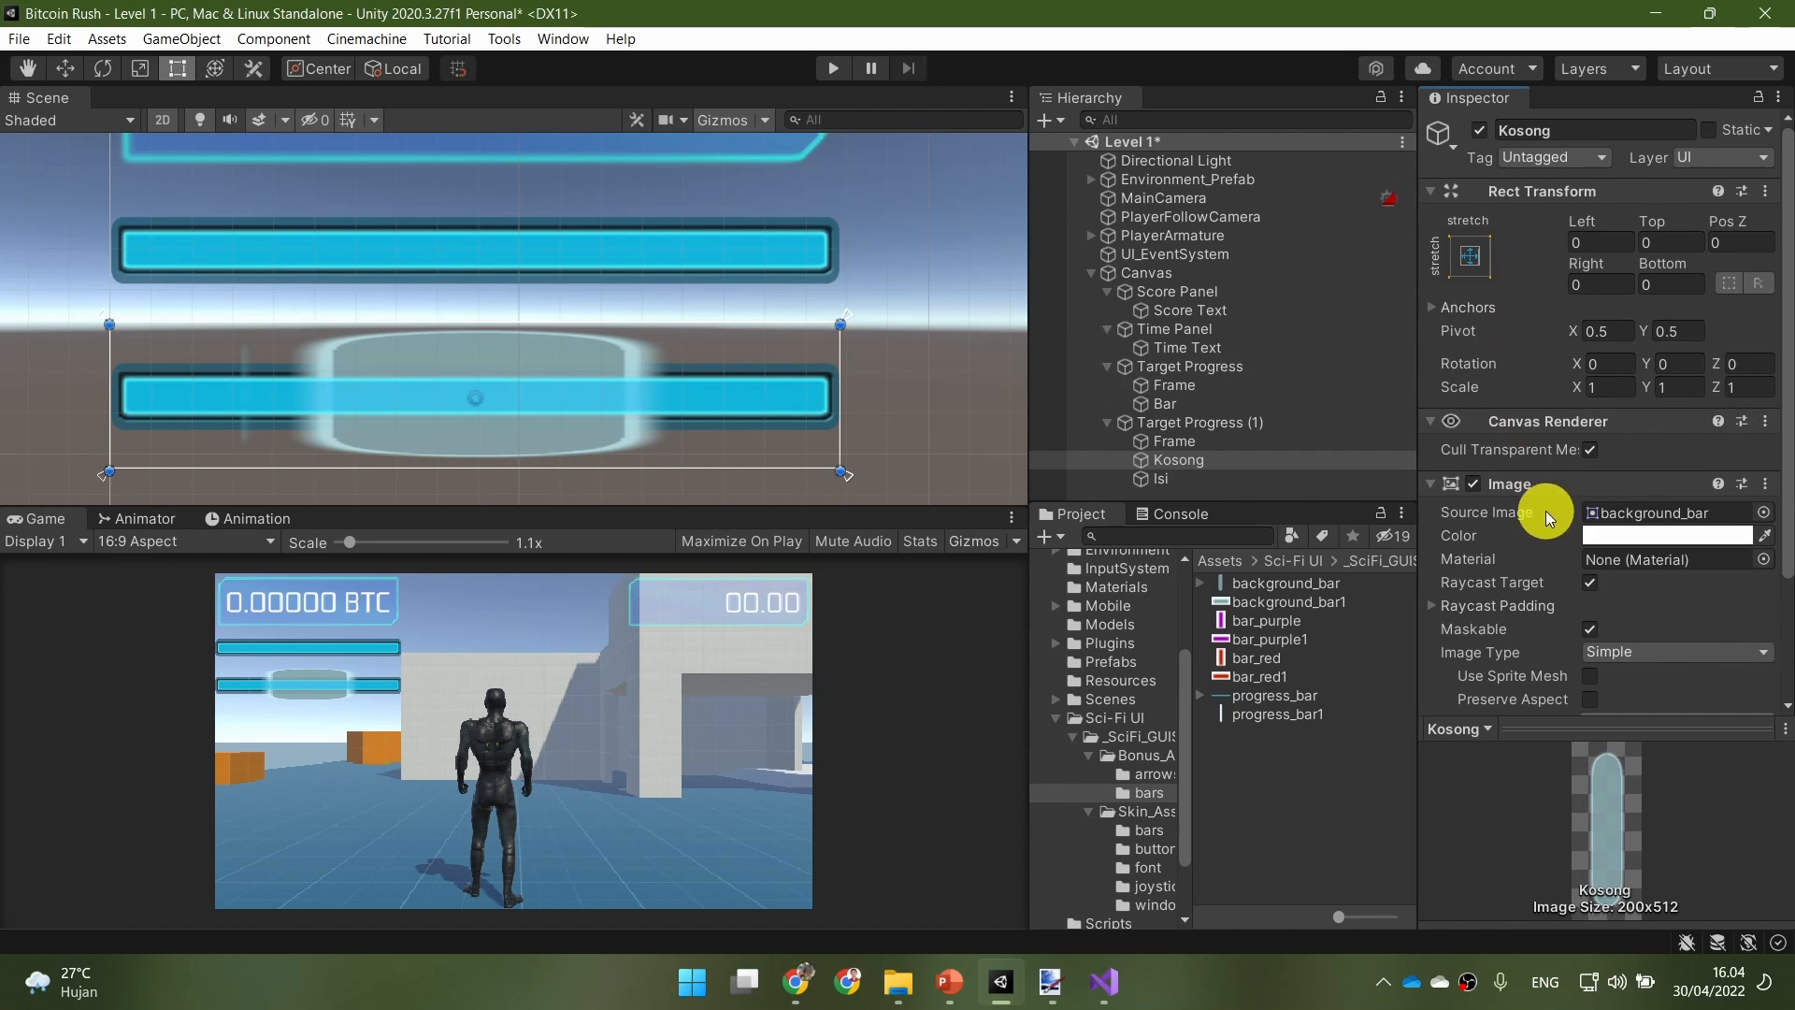
left_click(1652, 651)
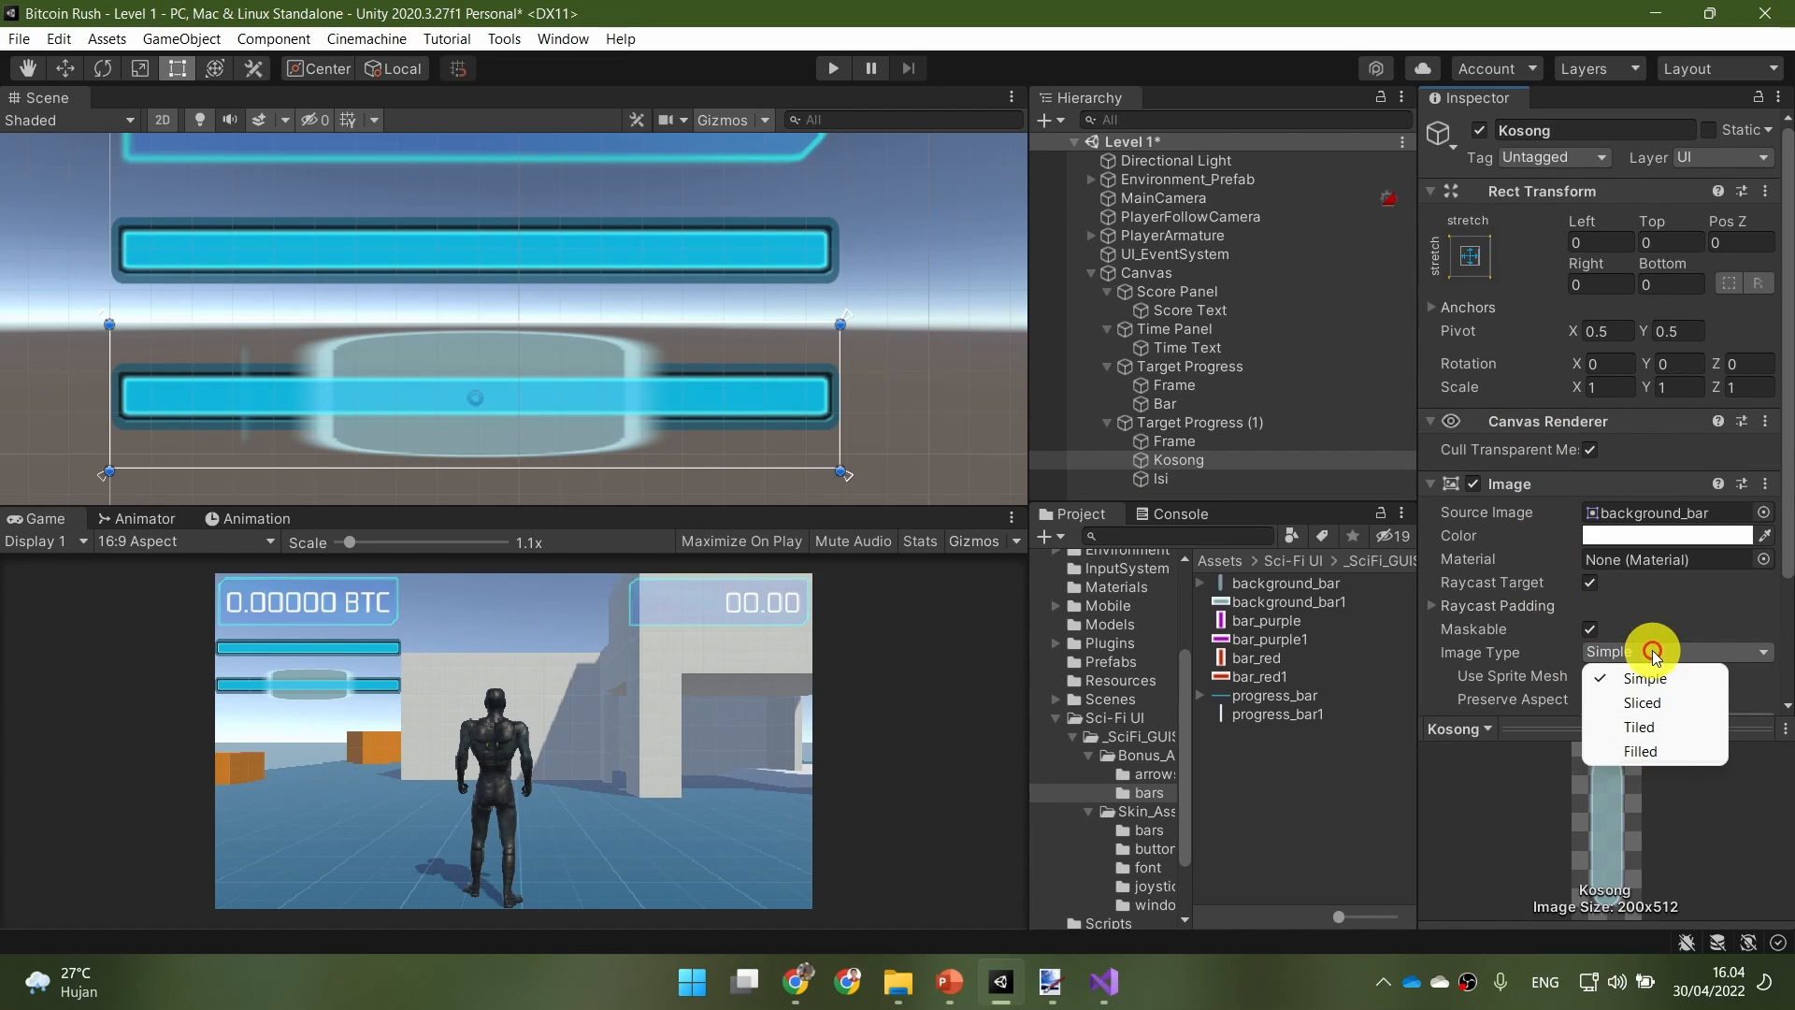
left_click(1665, 745)
scroll(1660, 655, "down", 3)
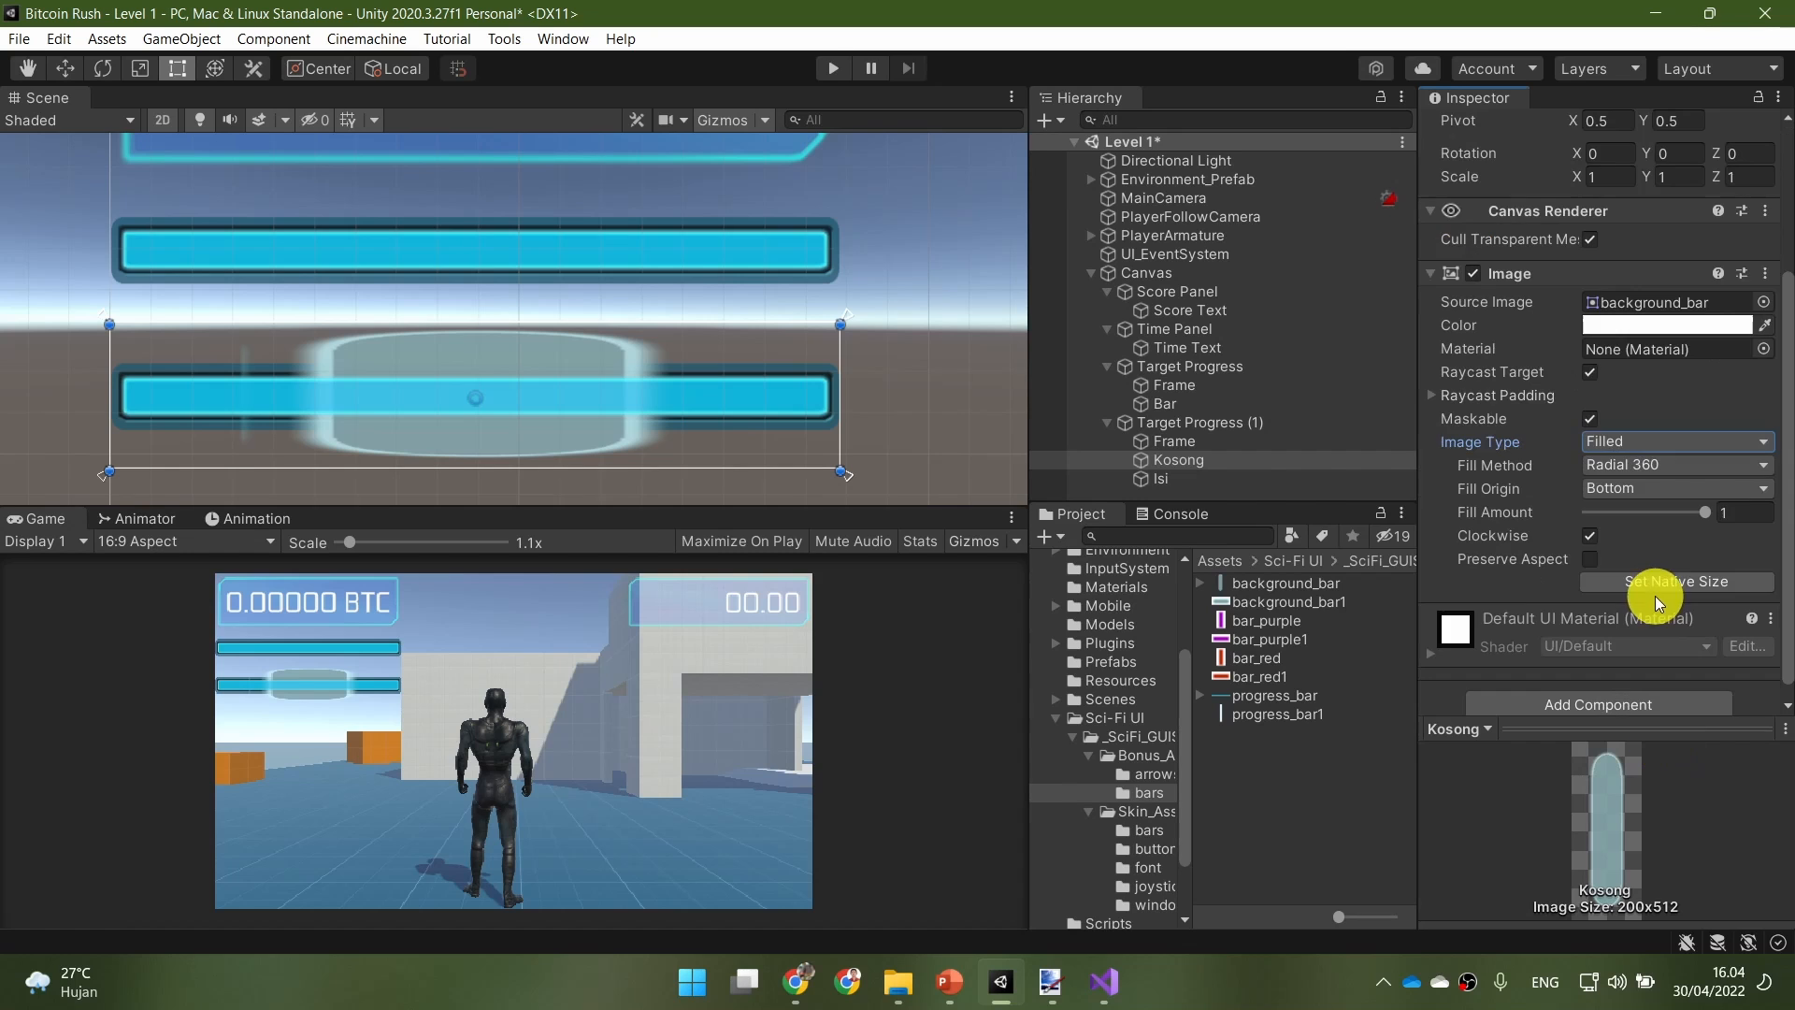
left_click(1657, 467)
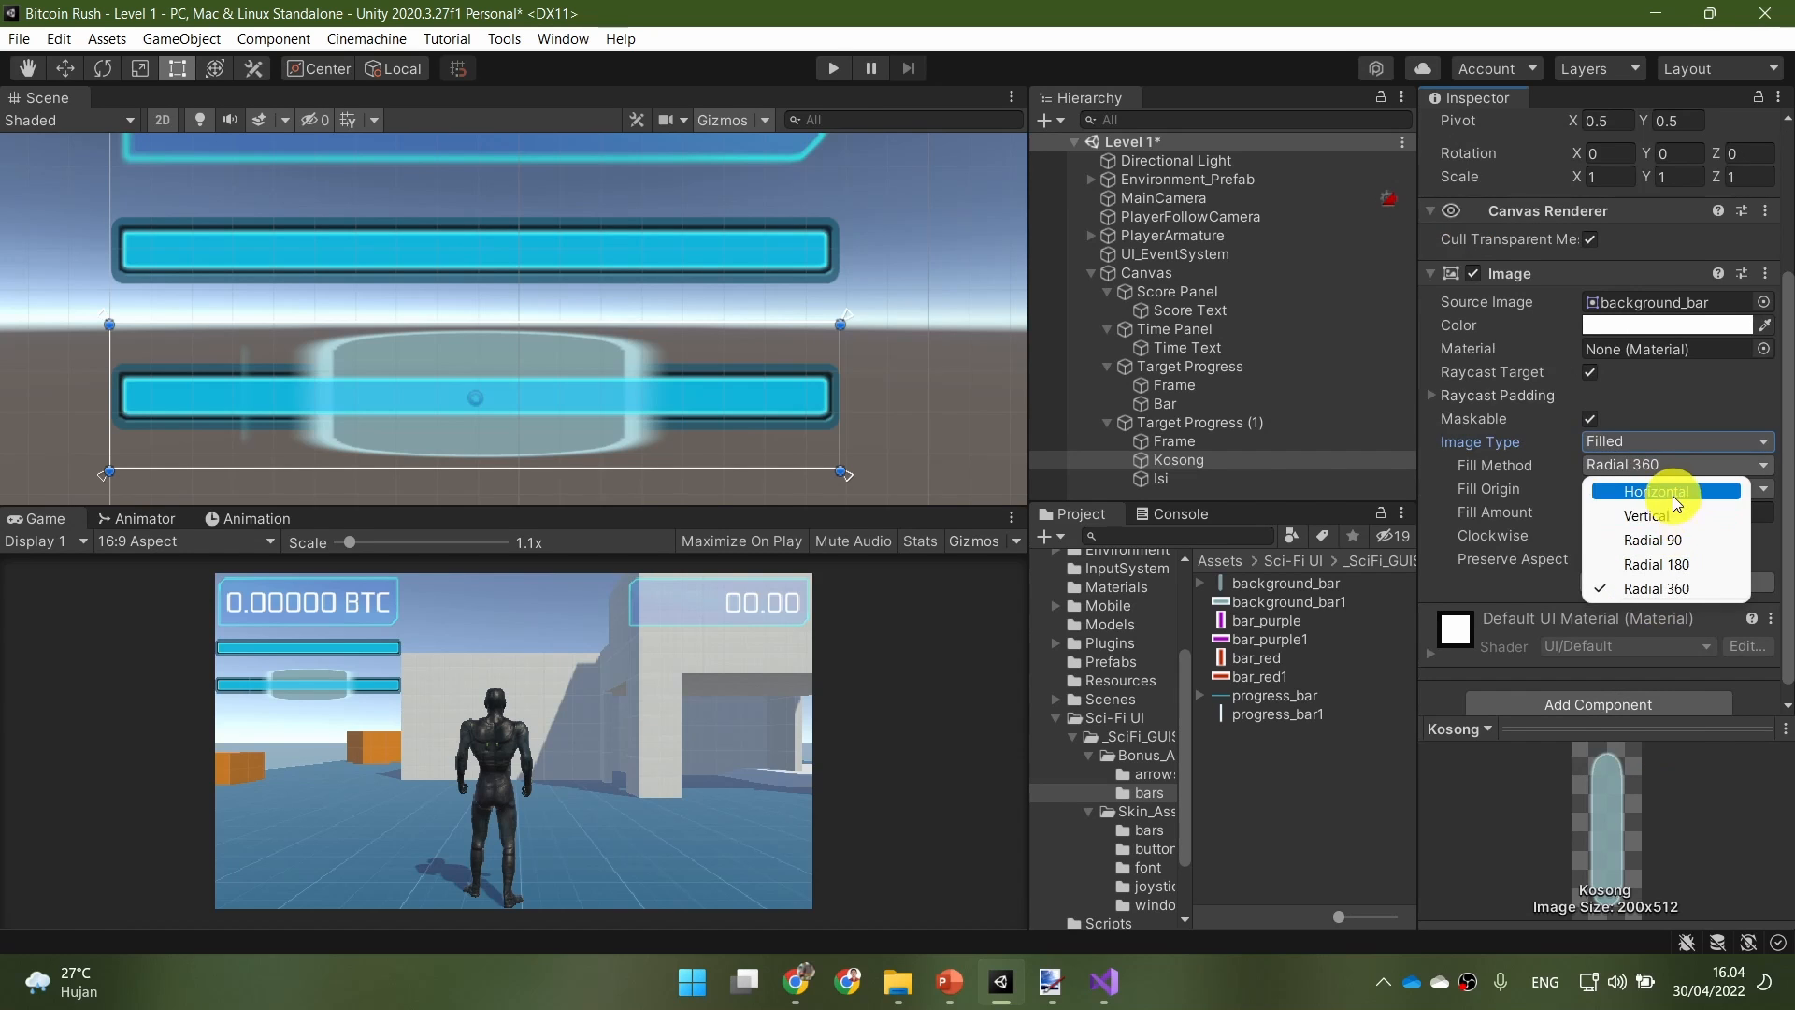
left_click(1657, 493)
mouse_move(1706, 524)
left_mouse_down()
mouse_move(1608, 537)
mouse_move(1726, 530)
left_mouse_up()
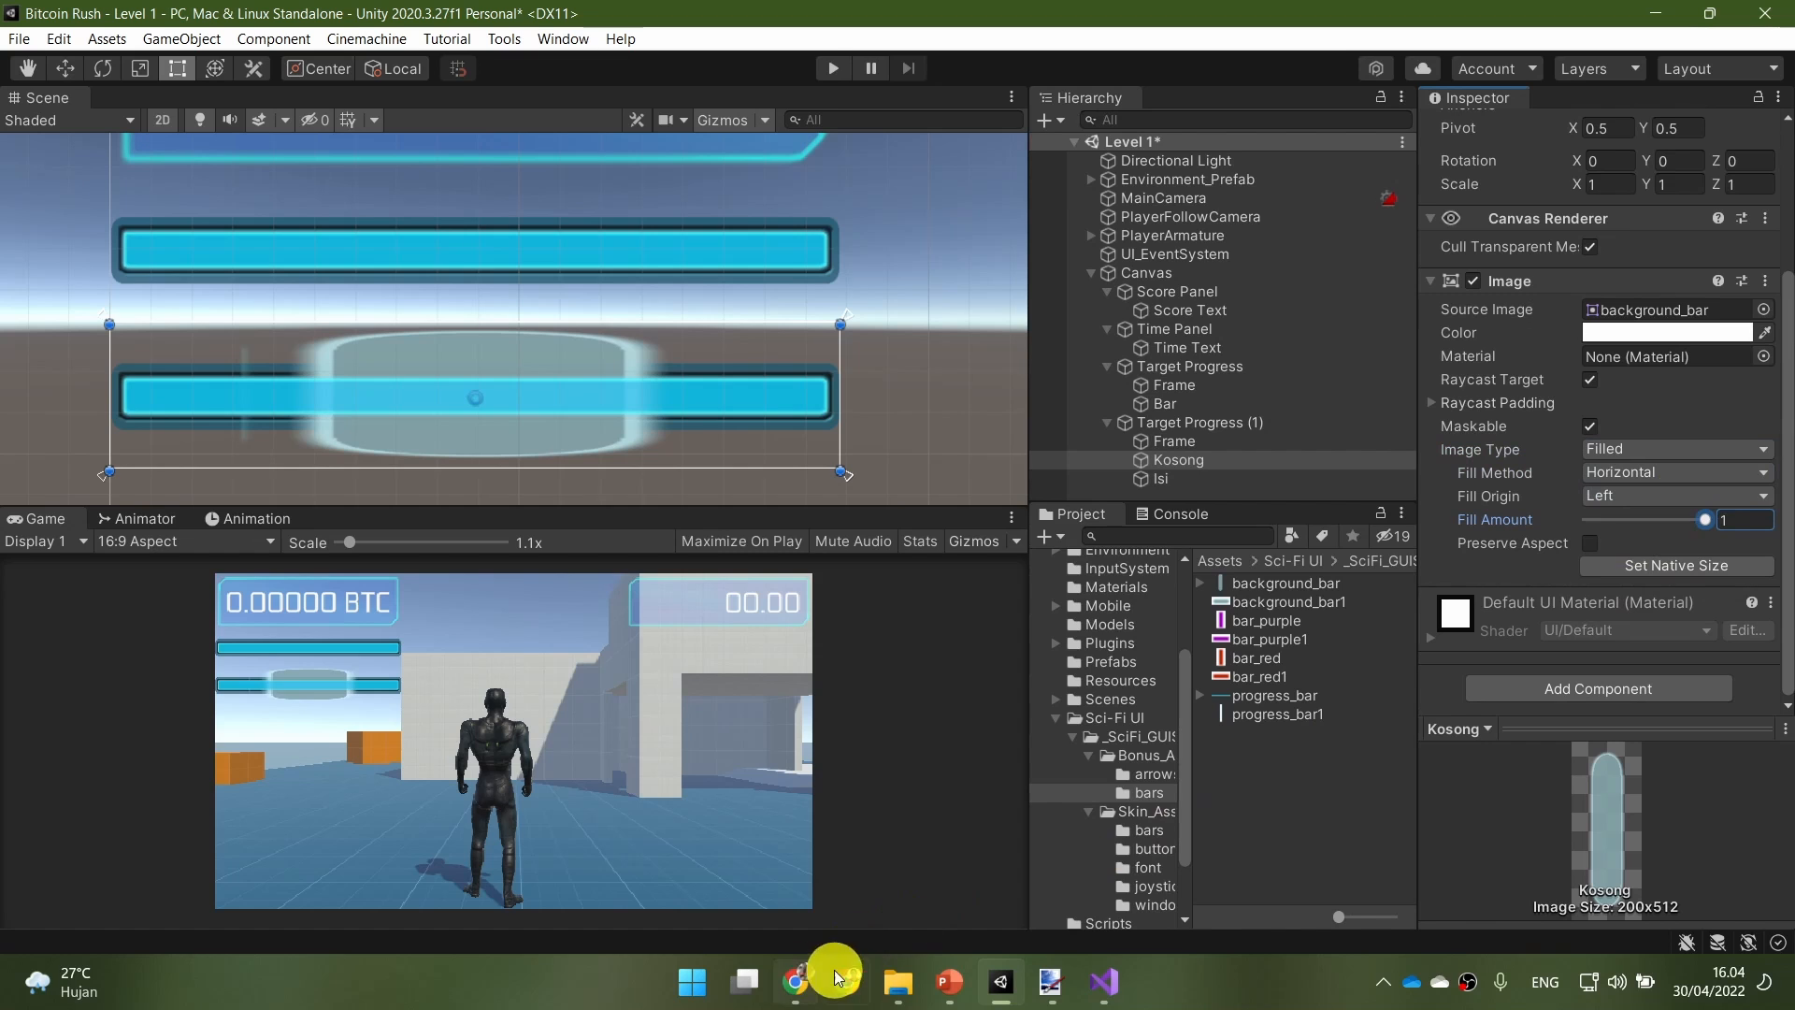
Step: Check the sample bars on the Progress Bar slide in PowerPoint, and return to Unity to inspect the Isi image's settings
left_click(947, 981)
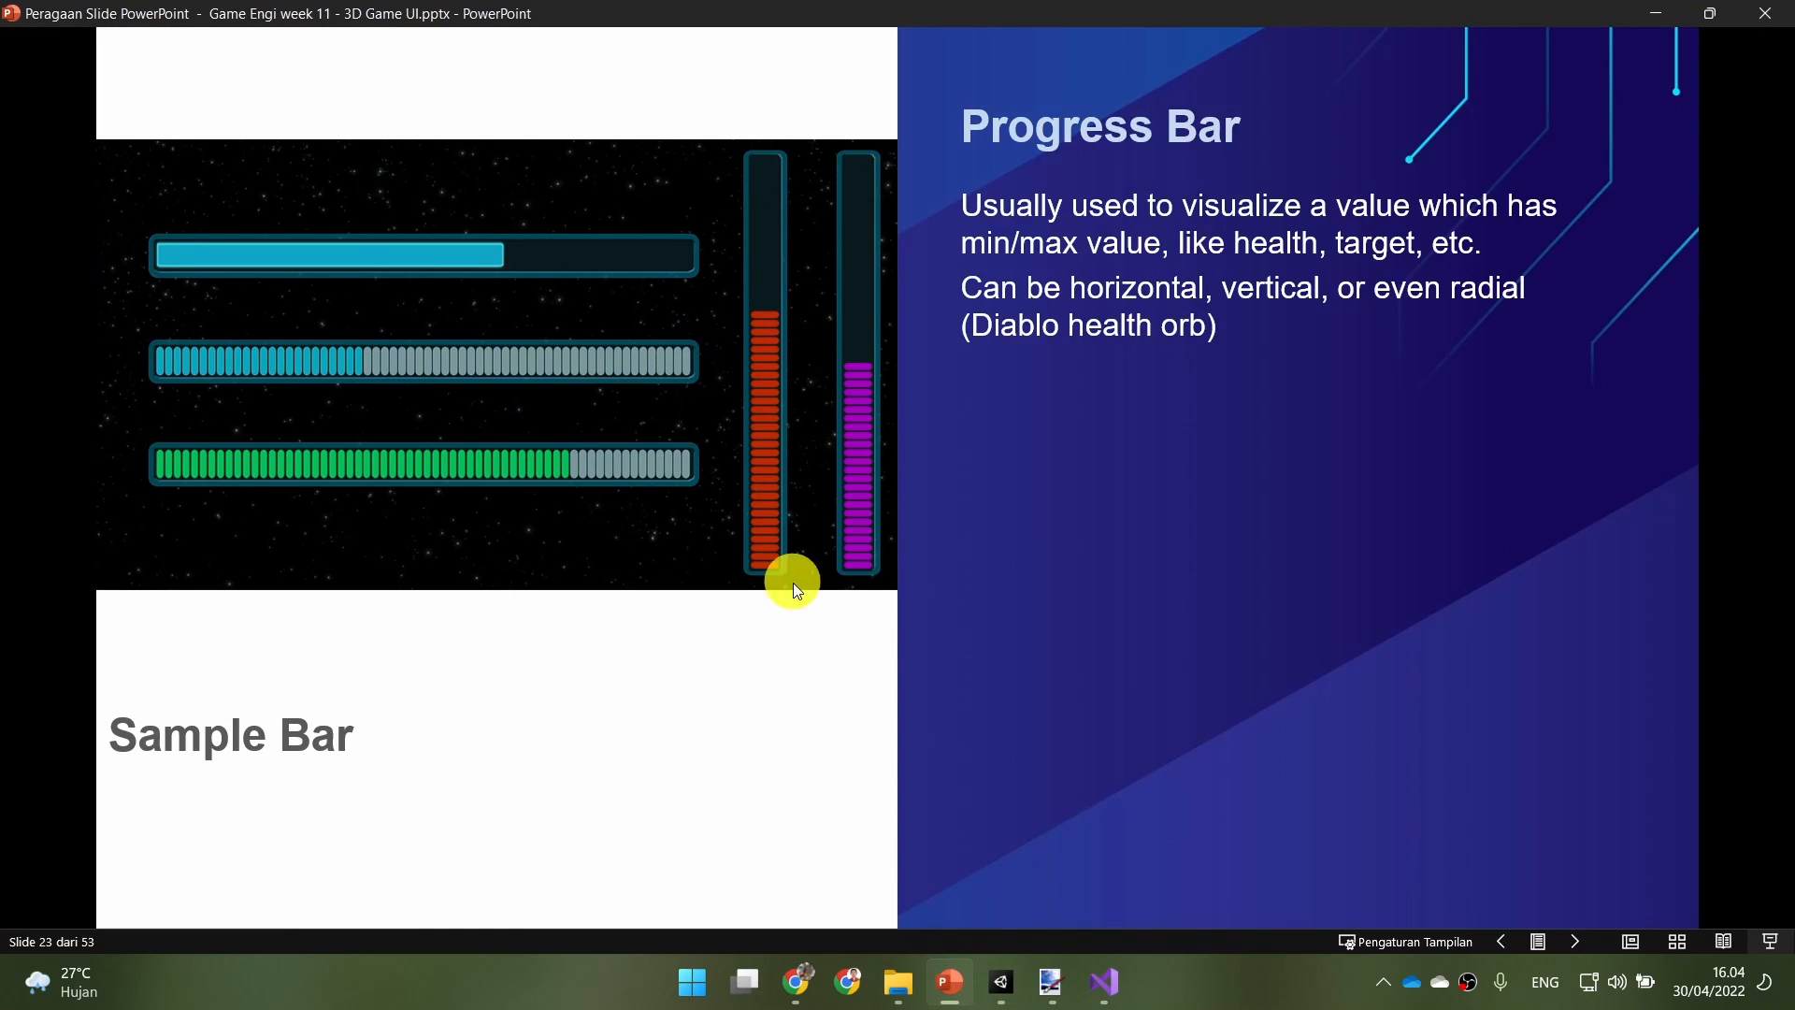
left_click(1006, 979)
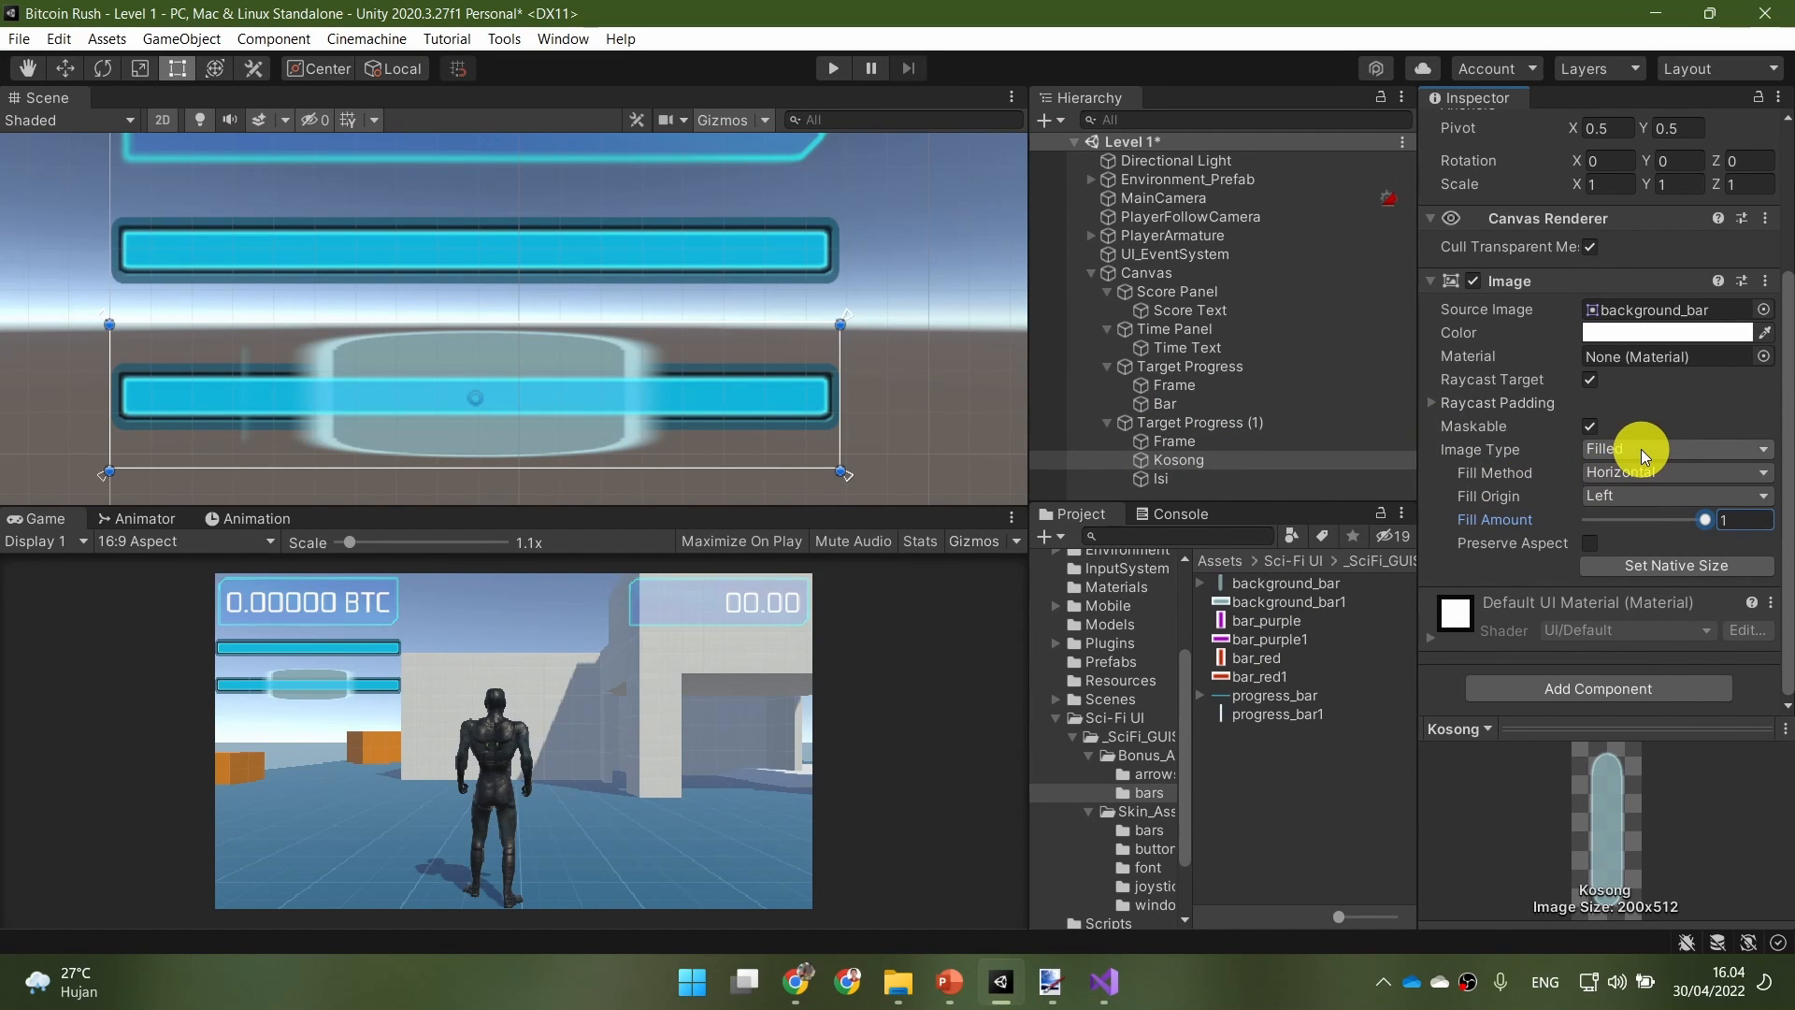
left_click(1226, 475)
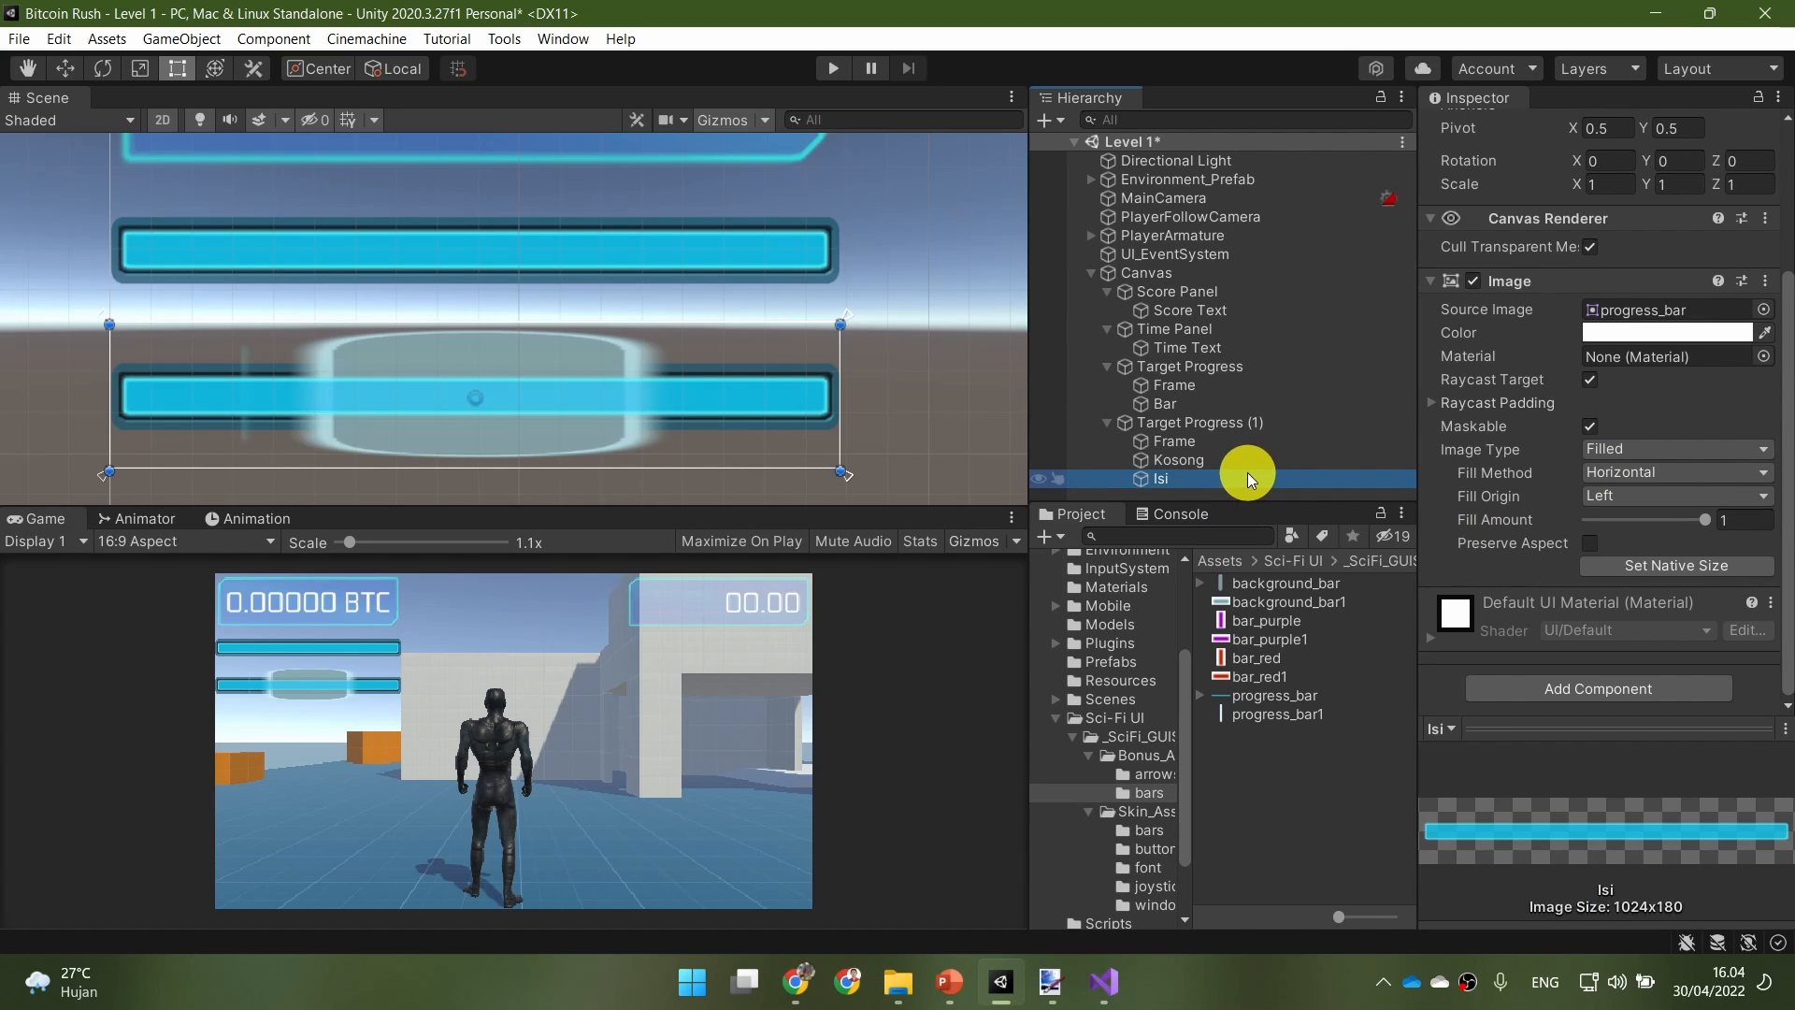
scroll(1576, 429, "up", 3)
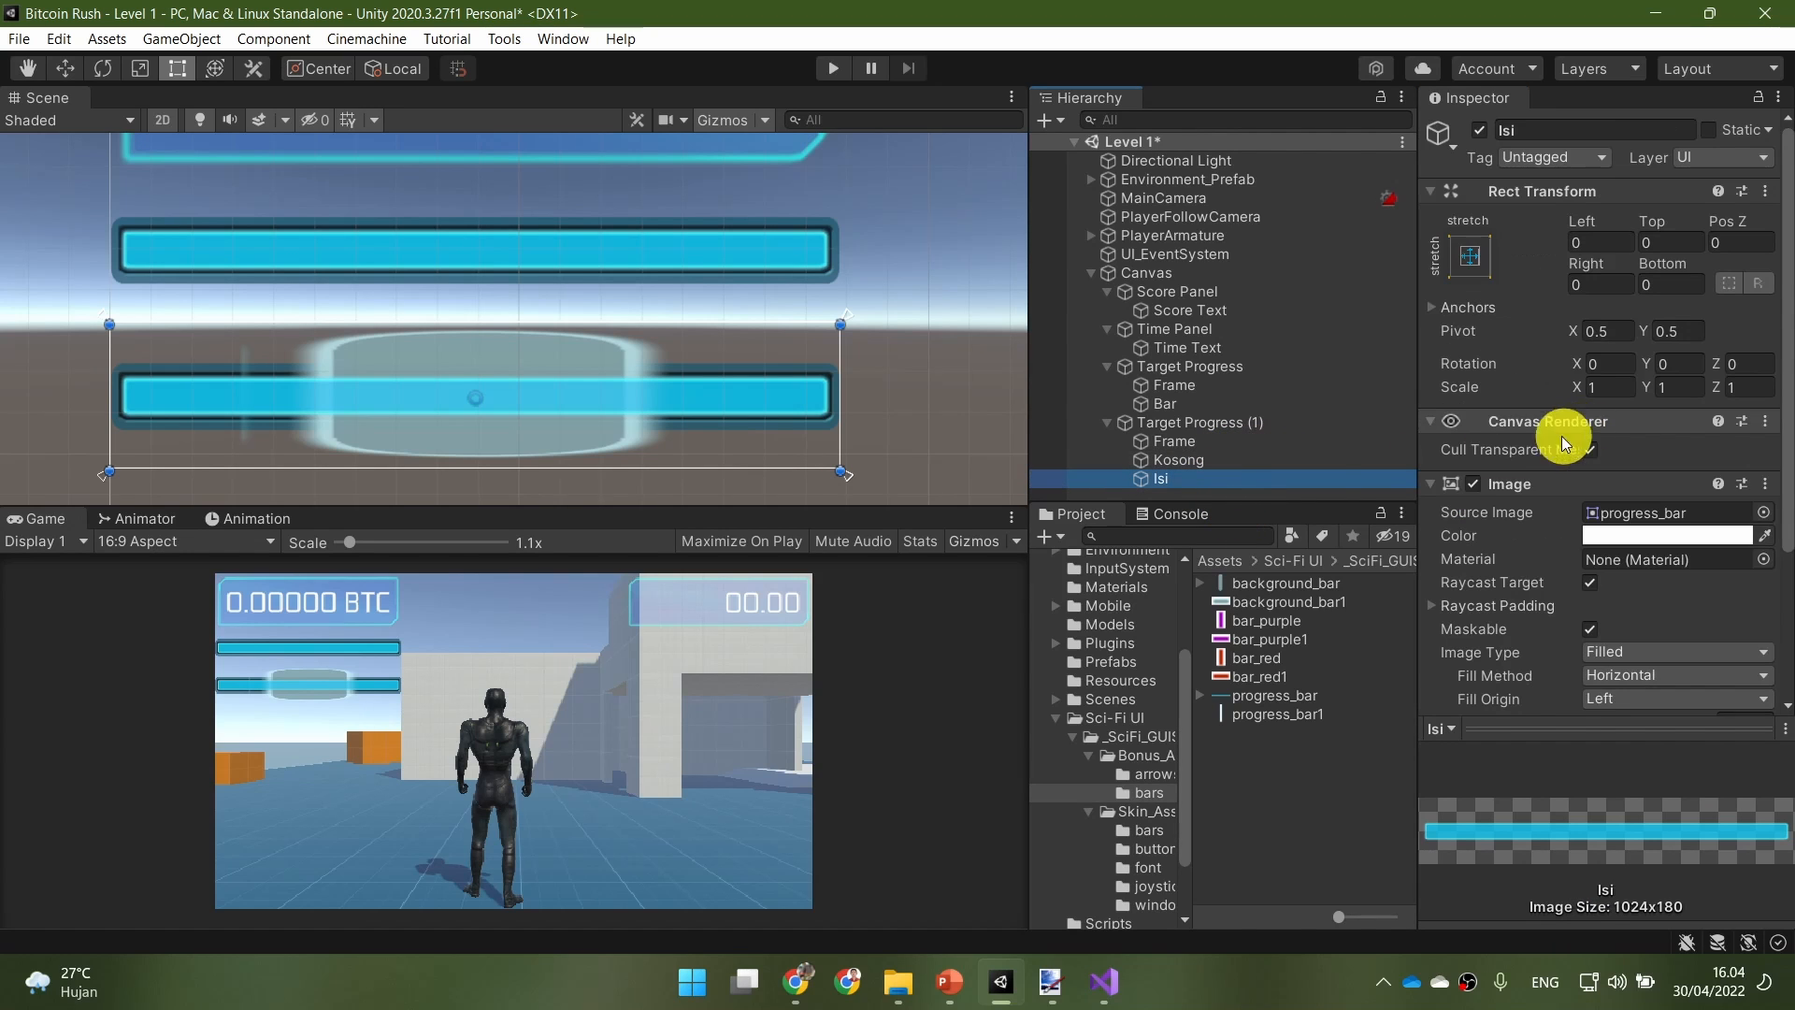
left_click(1227, 462)
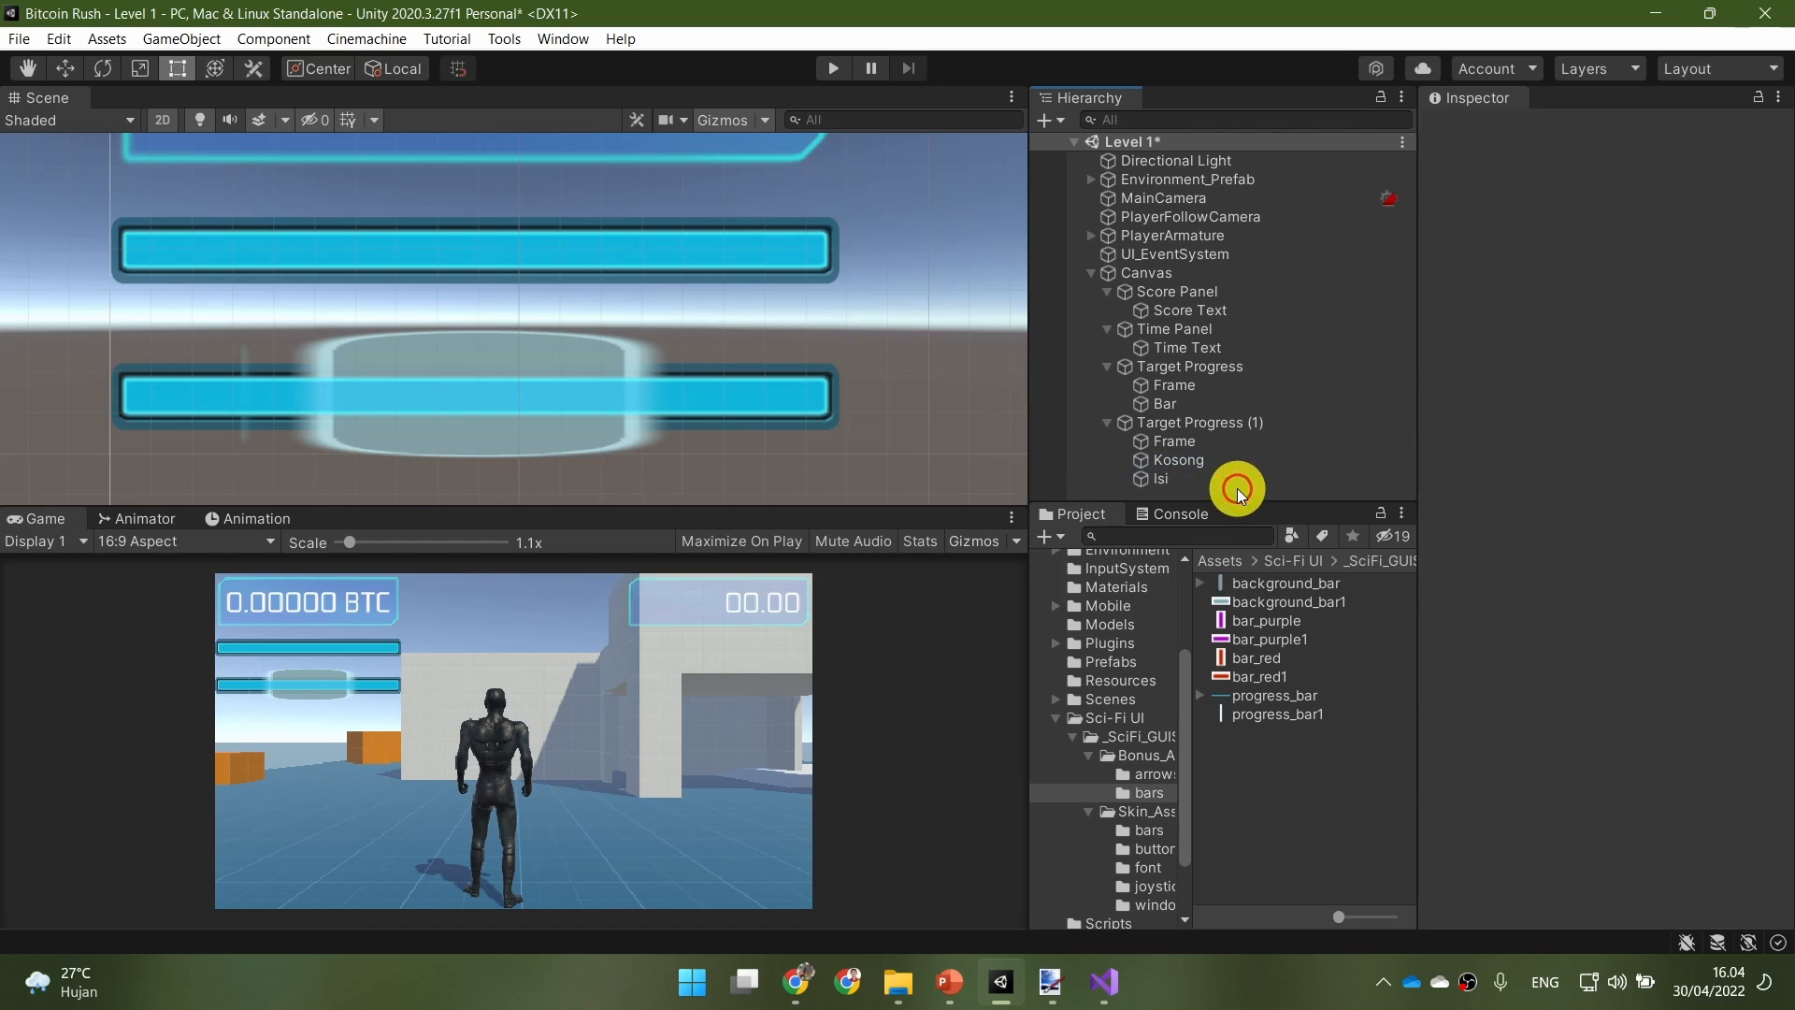
Step: Replace the Isi image's source sprite with bar_green
left_click(1237, 481)
left_click(1762, 516)
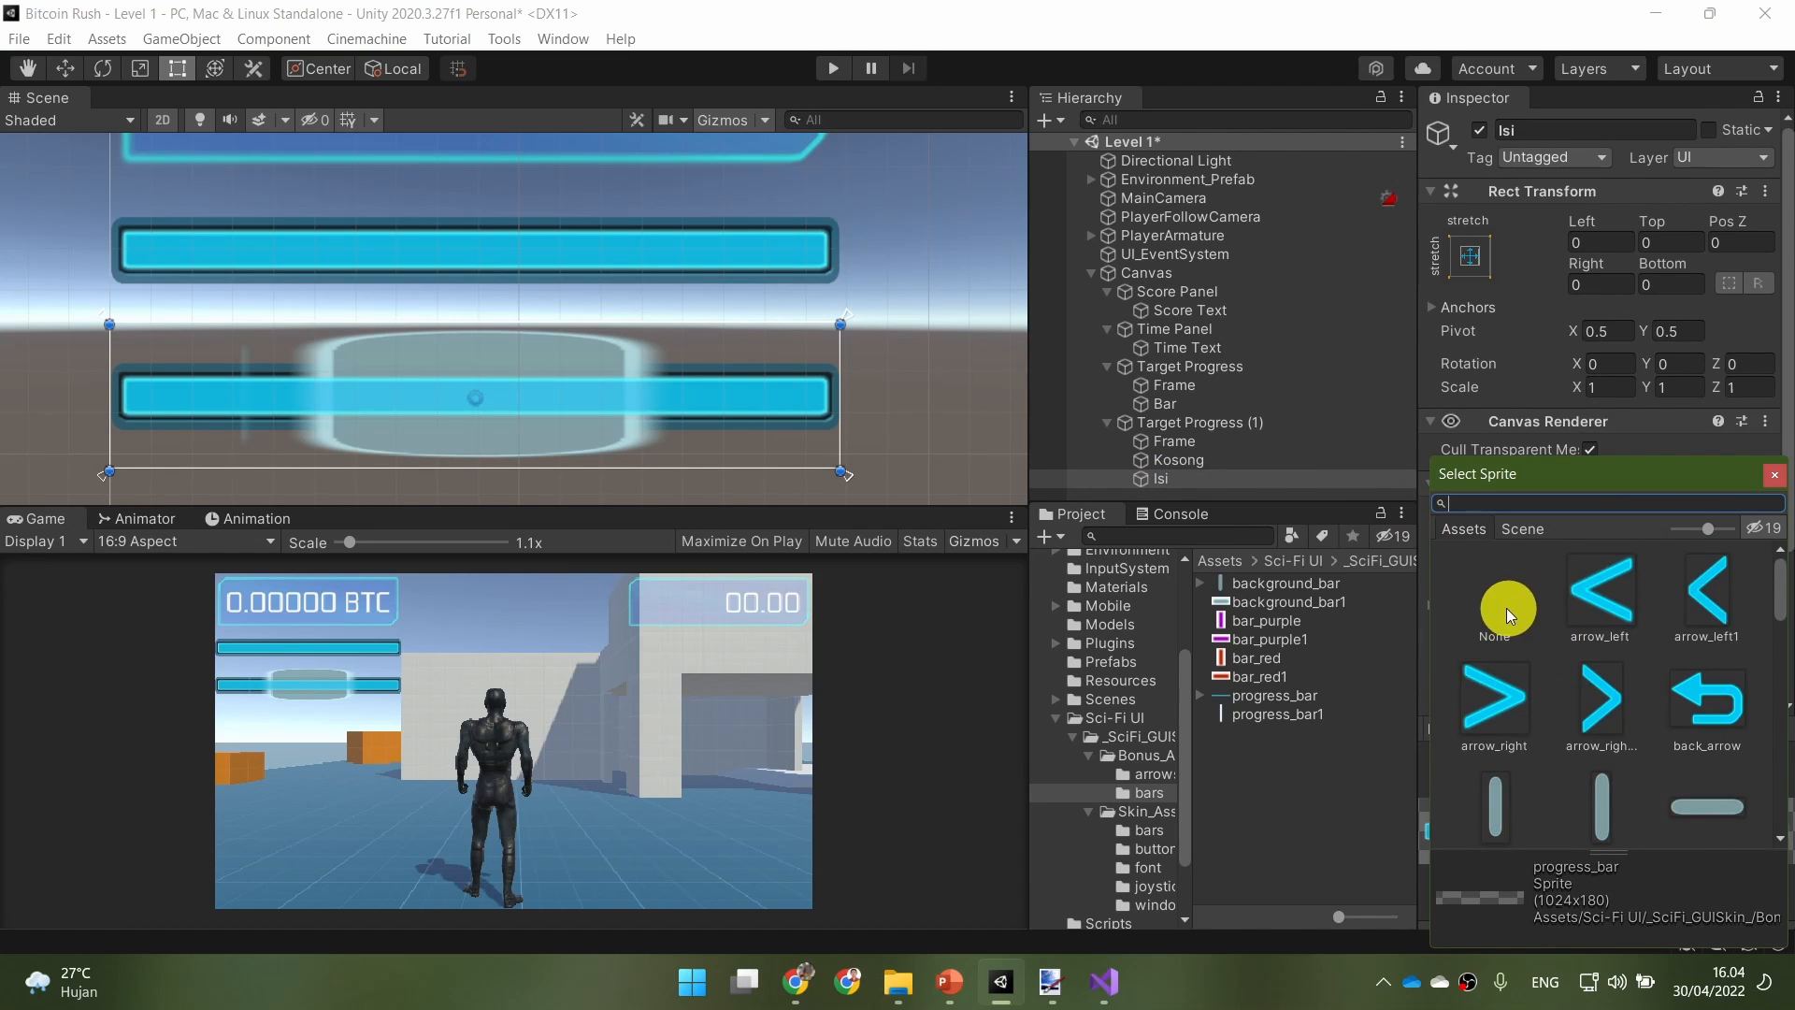
scroll(1496, 609, "down", 5)
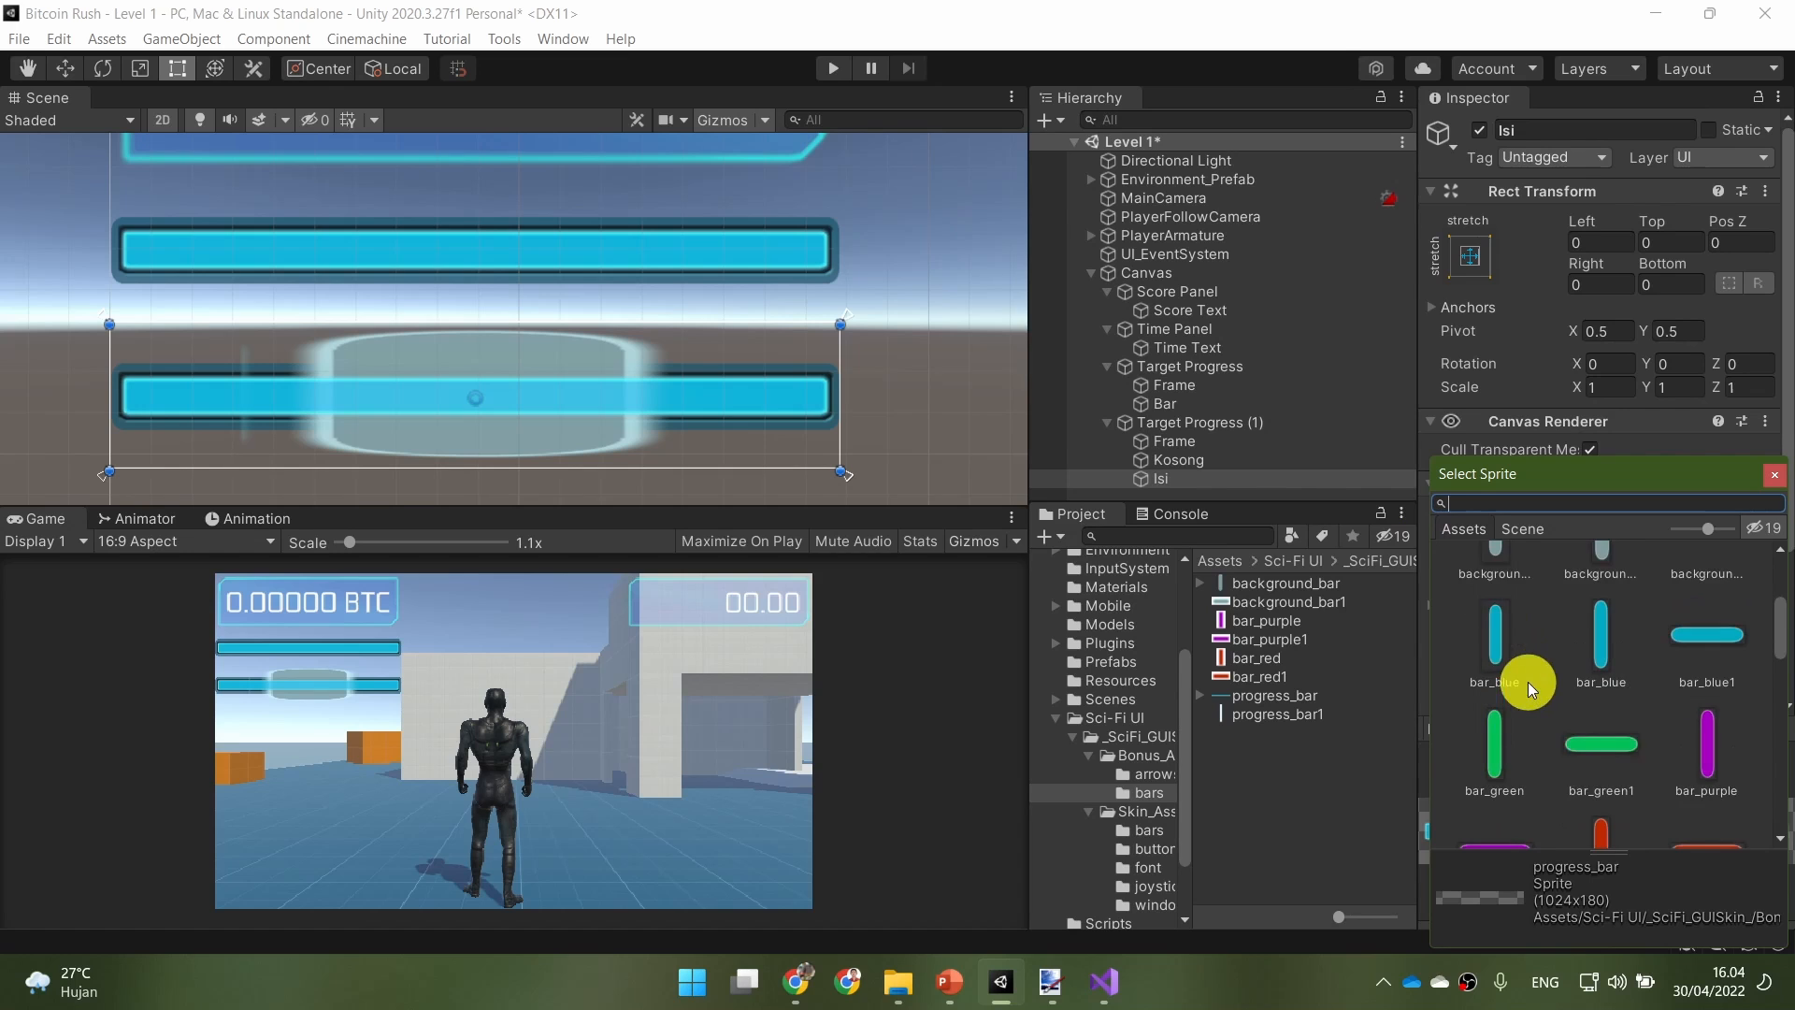
left_click(1504, 755)
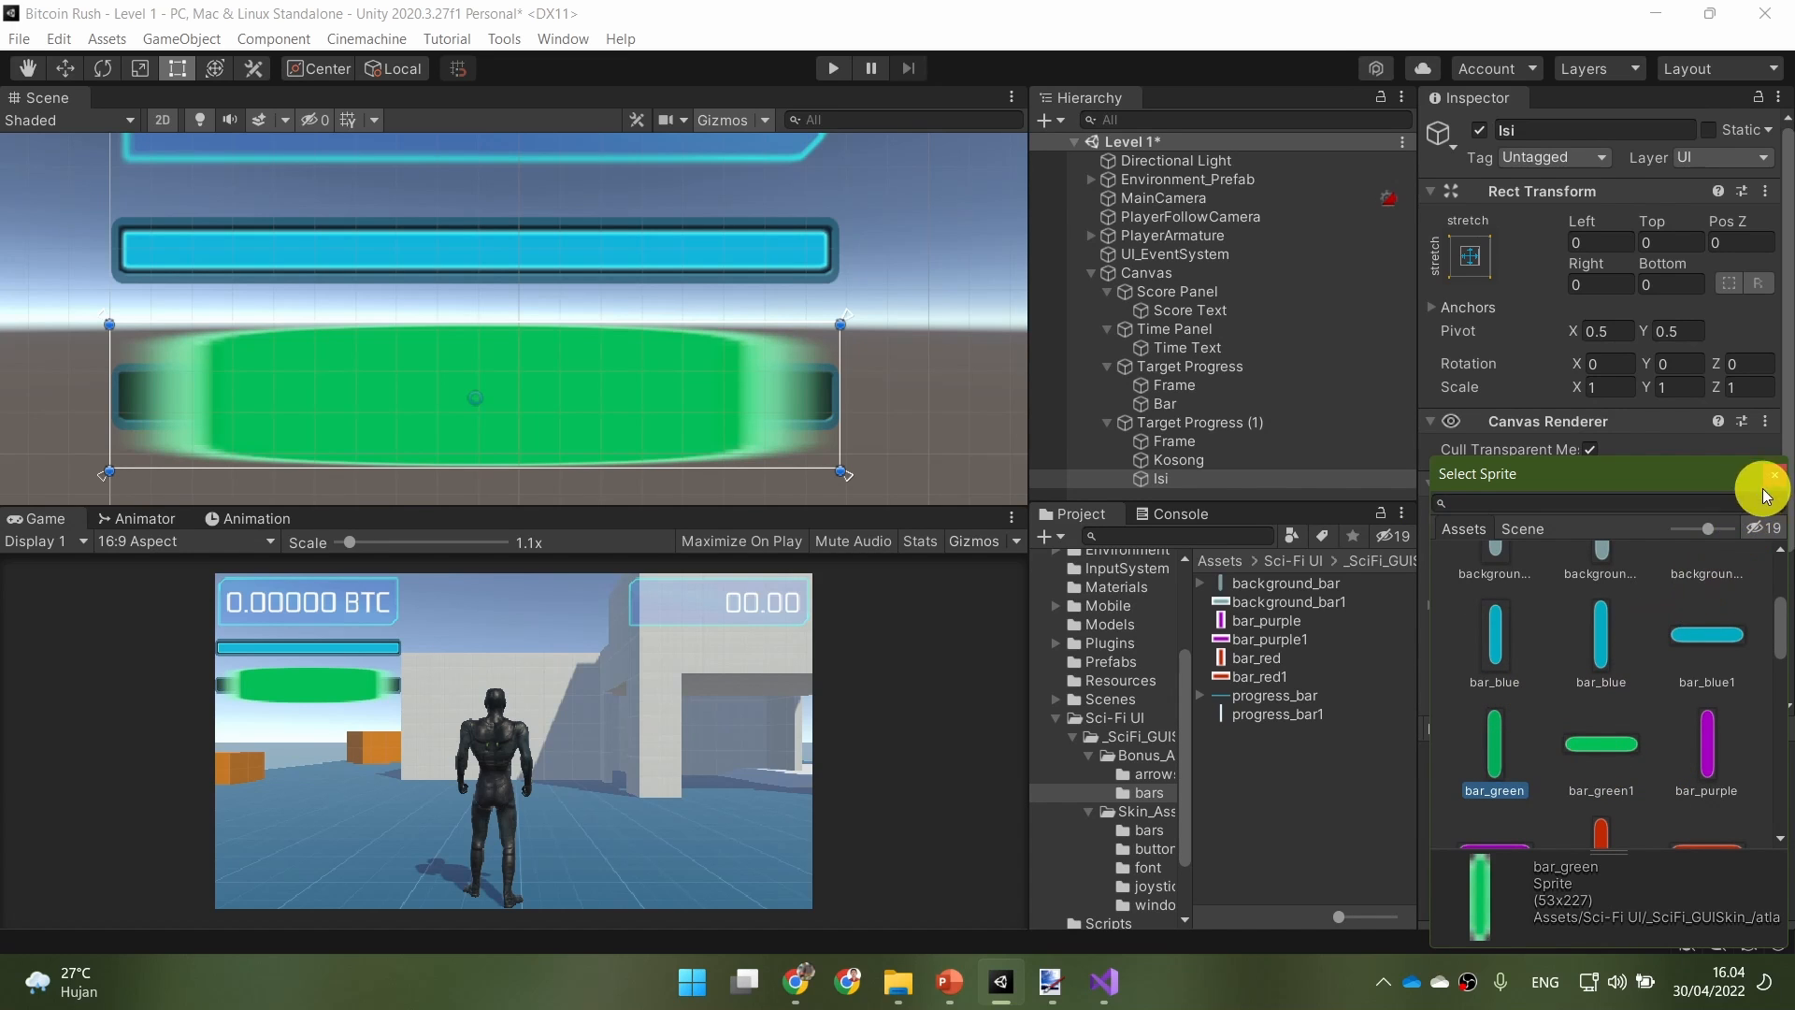
scroll(1558, 609, "up", 5)
left_click(1540, 614)
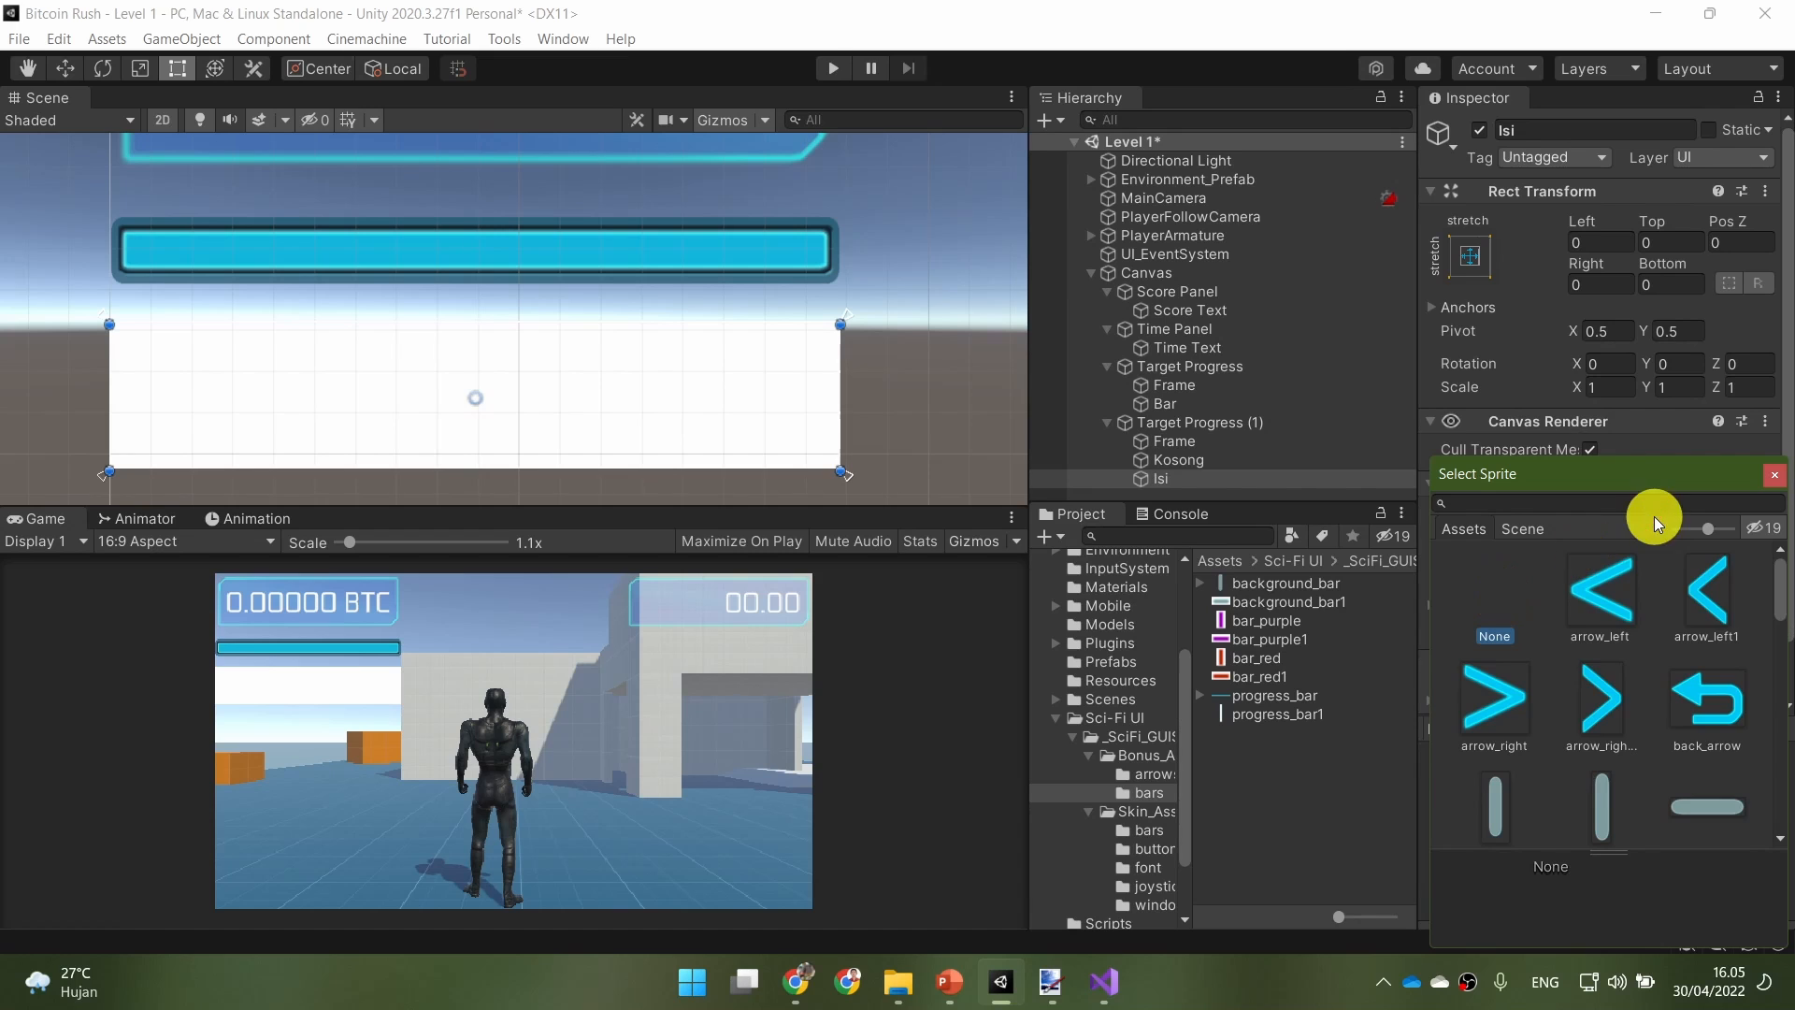
scroll(1580, 702, "down", 1)
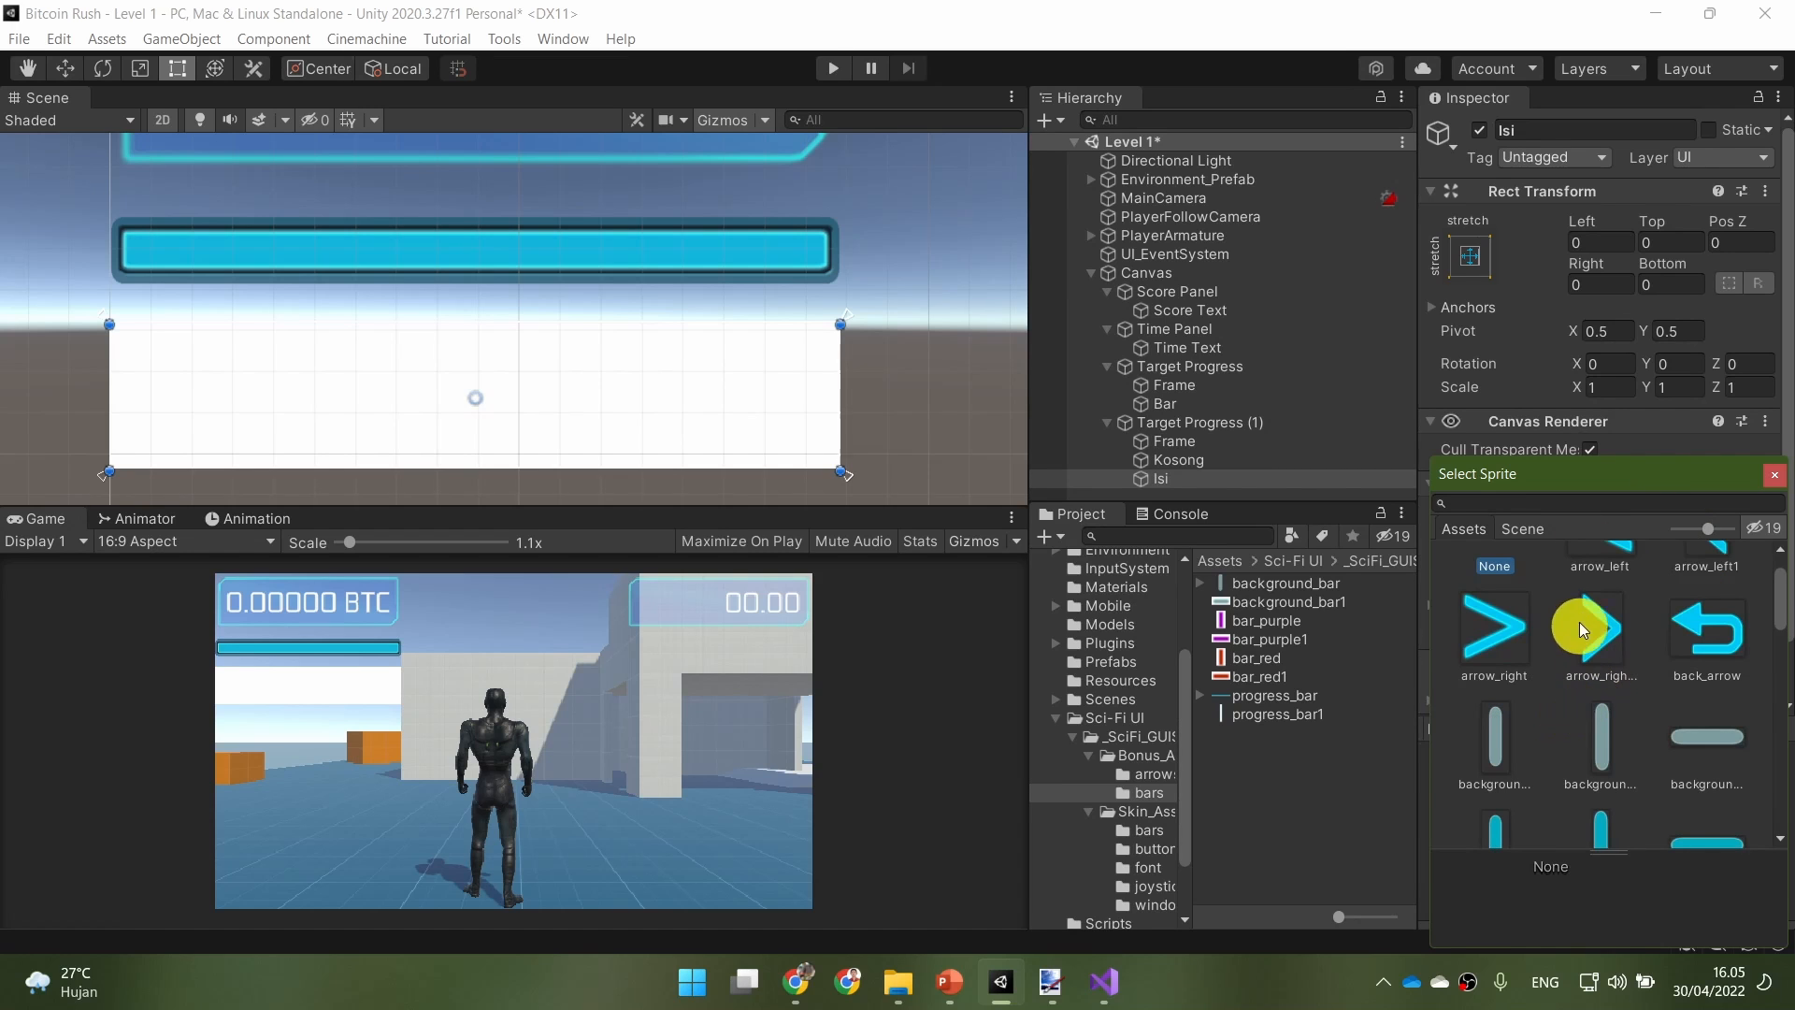
scroll(1539, 703, "down", 2)
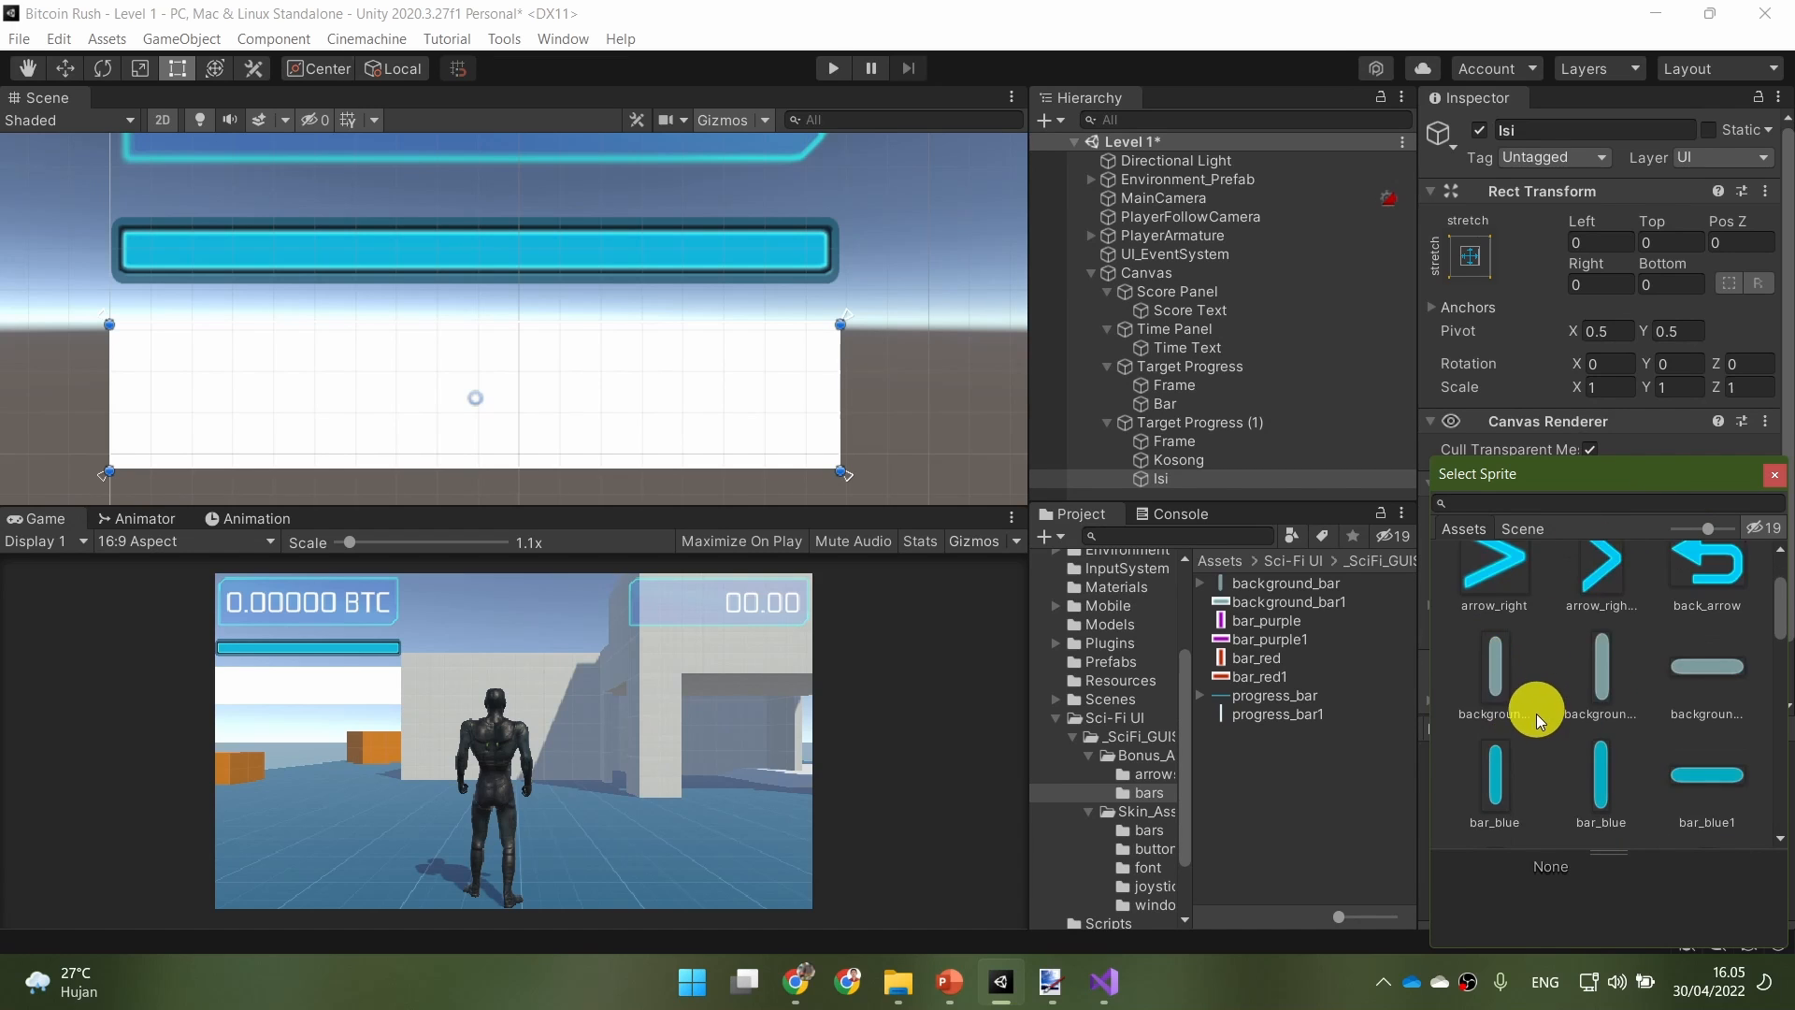
left_click(1507, 781)
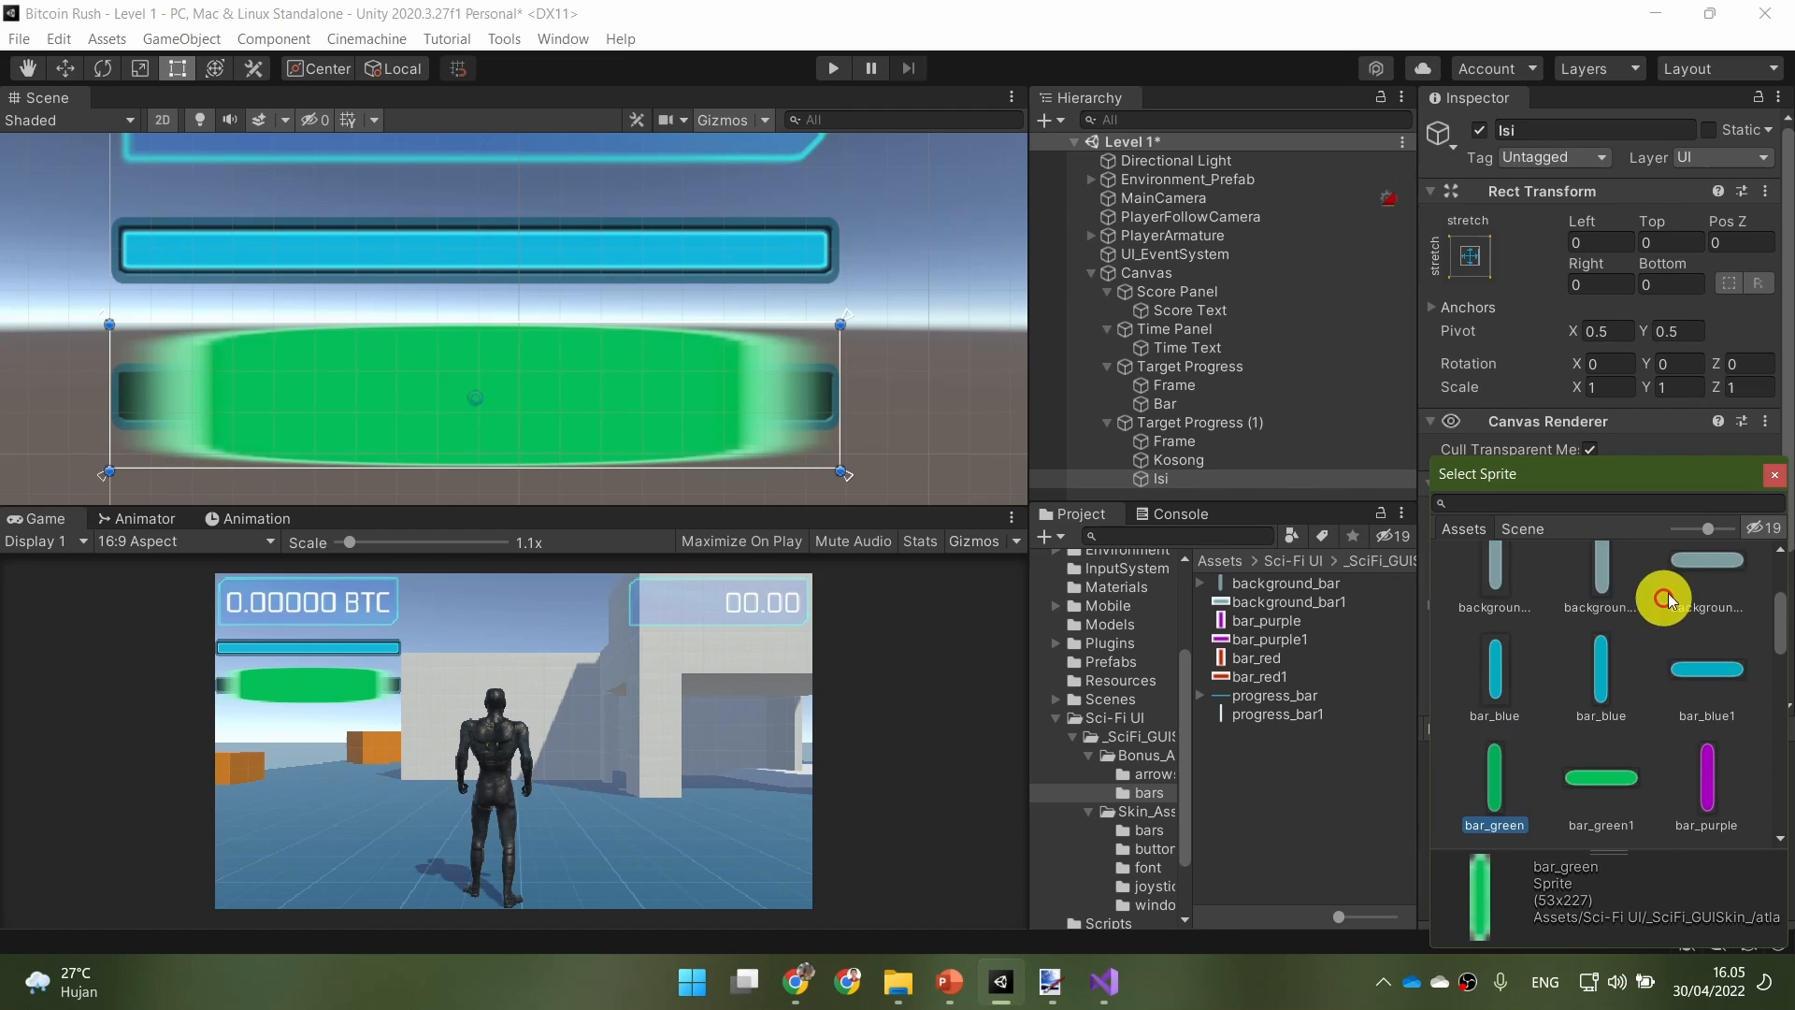
left_click(1773, 474)
Step: Deactivate the Isi object and set the Kosong image's type to Tiled
left_click(1480, 130)
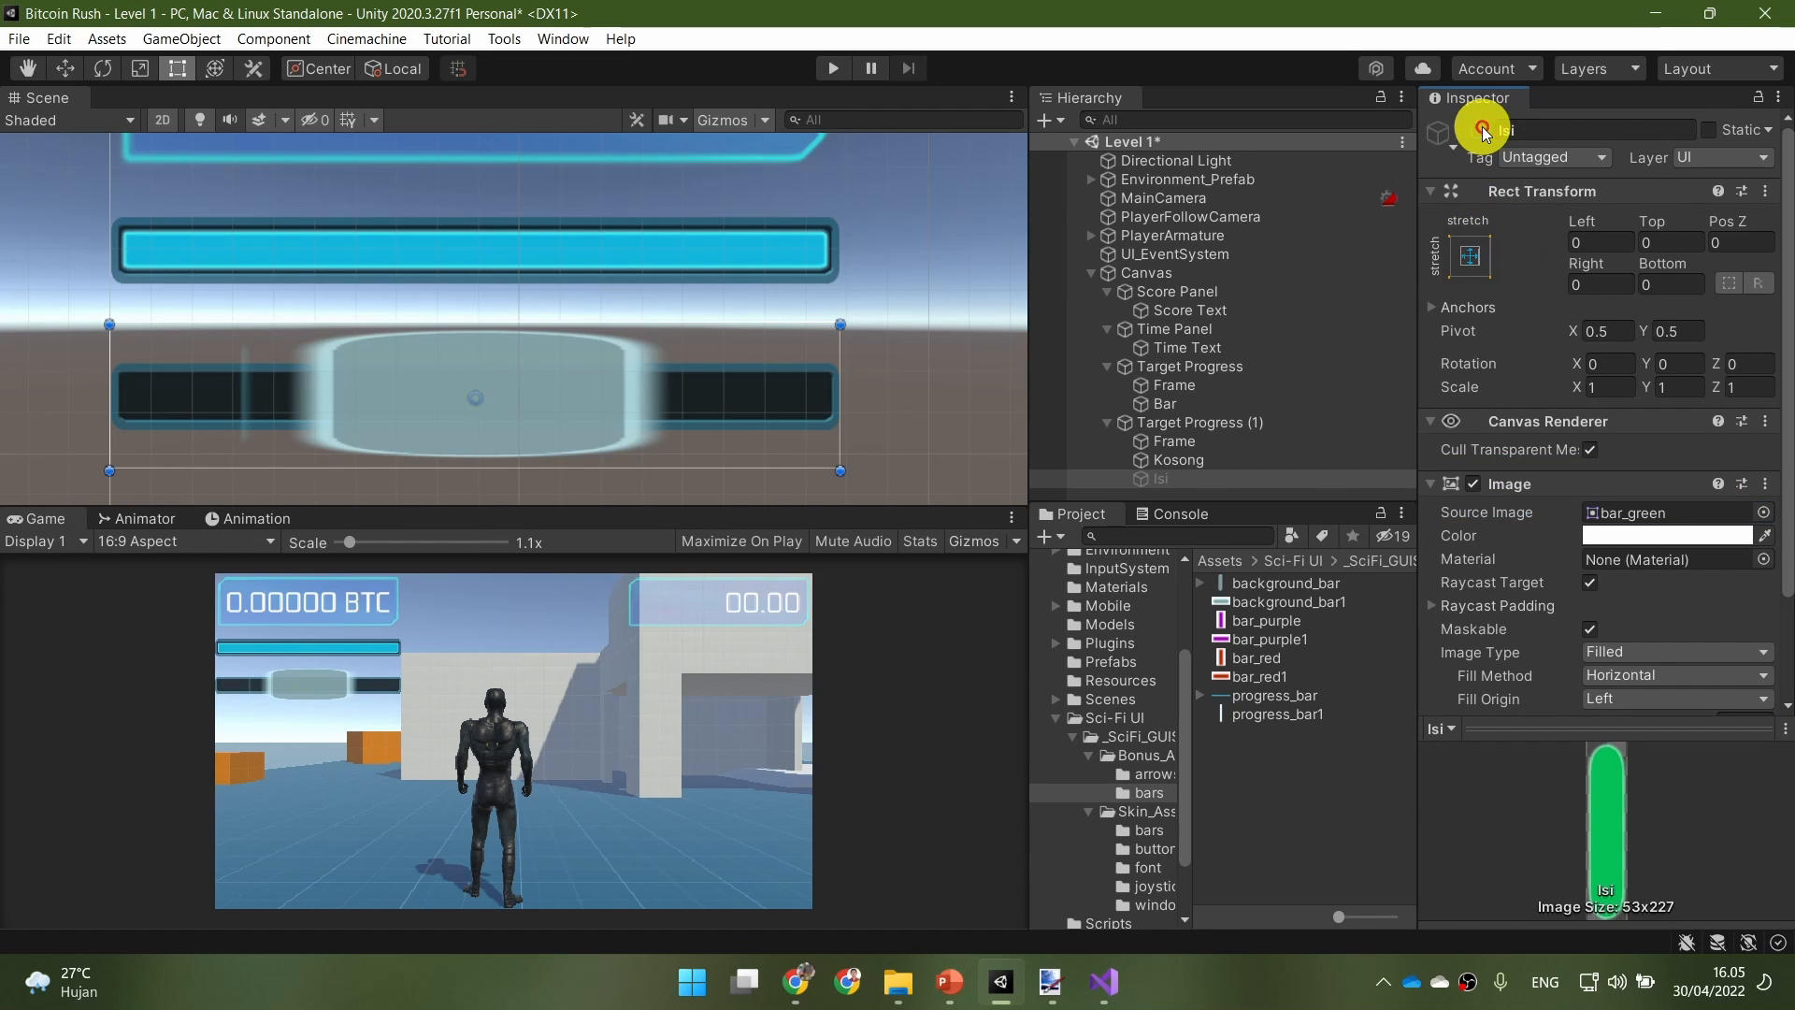
left_click(1290, 459)
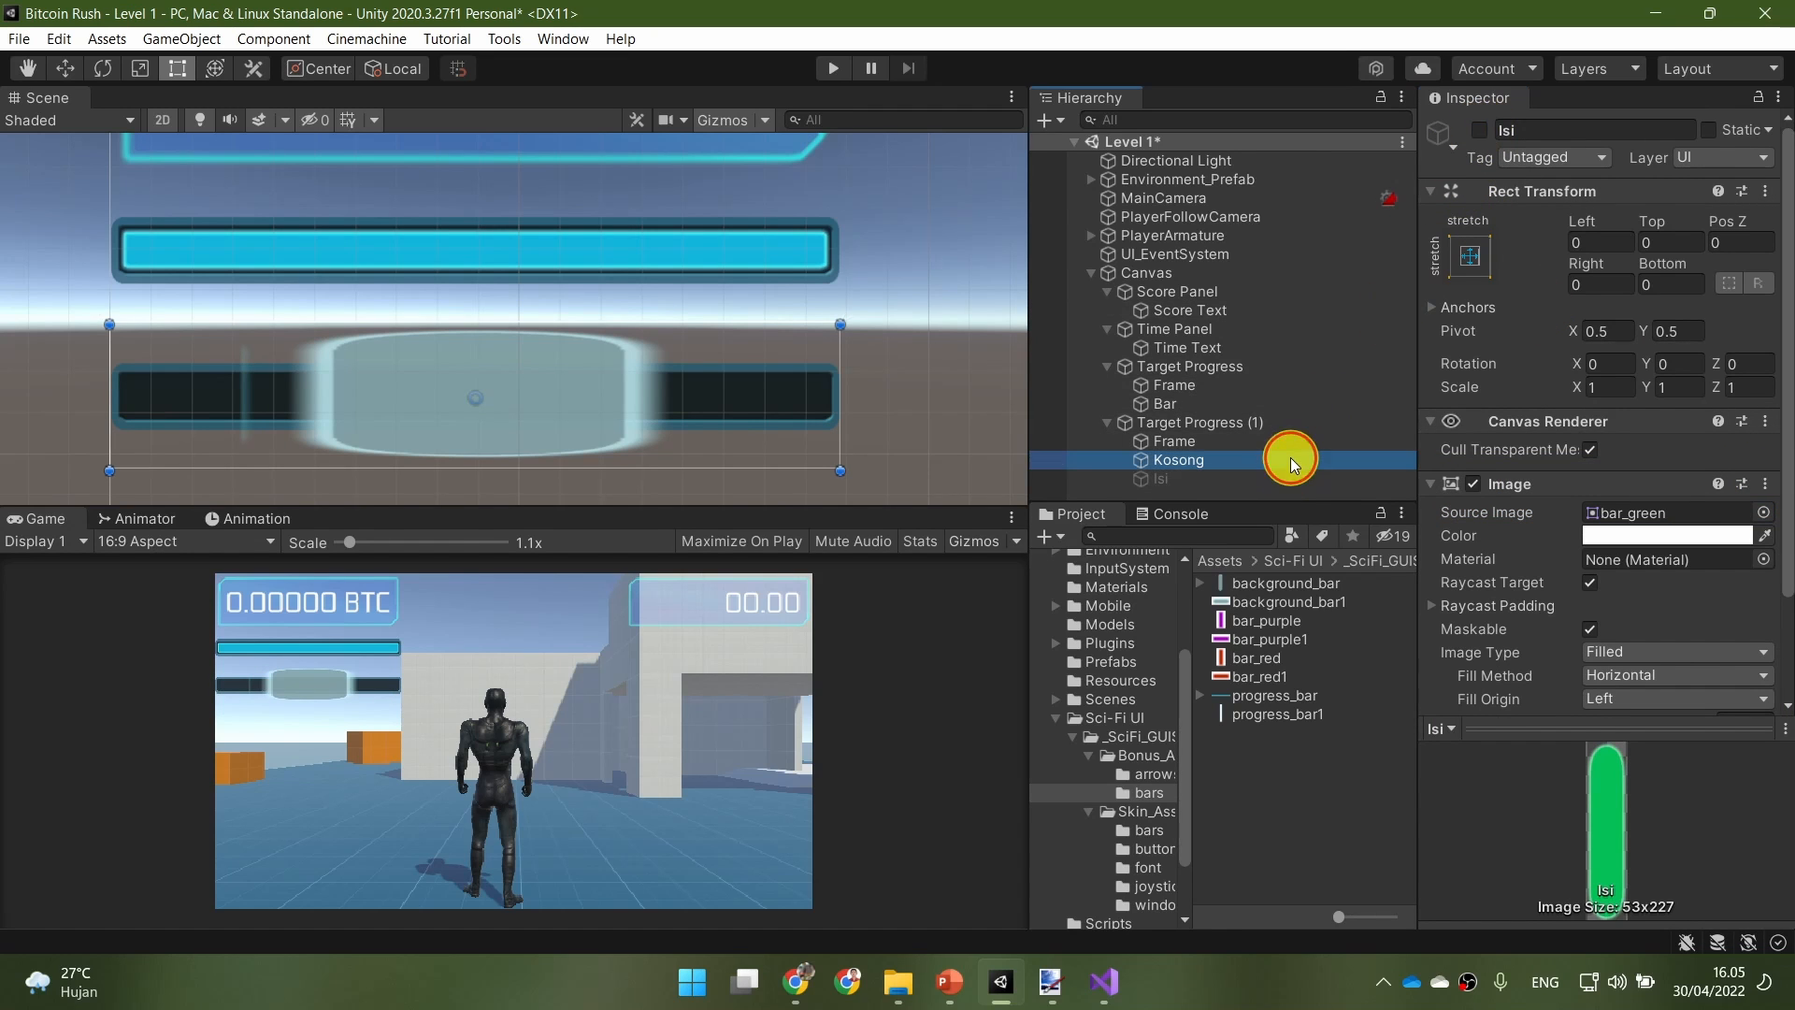
left_click(1647, 652)
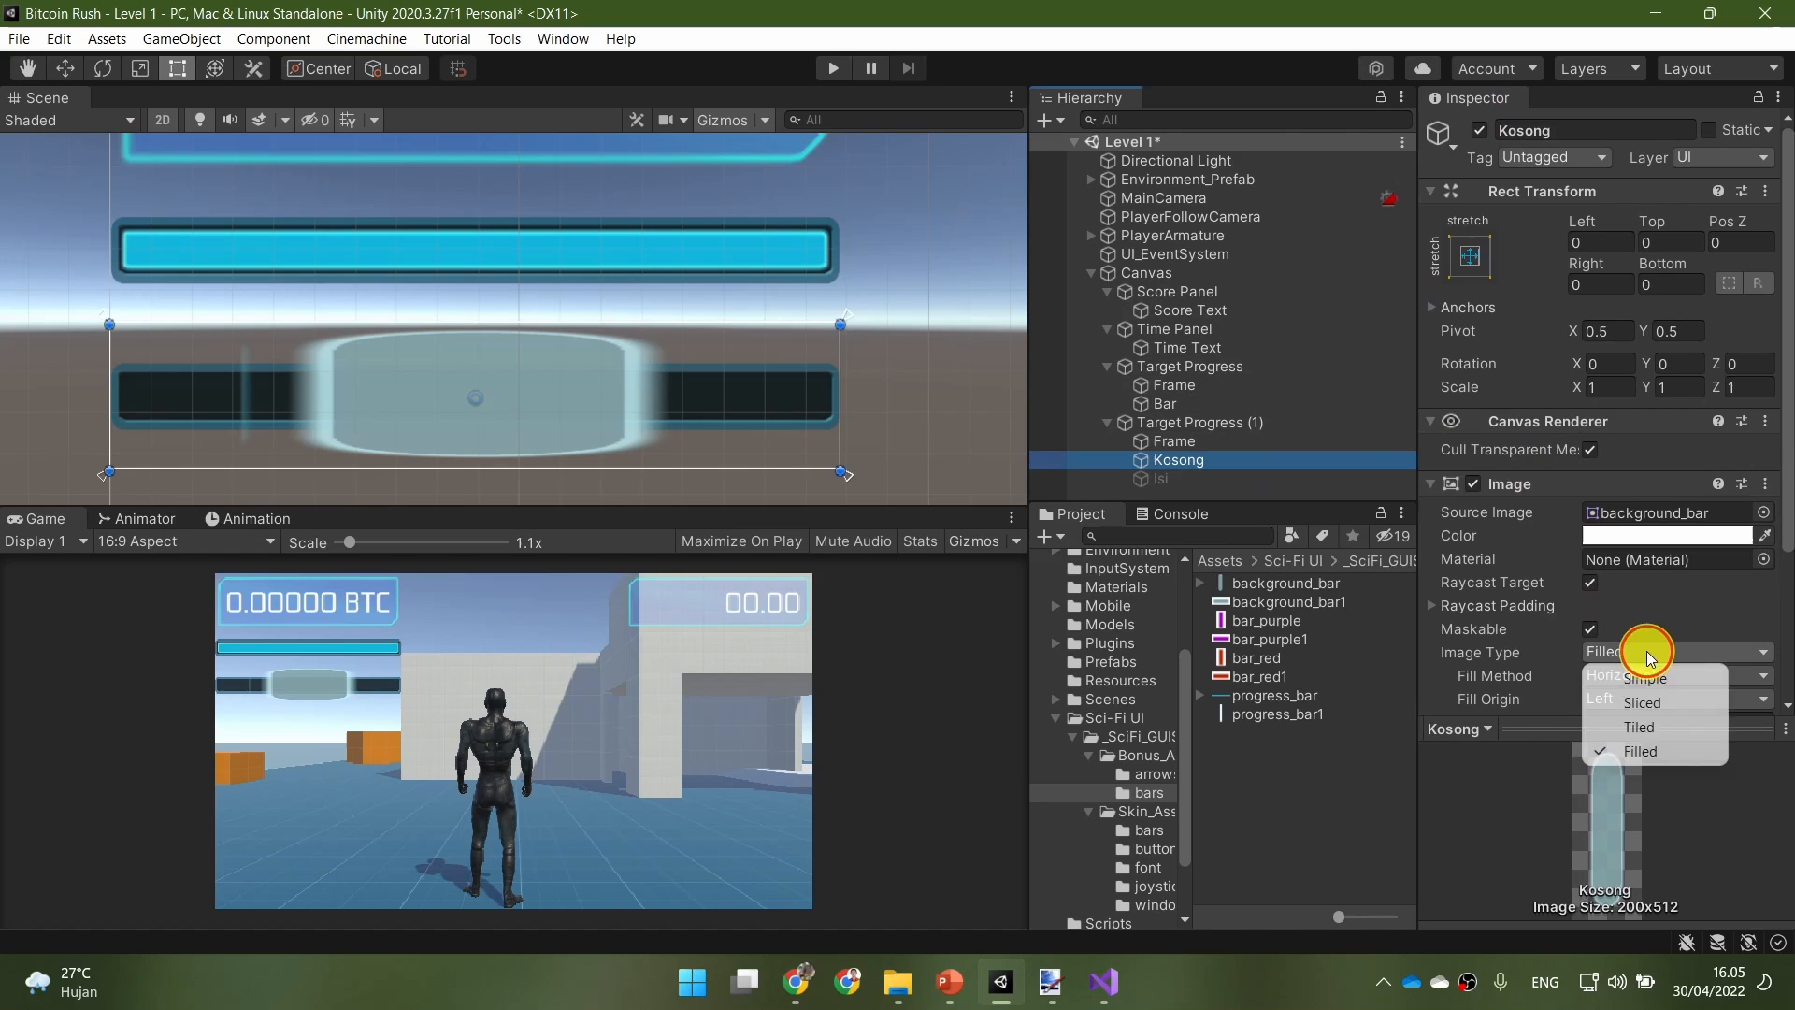
left_click(1686, 686)
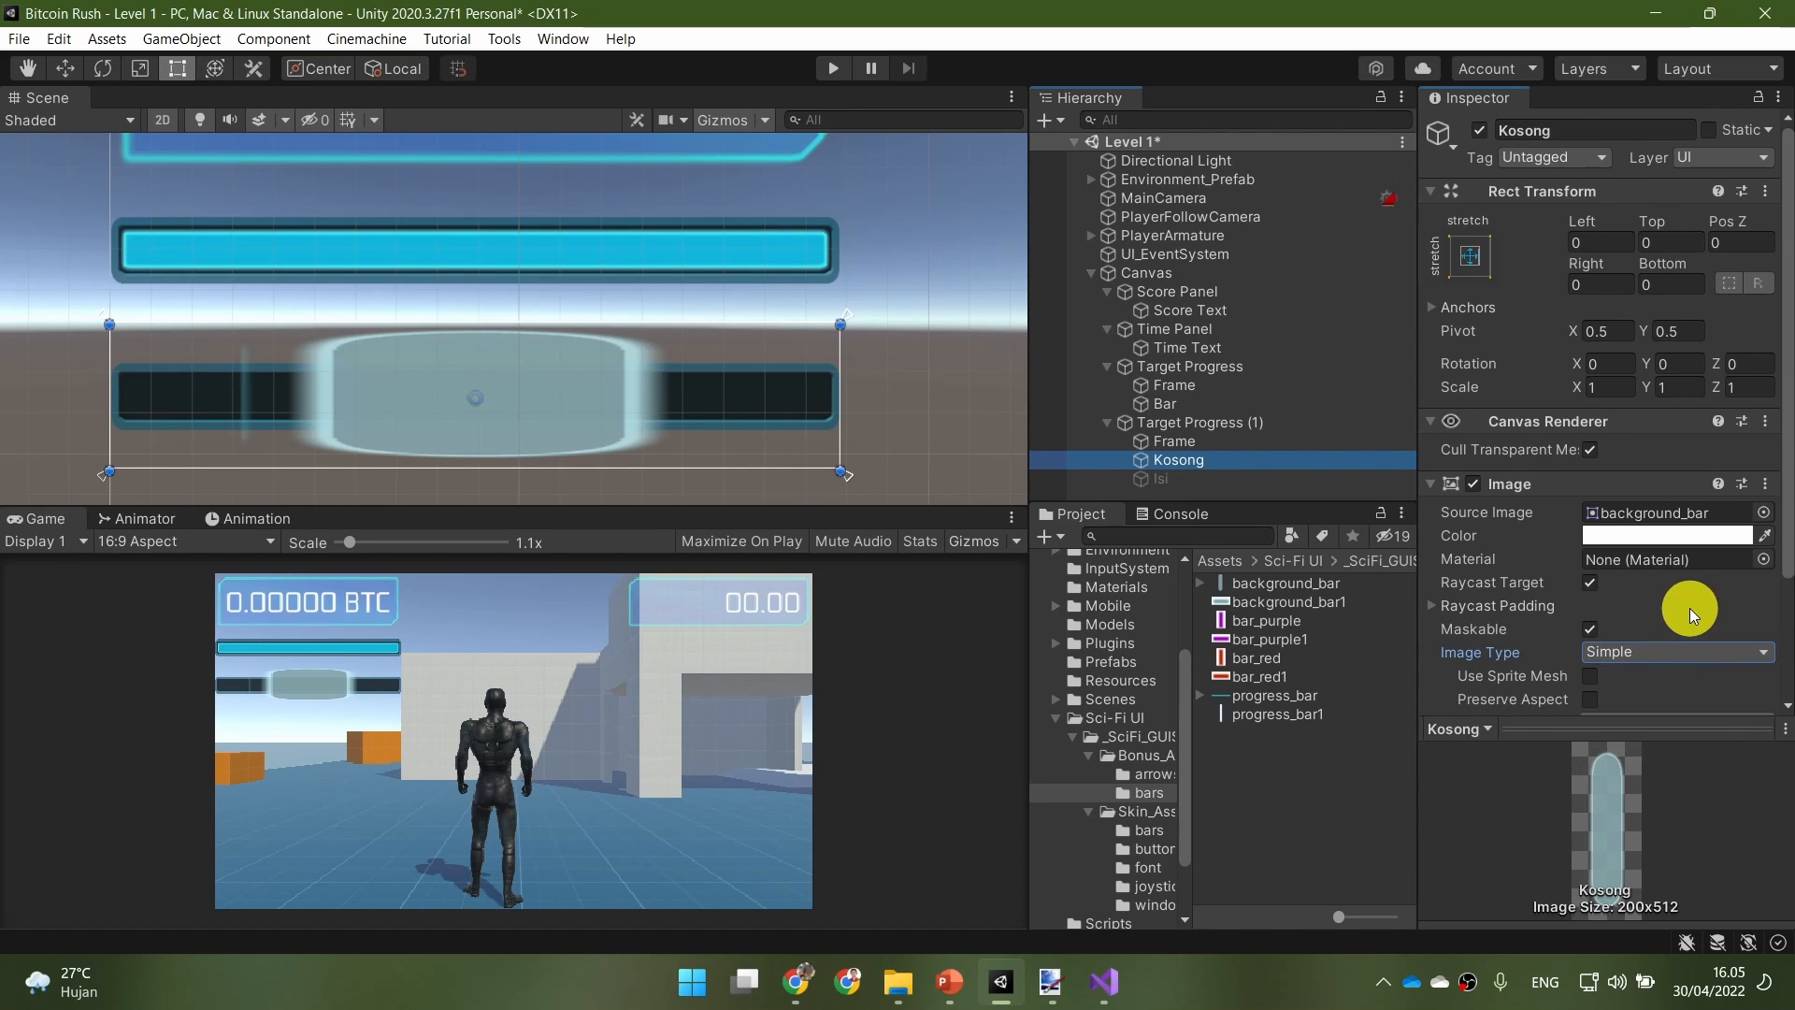
scroll(1691, 608, "down", 3)
left_click(1681, 494)
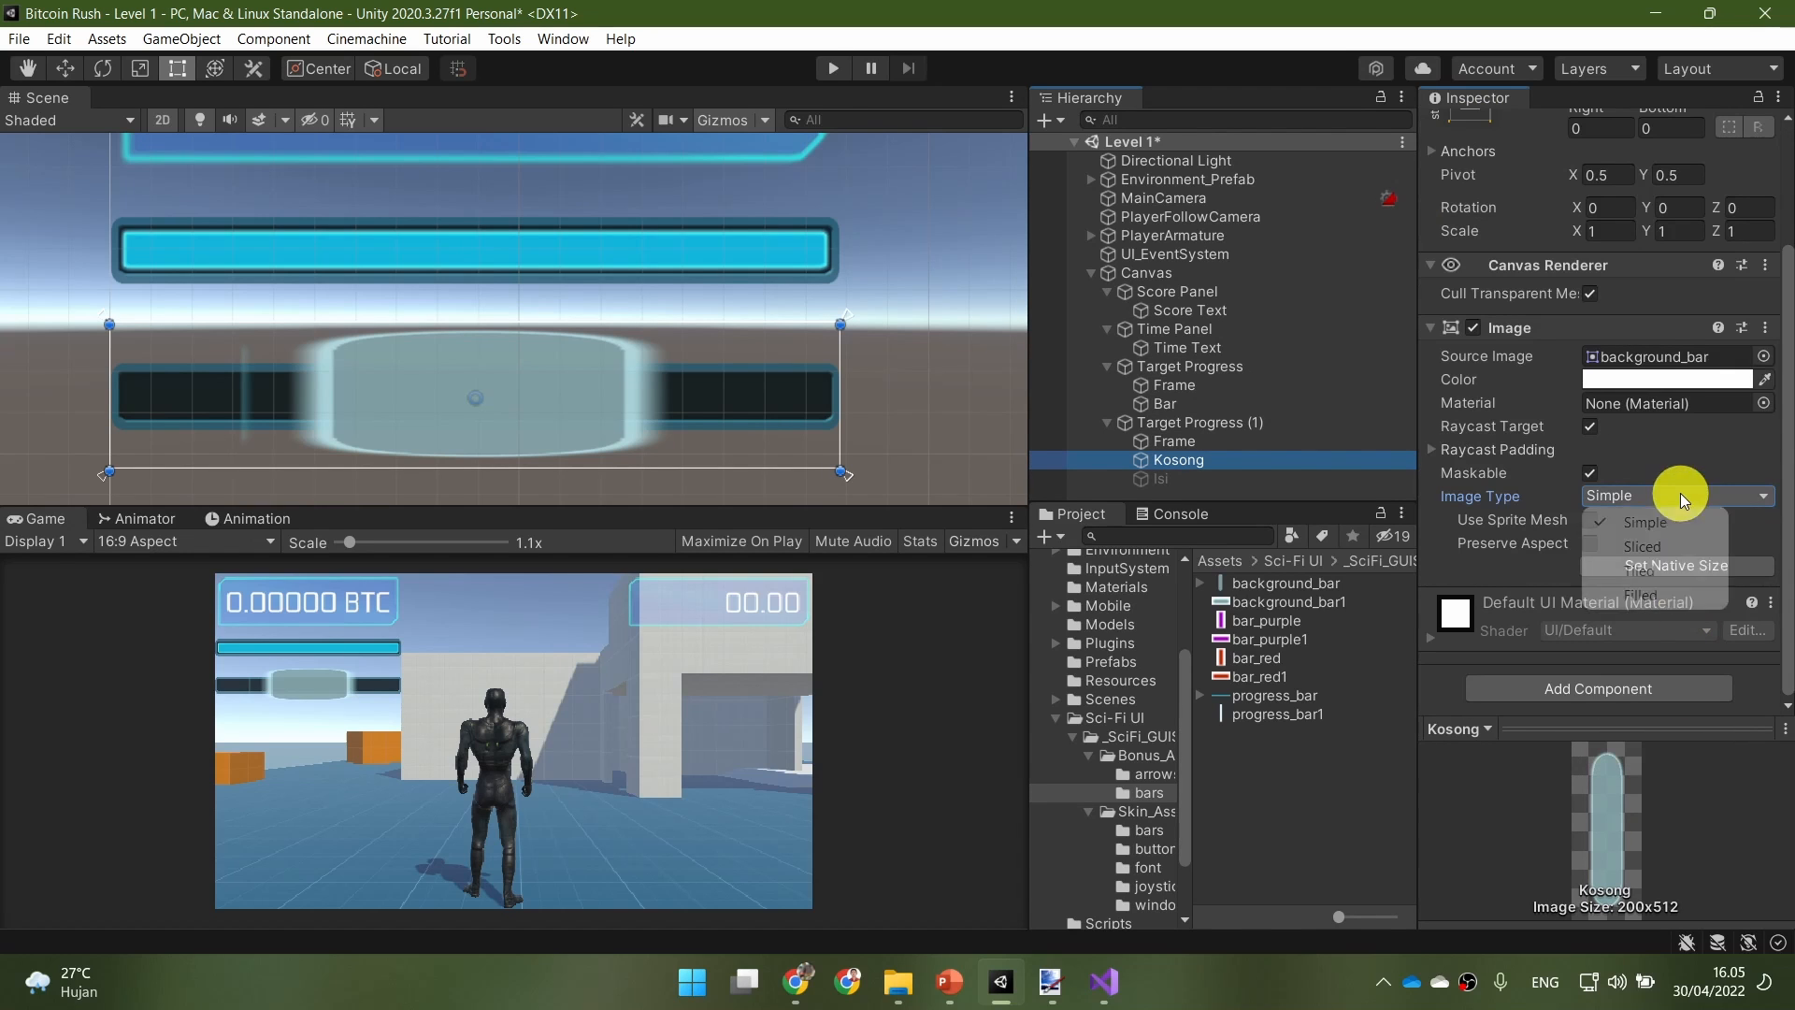
left_click(1689, 570)
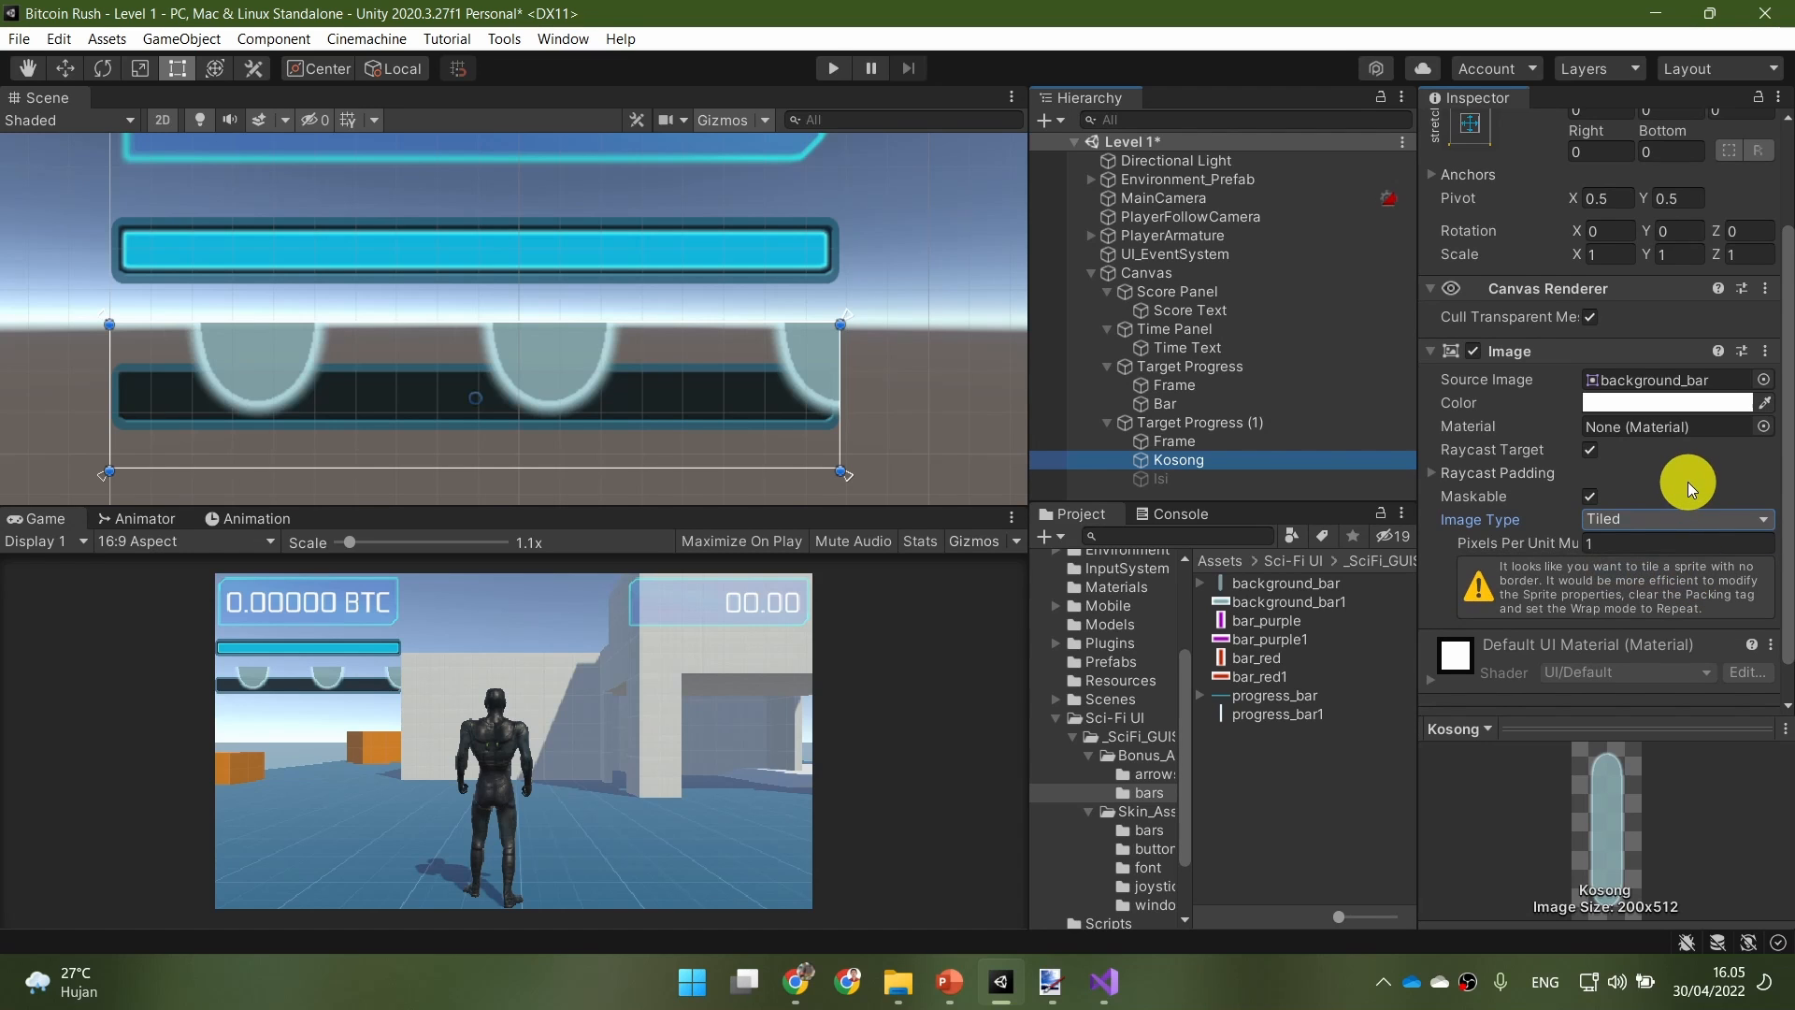
left_click(672, 391)
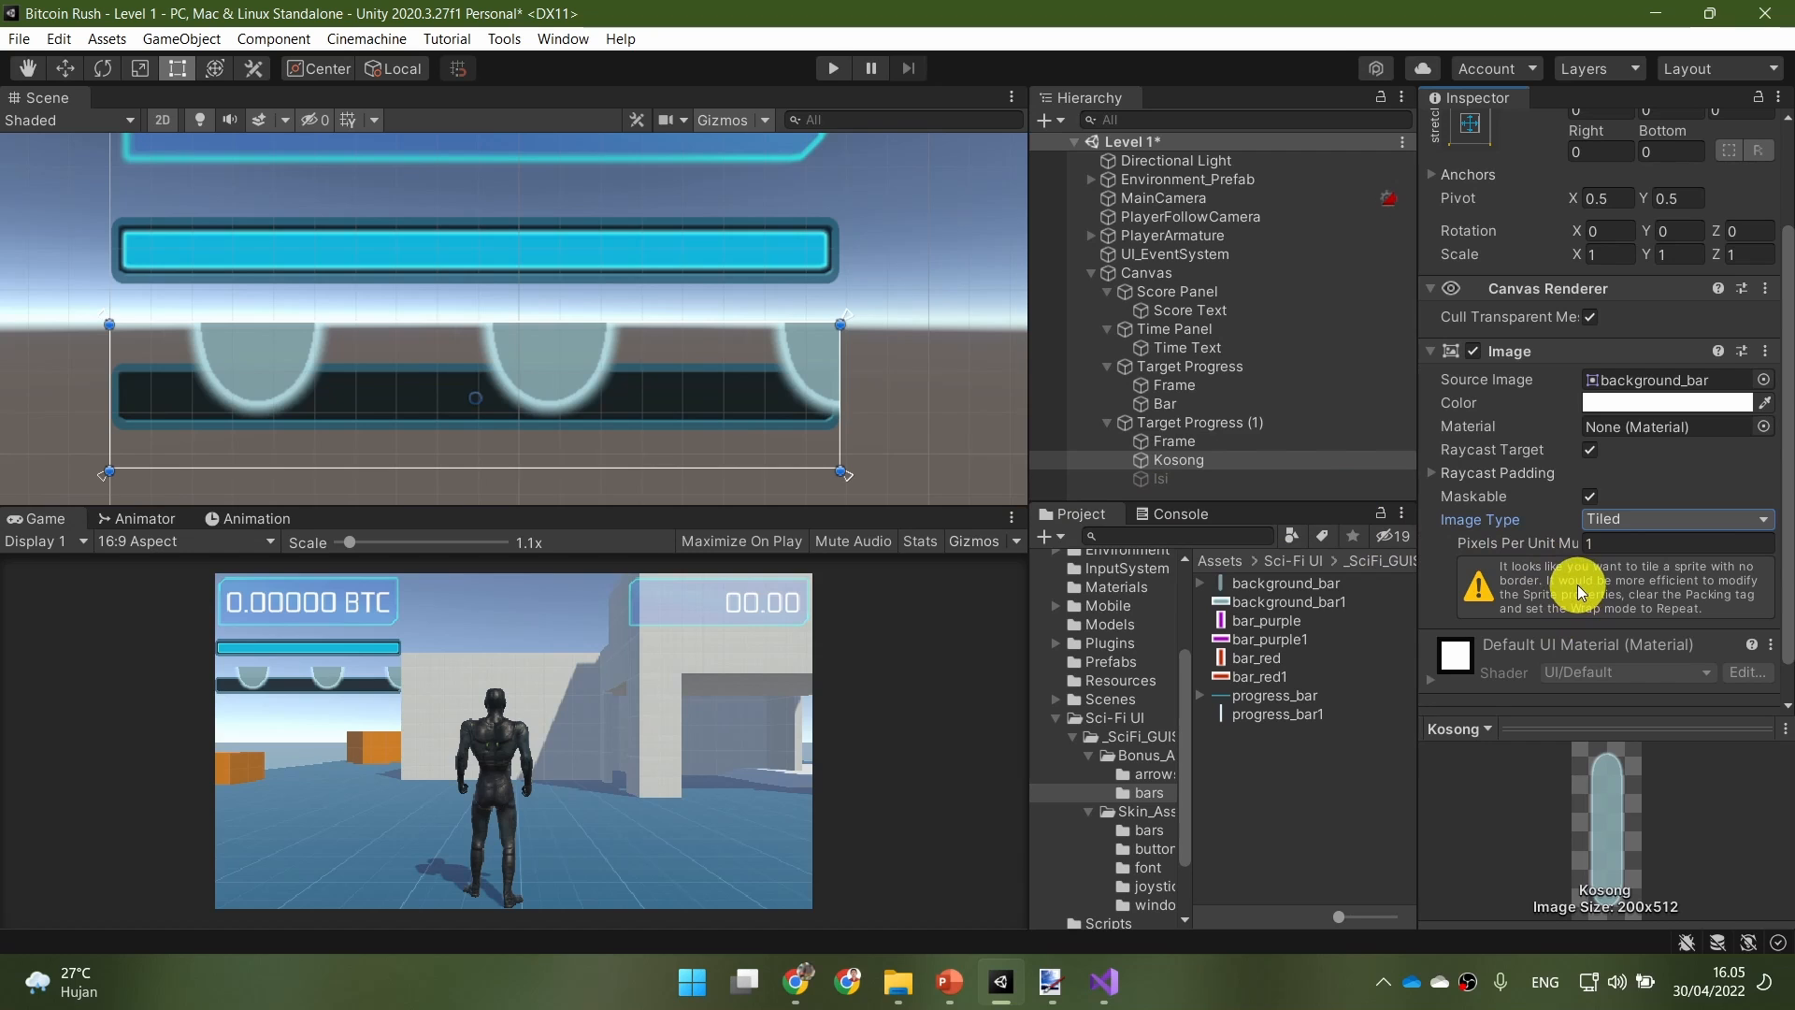
Step: Set the background_bar texture's wrap mode to Repeat and apply the import settings
left_click(1283, 584)
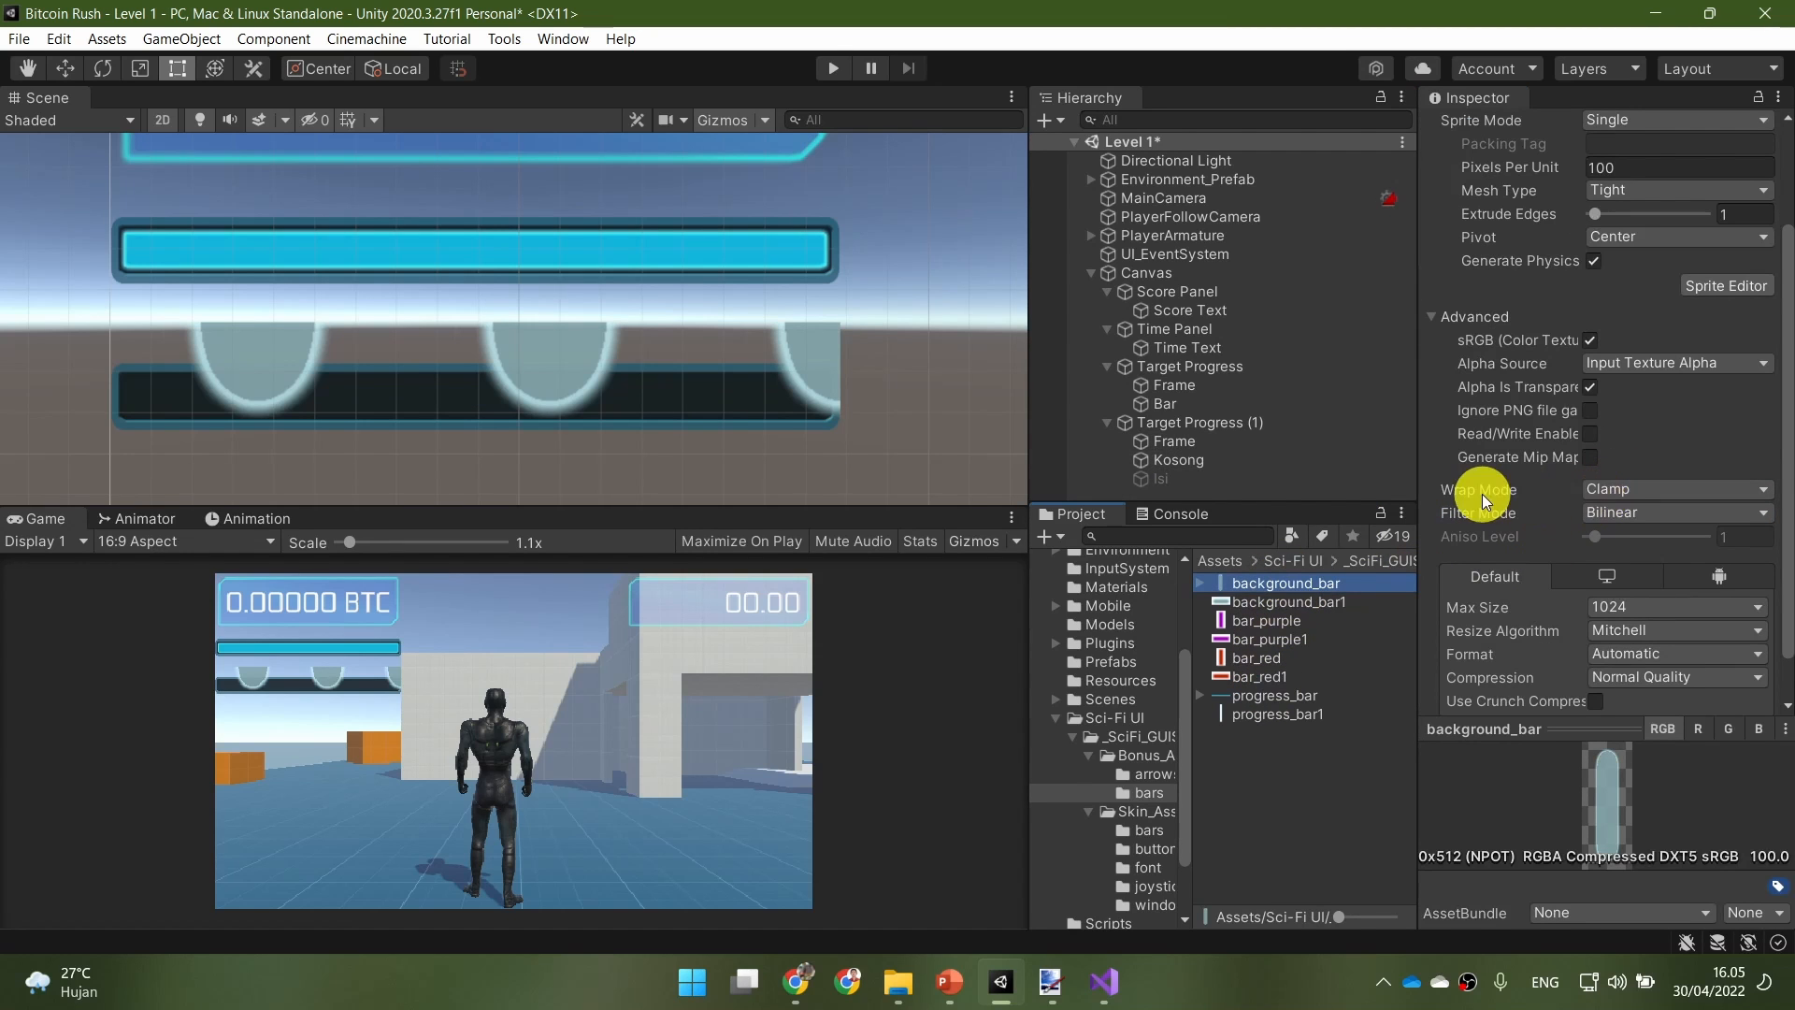
left_click(1619, 490)
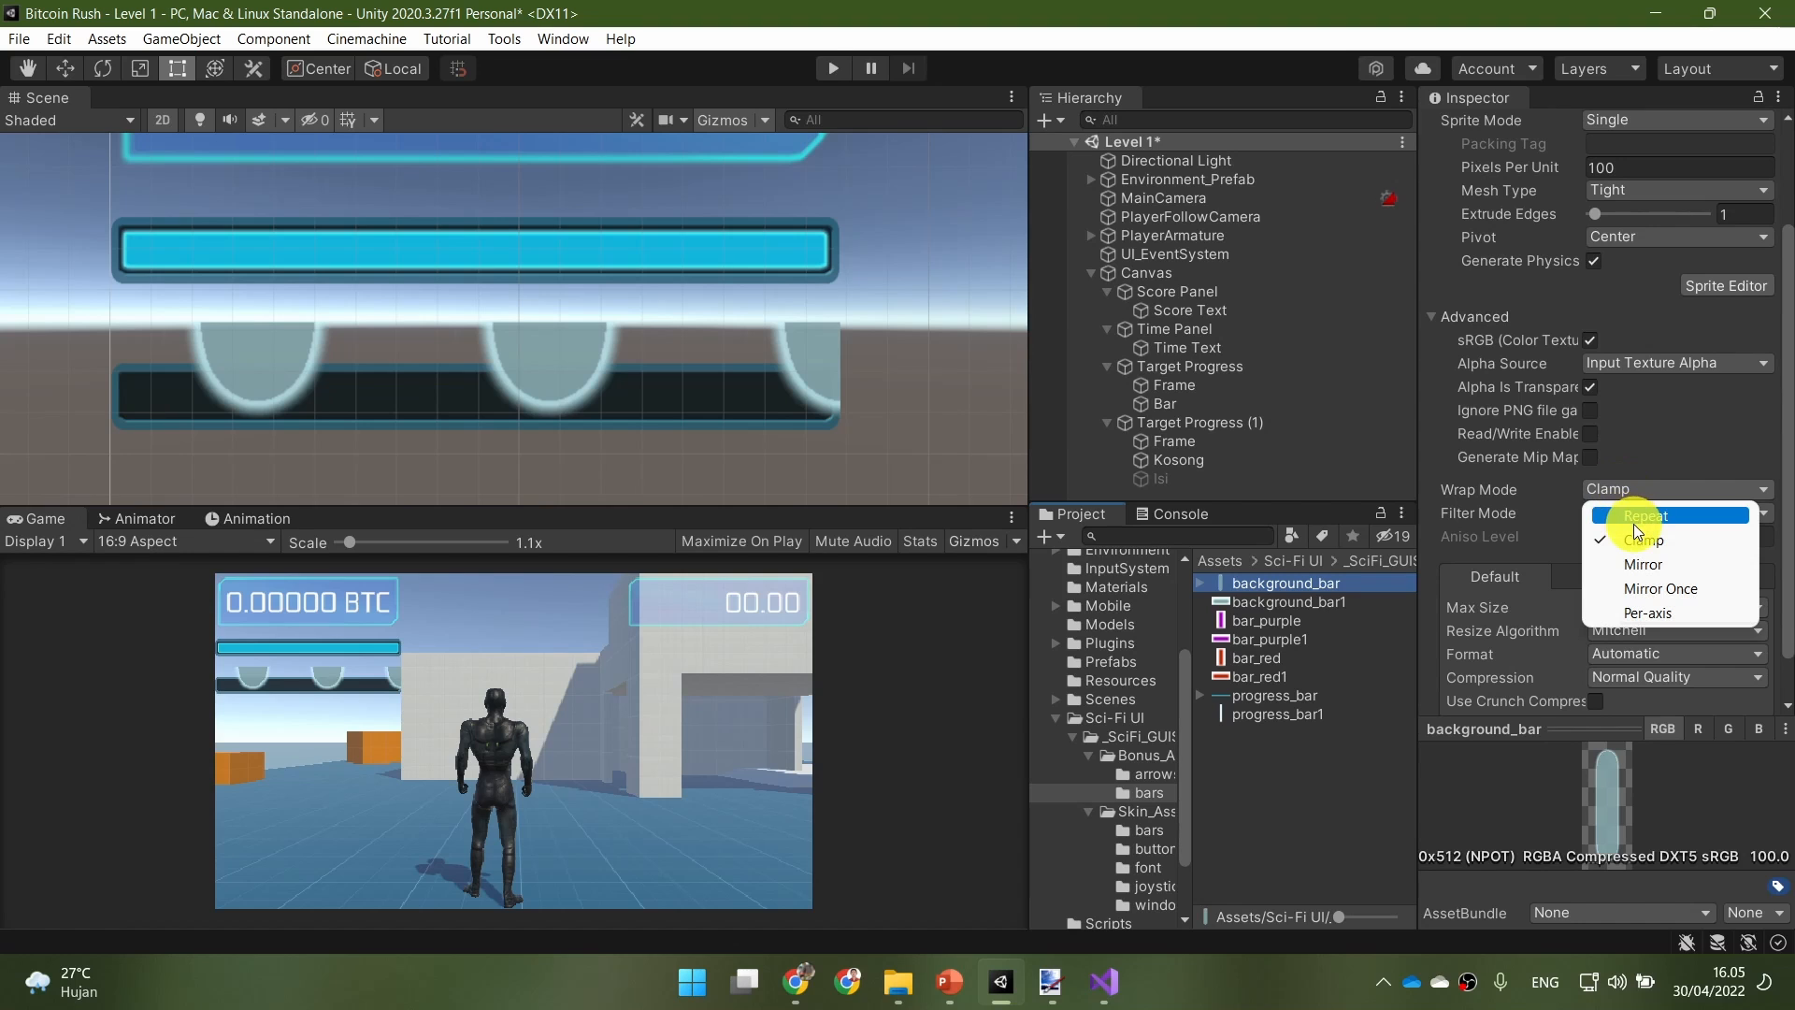
left_click(1635, 524)
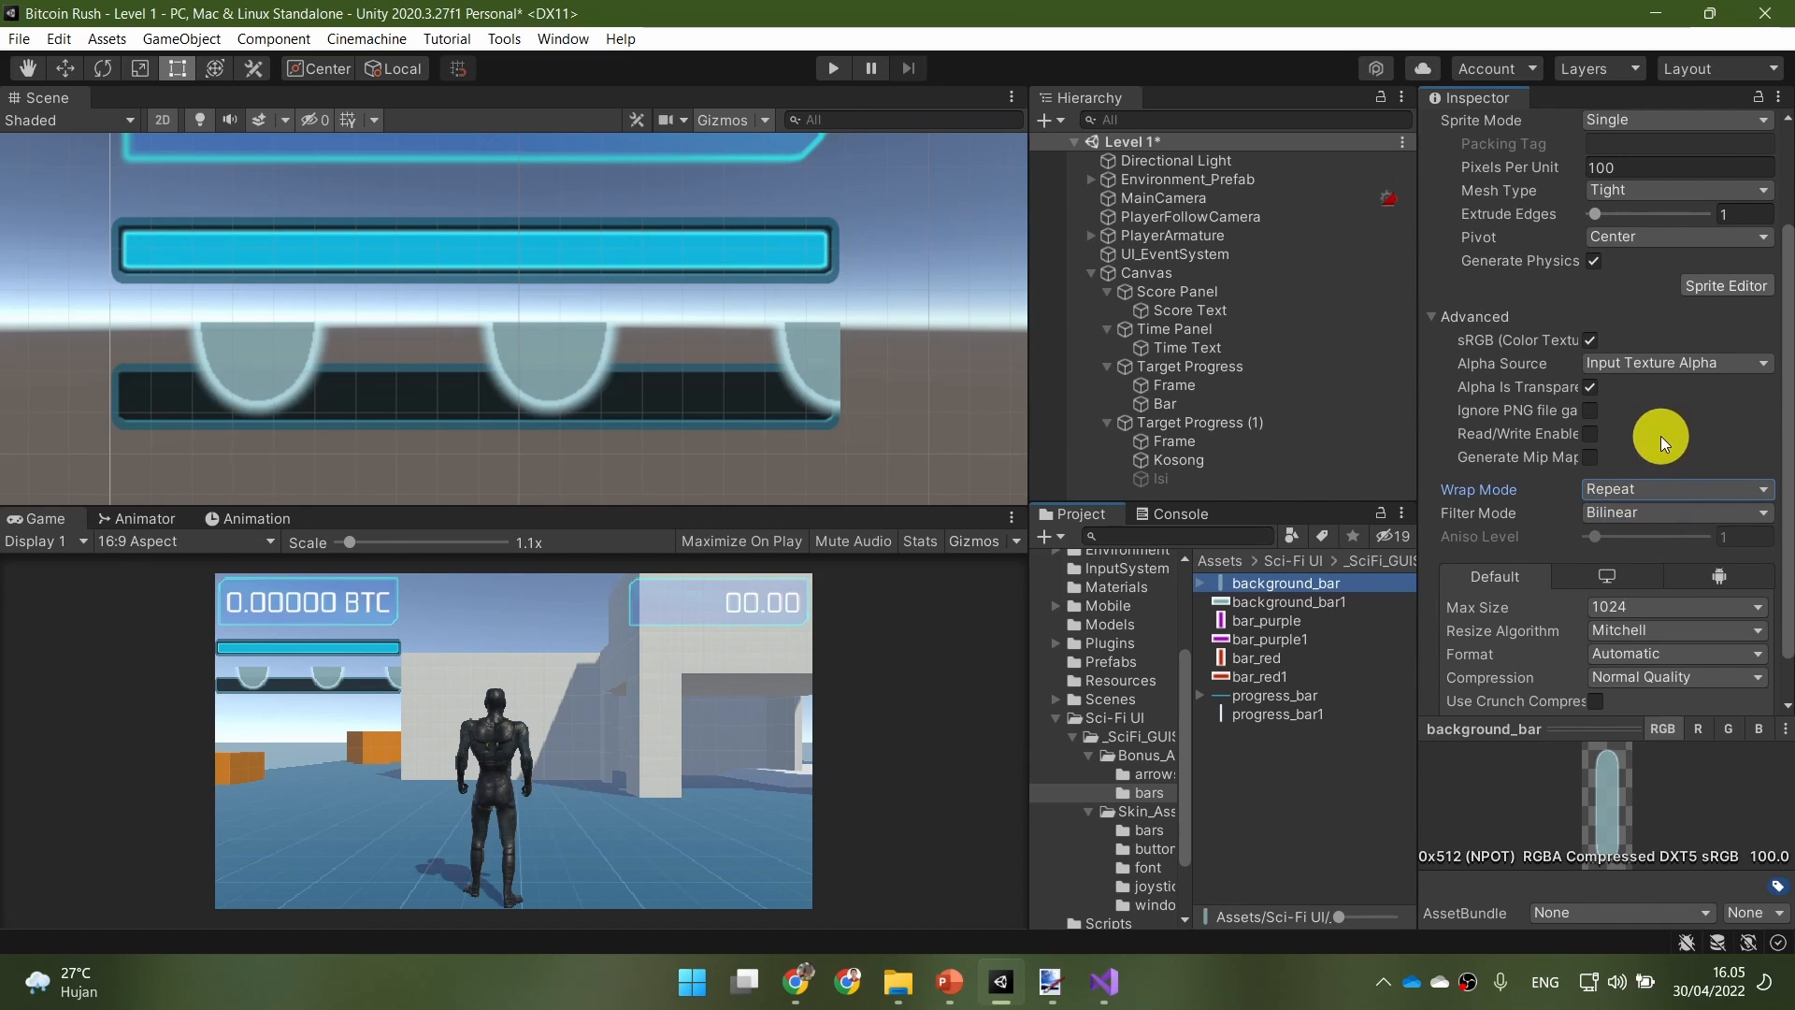
scroll(1661, 435, "down", 1)
left_click(1748, 693)
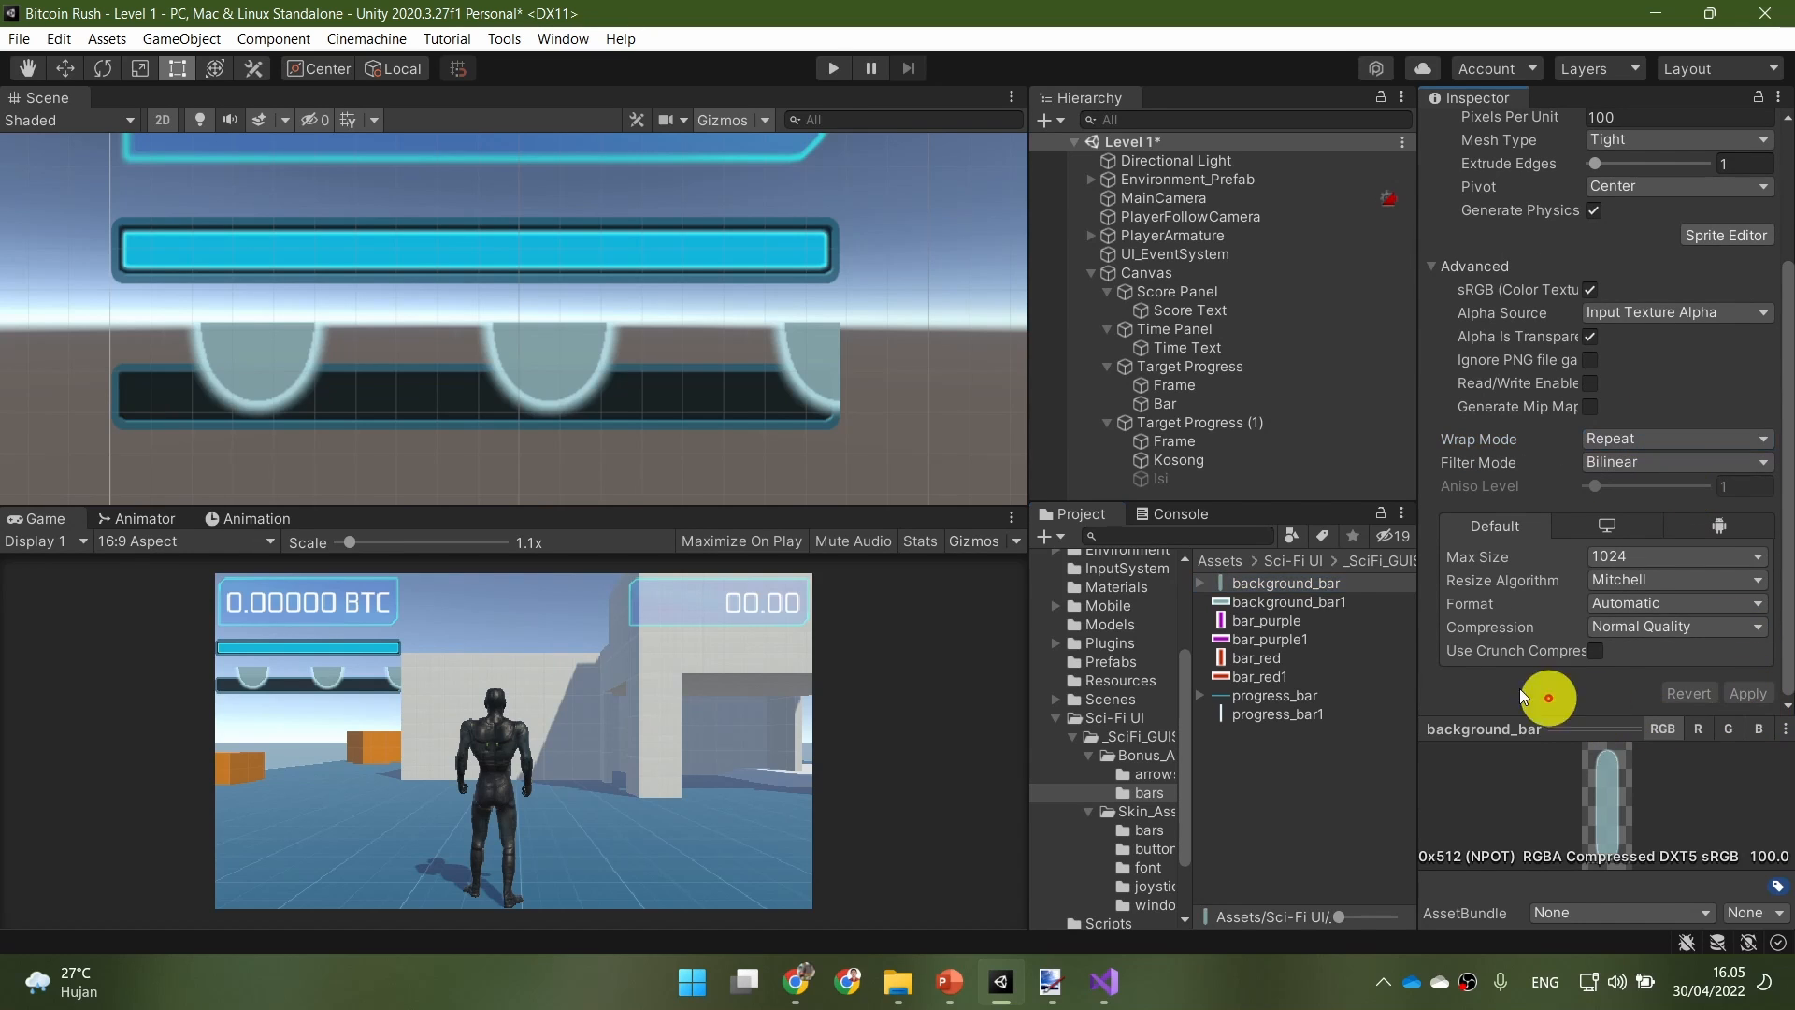
Step: Set the Kosong image's Pixels Per Unit Multiplier to 5.53
left_click(1249, 457)
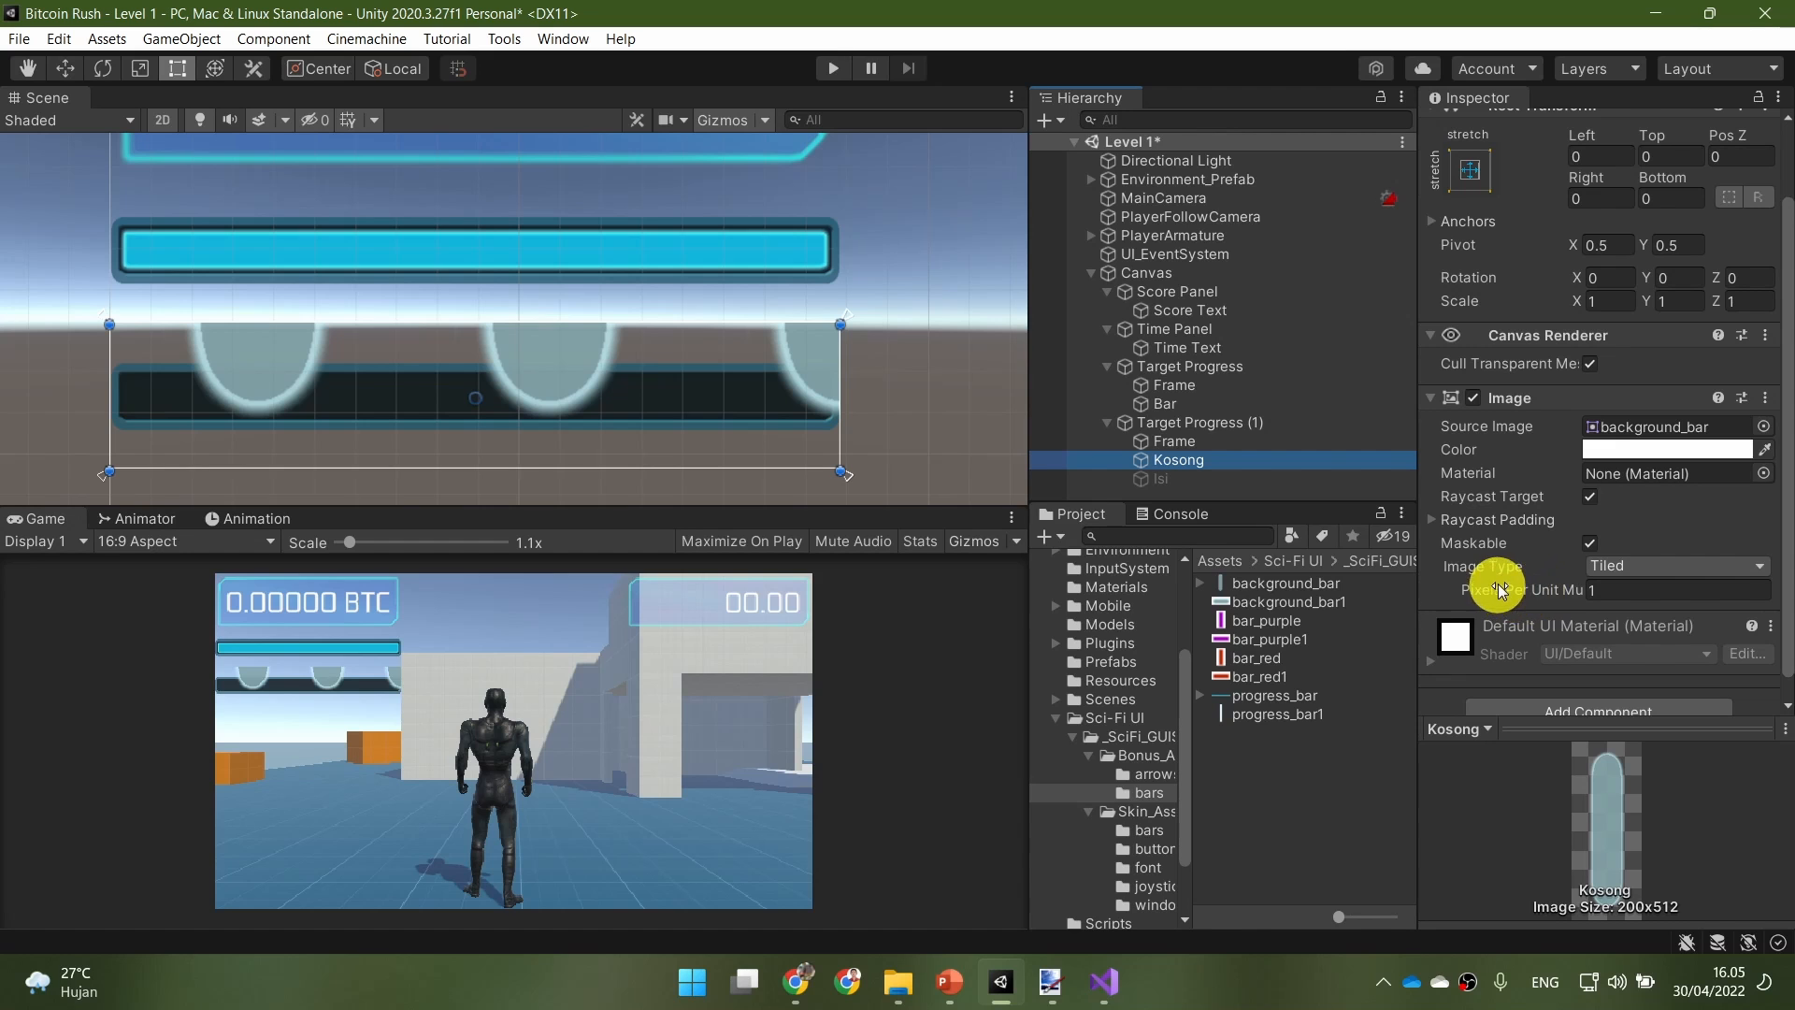
left_click_drag(1509, 596, 1696, 610)
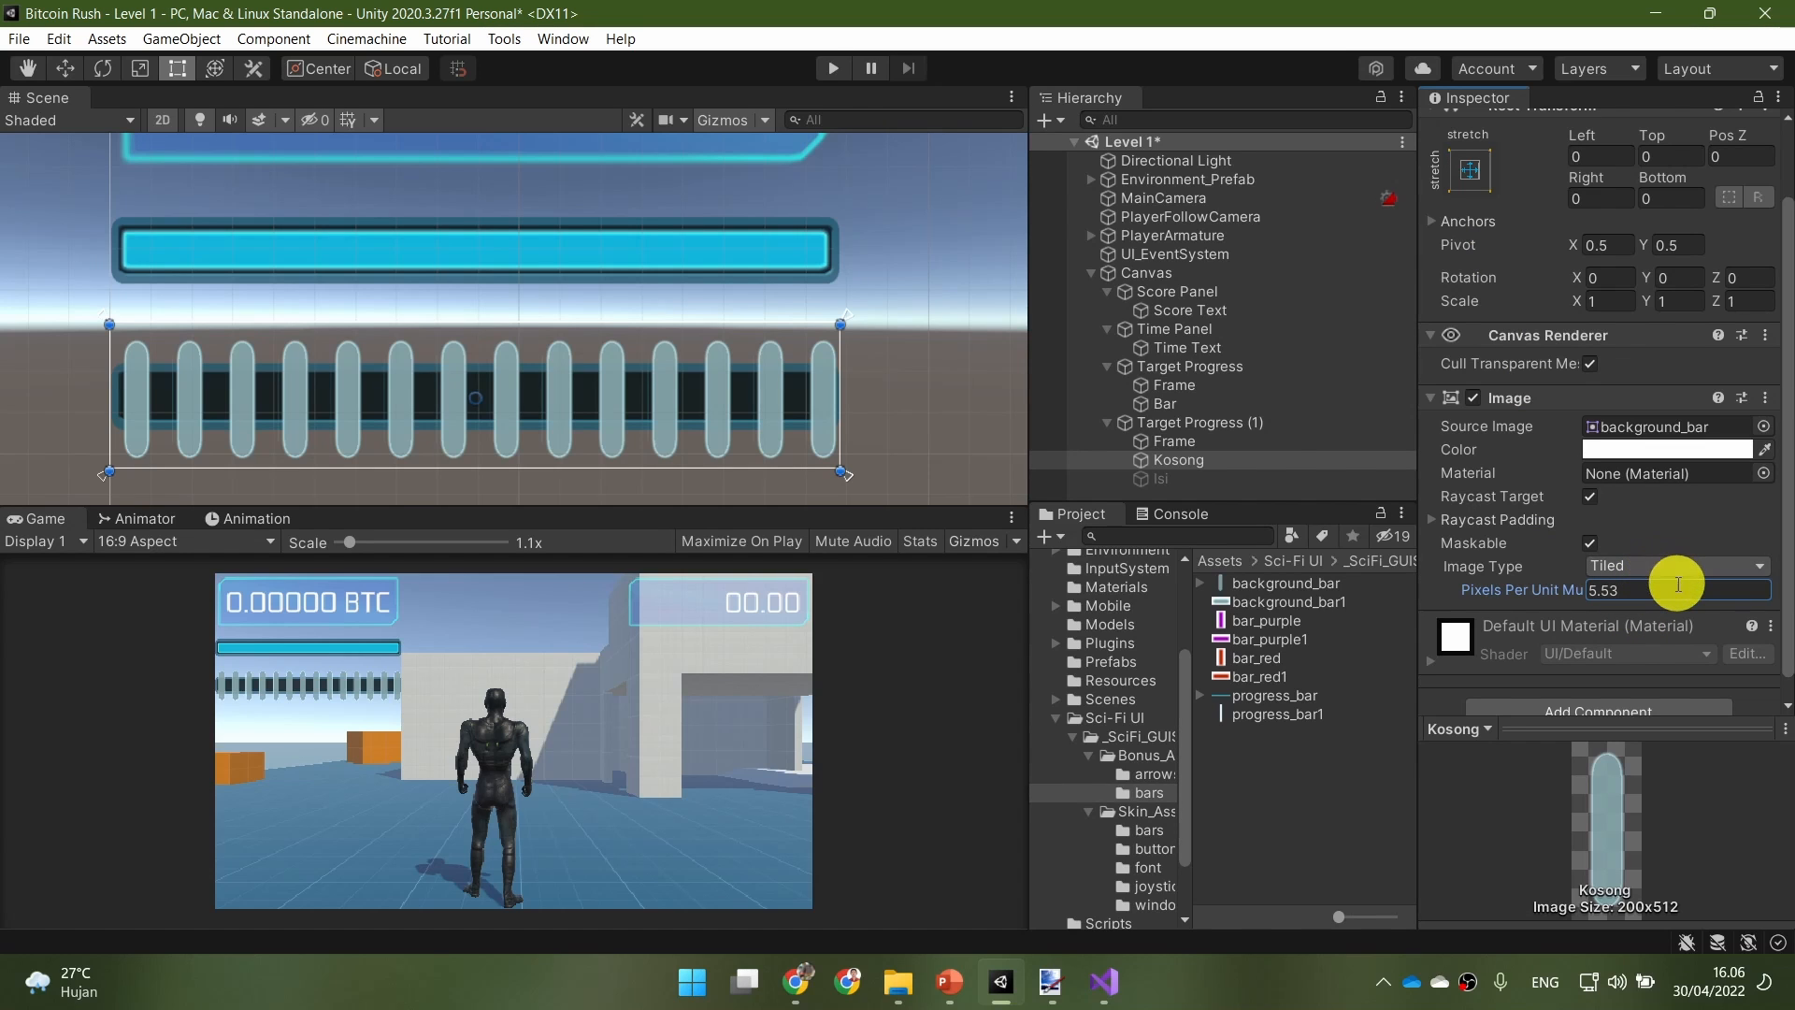
Step: Reactivate the Isi object and set its image type to Tiled
left_click(1330, 479)
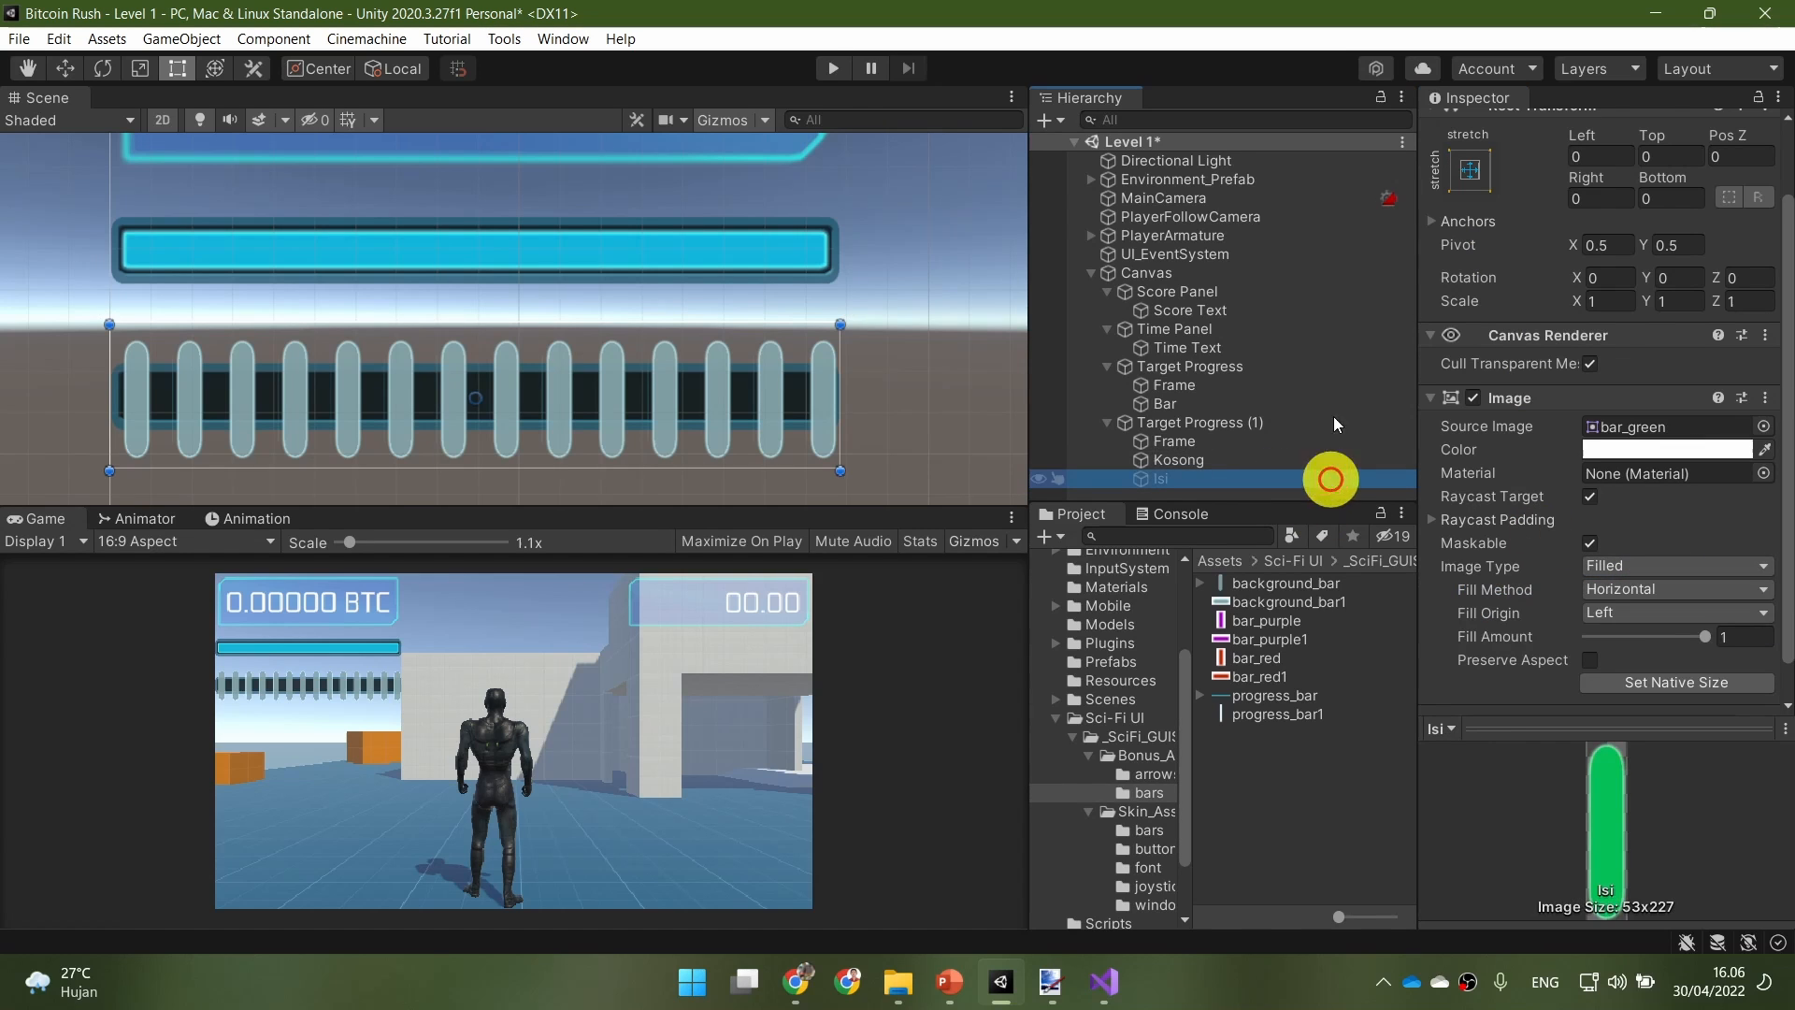
scroll(1515, 169, "up", 2)
left_click(1477, 133)
scroll(1618, 517, "down", 3)
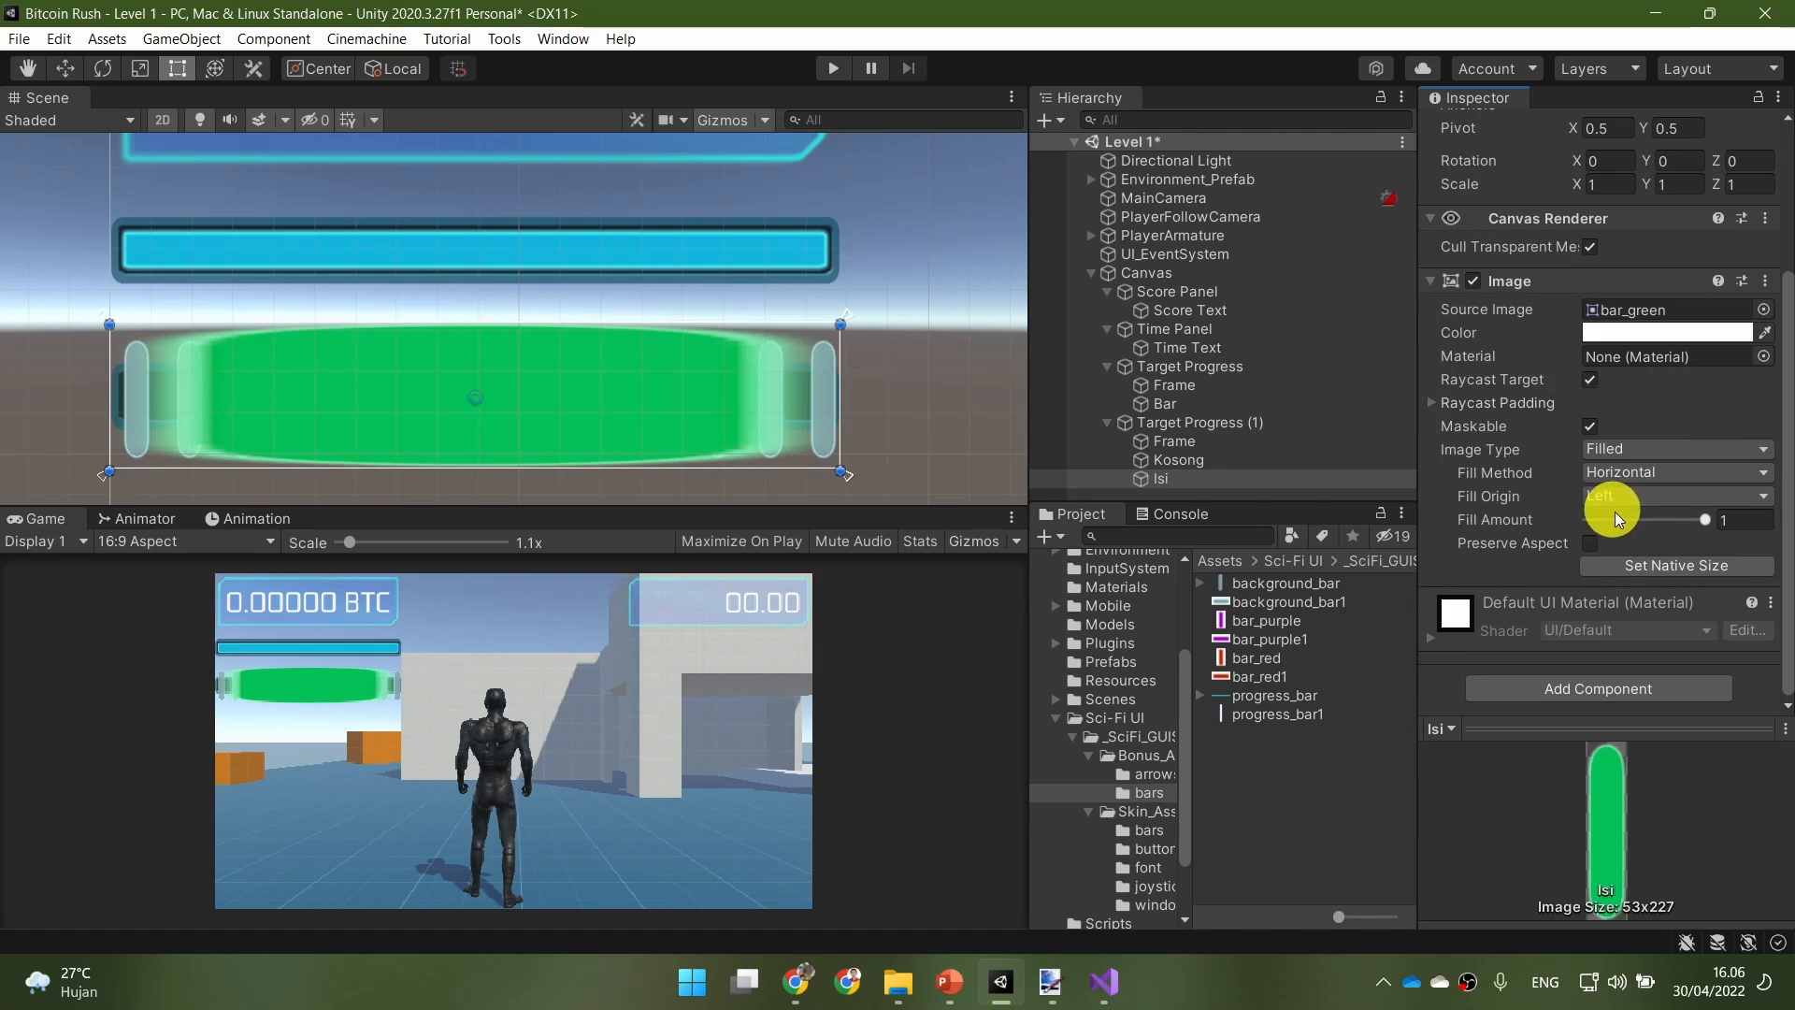
left_click(1672, 447)
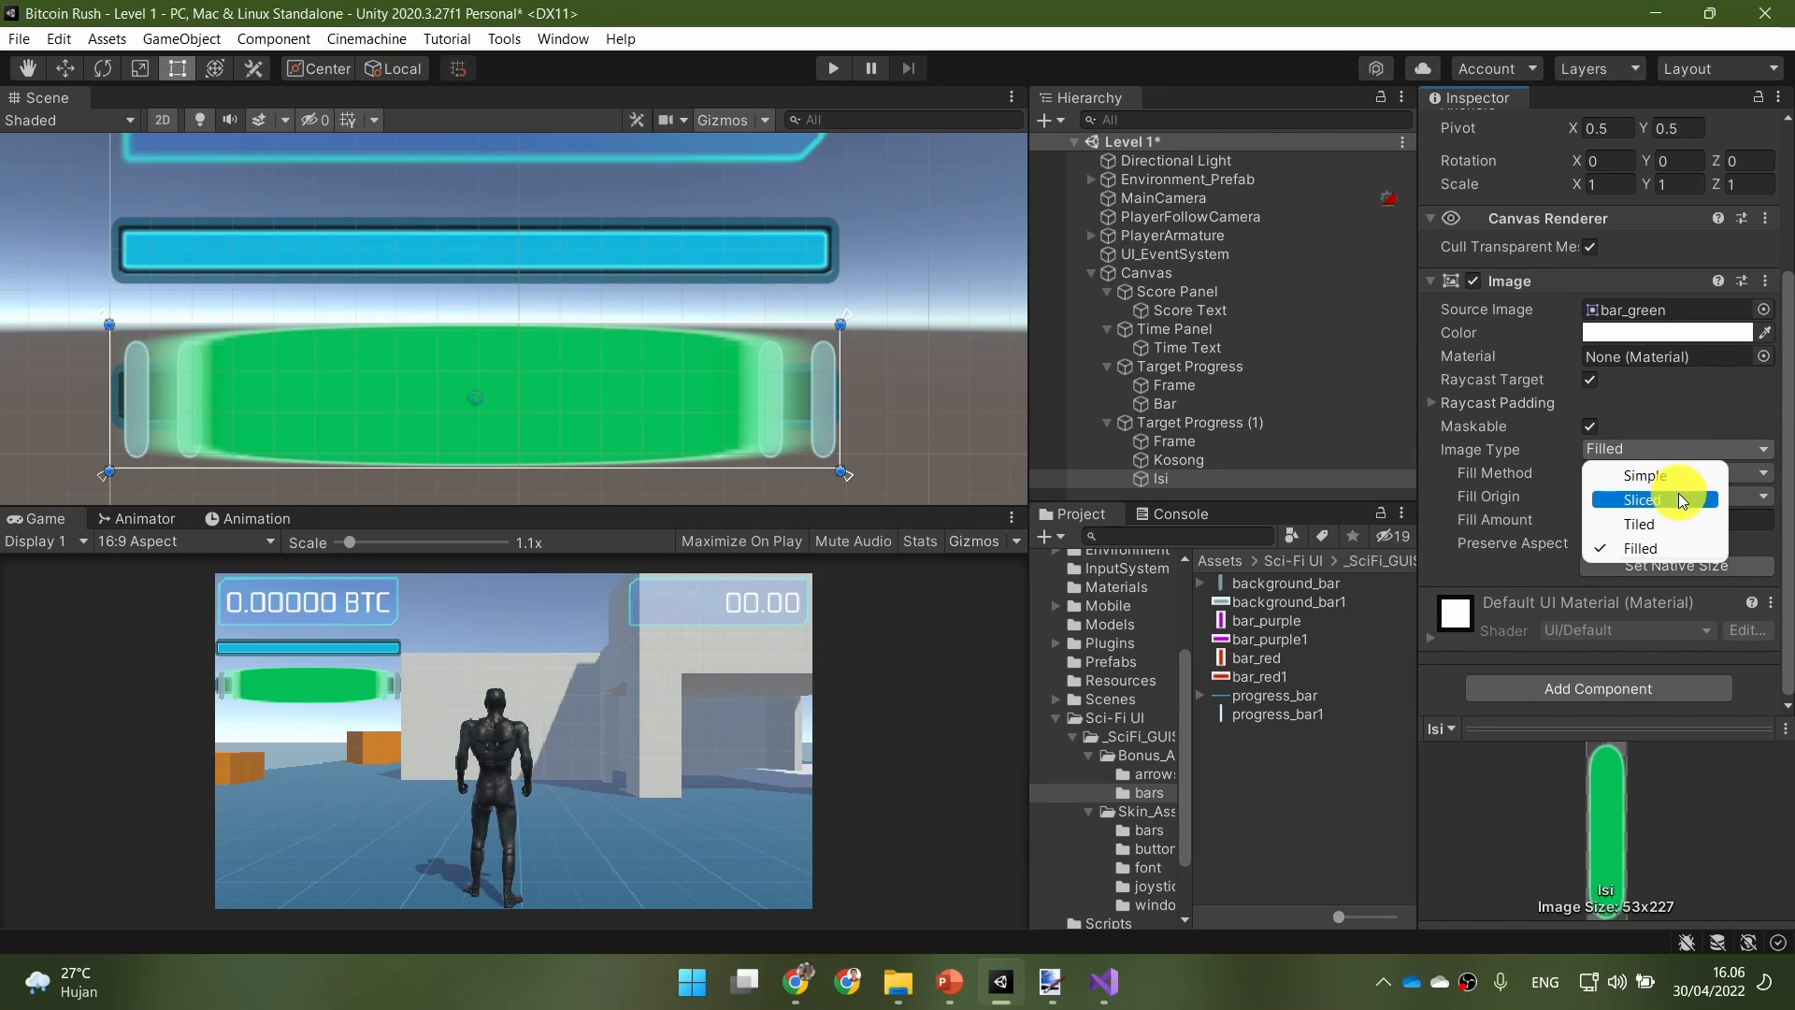
left_click(1680, 520)
Step: Look through the arrow and bar asset folders and the sprites available as the Isi image's source
left_click(1158, 776)
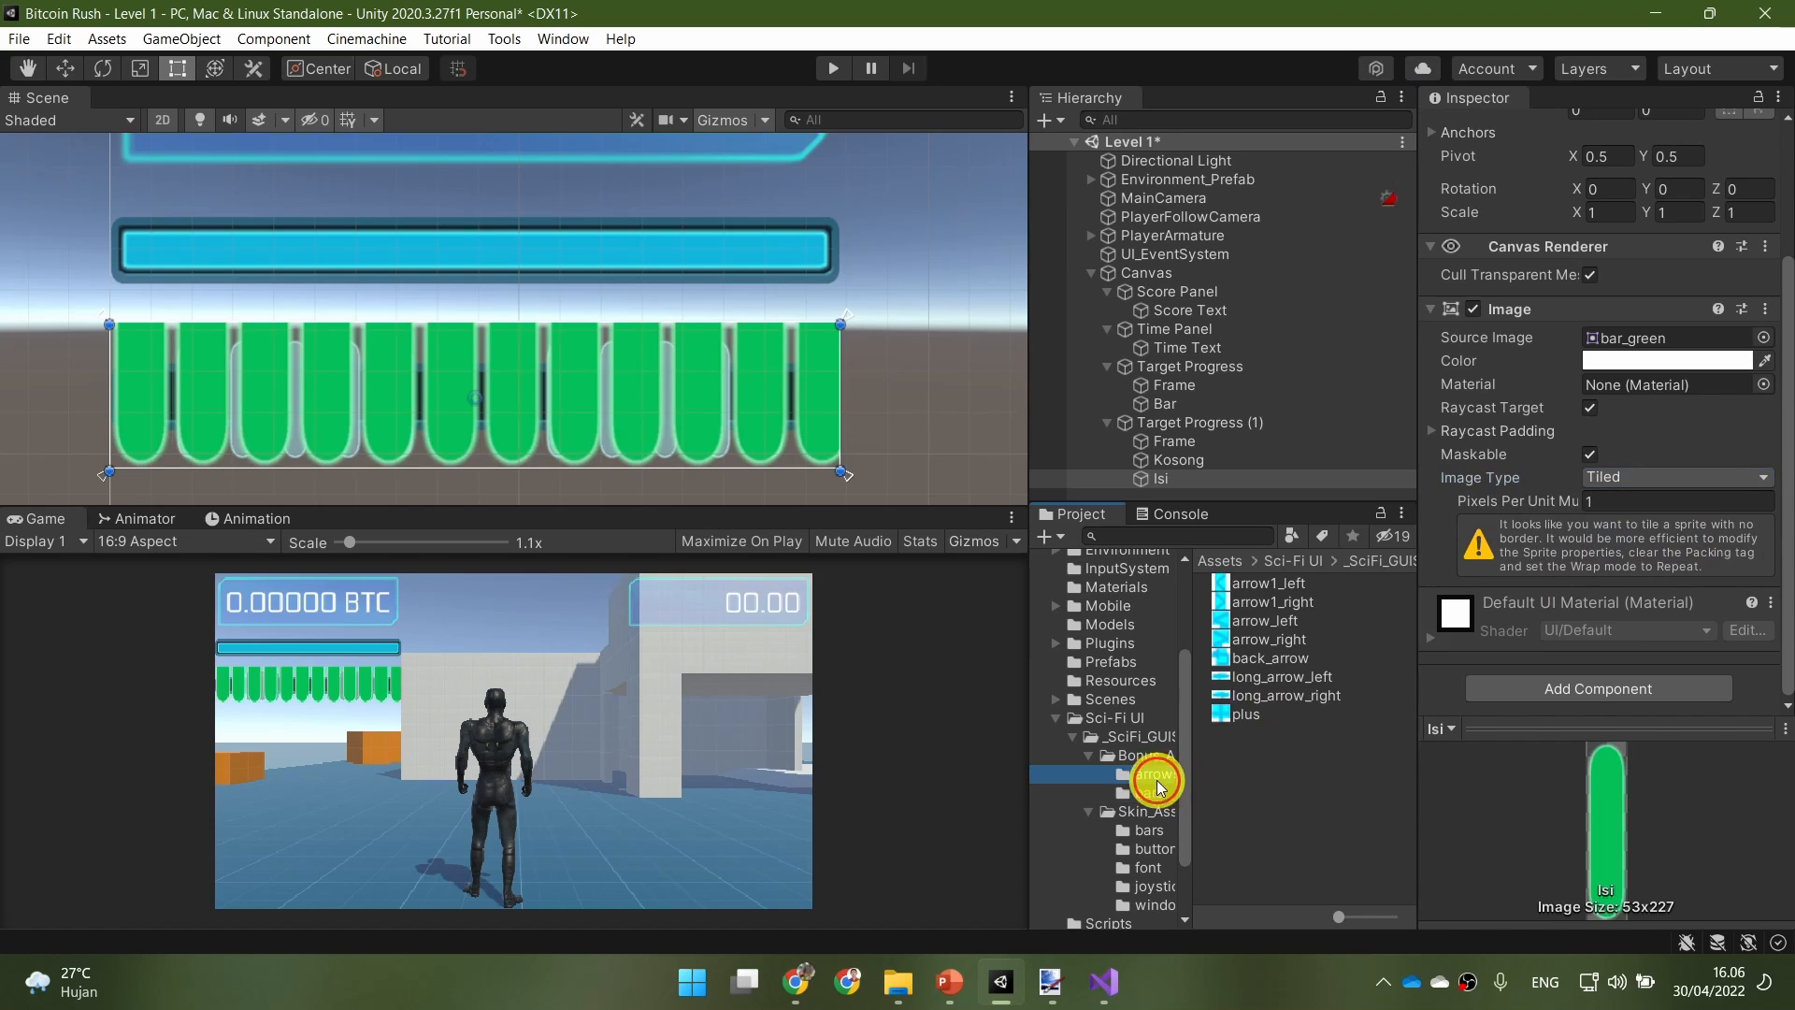
left_click(1154, 793)
left_click(1155, 846)
left_click(1150, 835)
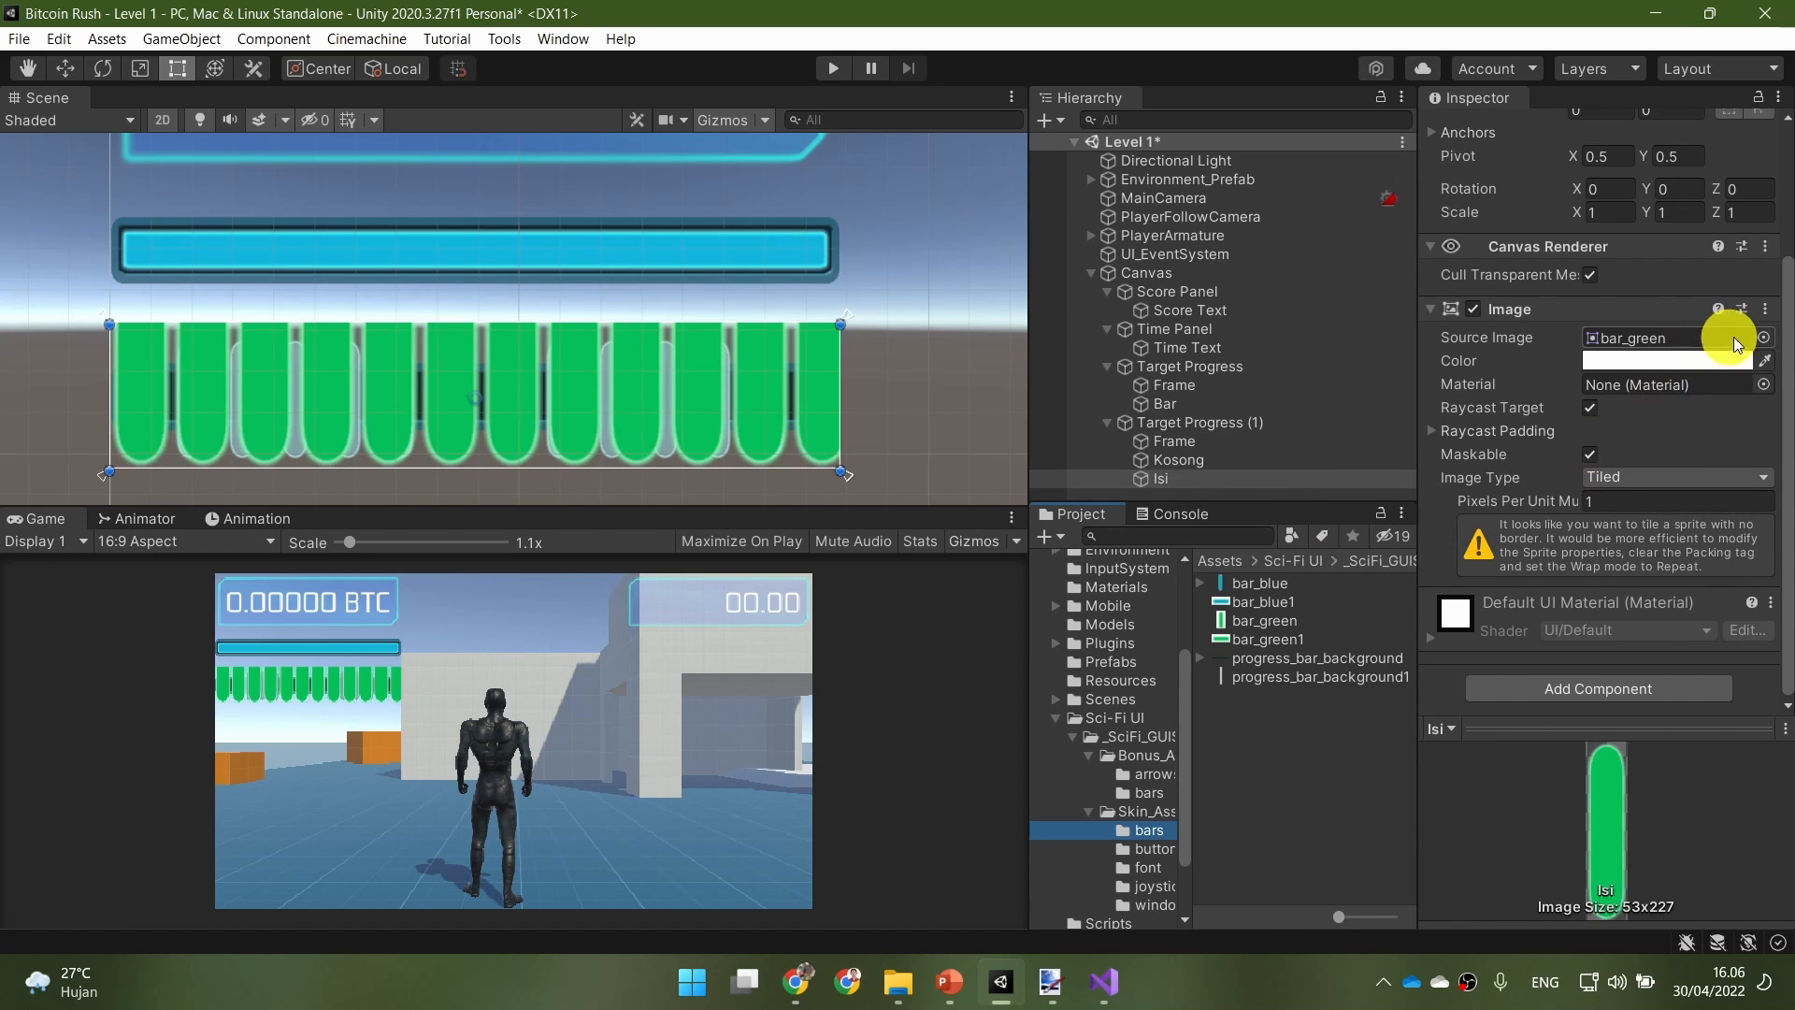
left_click(1764, 337)
scroll(1674, 569, "up", 2)
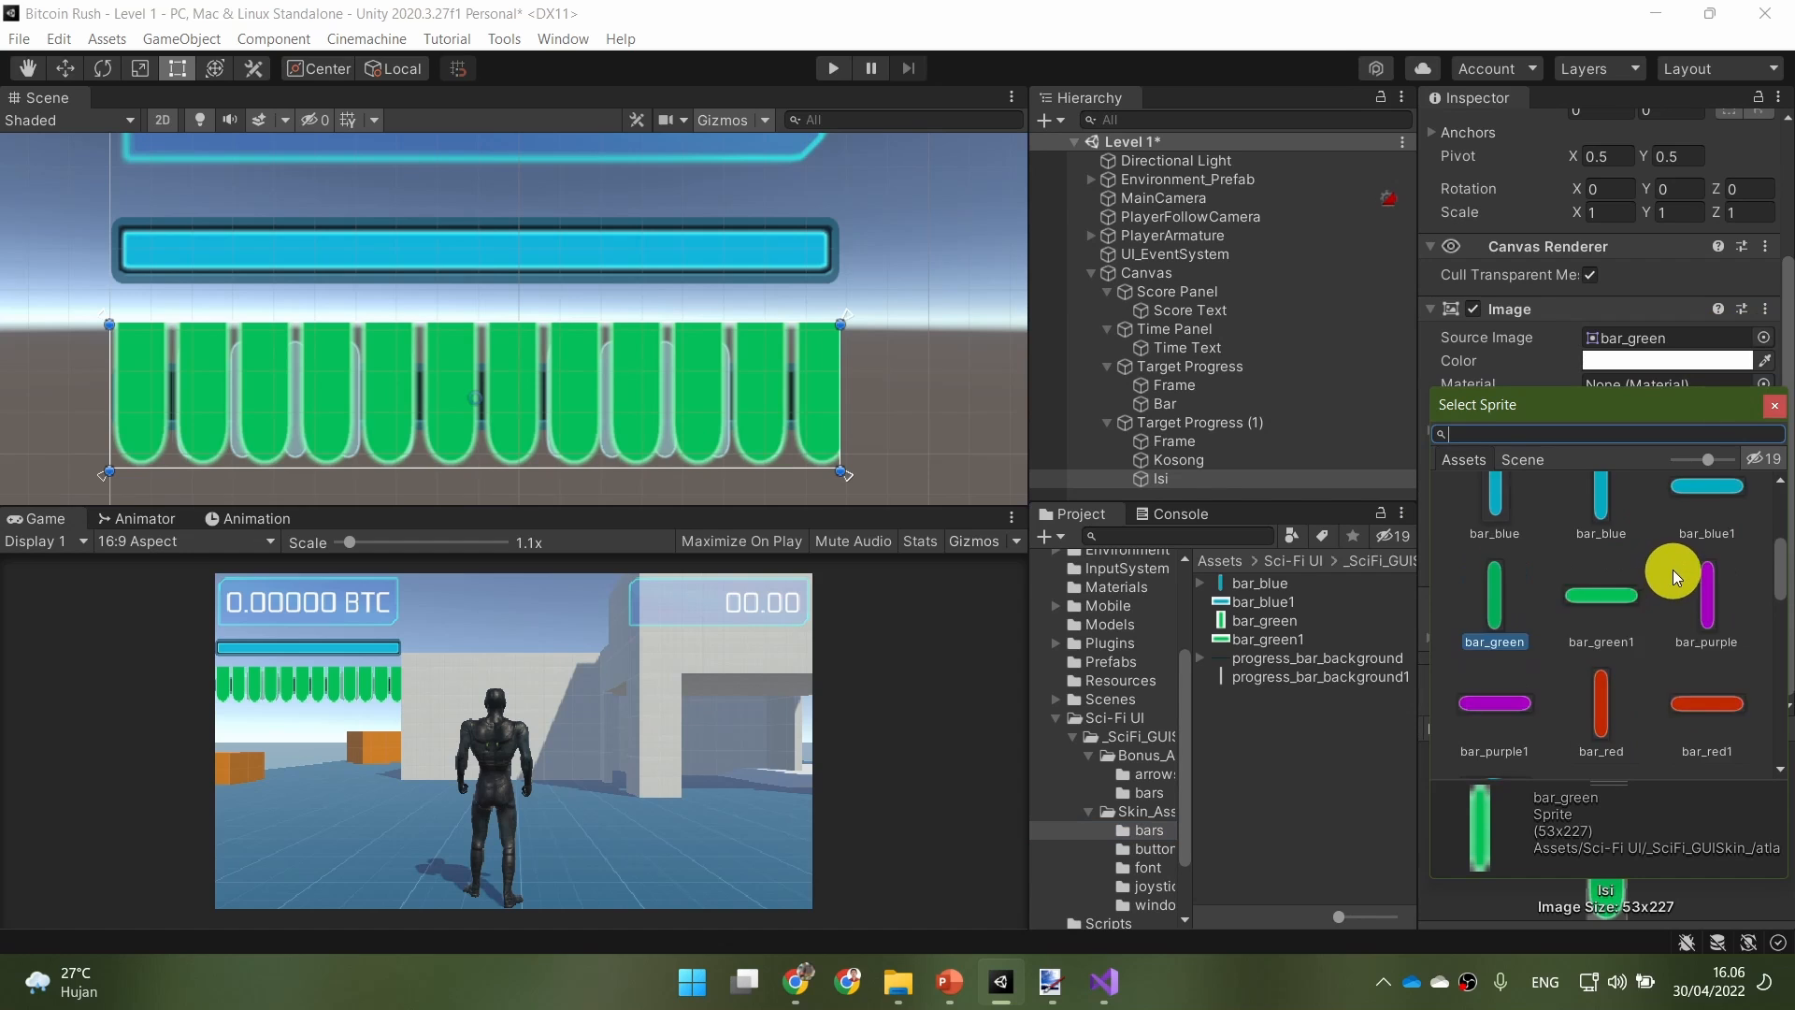
scroll(1674, 569, "up", 1)
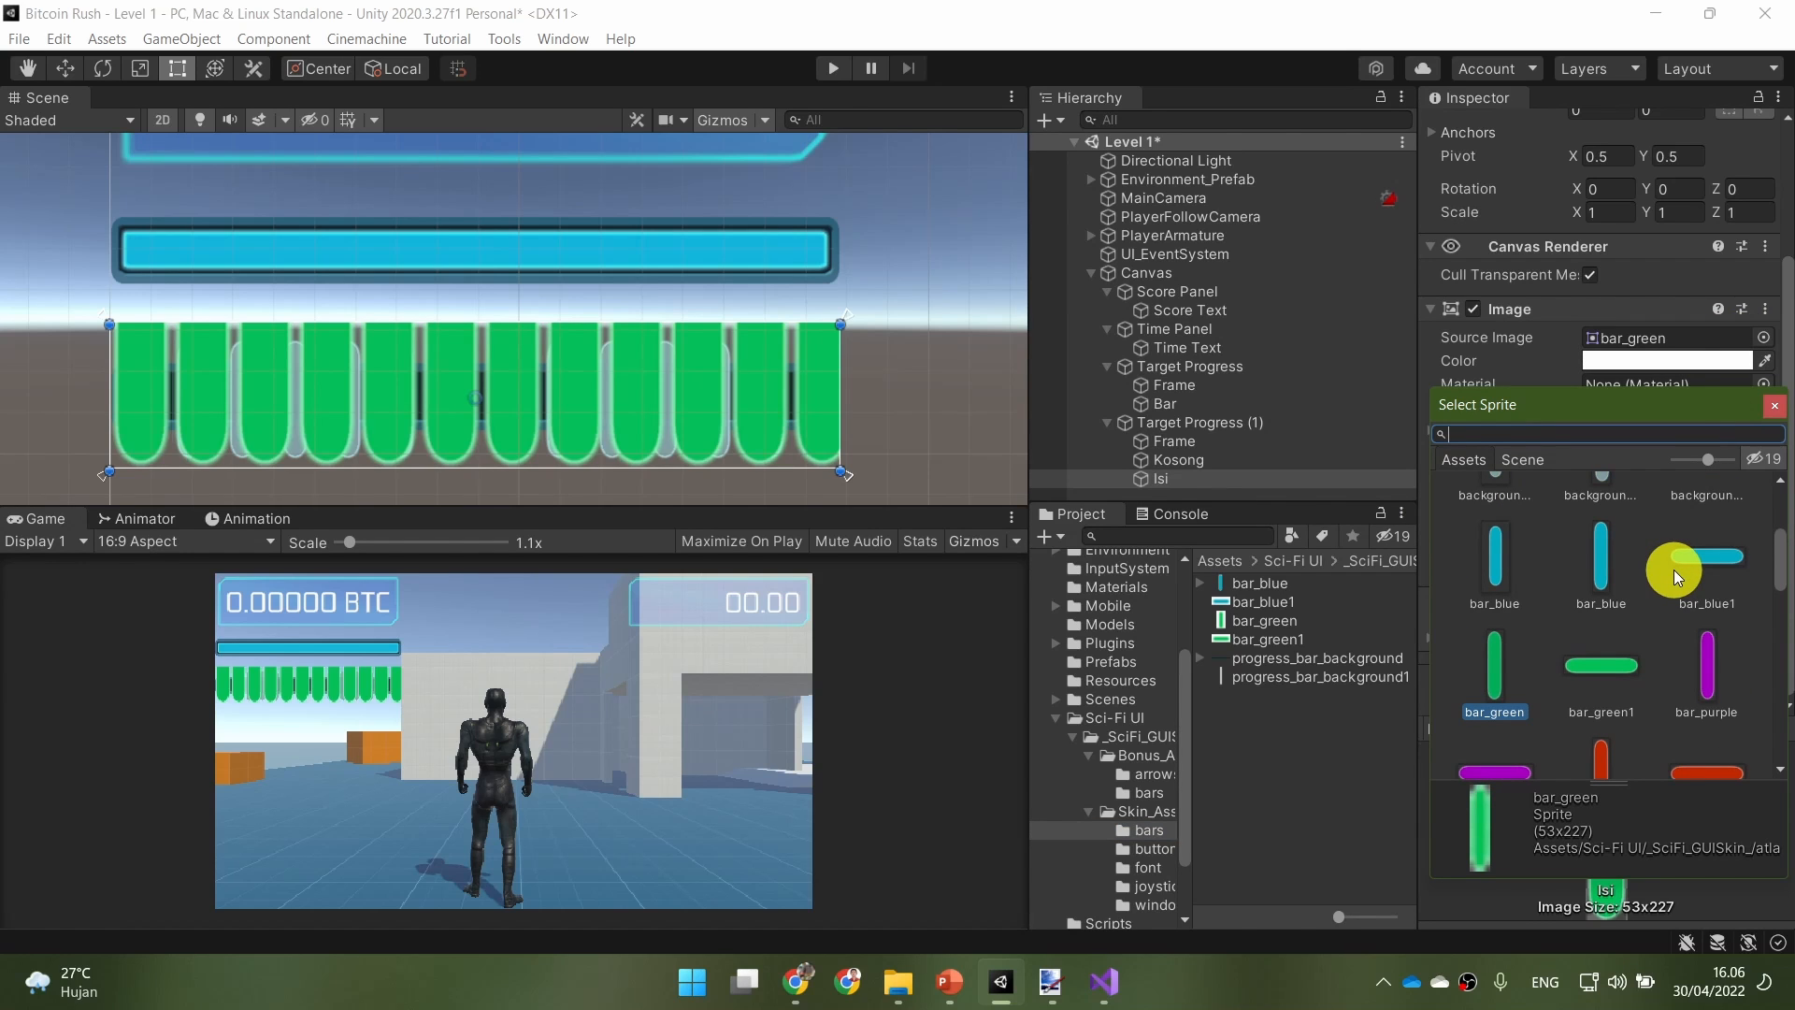
scroll(1674, 570, "up", 3)
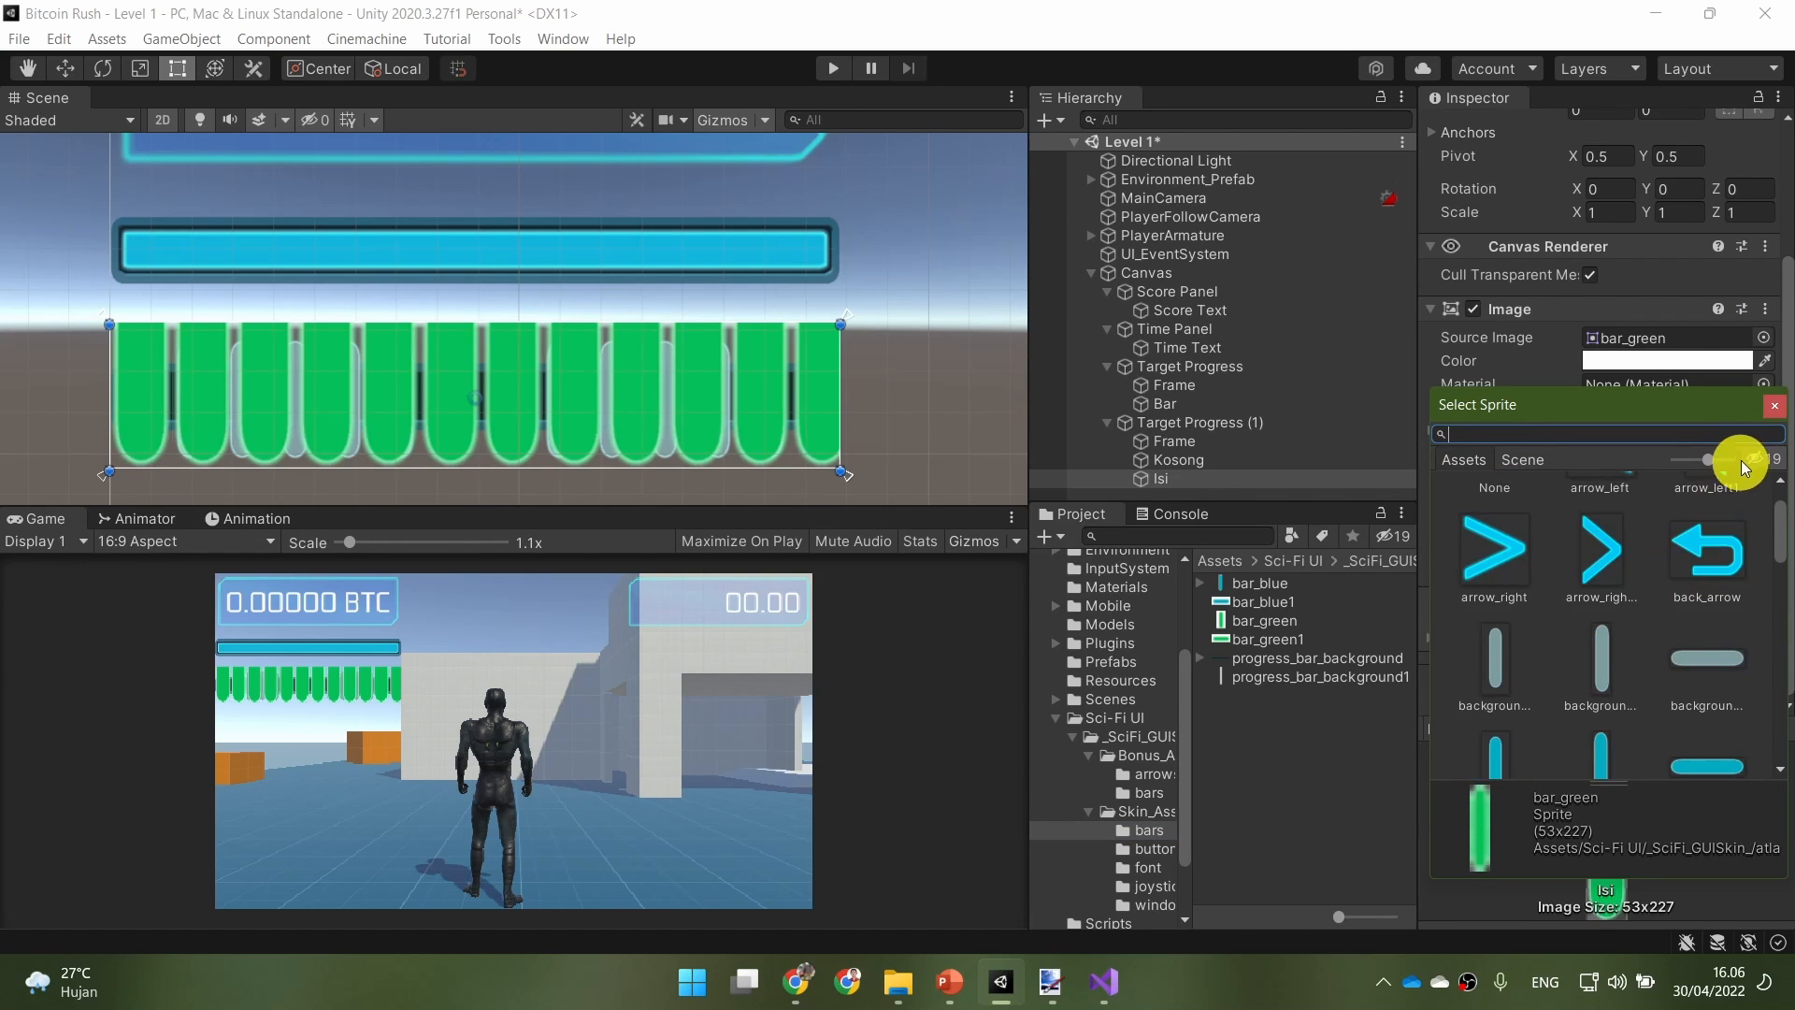
left_click(1777, 418)
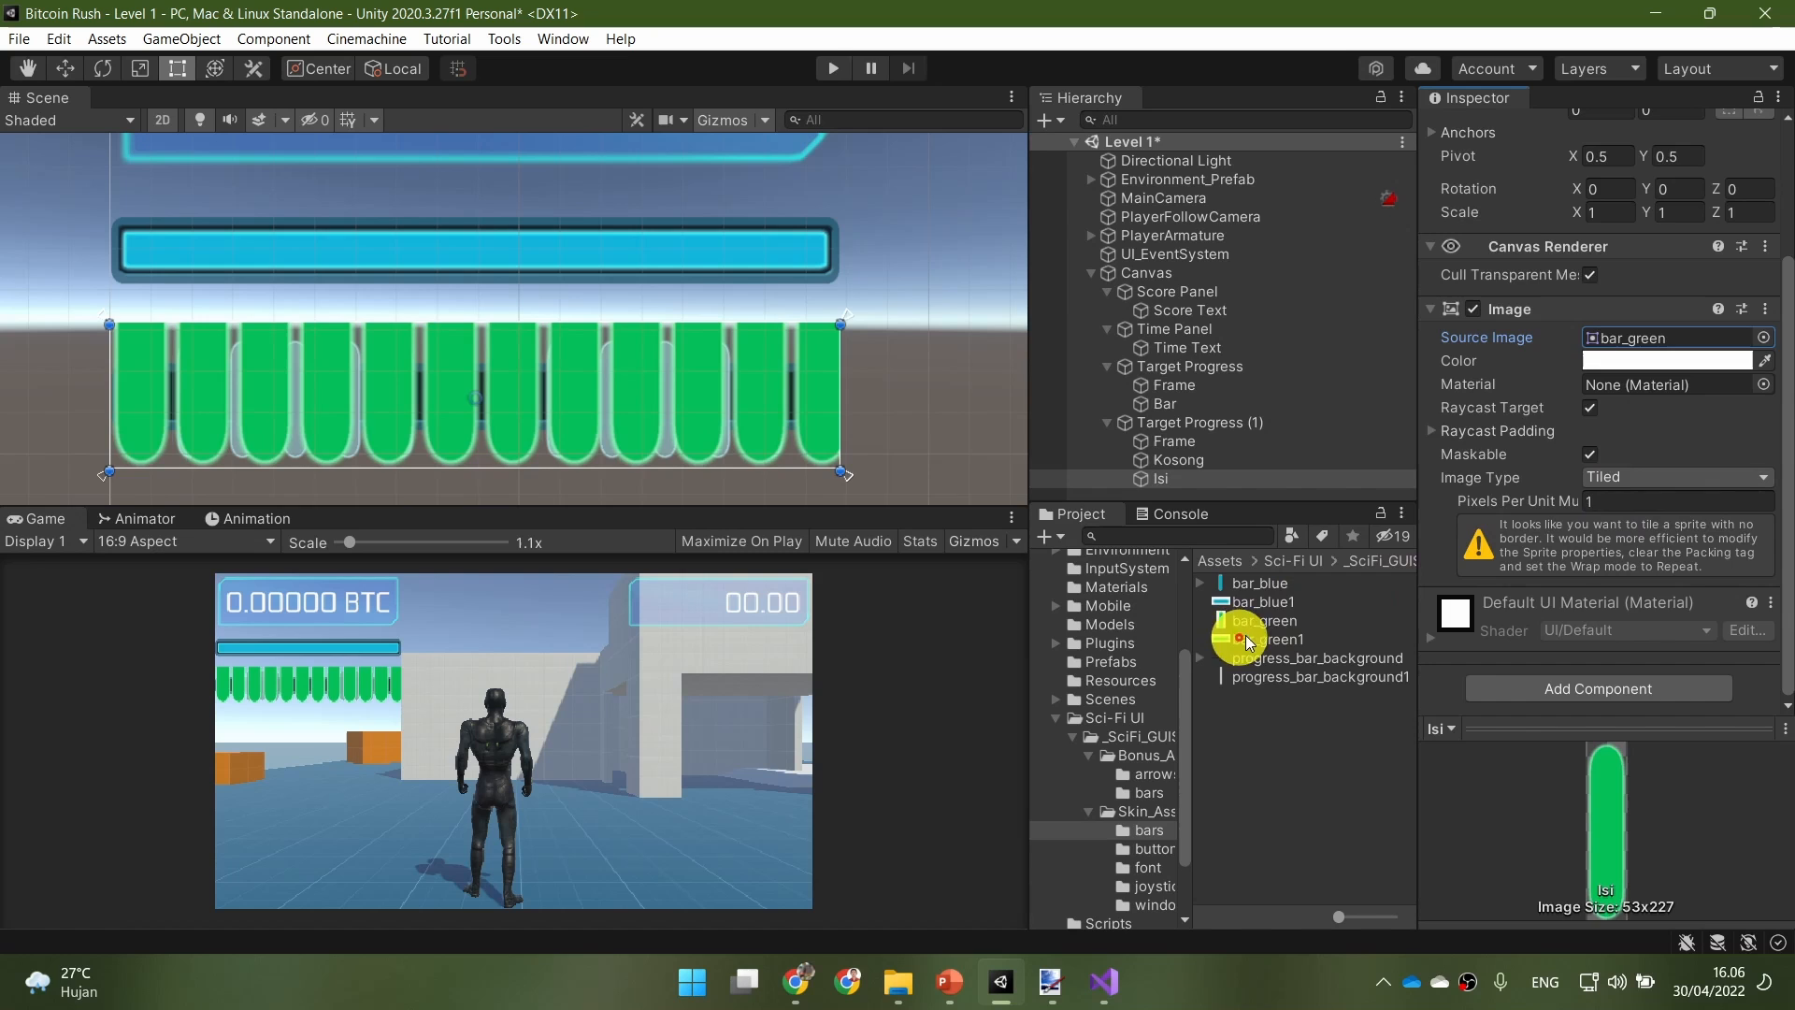
Step: Examine the bar_green texture's import settings and compare the image settings of Isi and Kosong
left_click(1311, 617)
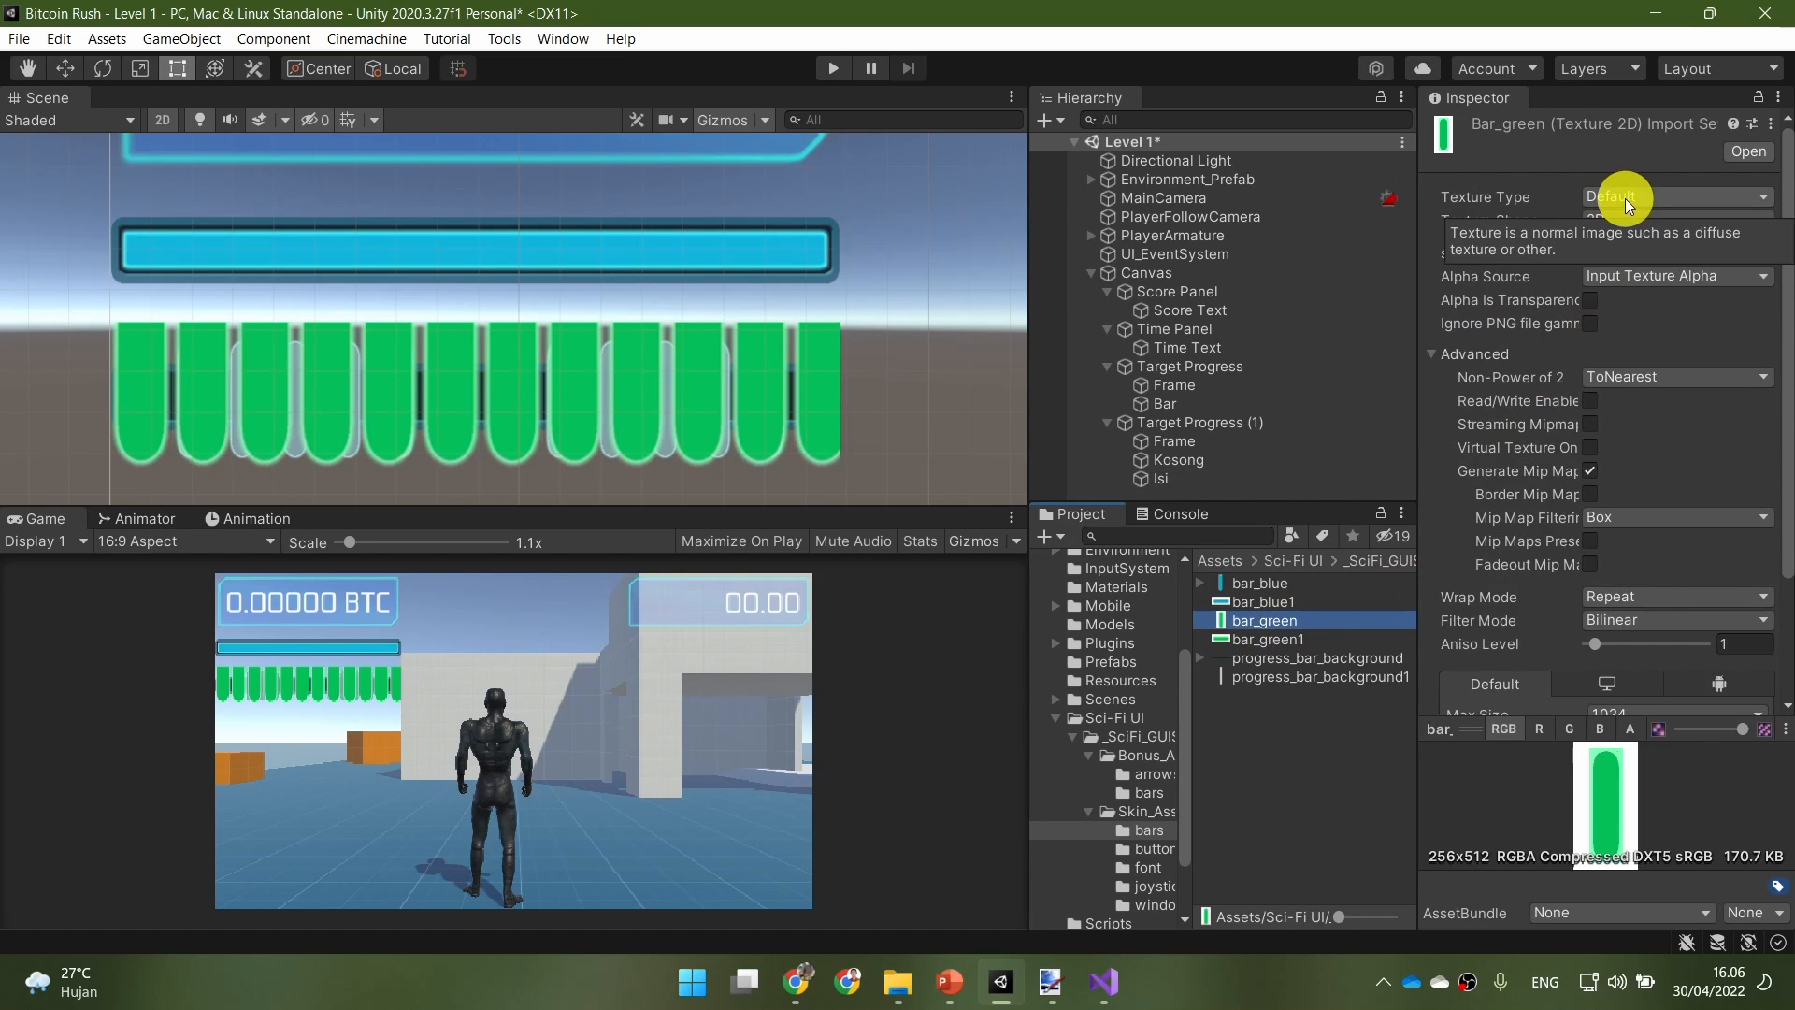
scroll(1523, 406, "down", 3)
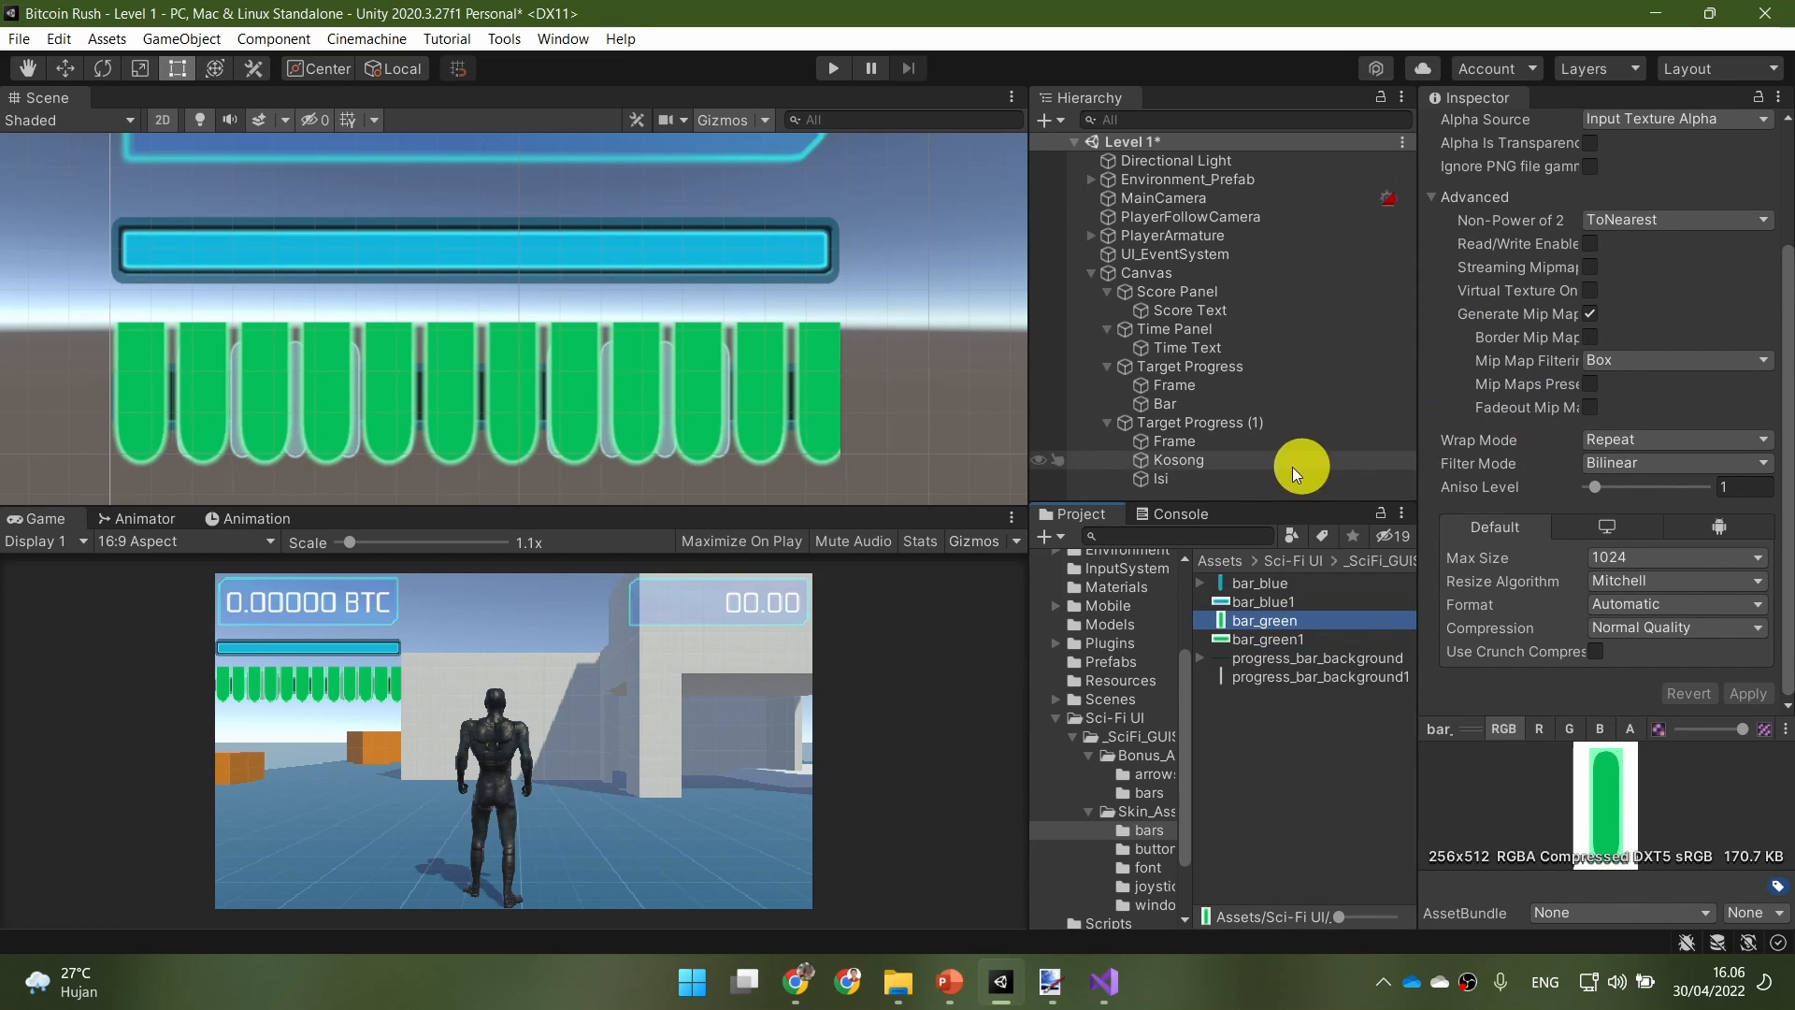
left_click(1258, 485)
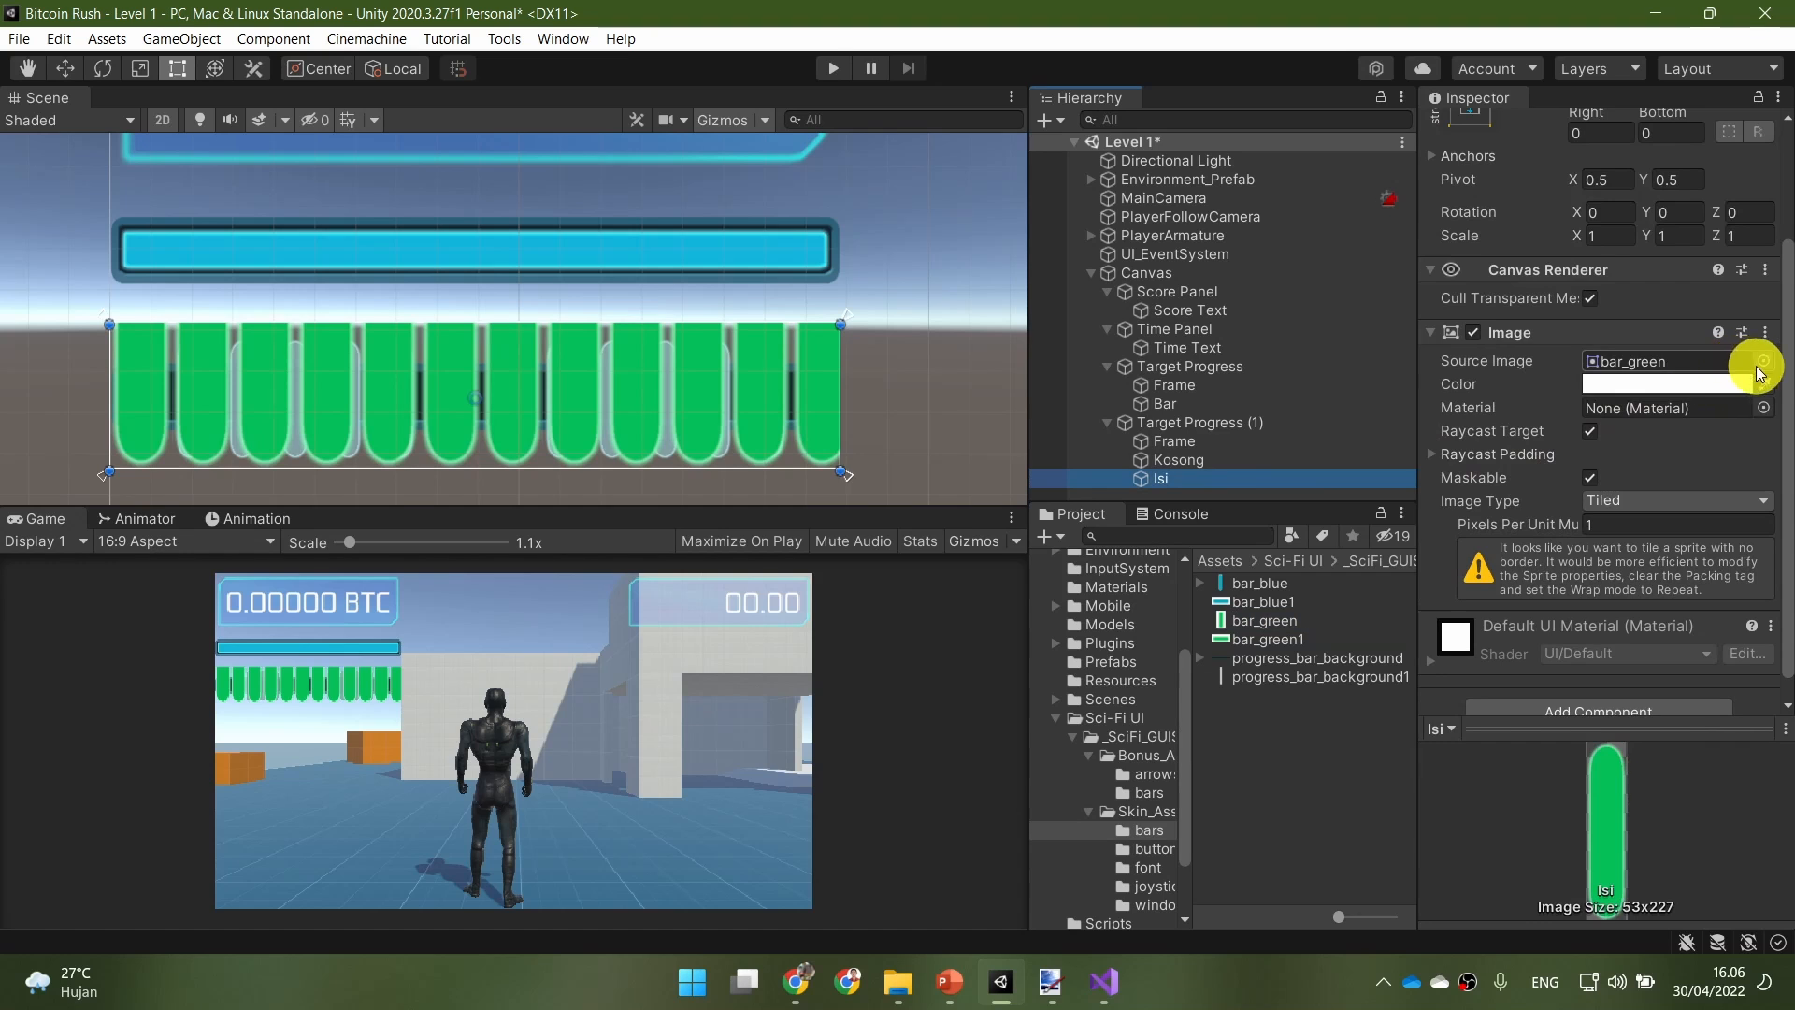
left_click(1303, 458)
left_click_drag(1306, 634, 1320, 608)
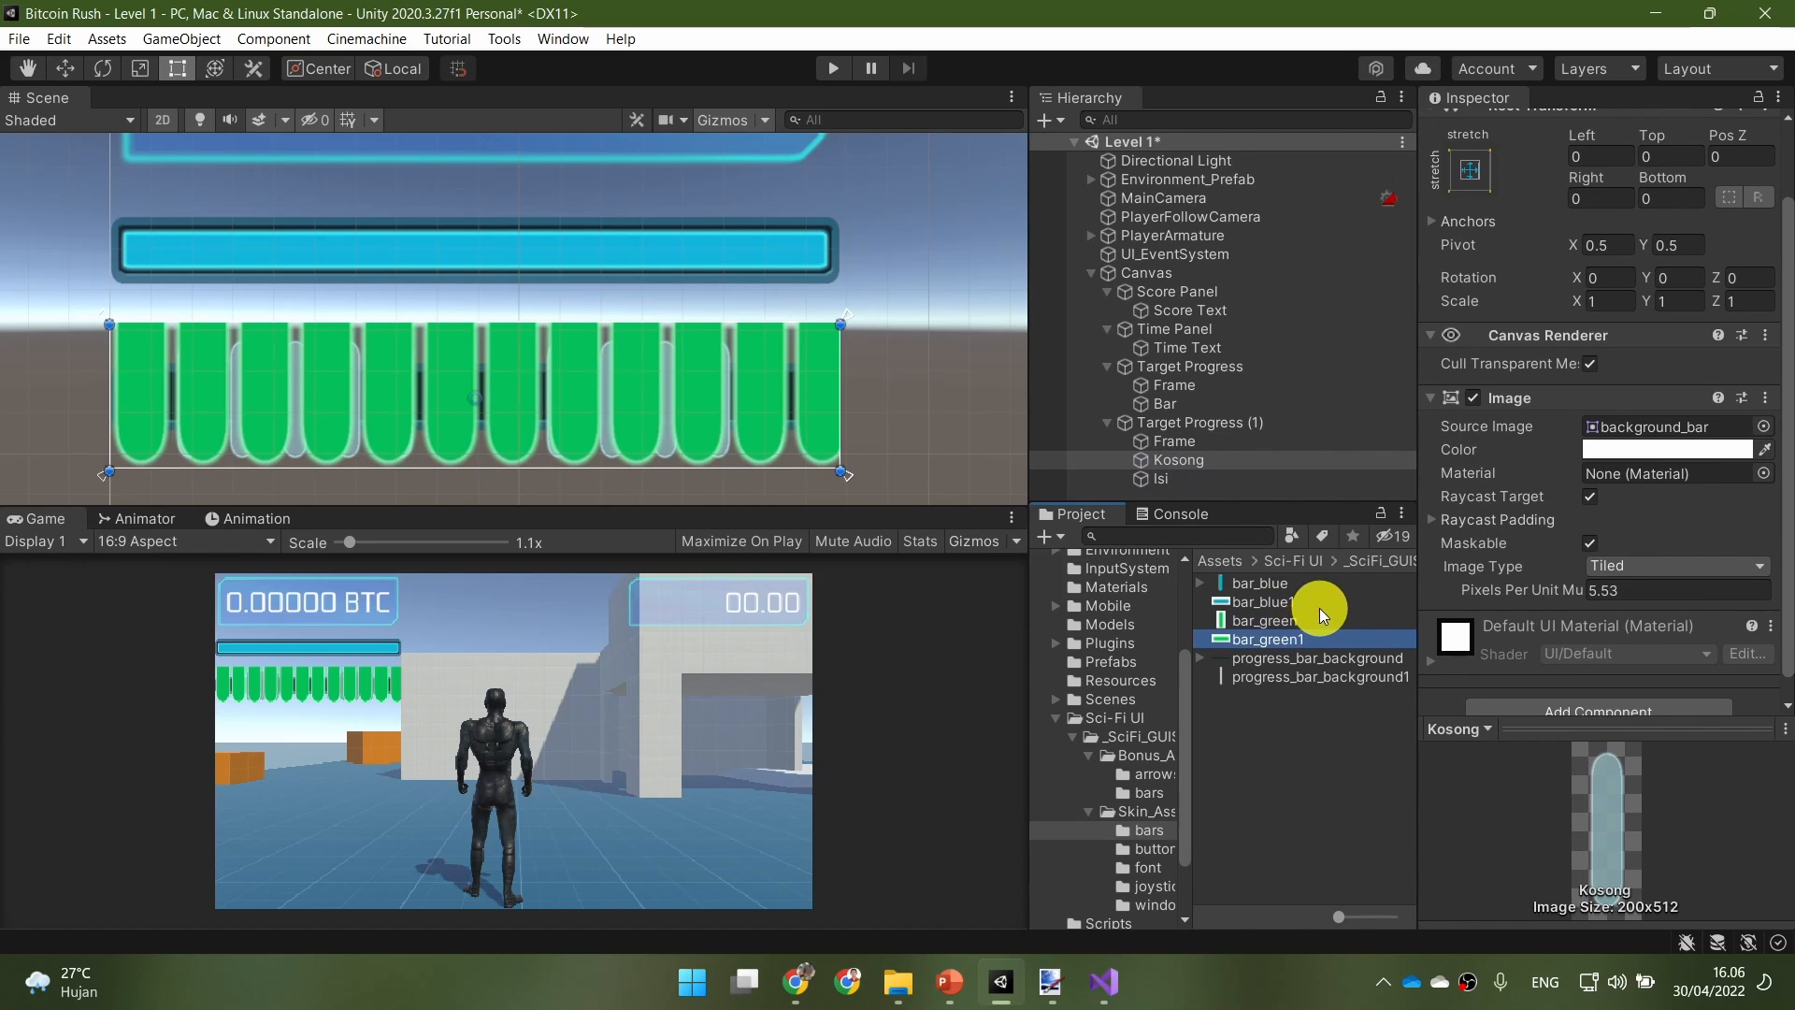
left_click(1327, 658)
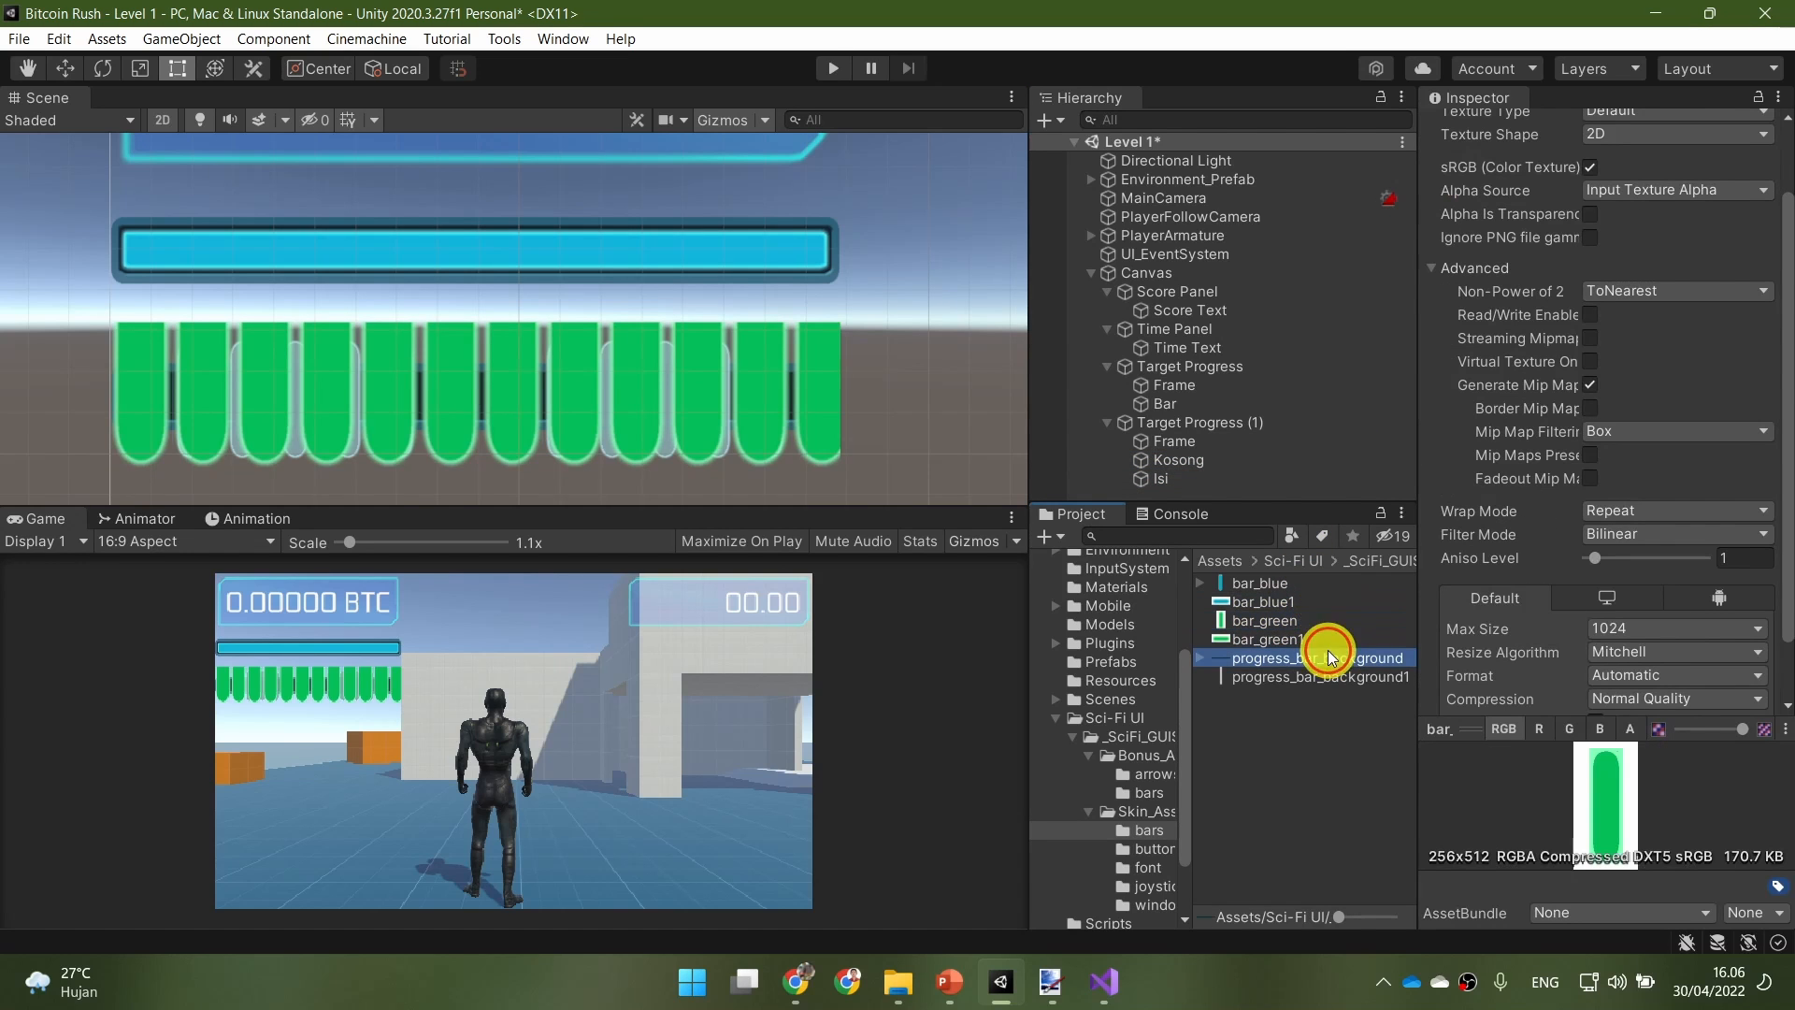
left_click(1152, 795)
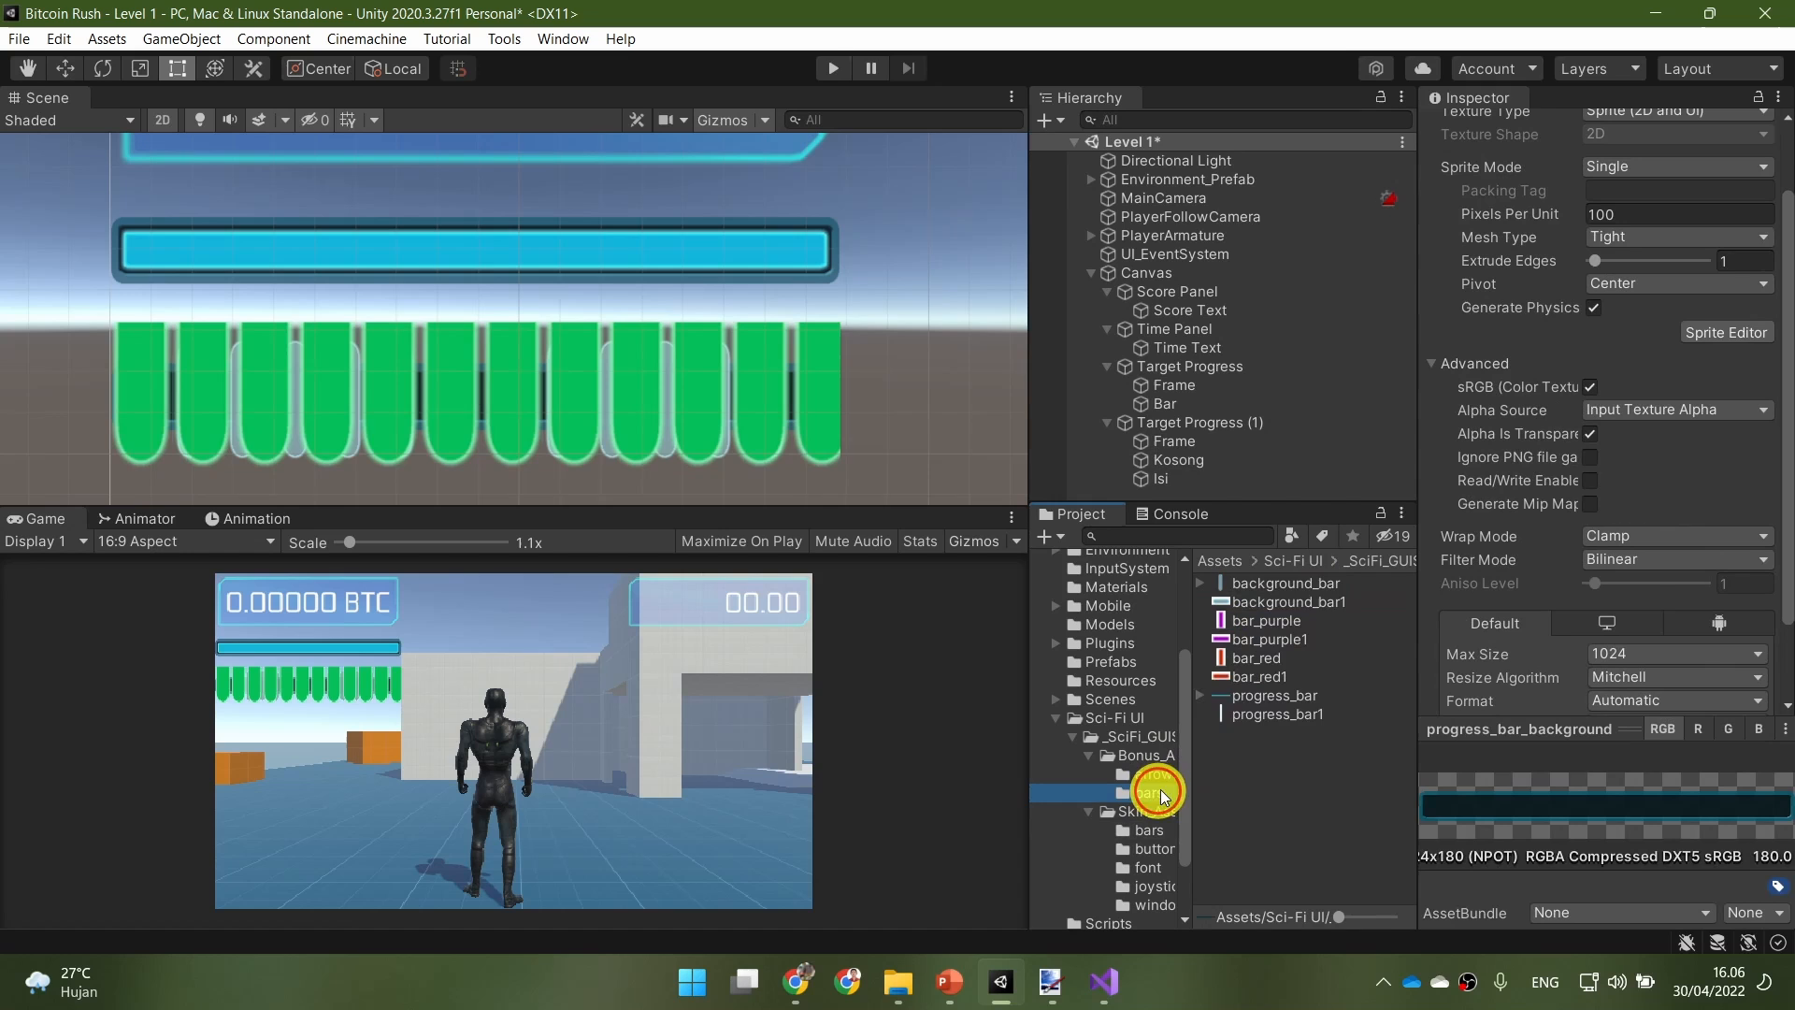
Step: Set the background_bar texture's type to Default and apply the import settings
left_click(1318, 584)
left_click(1635, 197)
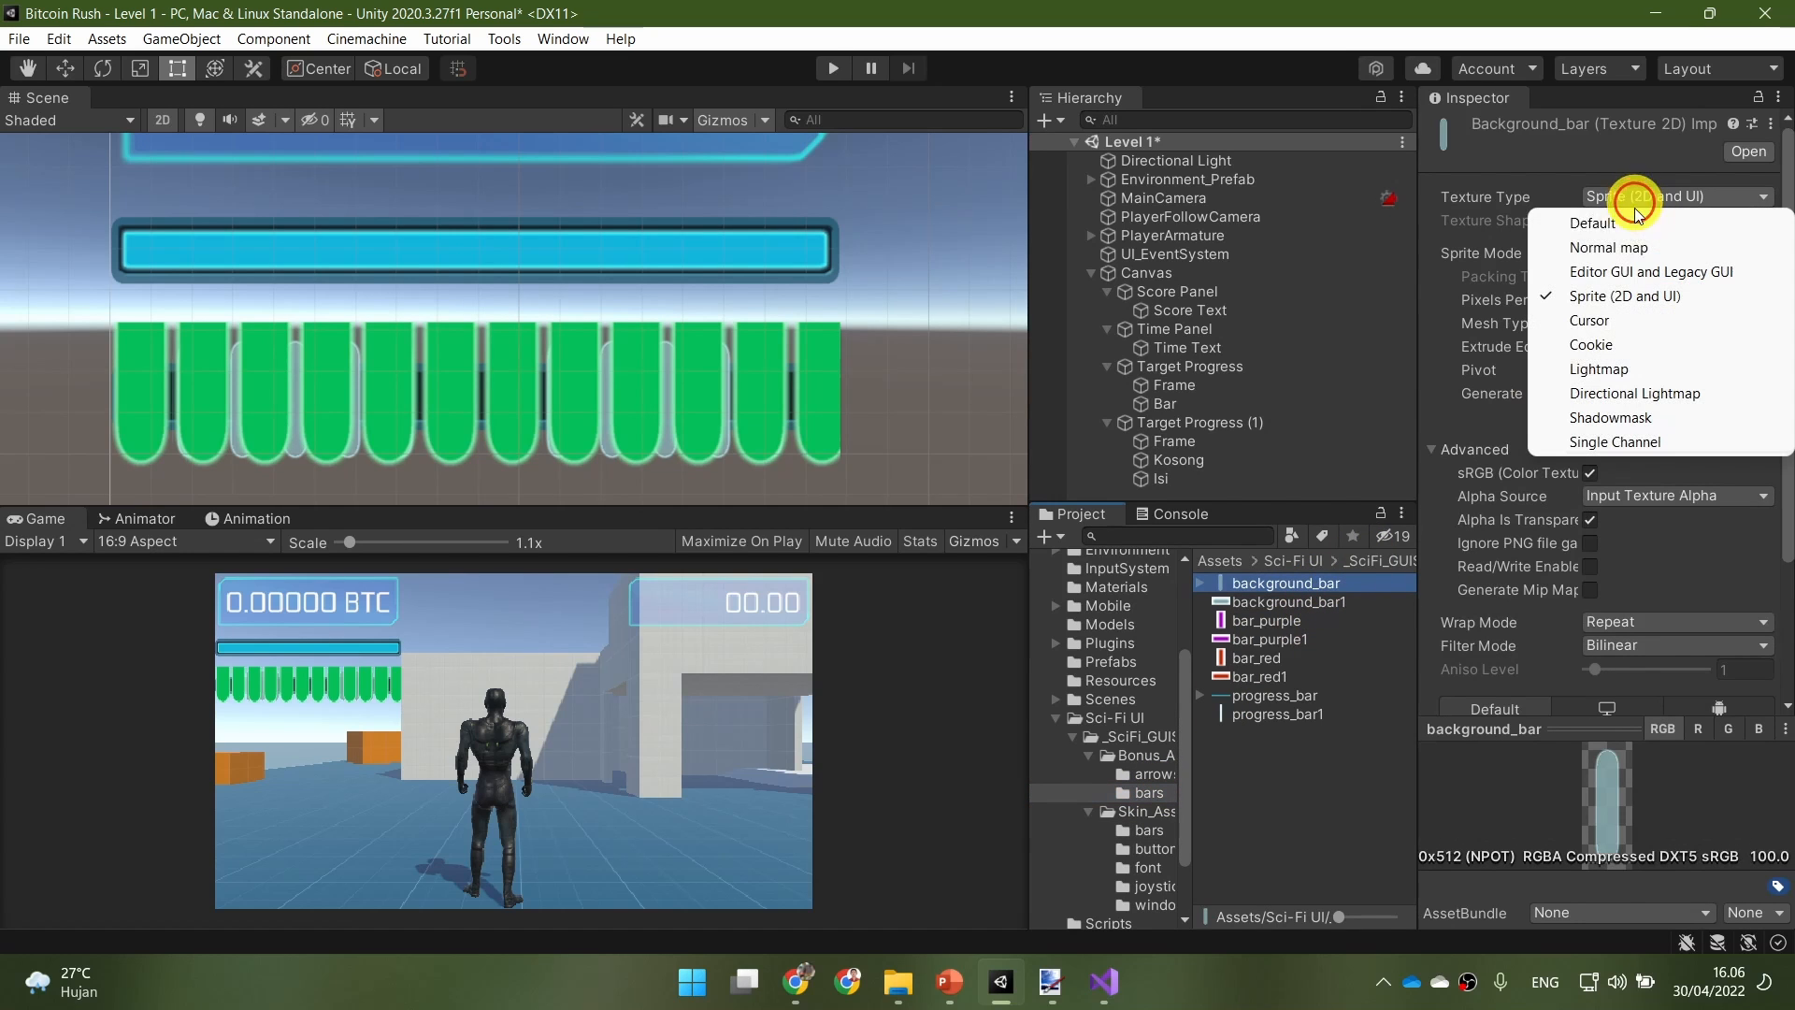
left_click(1638, 222)
scroll(1709, 591, "down", 3)
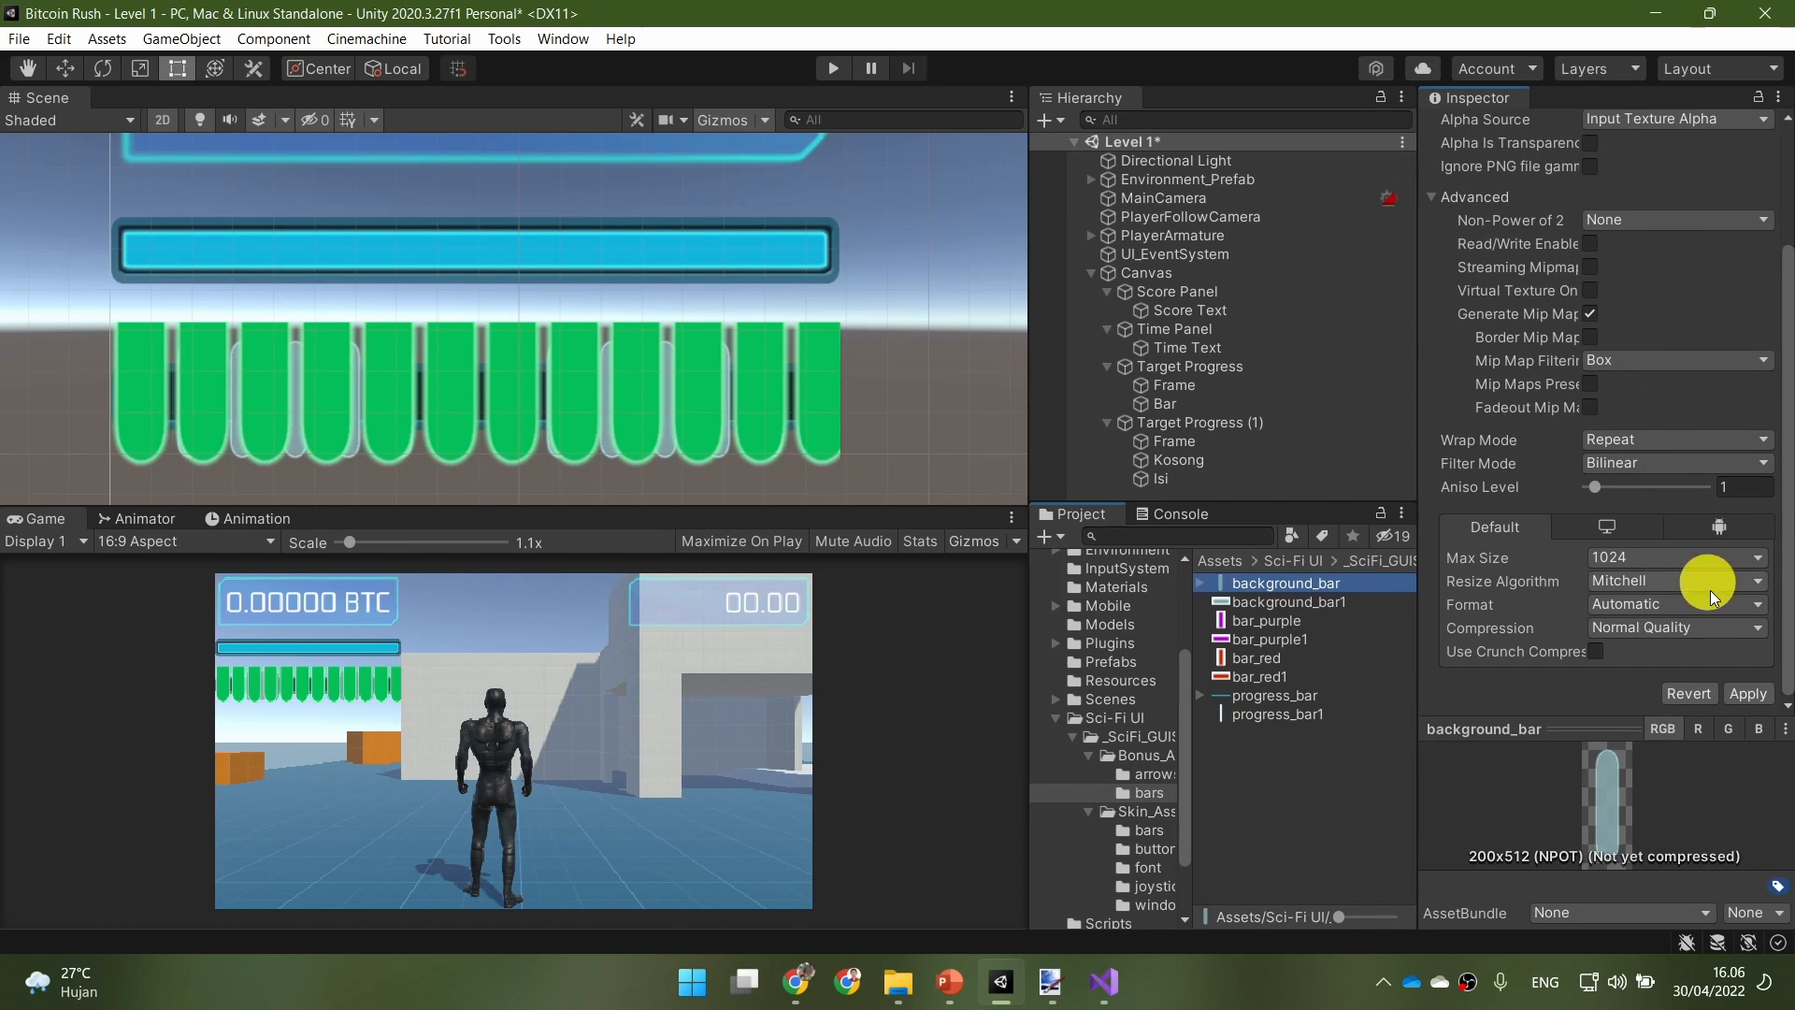
left_click(1747, 693)
Step: Assign the atlas background_bar sprite as the Kosong image's source
left_click(1255, 468)
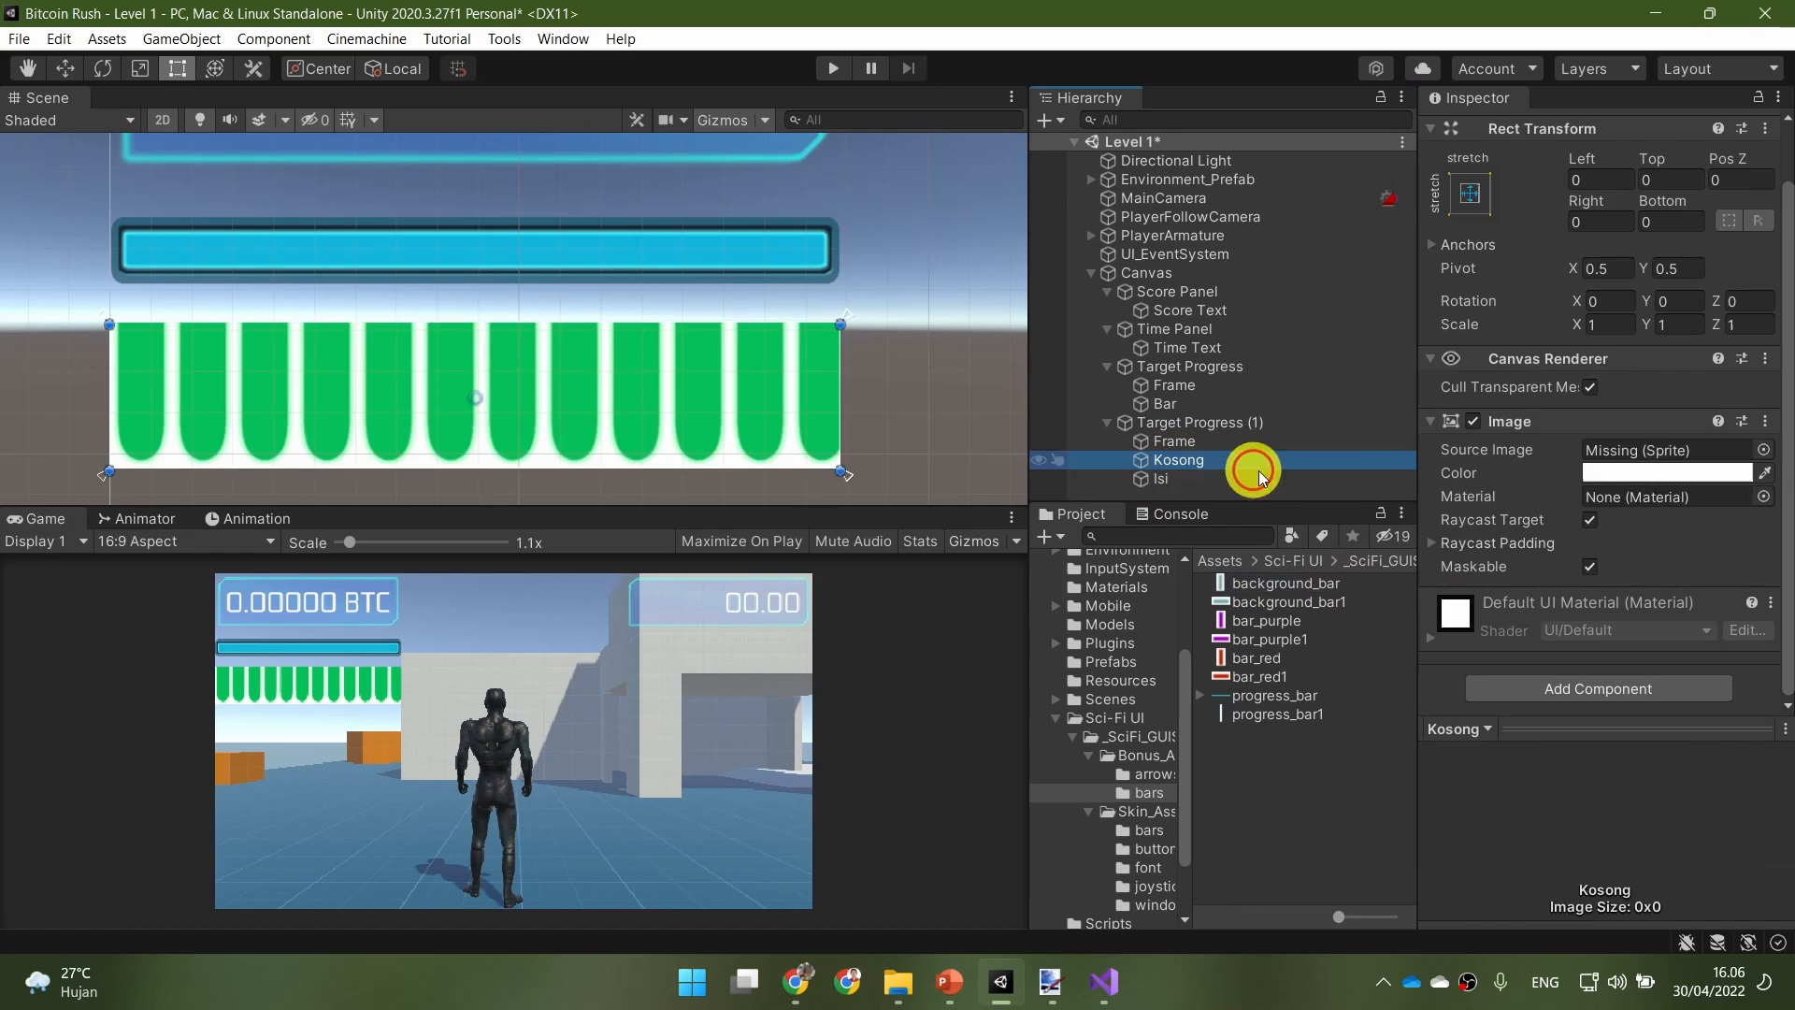
left_click(1761, 450)
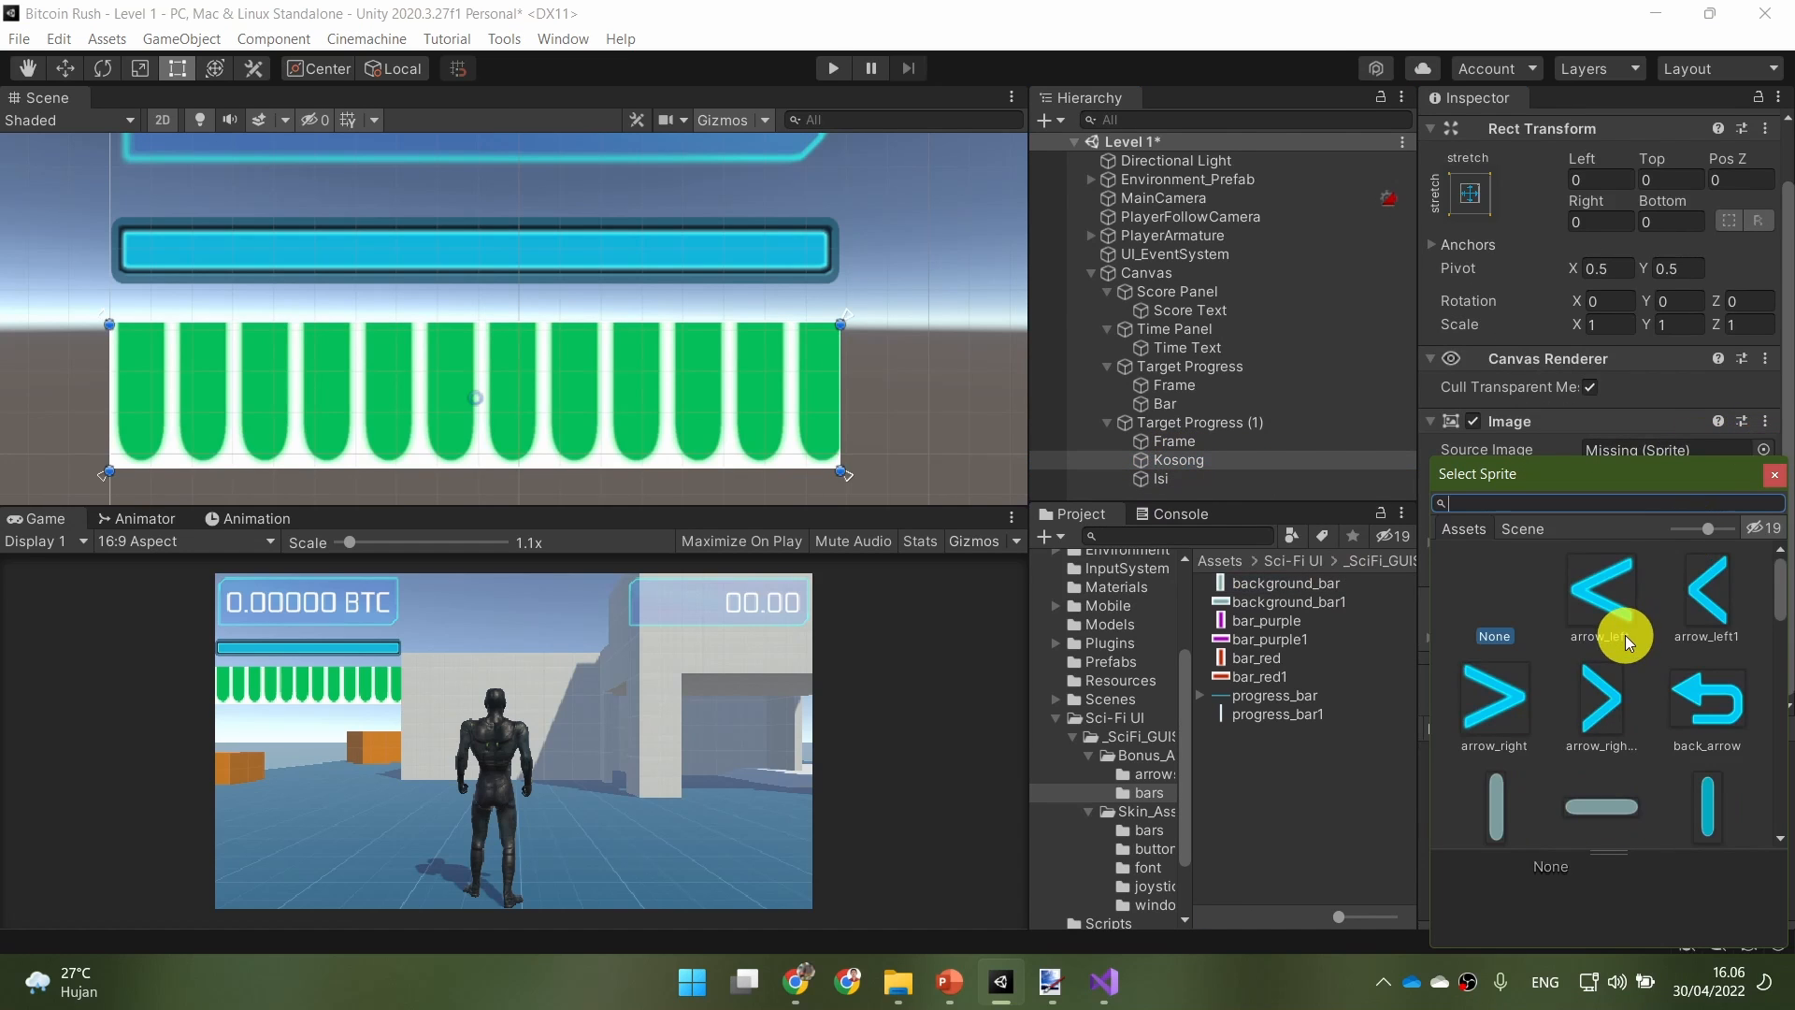
scroll(1625, 636, "down", 1)
left_click(1503, 742)
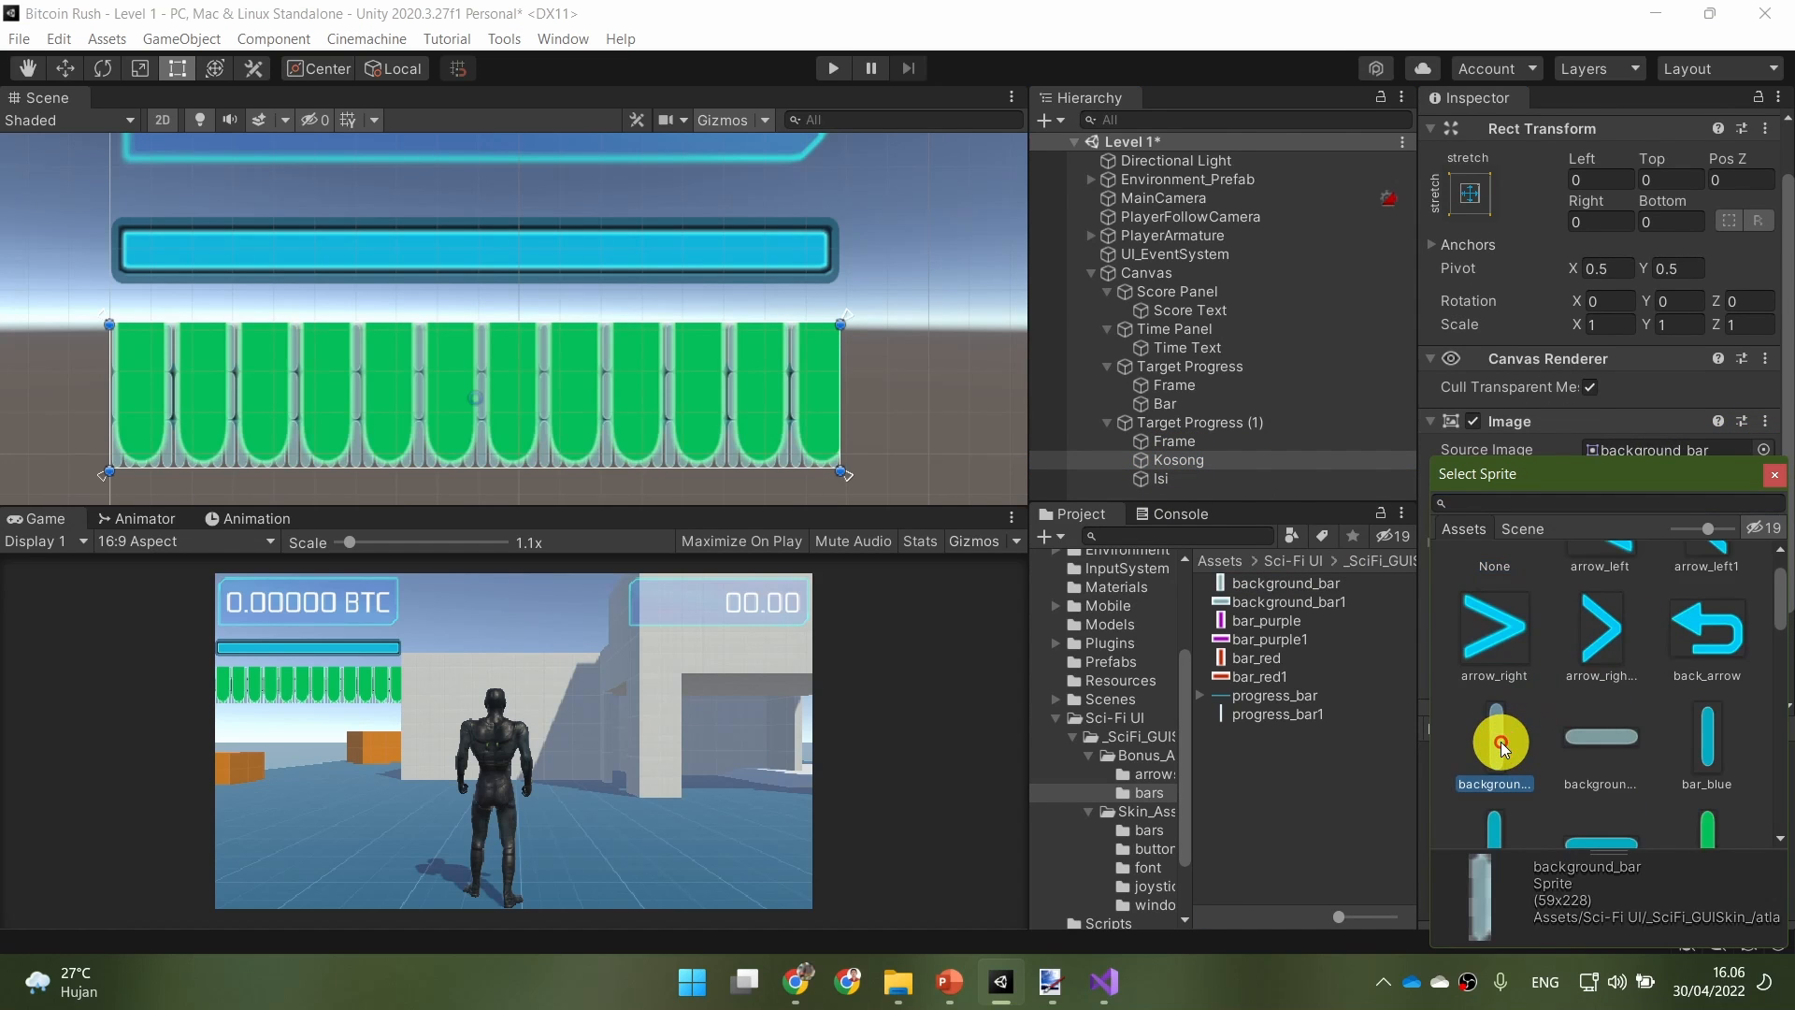
left_click(1774, 474)
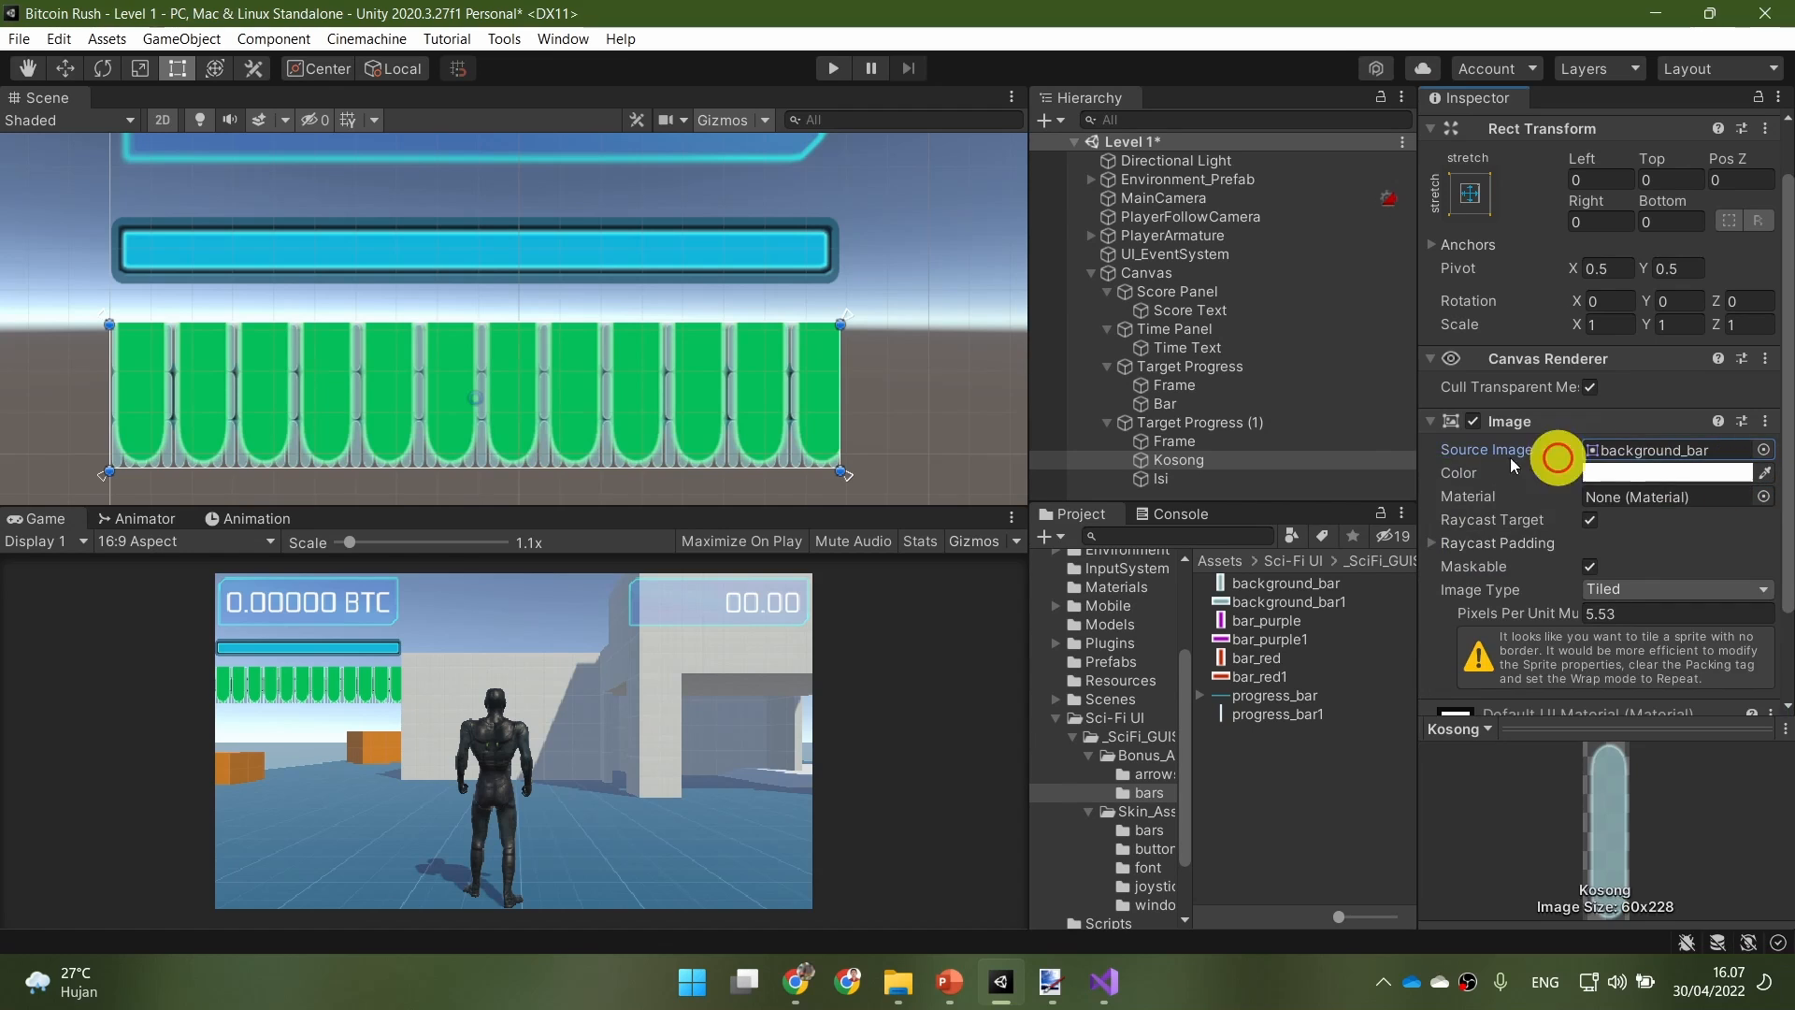
Step: Deactivate the Isi object
left_click(1320, 481)
scroll(1491, 233, "up", 1)
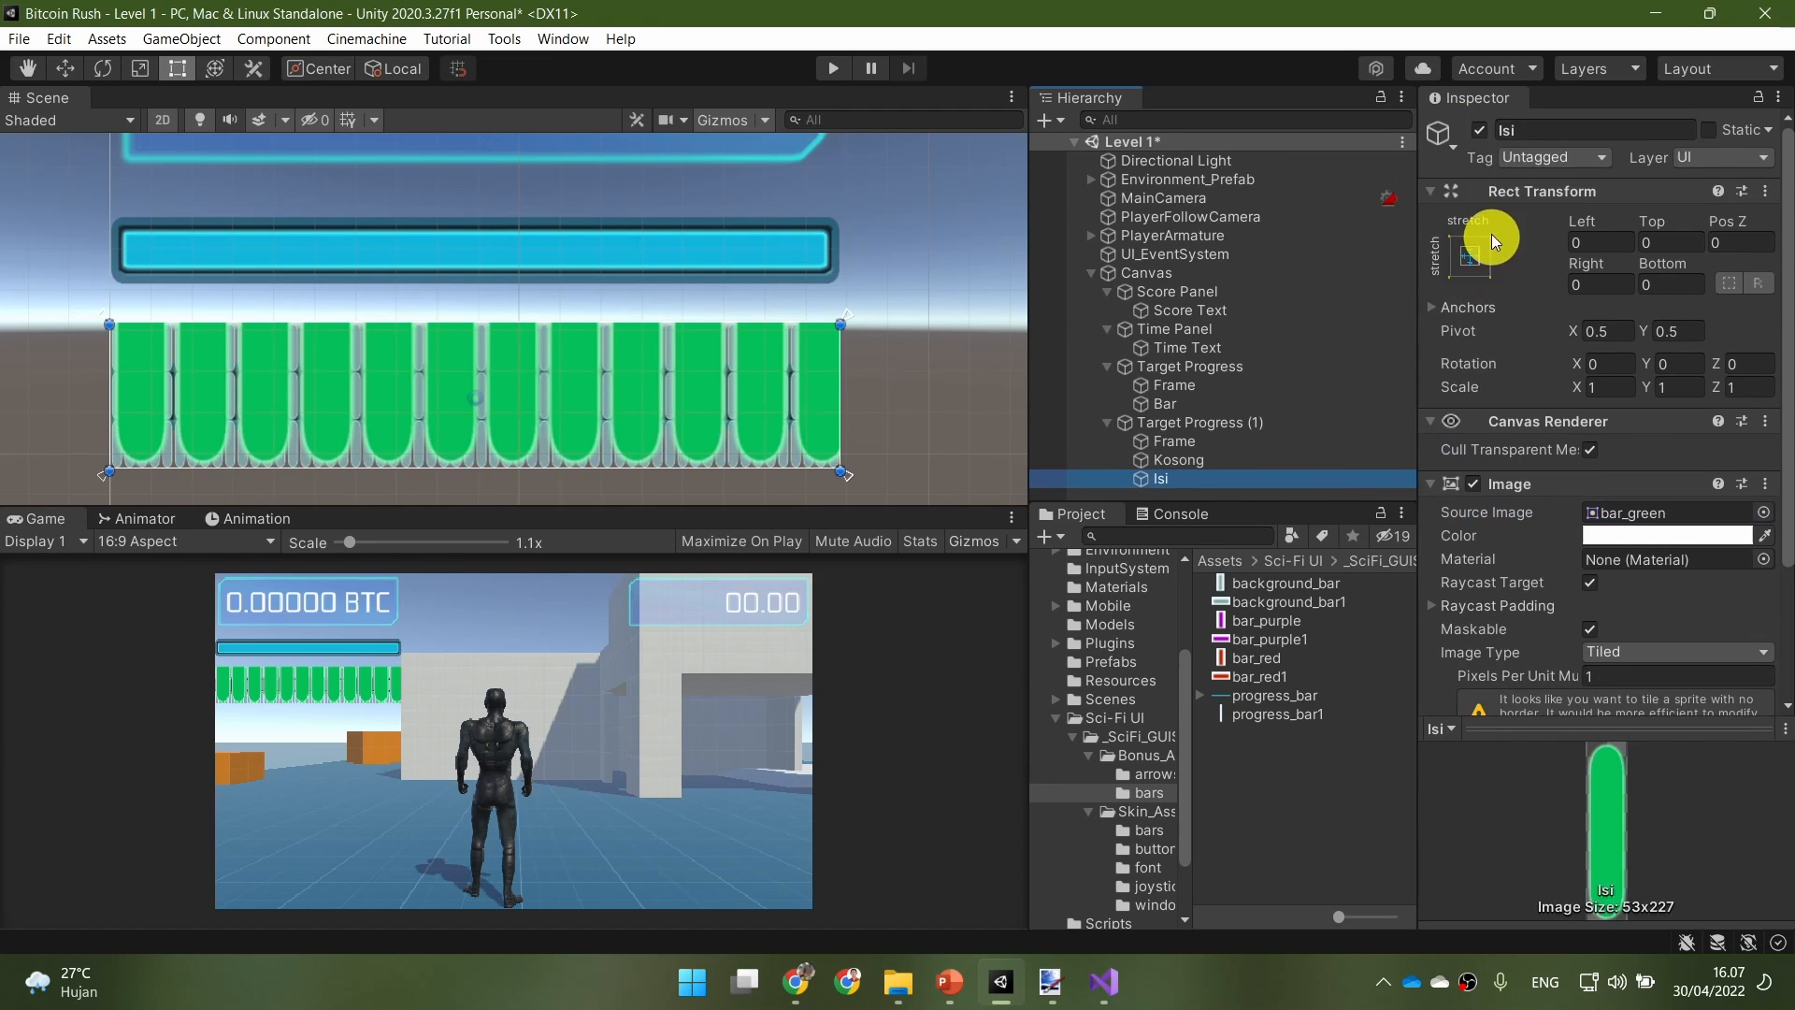
left_click(1479, 130)
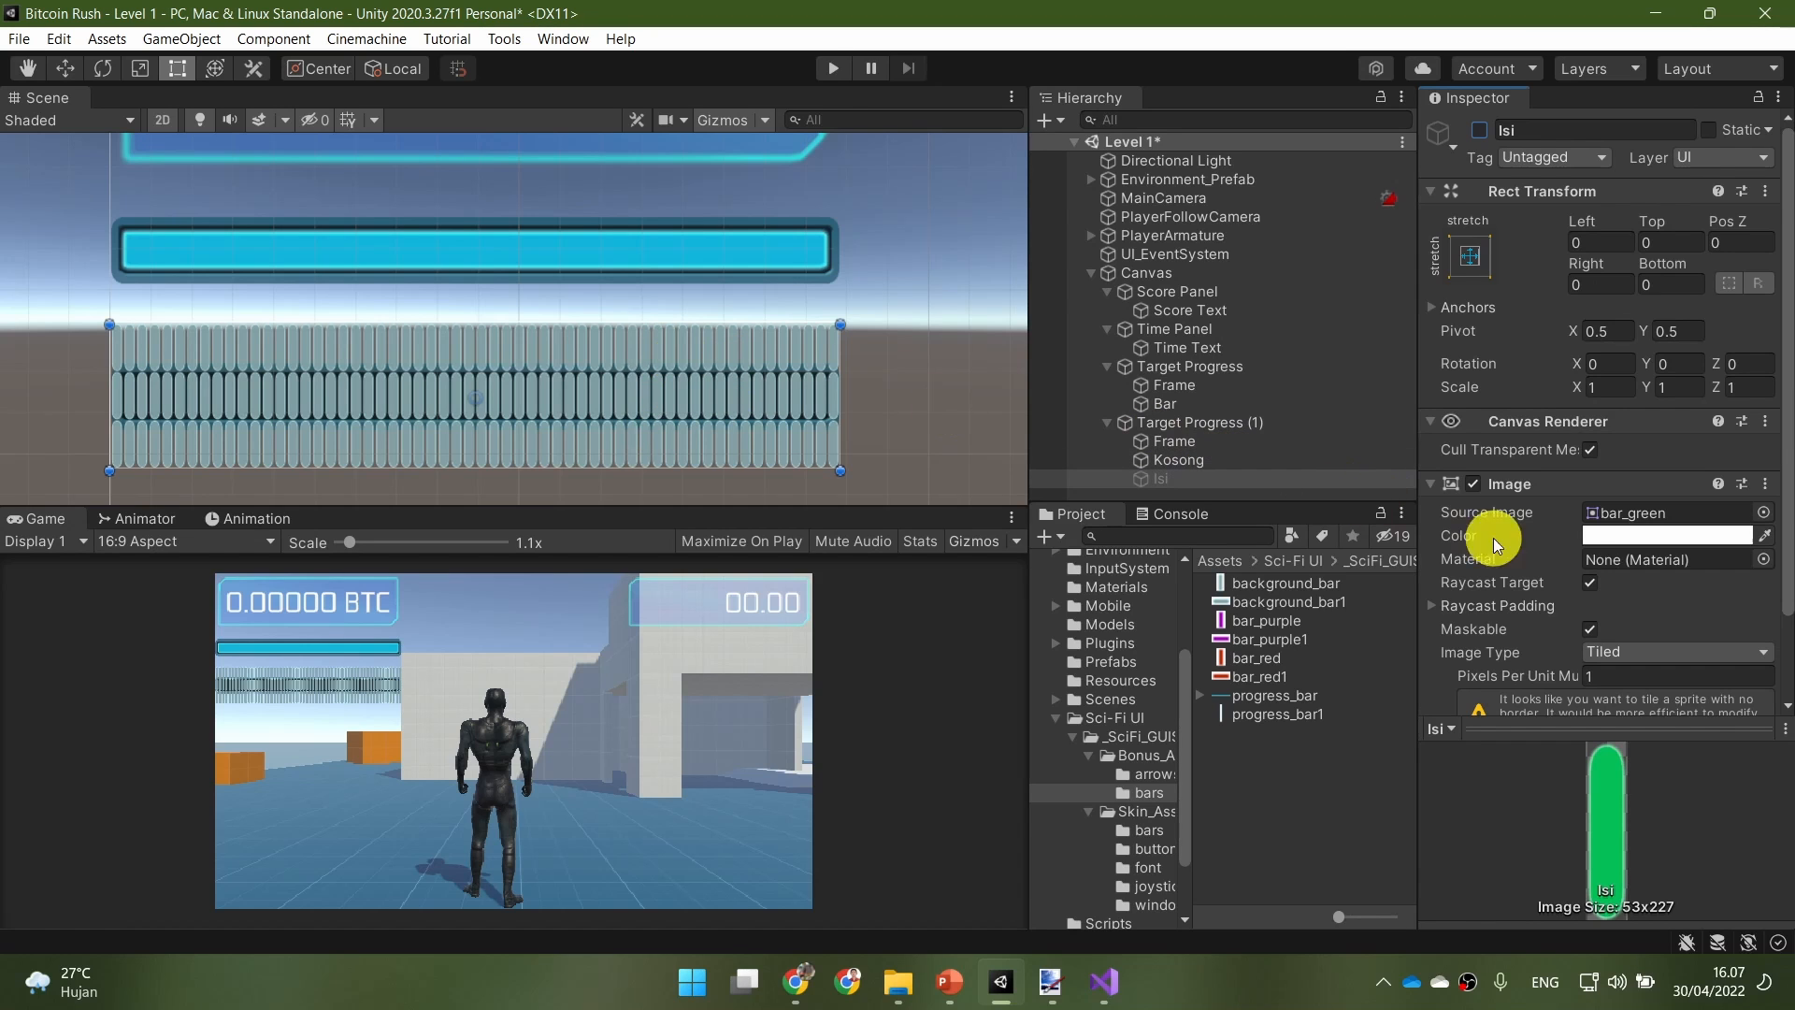
scroll(1599, 531, "down", 1)
Step: Set Kosong's Pixels Per Unit Multiplier to 1.88 and shrink its height into the frame with about 37.6 top and 33.6 bottom offset
left_click(1286, 459)
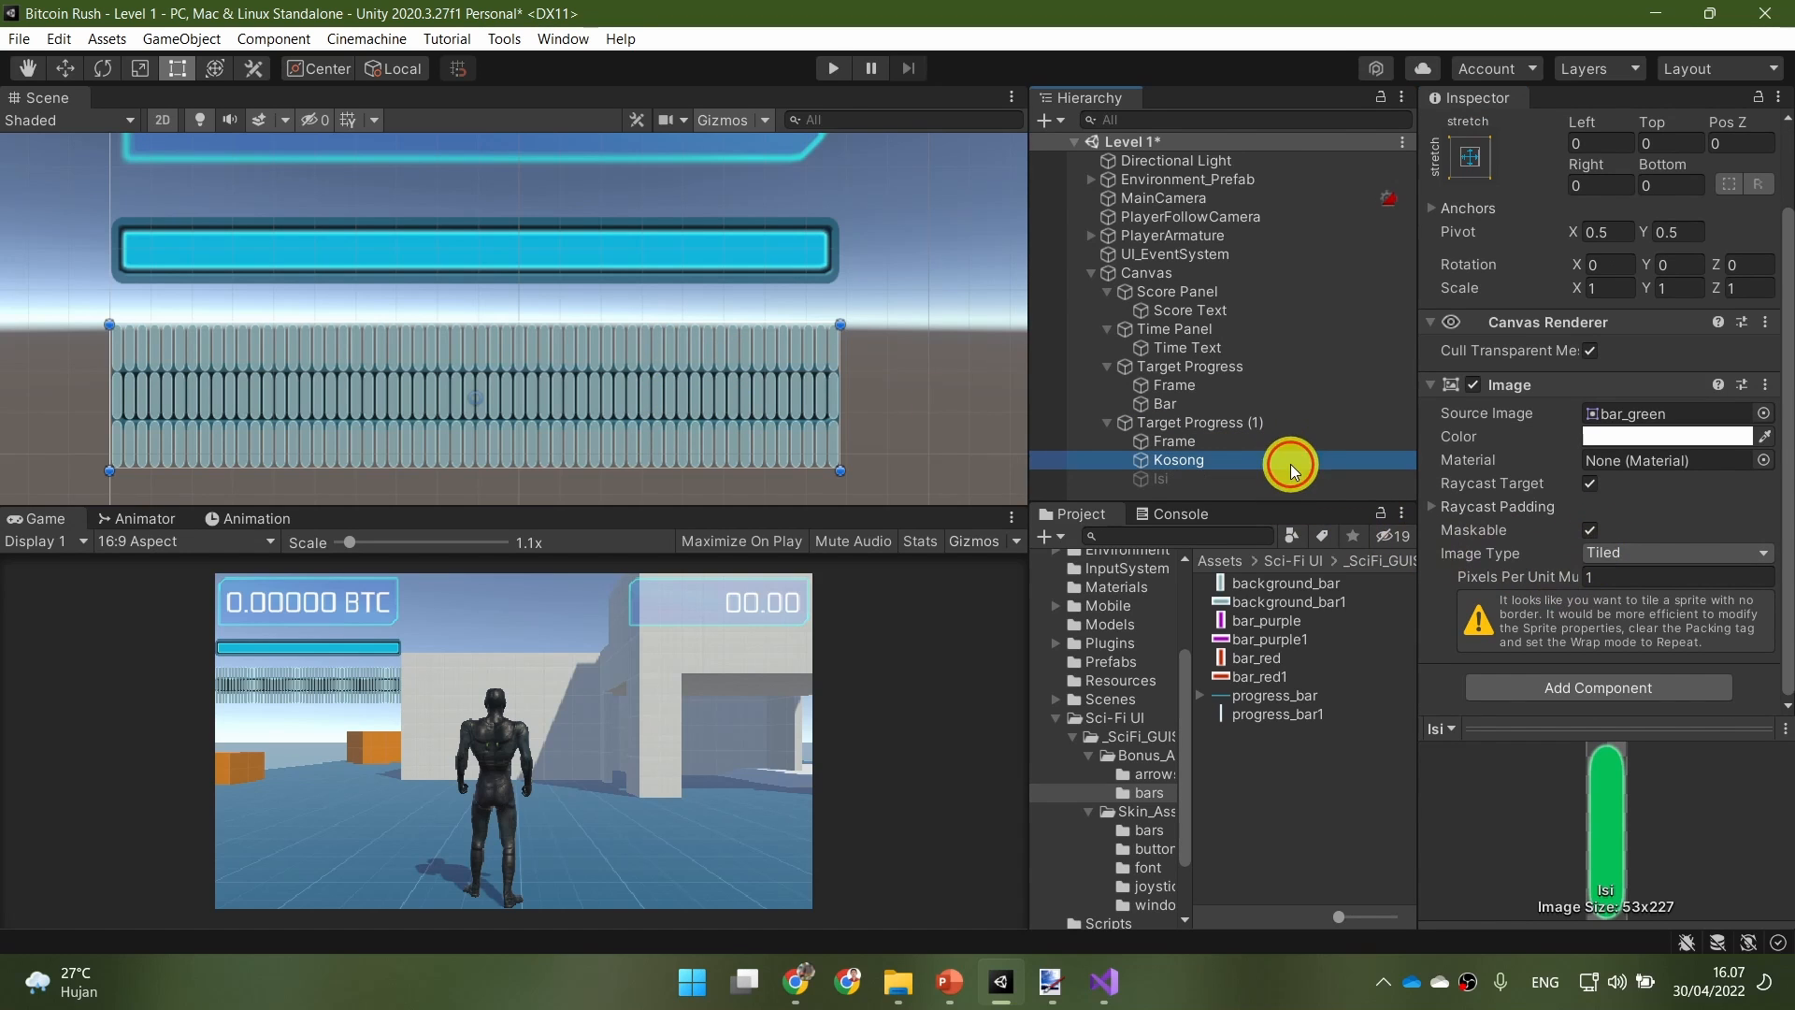
left_click_drag(1562, 572, 1422, 591)
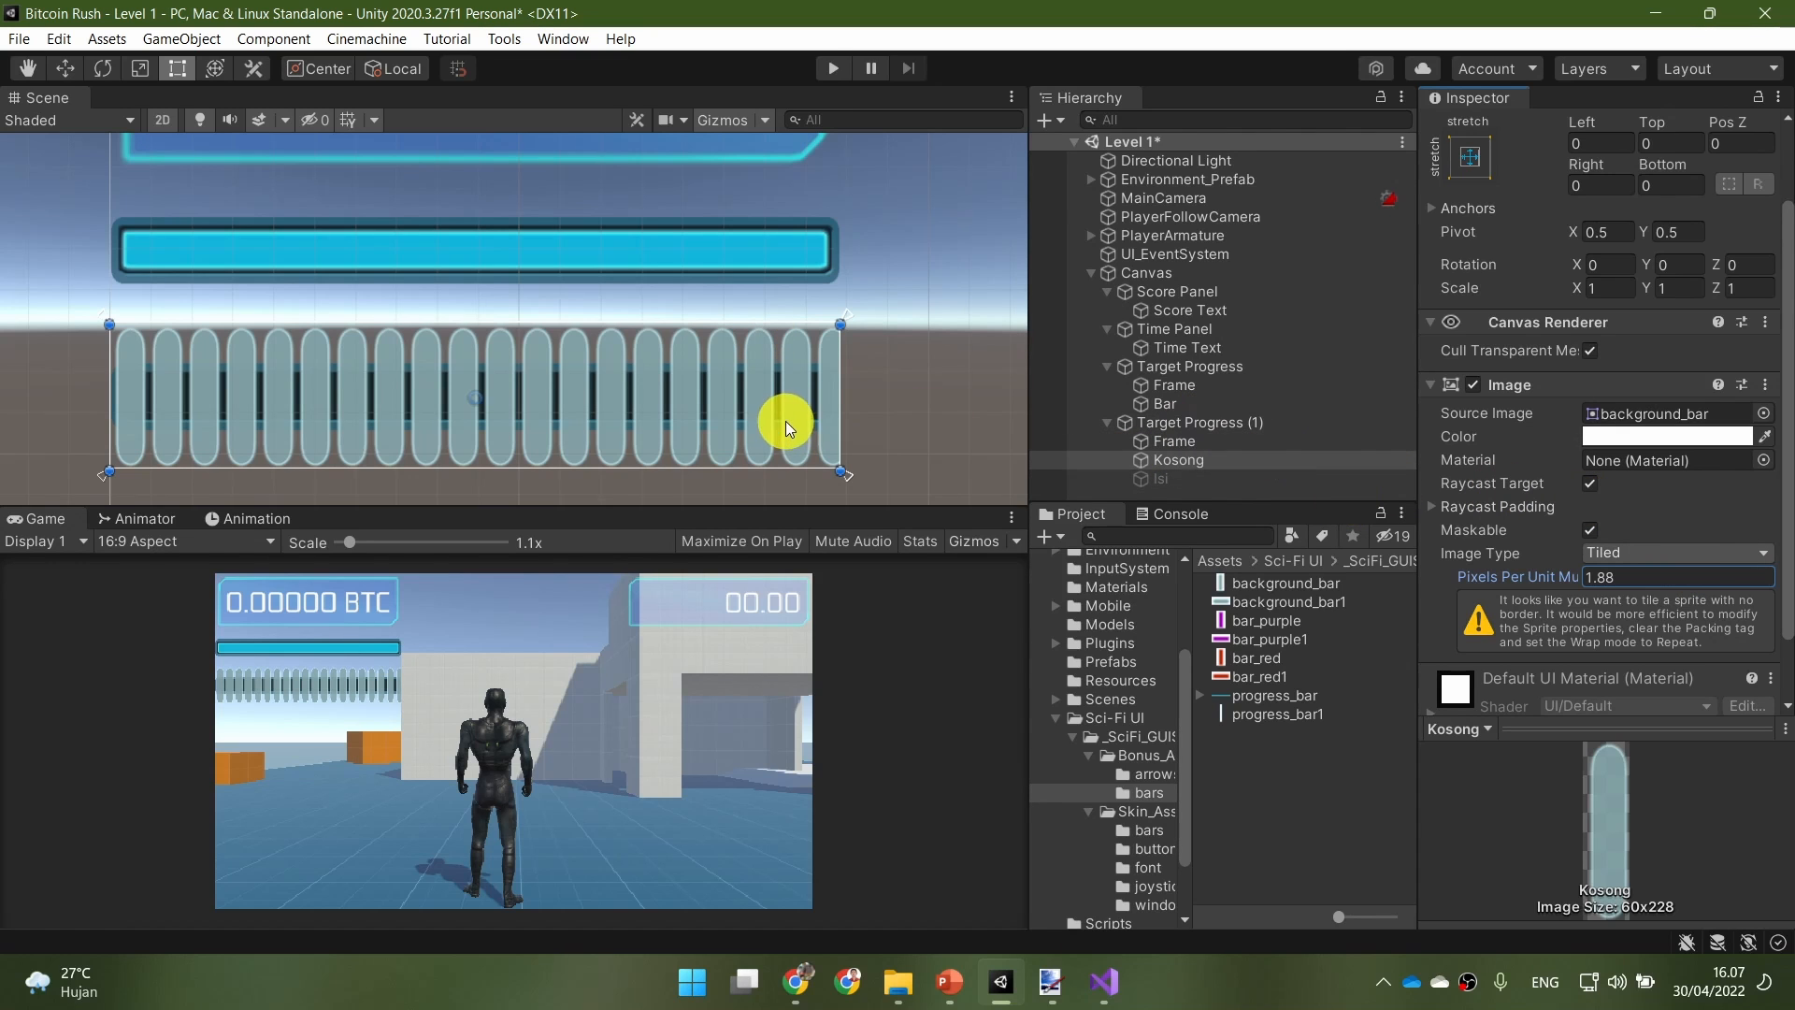
left_click_drag(720, 468, 714, 413)
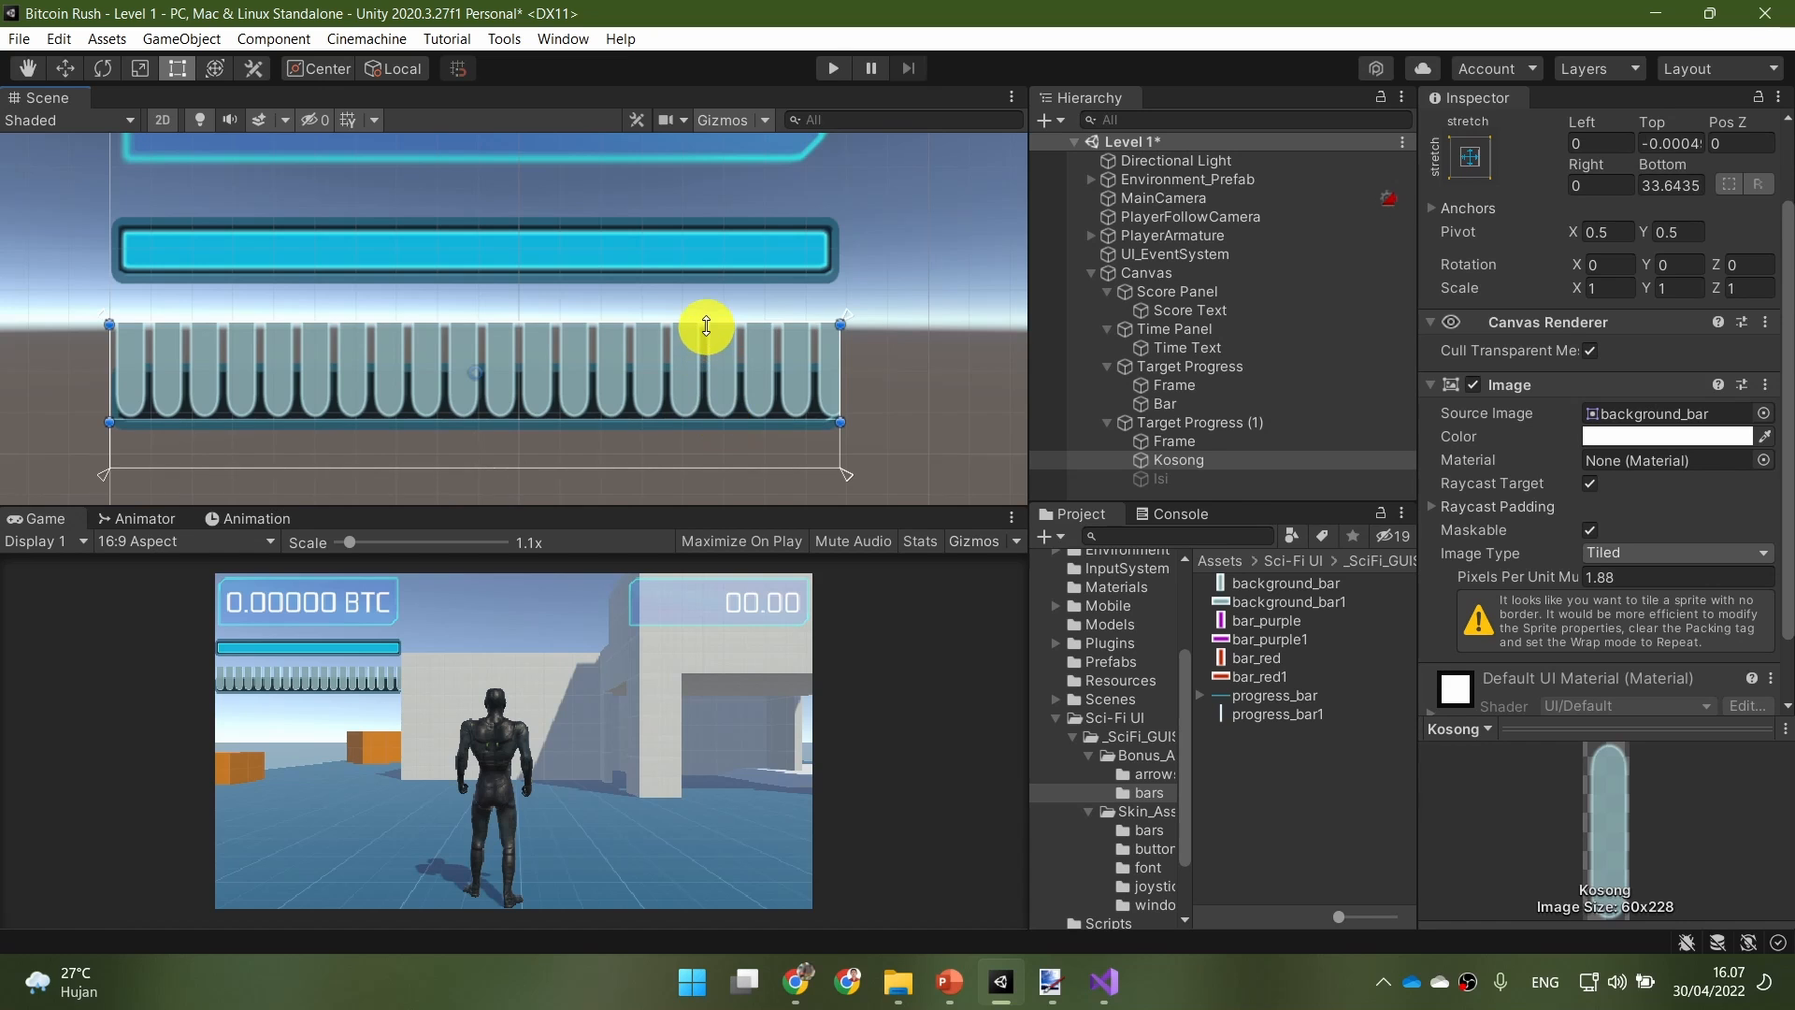
left_click_drag(705, 329, 716, 374)
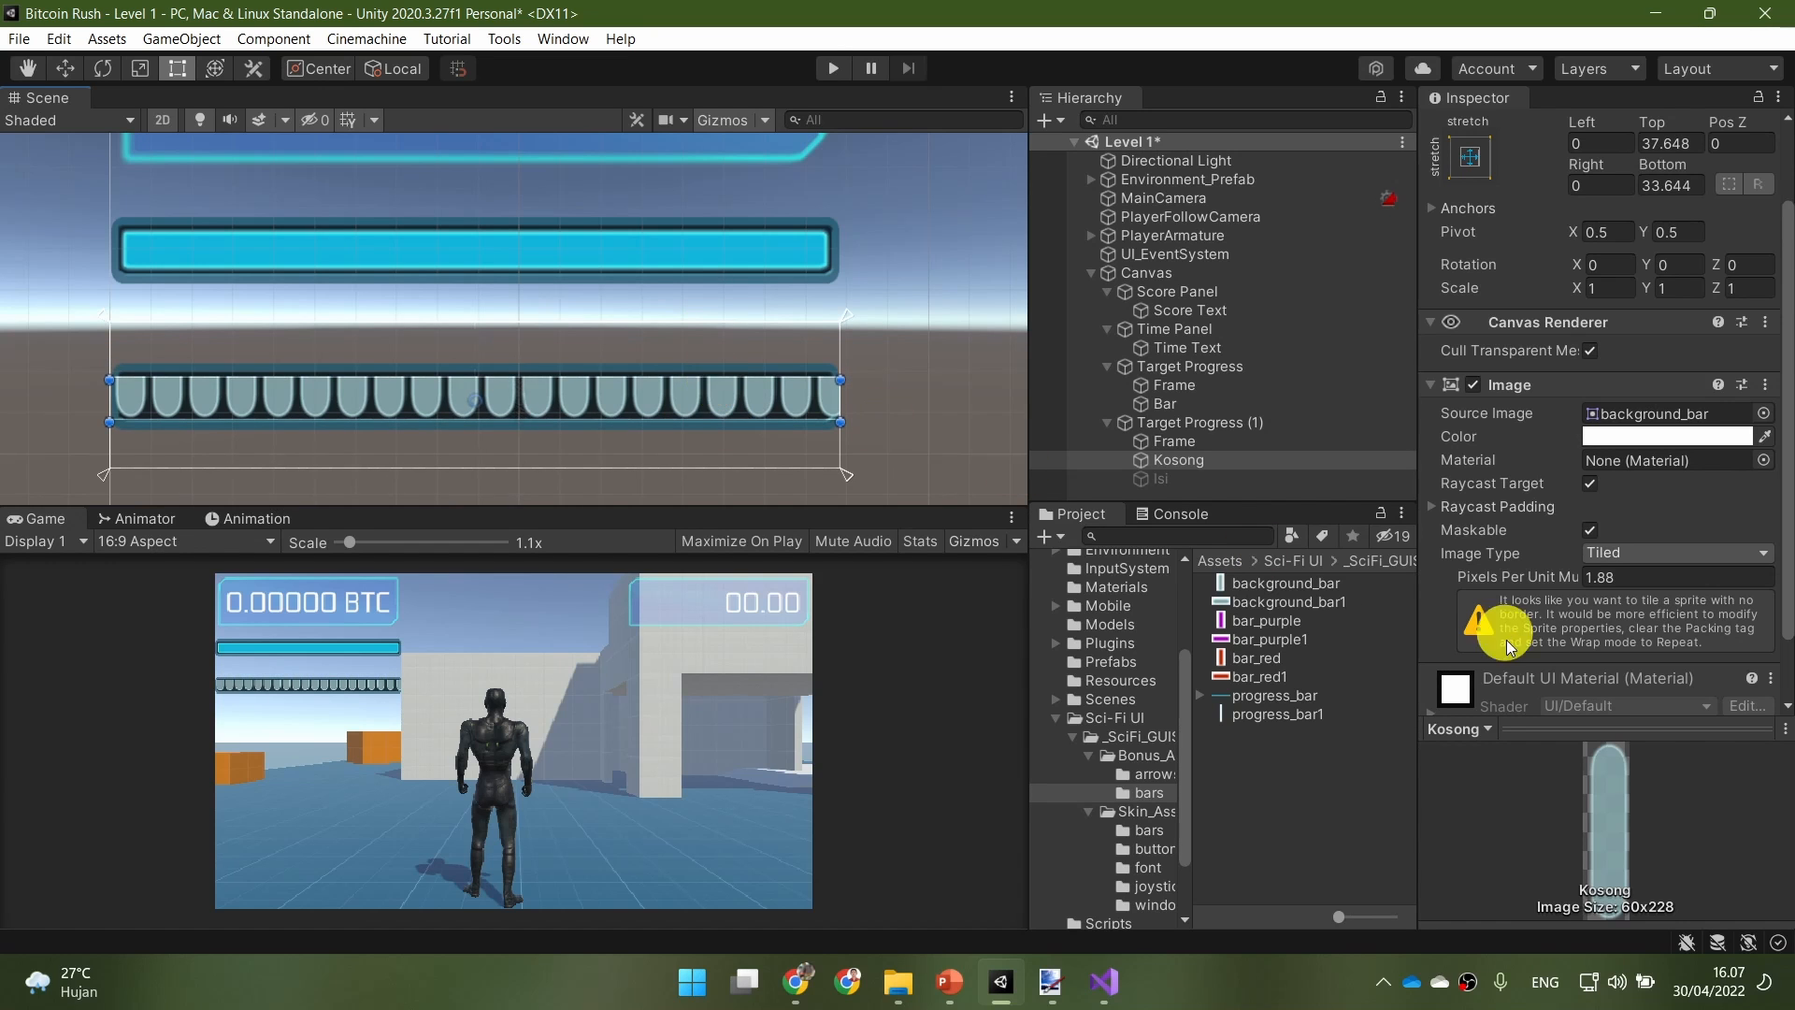
Step: Set Kosong's Pixels Per Unit Multiplier to 6.05 and compare the bar with the sample bars on the PowerPoint slide
left_click(1594, 576)
type("8.78")
key("BackSpace")
key("BackSpace")
key("BackSpace")
key("BackSpace")
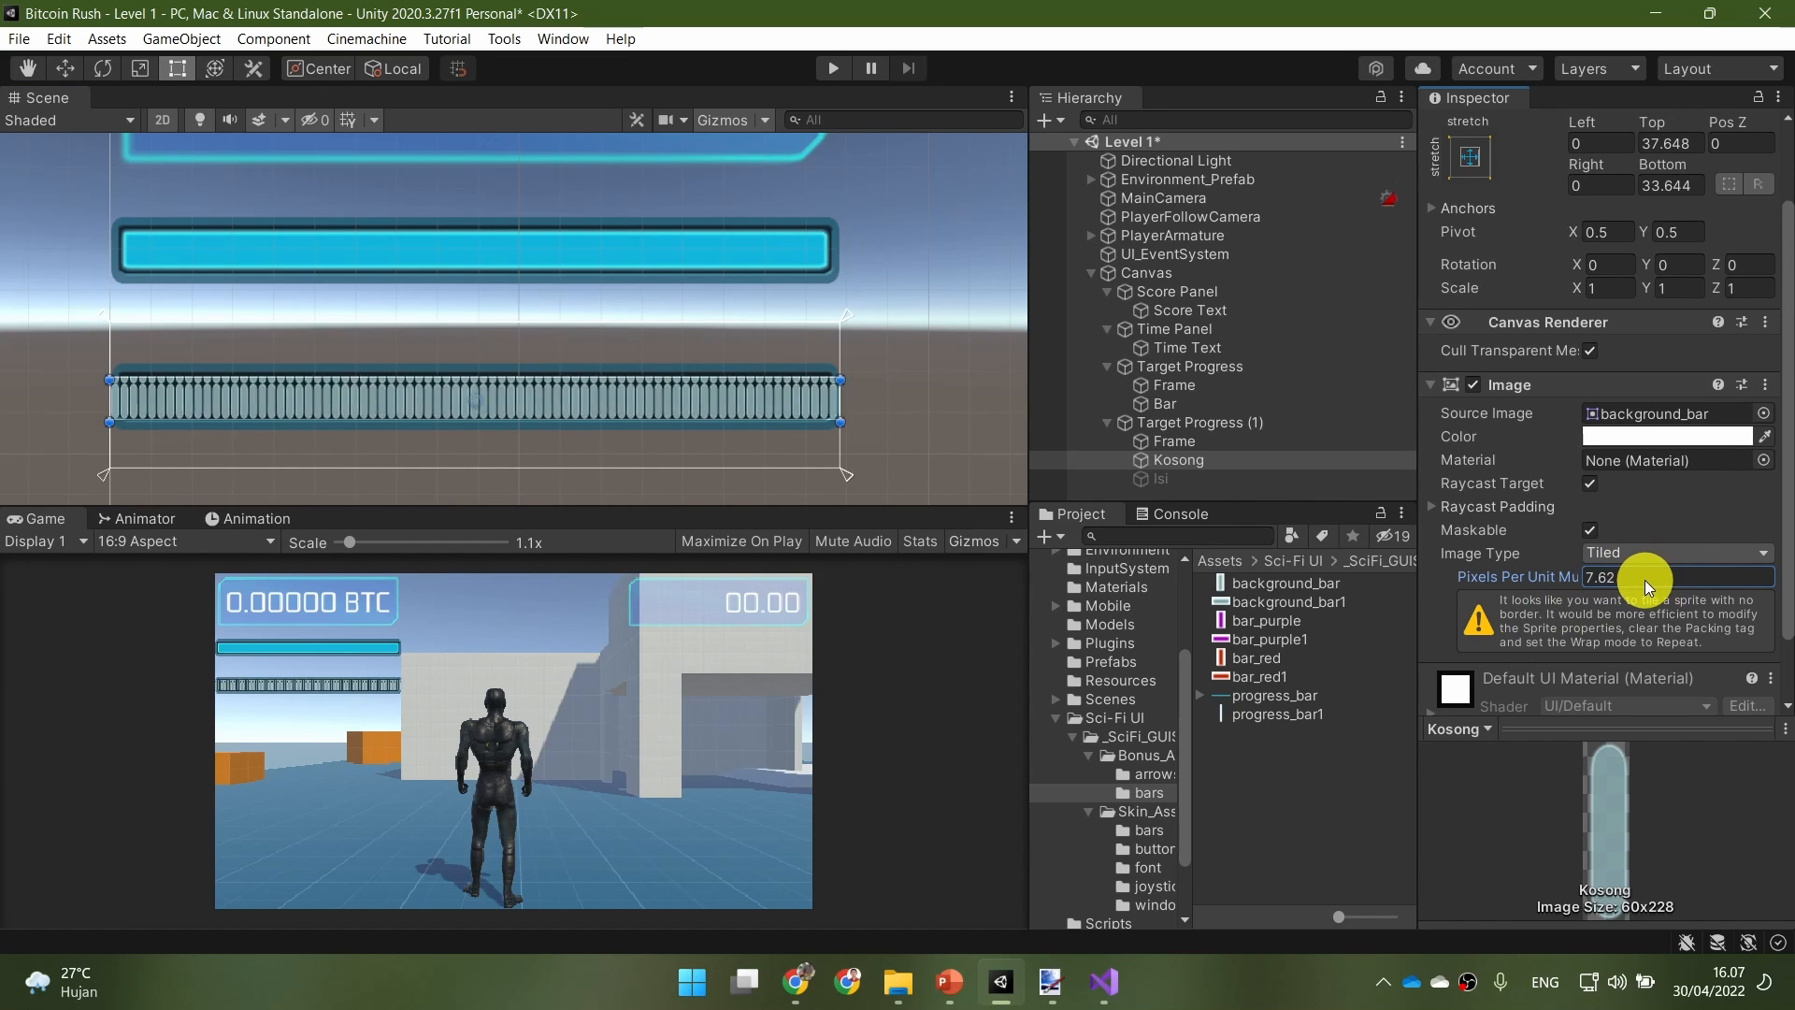
type("6.61")
key("BackSpace")
key("BackSpace")
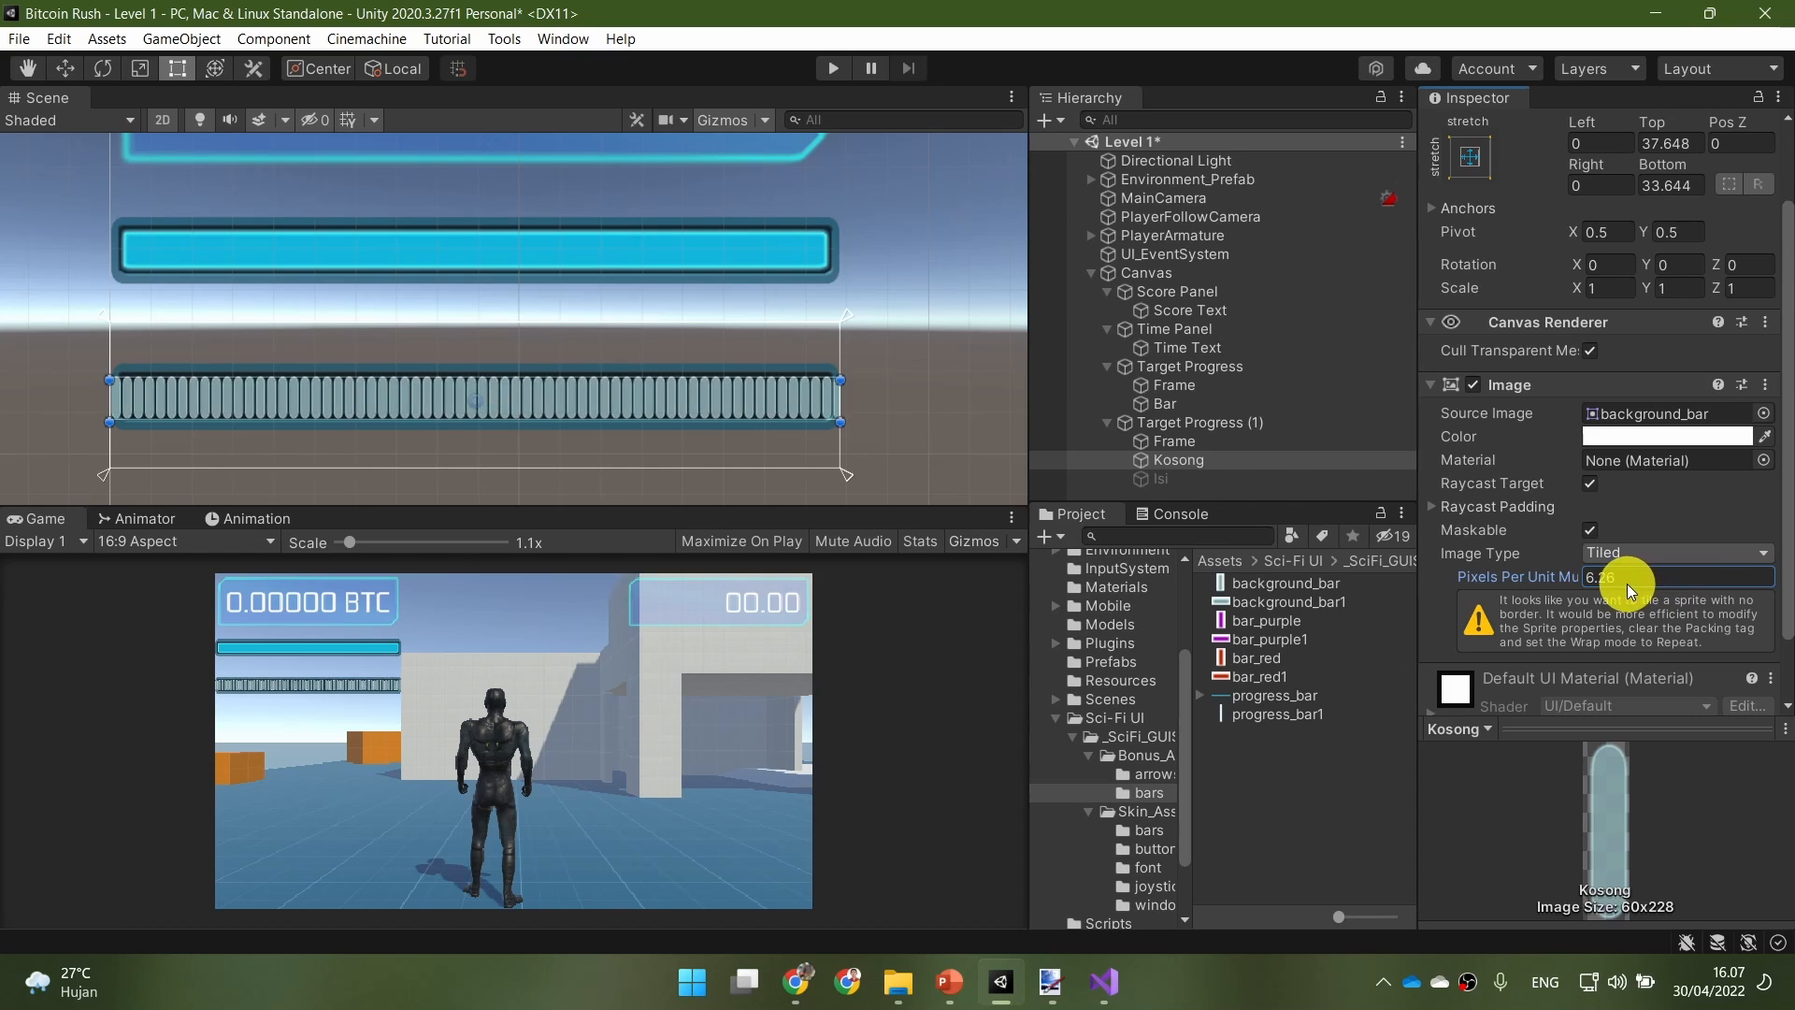
type("05")
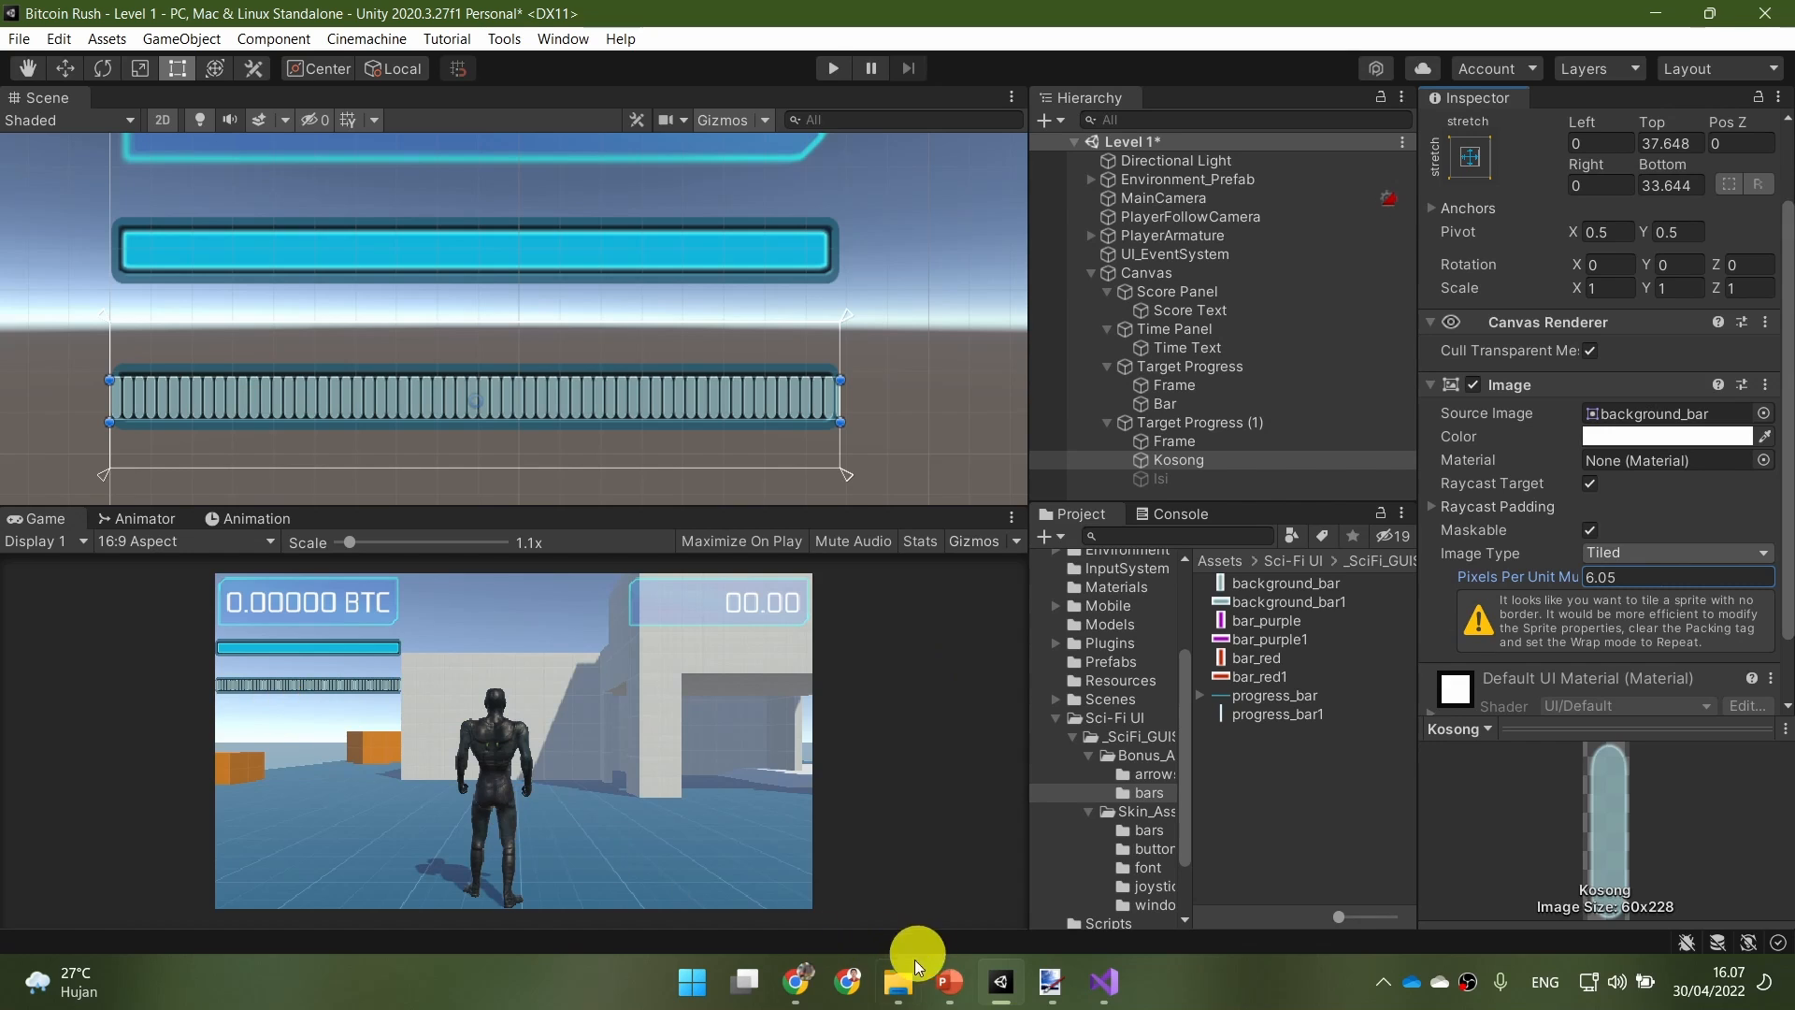
left_click(949, 980)
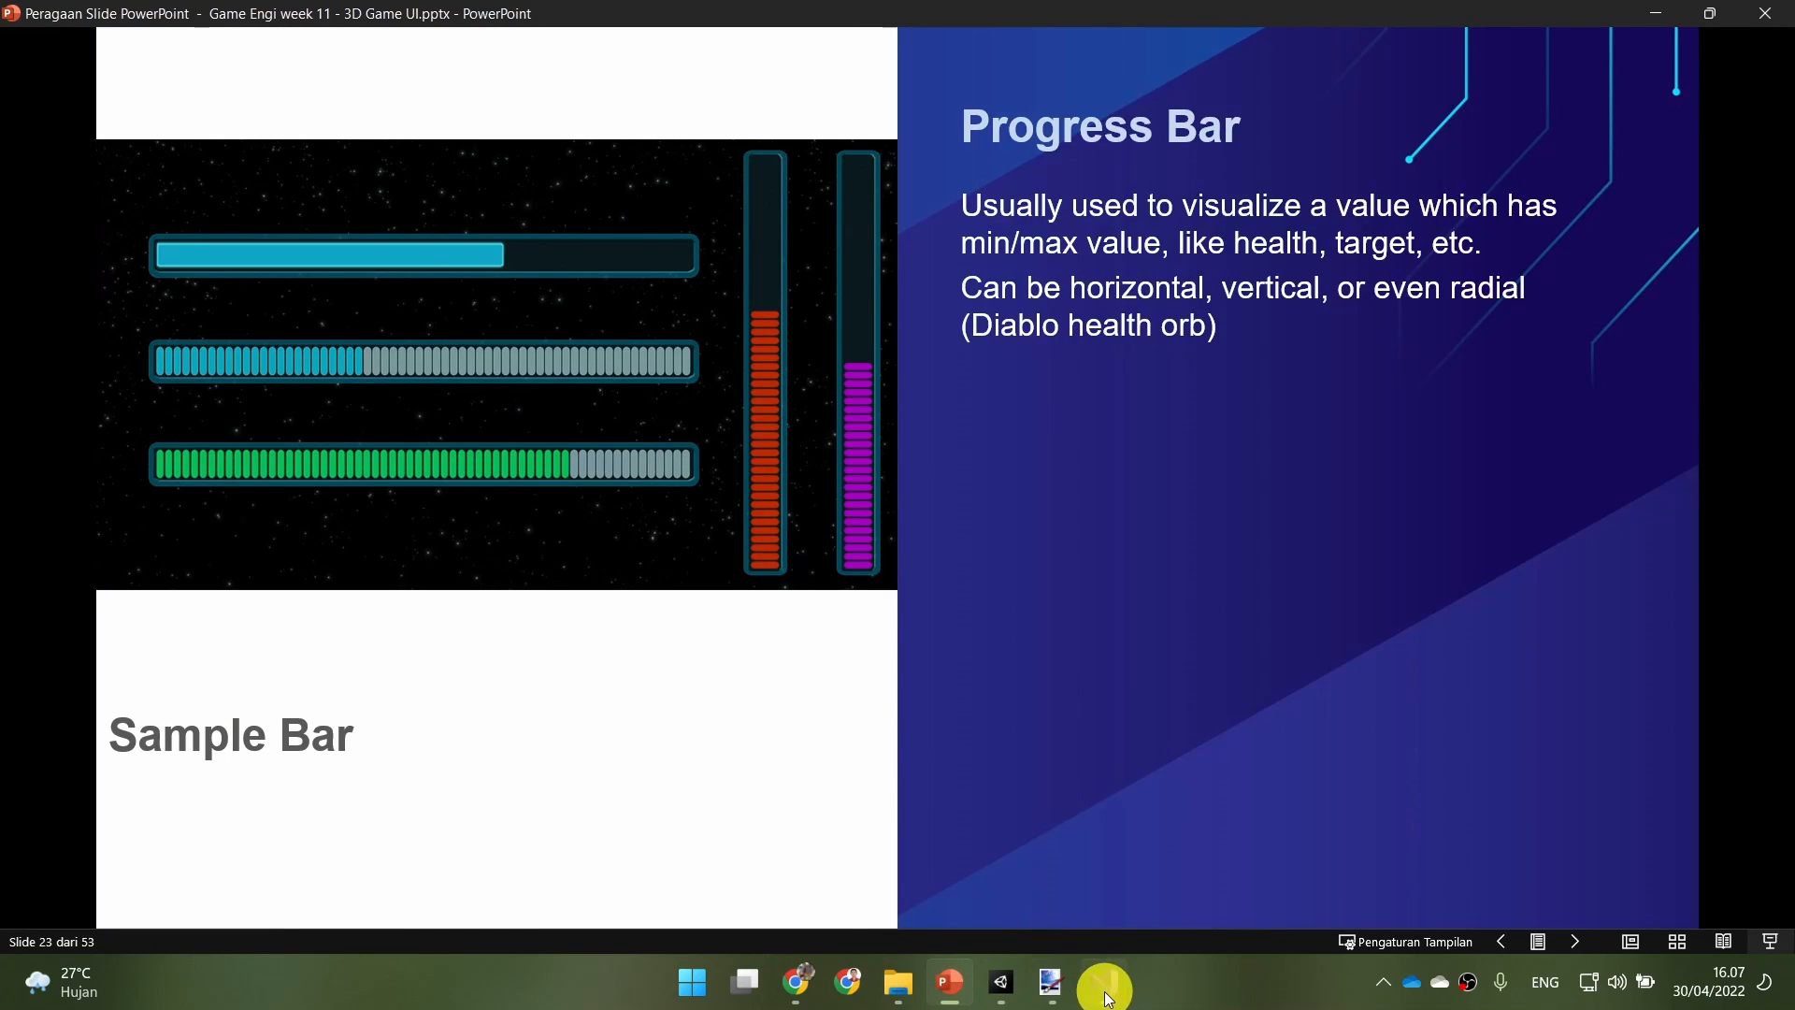
left_click(999, 979)
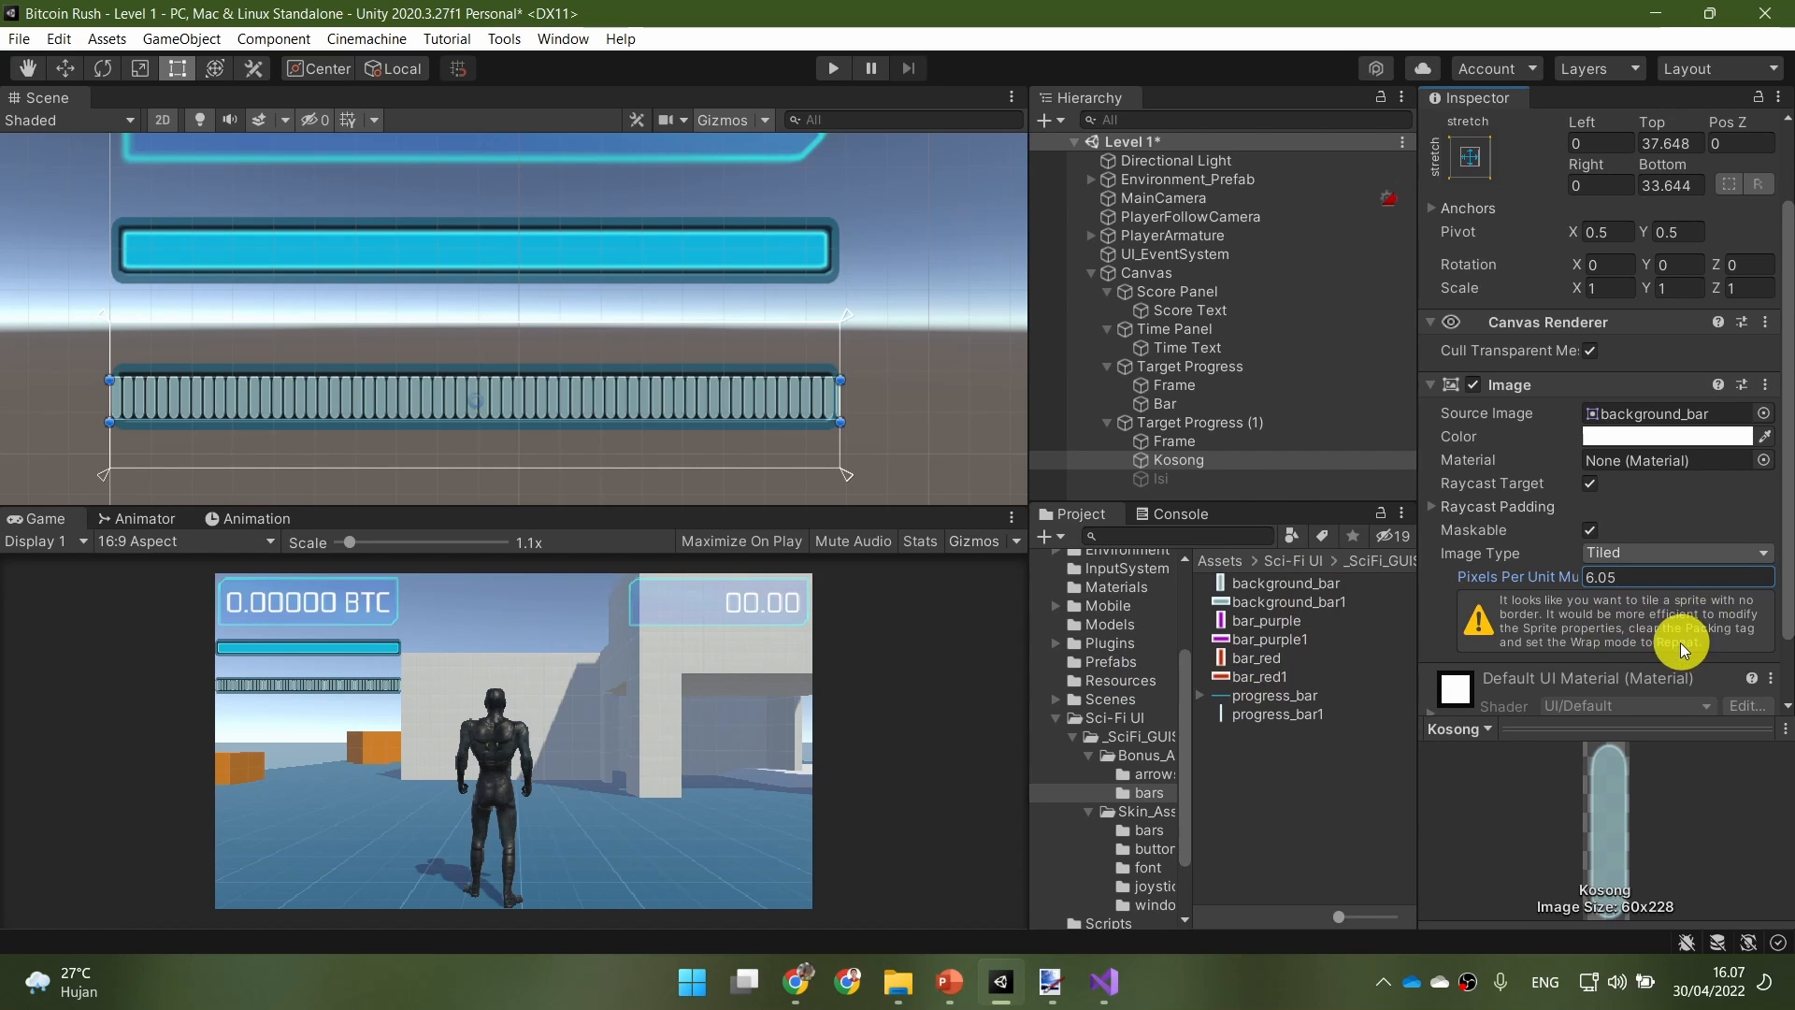
Step: Try the Point (no filter) filter mode on the background_bar texture and apply it
left_click(1337, 582)
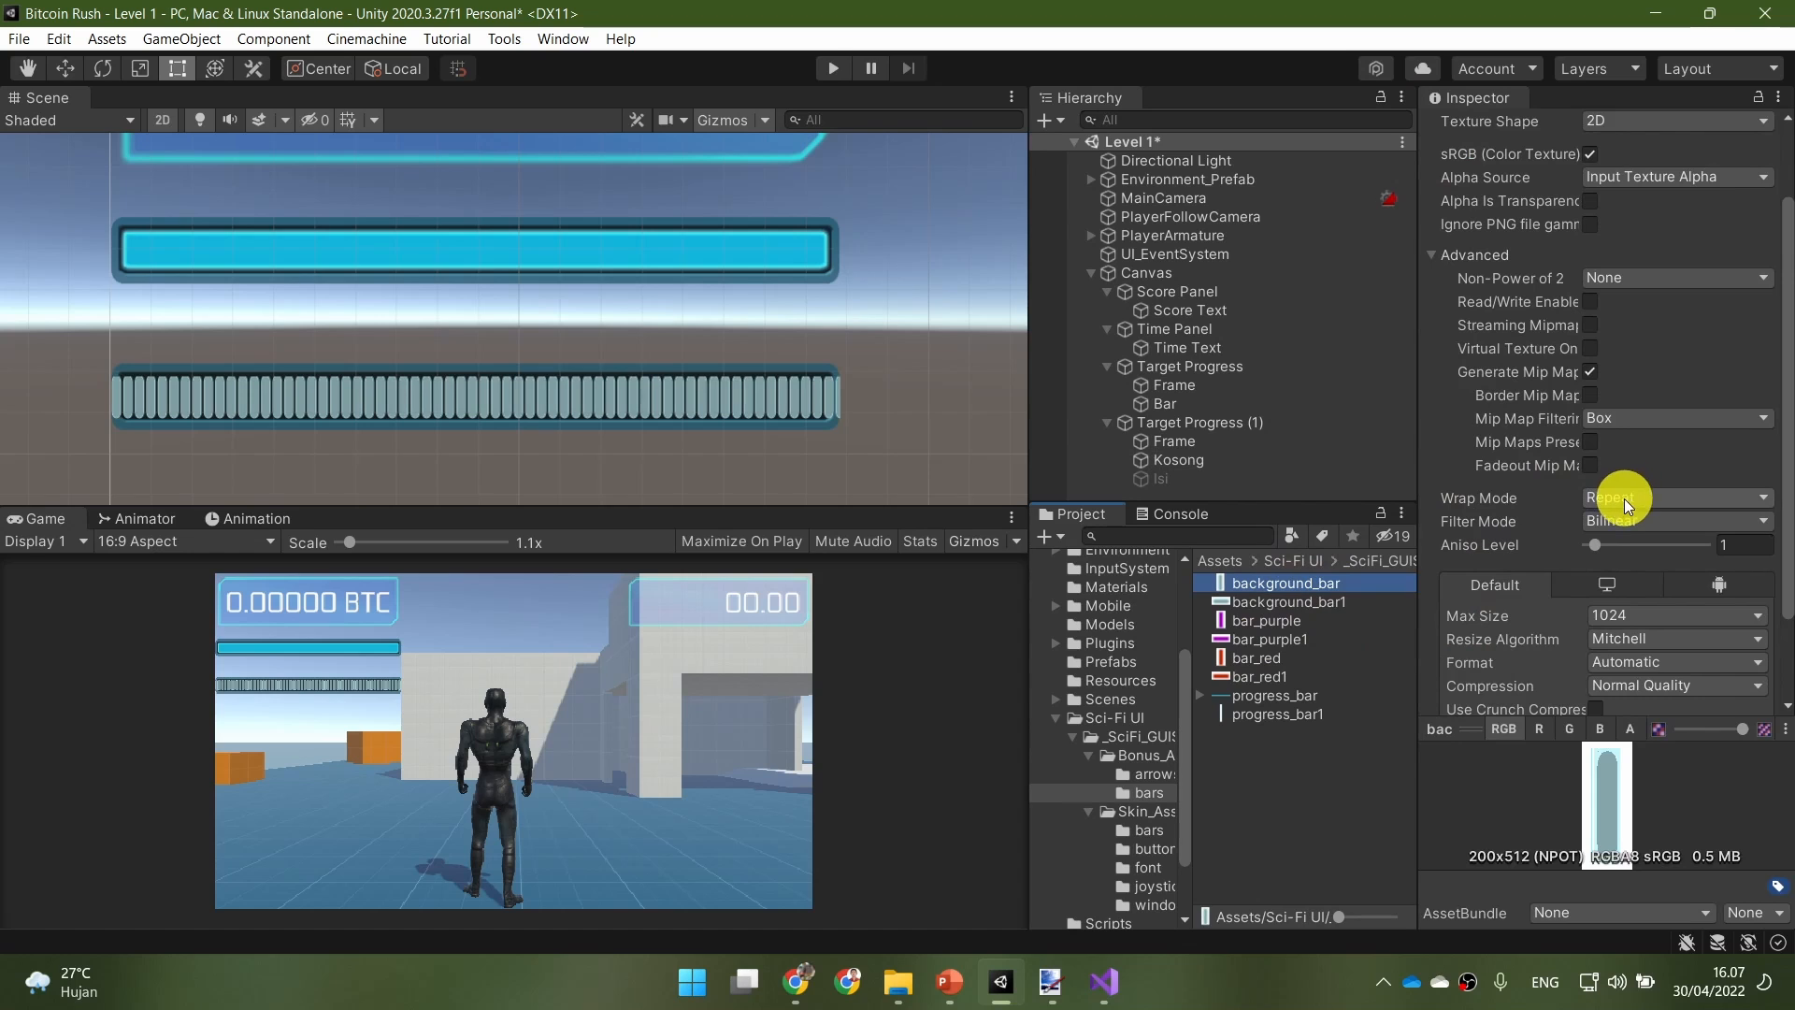
scroll(1619, 515, "down", 3)
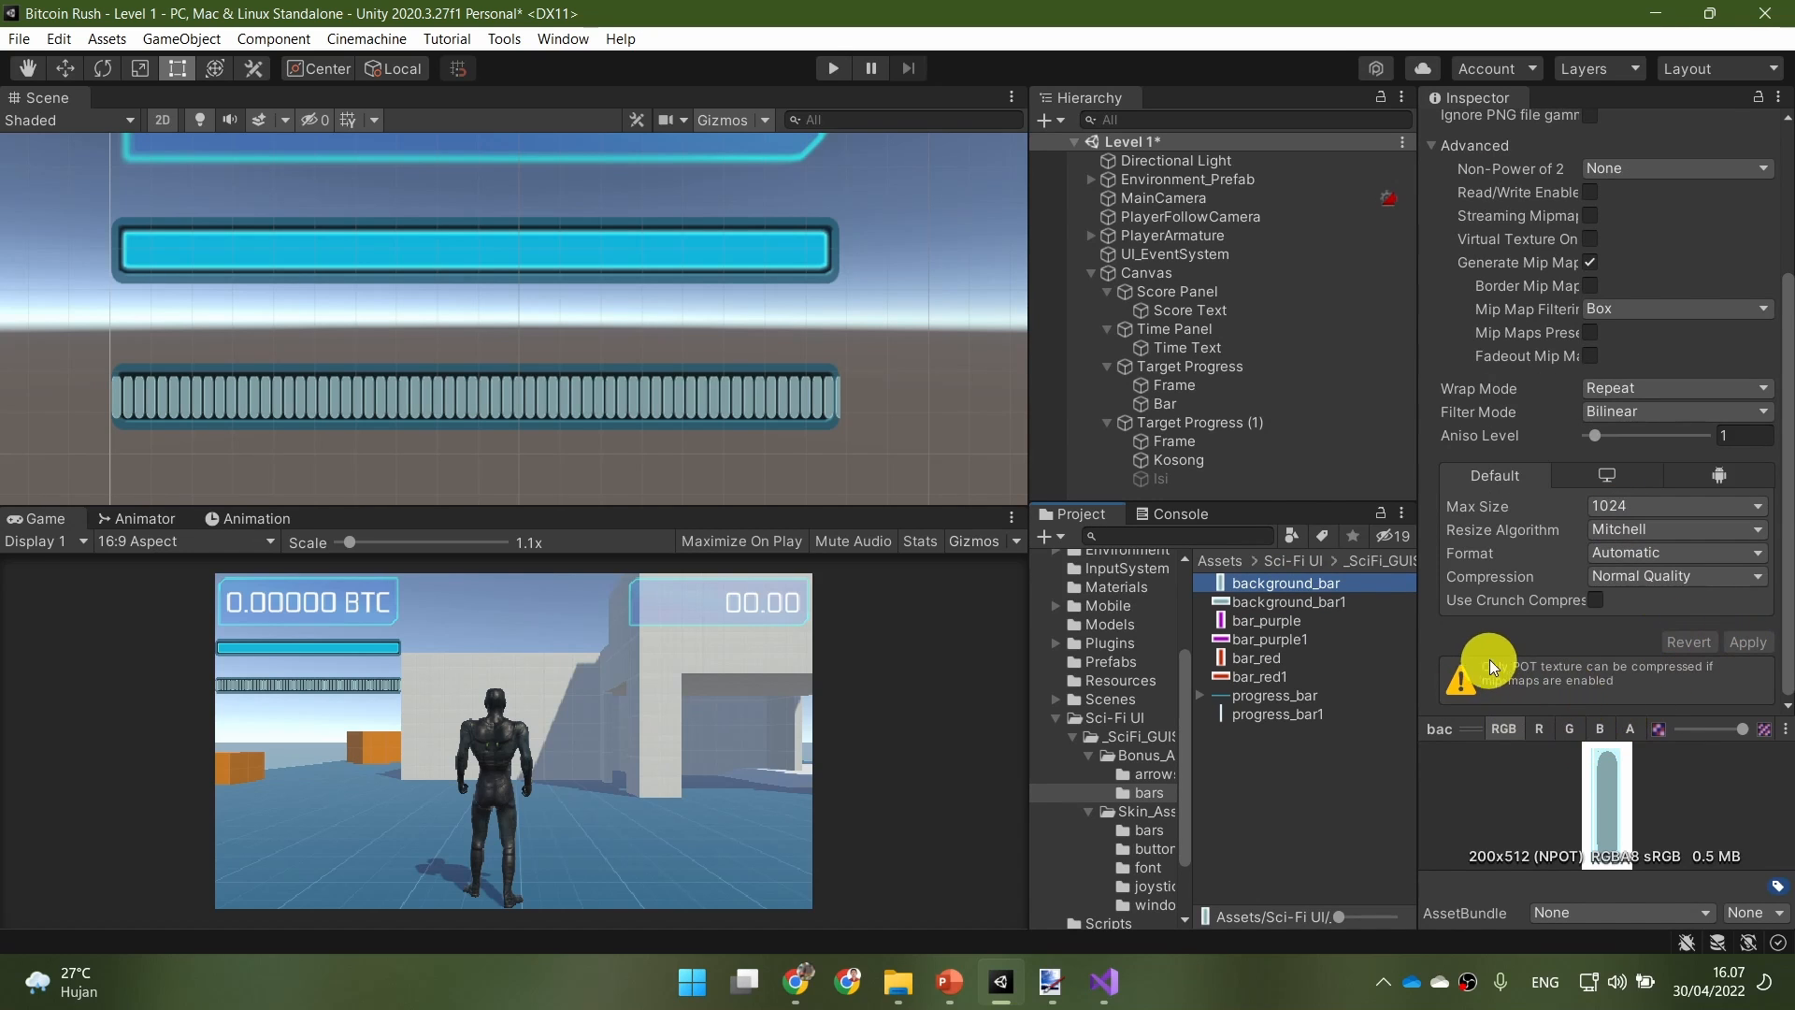
scroll(1519, 654, "up", 5)
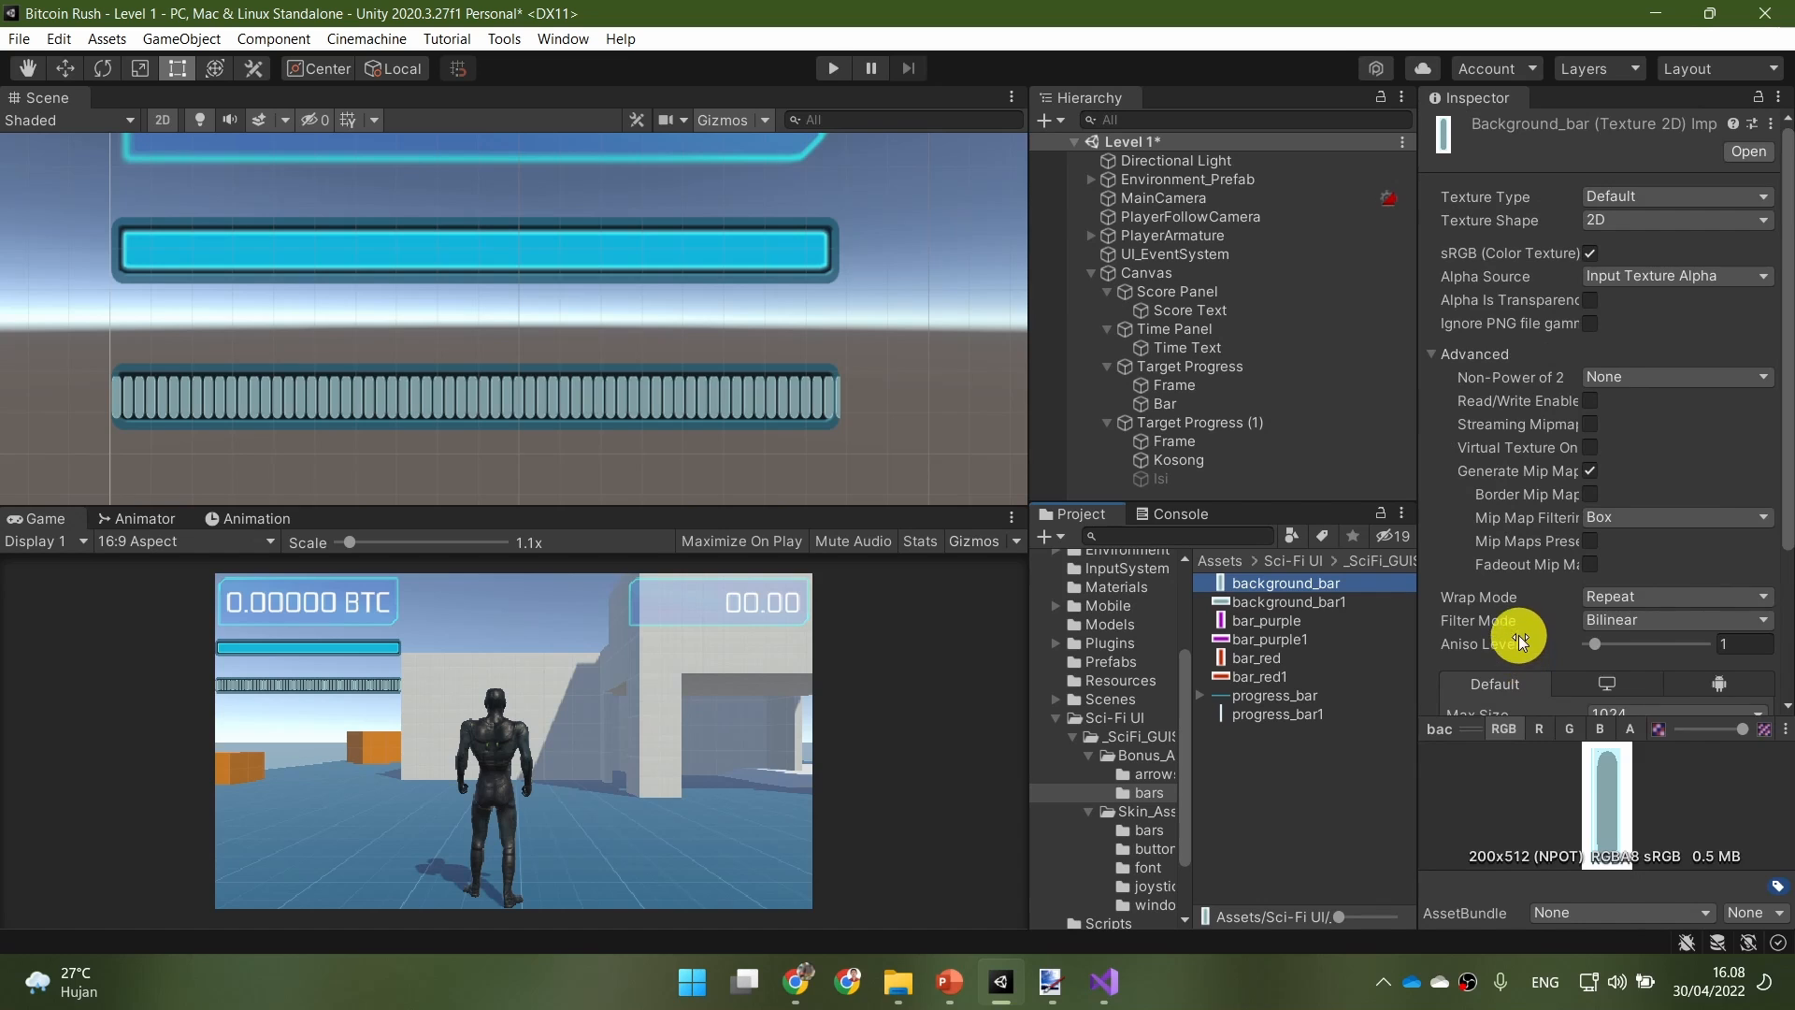
scroll(1518, 636, "down", 5)
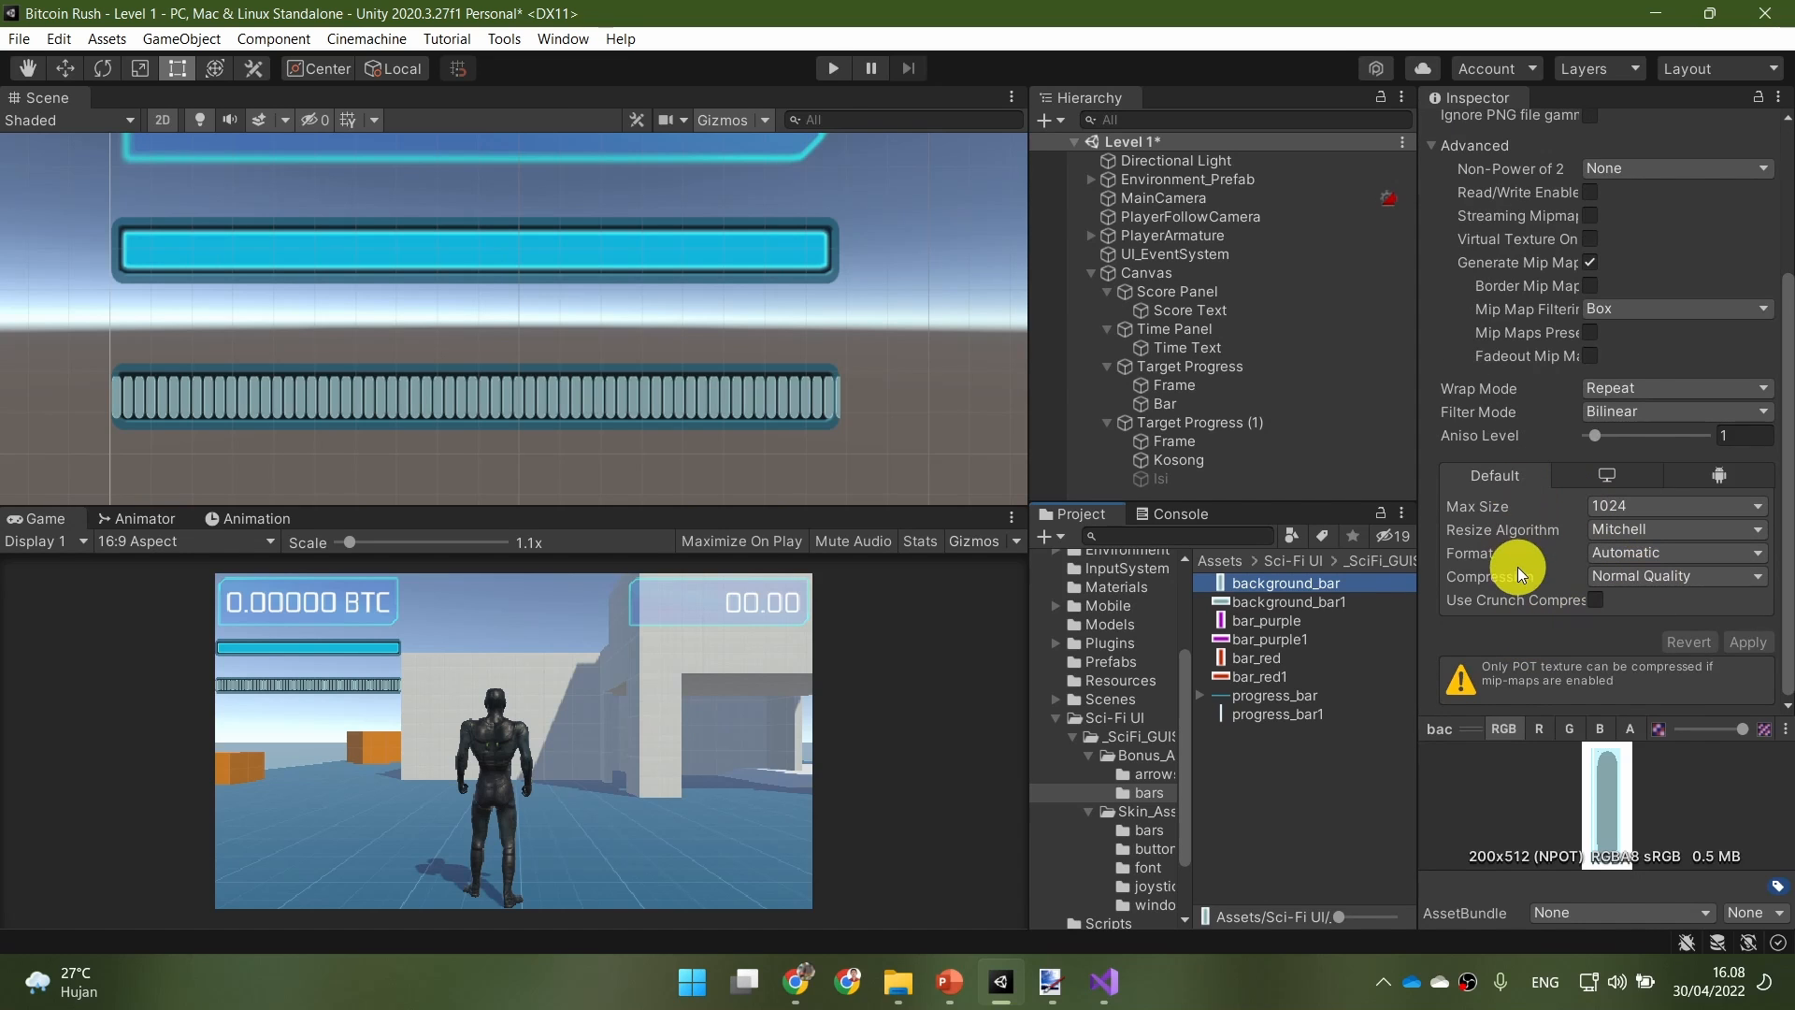
left_click(1657, 412)
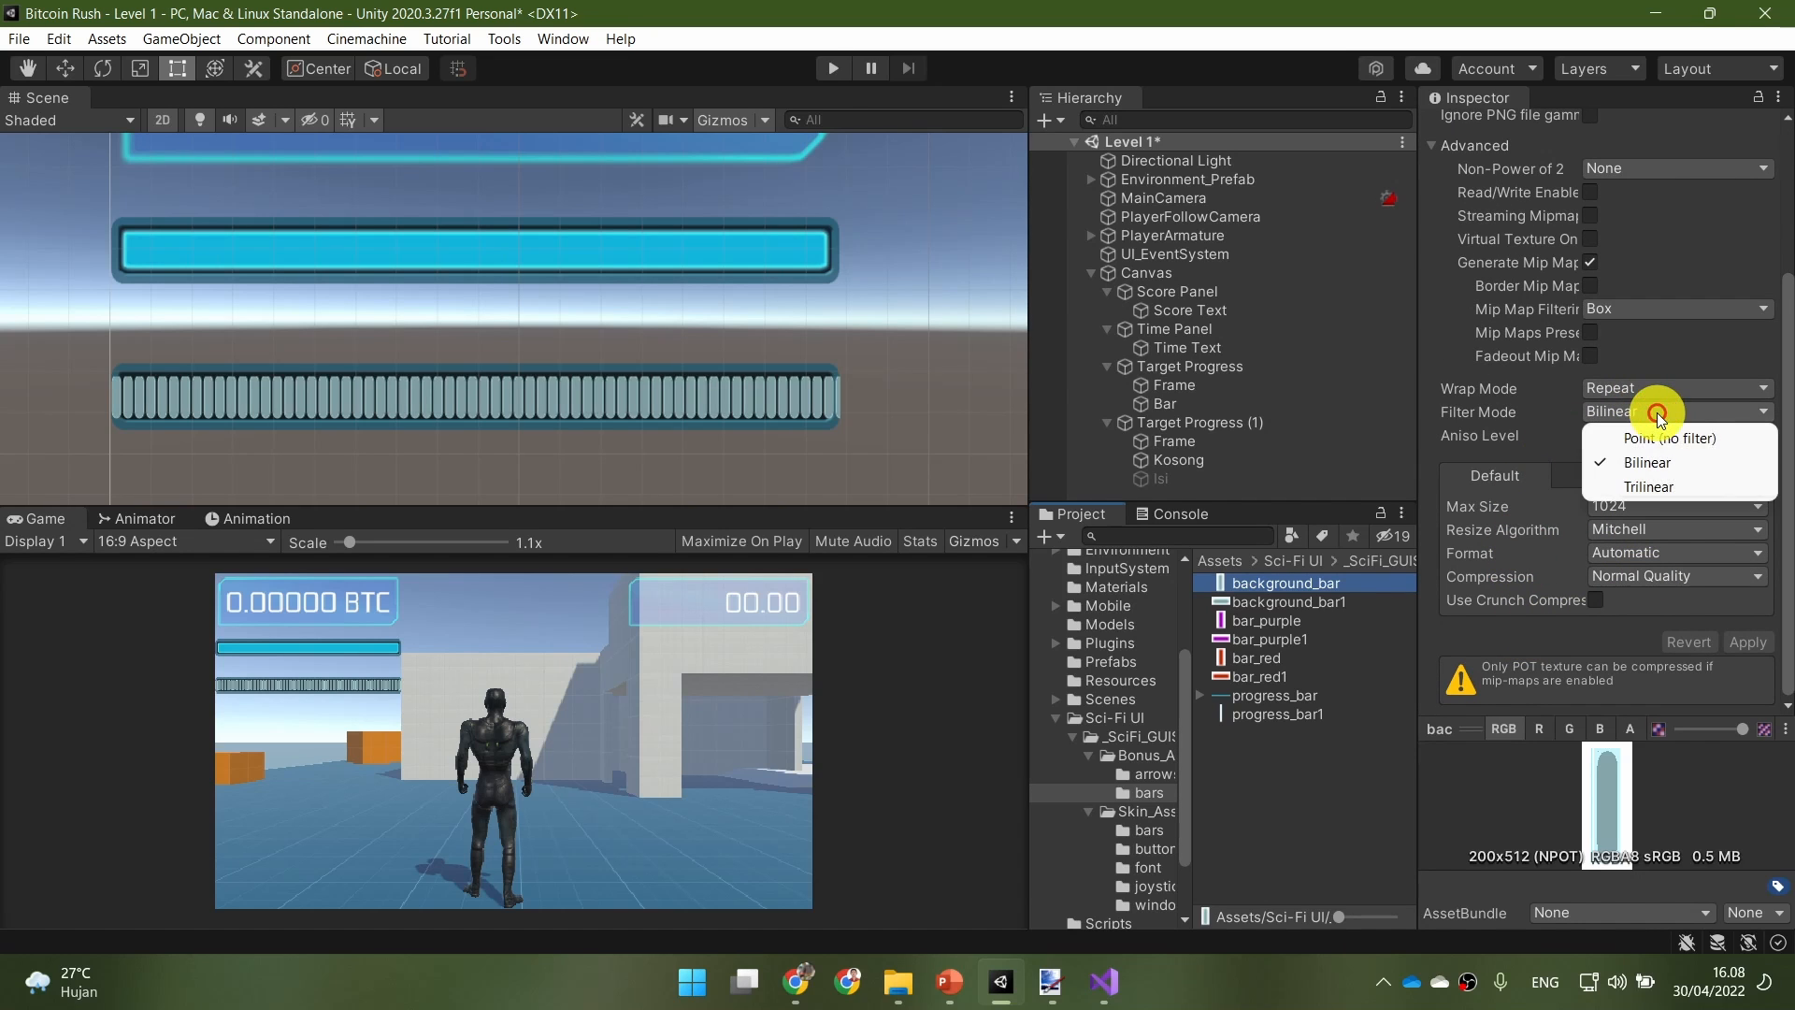
left_click(1700, 439)
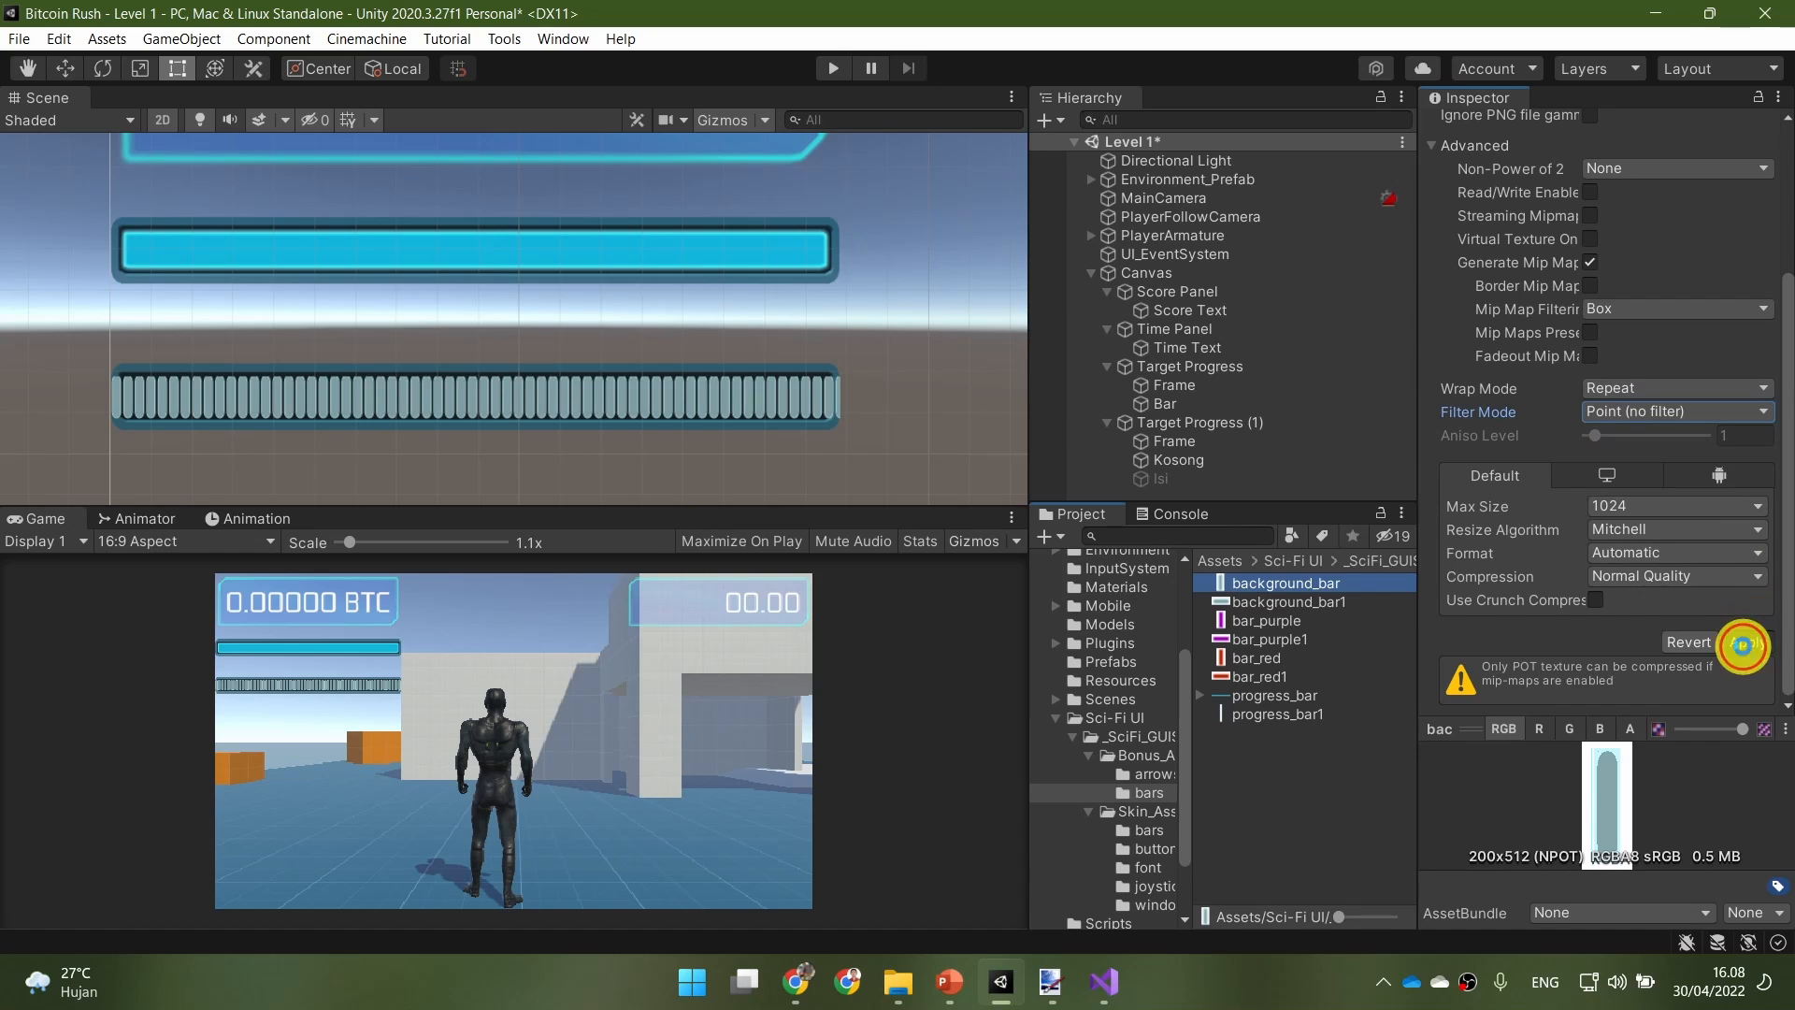
left_click(1742, 645)
Step: Try the Trilinear filter mode on the background_bar texture and apply it
left_click(1673, 413)
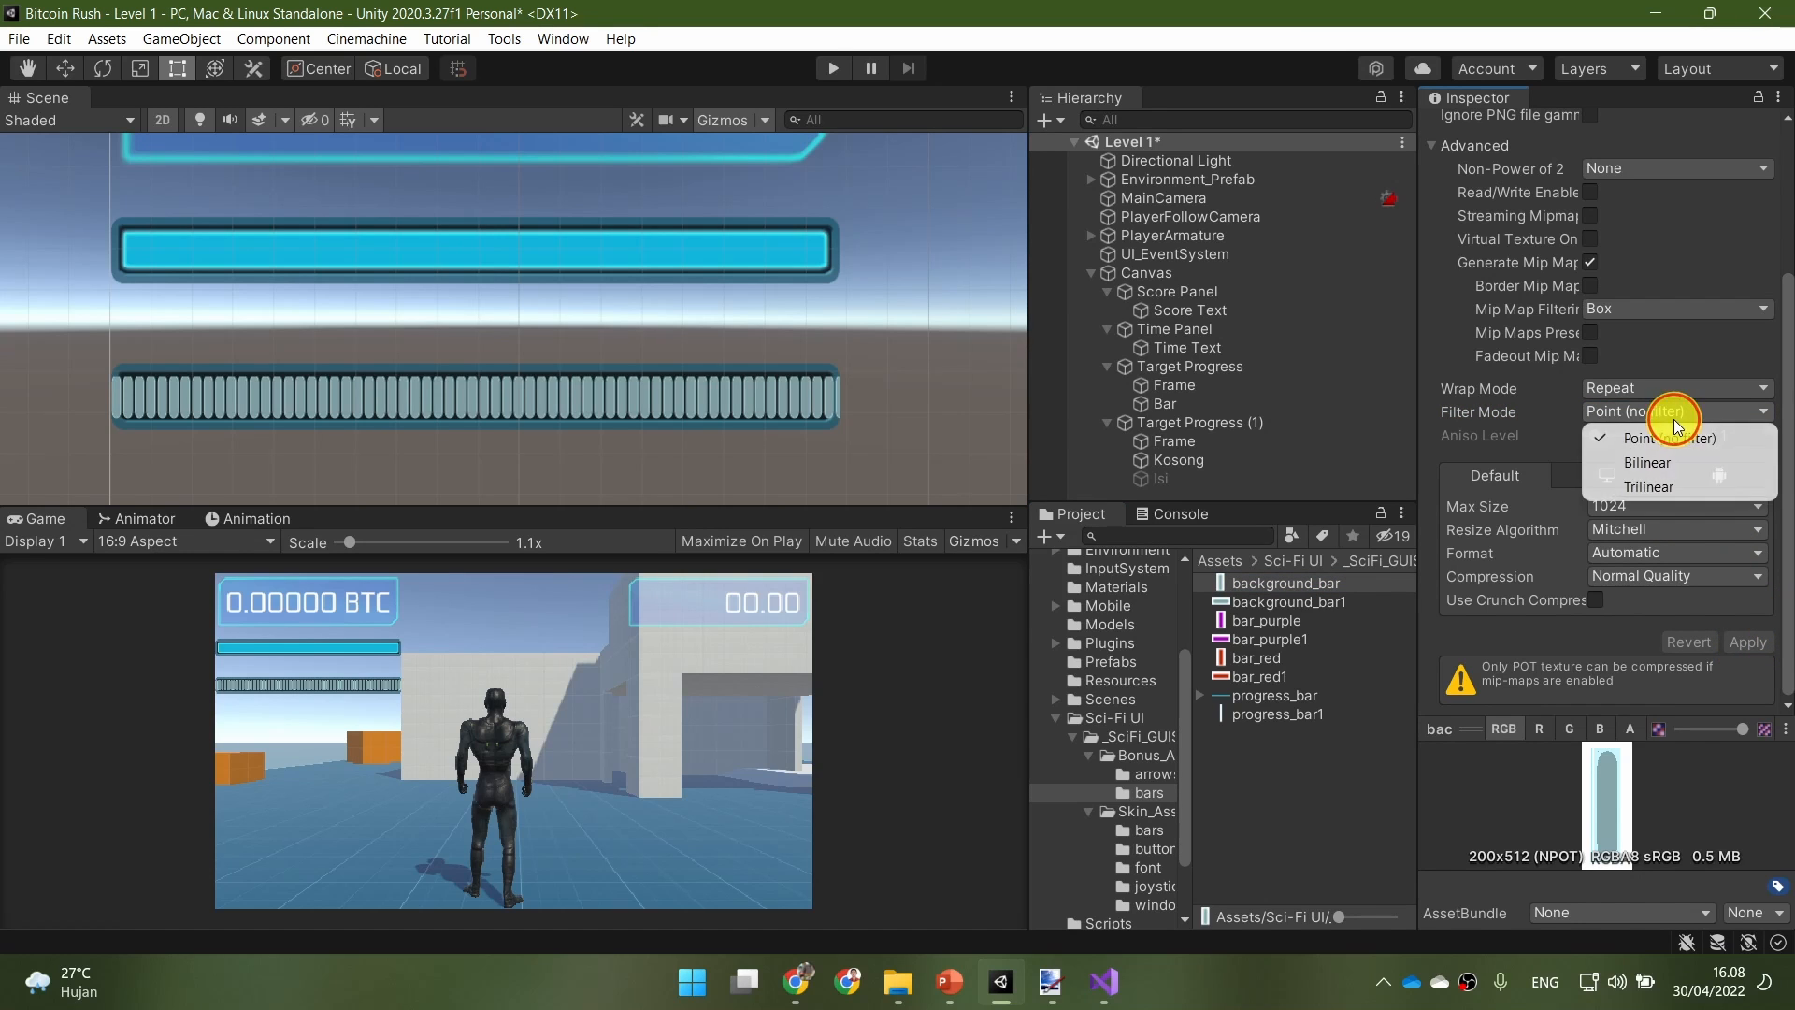
left_click(1689, 481)
left_click(1758, 647)
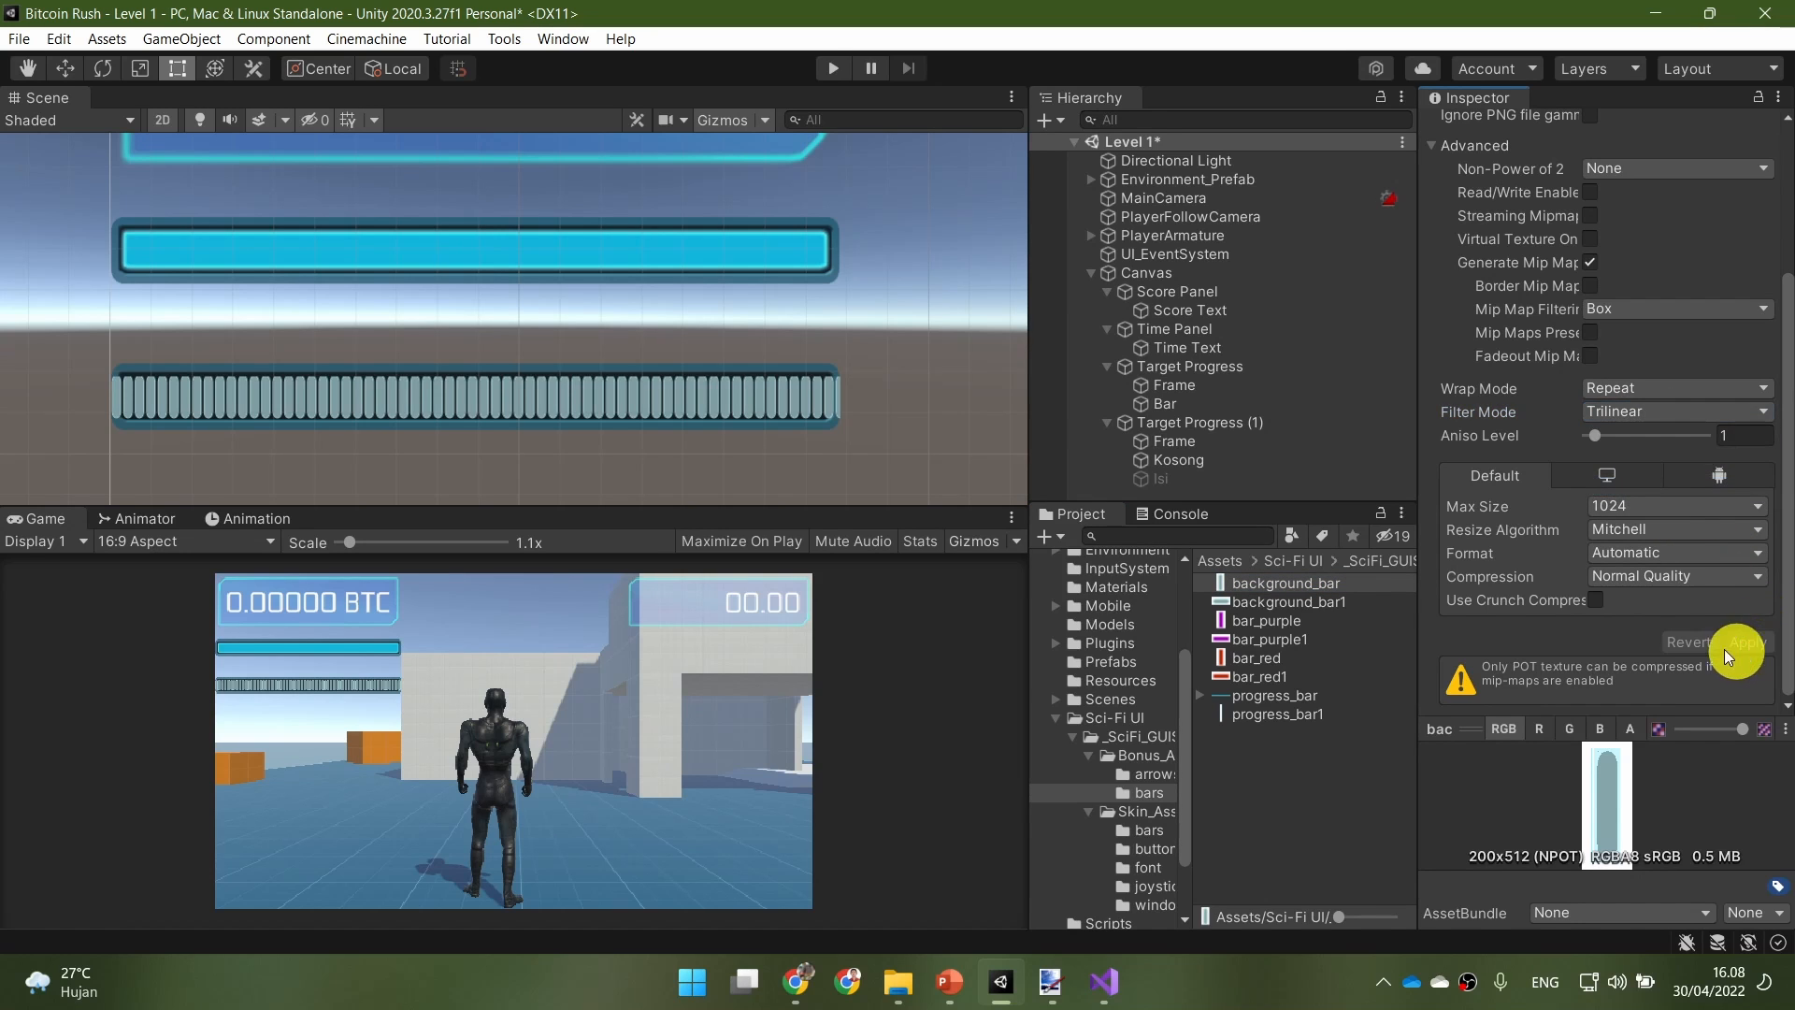
Step: Return the background_bar texture's filter mode to Bilinear and apply it
left_click(1675, 414)
left_click(1671, 481)
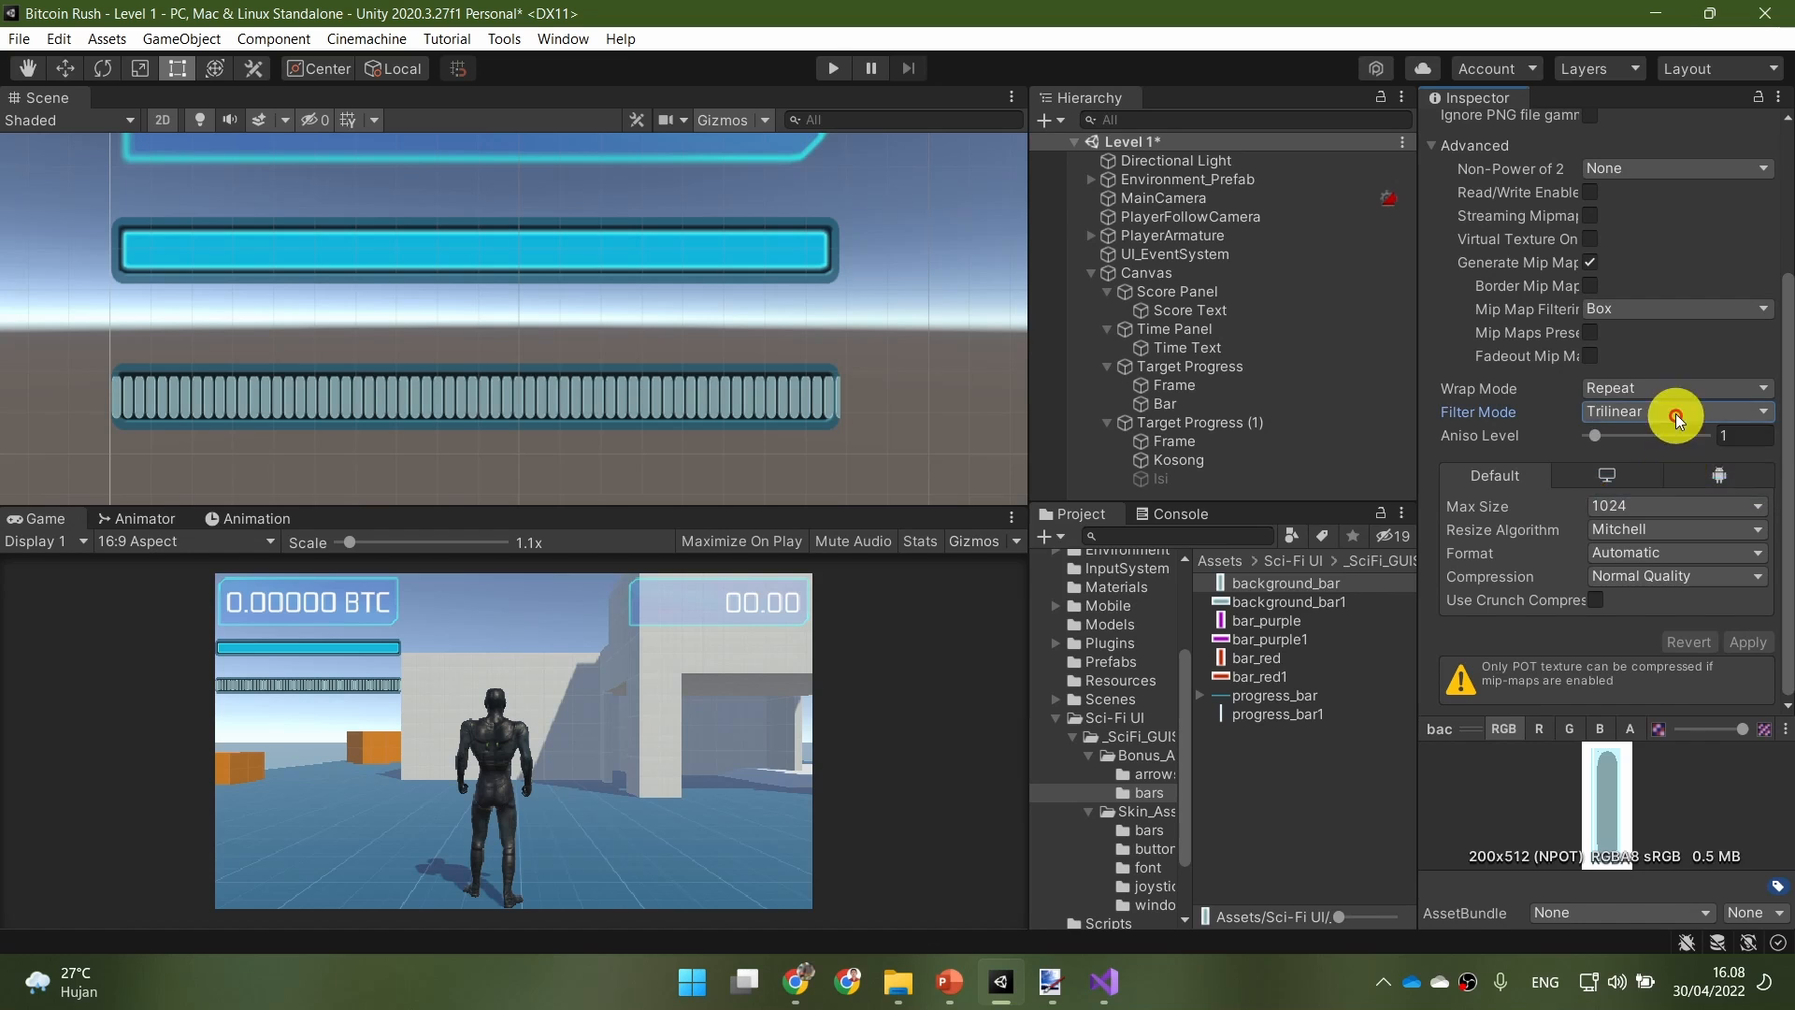
left_click(1675, 413)
left_click(1671, 462)
left_click(1743, 642)
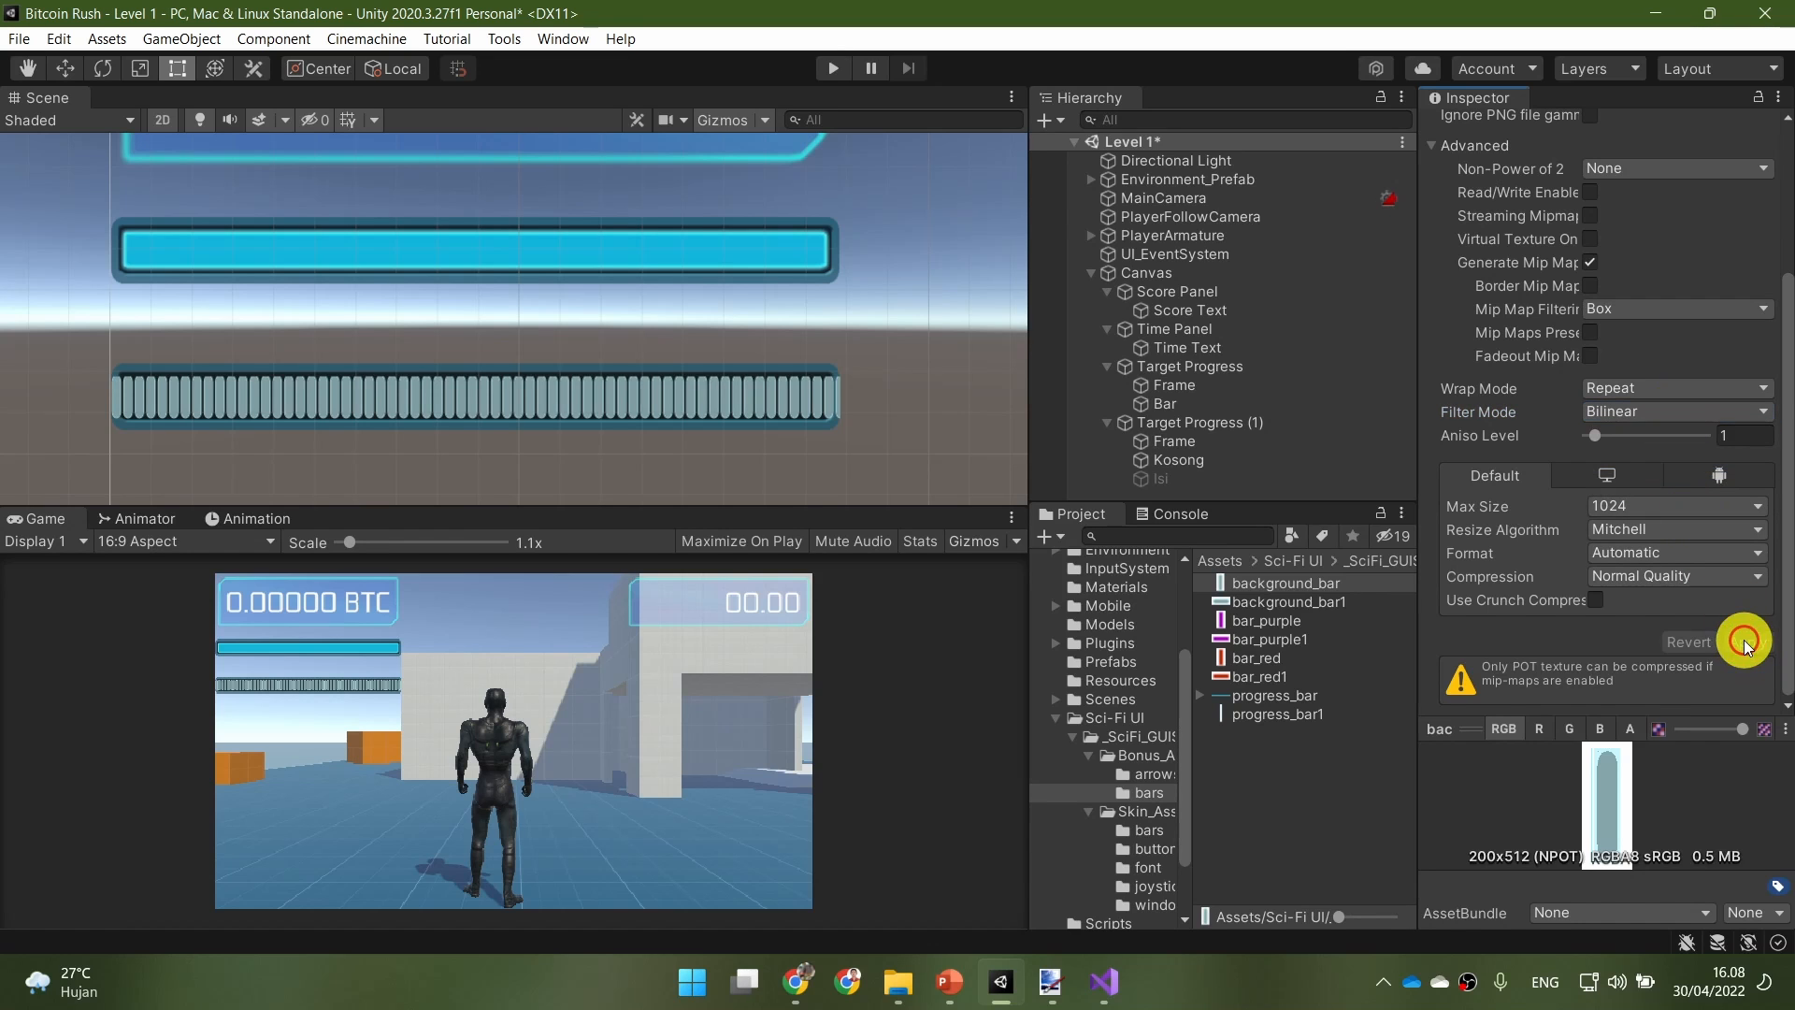
Step: Reactivate the Isi object and set its image's Pixels Per Unit Multiplier to 2.3
left_click(1247, 456)
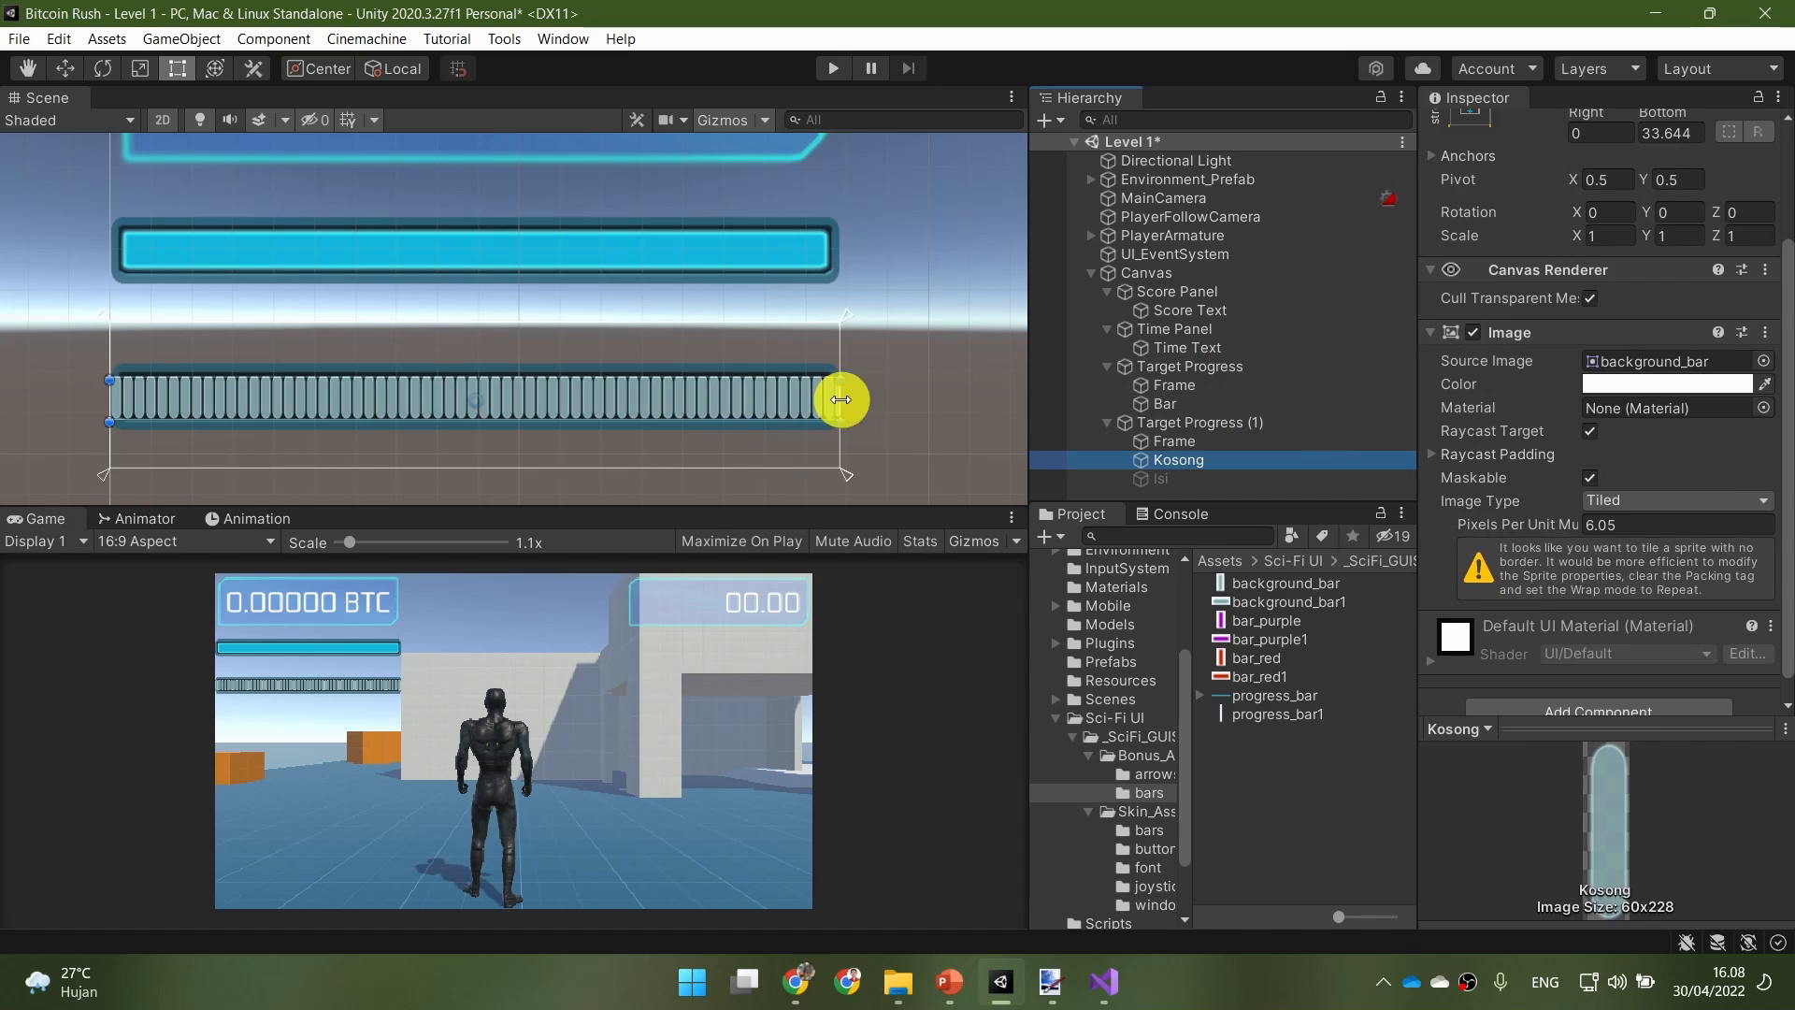
left_click(1204, 475)
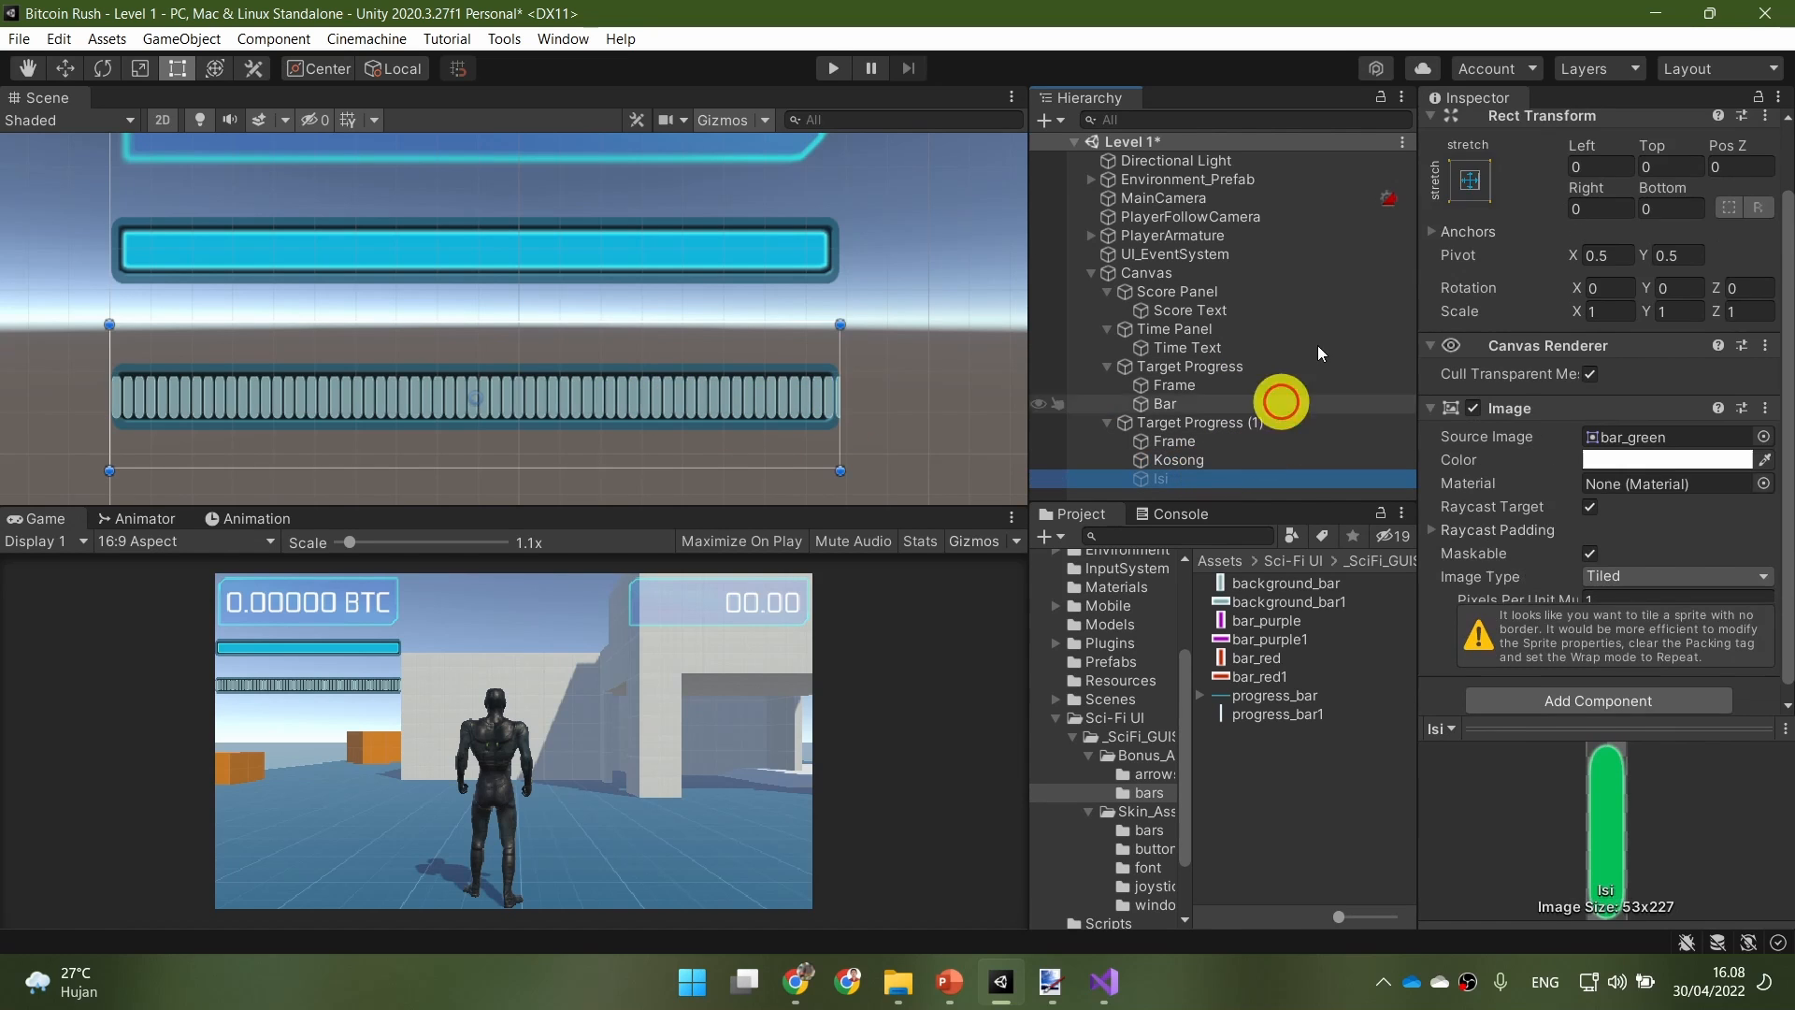
left_click(1480, 131)
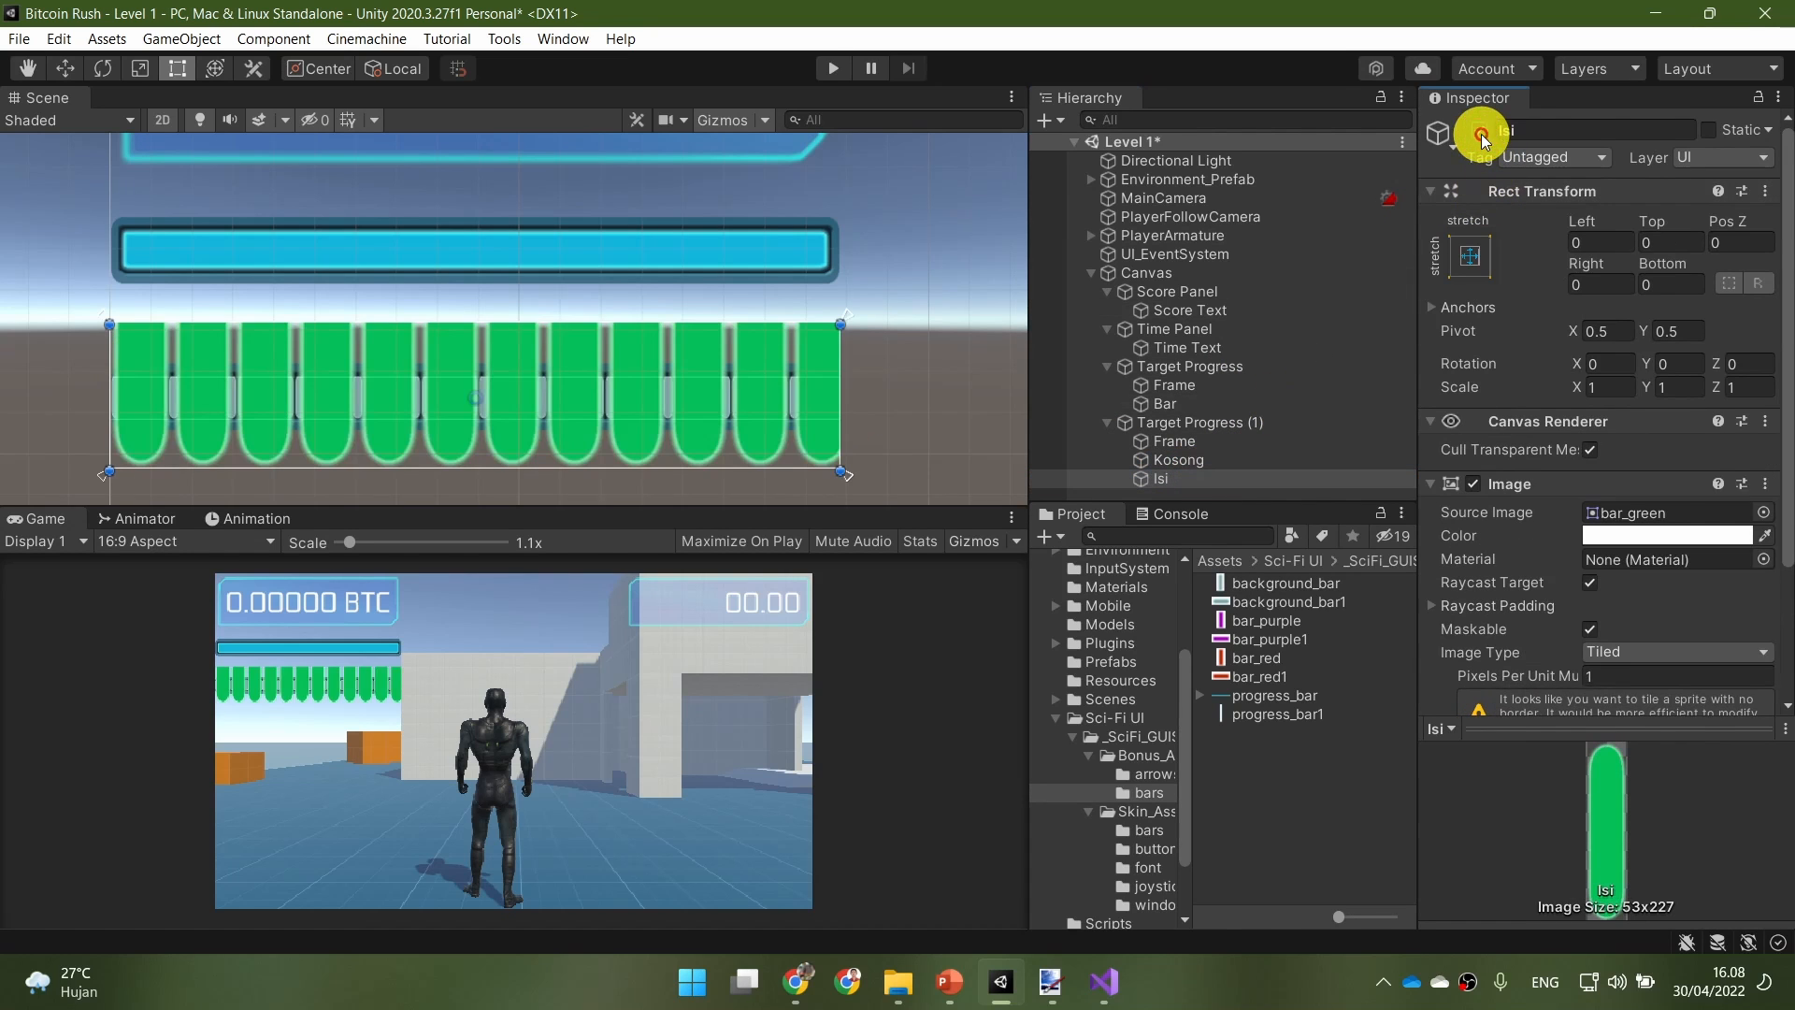
scroll(1537, 654, "down", 3)
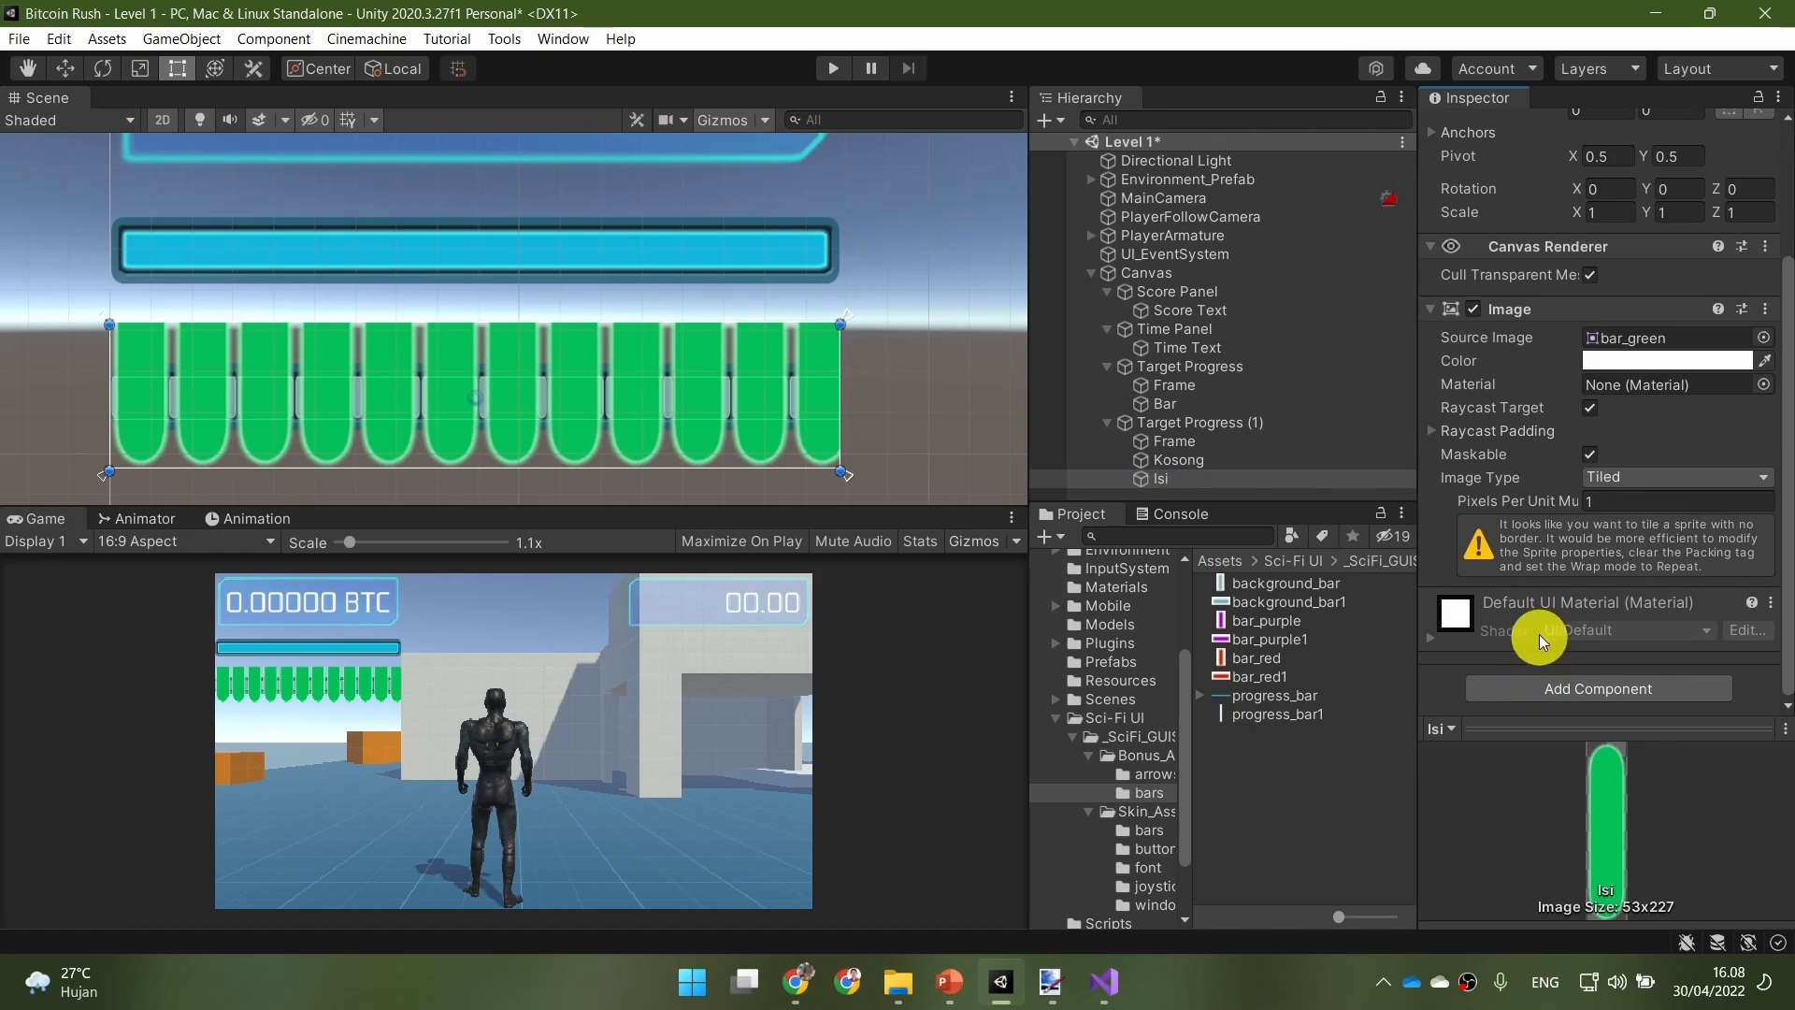
left_click_drag(1530, 509, 1568, 512)
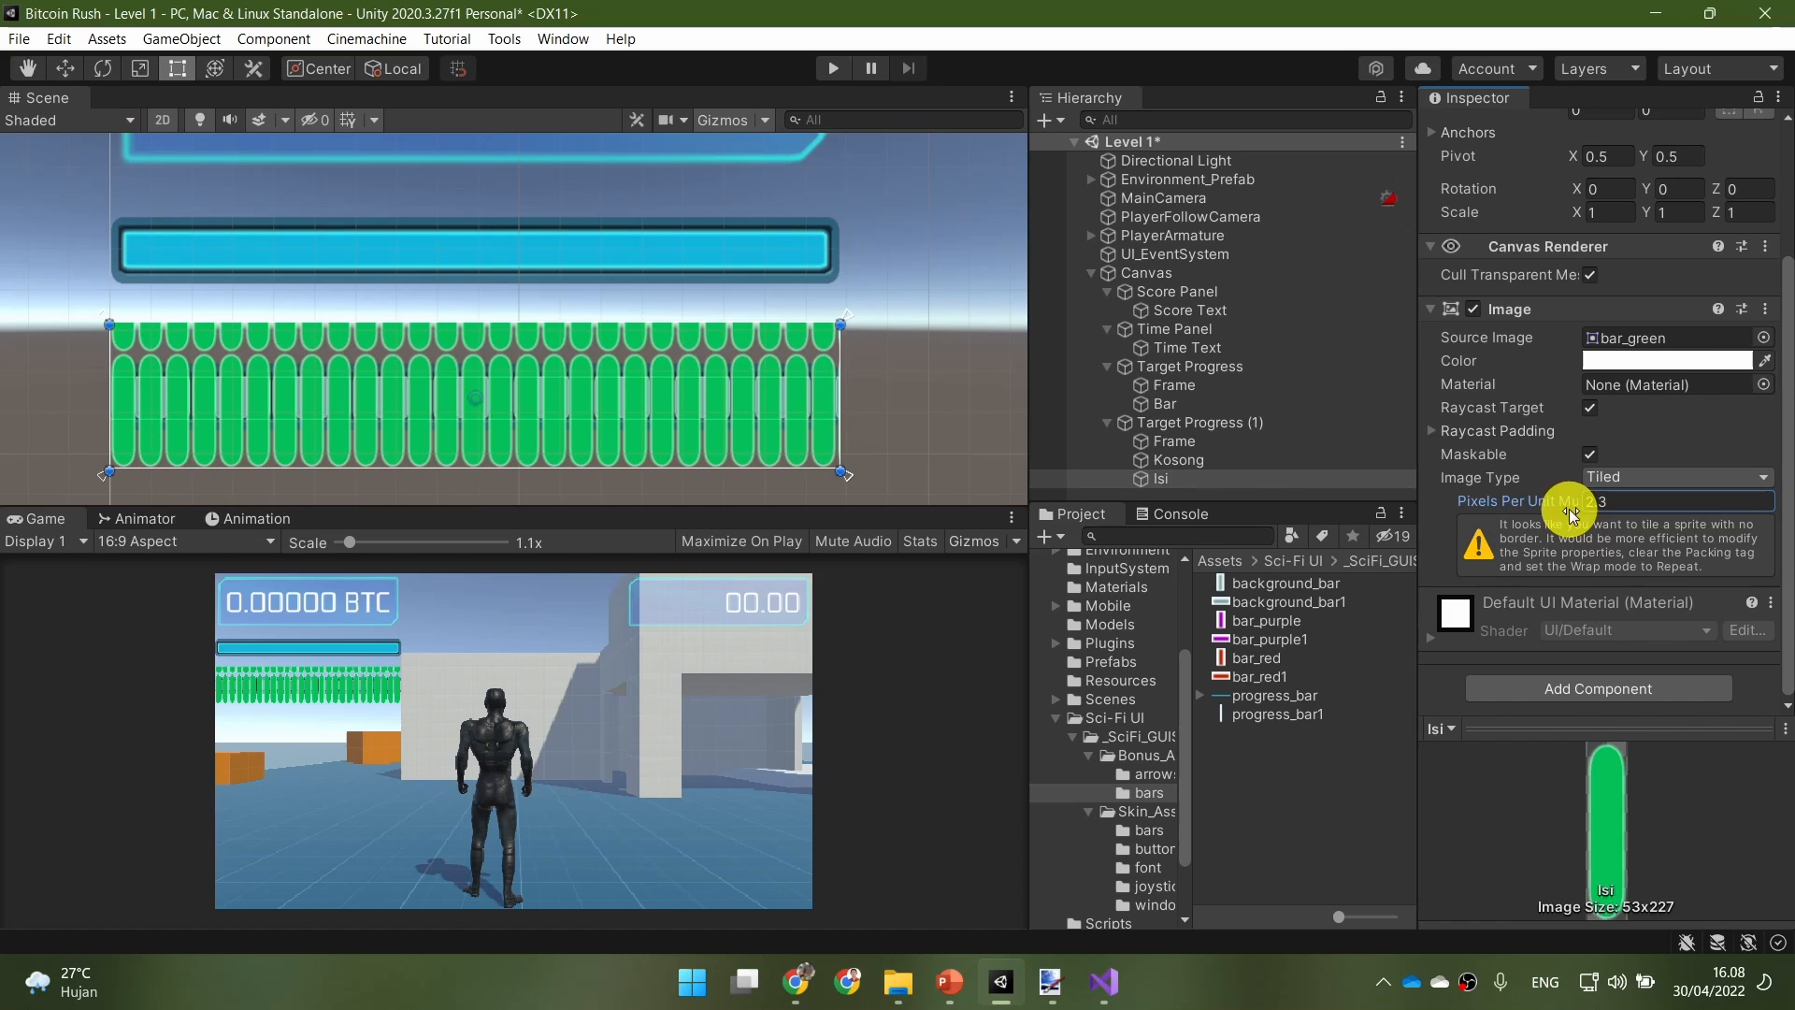
Step: Set the Pixels Per Unit Multiplier of both the Kosong and Isi images to 6
left_click(1300, 460)
left_click(1315, 480)
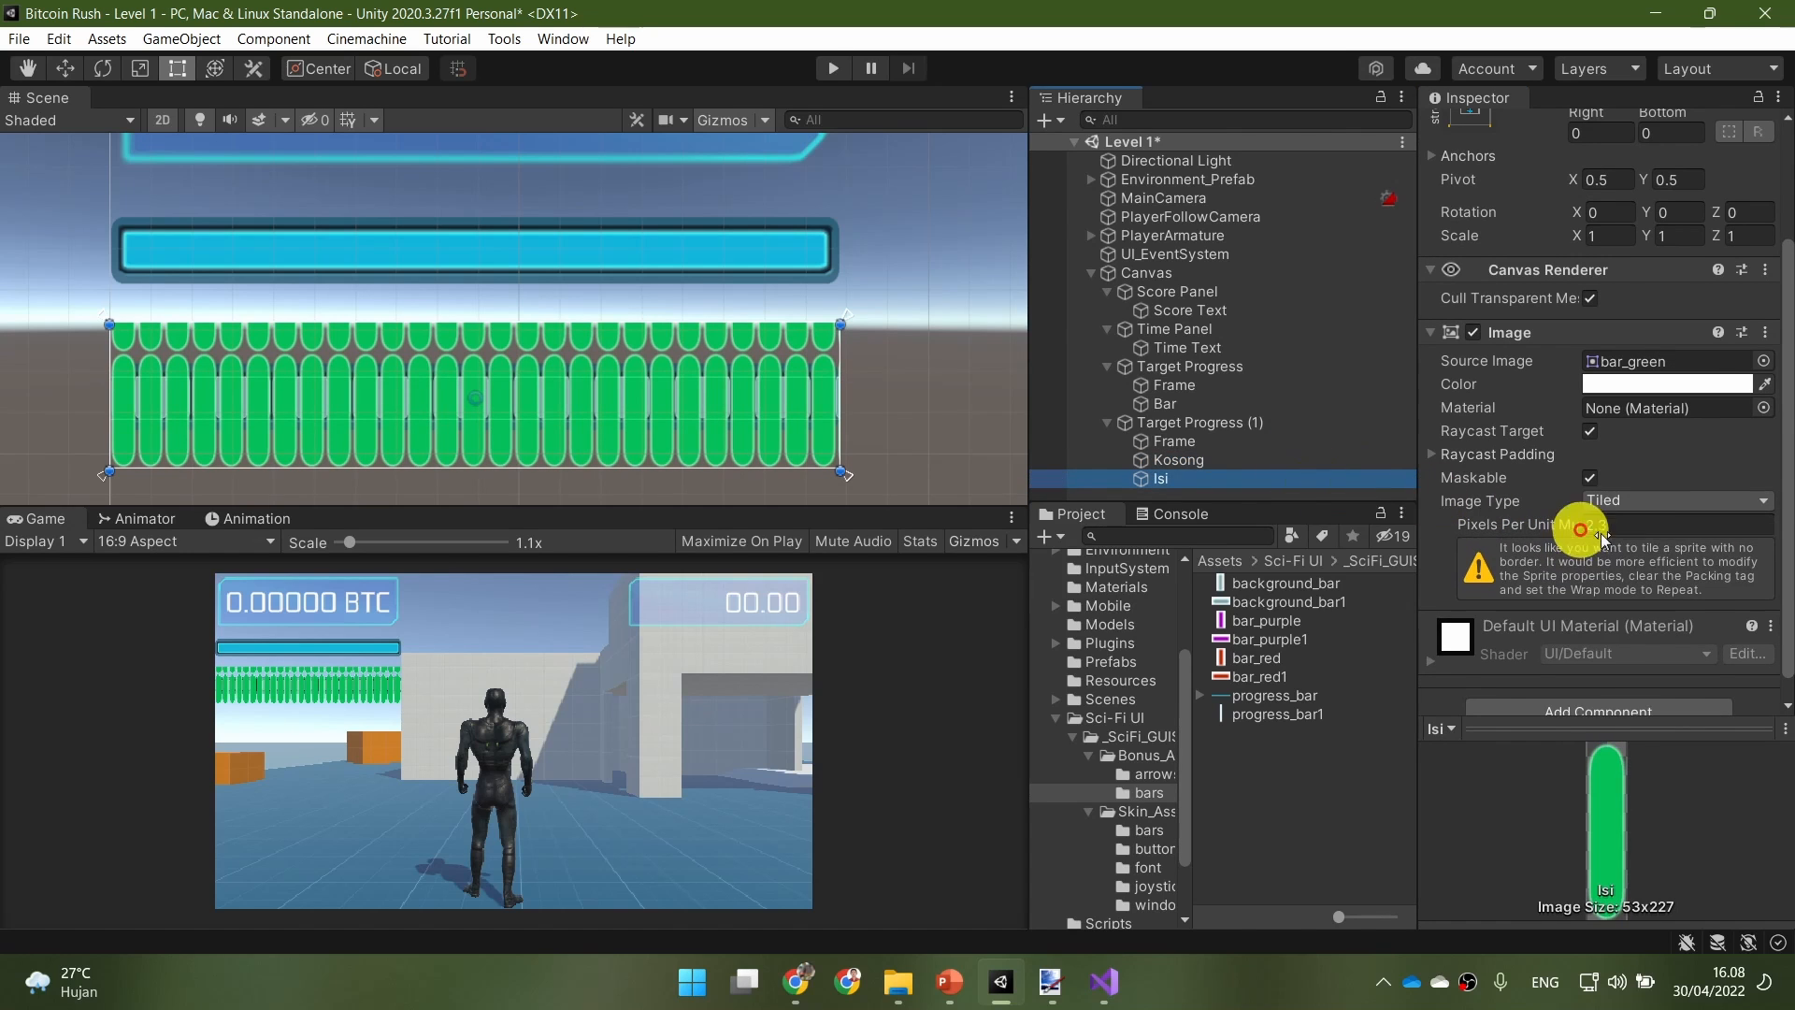
left_click(1221, 460)
left_click(1647, 524)
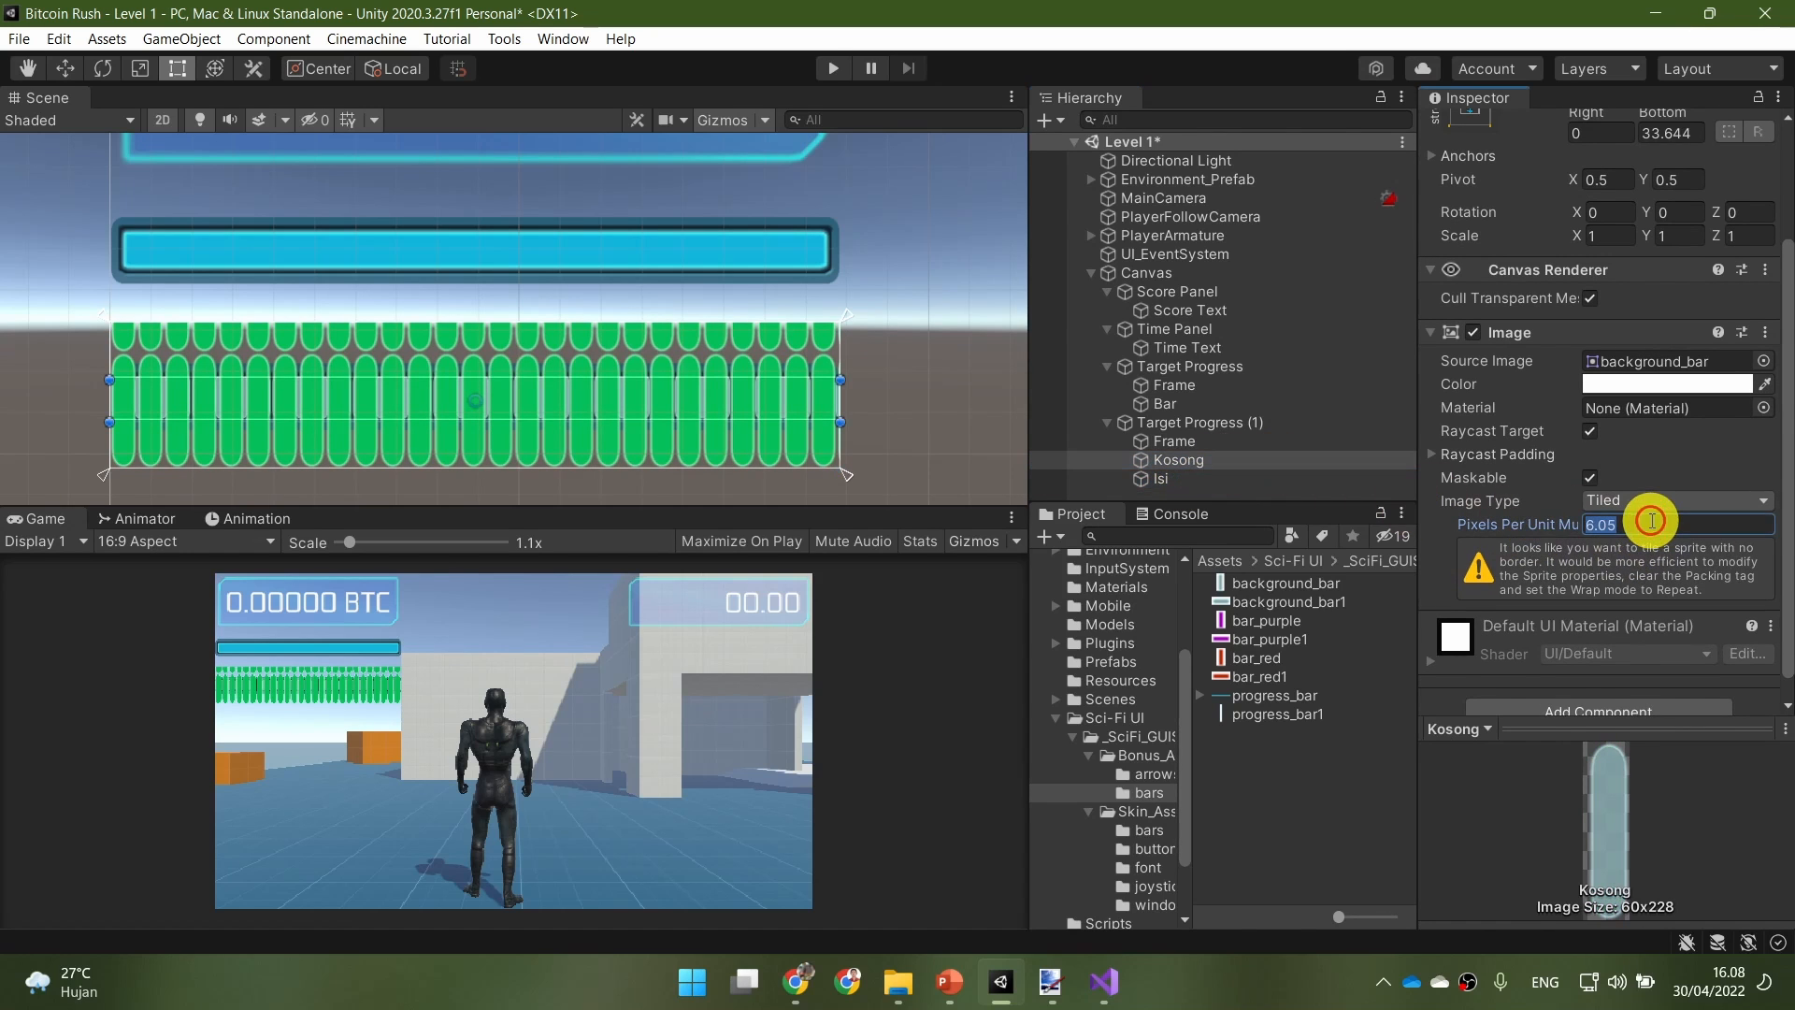
left_click(1275, 478)
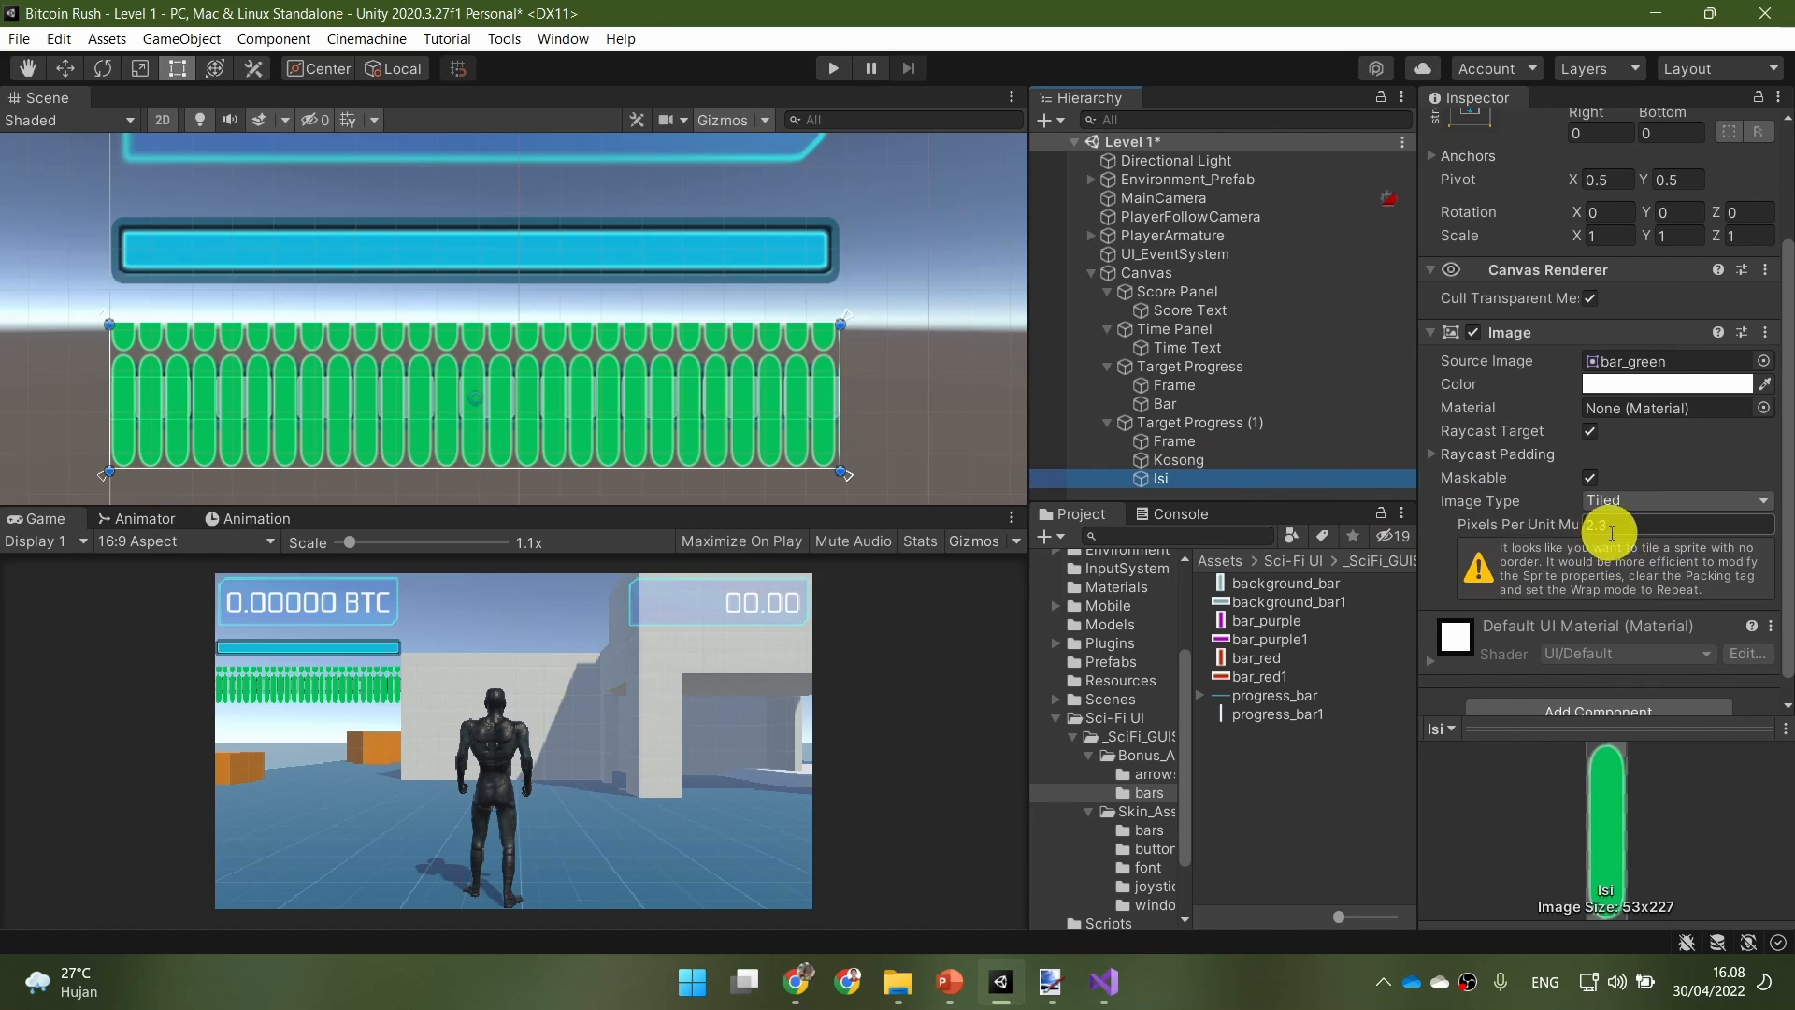
left_click(1635, 526)
type("6")
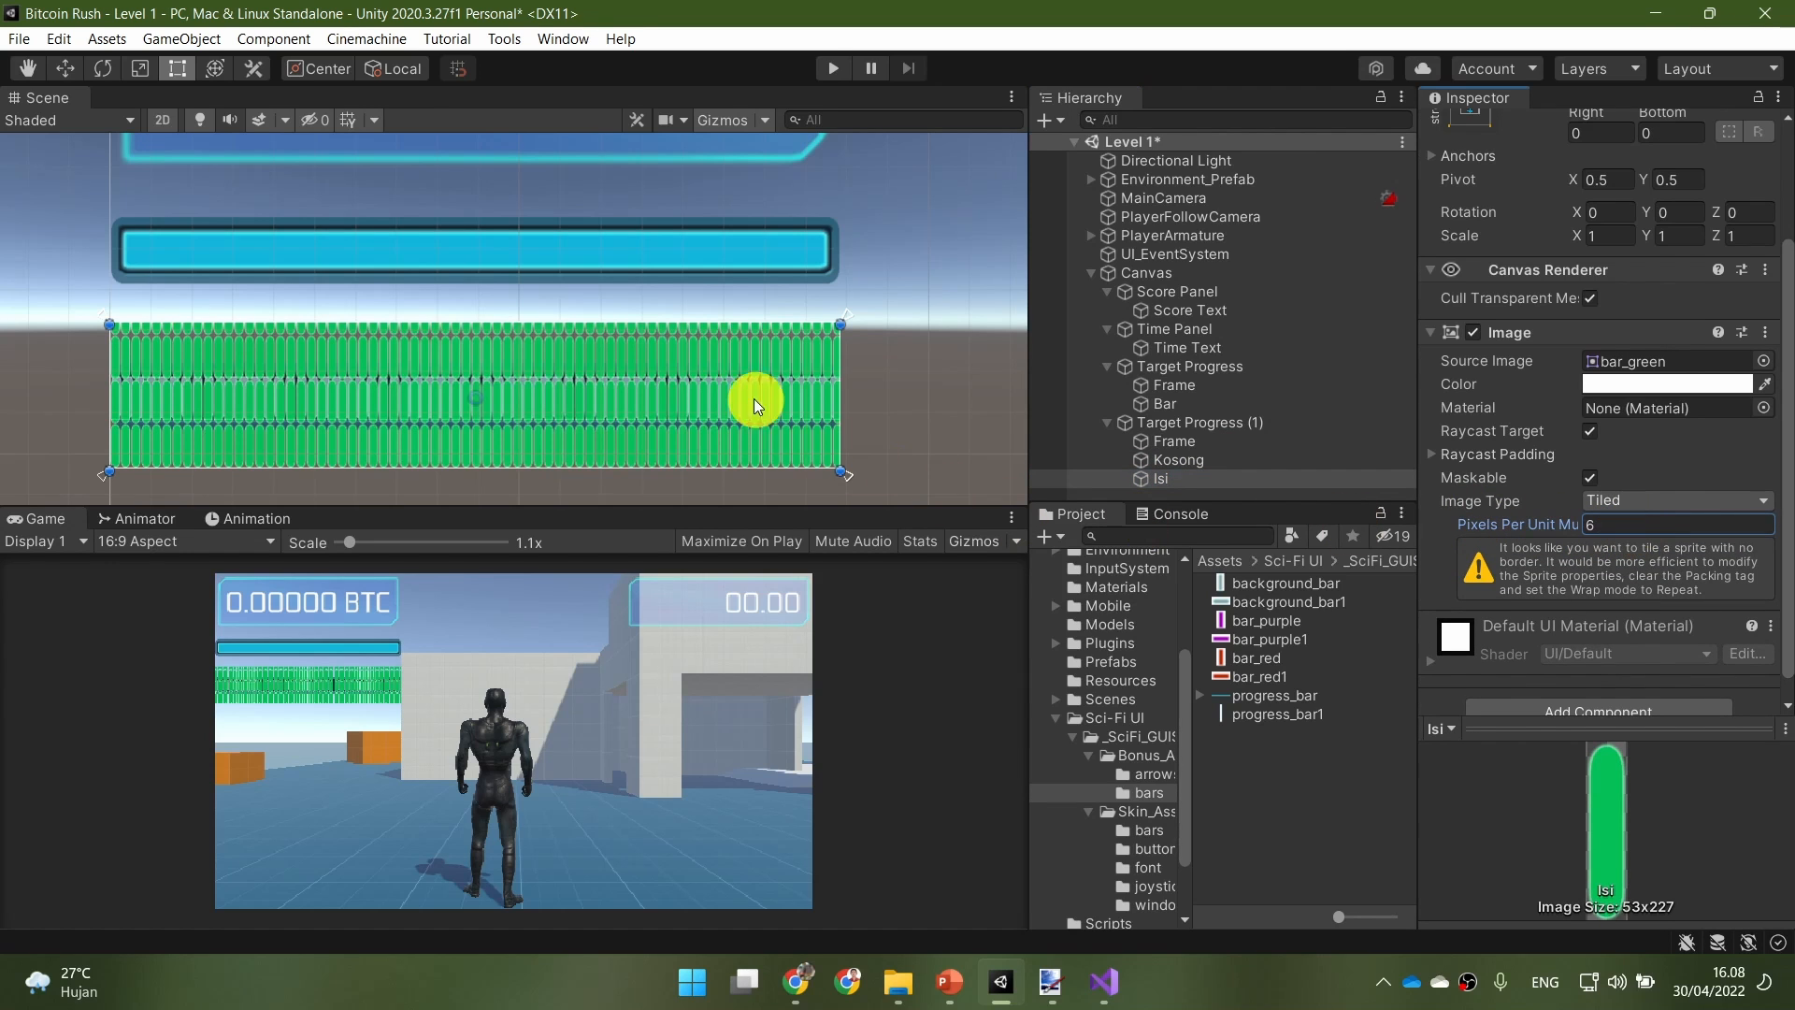
Step: Shrink Isi's height to match Kosong inside the frame, with about 37.6 top and 33.6 bottom offset
left_click_drag(708, 471, 707, 421)
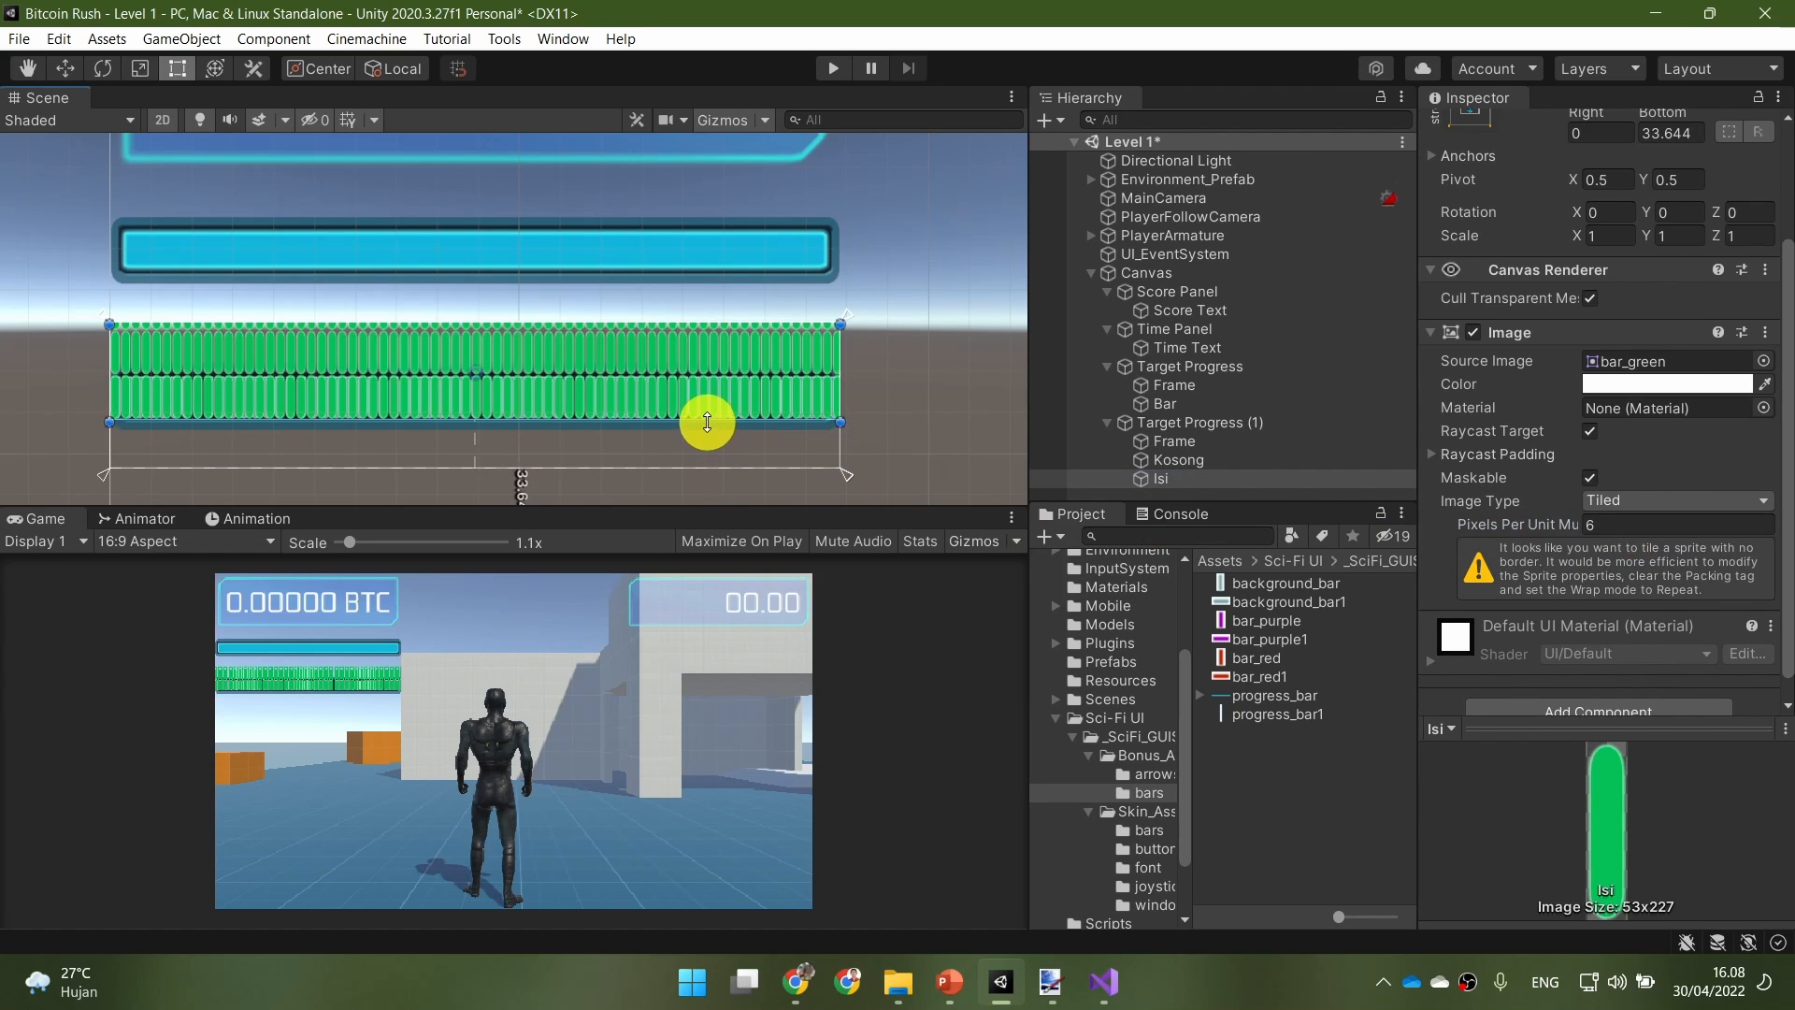
left_click_drag(726, 323, 731, 381)
left_click(1271, 463)
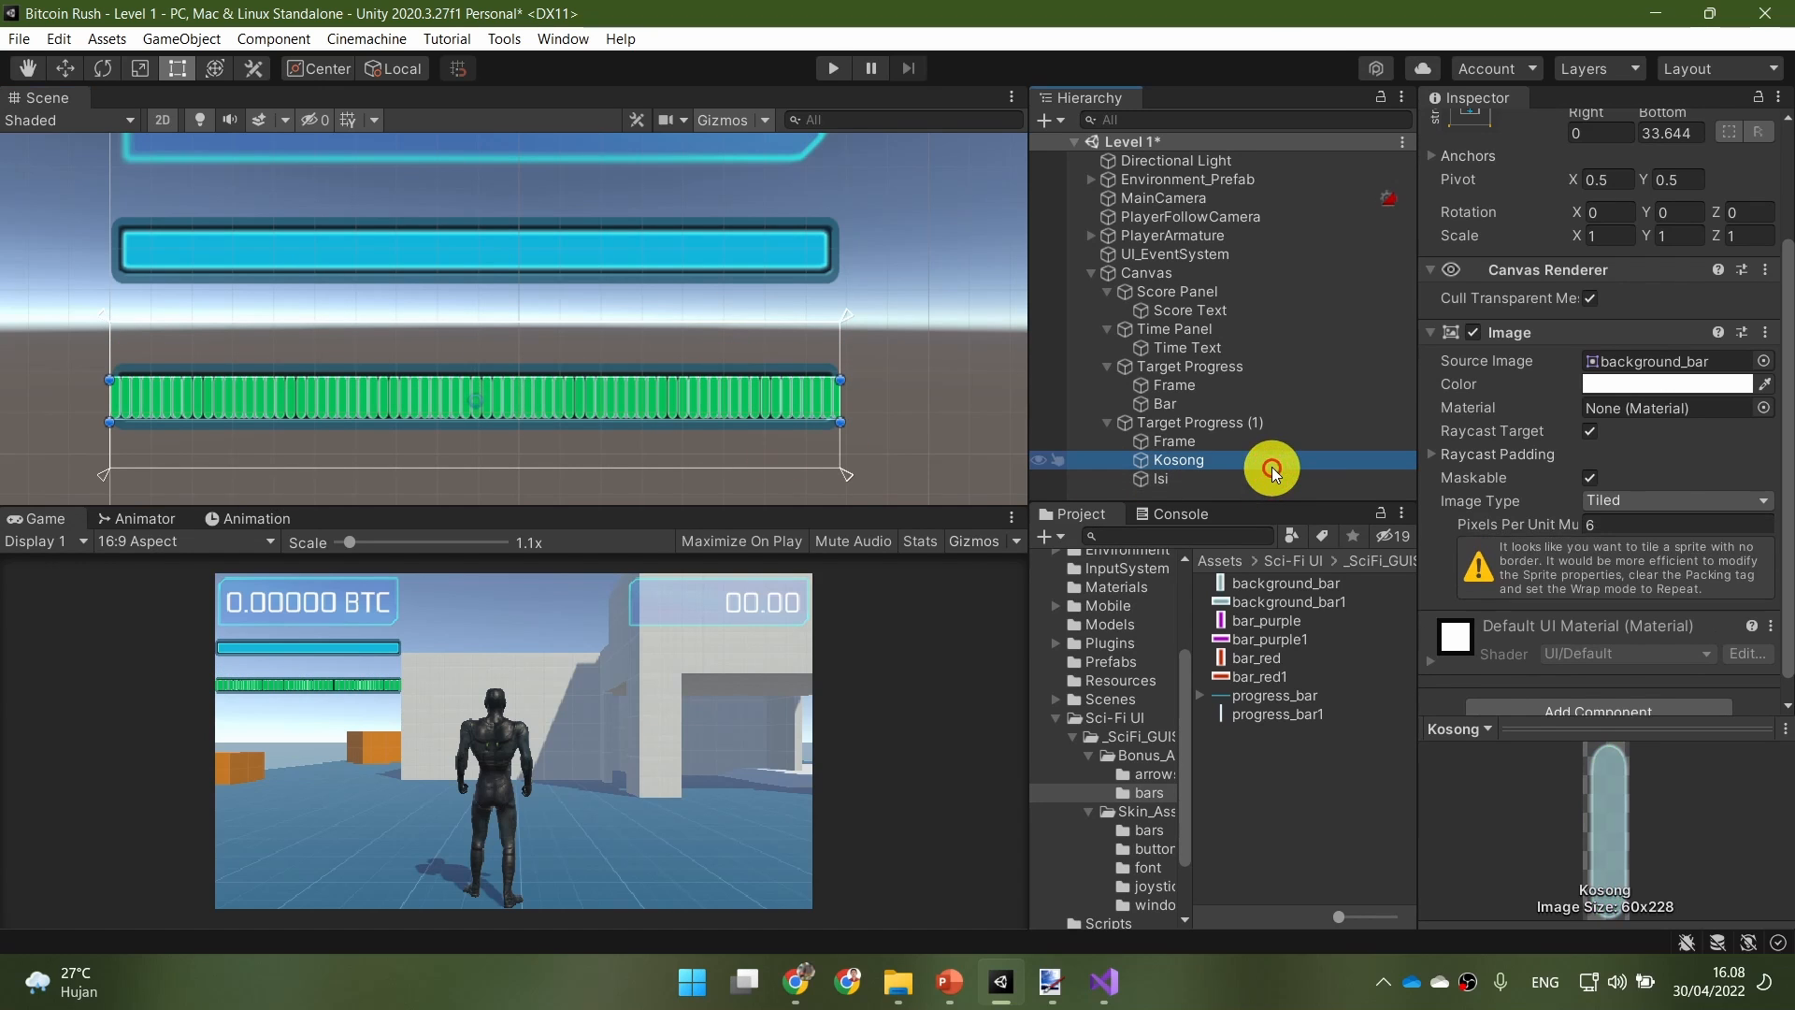
left_click(1268, 483)
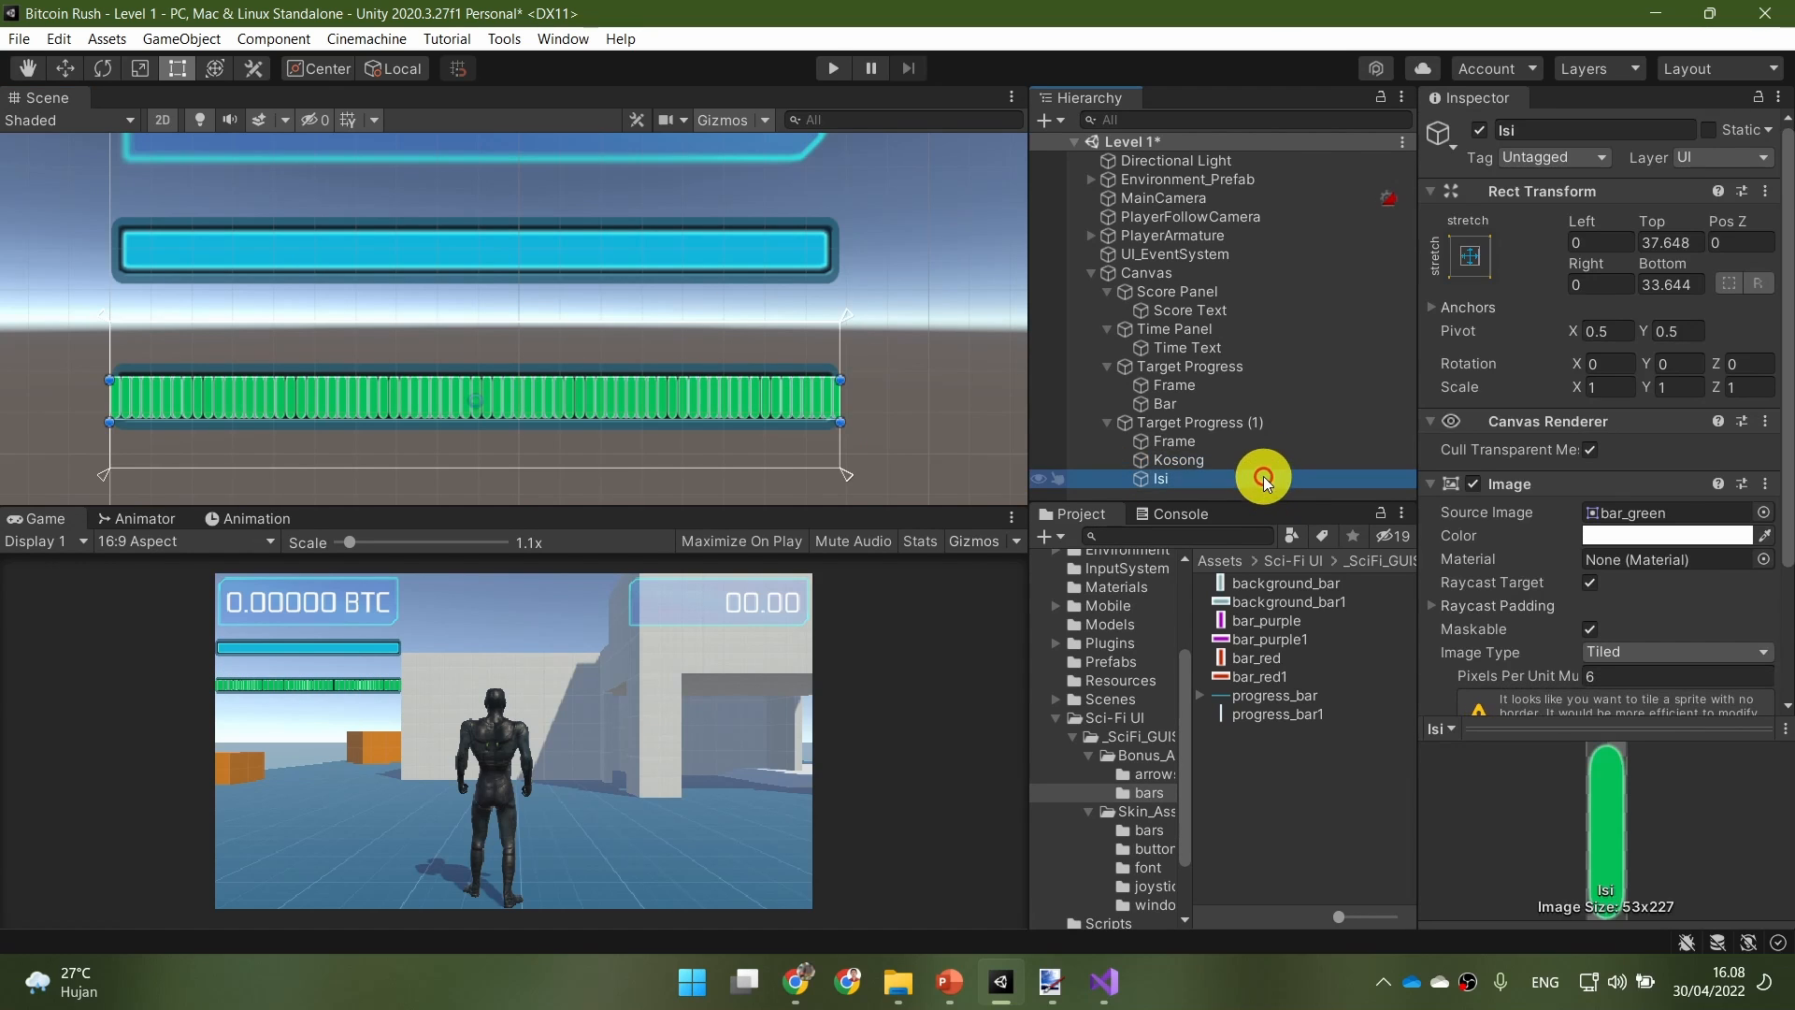
Step: Try narrowing the Kosong image from its right edge
left_click(1262, 467)
scroll(851, 434, "up", 3)
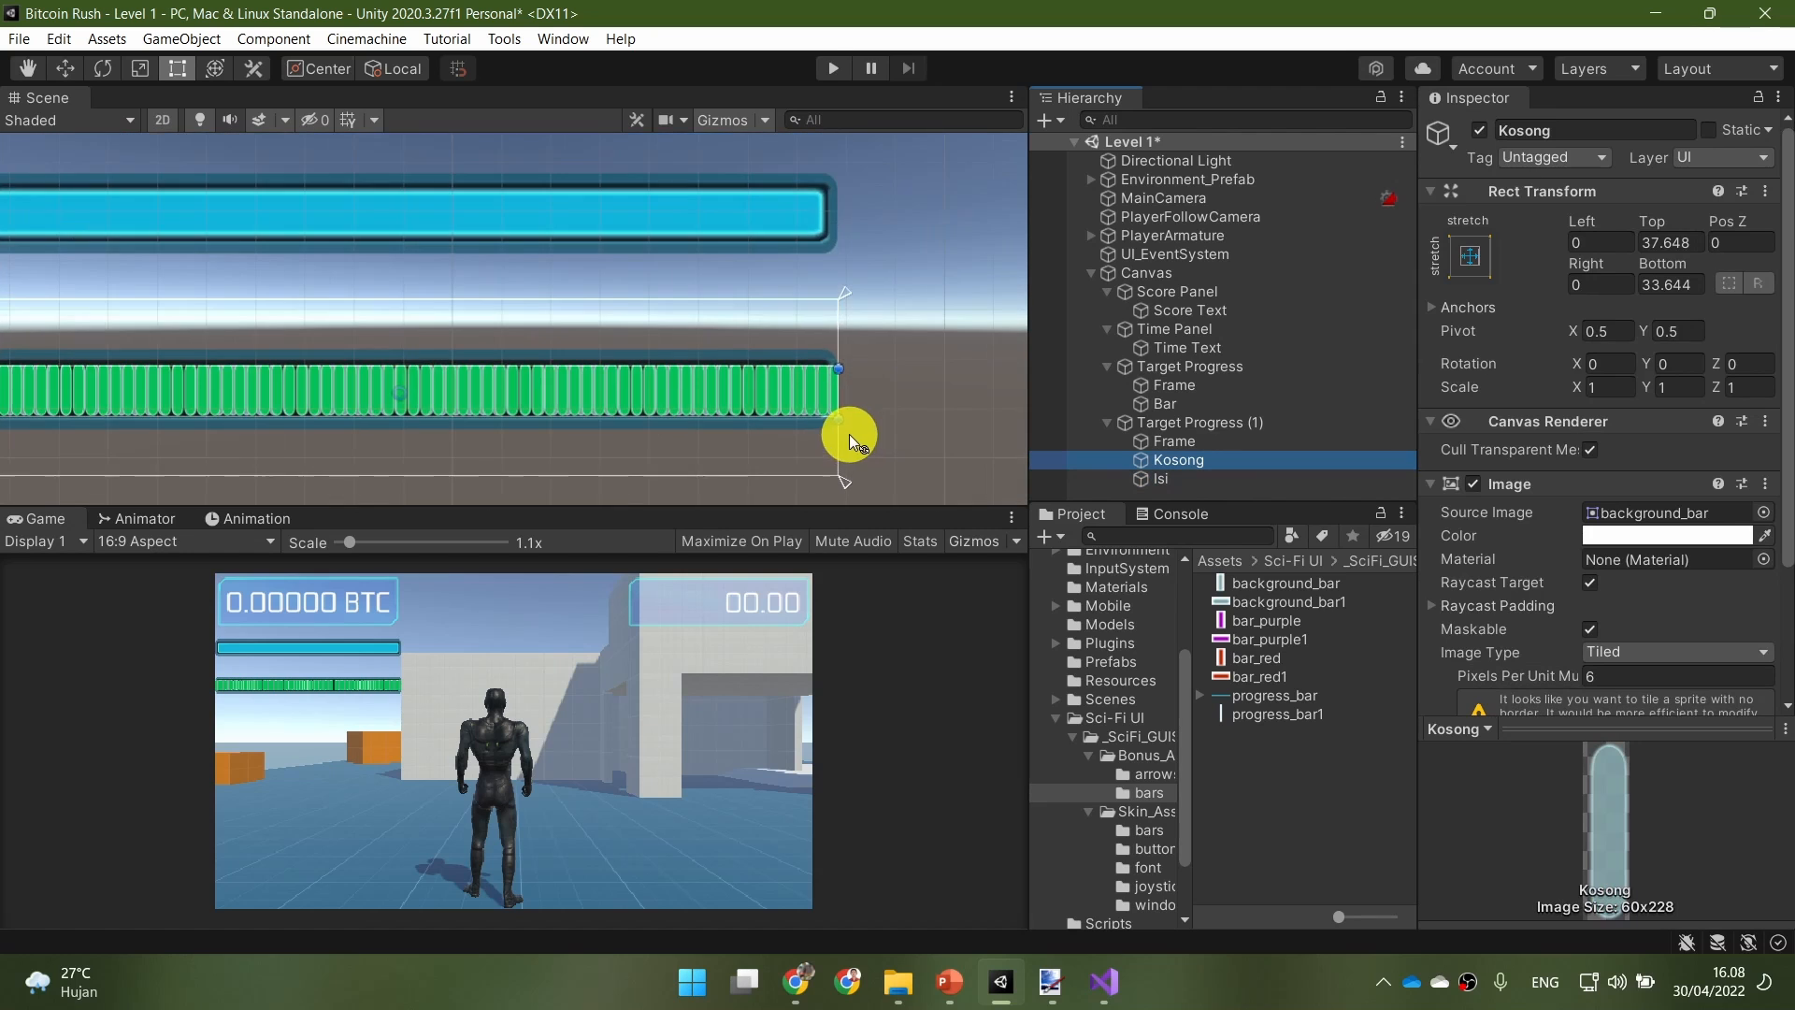
left_click_drag(838, 398, 768, 398)
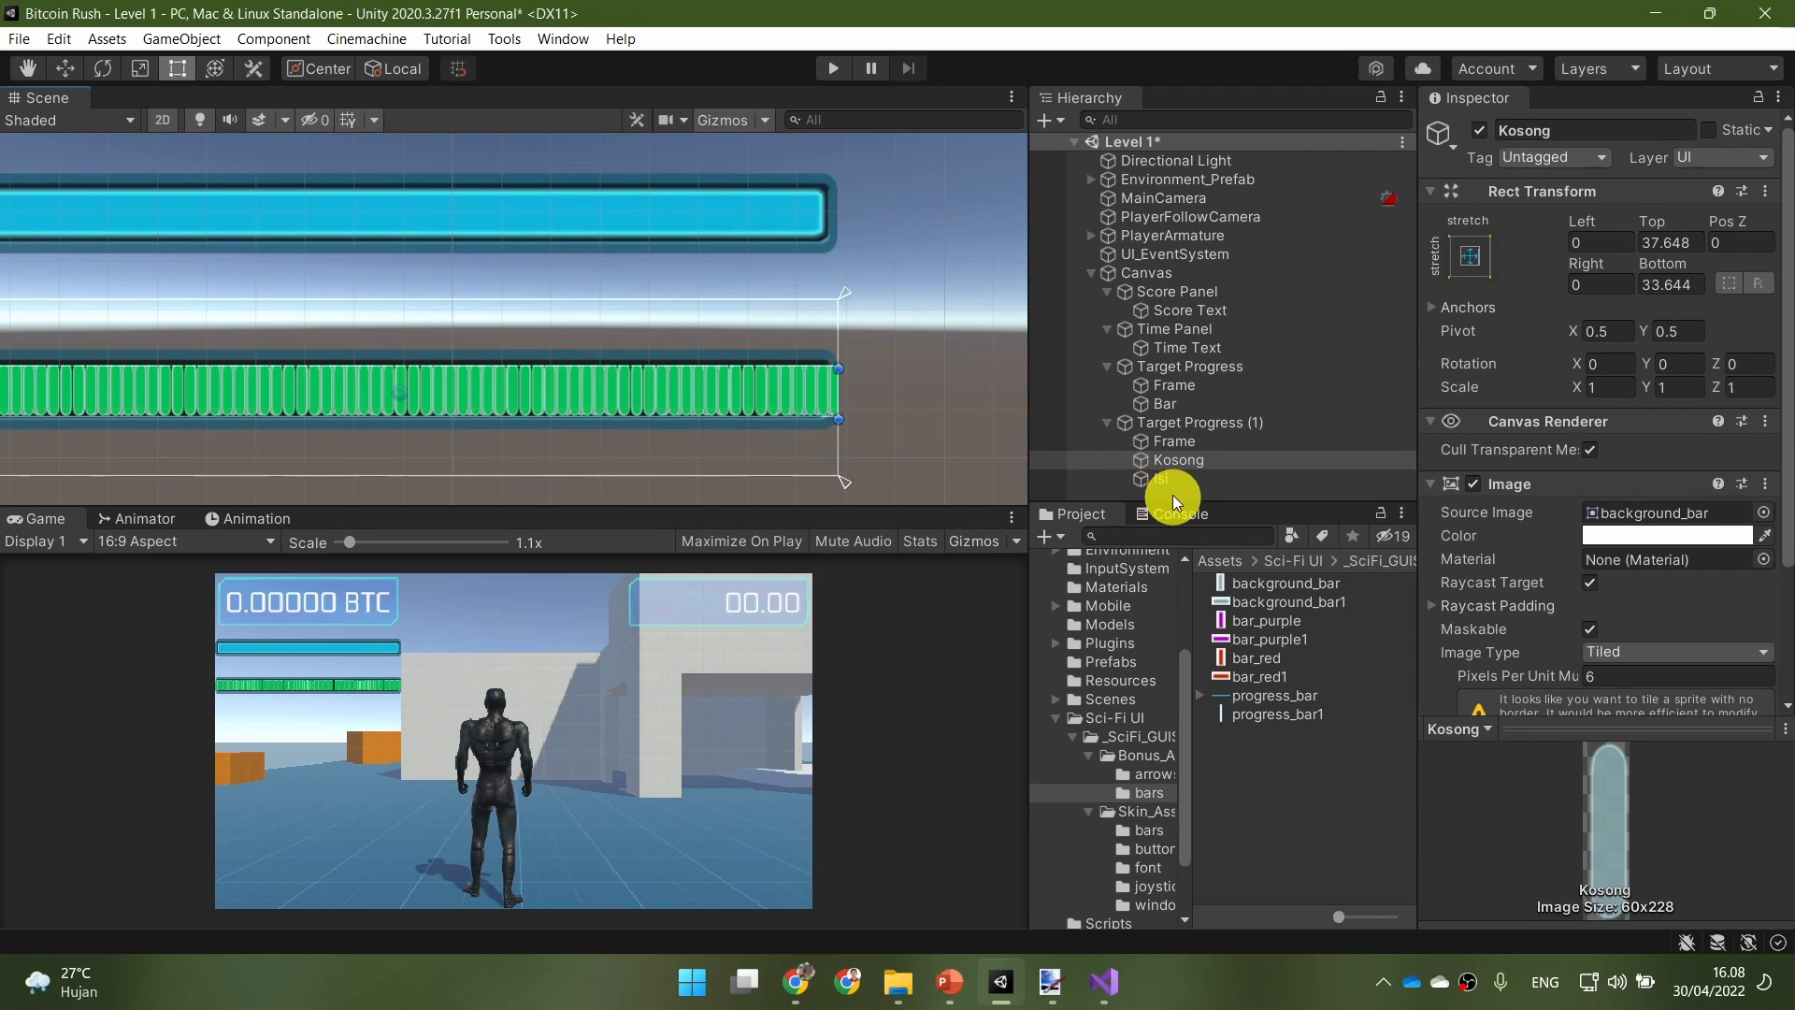
Step: Resize Isi from its right edge to test the partial fill, ending with a Right offset of about 139.9
left_click(1197, 480)
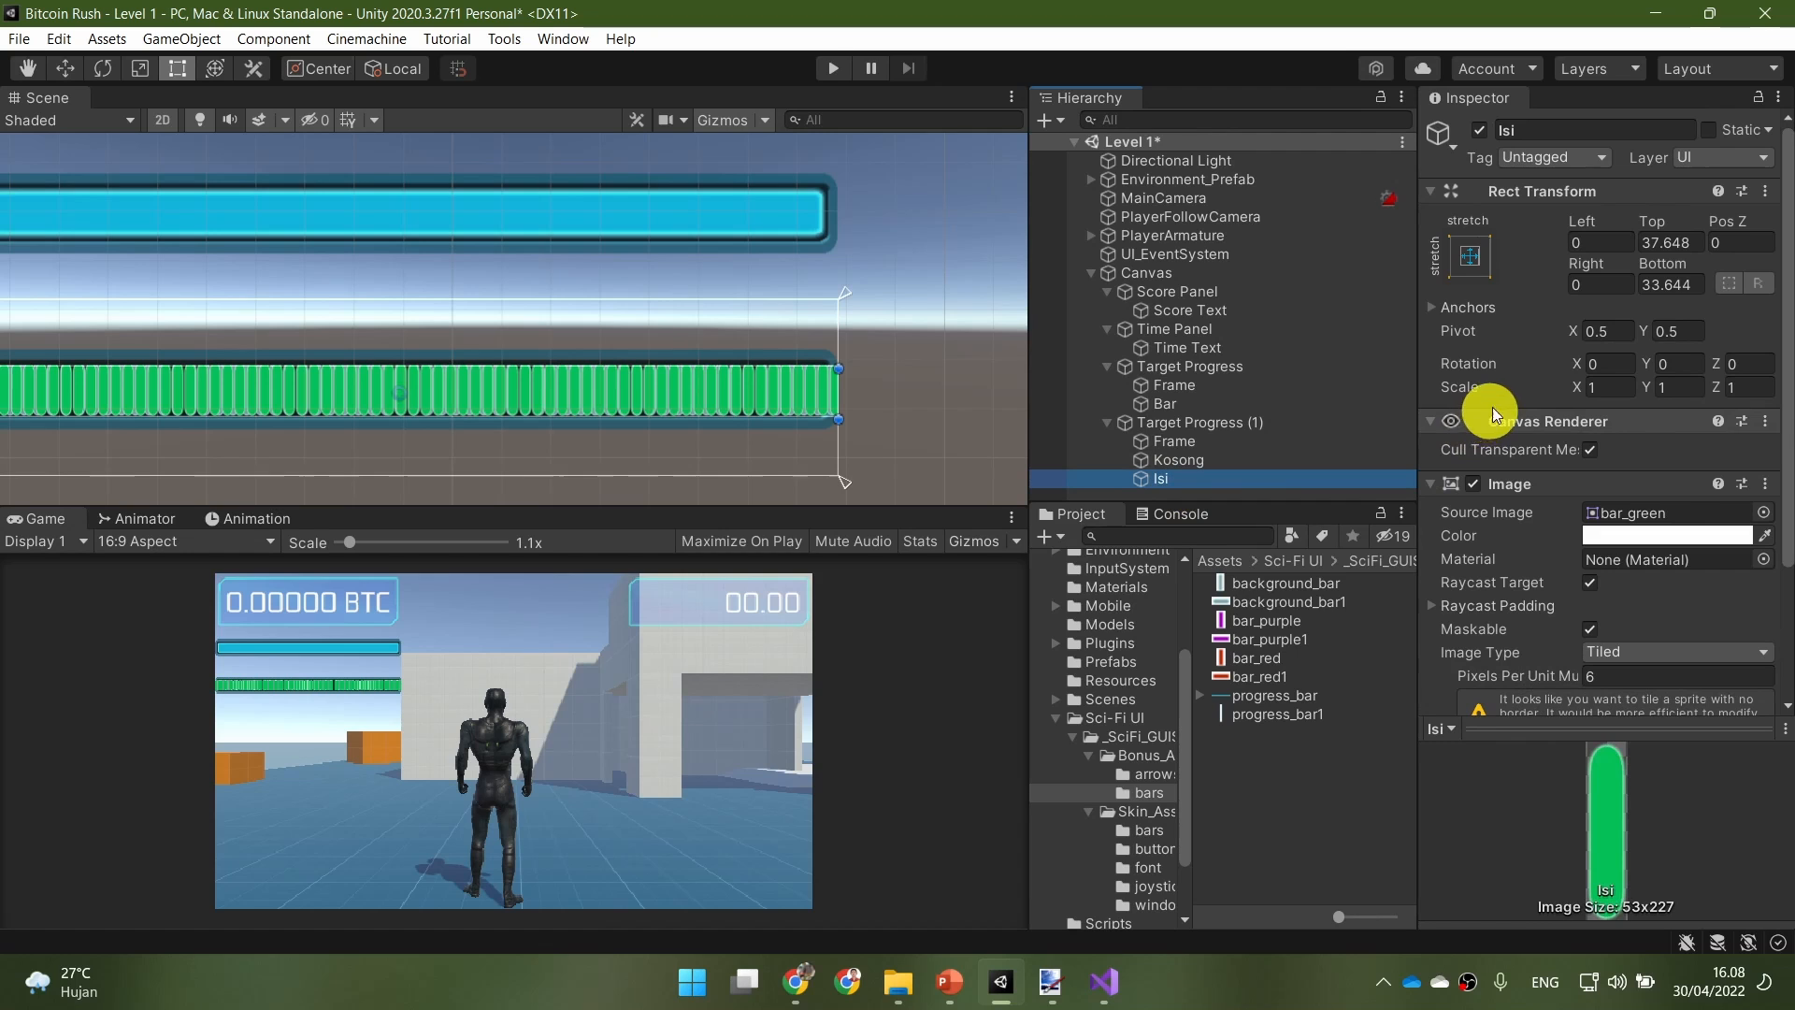
left_click(1472, 255)
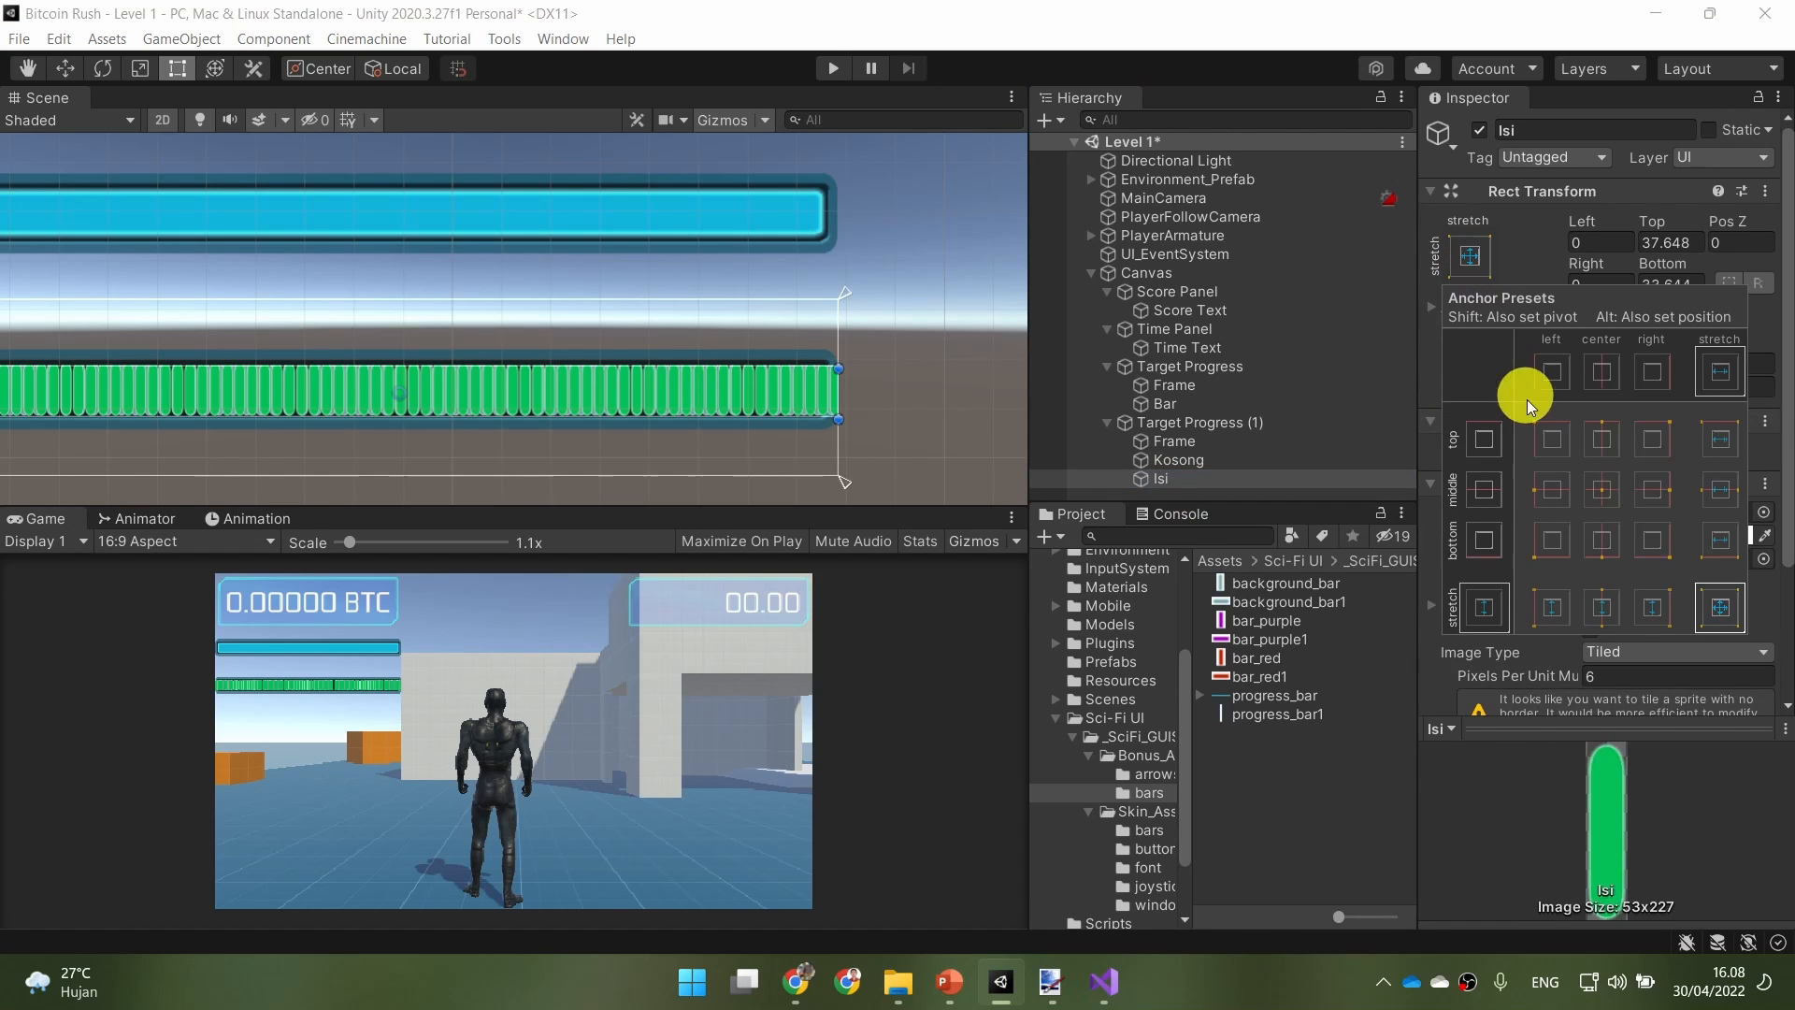
left_click(946, 460)
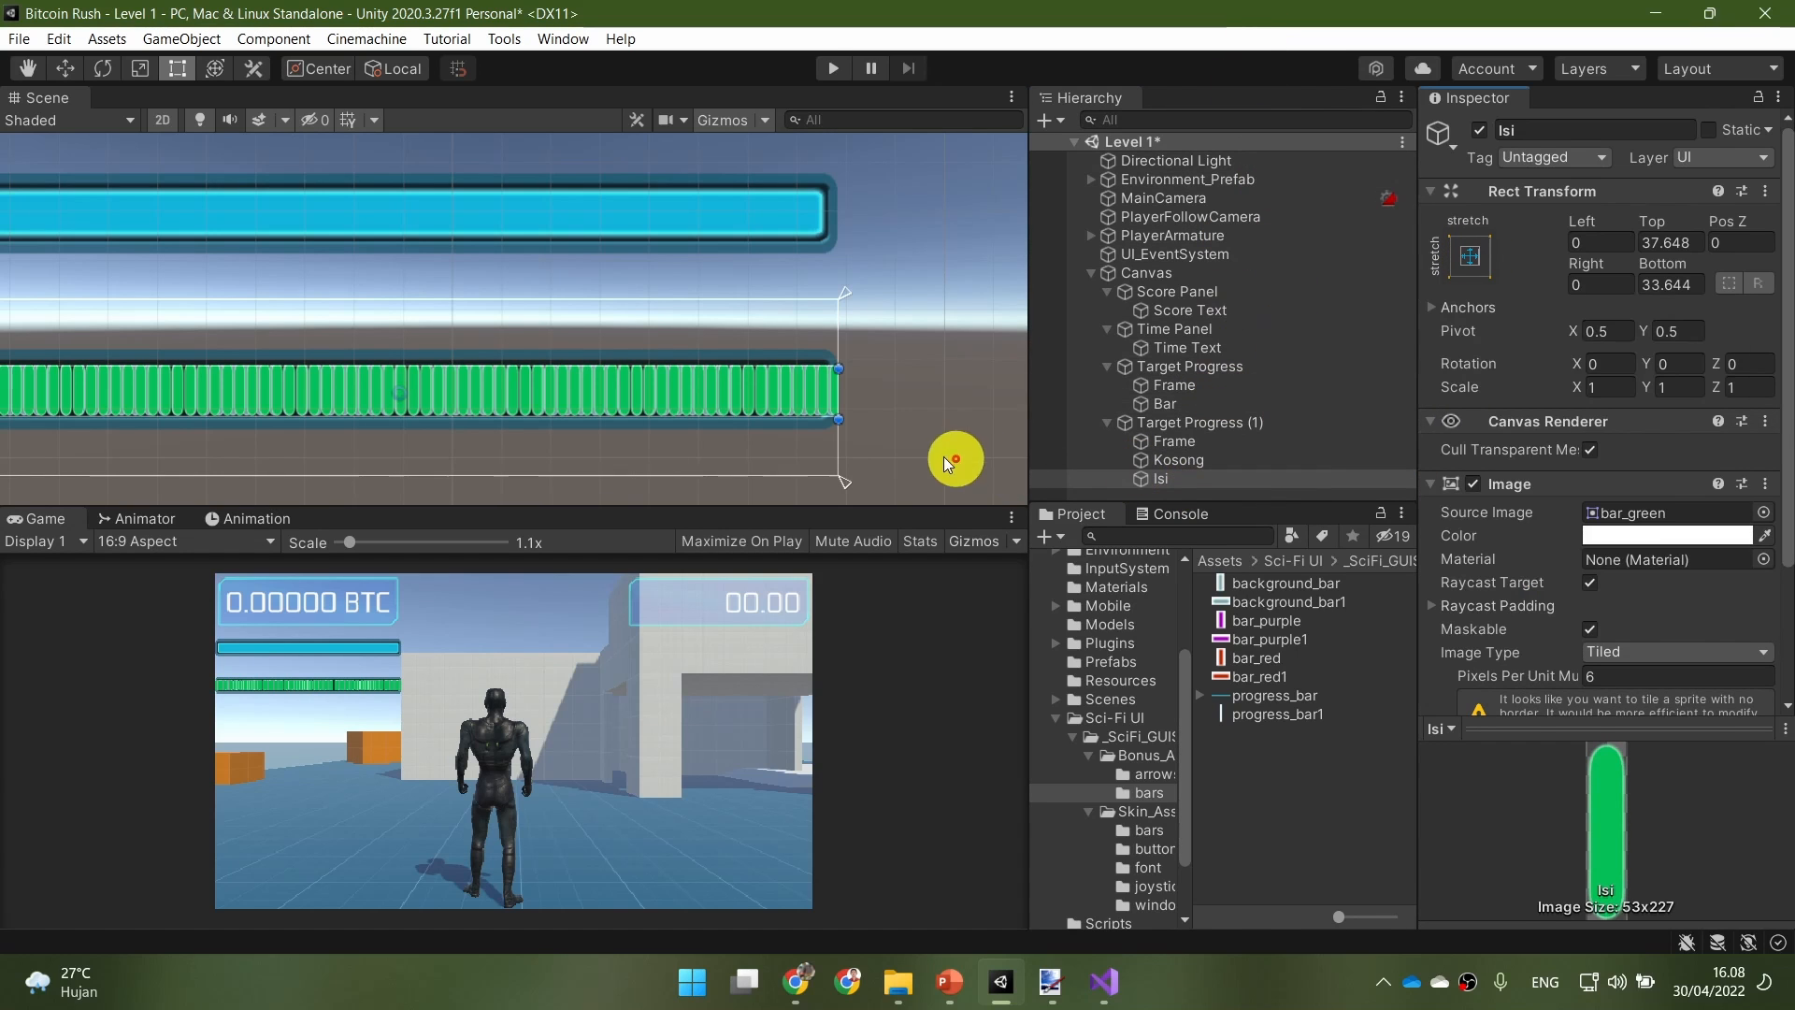
left_click_drag(827, 393, 228, 489)
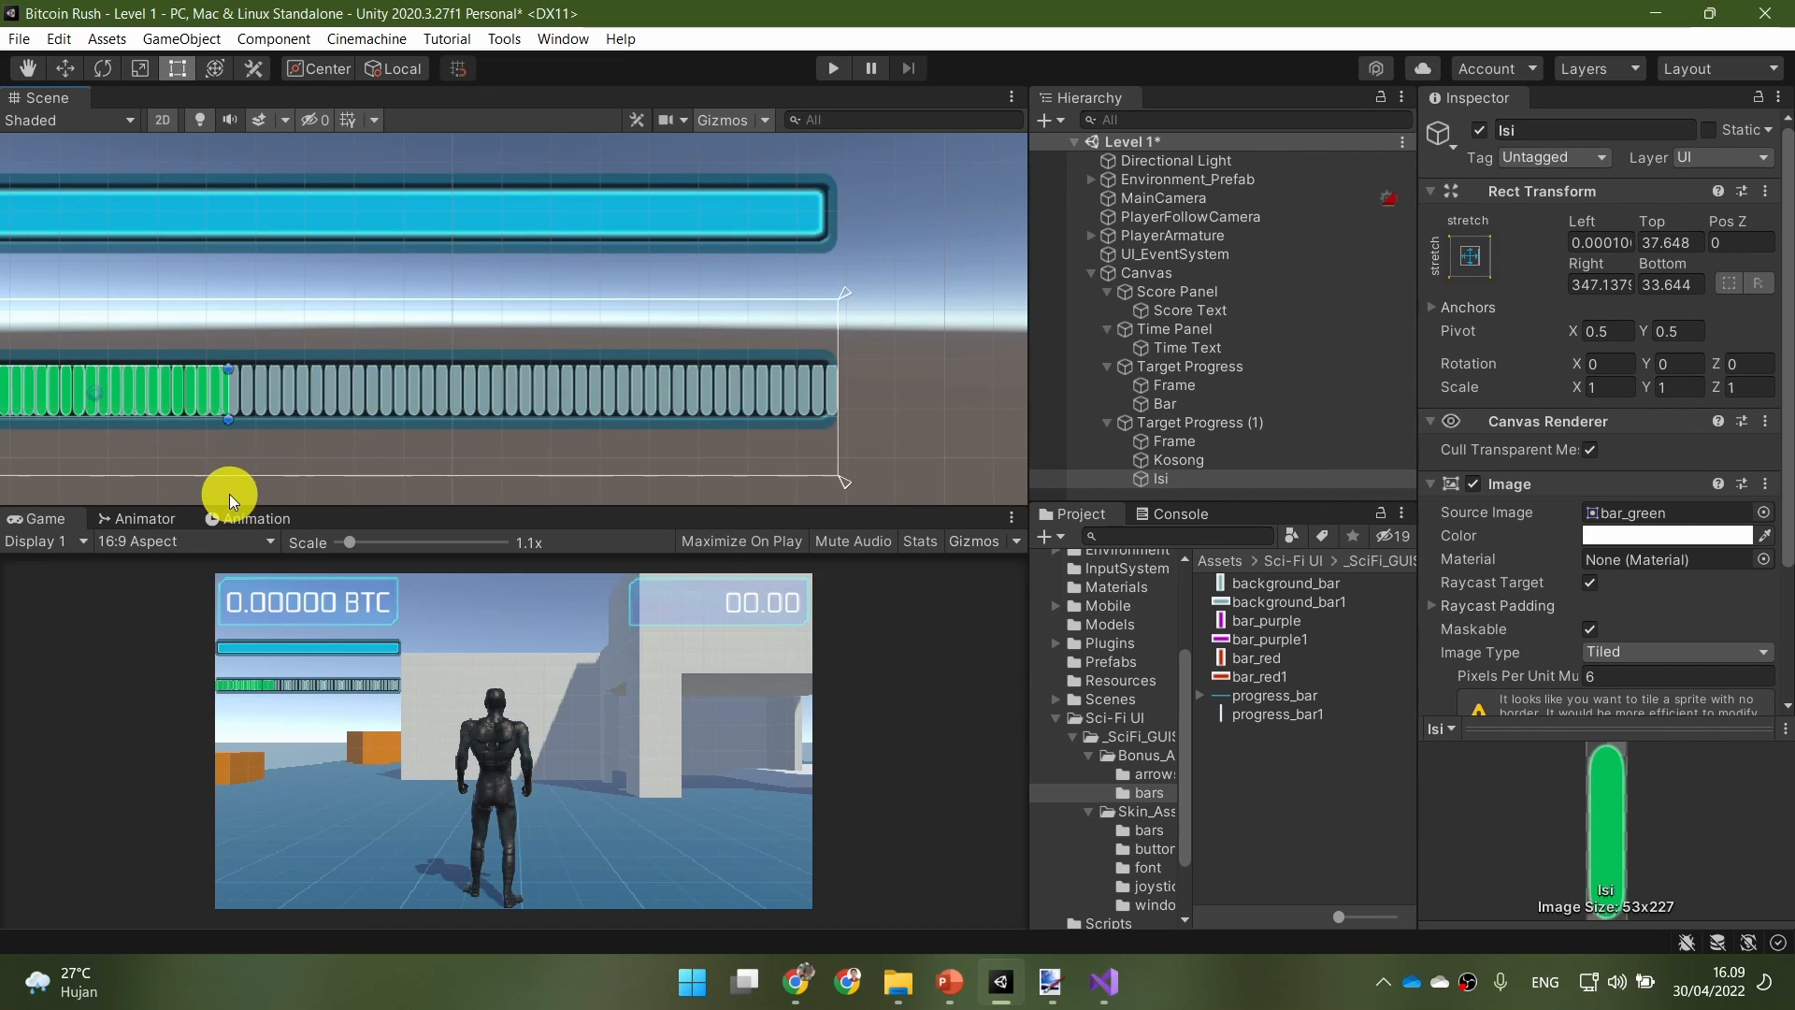
middle_click_drag(148, 473, 503, 451)
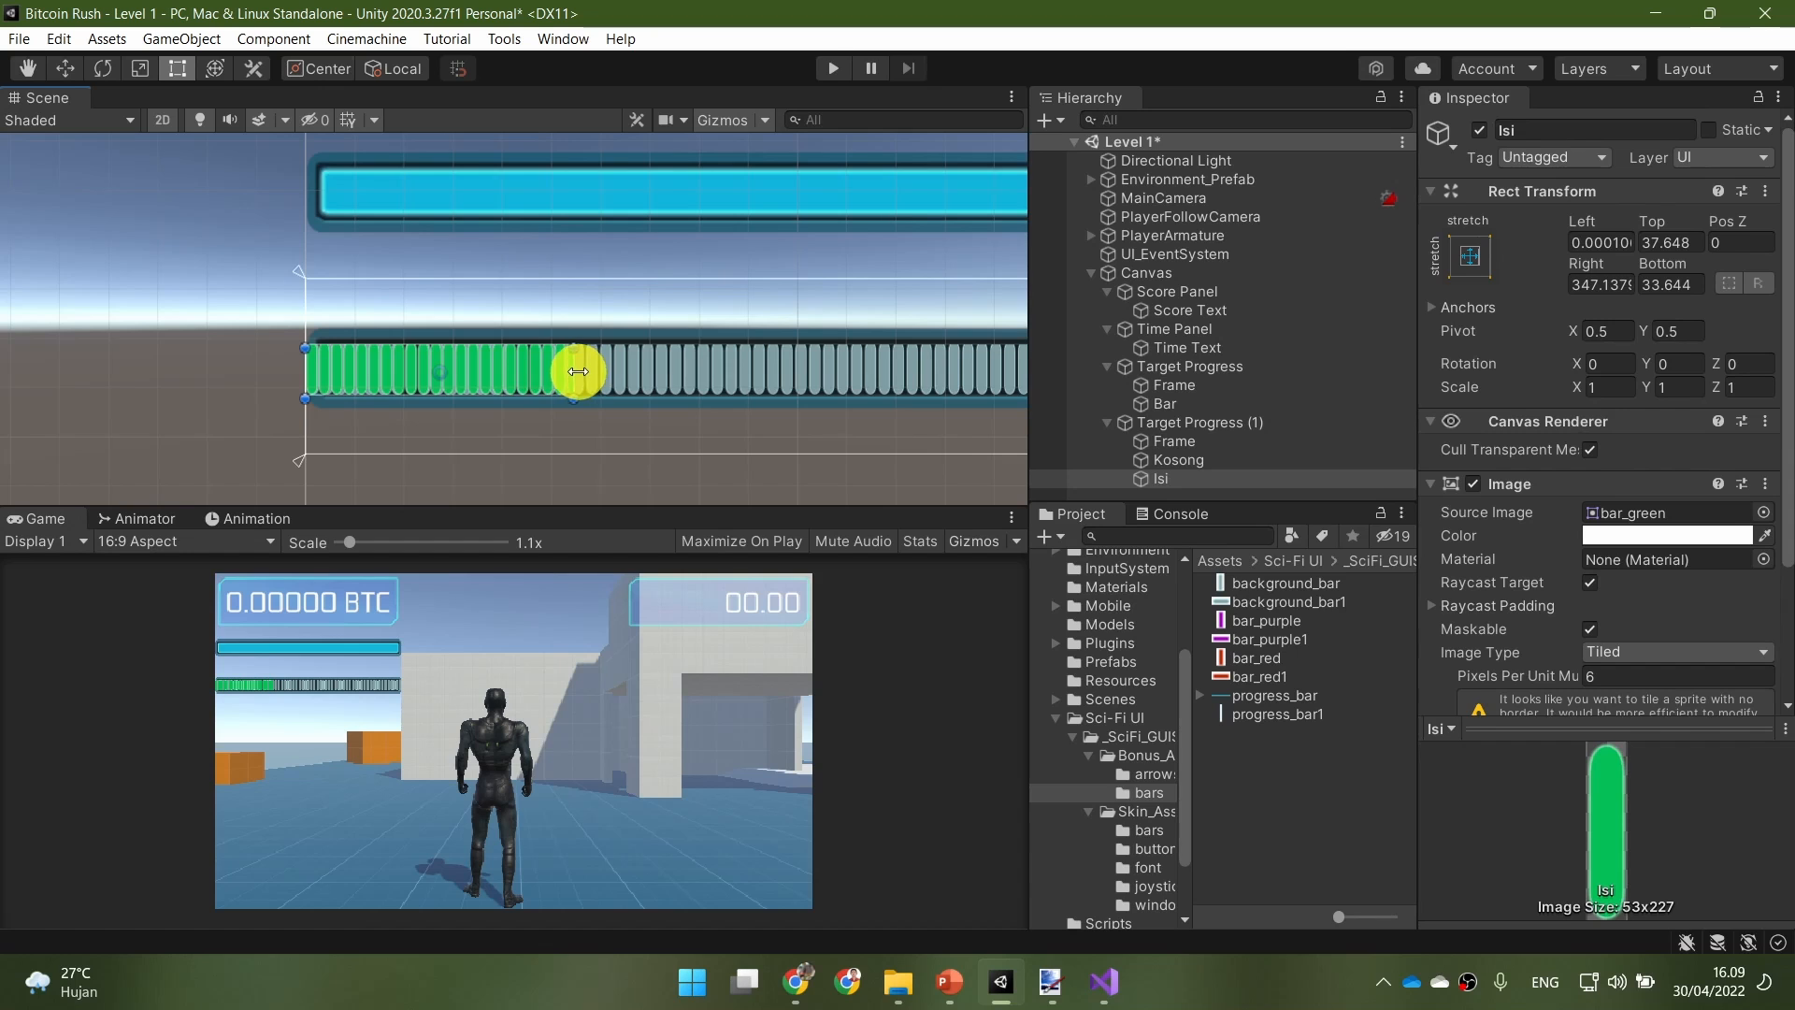
left_click_drag(578, 371, 939, 371)
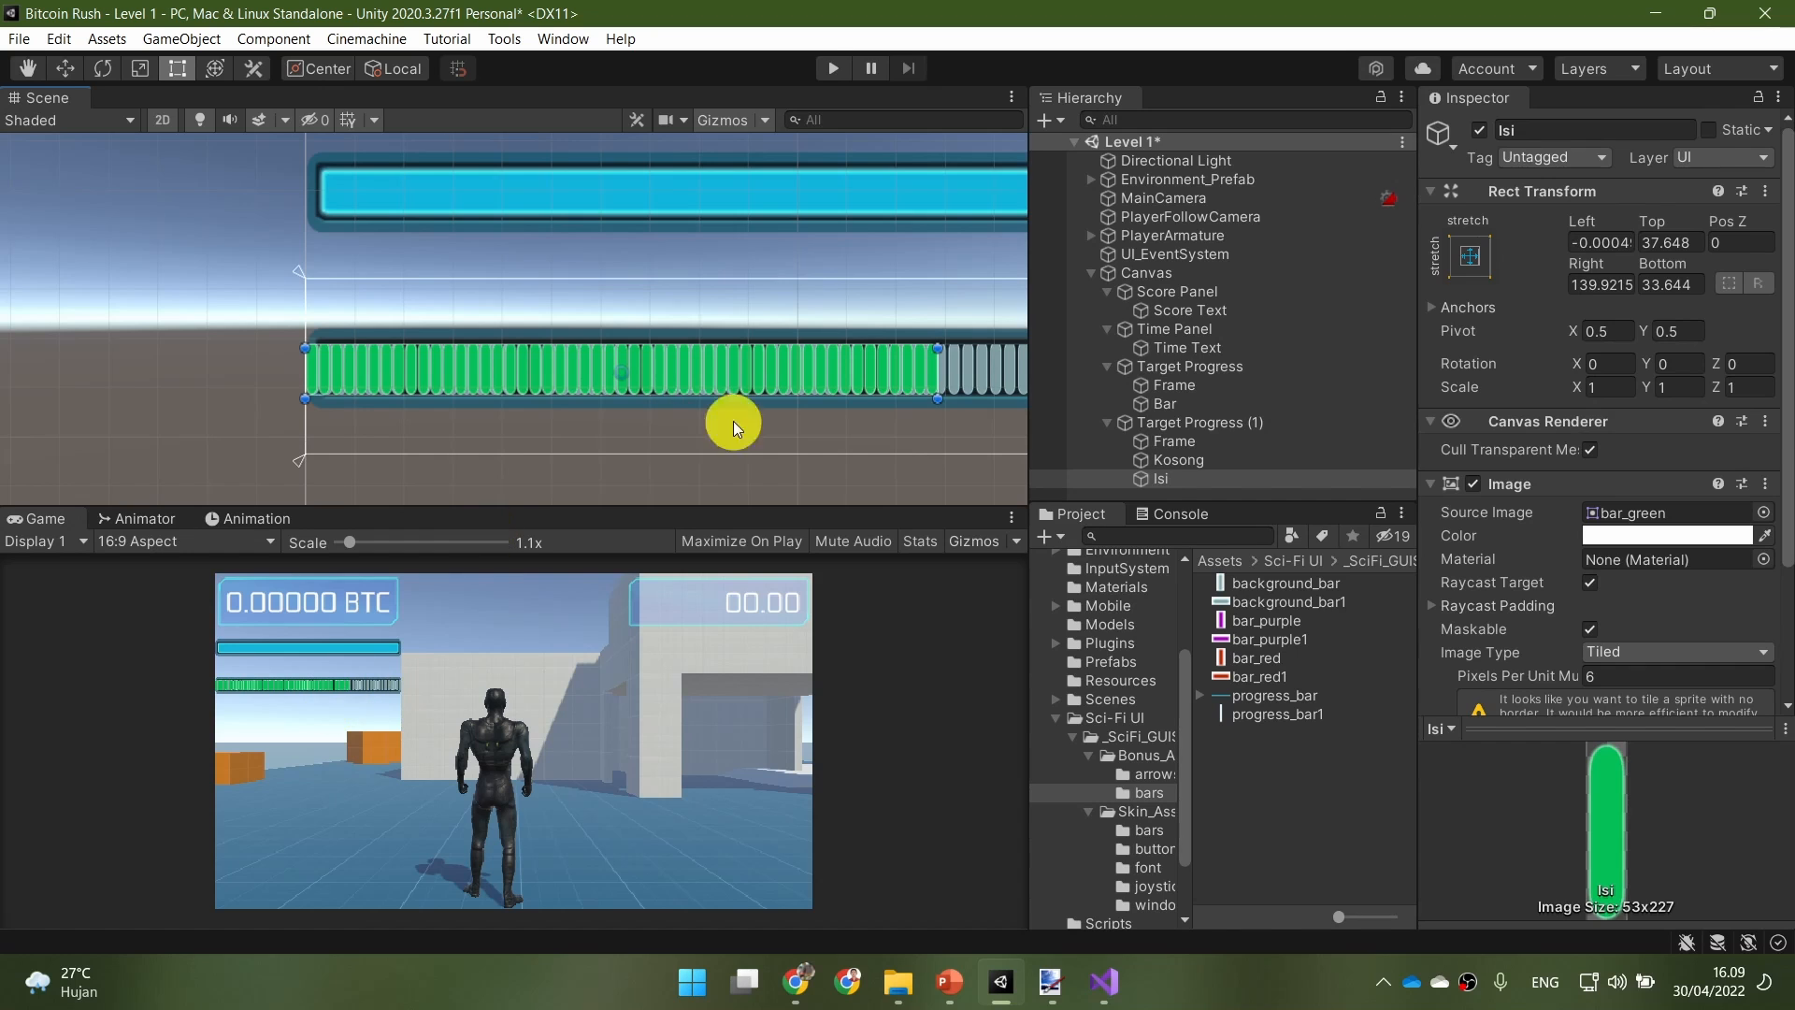
Step: Set the Kosong image's Pixels Per Unit Multiplier to 1
left_click(1233, 462)
left_click(1242, 442)
left_click(1250, 459)
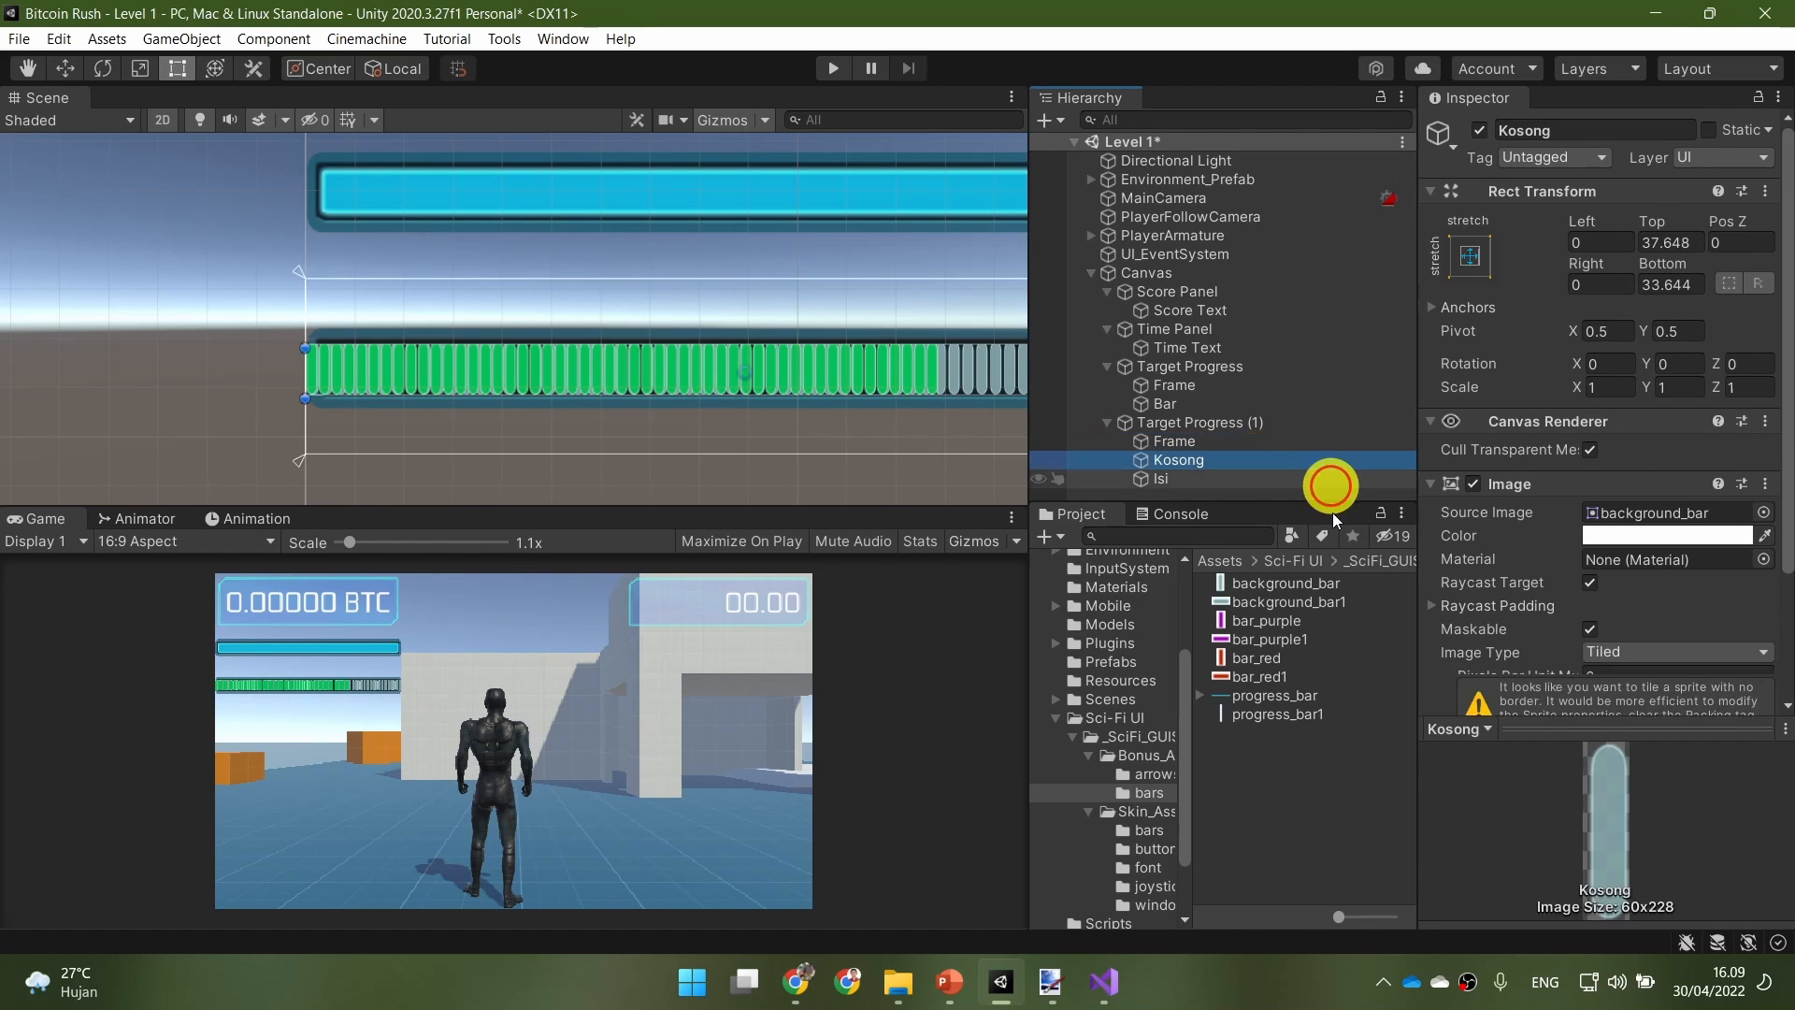
left_click(1647, 682)
type("1")
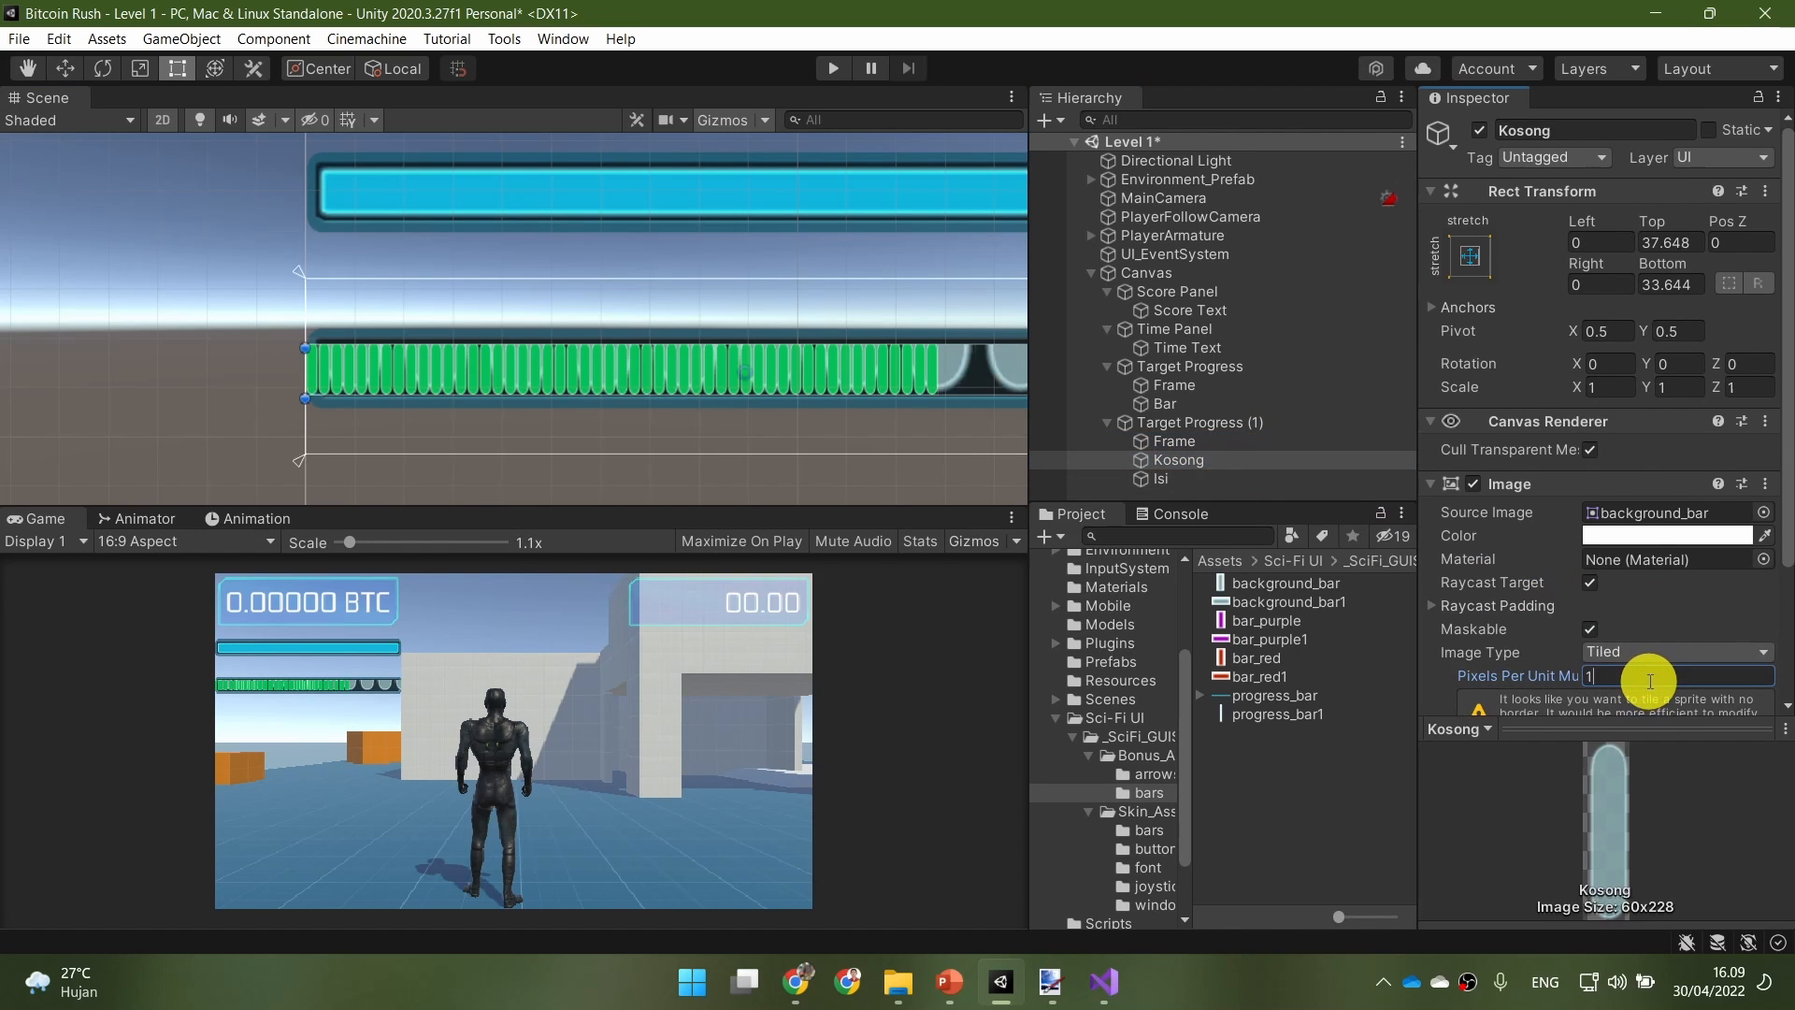
Step: Set the Isi image's Pixels Per Unit Multiplier to 1 and compare its tiling with Kosong's
left_click(1293, 479)
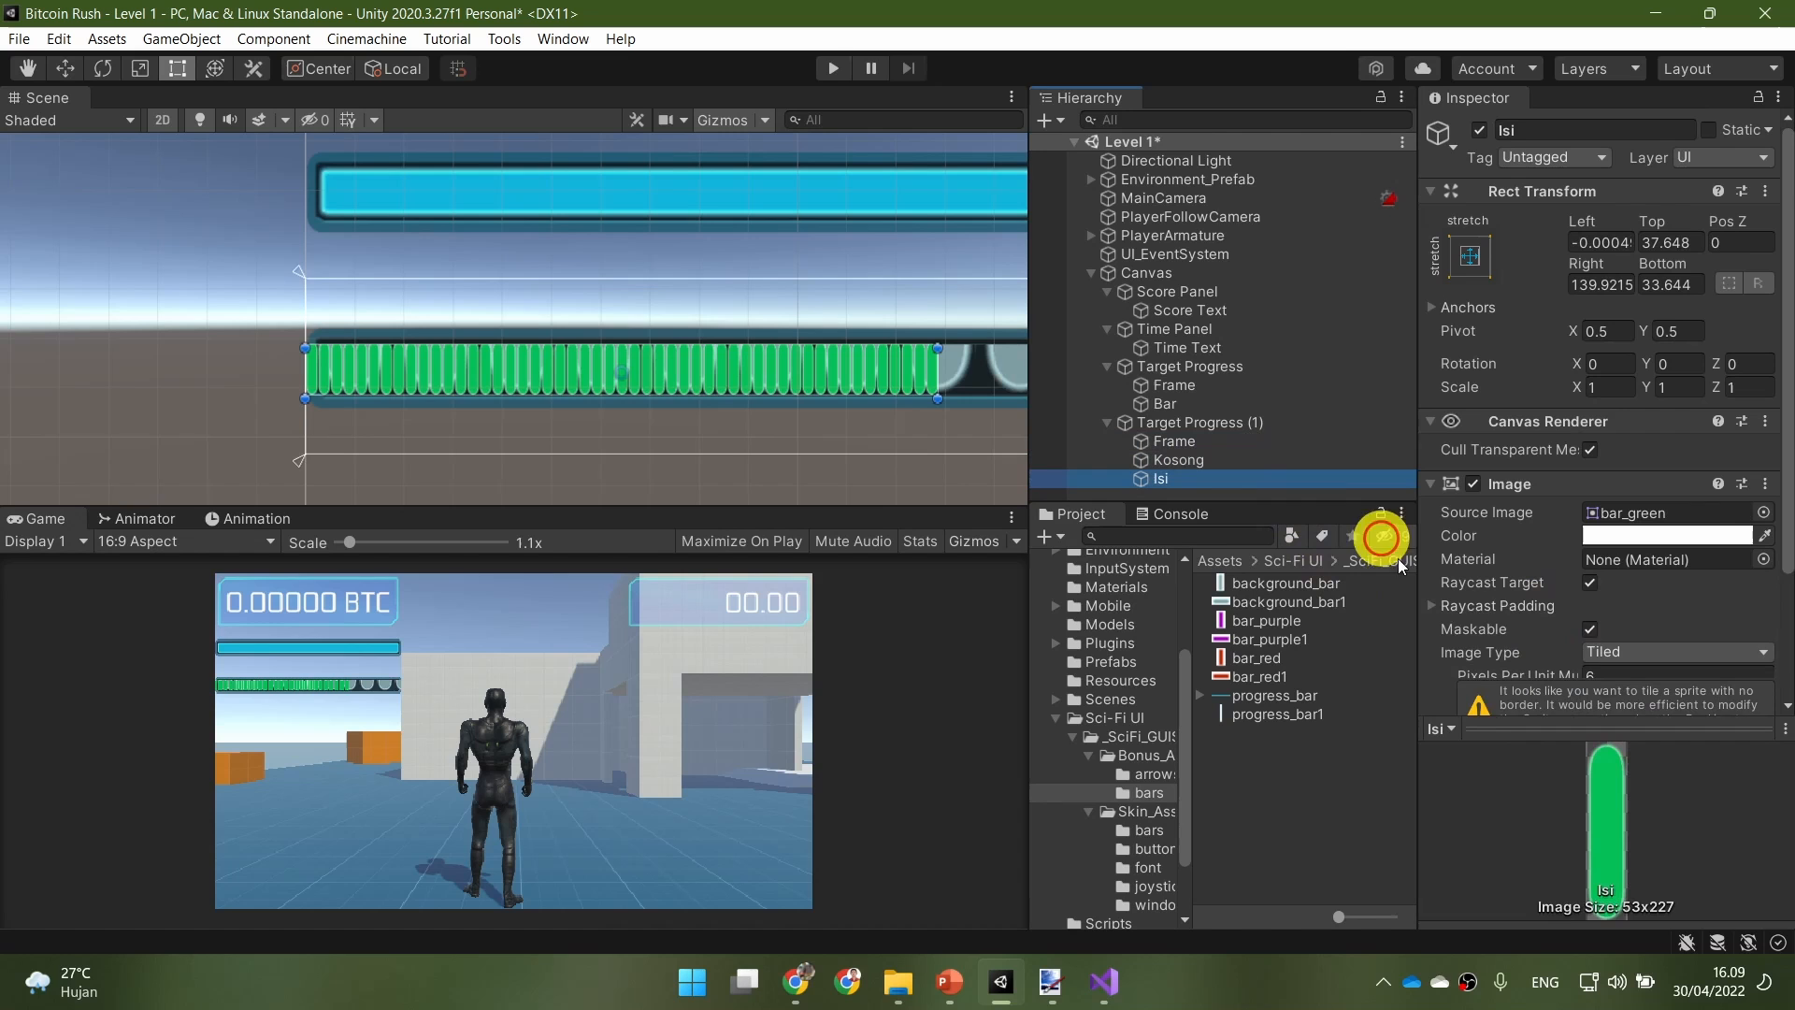
left_click(1603, 670)
type("1")
scroll(1652, 631, "down", 3)
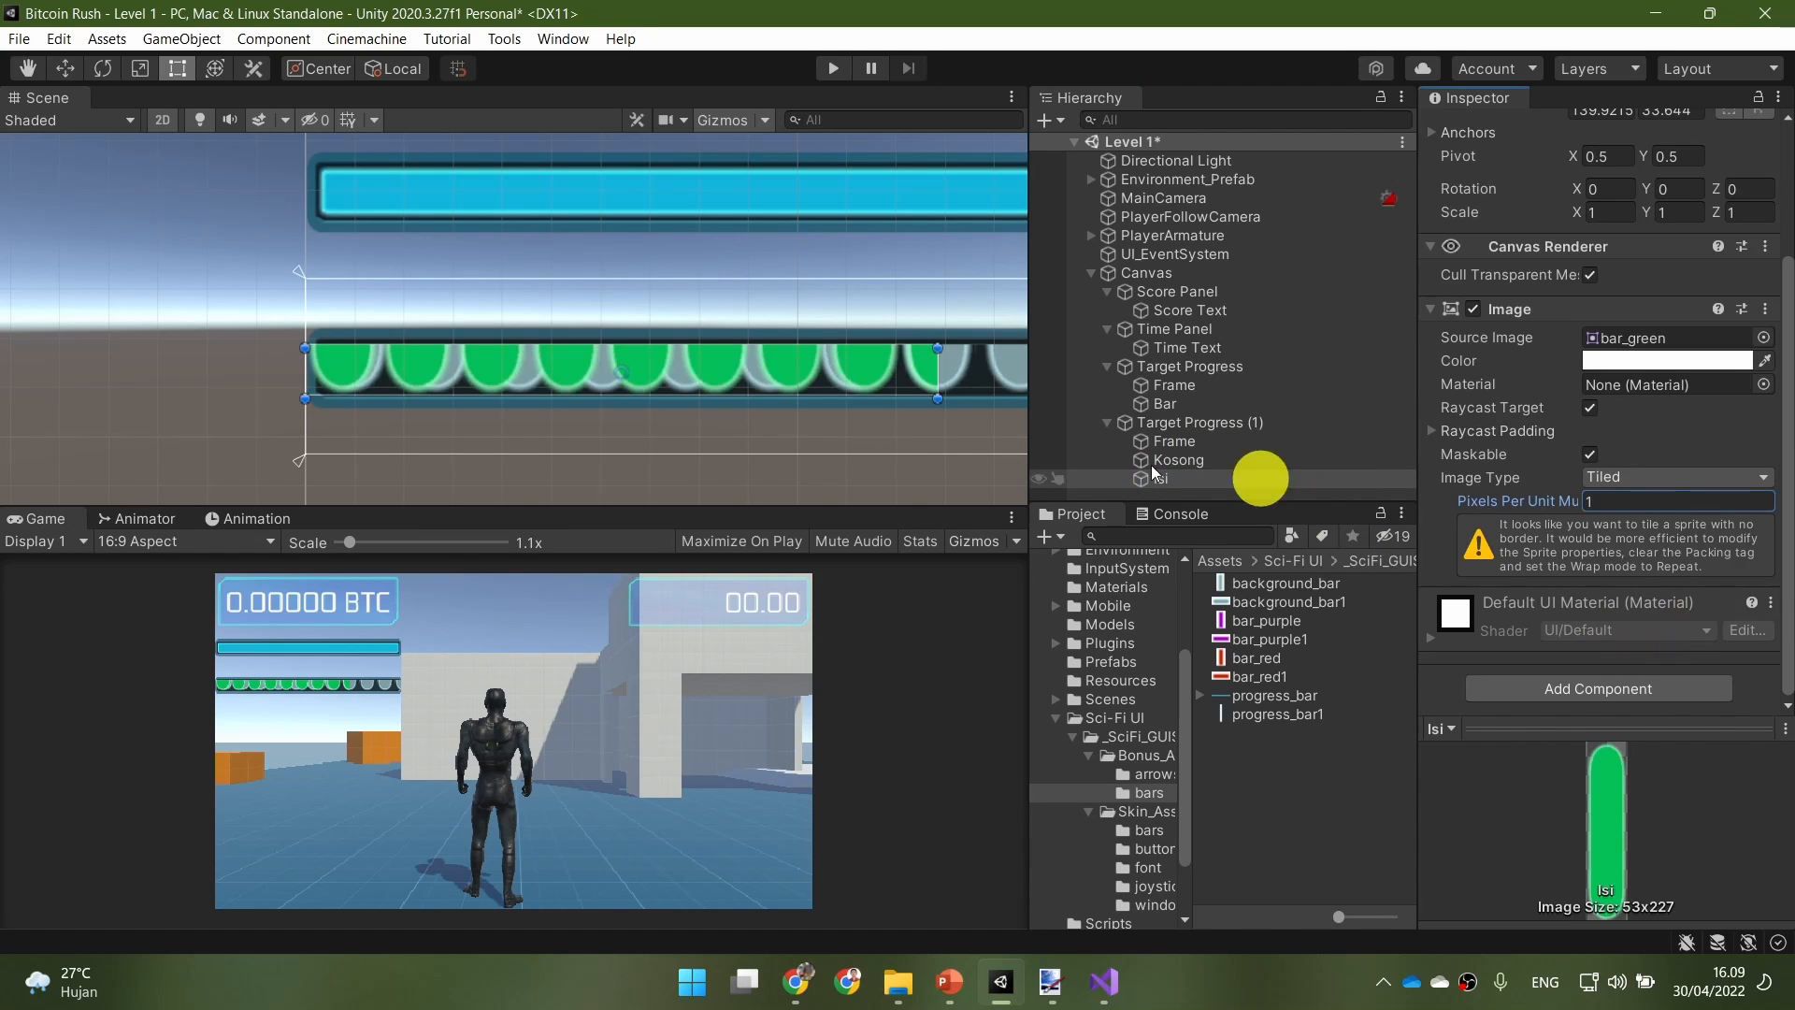
scroll(900, 440, "down", 3)
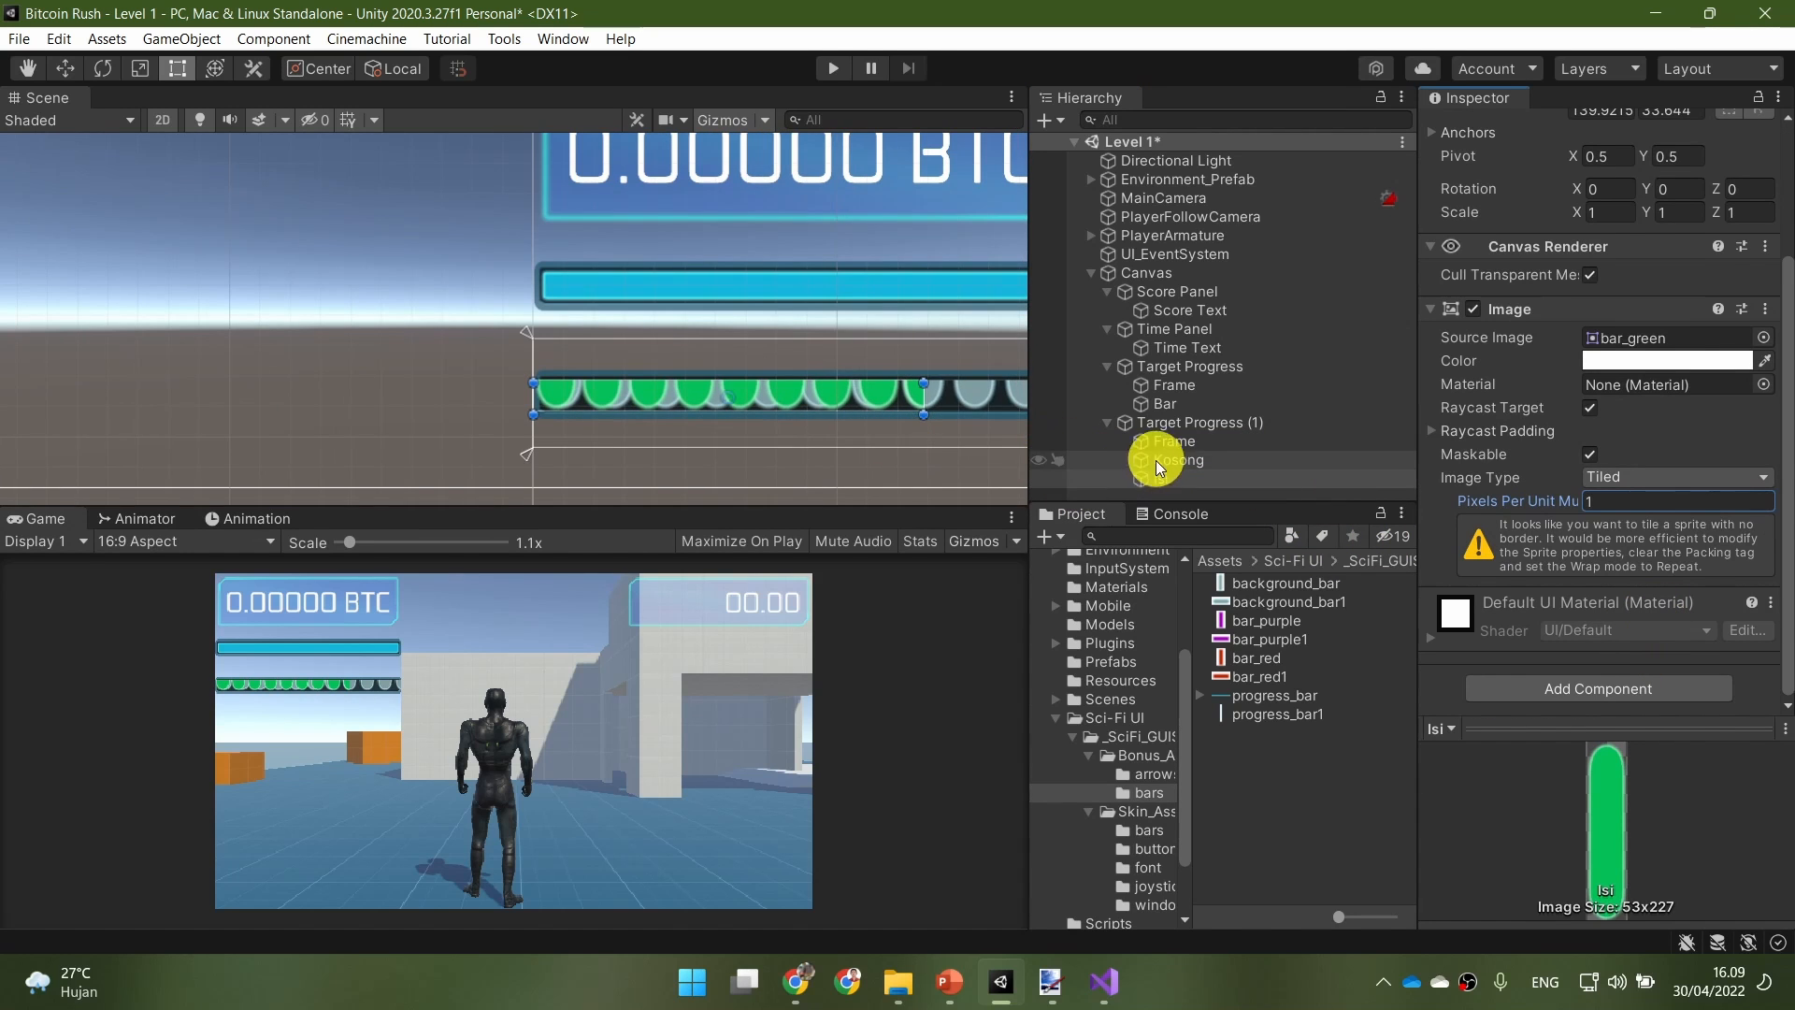
Step: Enlarge the Kosong image beyond the Frame to about -172.7 Right and -73.2 Bottom, extending its top edge to fit full-height segments
left_click(1080, 464)
middle_click_drag(911, 466, 581, 433)
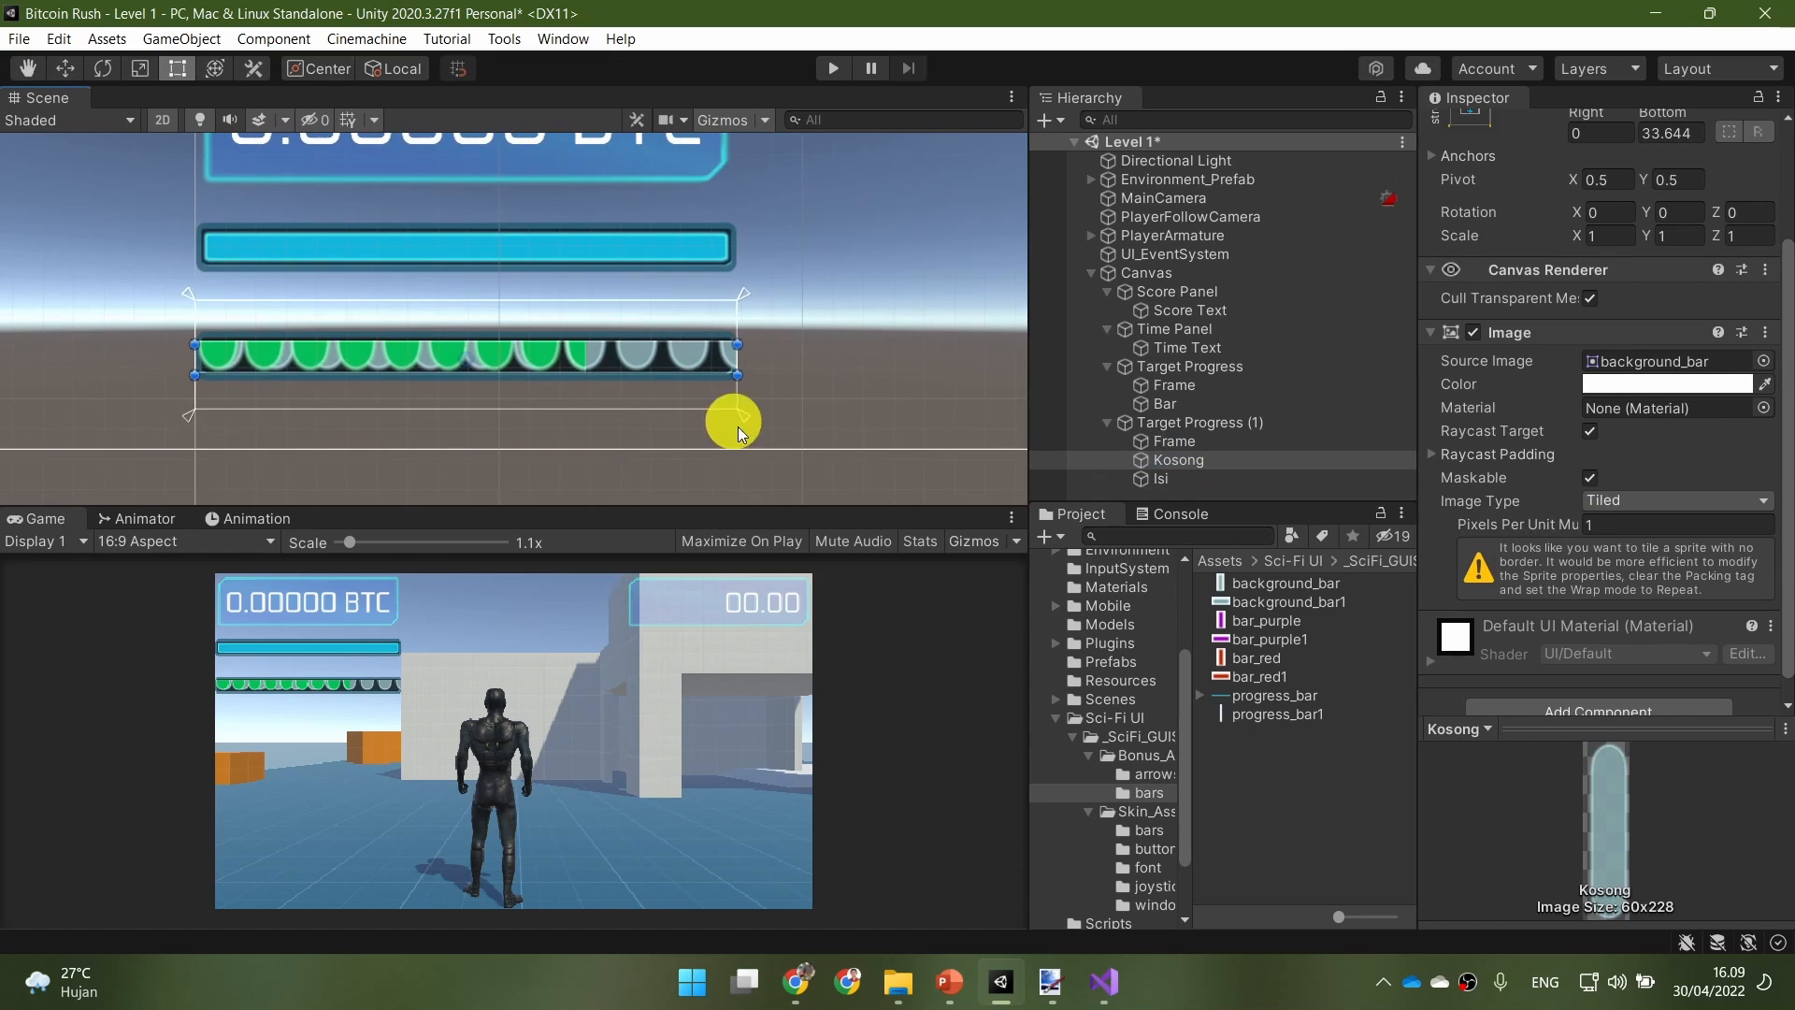
left_click_drag(735, 379, 923, 491)
scroll(901, 402, "up", 1)
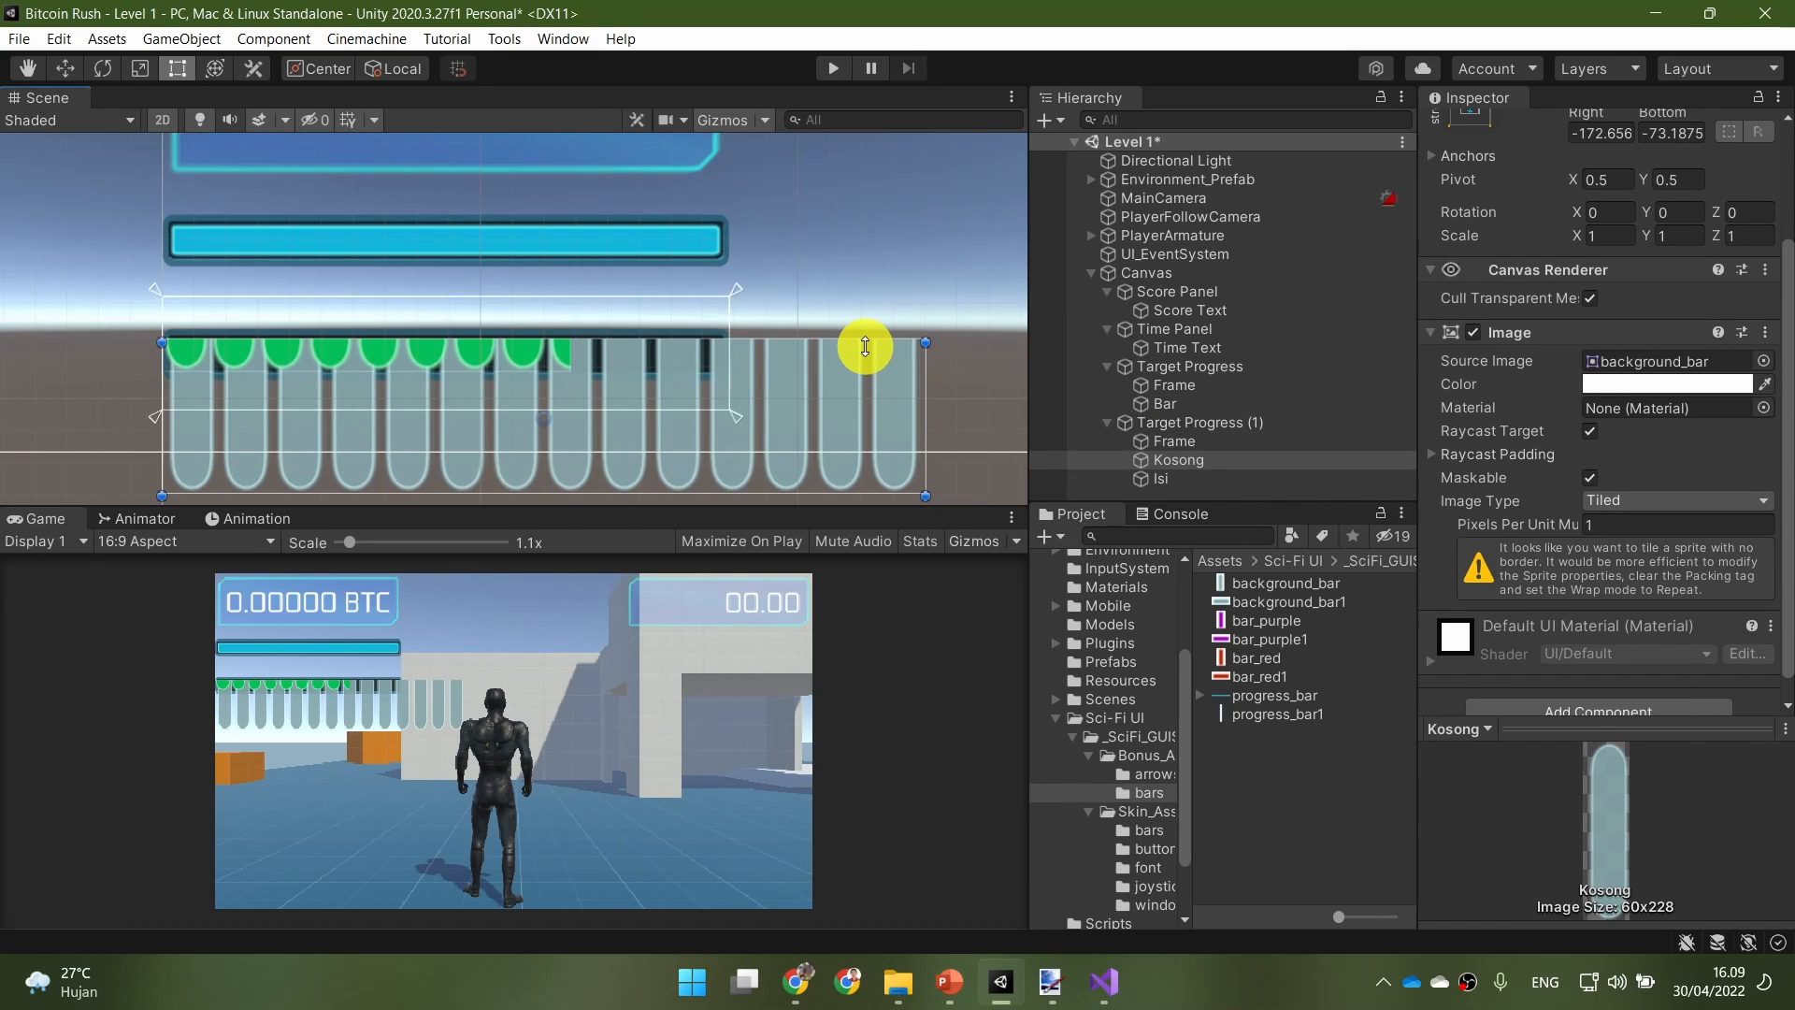
left_click_drag(861, 341, 873, 291)
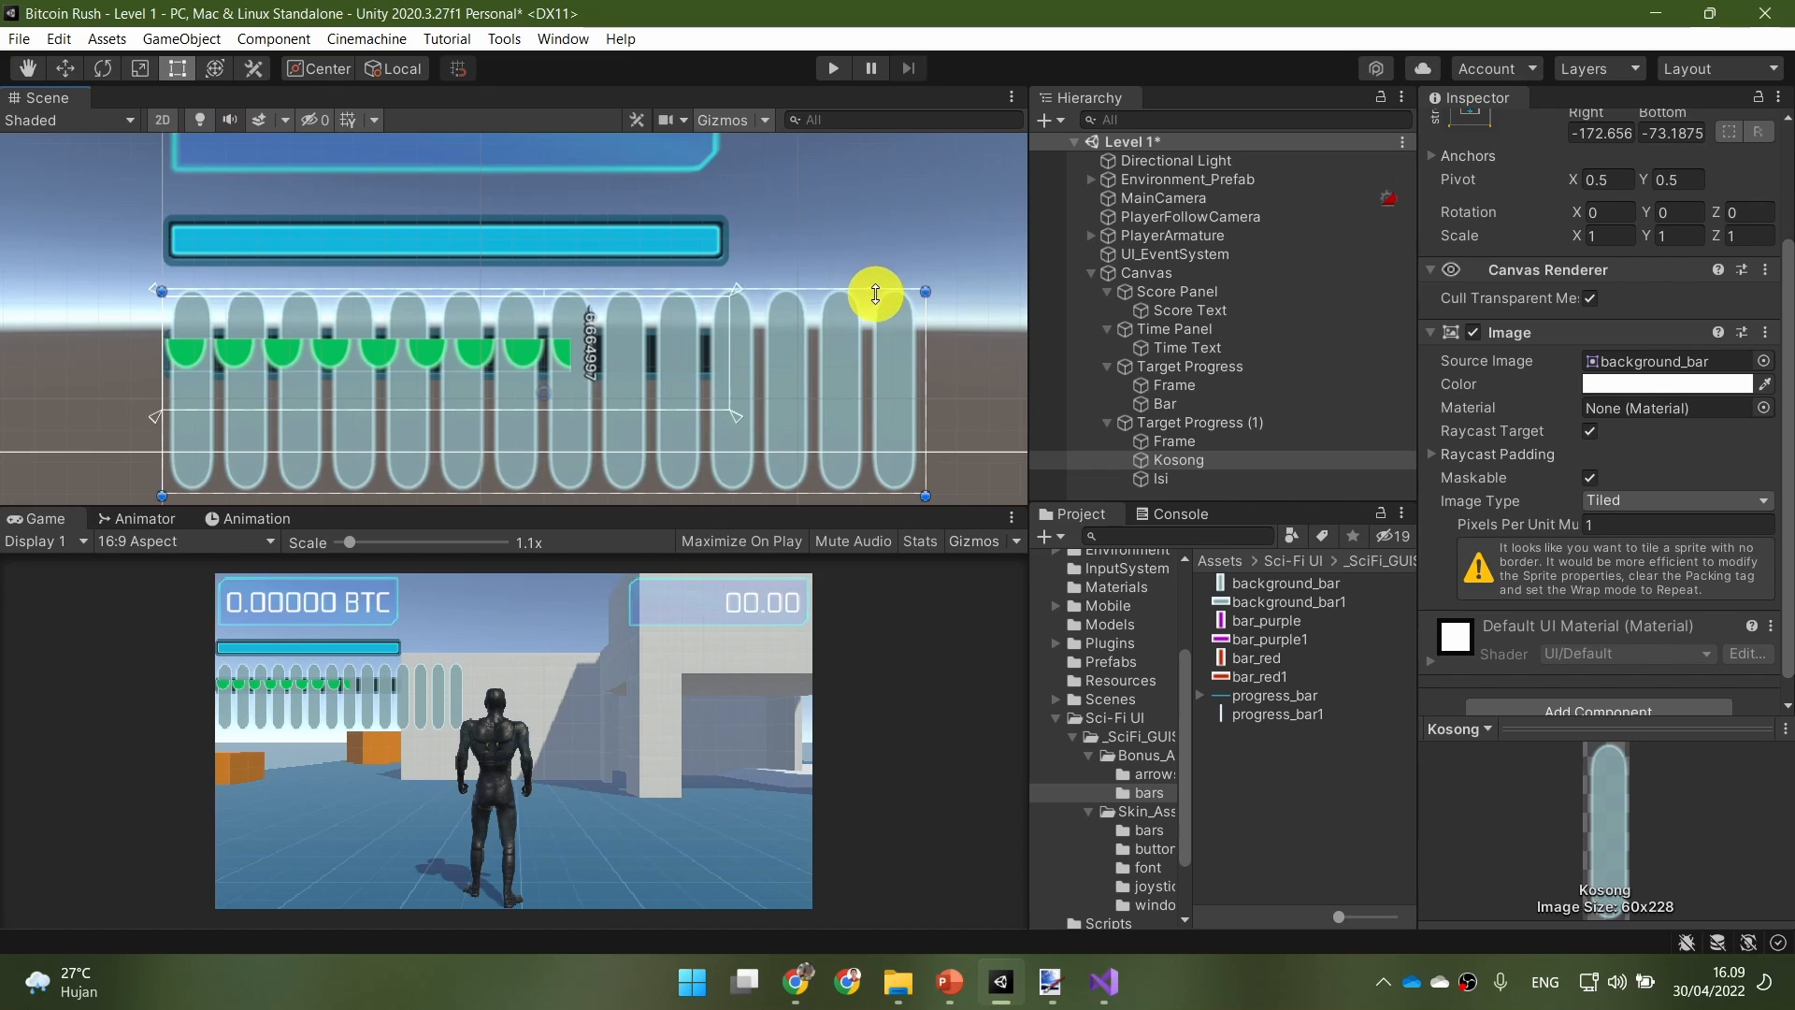
Step: Enlarge and align the Isi image over Kosong, with Bottom about -73.2, and test narrowing it from its right edge
left_click(425, 362)
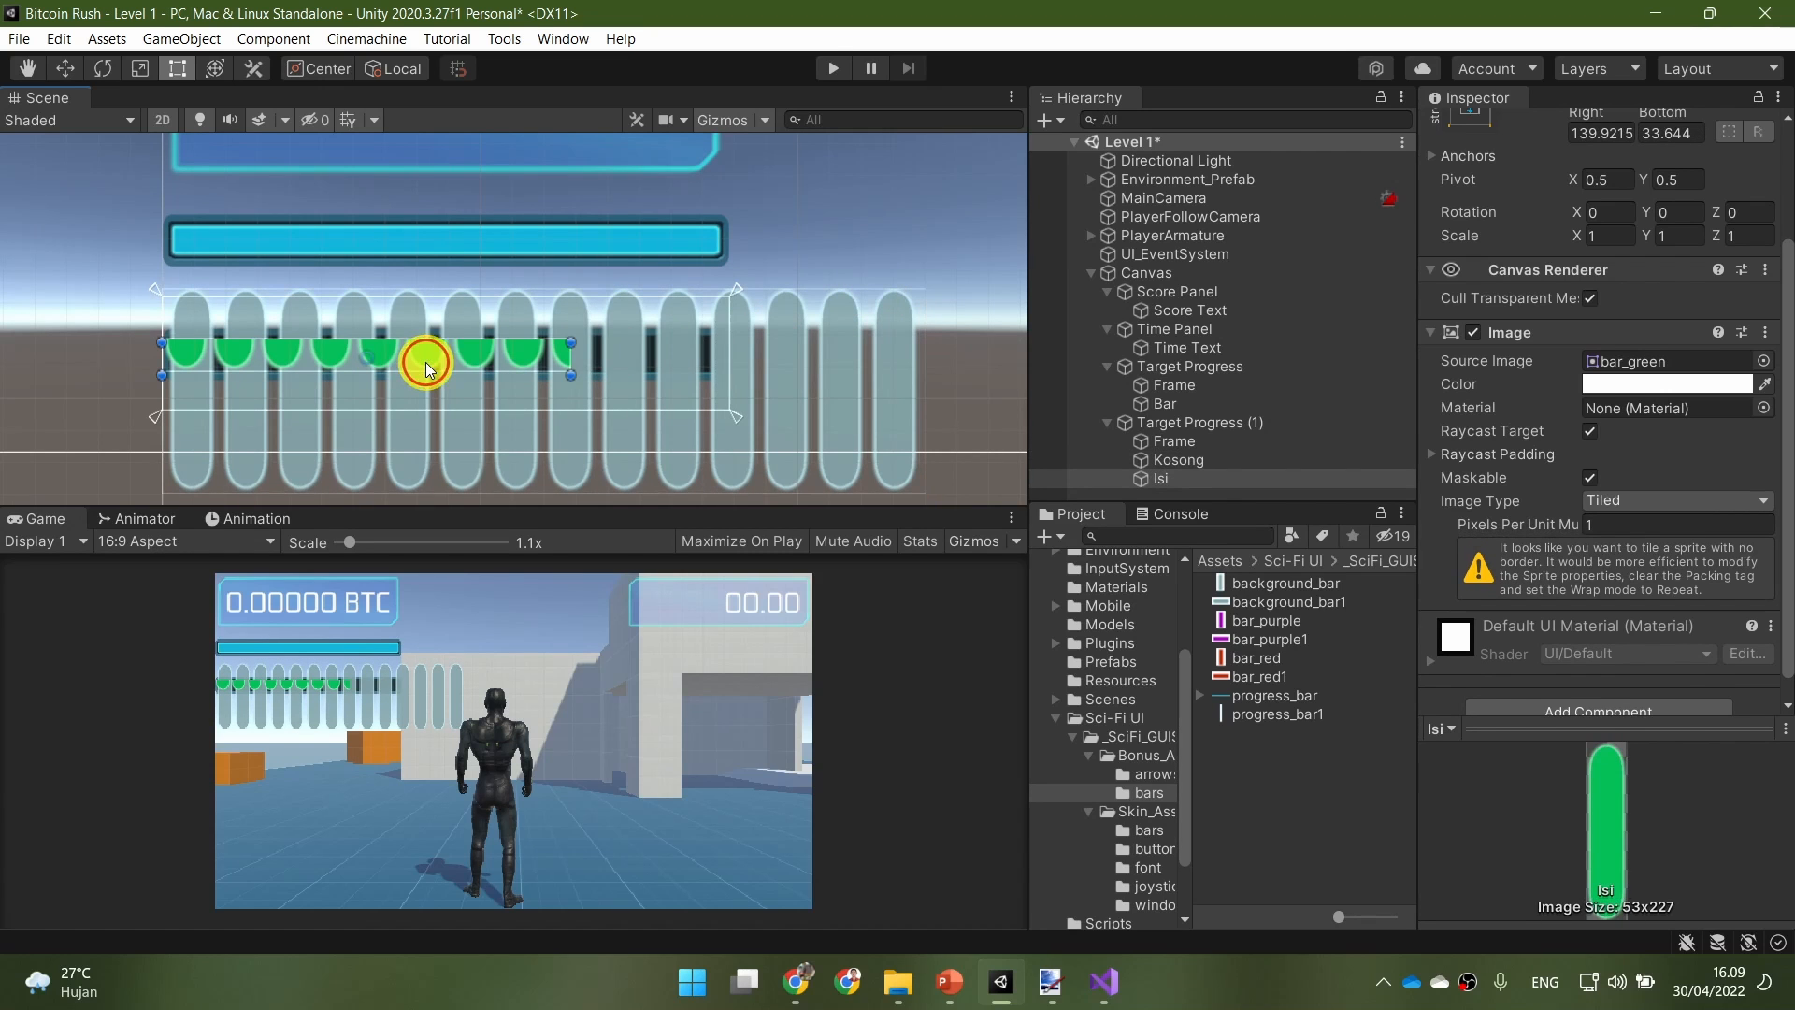
left_click_drag(425, 361, 423, 320)
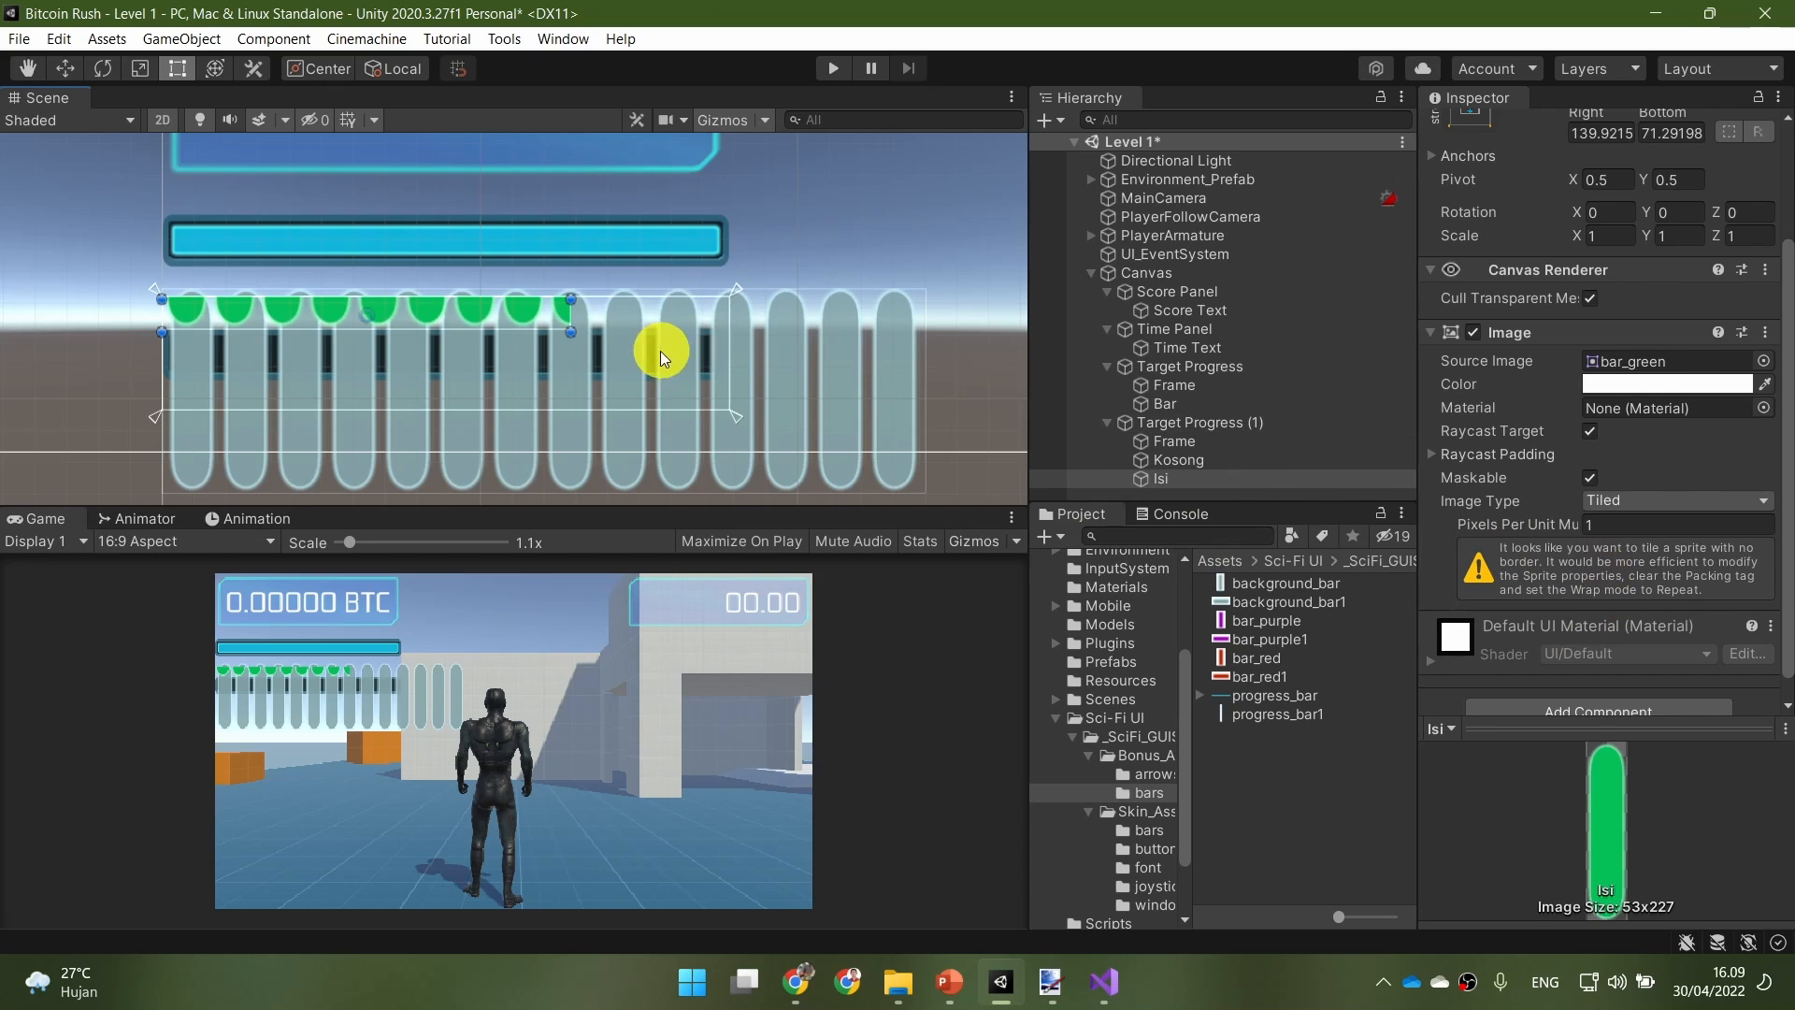
left_click_drag(573, 329, 925, 496)
mouse_move(354, 387)
left_mouse_down()
mouse_move(387, 380)
mouse_move(372, 382)
left_mouse_up()
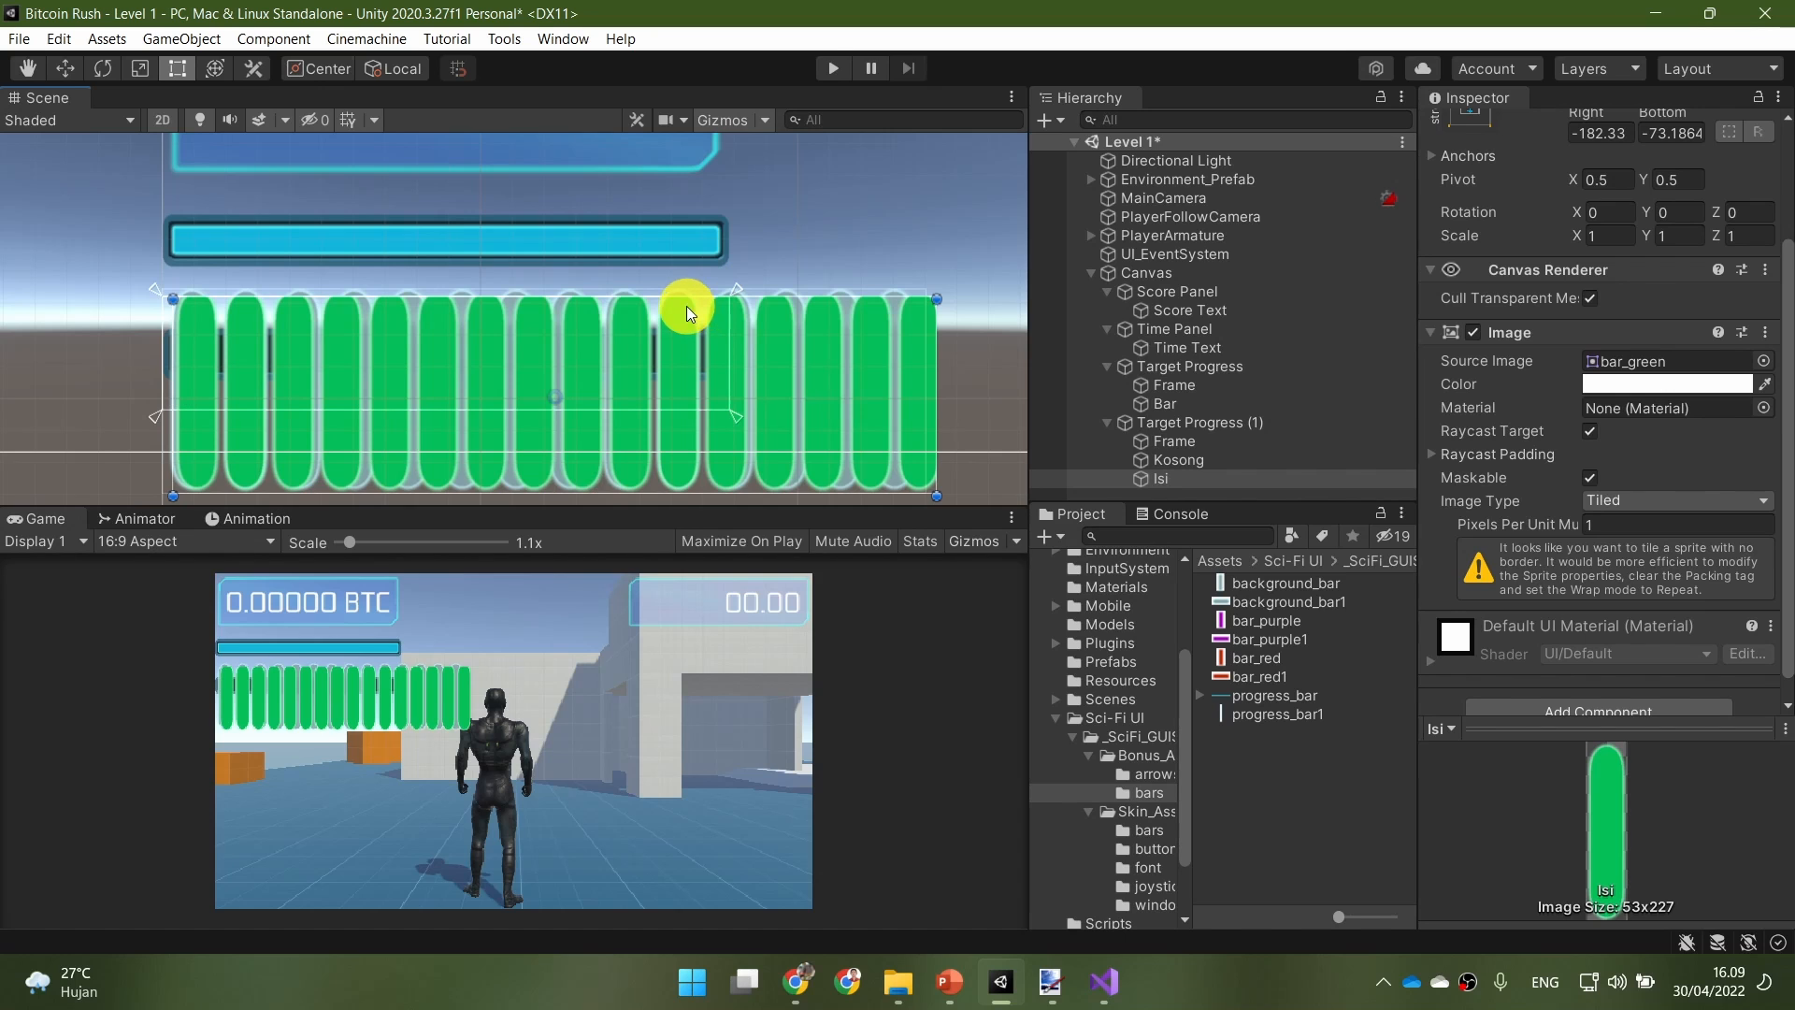
left_click_drag(686, 297, 684, 296)
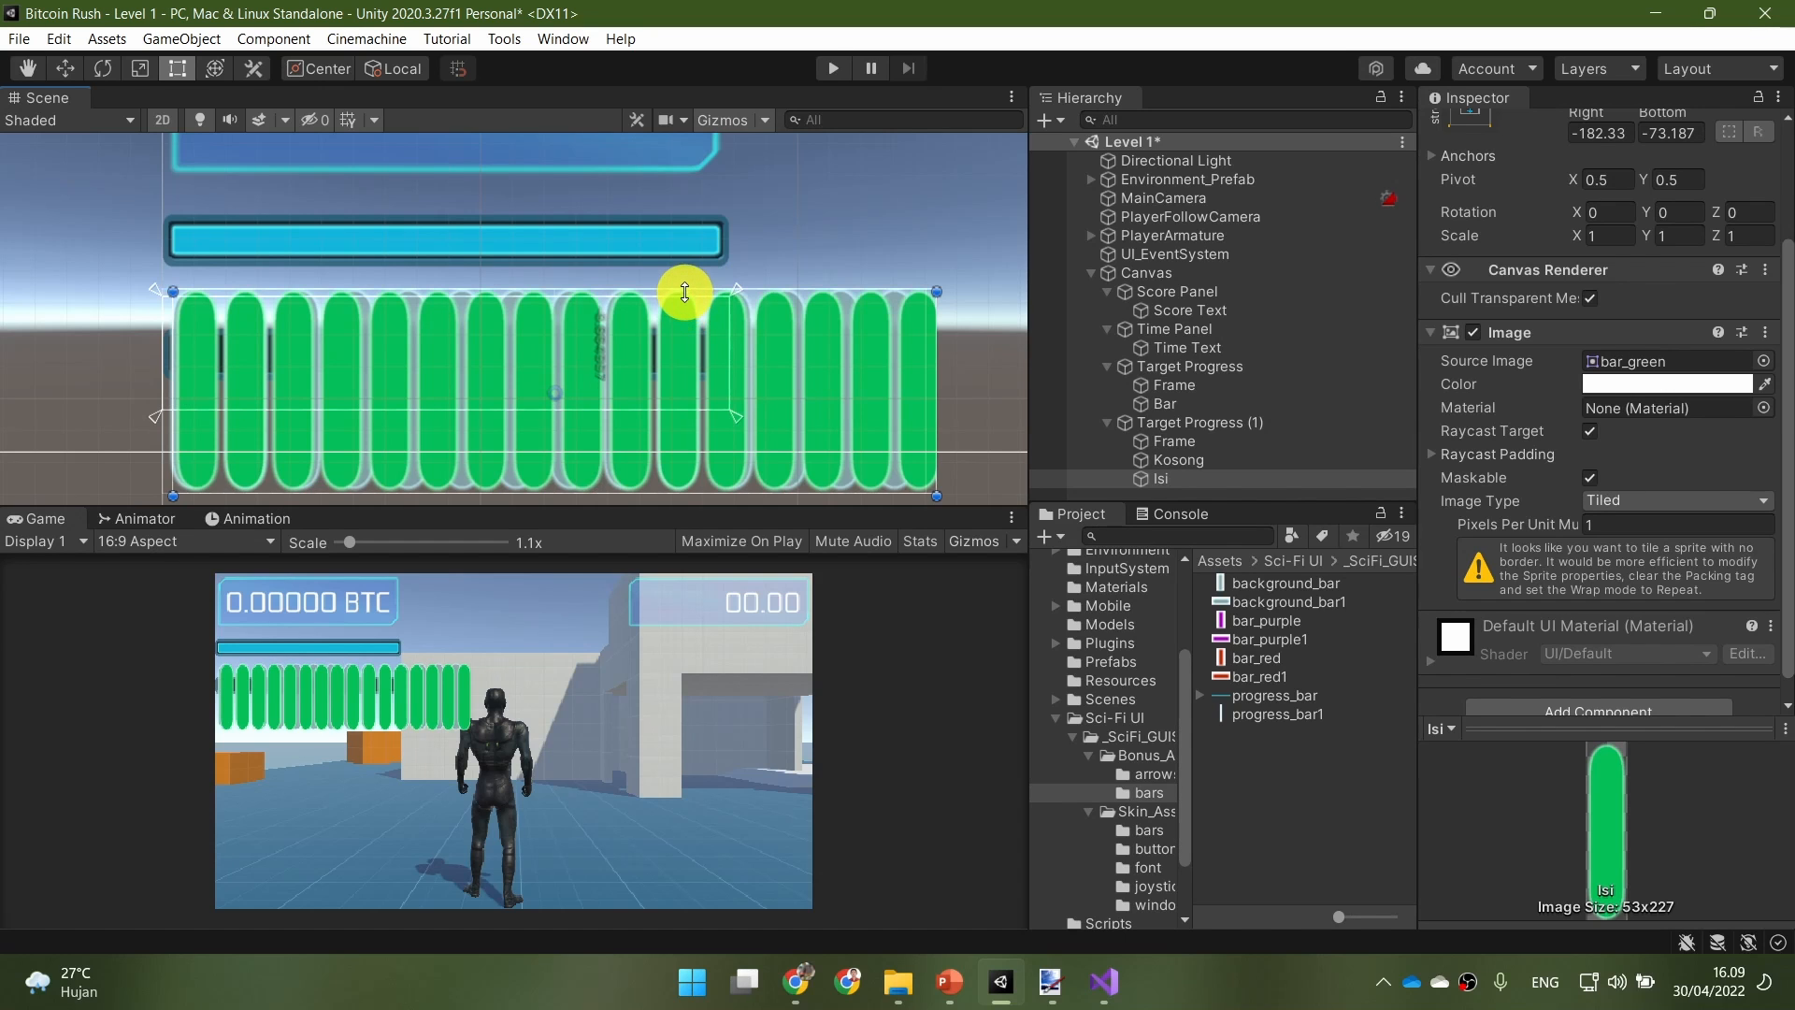
left_click_drag(825, 392, 823, 393)
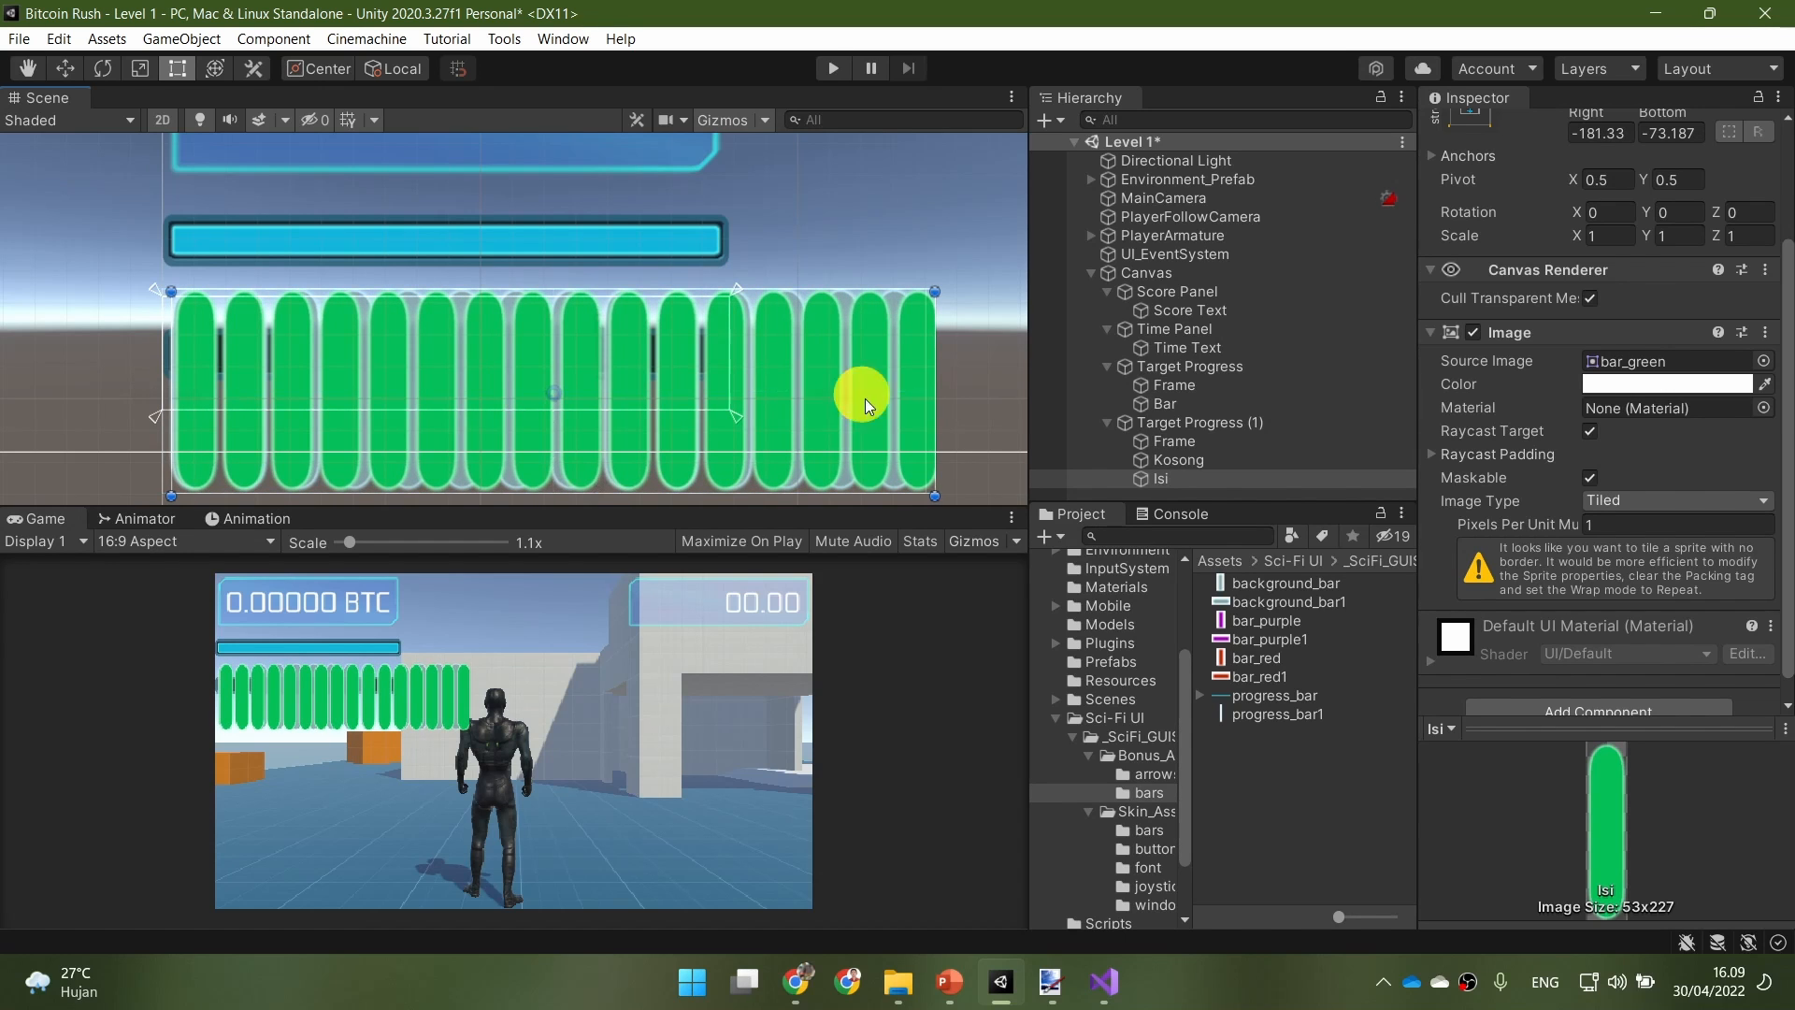
left_click(1208, 477)
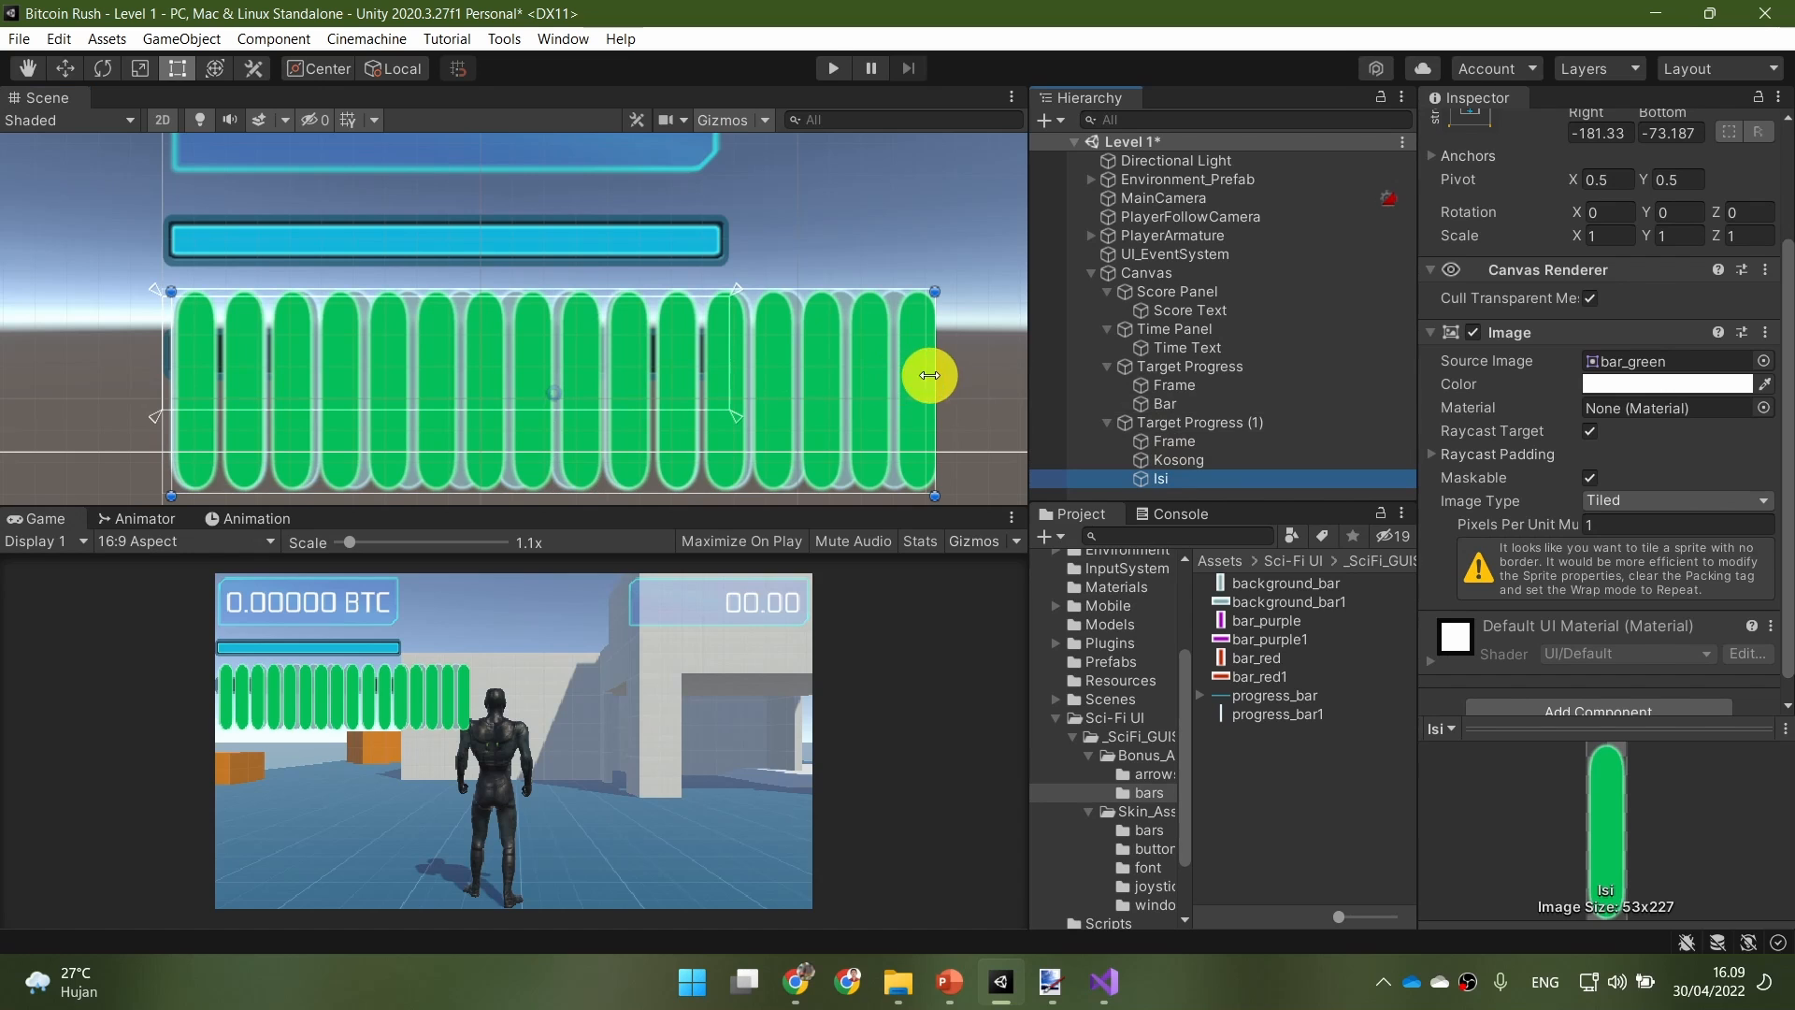
left_click_drag(930, 375, 907, 404)
Step: Delete the duplicate Target Progress (1) object together with its Frame, Kosong and Isi children
left_click(1259, 444)
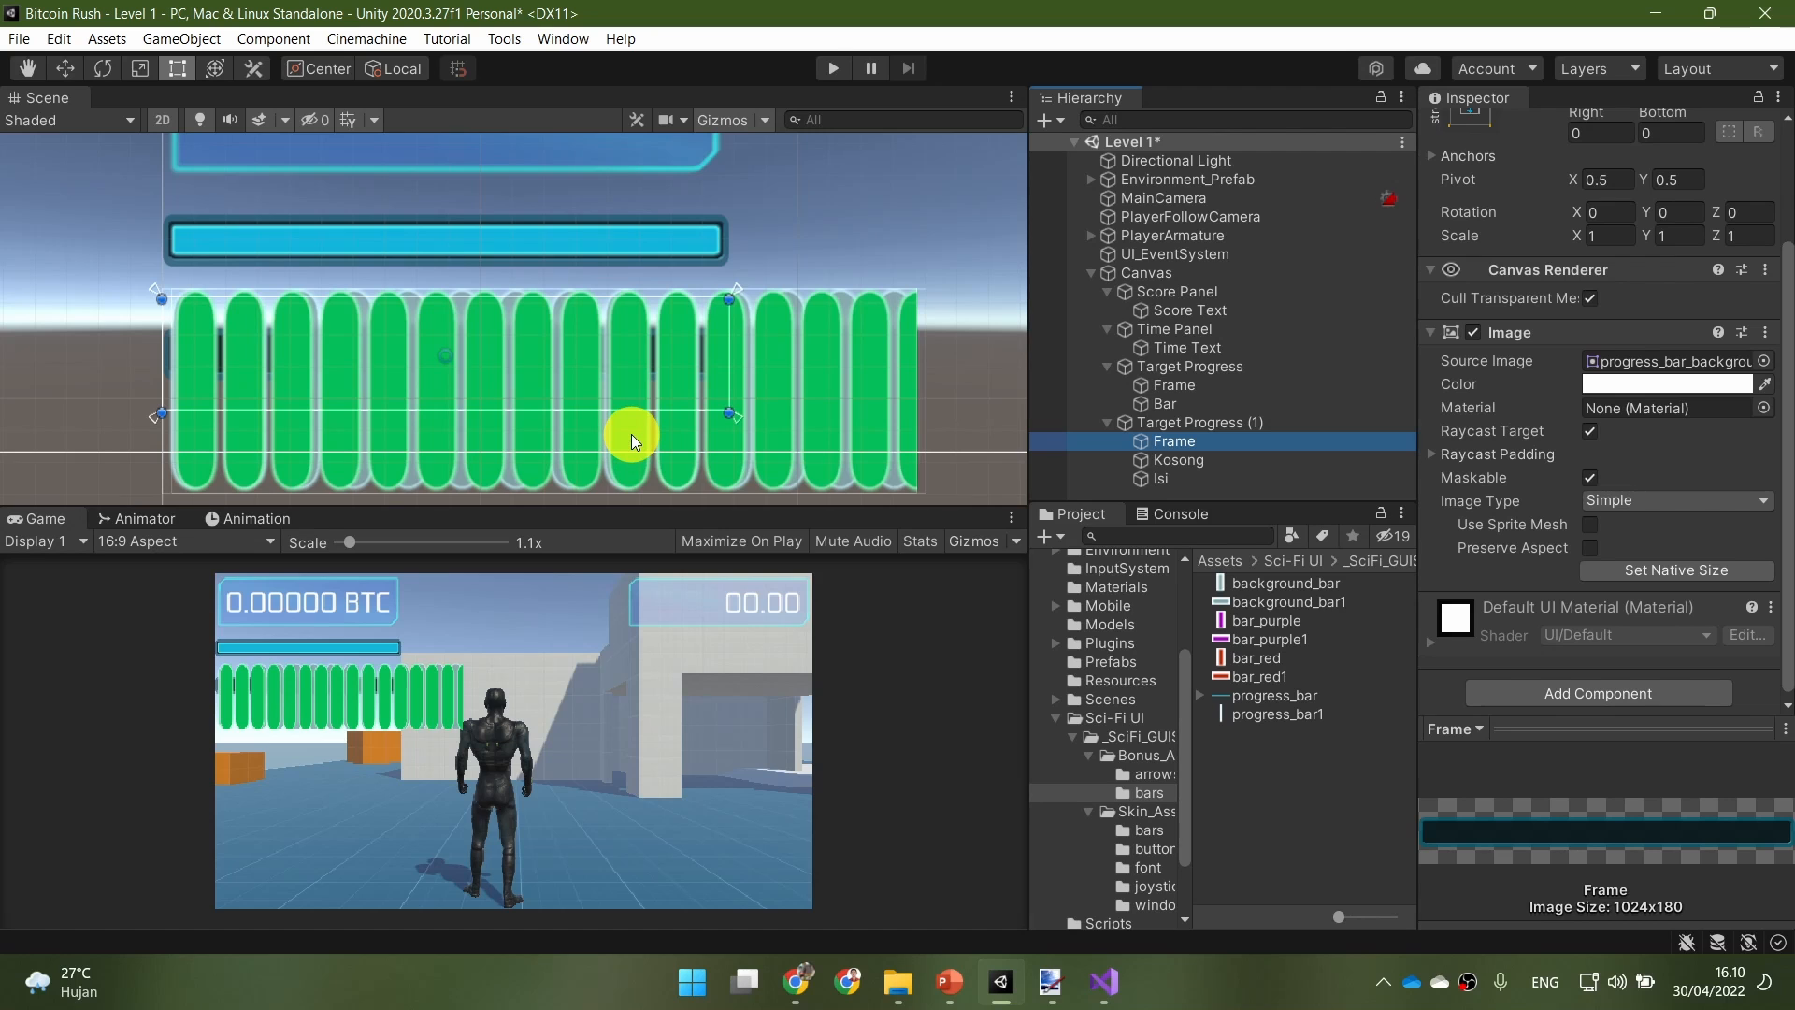
left_click(1333, 463)
left_click(1321, 441)
left_click(1300, 420)
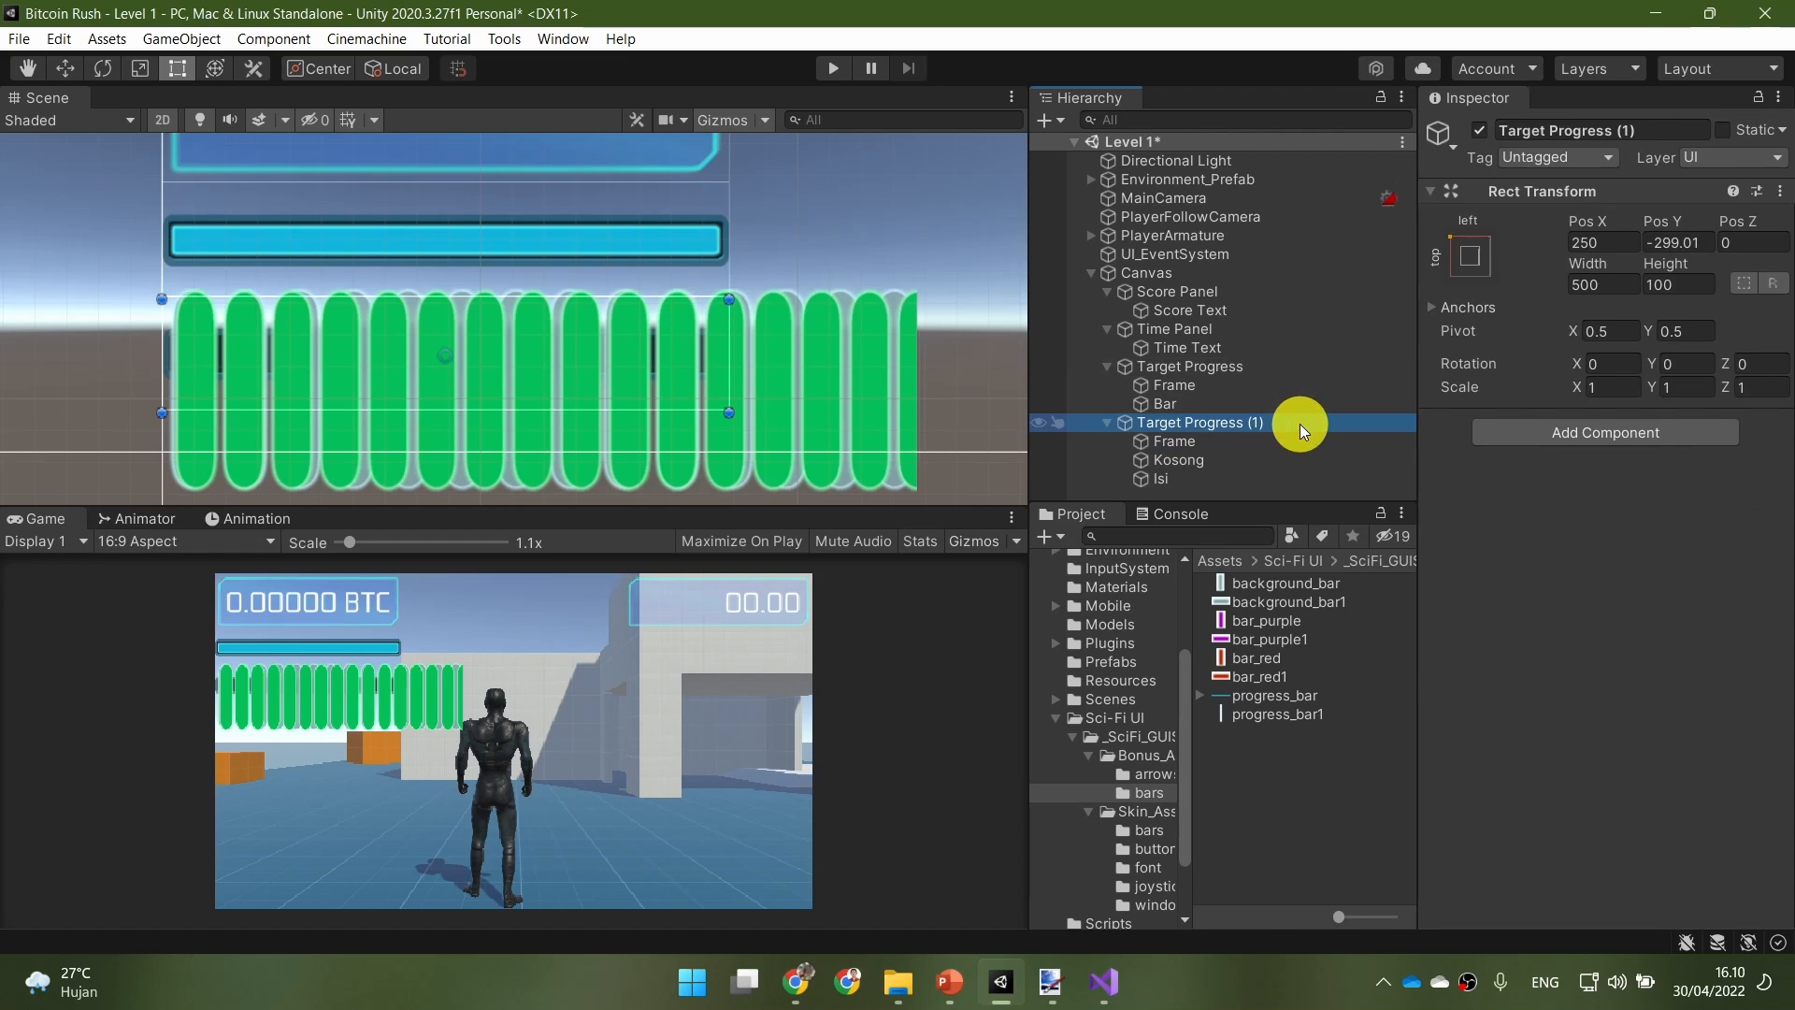
key("Delete")
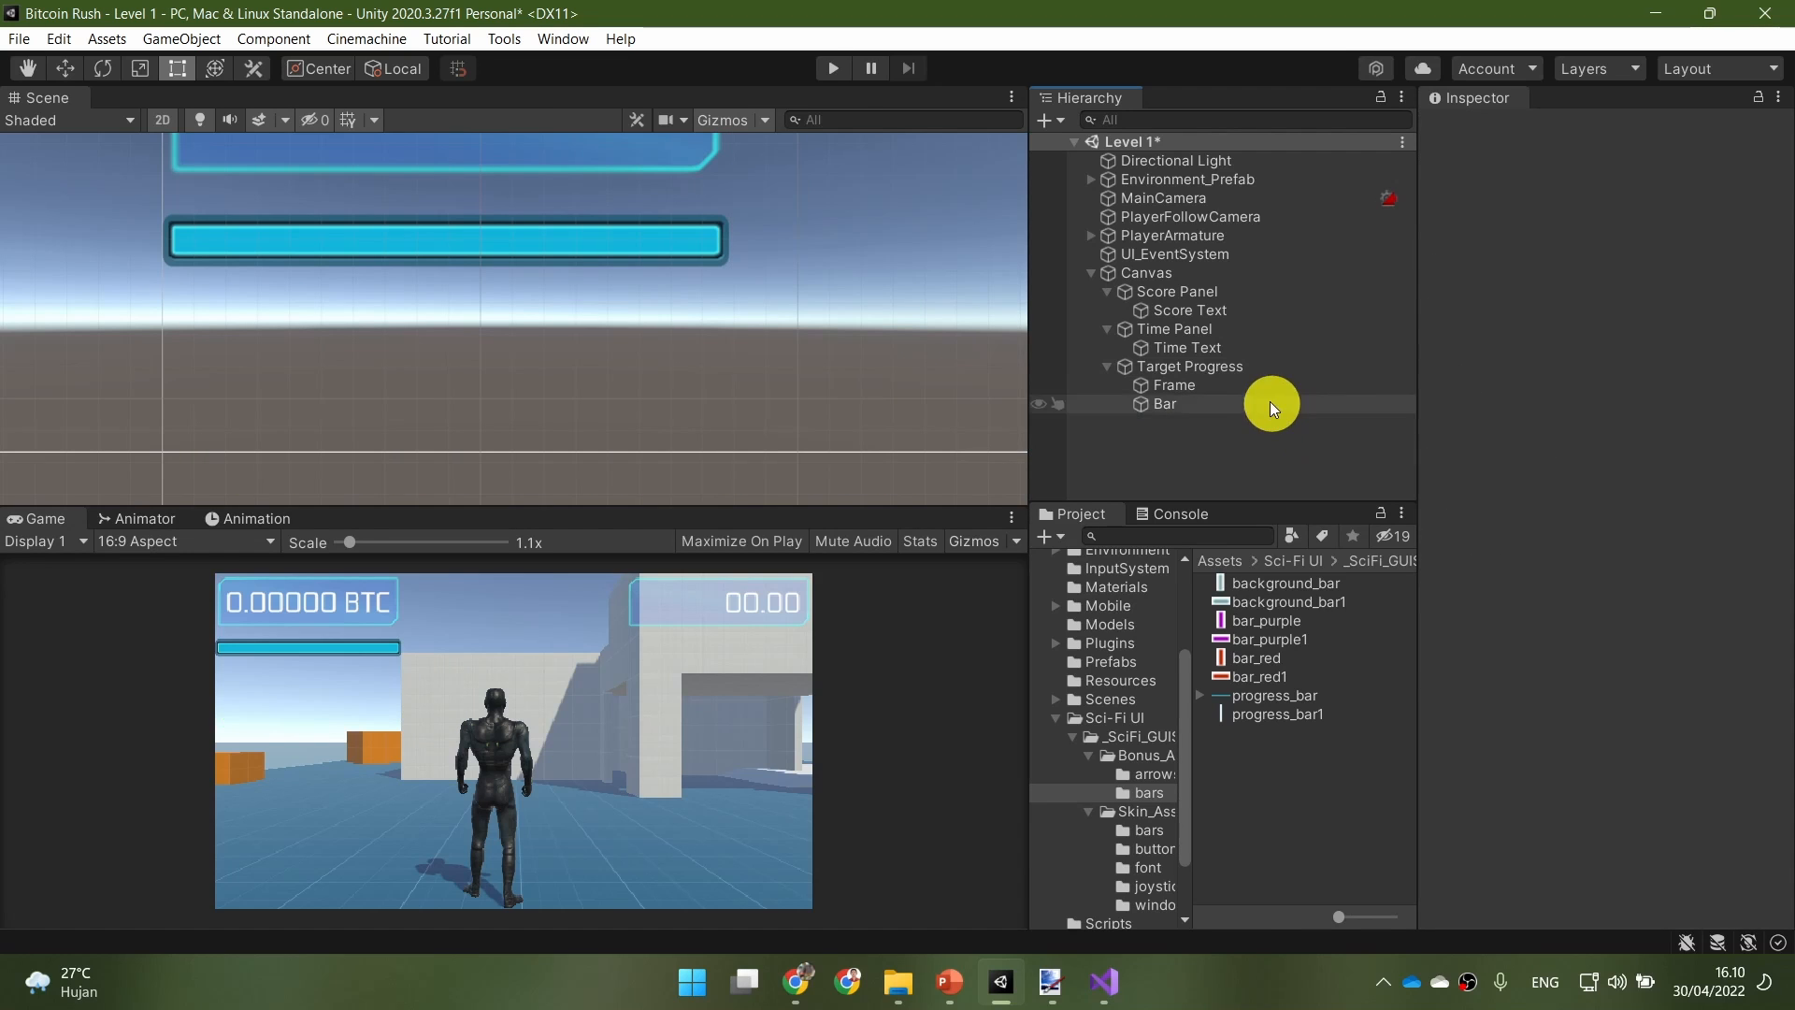
Step: Check the Fill Amount of the Bar image under Target Progress, leaving it at 1
left_click(1268, 400)
scroll(1721, 589, "down", 4)
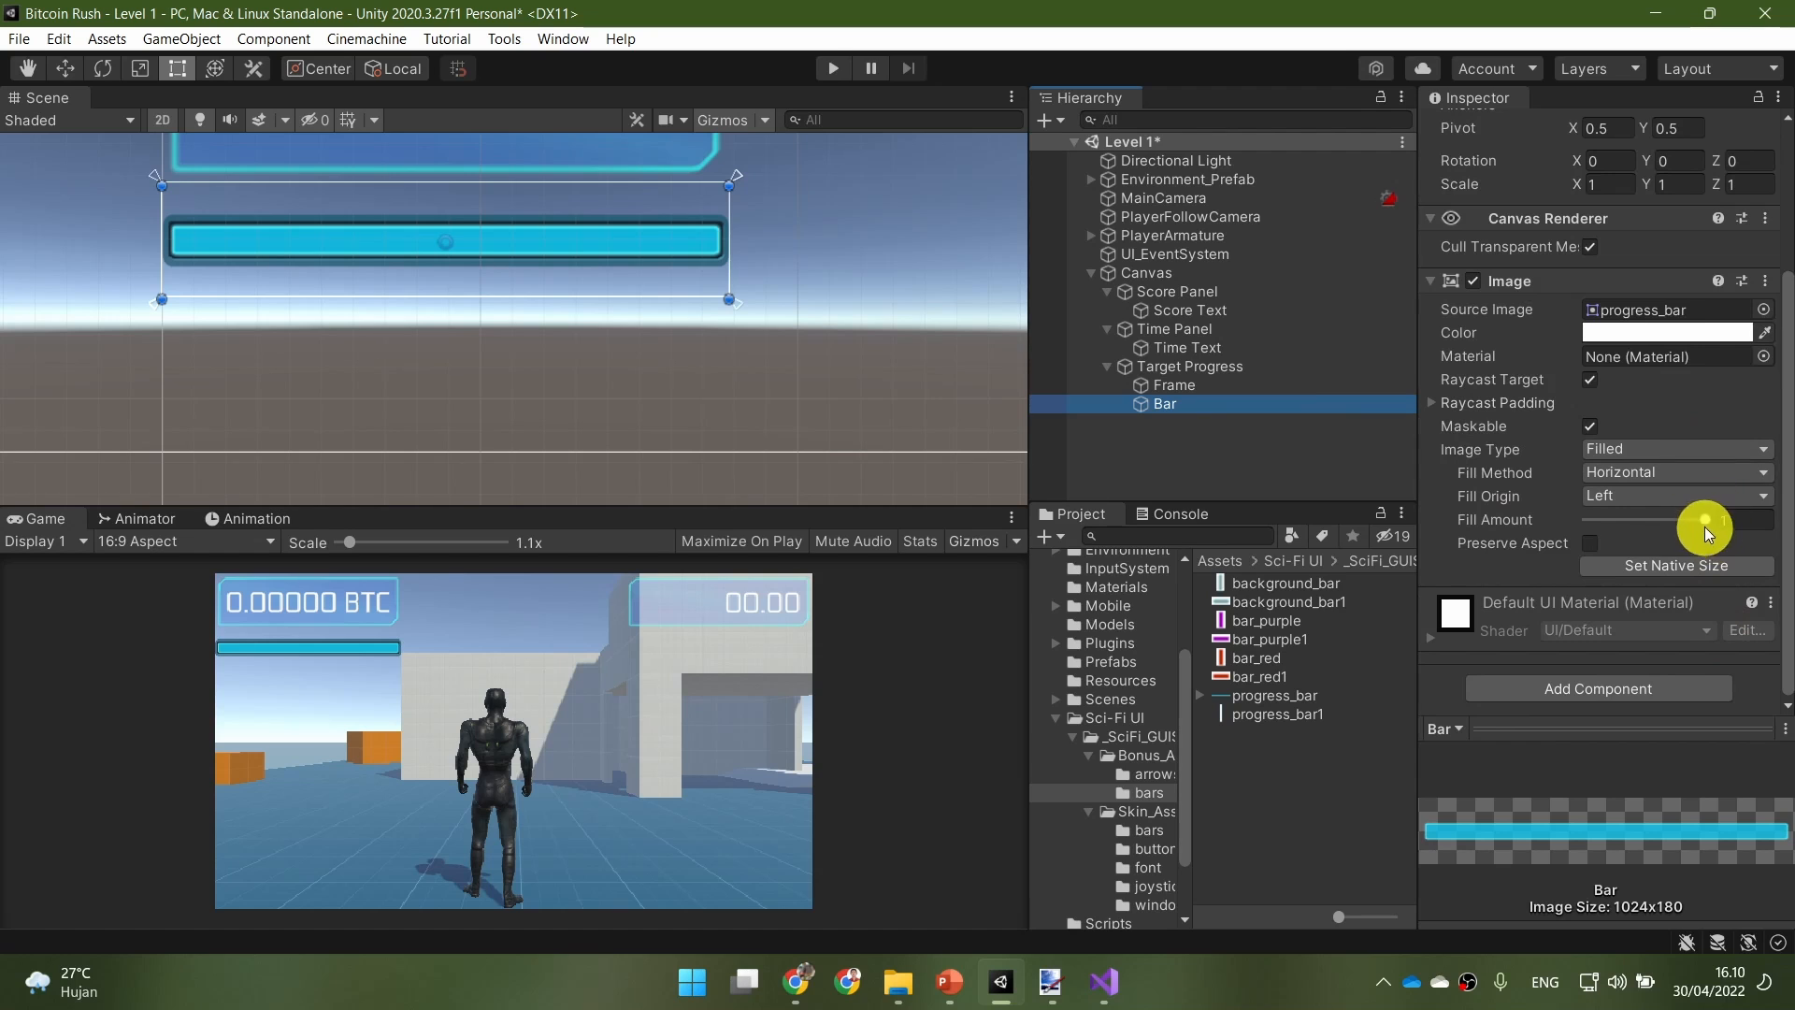
mouse_move(1703, 524)
left_mouse_down()
mouse_move(1607, 538)
mouse_move(1685, 513)
mouse_move(1738, 522)
left_mouse_up()
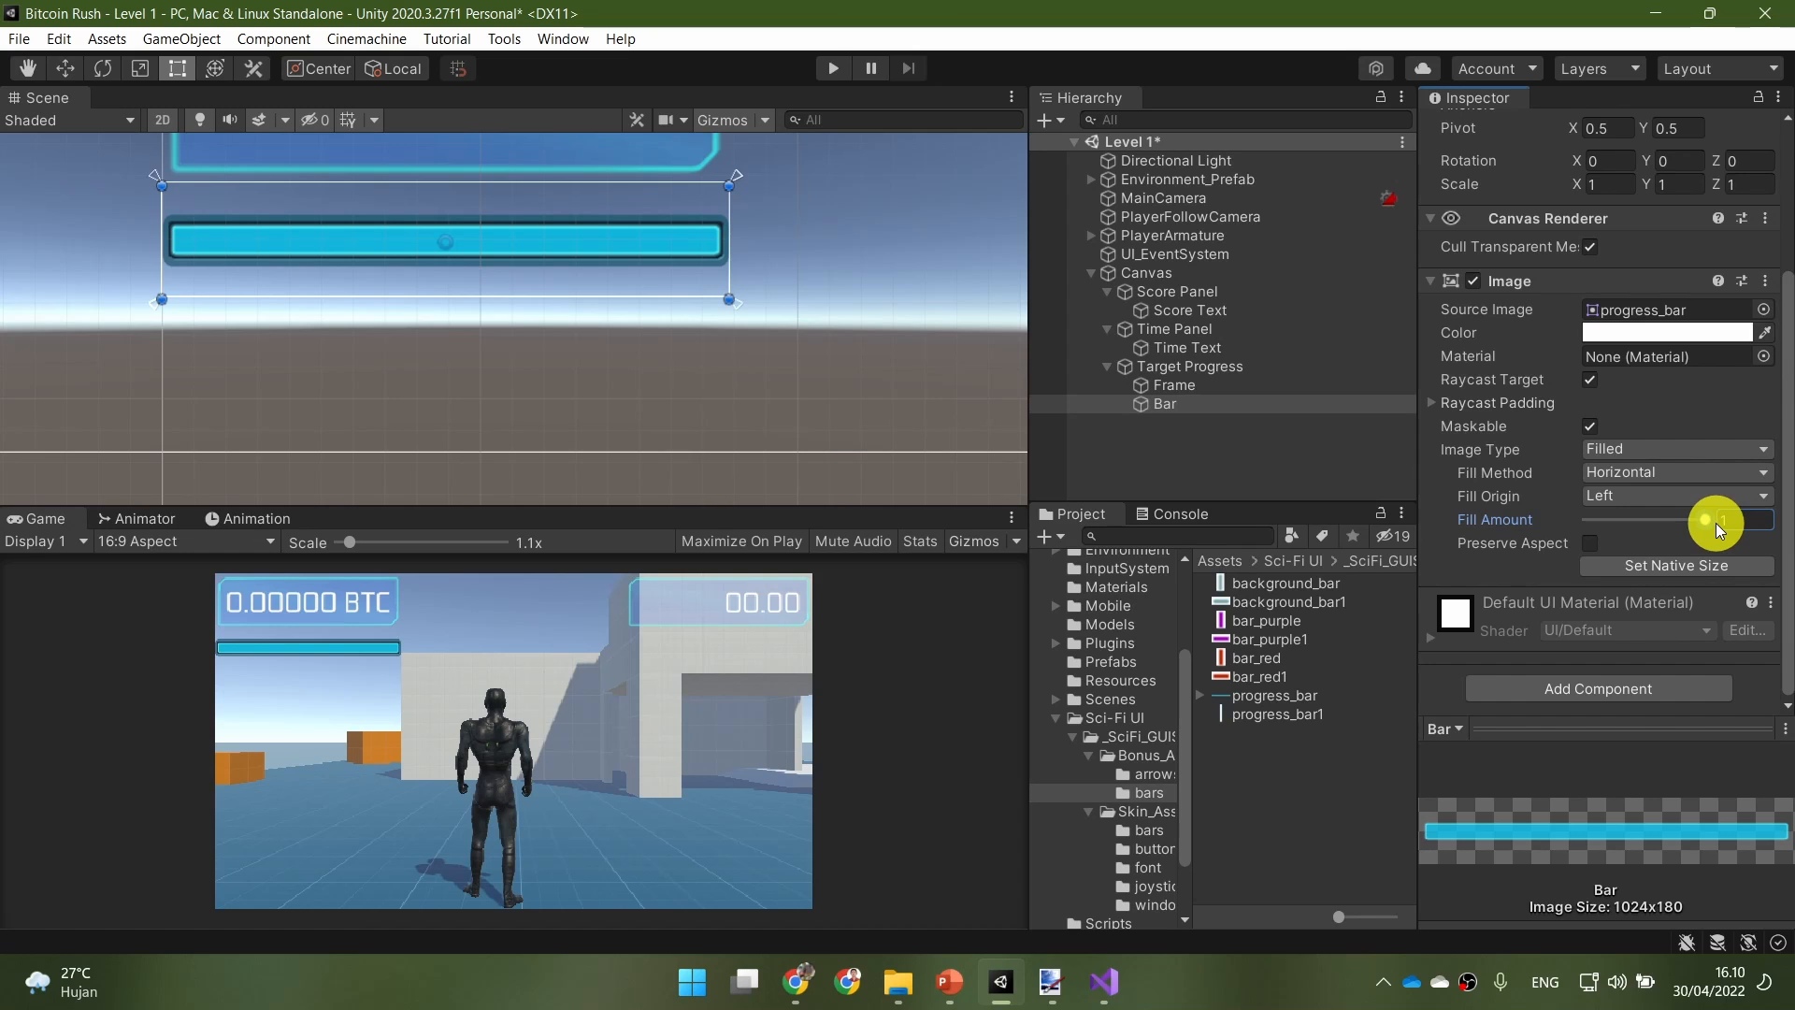
Step: Switch to the PowerPoint slides and go through them from Progress Bar to the World Space Canvas section
left_click(949, 981)
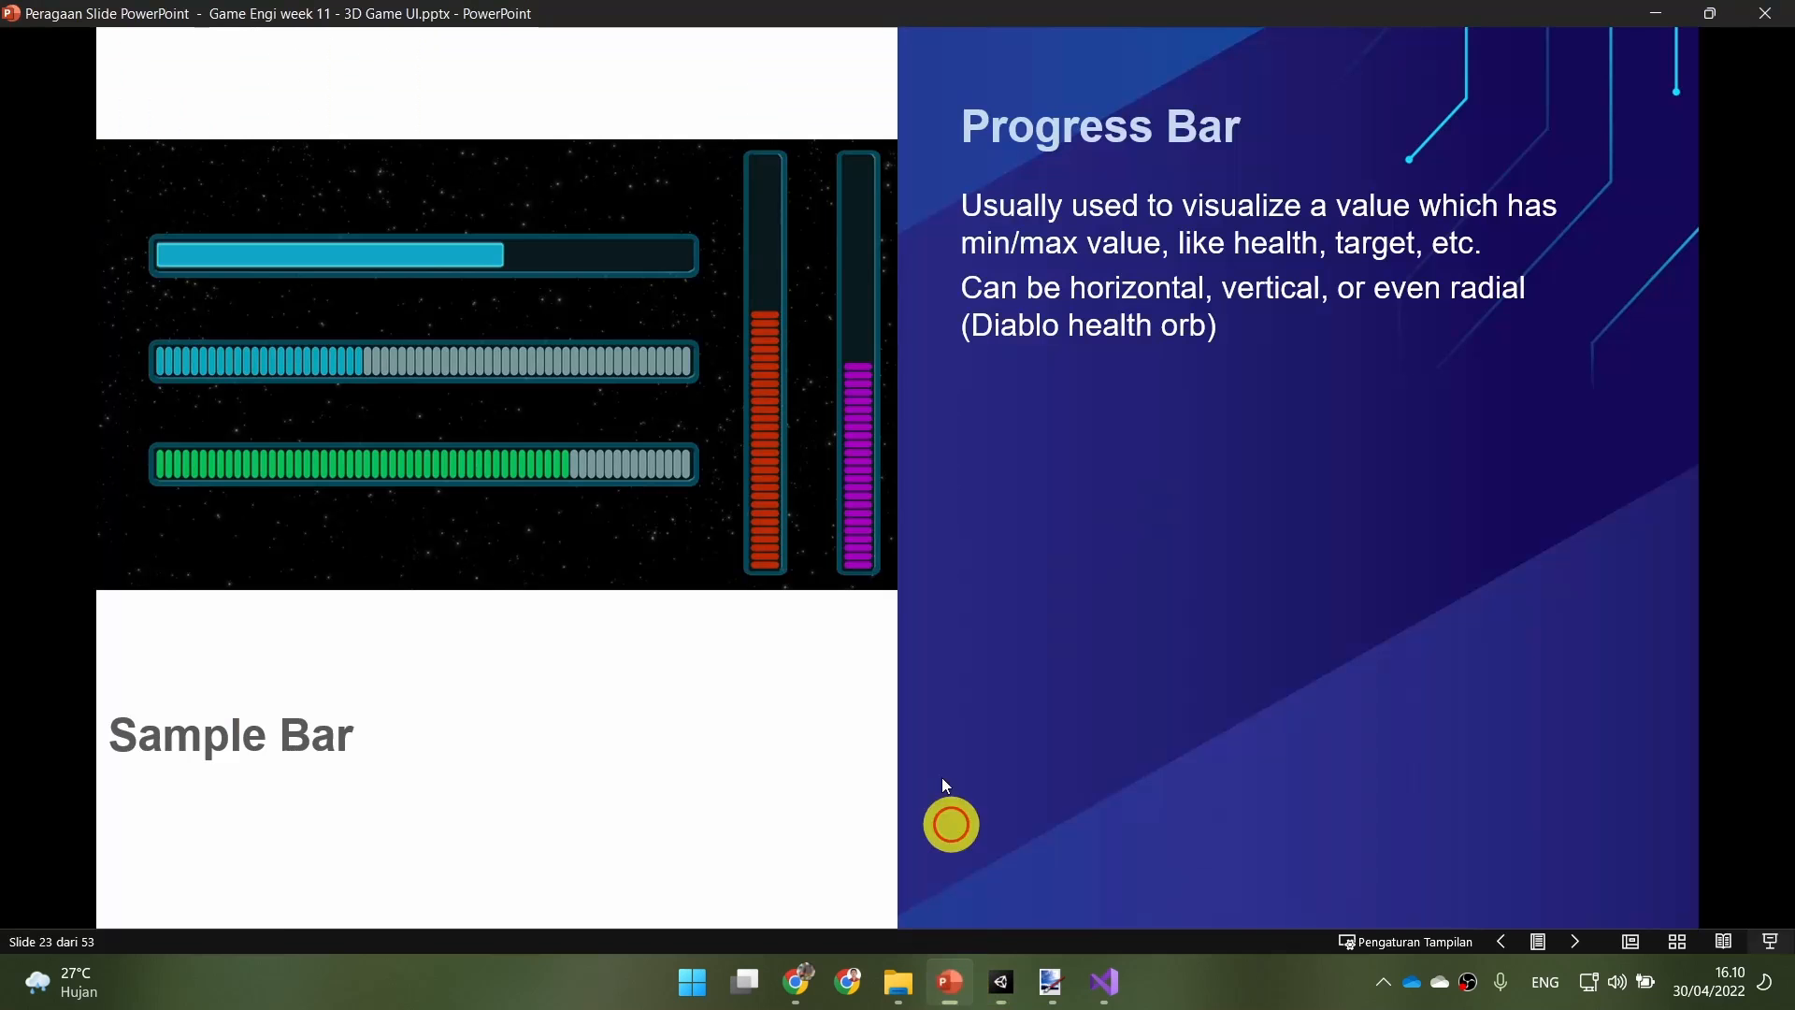
scroll(1092, 666, "down", 2)
key("Right")
key("Right")
key("Right")
key("Right")
key("Right")
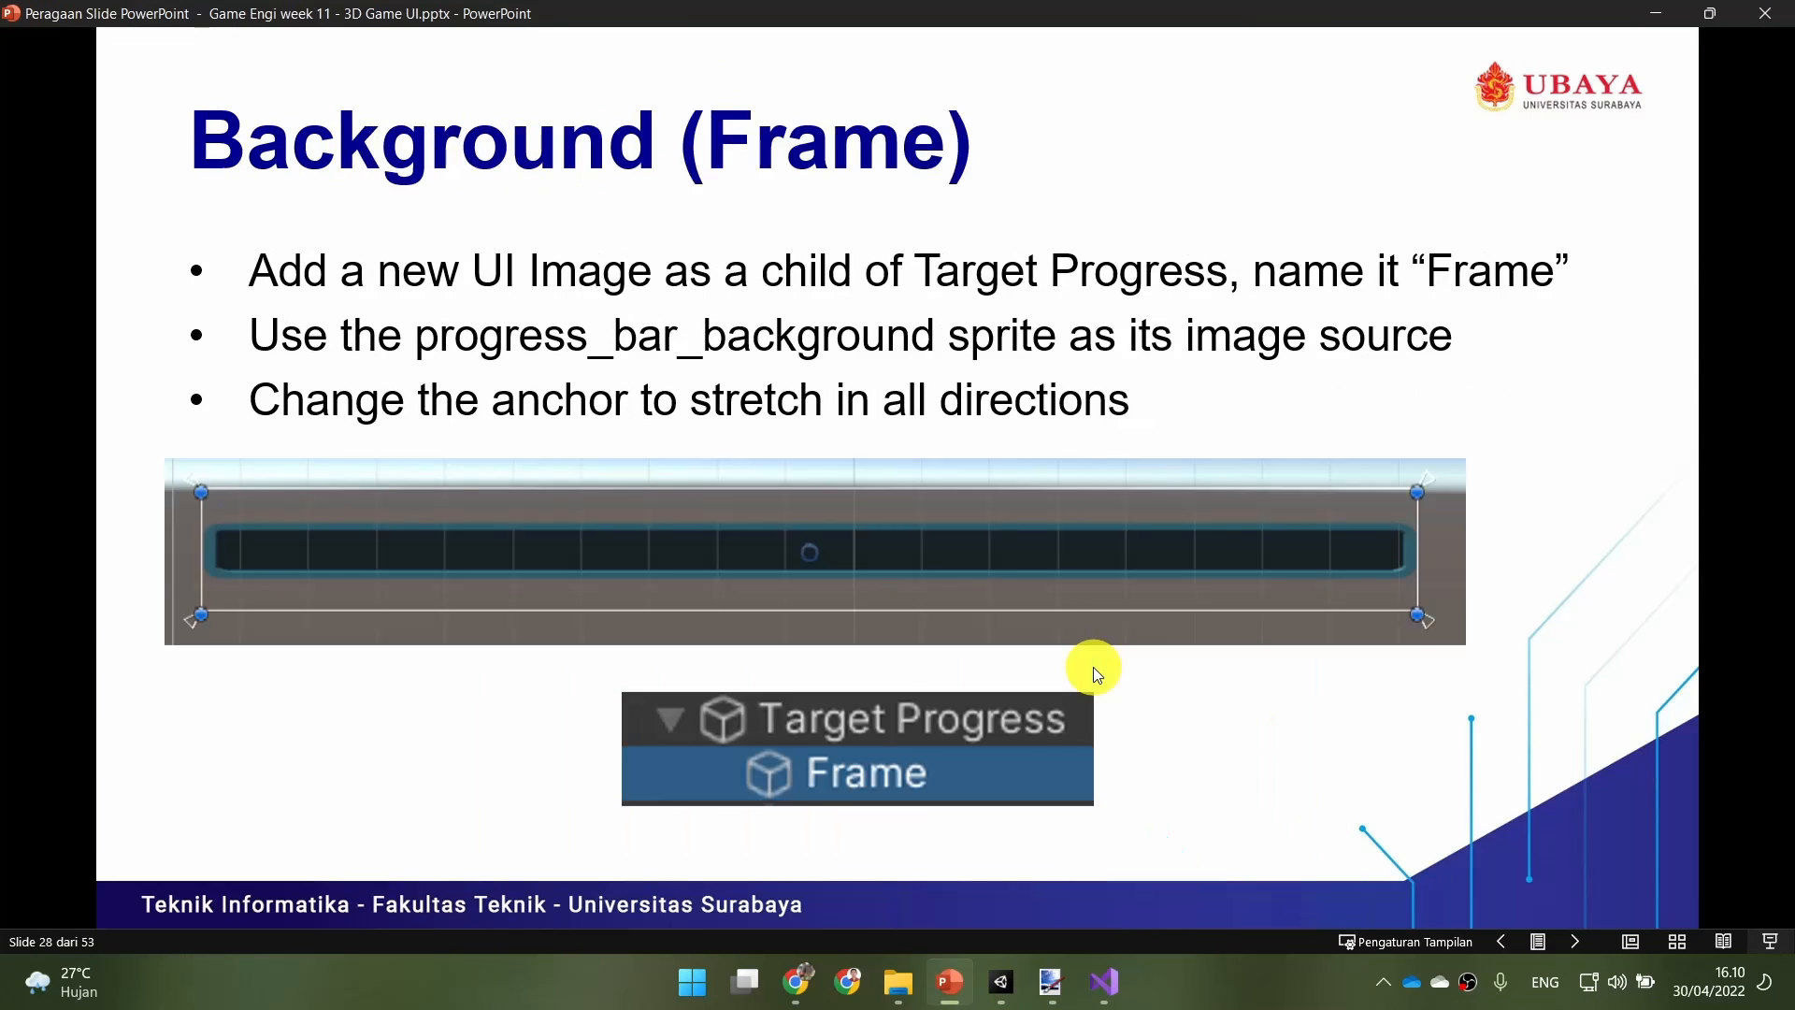
key("Right")
key("Right")
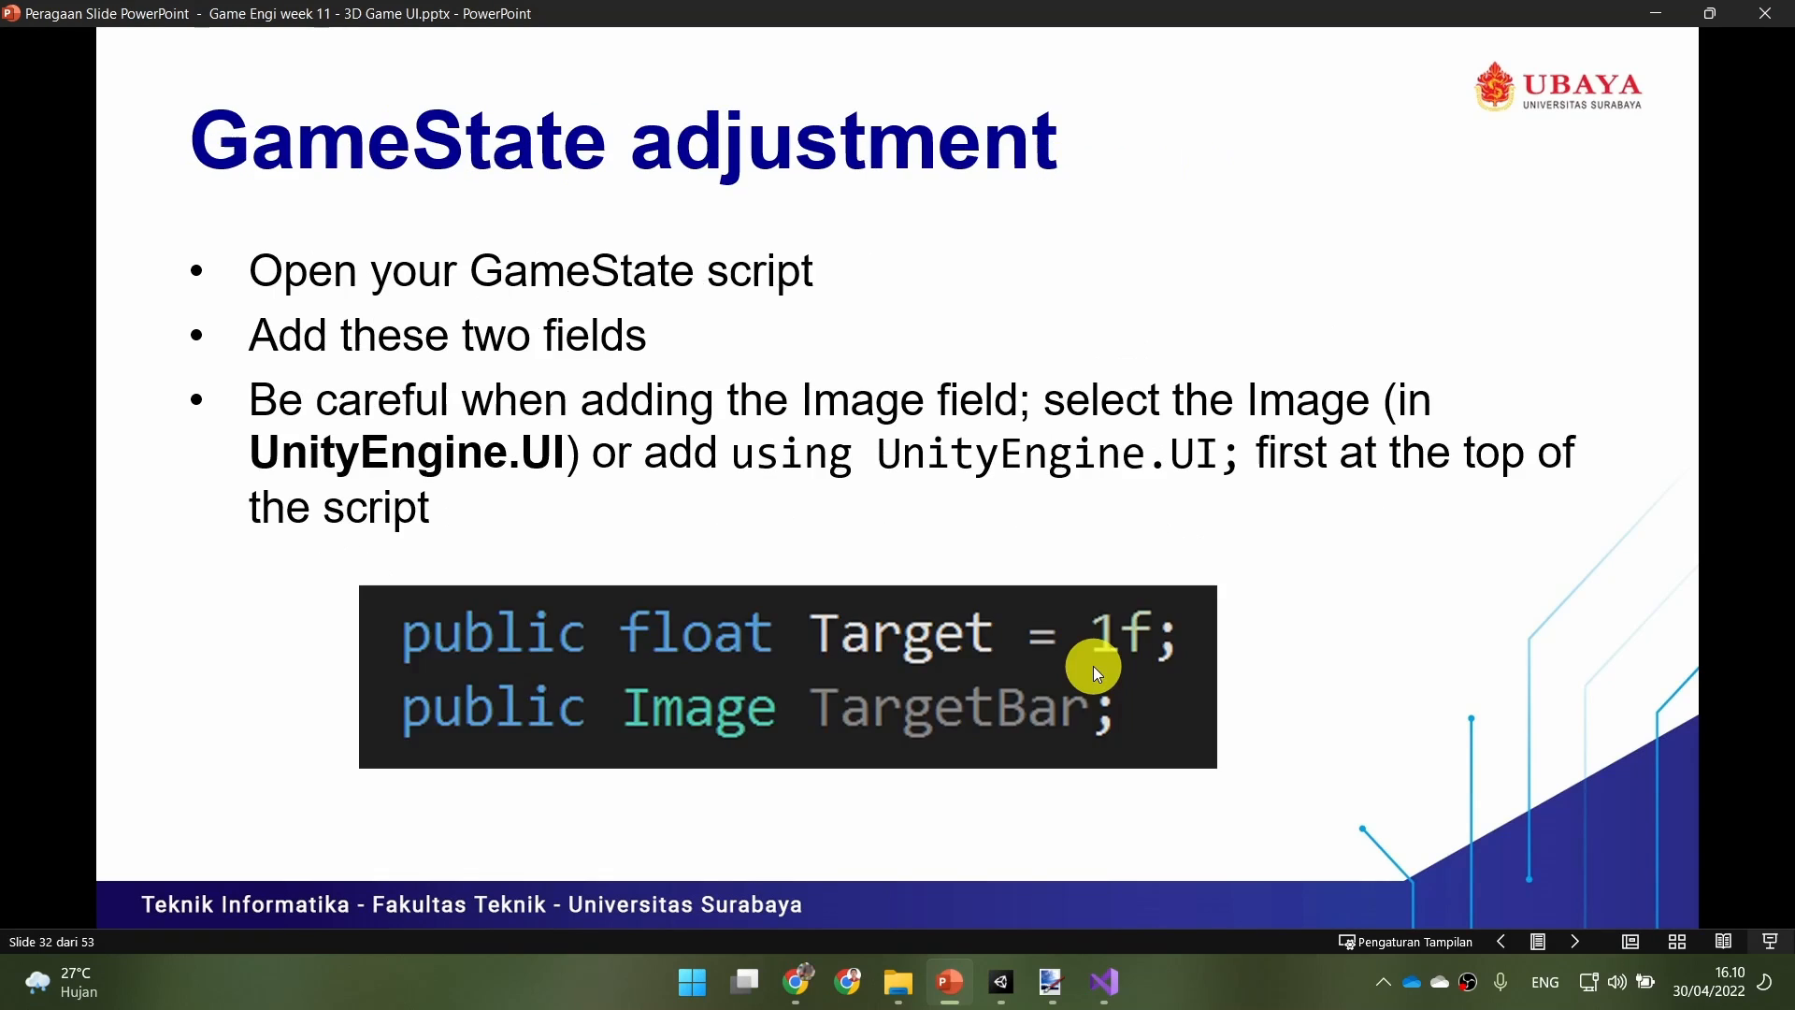
key("Right")
key("Right")
key("Right")
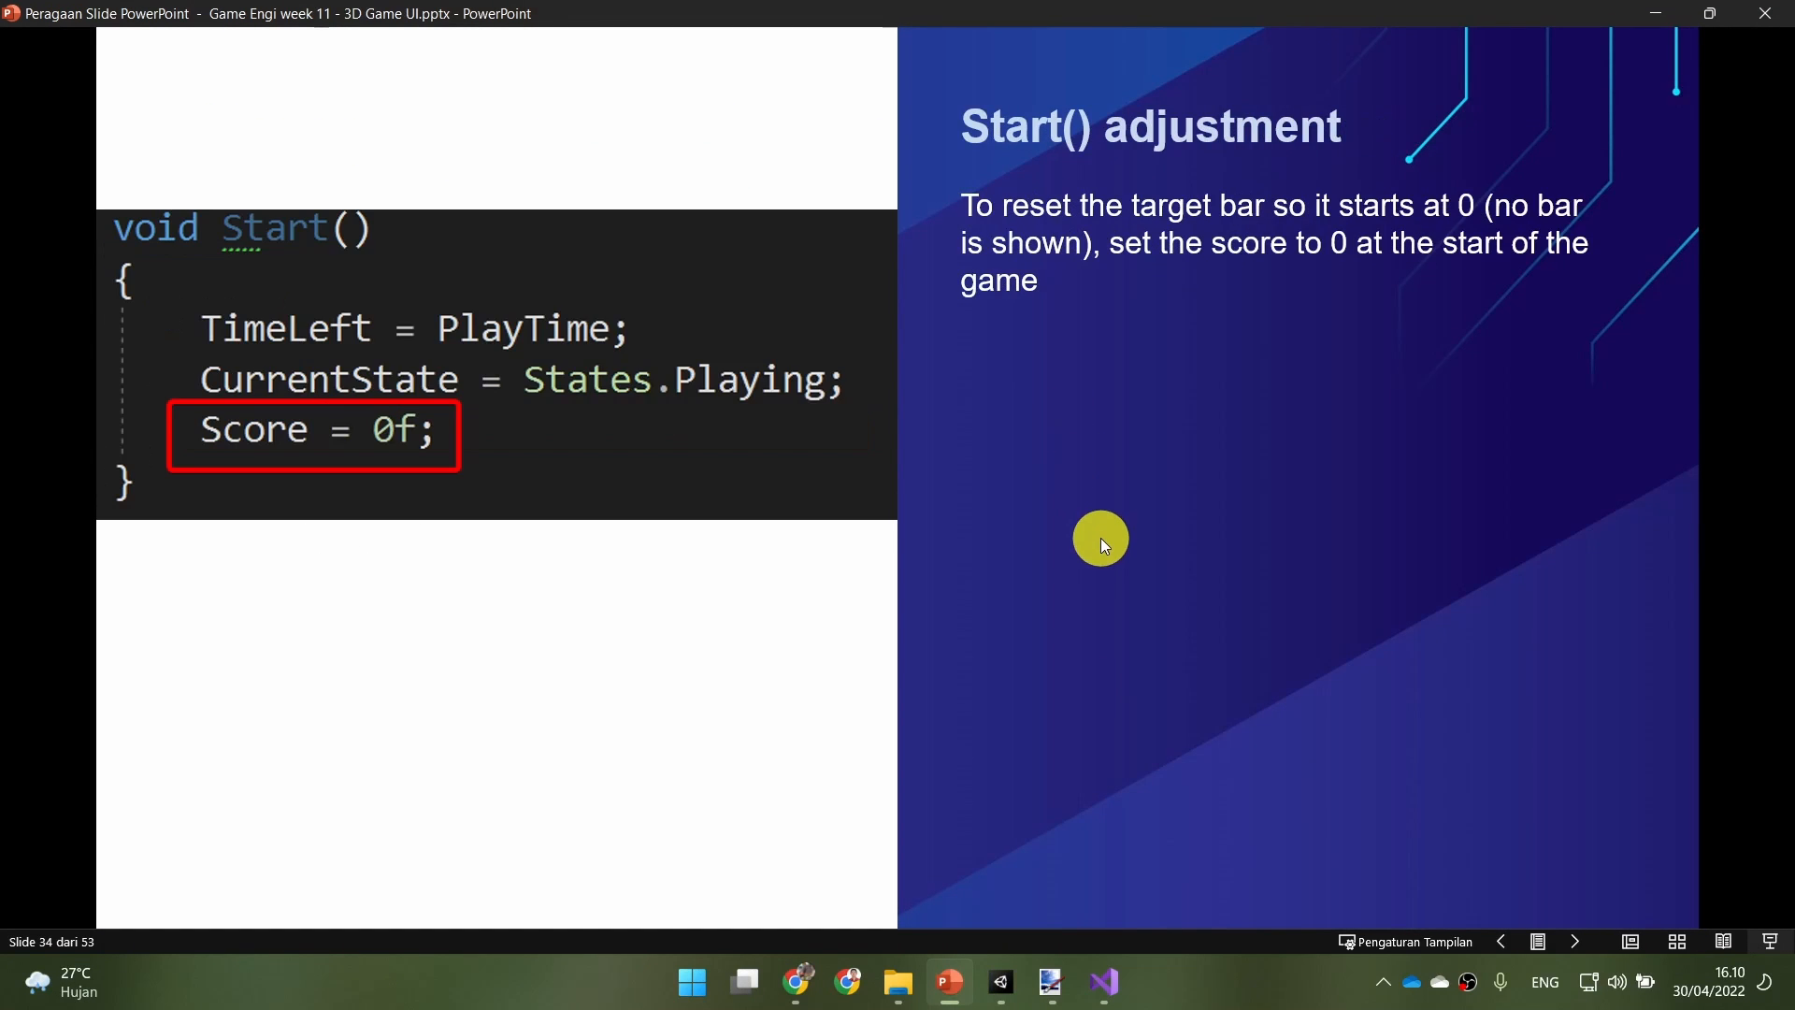
key("Right")
key("Right")
key("Right")
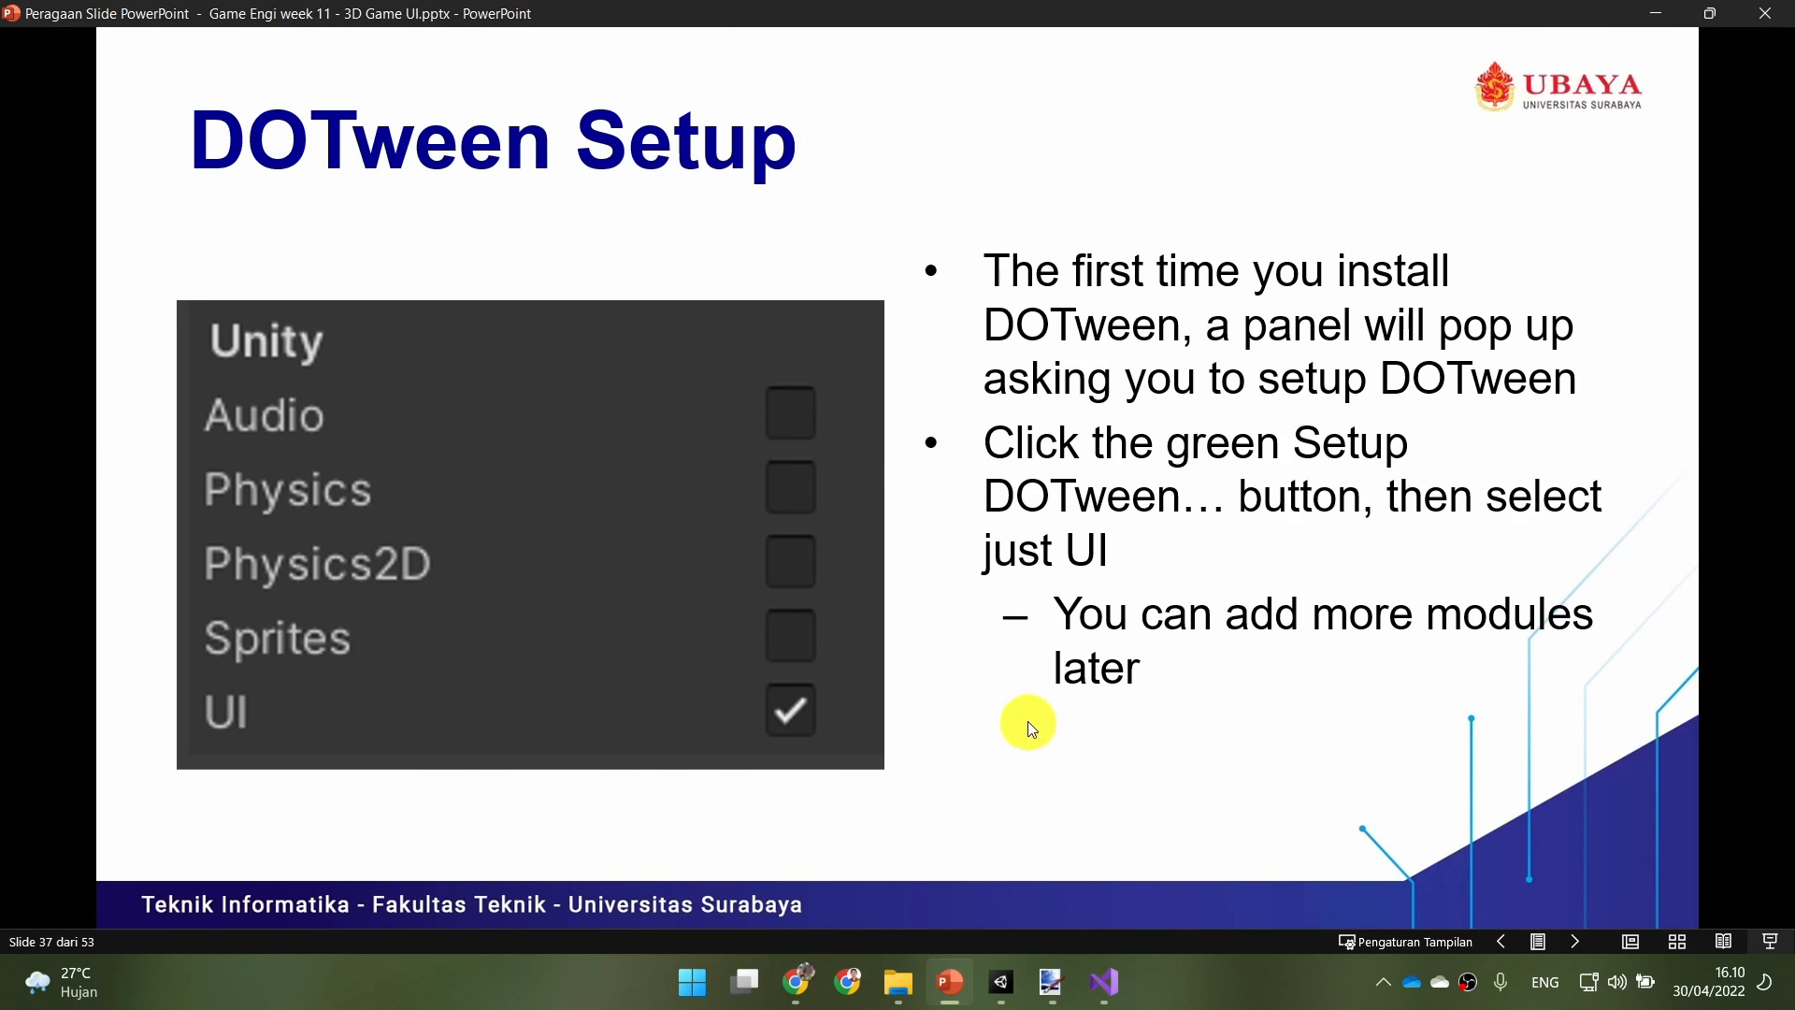
key("Right")
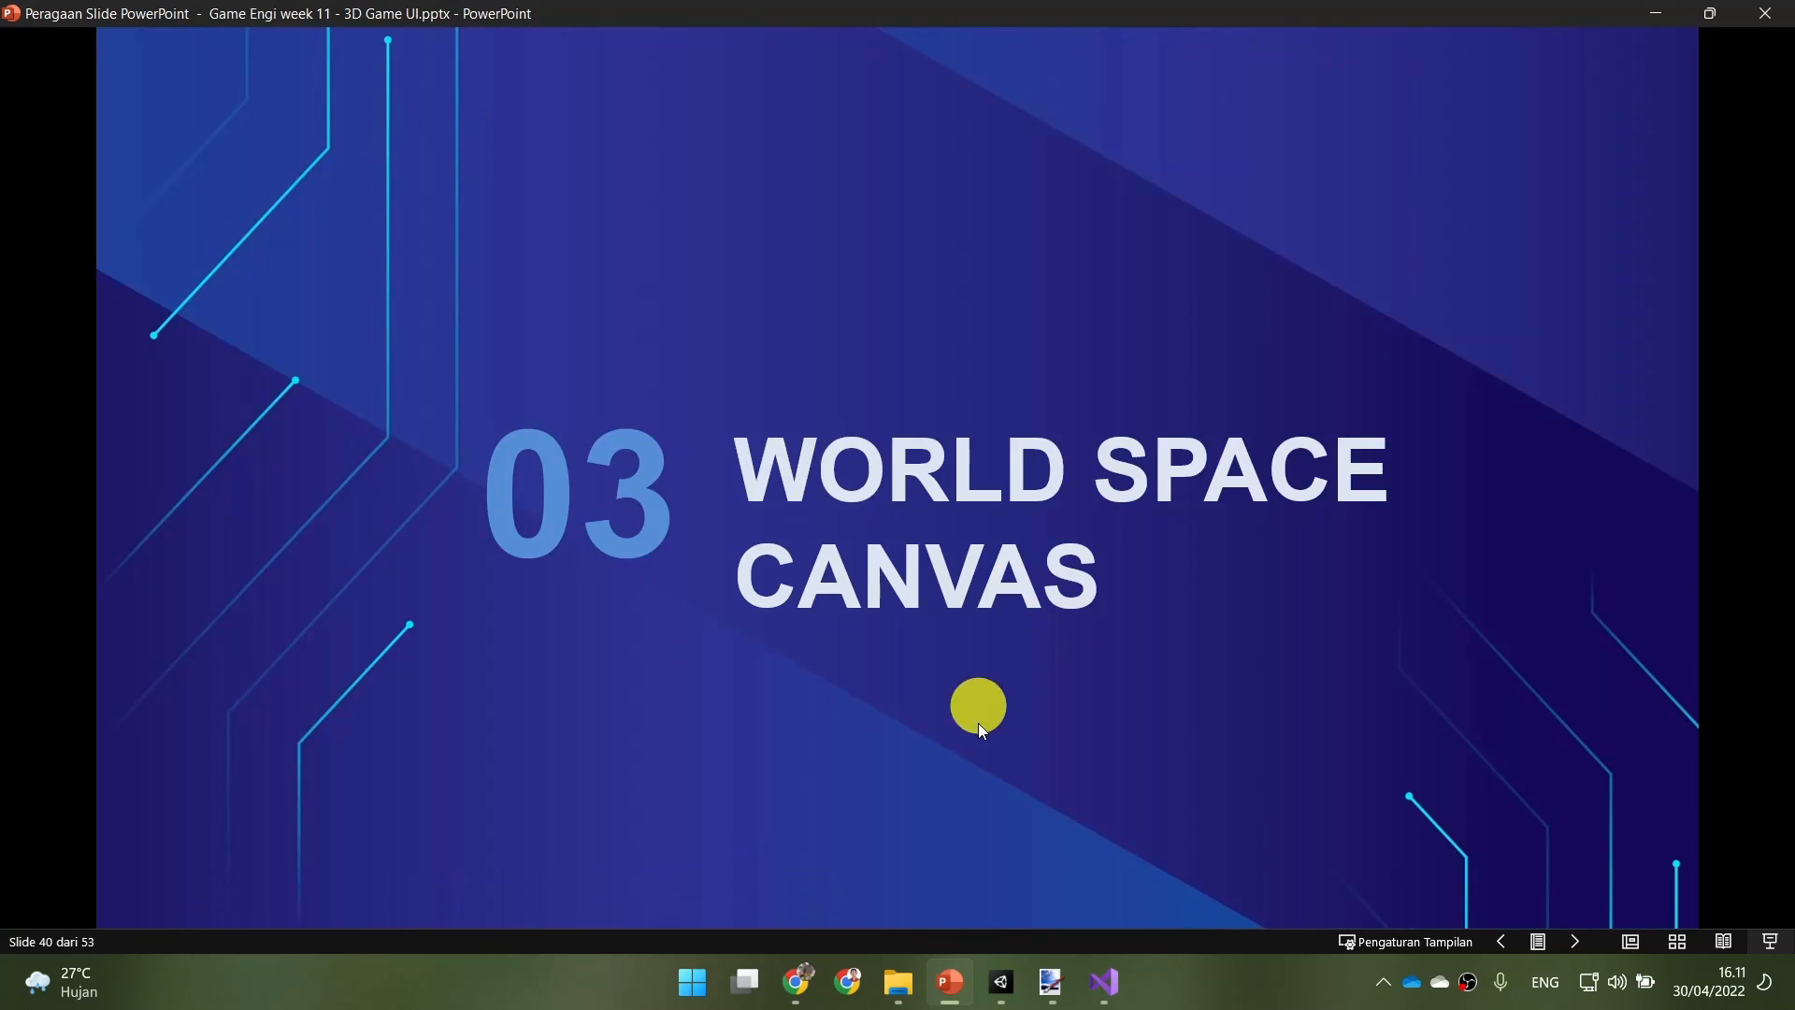